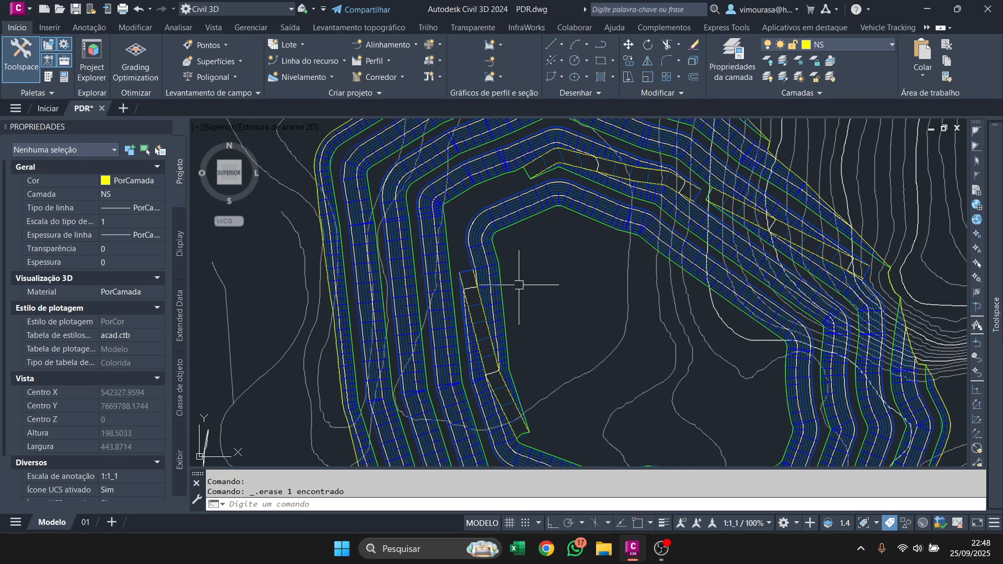
Examine the pile's benches, slopes and access ramps in plan view.
{"action": "middle_click_drag", "start_coordinate": [683, 246], "coordinate": [663, 315]}
{"action": "scroll", "coordinate": [563, 221], "scroll_direction": "up", "scroll_amount": 1}
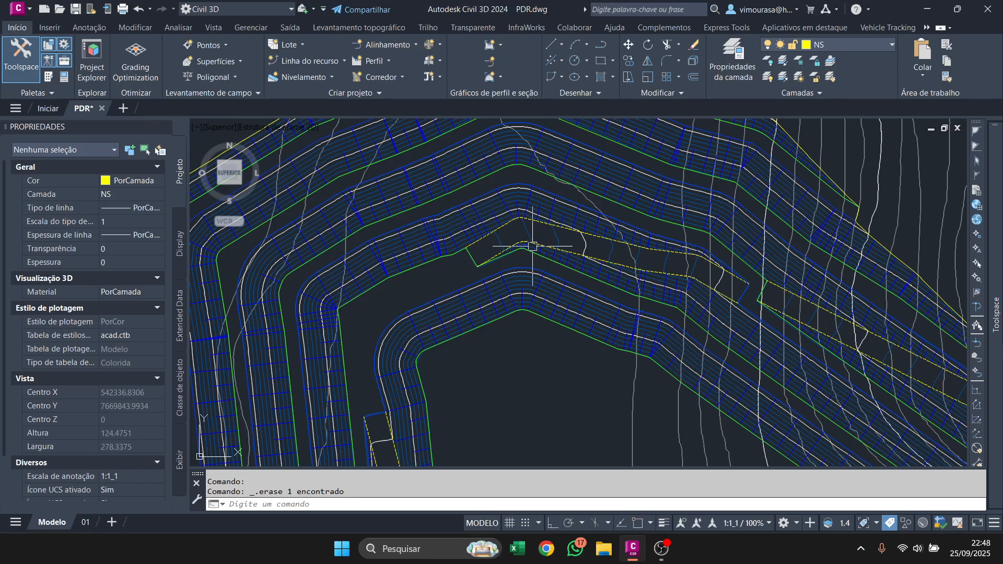
{"action": "scroll", "coordinate": [703, 293], "scroll_direction": "up", "scroll_amount": 2}
{"action": "scroll", "coordinate": [594, 273], "scroll_direction": "down", "scroll_amount": 2}
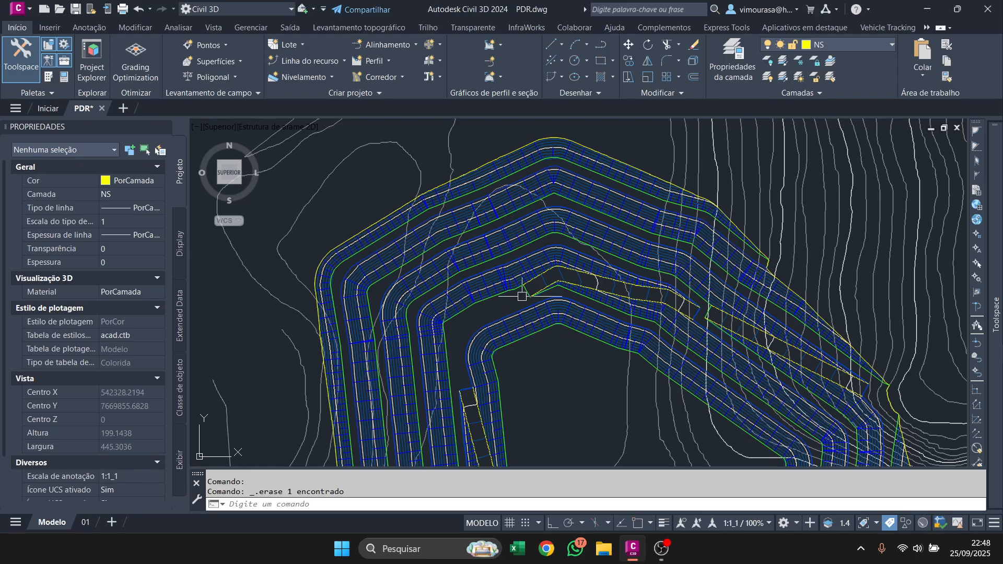
{"action": "scroll", "coordinate": [522, 295], "scroll_direction": "down", "scroll_amount": 3}
{"action": "scroll", "coordinate": [601, 313], "scroll_direction": "up", "scroll_amount": 4}
{"action": "scroll", "coordinate": [602, 303], "scroll_direction": "down", "scroll_amount": 1}
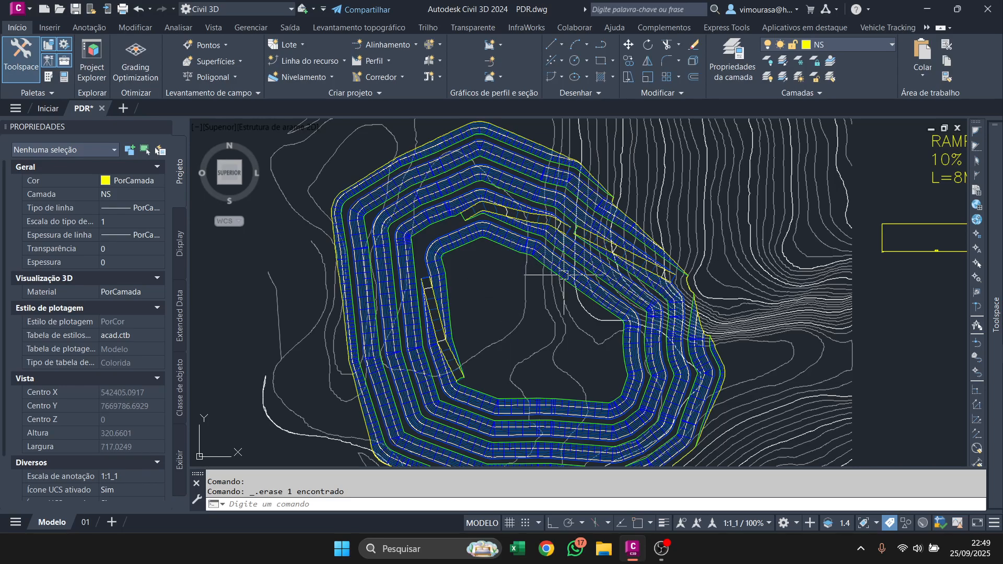
Create a point group named CRISTAS with the point style T-PONTO-SONDAGEM.
{"action": "mouse_move", "coordinate": [995, 313]}
{"action": "right_click", "coordinate": [810, 189]}
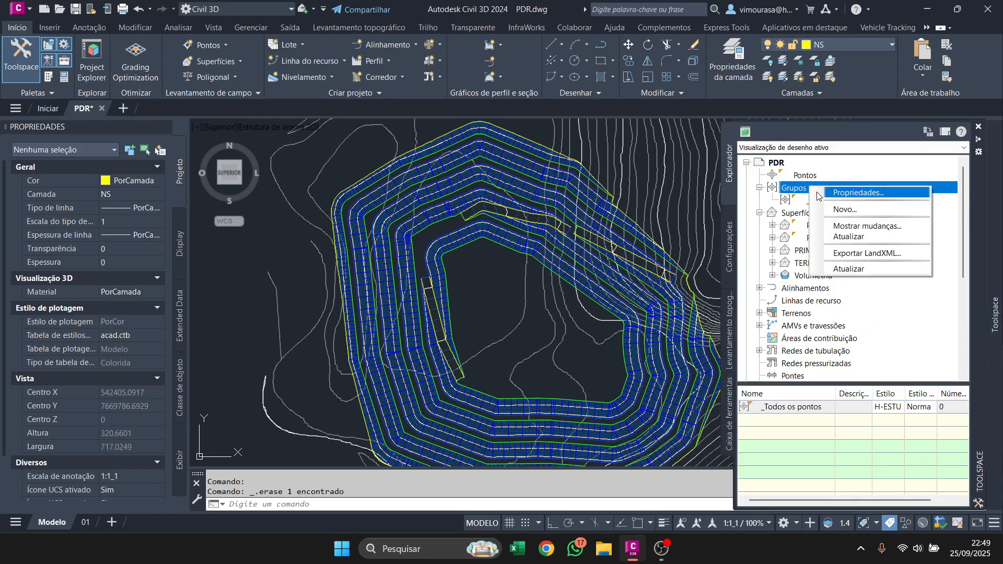
{"action": "left_click", "coordinate": [836, 208]}
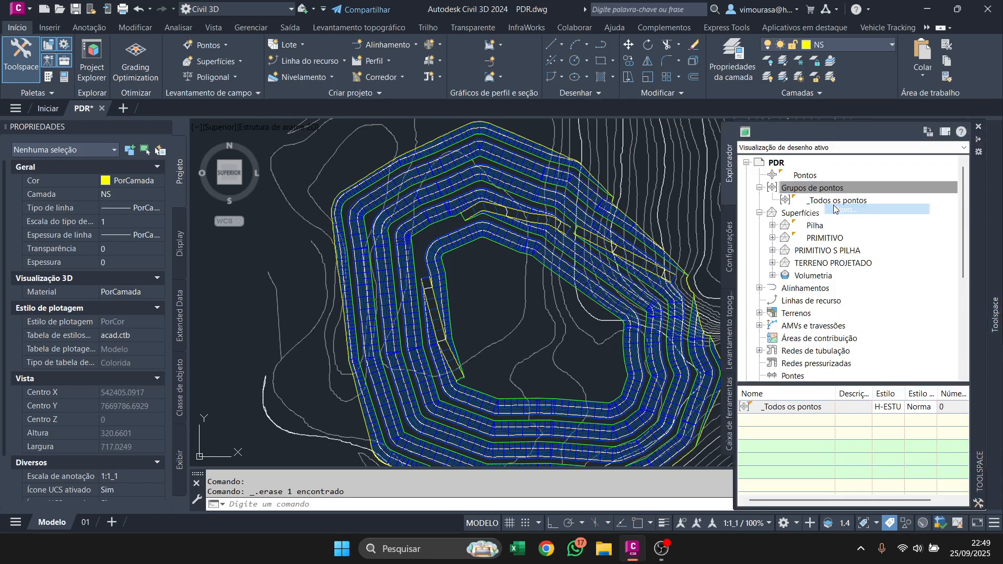
{"action": "triple_click", "coordinate": [290, 223]}
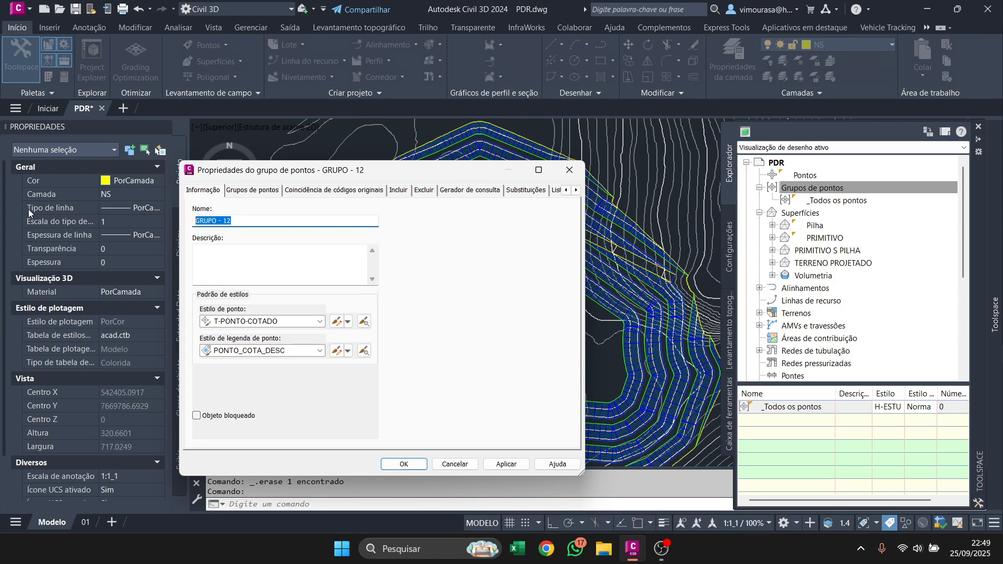
{"action": "type", "text": "CRISTAS"}
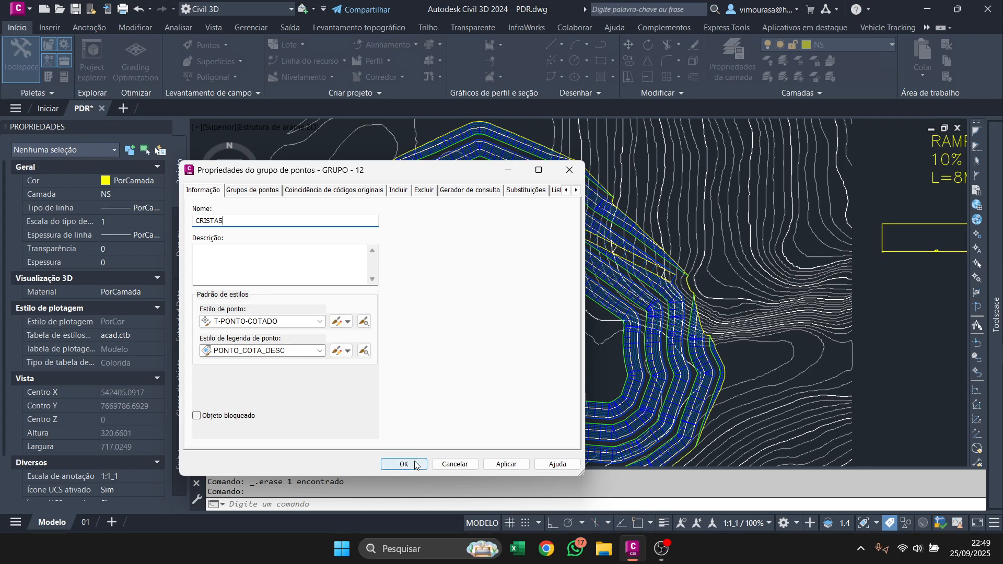
{"action": "left_click", "coordinate": [319, 322]}
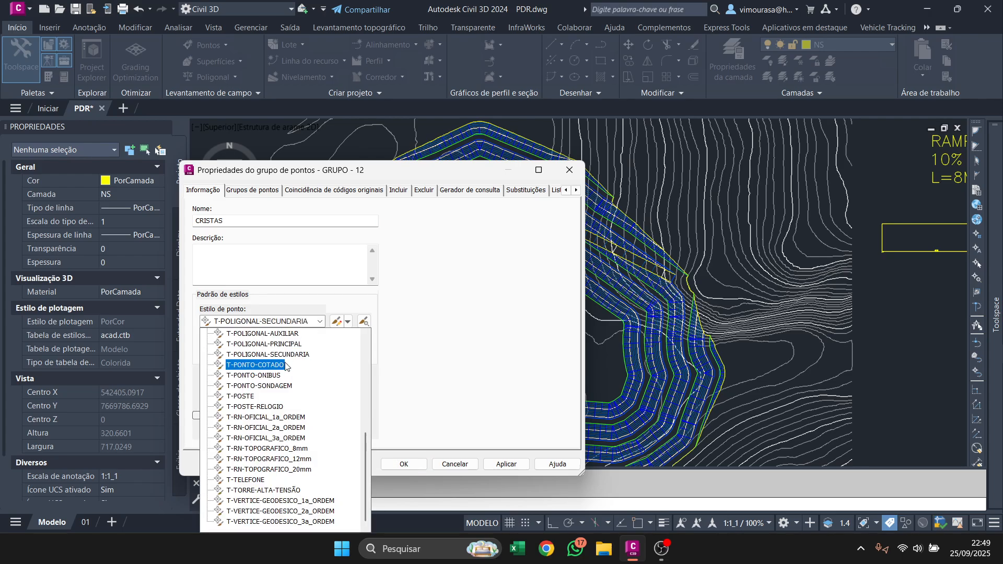
{"action": "left_click", "coordinate": [285, 386]}
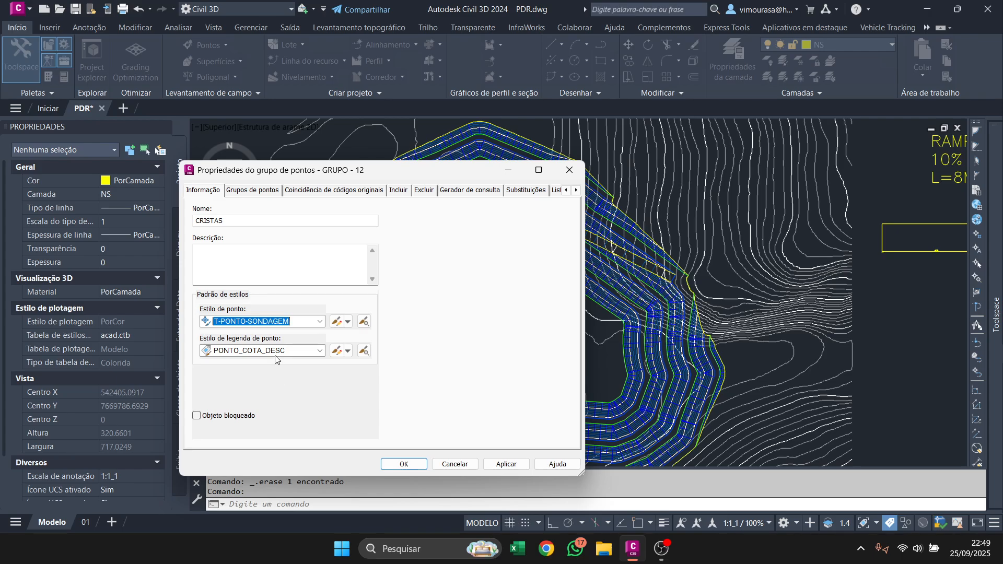
{"action": "left_click", "coordinate": [414, 463]}
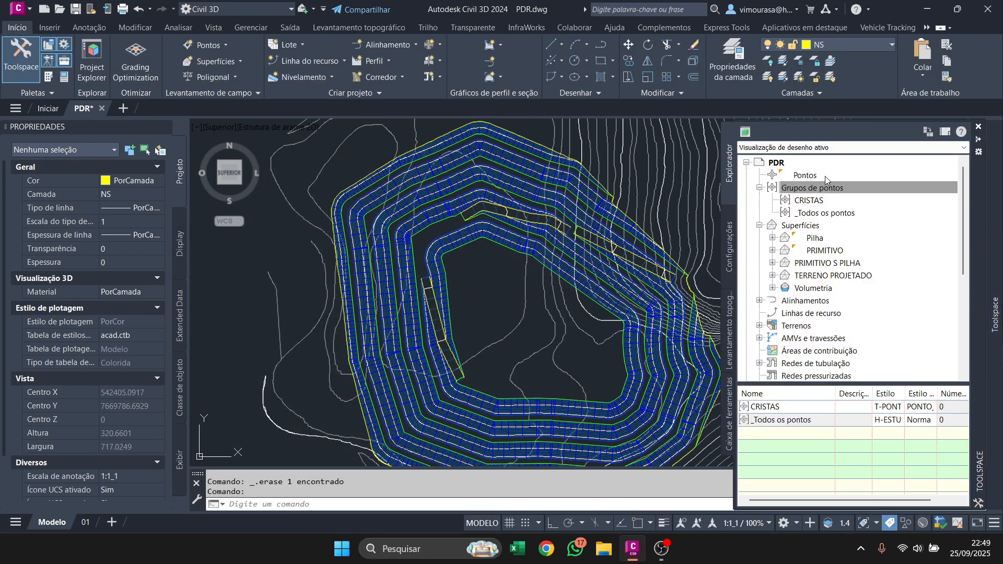
Create a point group named PÉS with the point style T-PONTO-SONDAGEM.
{"action": "right_click", "coordinate": [831, 187]}
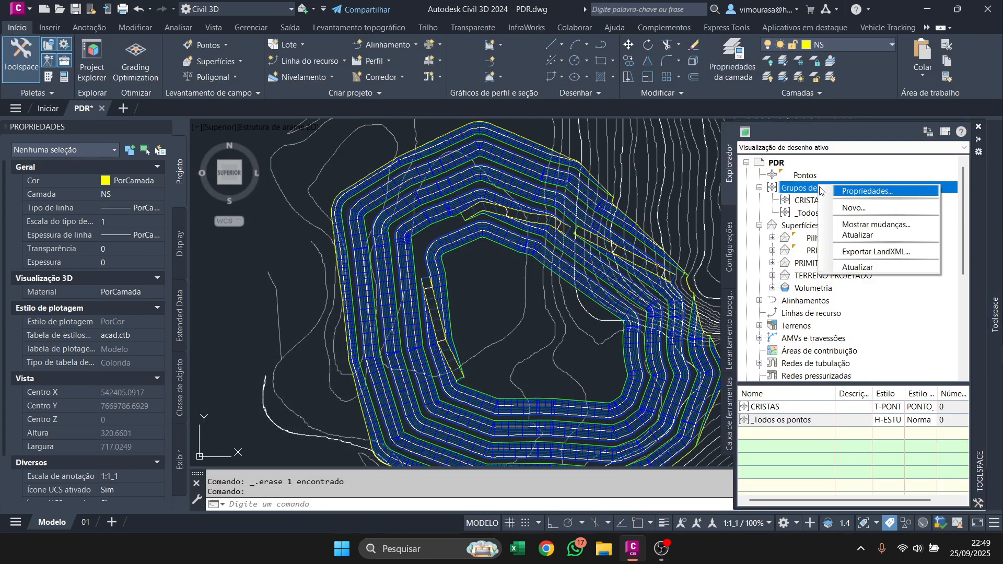
{"action": "left_click", "coordinate": [848, 208]}
{"action": "left_click", "coordinate": [301, 220]}
{"action": "left_click_drag", "start_coordinate": [301, 220], "coordinate": [196, 221]}
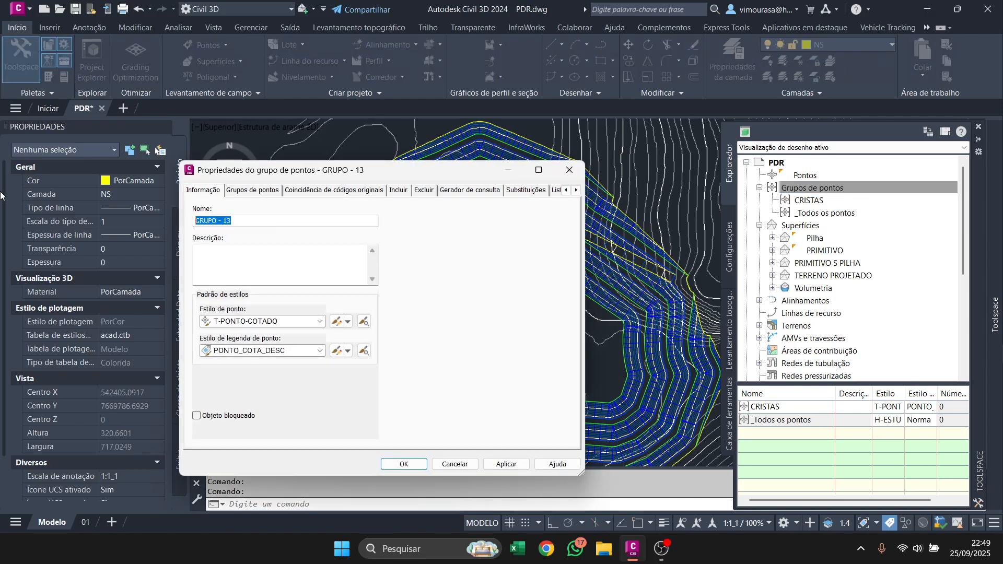
{"action": "type", "text": "P"}
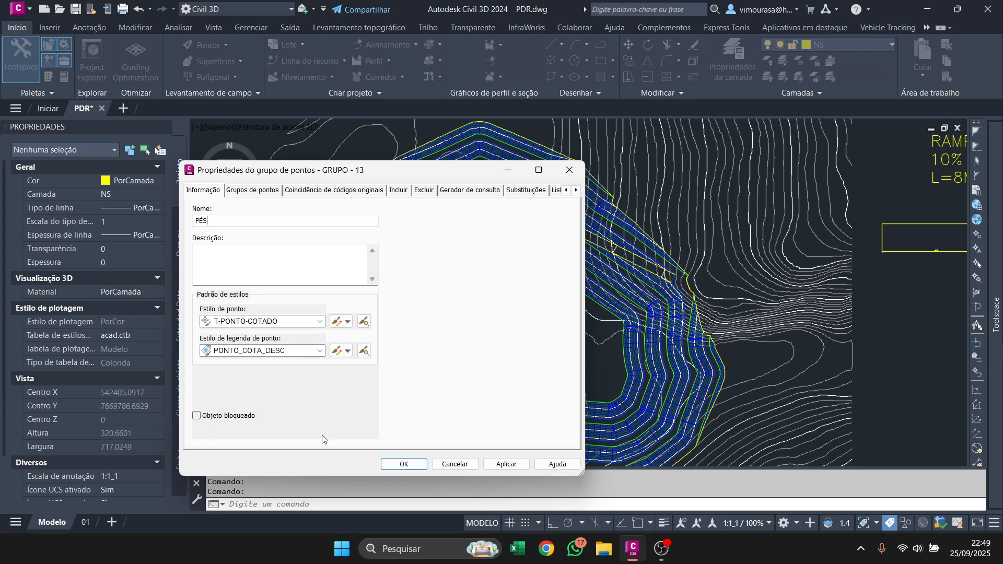
{"action": "type", "text": "ÉS"}
{"action": "left_click", "coordinate": [313, 321]}
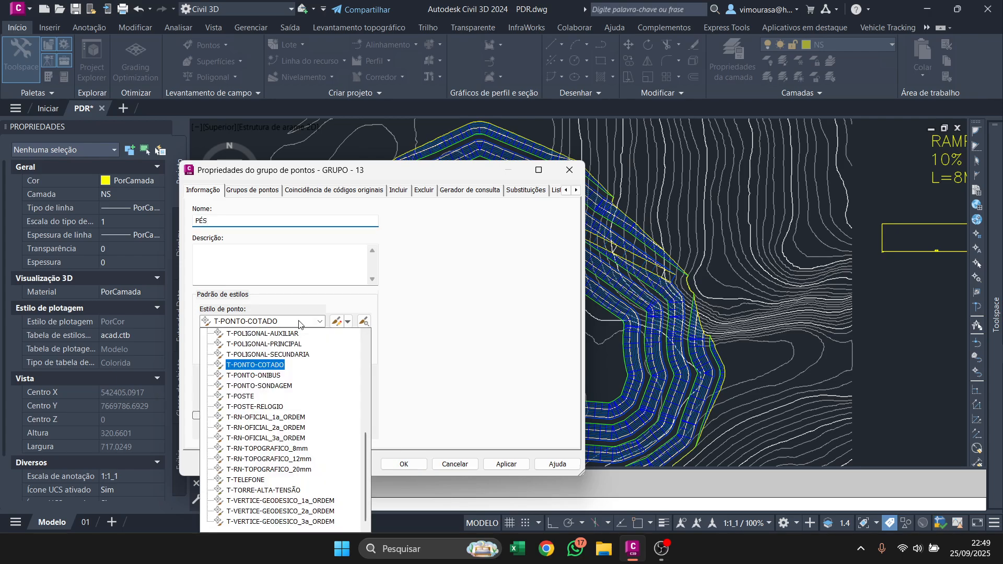
{"action": "left_click", "coordinate": [283, 386]}
{"action": "left_click", "coordinate": [394, 466]}
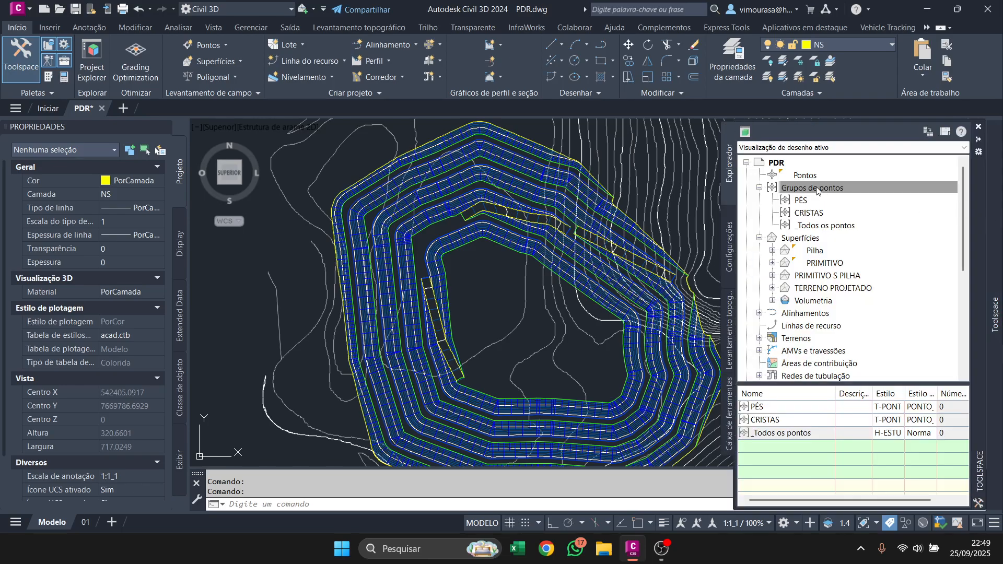
Create a point group named ACESSOS with the point style T-PONTO-SONDAGEM.
{"action": "right_click", "coordinate": [817, 190]}
{"action": "left_click", "coordinate": [849, 211]}
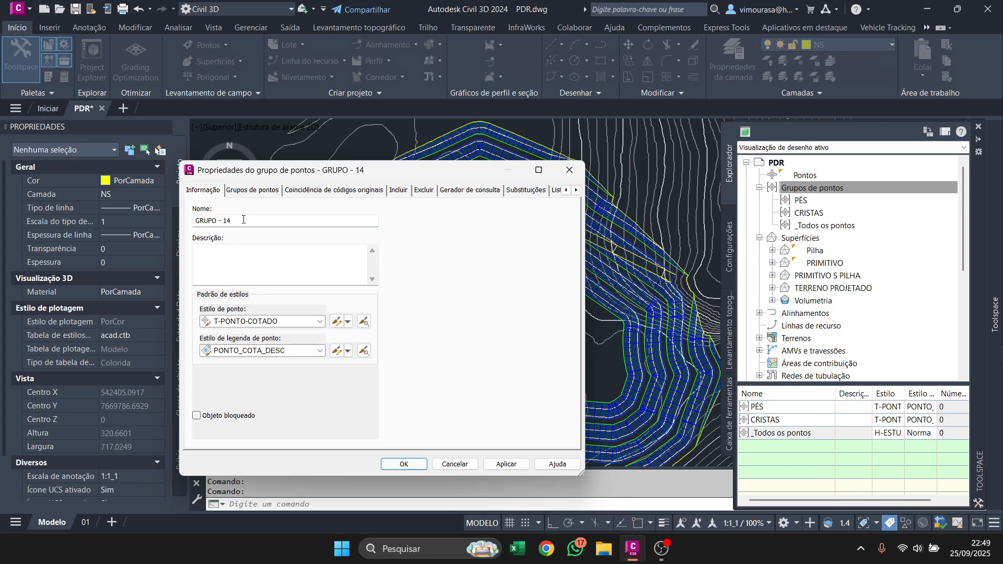
{"action": "left_click_drag", "start_coordinate": [252, 222], "coordinate": [82, 217]}
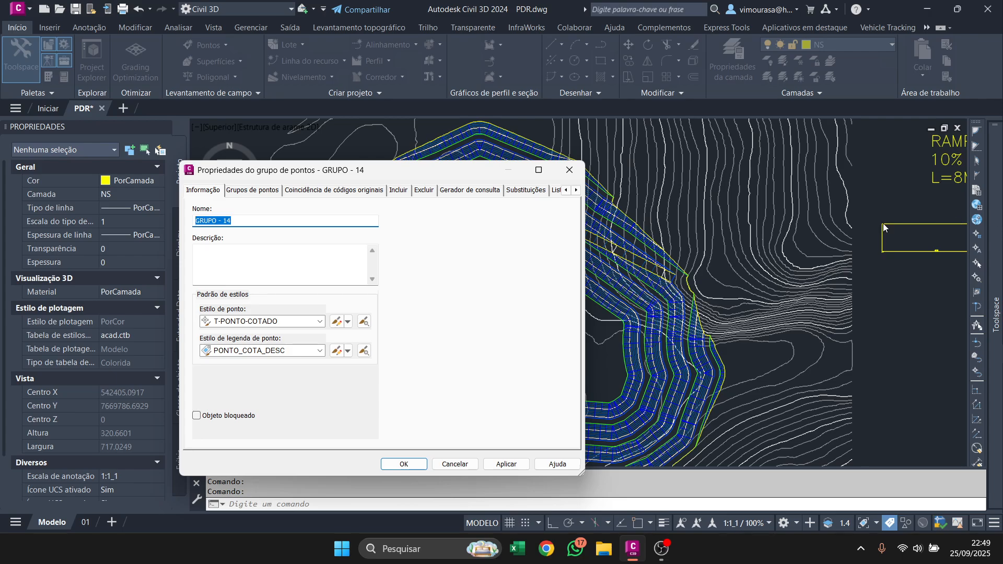
{"action": "type", "text": "ACESSOS"}
{"action": "left_click", "coordinate": [293, 322]}
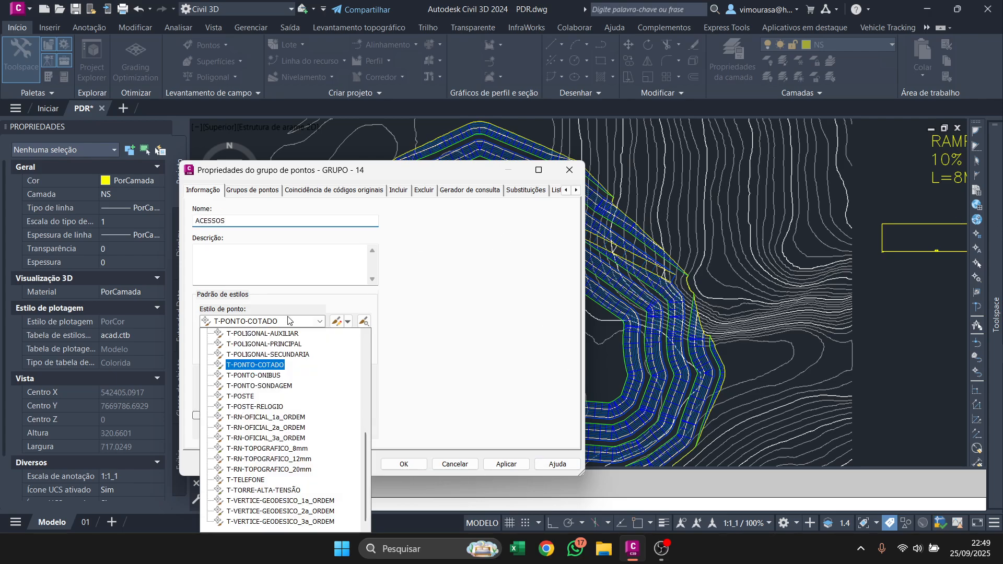
{"action": "left_click", "coordinate": [293, 357]}
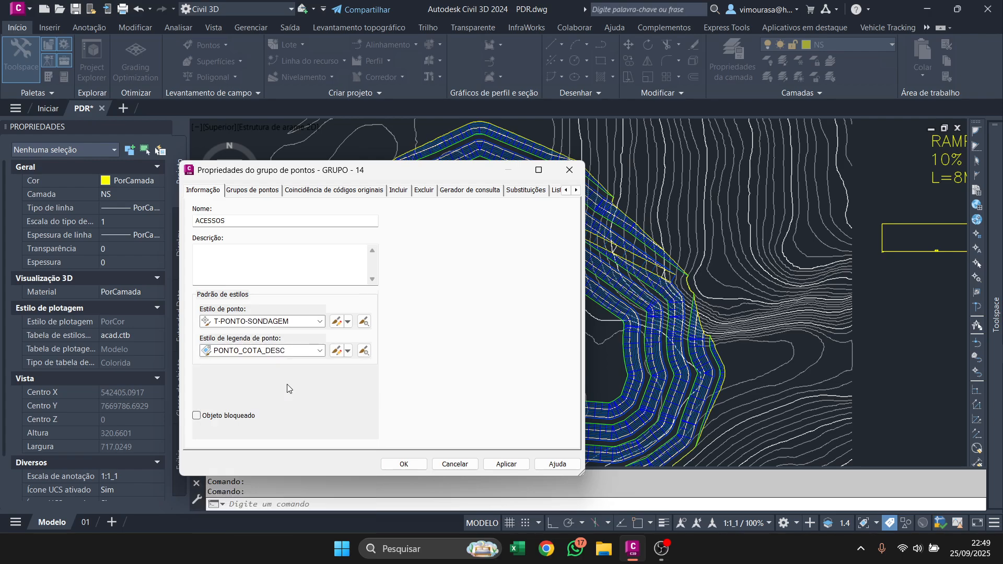
{"action": "left_click", "coordinate": [399, 465]}
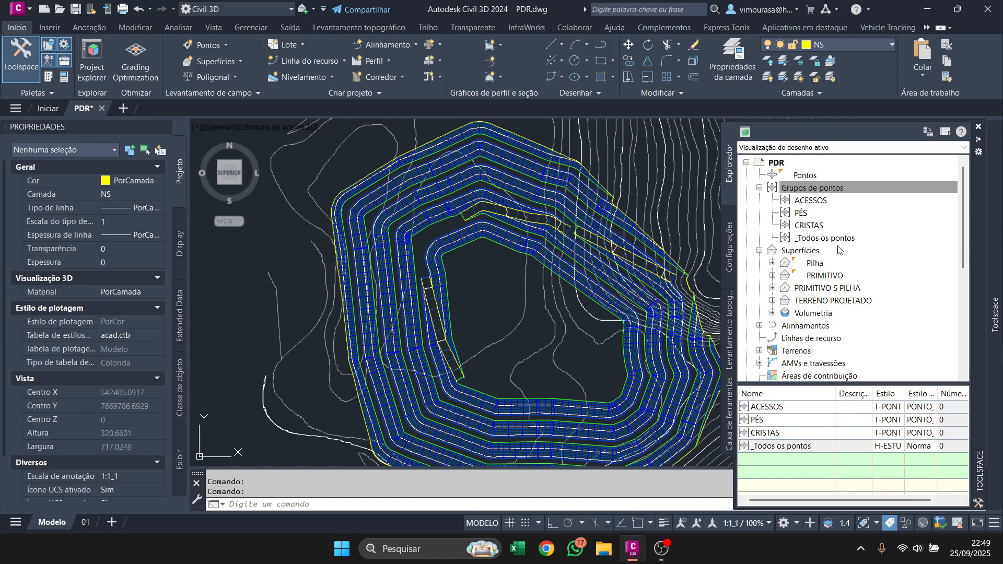
{"action": "right_click", "coordinate": [817, 226]}
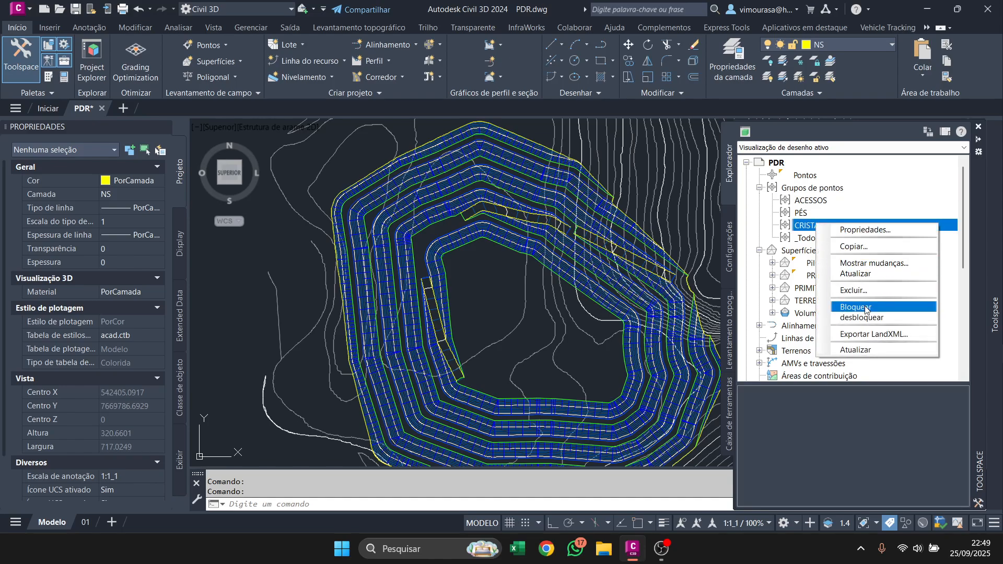
{"action": "left_click", "coordinate": [544, 280]}
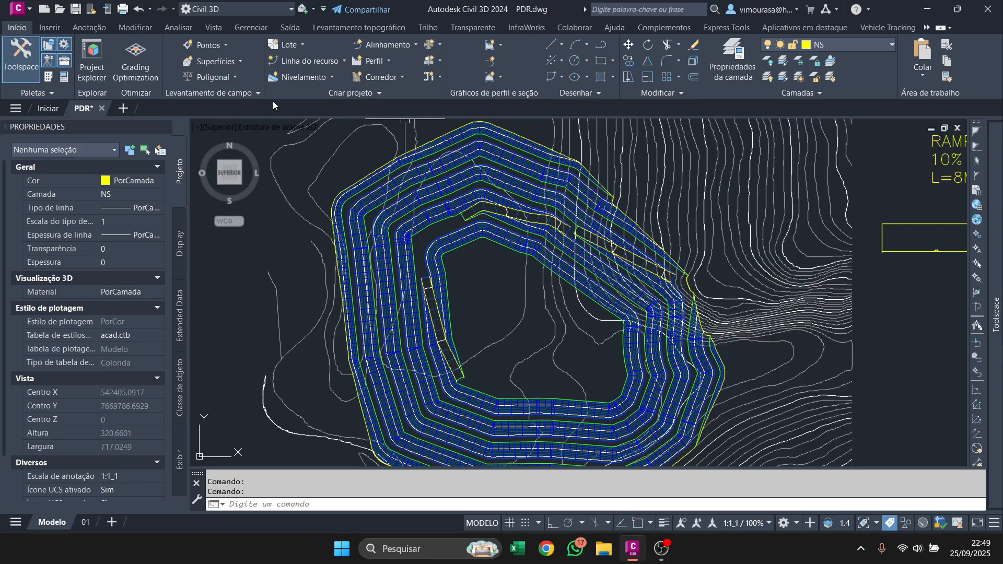
Open the point creation tools and expand their default layer and point creation parameters.
{"action": "left_click", "coordinate": [205, 44]}
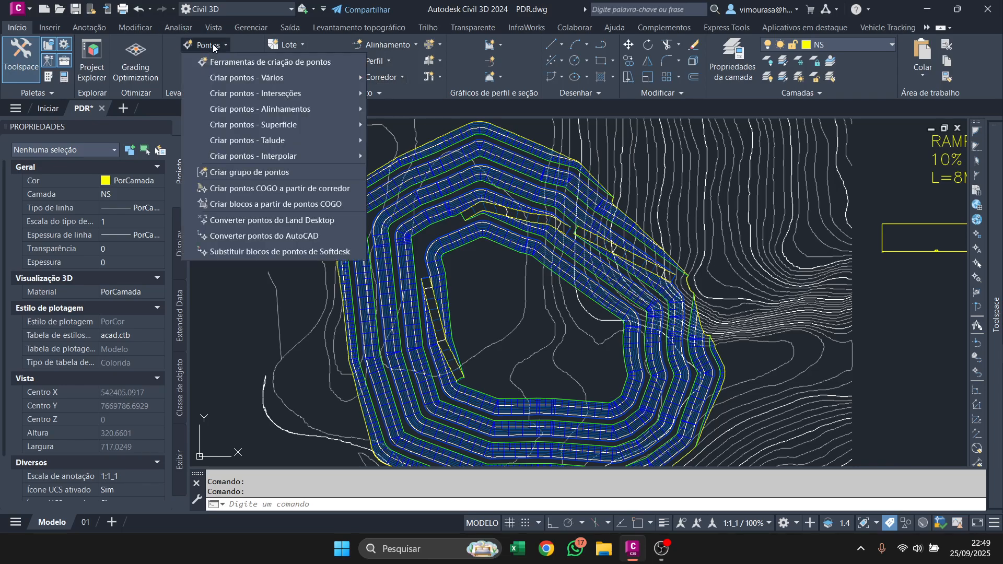
{"action": "left_click", "coordinate": [253, 61]}
{"action": "left_click_drag", "start_coordinate": [305, 115], "coordinate": [595, 101]}
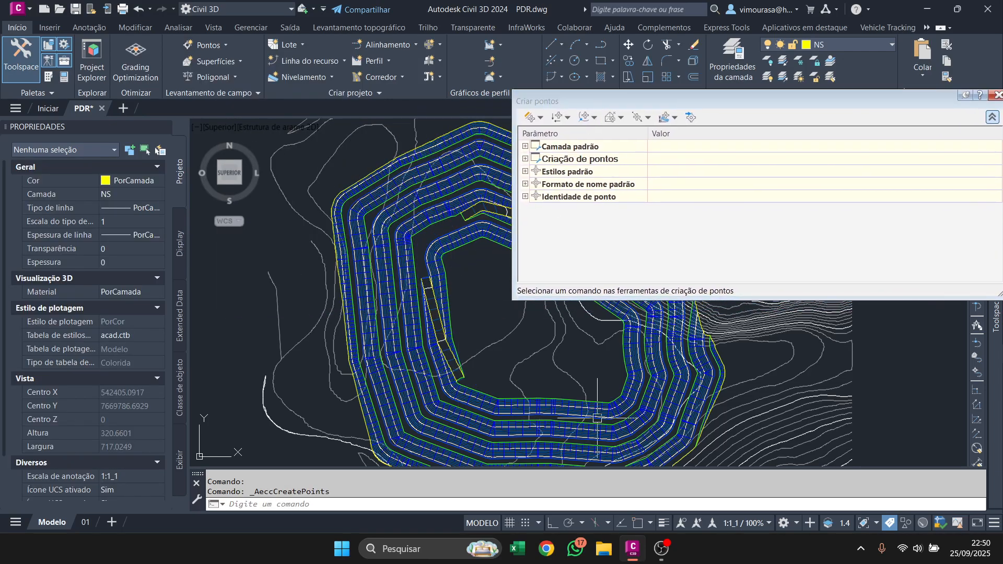
{"action": "left_click_drag", "start_coordinate": [641, 101], "coordinate": [632, 99]}
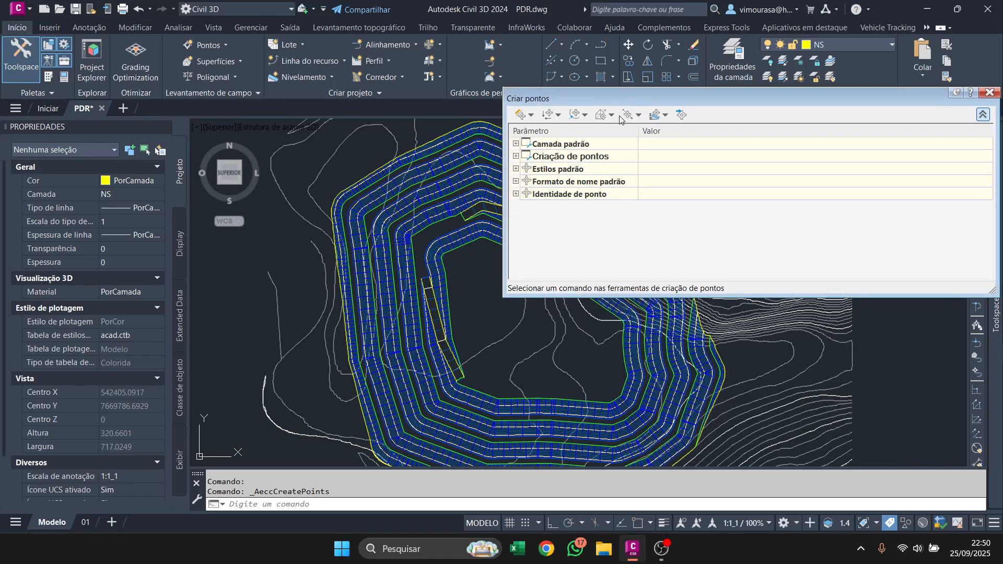
{"action": "left_click", "coordinate": [516, 144]}
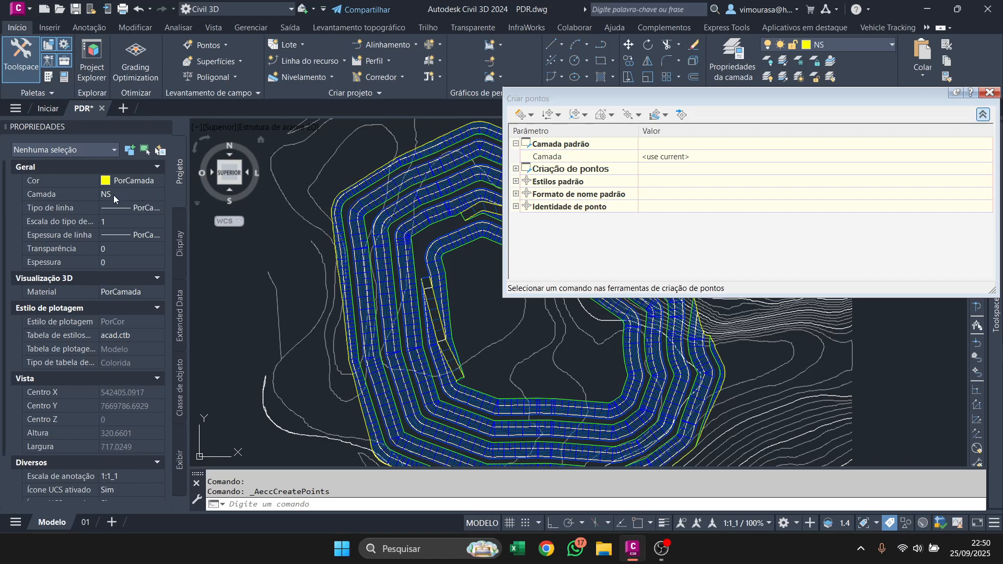
{"action": "left_click", "coordinate": [515, 169]}
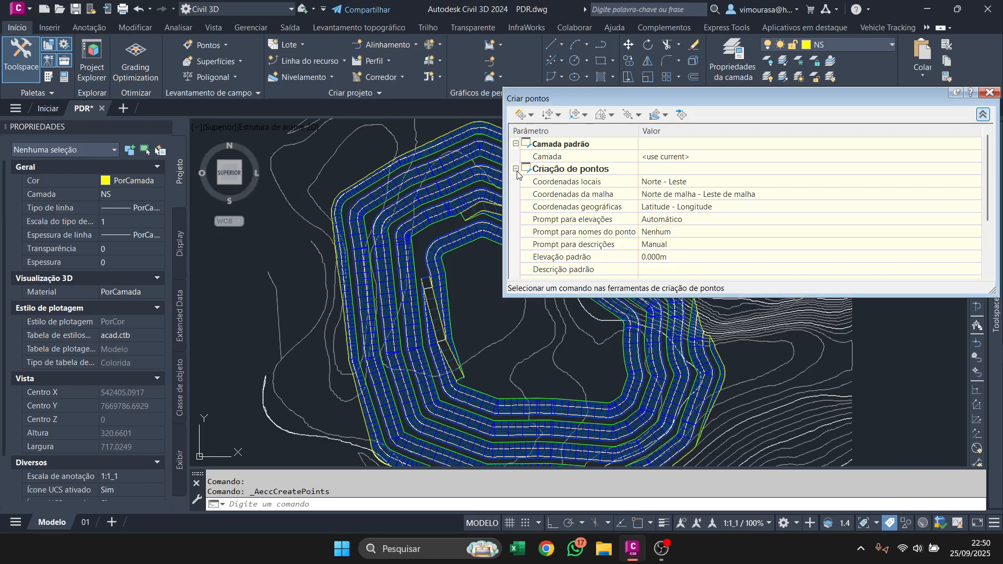
{"action": "scroll", "coordinate": [563, 198], "scroll_direction": "down", "scroll_amount": 3}
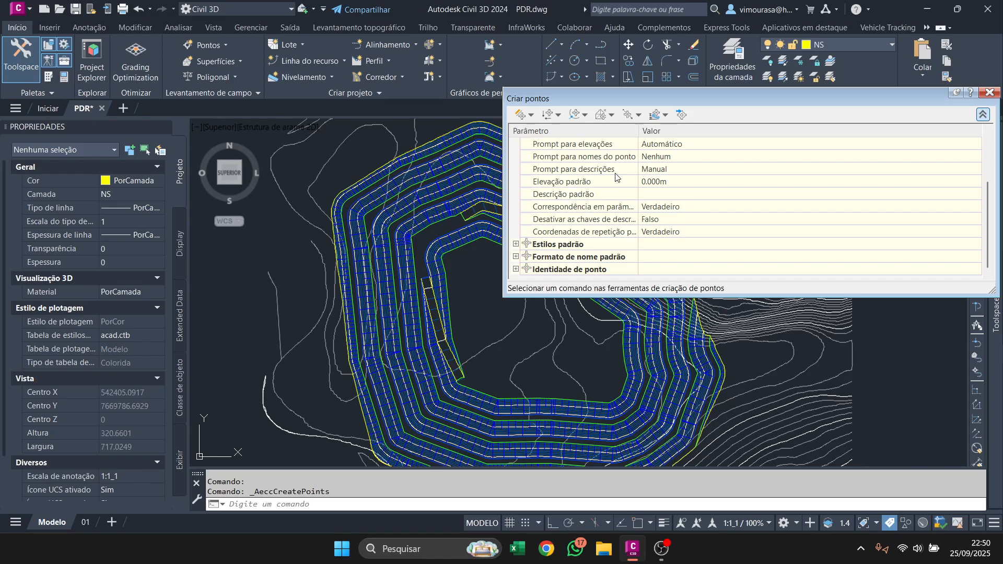
Set the prompt for point names to Automático and the prompt for descriptions to Nenhum.
{"action": "left_click", "coordinate": [656, 158]}
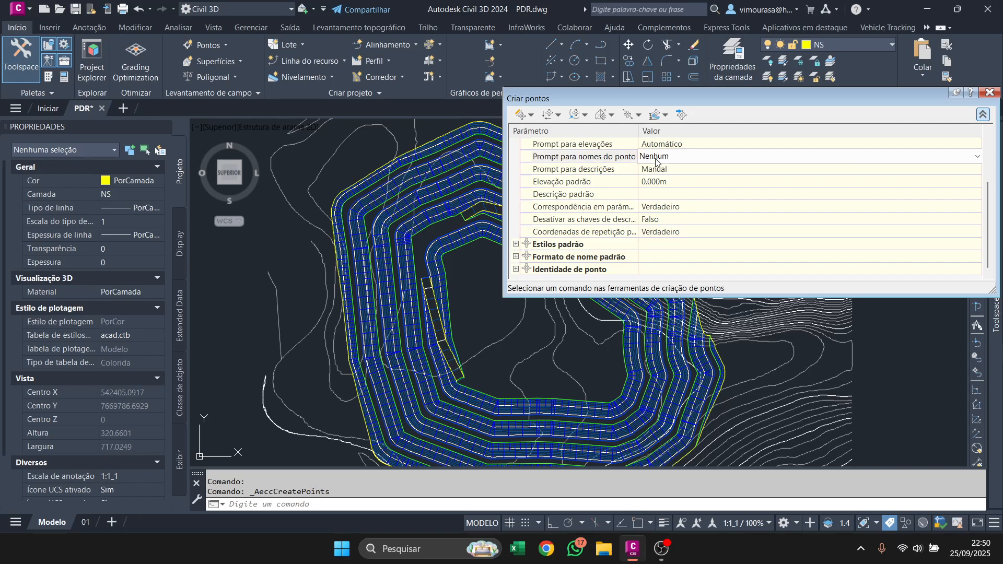
{"action": "left_click", "coordinate": [656, 157]}
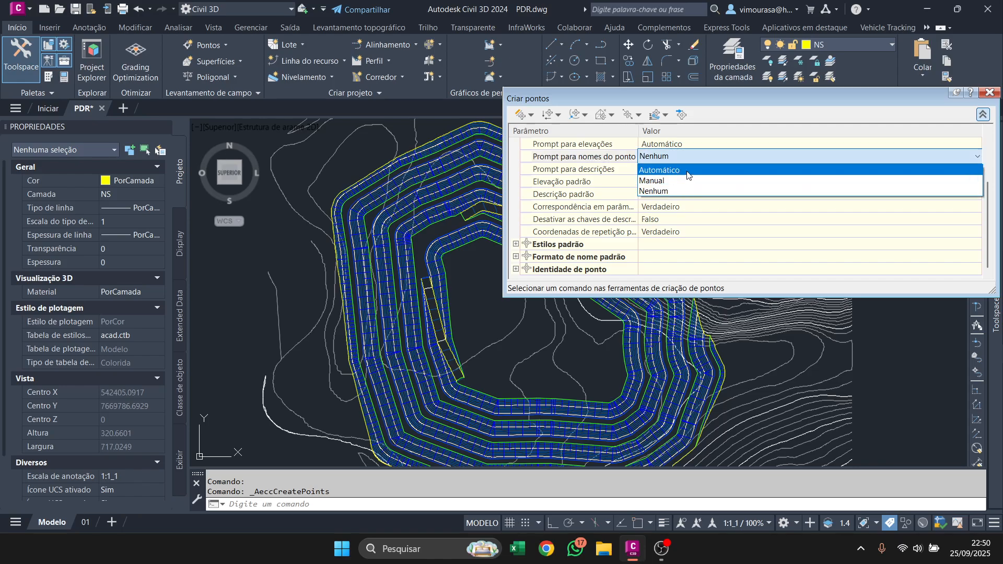
{"action": "left_click", "coordinate": [688, 175]}
{"action": "left_click", "coordinate": [658, 169]}
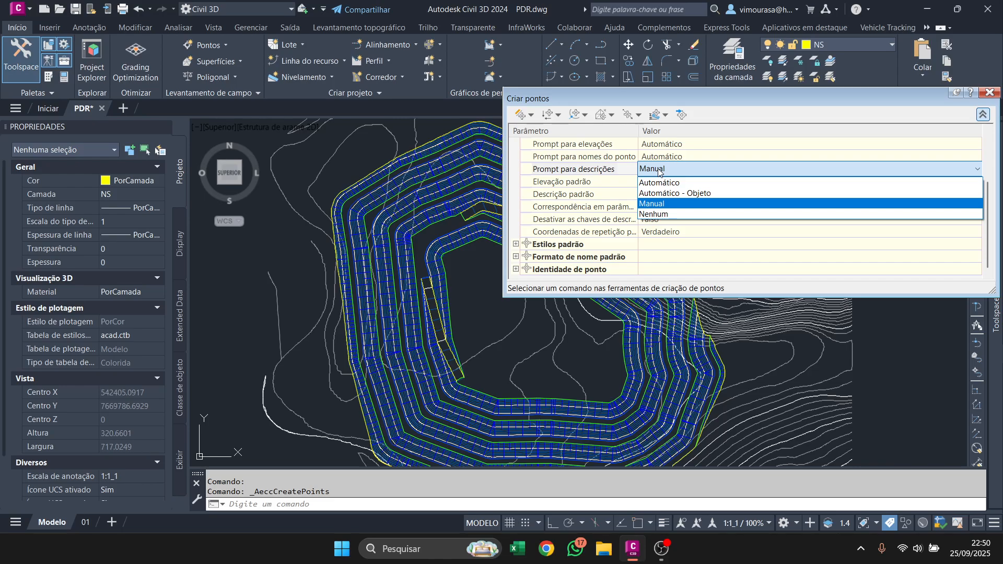
{"action": "left_click", "coordinate": [668, 216]}
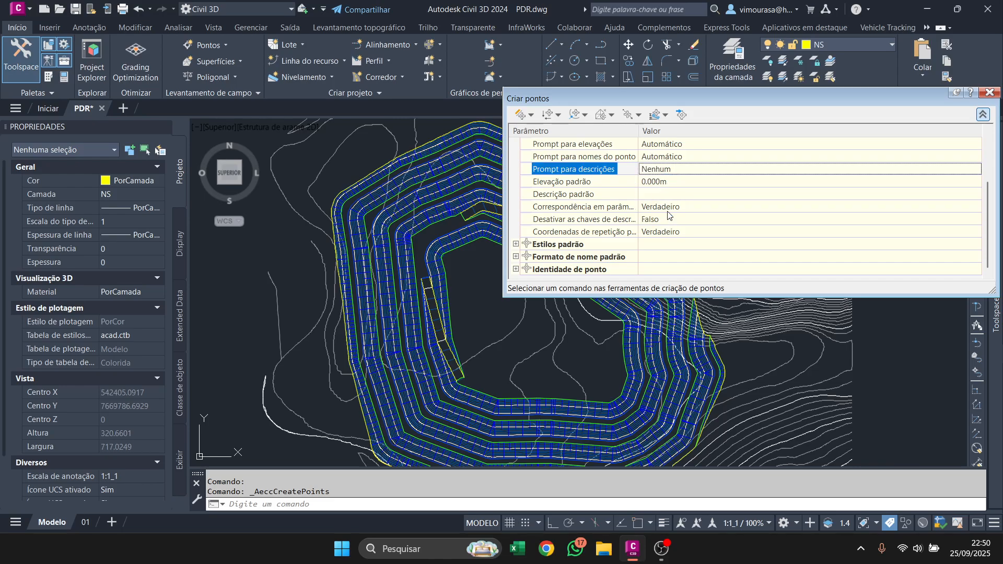
{"action": "left_click", "coordinate": [664, 159]}
{"action": "left_click", "coordinate": [662, 157]}
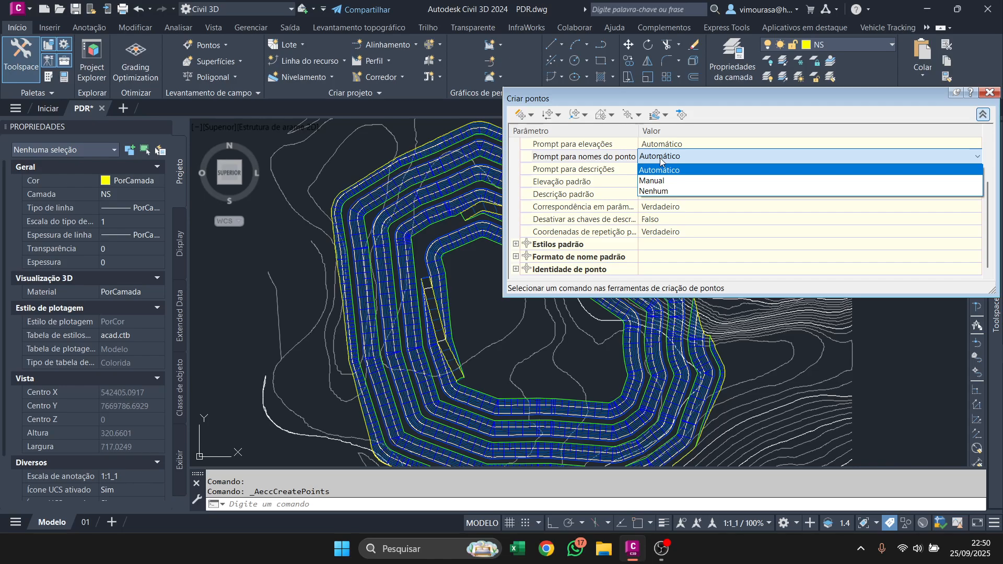
{"action": "left_click", "coordinate": [661, 159]}
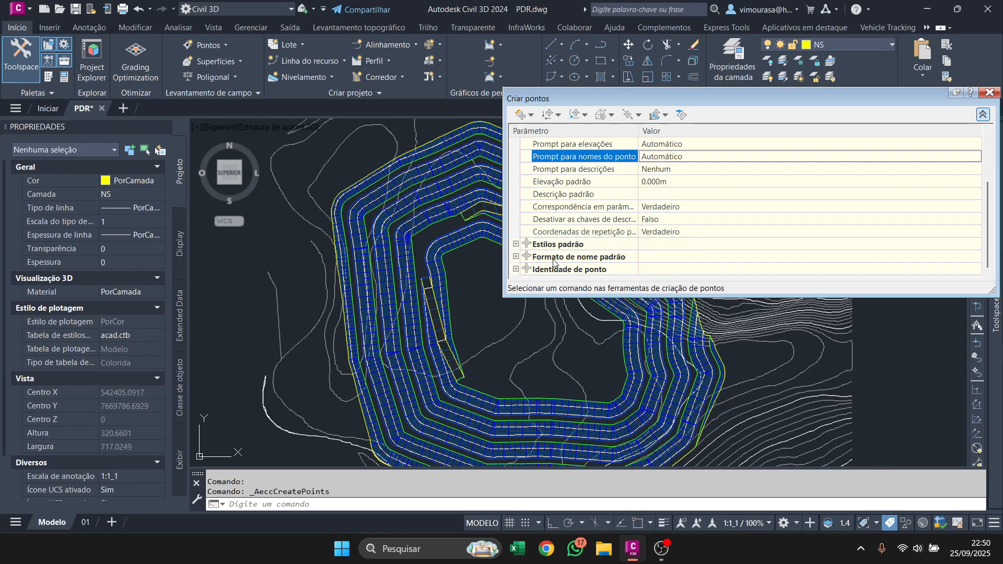
{"action": "scroll", "coordinate": [604, 222], "scroll_direction": "up", "scroll_amount": 2}
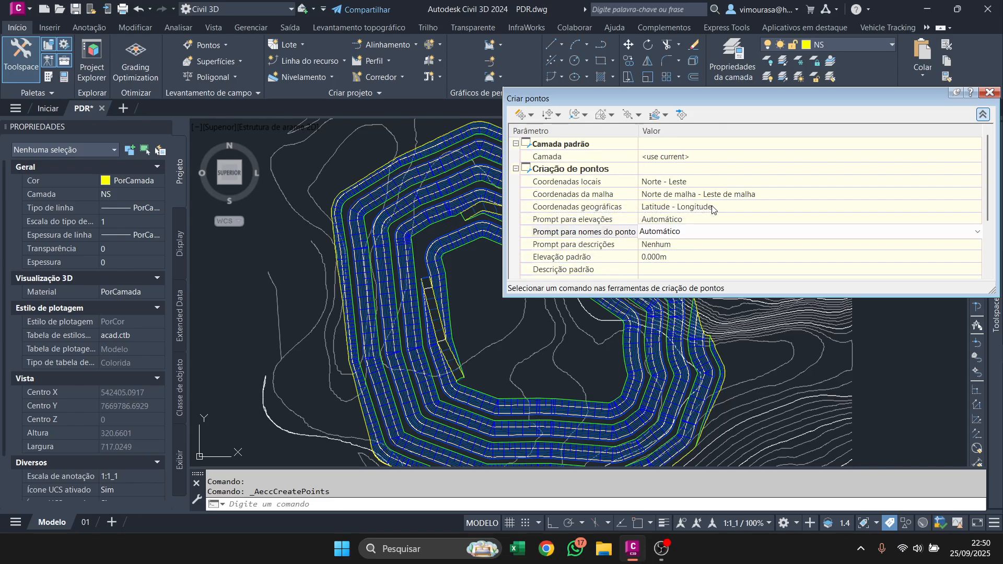
Expand the default styles and default name format parameters in the point creation settings.
{"action": "scroll", "coordinate": [665, 219], "scroll_direction": "down", "scroll_amount": 2}
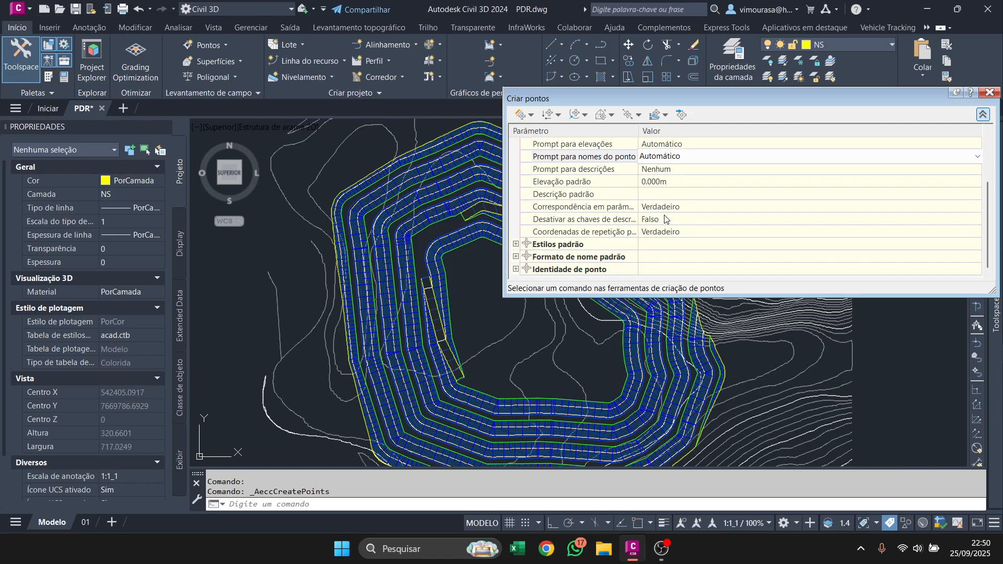
{"action": "left_click", "coordinate": [516, 245]}
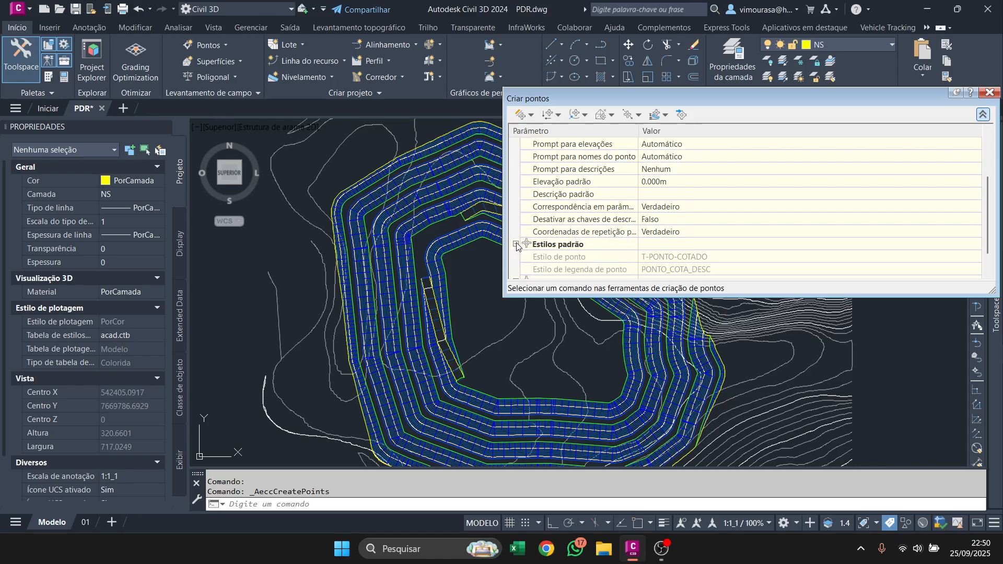
{"action": "scroll", "coordinate": [517, 248], "scroll_direction": "down", "scroll_amount": 1}
{"action": "left_click", "coordinate": [516, 257]}
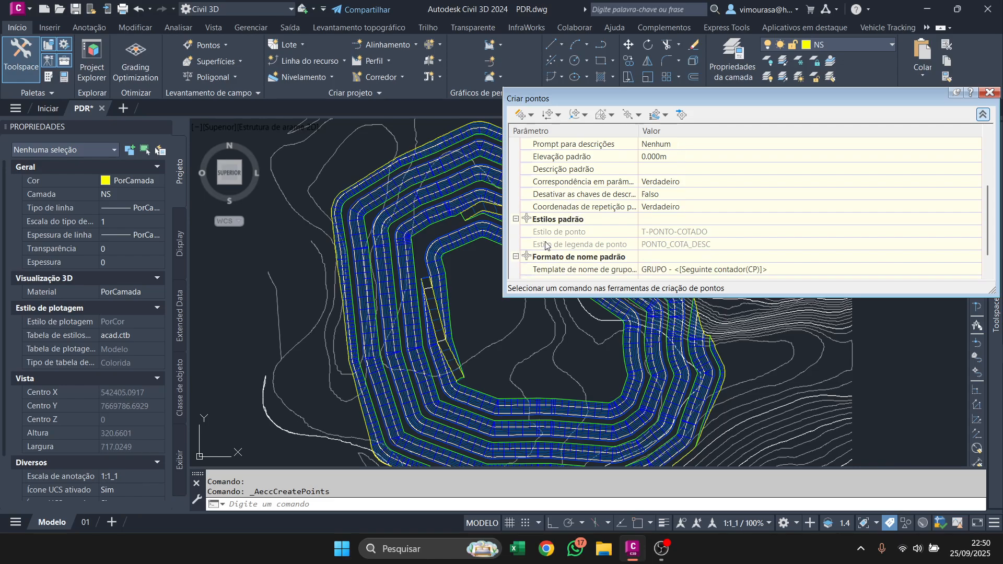
{"action": "scroll", "coordinate": [580, 232], "scroll_direction": "down", "scroll_amount": 1}
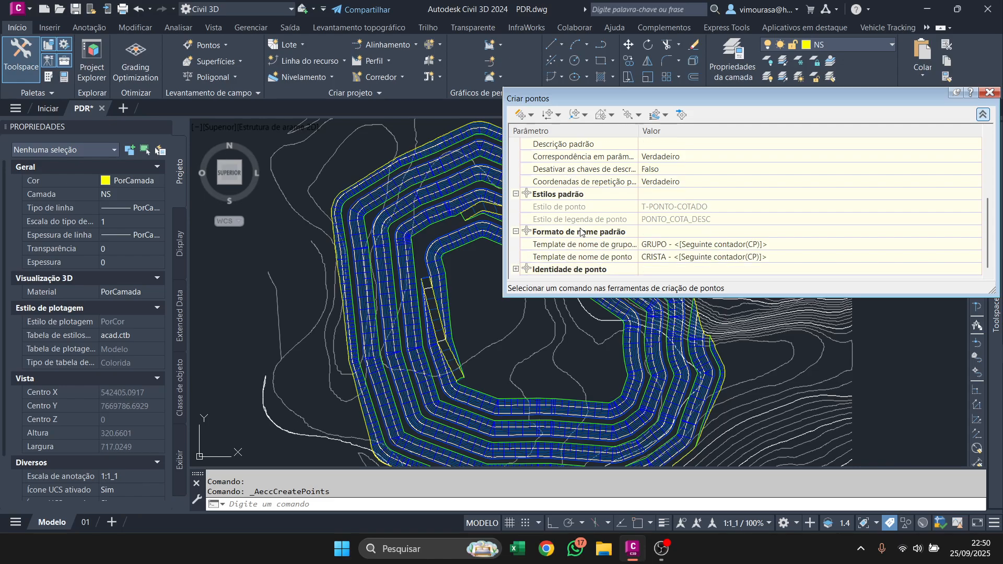
Set the point name template to the next counter followed by the suffix C, with a starting number of 1.
{"action": "left_click", "coordinate": [667, 258]}
{"action": "left_click", "coordinate": [976, 256]}
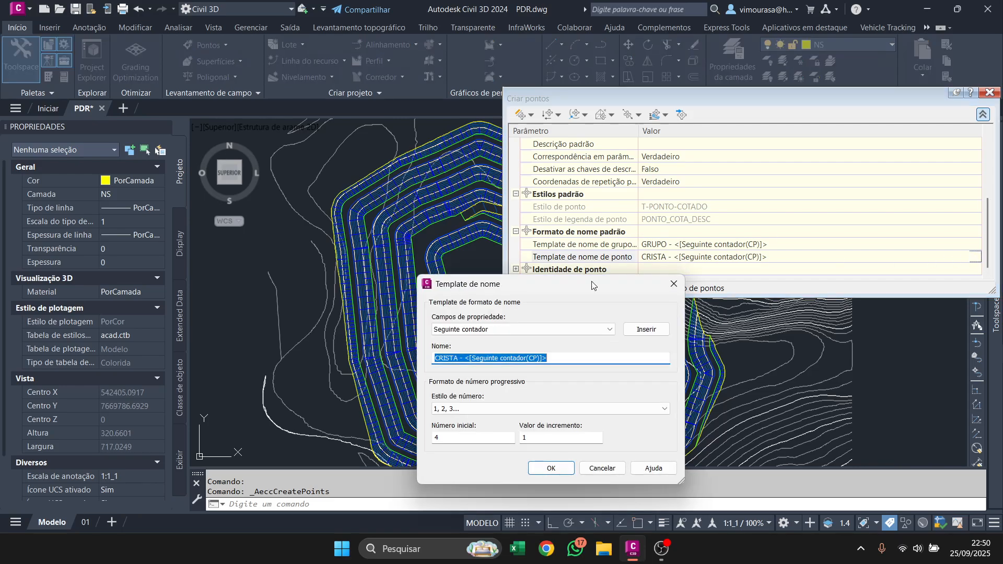
{"action": "left_click_drag", "start_coordinate": [466, 358], "coordinate": [434, 358]}
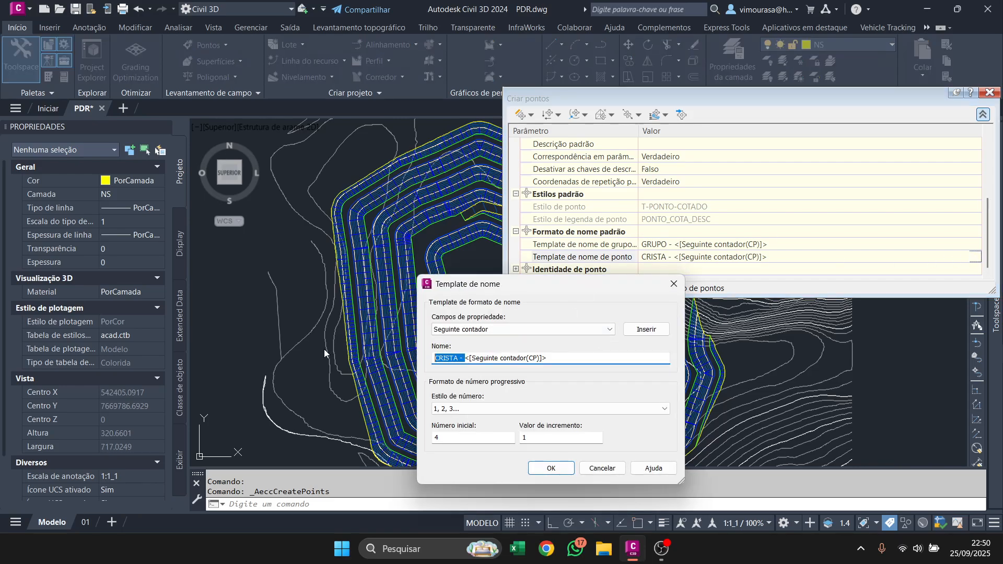
{"action": "key", "text": "BackSpace"}
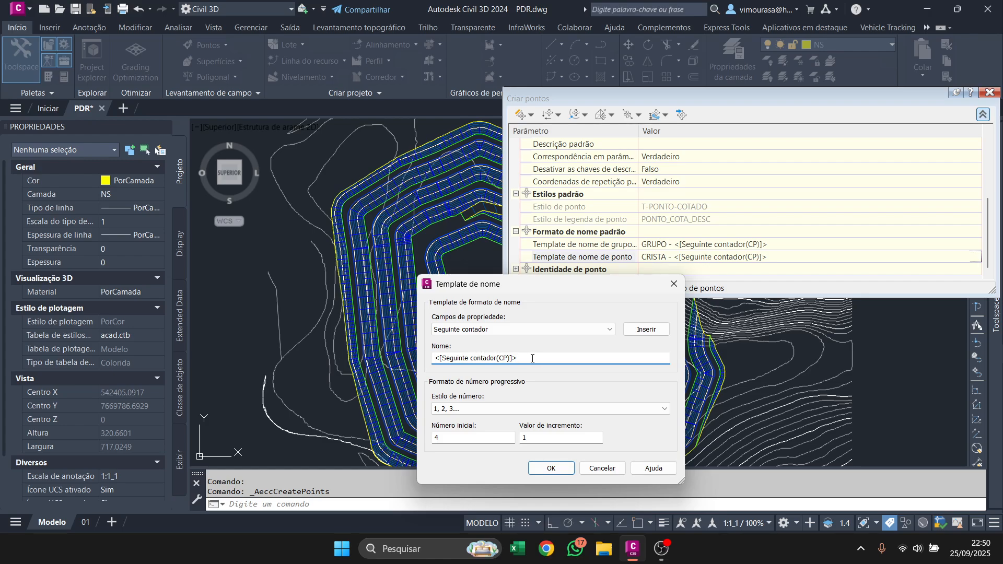
{"action": "left_click_drag", "start_coordinate": [459, 443], "coordinate": [411, 446]}
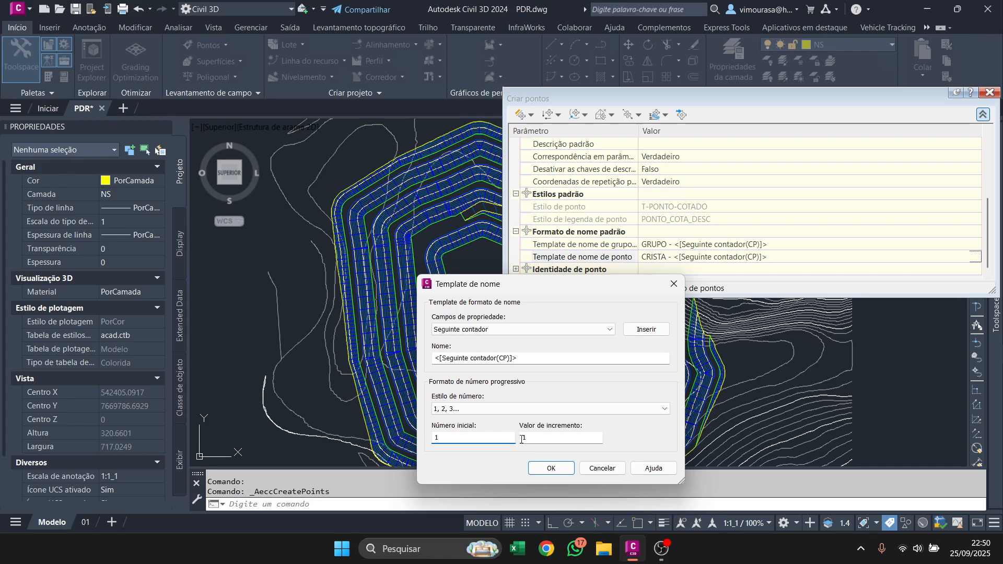
{"action": "left_click", "coordinate": [528, 359]}
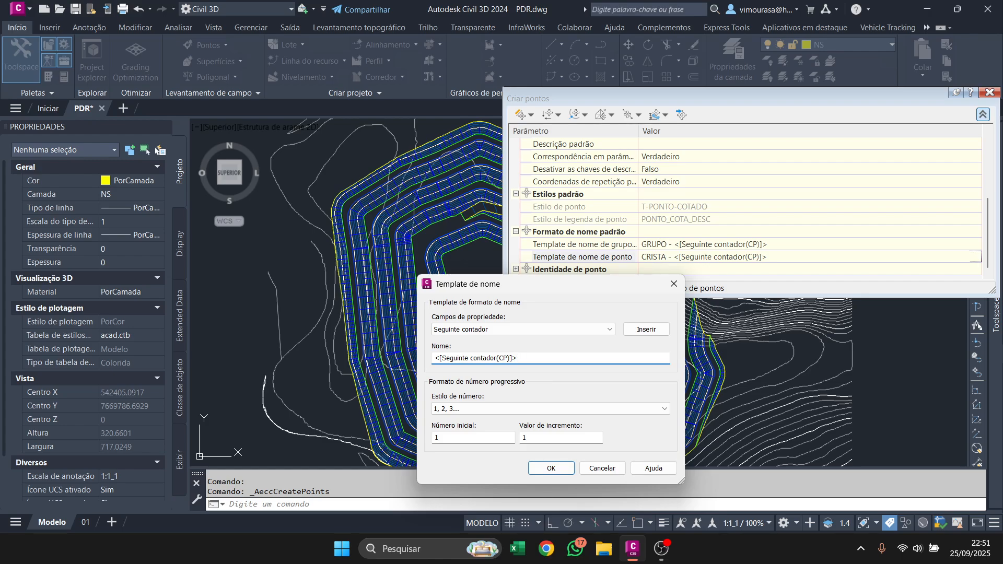
{"action": "left_click", "coordinate": [557, 470]}
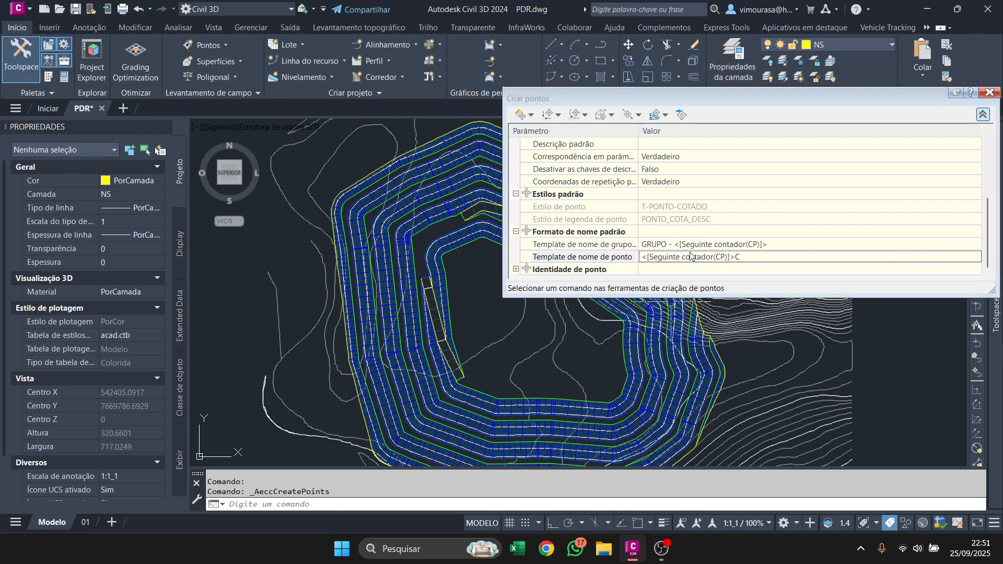
Review the point creation settings and expand the point identity parameters.
{"action": "left_click", "coordinate": [606, 257]}
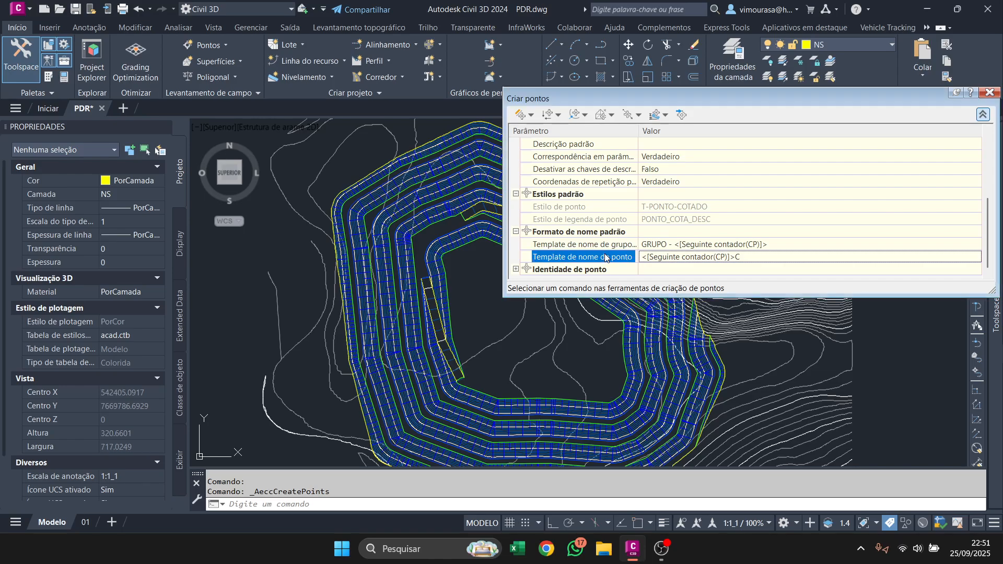
{"action": "scroll", "coordinate": [643, 216], "scroll_direction": "up", "scroll_amount": 3}
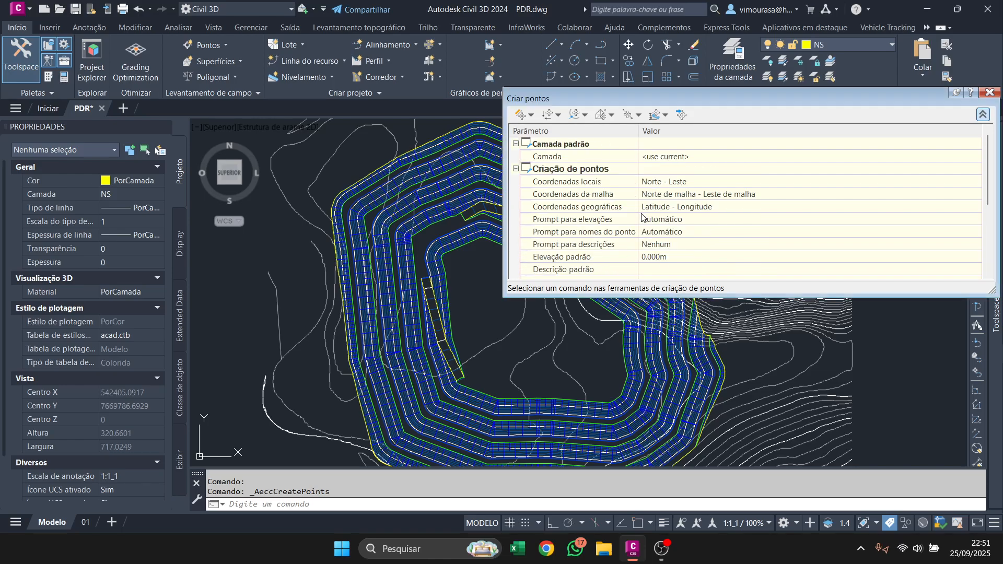
{"action": "scroll", "coordinate": [659, 246], "scroll_direction": "down", "scroll_amount": 3}
{"action": "scroll", "coordinate": [660, 246], "scroll_direction": "up", "scroll_amount": 3}
{"action": "scroll", "coordinate": [660, 249], "scroll_direction": "down", "scroll_amount": 3}
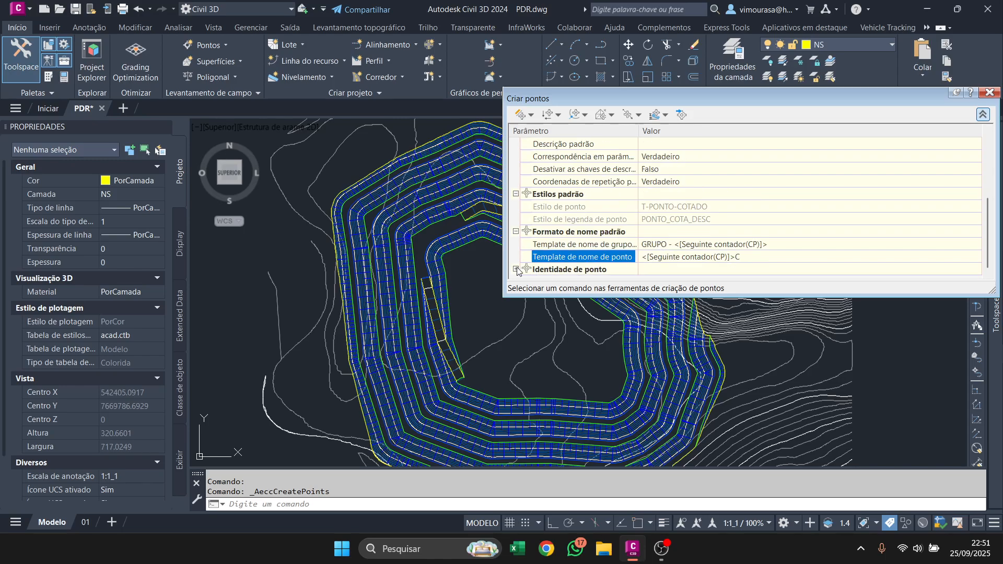
{"action": "left_click", "coordinate": [516, 269]}
{"action": "scroll", "coordinate": [648, 232], "scroll_direction": "down", "scroll_amount": 3}
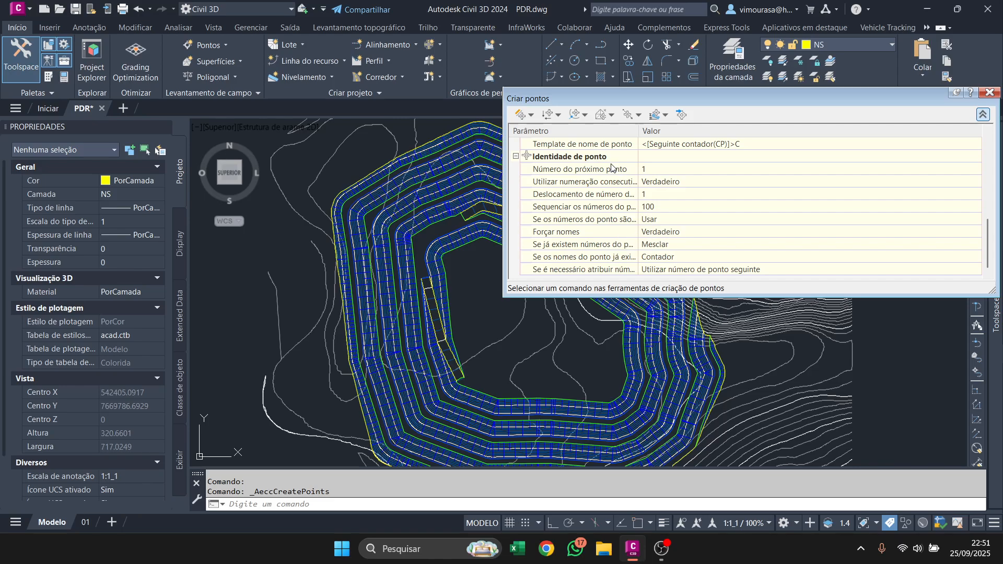
Generate points with Medir objeto along the full length of the innermost green crest line, using offset 0 and interval 10.
{"action": "left_click", "coordinate": [531, 115]}
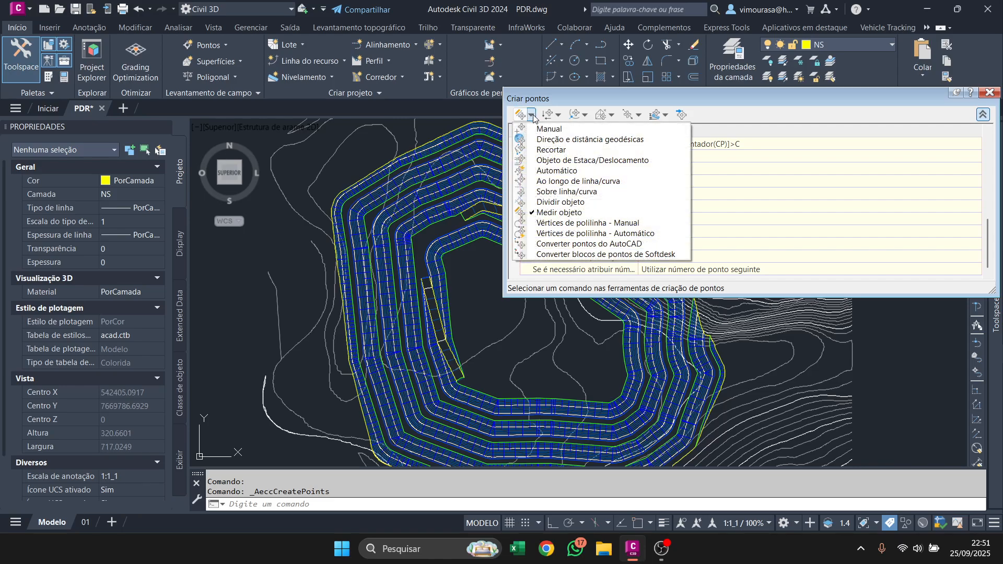
{"action": "left_click", "coordinate": [563, 212]}
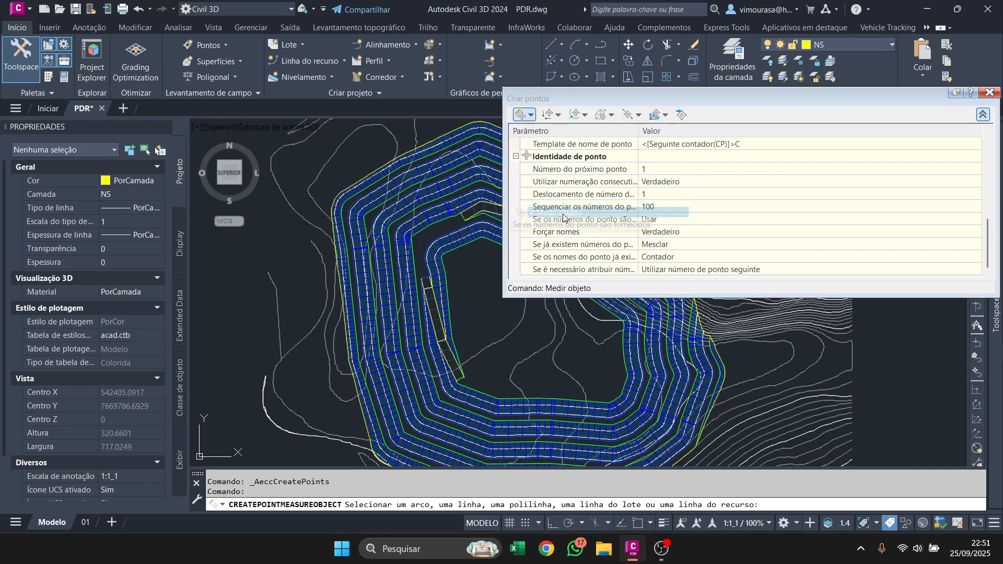
{"action": "scroll", "coordinate": [479, 390], "scroll_direction": "up", "scroll_amount": 2}
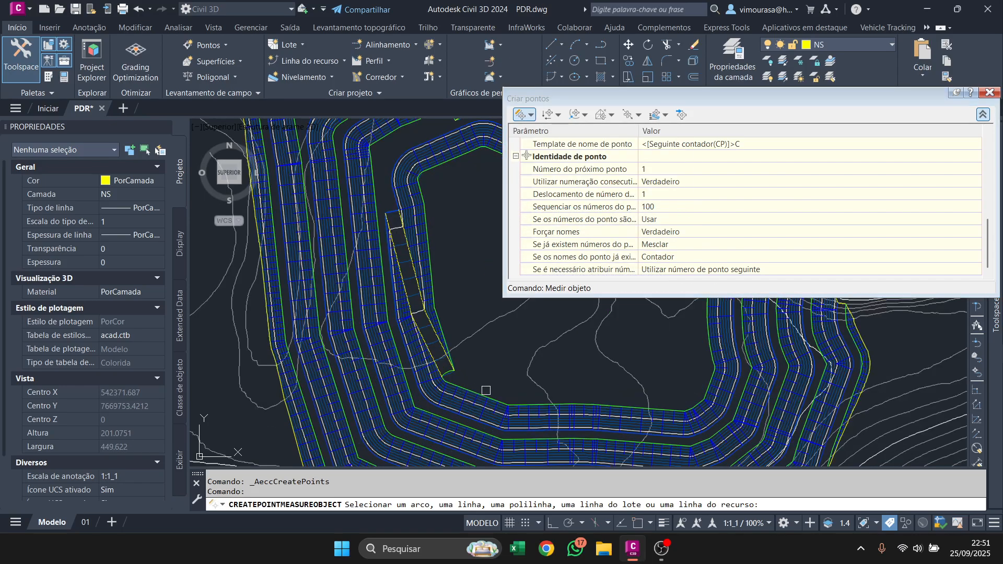
{"action": "scroll", "coordinate": [478, 390], "scroll_direction": "up", "scroll_amount": 5}
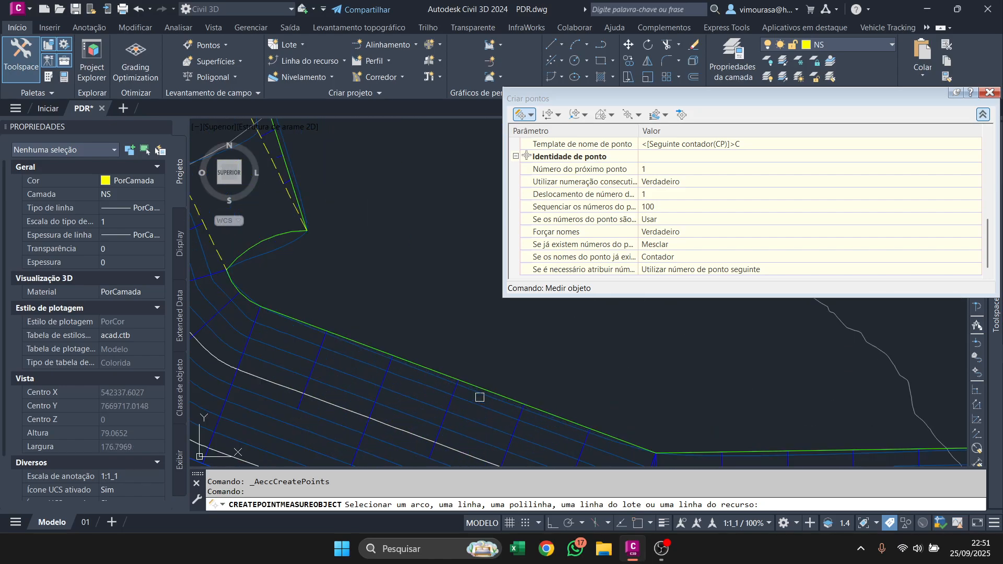
{"action": "left_click", "coordinate": [443, 372]}
{"action": "scroll", "coordinate": [424, 368], "scroll_direction": "down", "scroll_amount": 3}
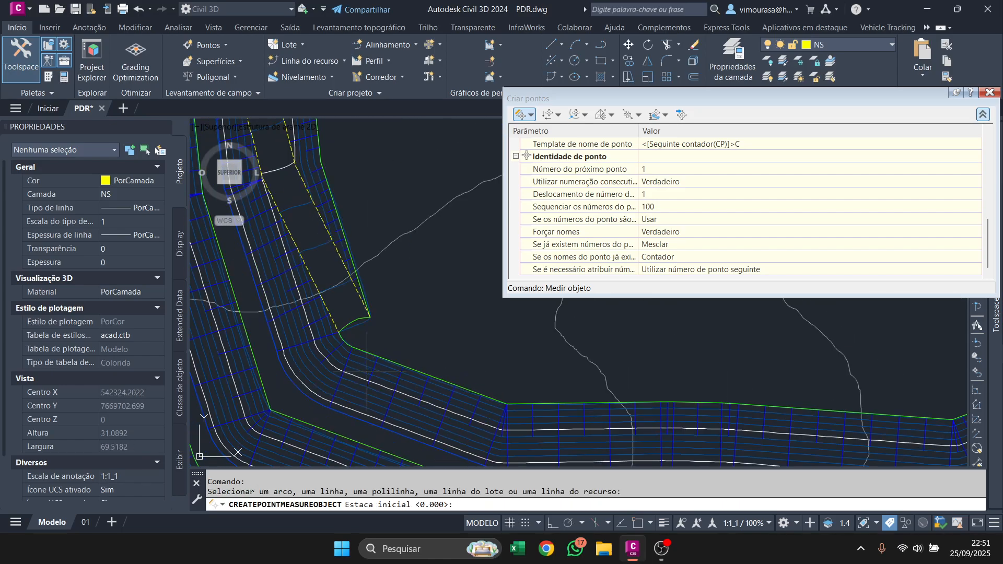
{"action": "scroll", "coordinate": [365, 366], "scroll_direction": "down", "scroll_amount": 2}
{"action": "scroll", "coordinate": [347, 313], "scroll_direction": "down", "scroll_amount": 2}
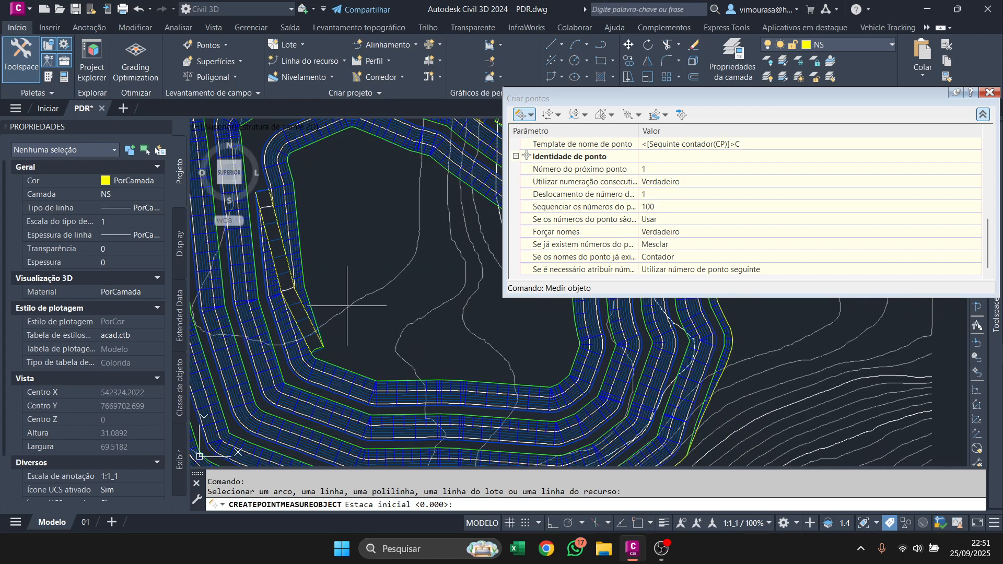
{"action": "key", "text": "Return"}
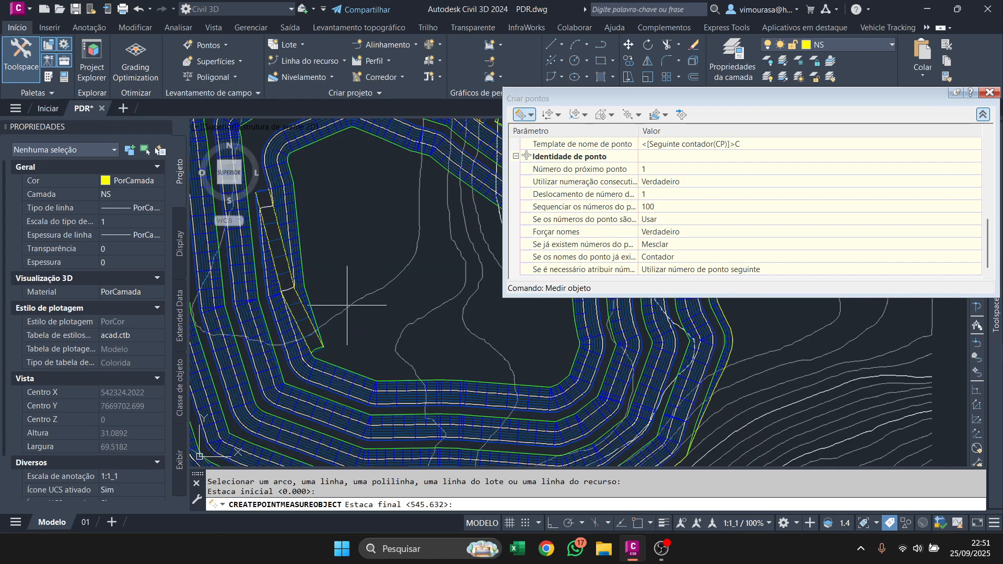
{"action": "key", "text": "Return"}
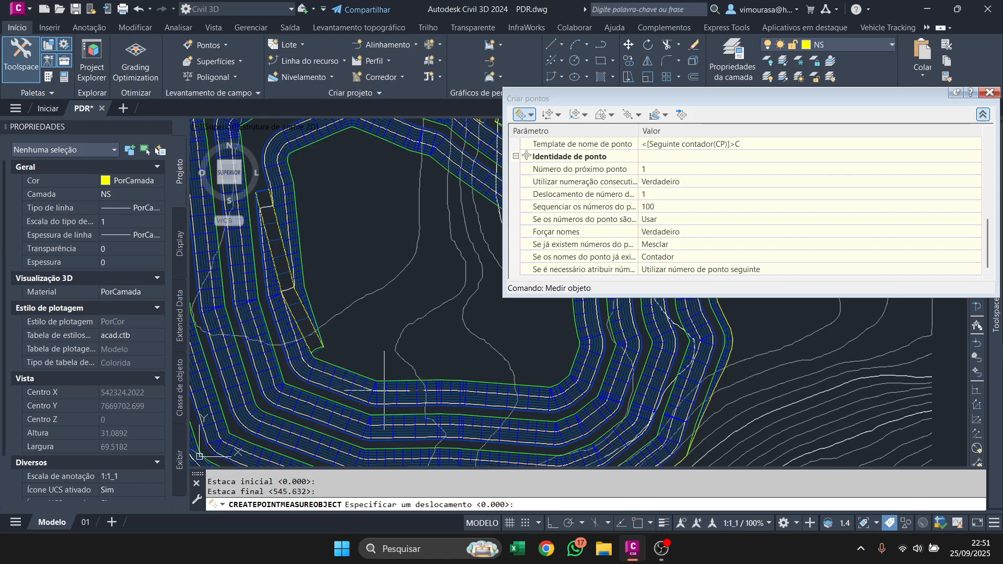
{"action": "key", "text": "Return"}
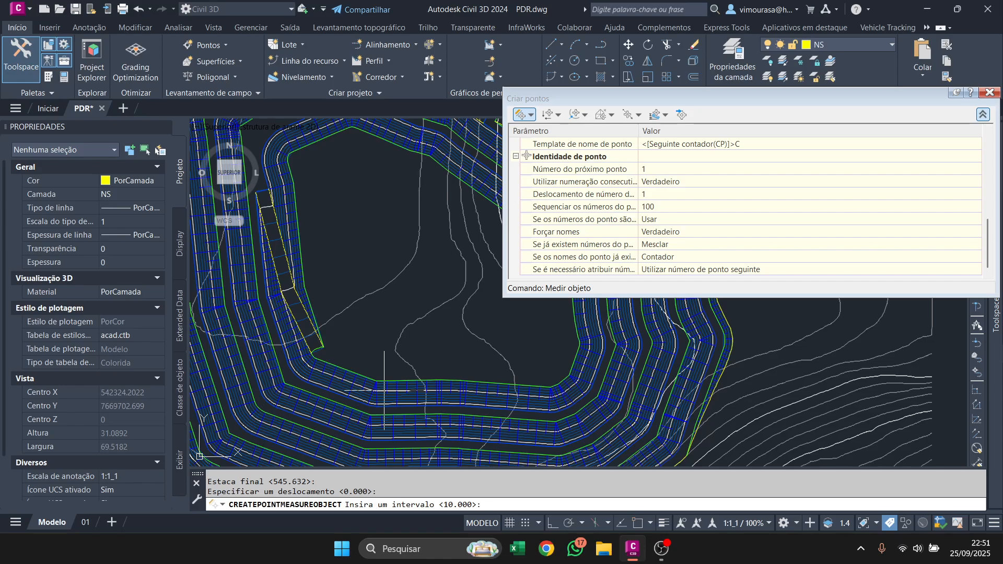
{"action": "key", "text": "Return"}
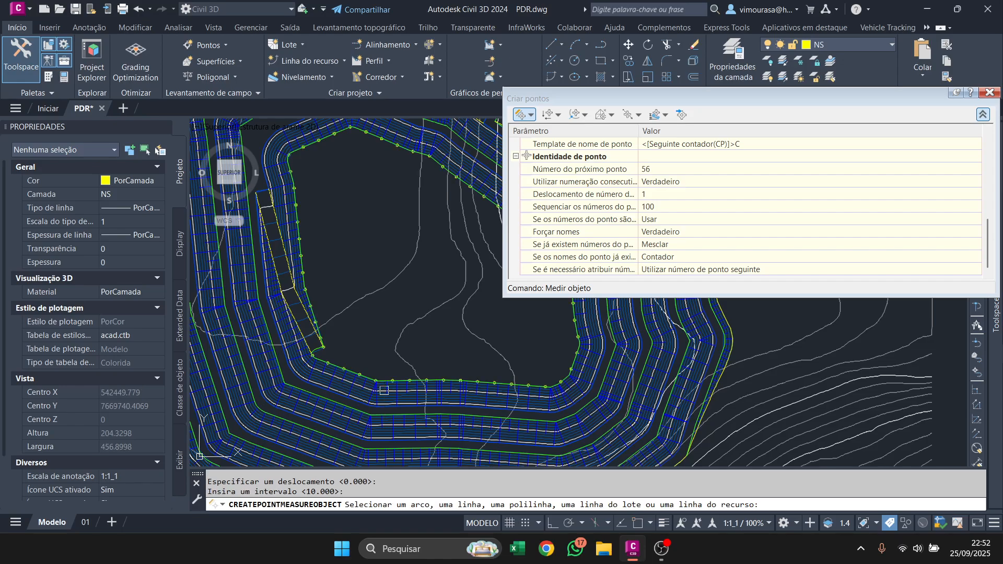
{"action": "scroll", "coordinate": [335, 345], "scroll_direction": "up", "scroll_amount": 4}
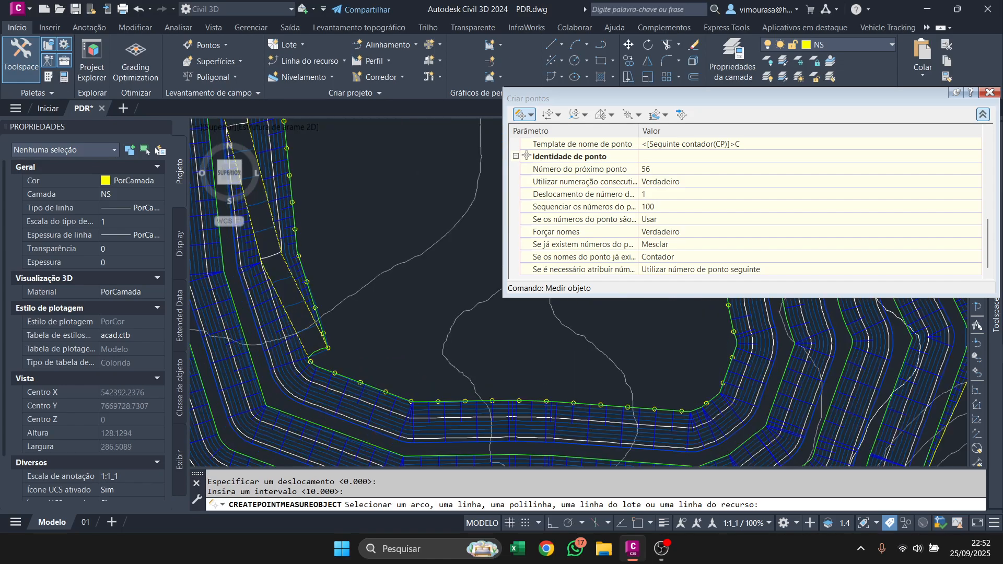
{"action": "key", "text": "Escape"}
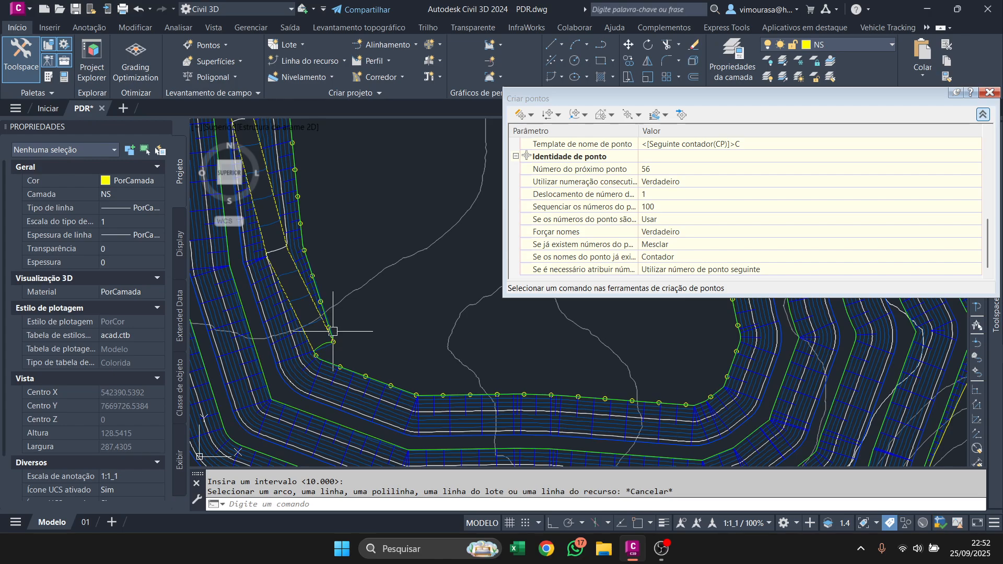
Start Medir objeto on the second green crest line from the inside, using its full length, offset 0 and interval 10.
{"action": "left_click", "coordinate": [522, 114]}
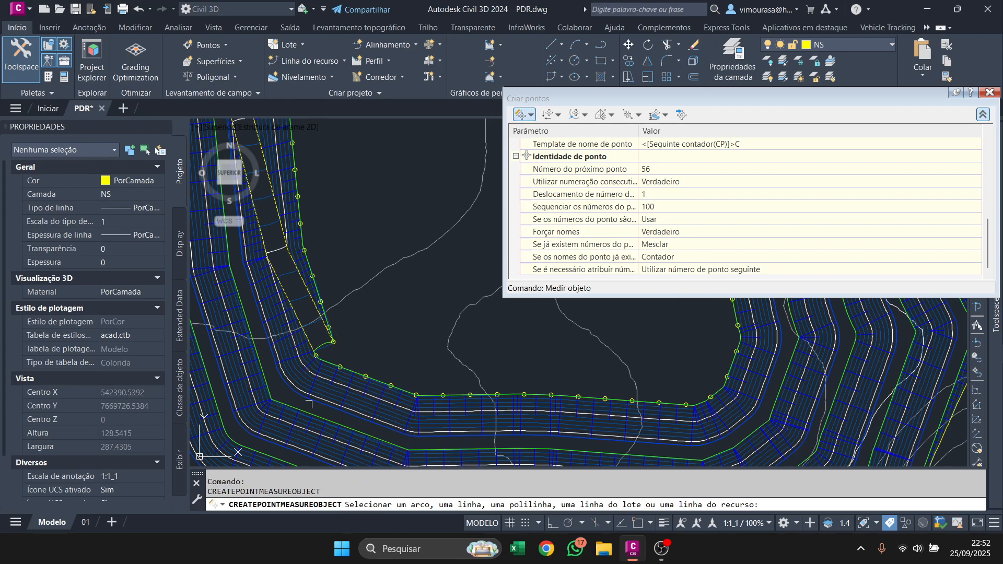
{"action": "scroll", "coordinate": [310, 404], "scroll_direction": "up", "scroll_amount": 4}
{"action": "left_click", "coordinate": [286, 411]}
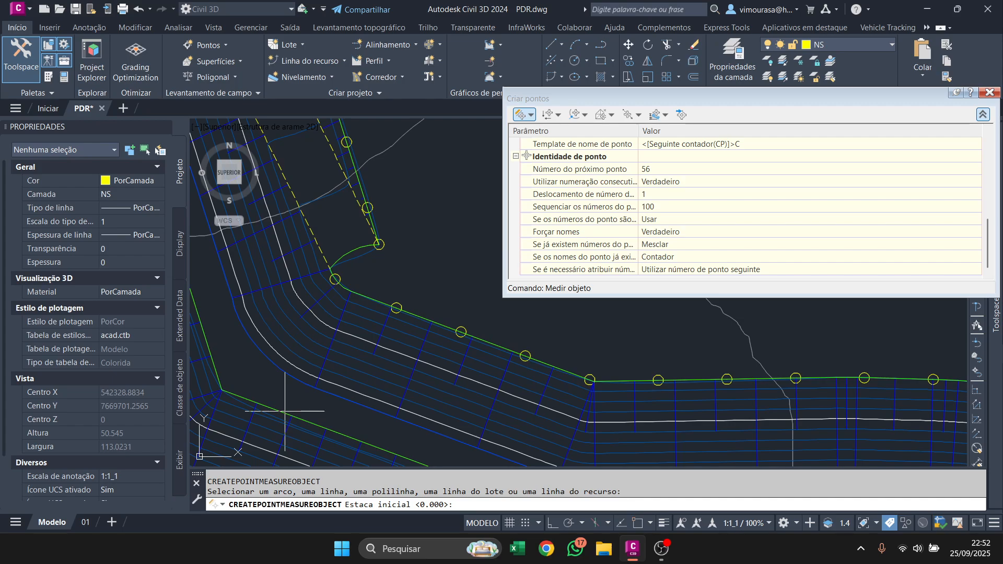
{"action": "key", "text": "Return"}
{"action": "key", "text": "Return"}
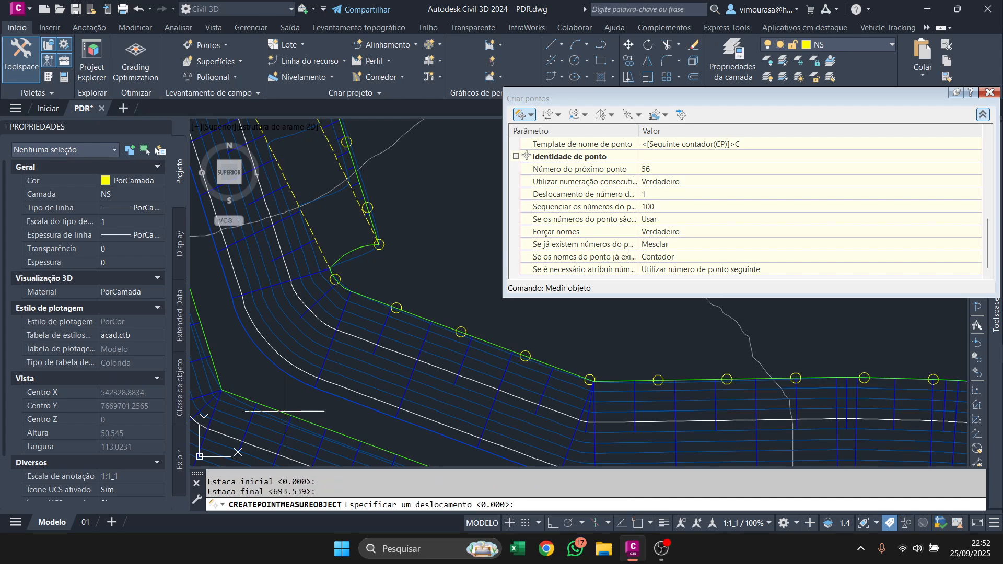
{"action": "key", "text": "Return"}
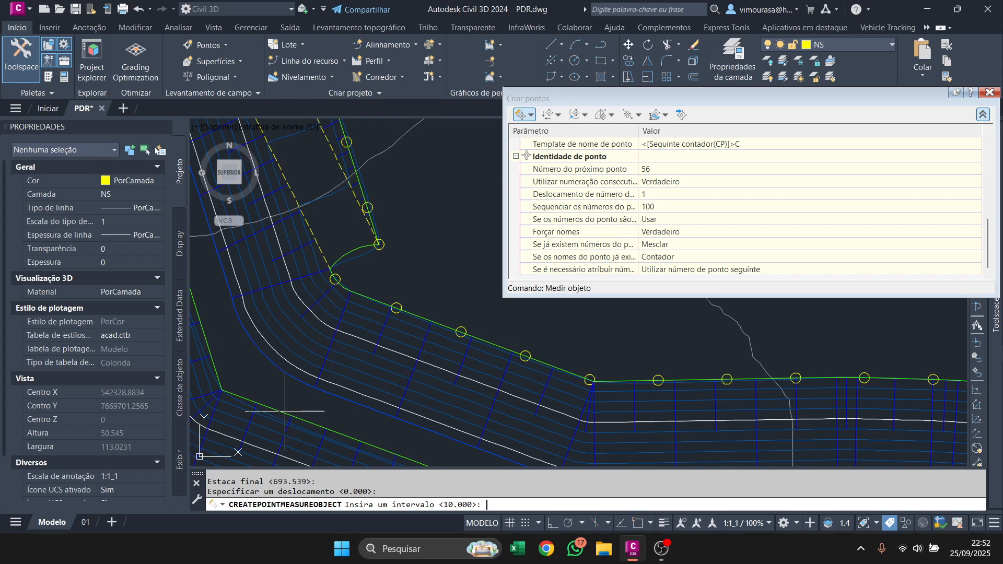
{"action": "key", "text": "Return"}
Accept the default description "." for every point generated along the second crest line.
{"action": "scroll", "coordinate": [325, 337], "scroll_direction": "down", "scroll_amount": 3}
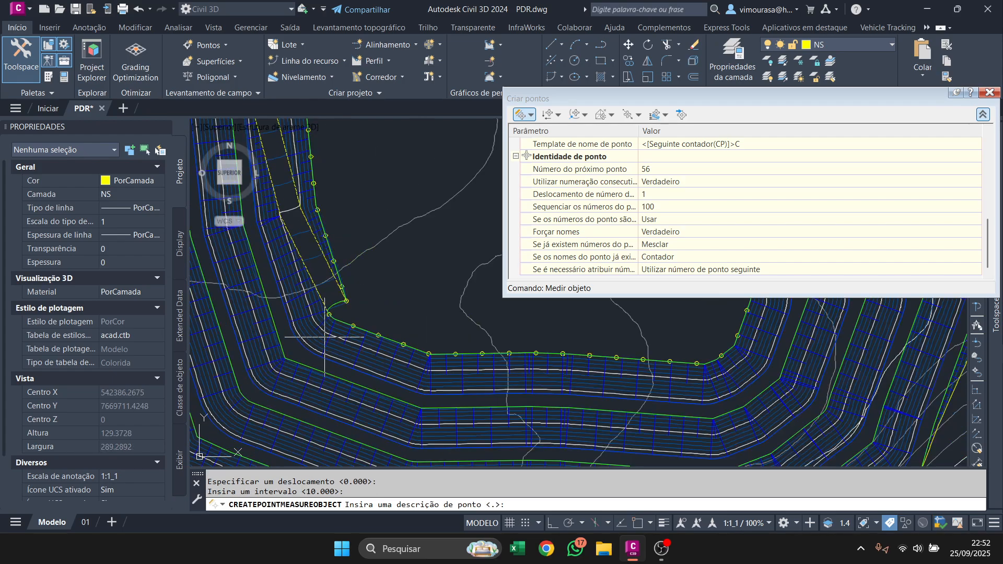
{"action": "scroll", "coordinate": [330, 374], "scroll_direction": "down", "scroll_amount": 4}
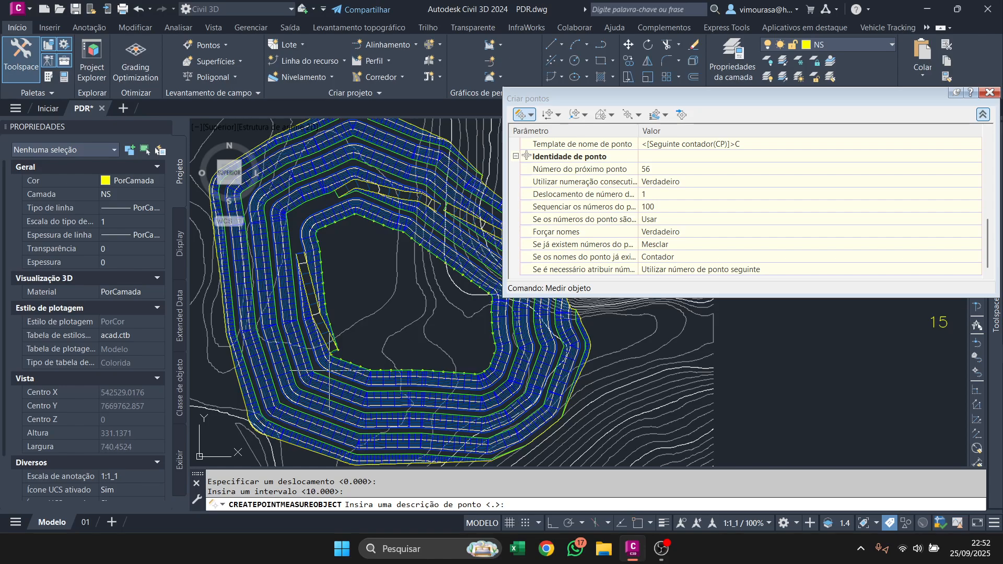
{"action": "scroll", "coordinate": [686, 216], "scroll_direction": "up", "scroll_amount": 5}
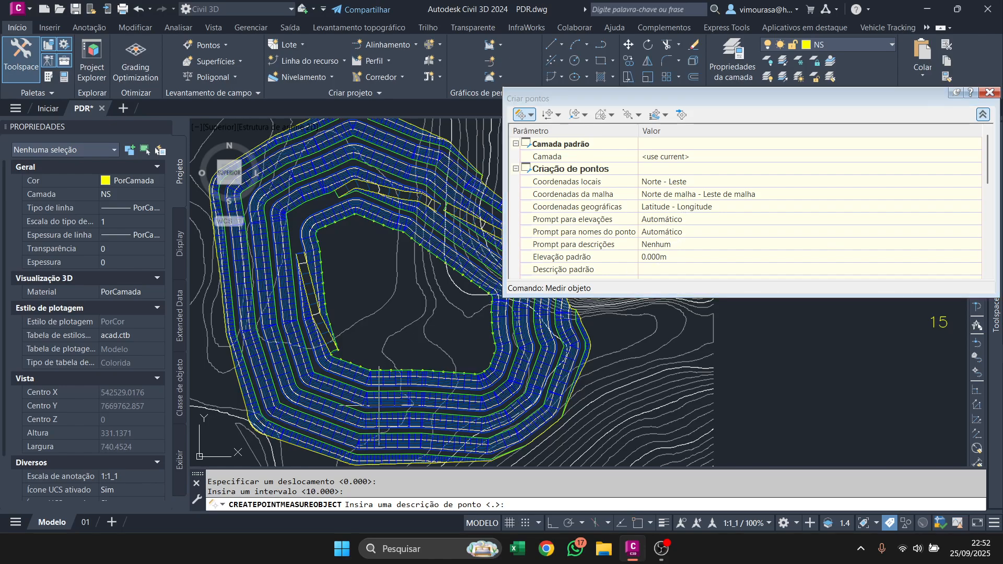
{"action": "scroll", "coordinate": [636, 255], "scroll_direction": "down", "scroll_amount": 5}
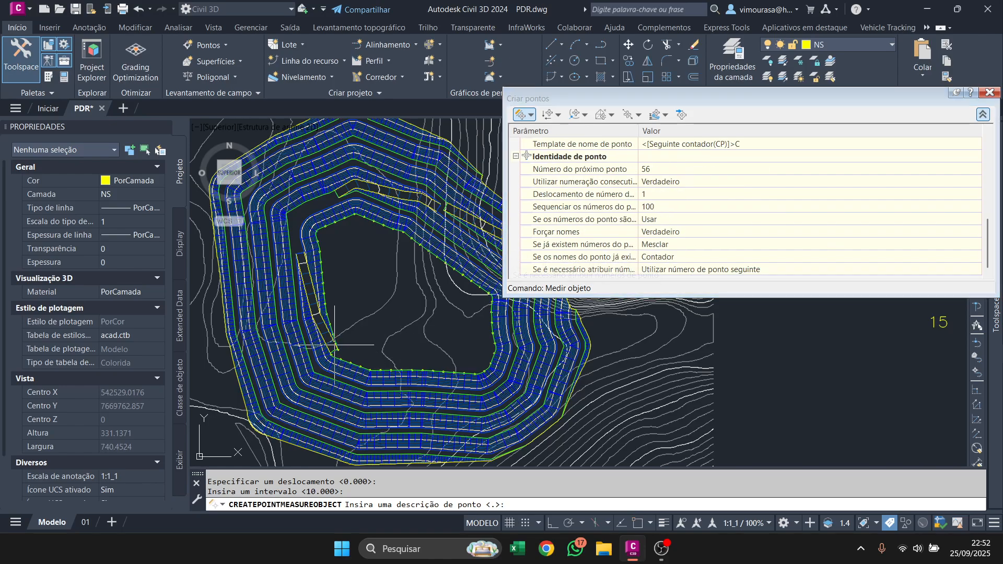
{"action": "middle_click_drag", "start_coordinate": [382, 340], "coordinate": [335, 347]}
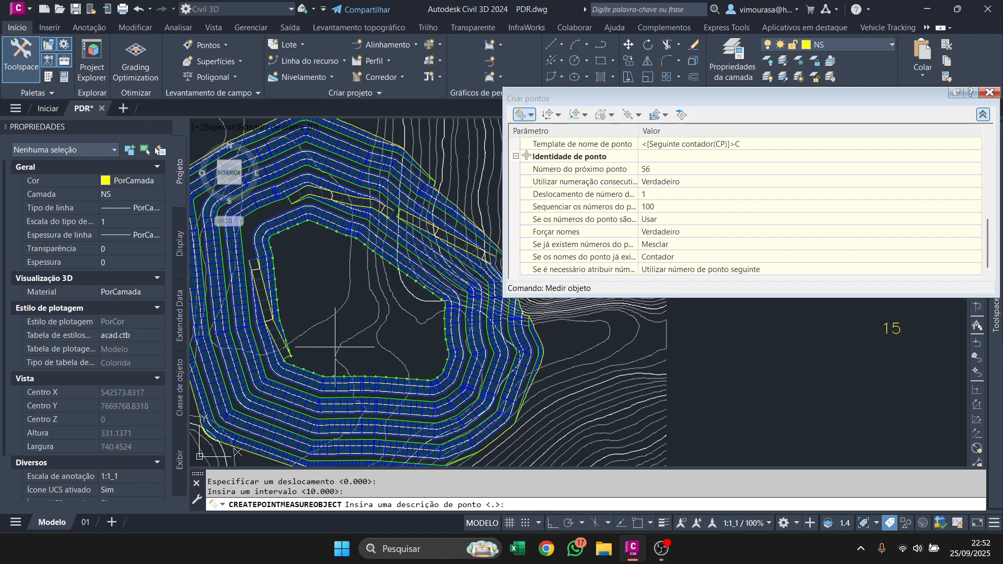
{"action": "key", "text": "Return"}
{"action": "key", "text": "Return"}
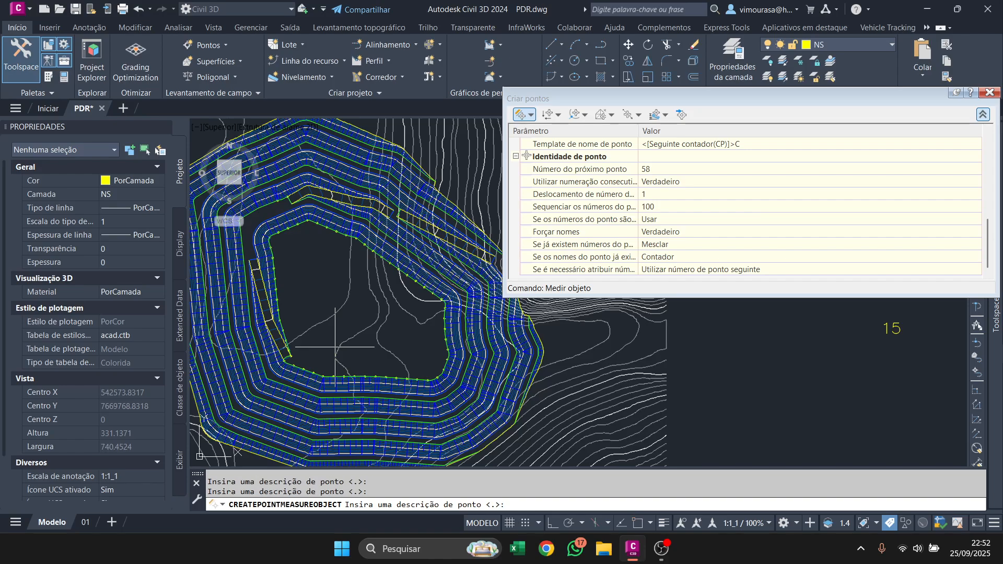
{"action": "key", "text": "Return"}
{"action": "key", "text": "Return"}
{"action": "key", "text": "Return"}
{"action": "scroll", "coordinate": [310, 339], "scroll_direction": "up", "scroll_amount": 5}
{"action": "scroll", "coordinate": [310, 340], "scroll_direction": "down", "scroll_amount": 5}
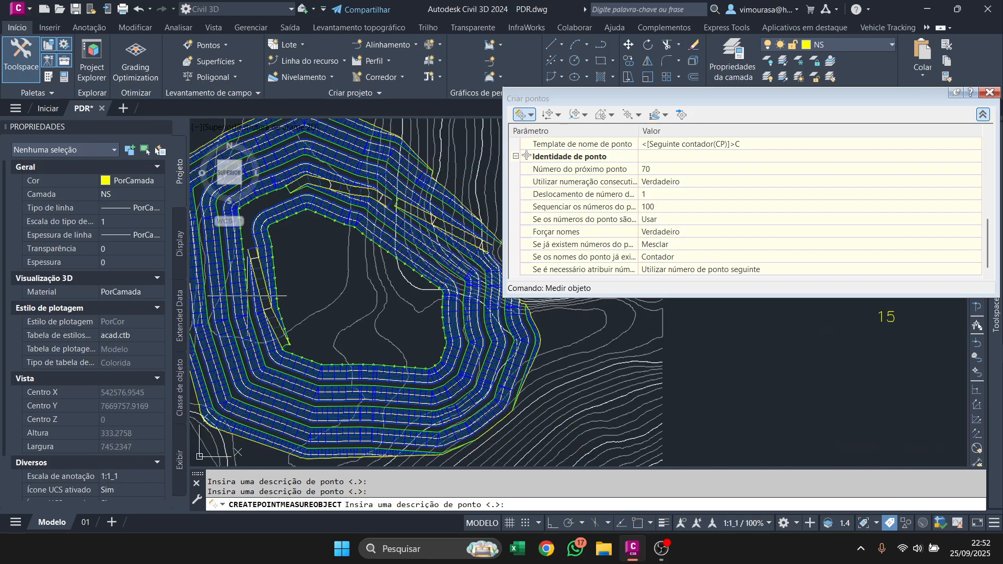
{"action": "key", "text": "Return"}
{"action": "key", "text": "Return"}
{"action": "key", "text": "Return"}
{"action": "key", "text": "Return"}
{"action": "key", "text": "Return"}
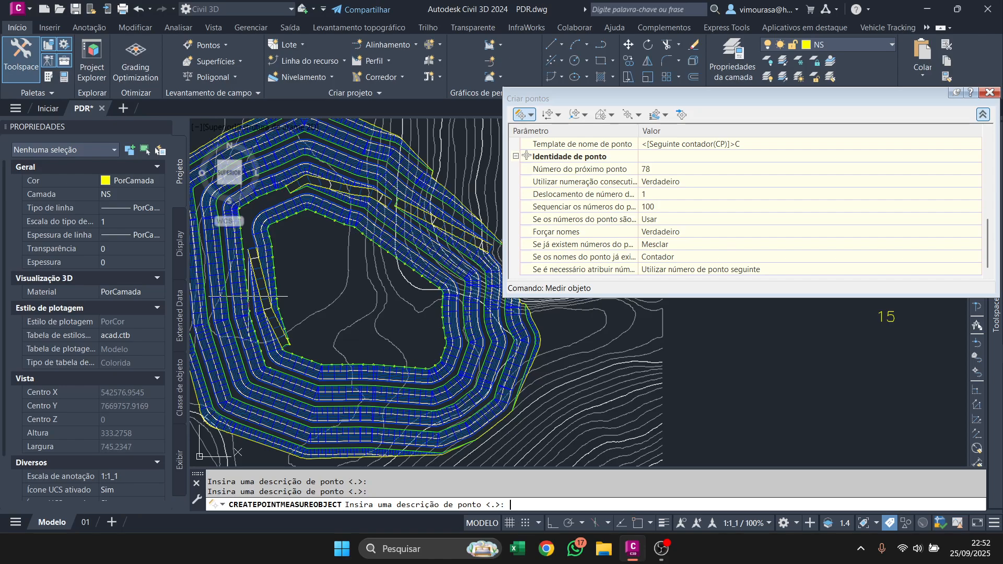
{"action": "key", "text": "Return"}
{"action": "key", "text": "Return"}
{"action": "key", "text": "Return"}
{"action": "key", "text": "Return"}
{"action": "key", "text": "Return"}
{"action": "key", "text": "Return"}
{"action": "key", "text": "Return"}
{"action": "key", "text": "Return"}
{"action": "key", "text": "Return"}
{"action": "key", "text": "Return"}
{"action": "key", "text": "Return"}
{"action": "key", "text": "Return"}
{"action": "key", "text": "Return"}
{"action": "key", "text": "Return"}
{"action": "key", "text": "Return"}
{"action": "key", "text": "Return"}
{"action": "key", "text": "Return"}
{"action": "key", "text": "Return"}
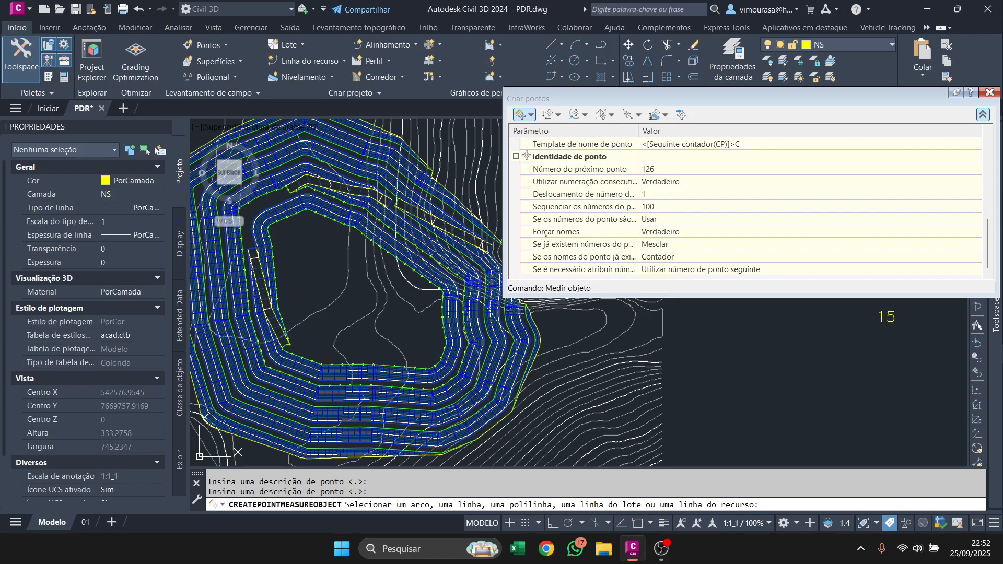
Measure the third green crest line from the inside over its full length, with offset 0 and interval 10.
{"action": "scroll", "coordinate": [482, 374], "scroll_direction": "up", "scroll_amount": 6}
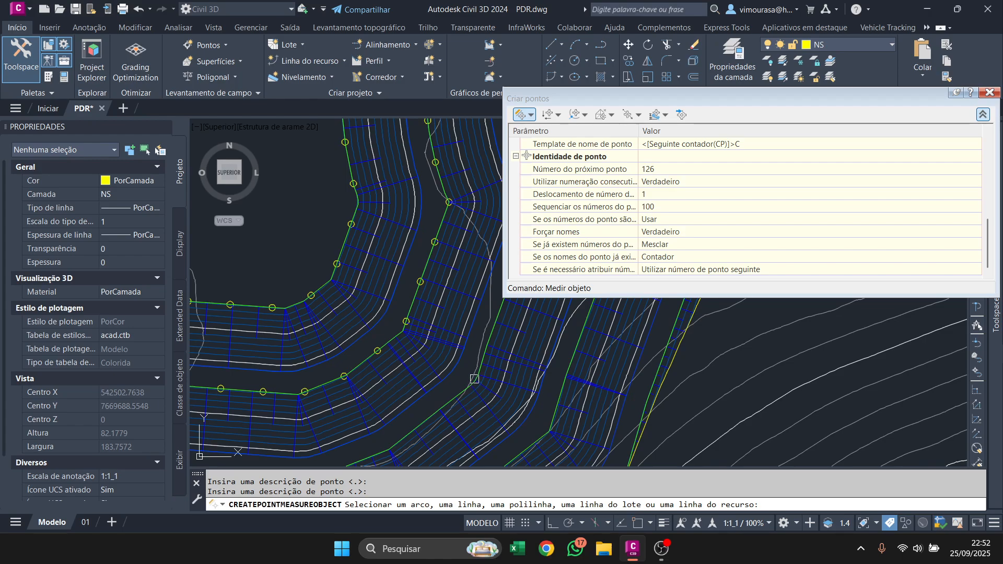
{"action": "left_click", "coordinate": [474, 379]}
{"action": "key", "text": "Return"}
{"action": "key", "text": "Return"}
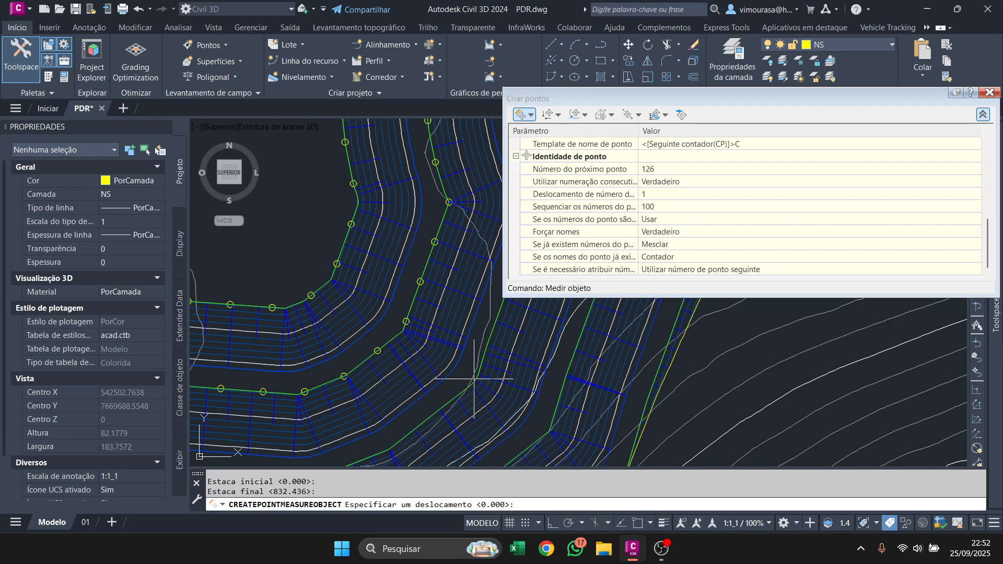
{"action": "key", "text": "Return"}
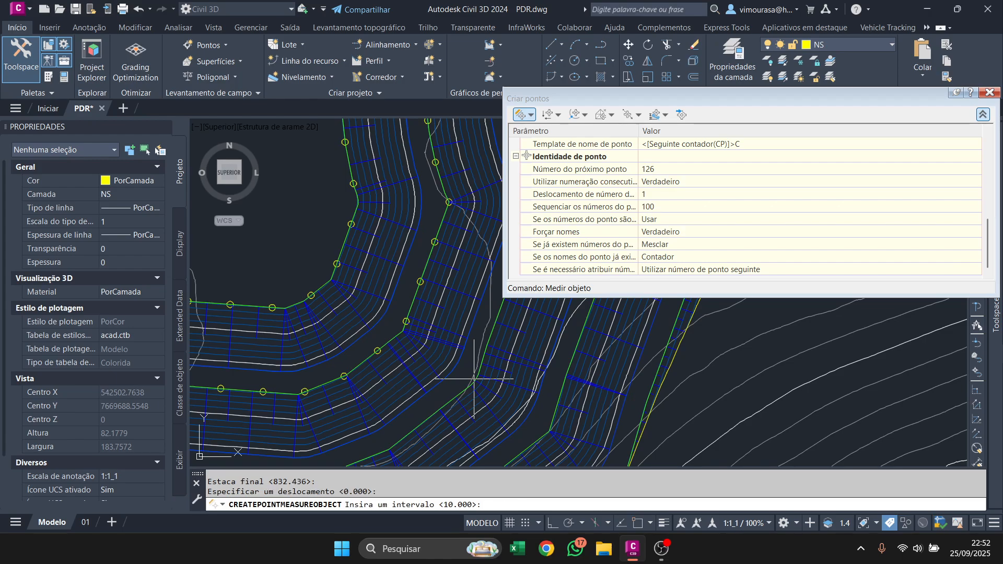
{"action": "key", "text": "Return"}
Accept the default description "." for all points of the third crest line and move the point creation window away from the pile.
{"action": "scroll", "coordinate": [474, 379], "scroll_direction": "down", "scroll_amount": 8}
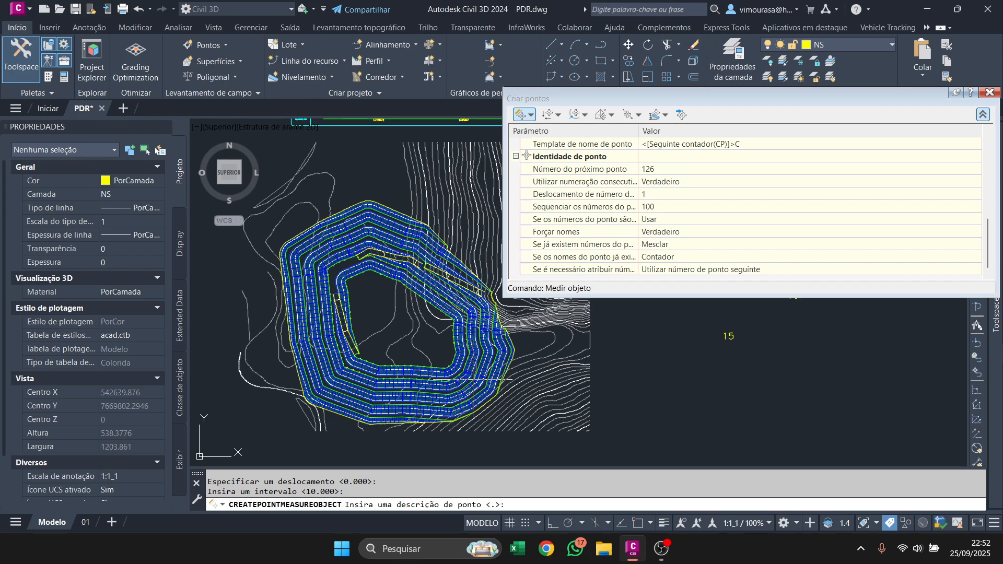
{"action": "key", "text": "Return"}
{"action": "key", "text": "Return"}
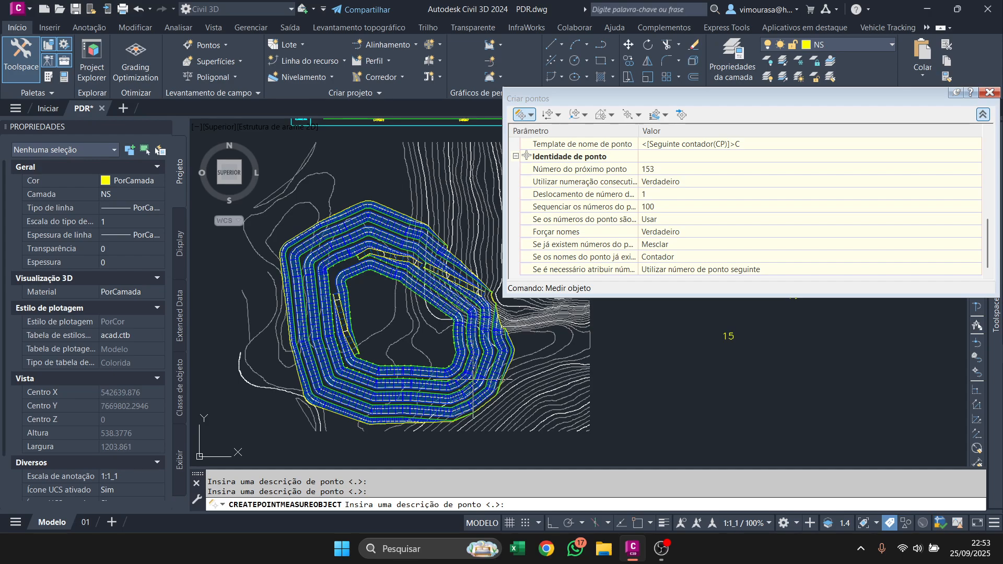
{"action": "key", "text": "Return"}
{"action": "key", "text": "Return"}
{"action": "key", "text": "Return"}
{"action": "key", "text": "Return"}
{"action": "key", "text": "Return"}
{"action": "key", "text": "Return"}
{"action": "key", "text": "Return"}
{"action": "key", "text": "Return"}
{"action": "key", "text": "Return"}
{"action": "scroll", "coordinate": [474, 377], "scroll_direction": "up", "scroll_amount": 2}
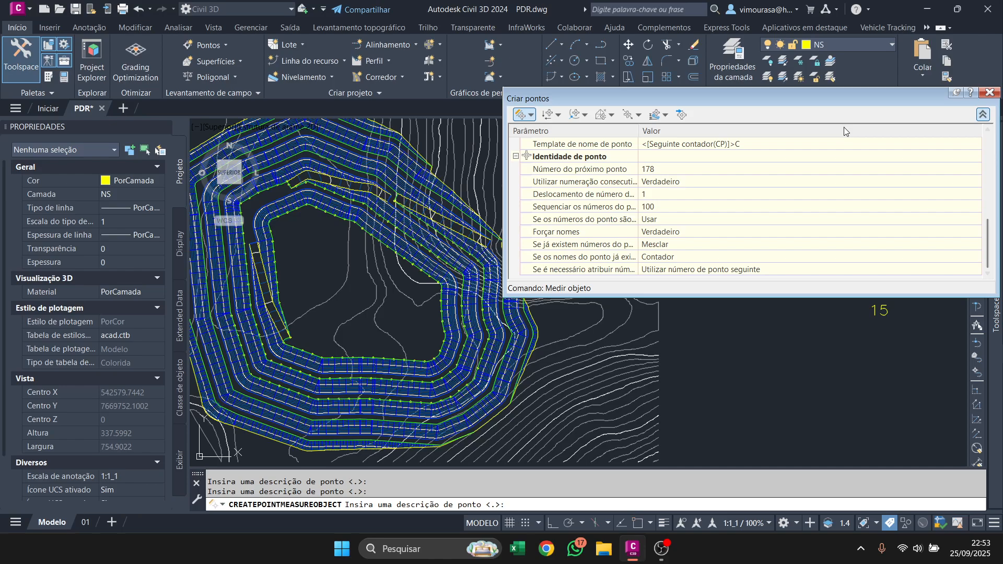
{"action": "left_click_drag", "start_coordinate": [788, 104], "coordinate": [1002, 158]}
{"action": "scroll", "coordinate": [577, 294], "scroll_direction": "down", "scroll_amount": 4}
{"action": "scroll", "coordinate": [491, 277], "scroll_direction": "up", "scroll_amount": 4}
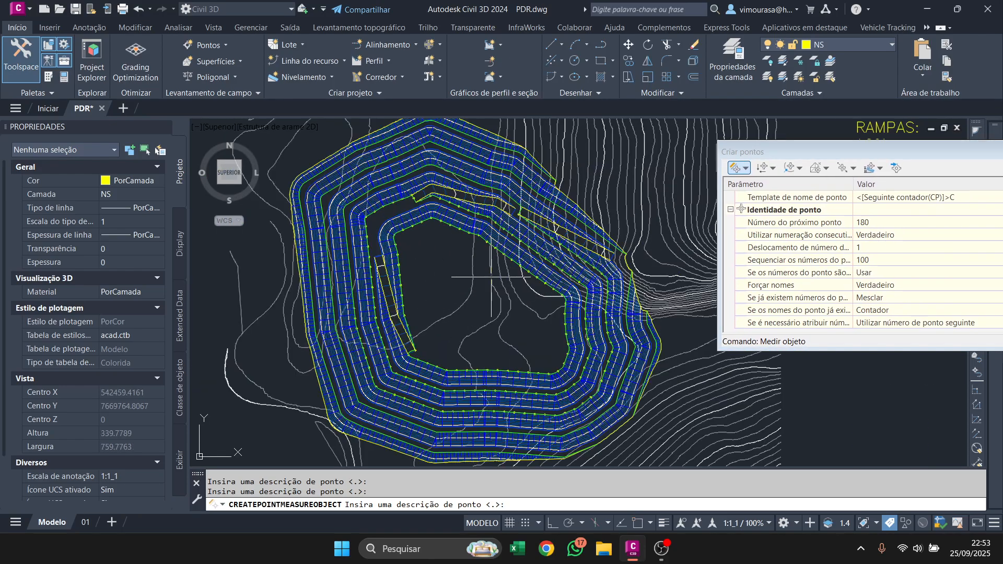
{"action": "key", "text": "Return"}
{"action": "key", "text": "Return"}
{"action": "key", "text": "Return"}
{"action": "key", "text": "Return"}
{"action": "key", "text": "Return"}
{"action": "key", "text": "Return"}
{"action": "key", "text": "Return"}
{"action": "key", "text": "Return"}
{"action": "key", "text": "Return"}
{"action": "key", "text": "Return"}
{"action": "key", "text": "Return"}
{"action": "key", "text": "Return"}
{"action": "key", "text": "Return"}
{"action": "key", "text": "Return"}
{"action": "key", "text": "Return"}
{"action": "key", "text": "Return"}
{"action": "key", "text": "Return"}
{"action": "key", "text": "Return"}
{"action": "key", "text": "Return"}
{"action": "key", "text": "Return"}
{"action": "key", "text": "Return"}
{"action": "key", "text": "Return"}
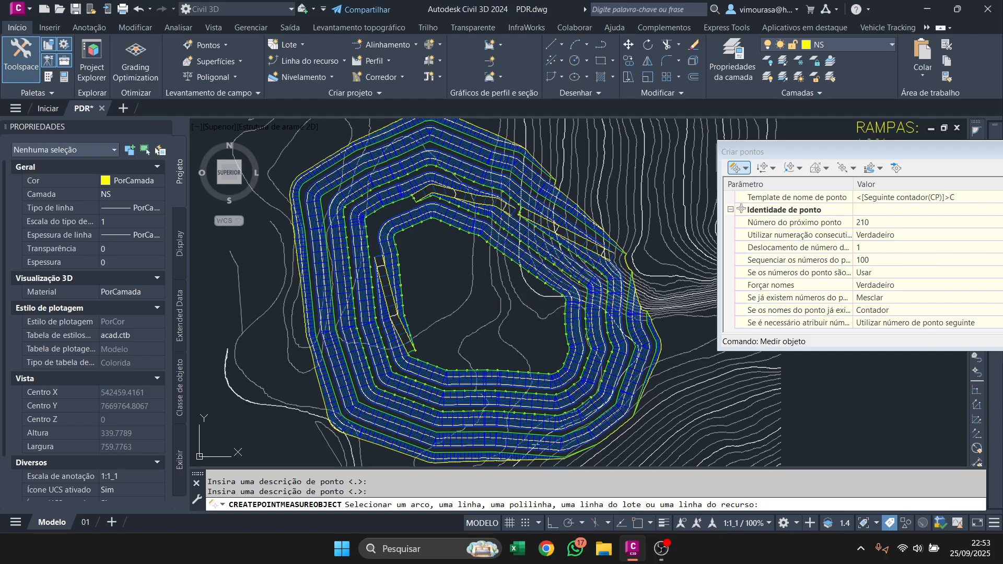
Generate points along the full length of the fourth green crest line with offset 0, interval 10 and the default description.
{"action": "scroll", "coordinate": [575, 434], "scroll_direction": "up", "scroll_amount": 10}
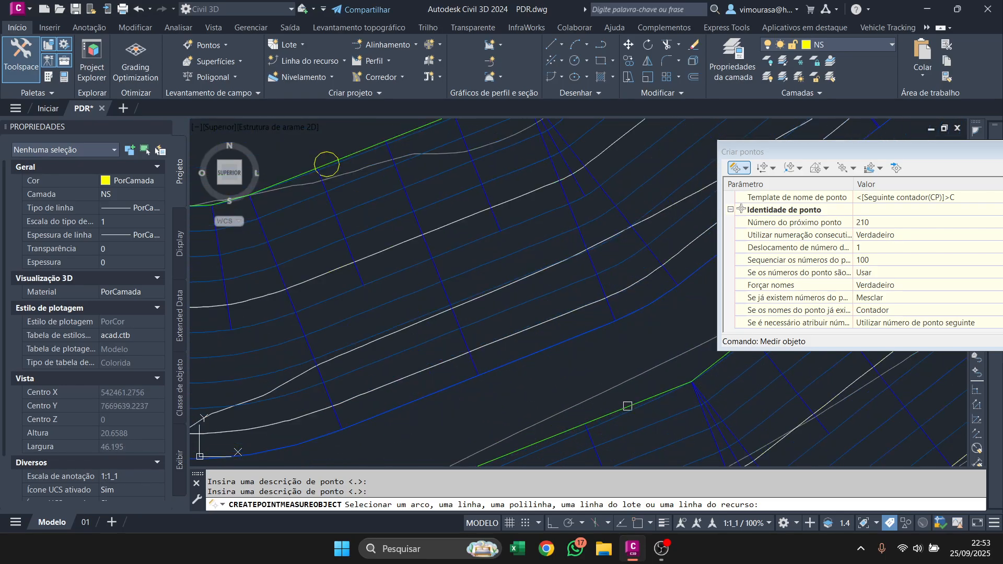
{"action": "left_click", "coordinate": [627, 406]}
{"action": "scroll", "coordinate": [611, 392], "scroll_direction": "down", "scroll_amount": 10}
{"action": "key", "text": "Return"}
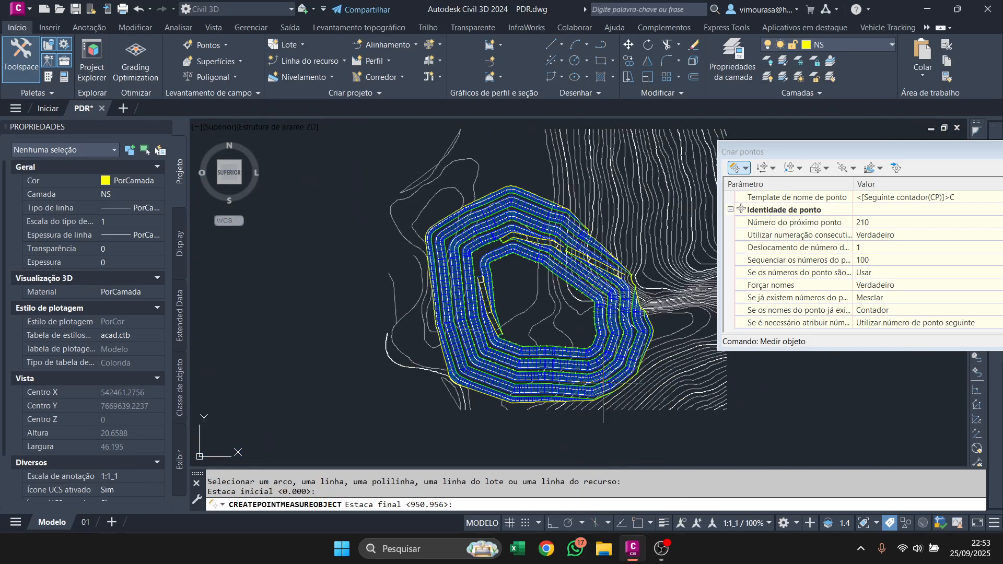
{"action": "key", "text": "Return"}
{"action": "key", "text": "Return"}
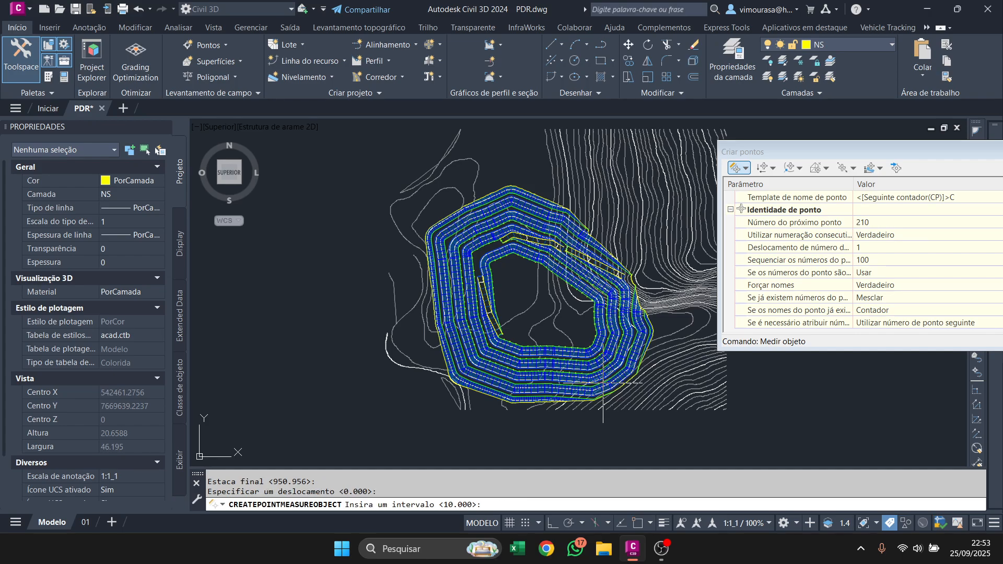
{"action": "key", "text": "Return"}
{"action": "key", "text": "Return"}
{"action": "key", "text": "Return"}
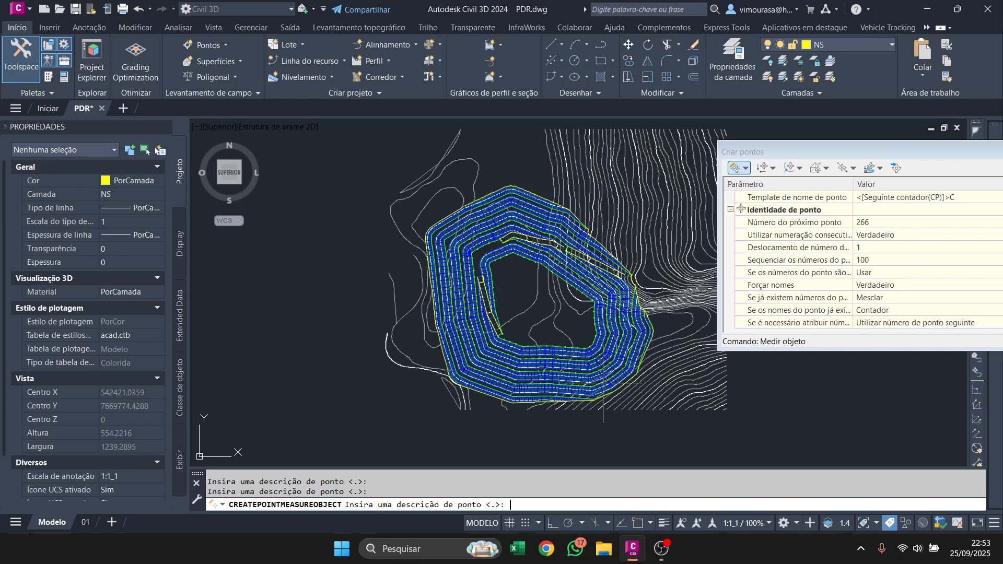
{"action": "key", "text": "Return"}
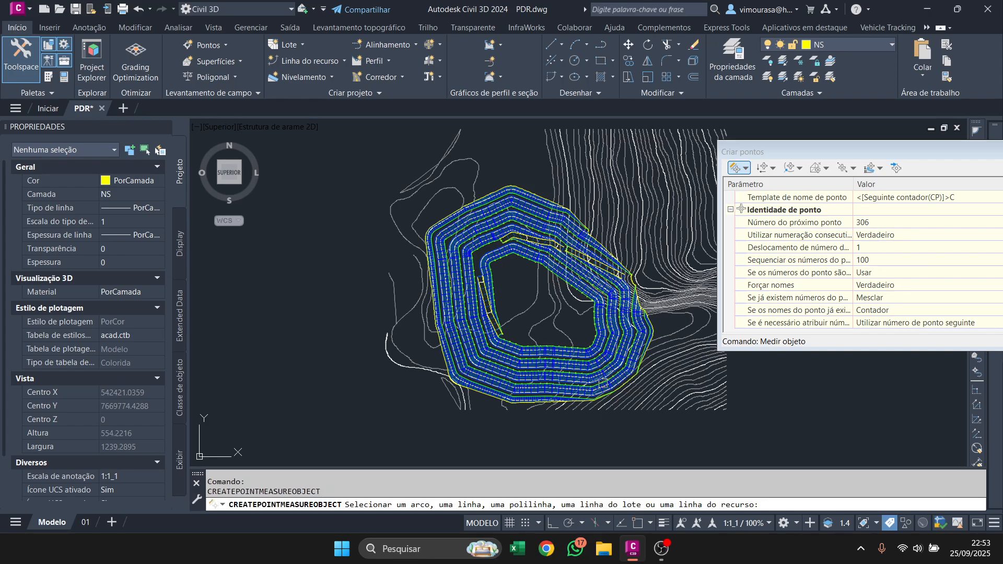
Generate points along the short outermost crest segment on the pile's east side with offset 0, interval 10 and the default description.
{"action": "scroll", "coordinate": [343, 398], "scroll_direction": "up", "scroll_amount": 8}
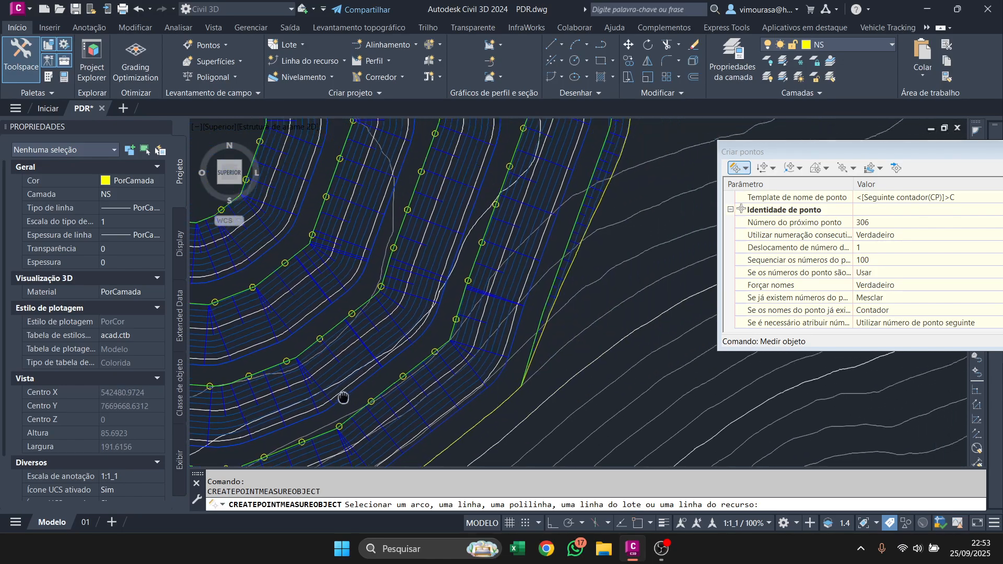
{"action": "scroll", "coordinate": [517, 261], "scroll_direction": "up", "scroll_amount": 10}
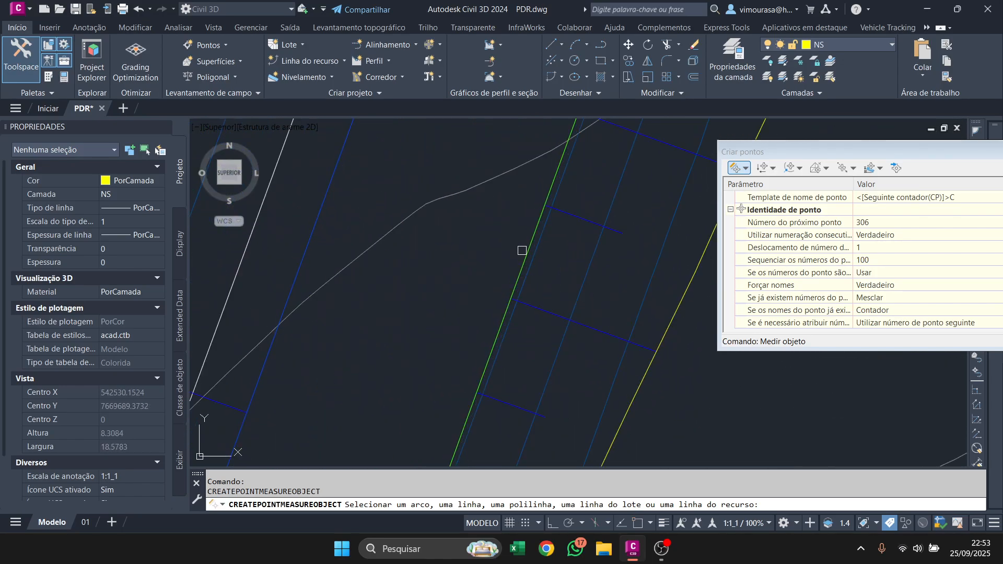
{"action": "left_click", "coordinate": [522, 251]}
{"action": "key", "text": "Return"}
{"action": "key", "text": "Return"}
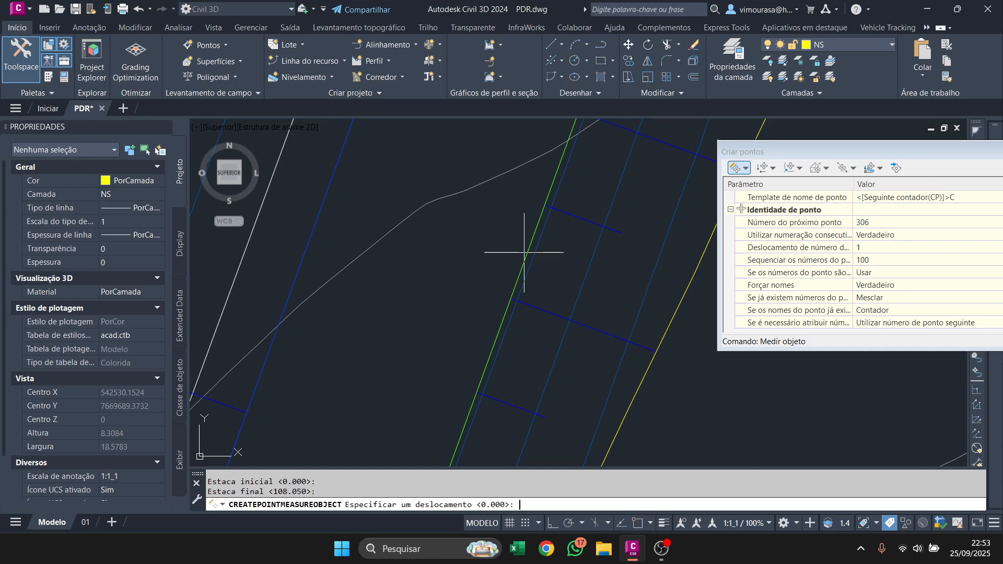
{"action": "key", "text": "Return"}
{"action": "key", "text": "Return"}
{"action": "key", "text": "Return"}
{"action": "key", "text": "Return"}
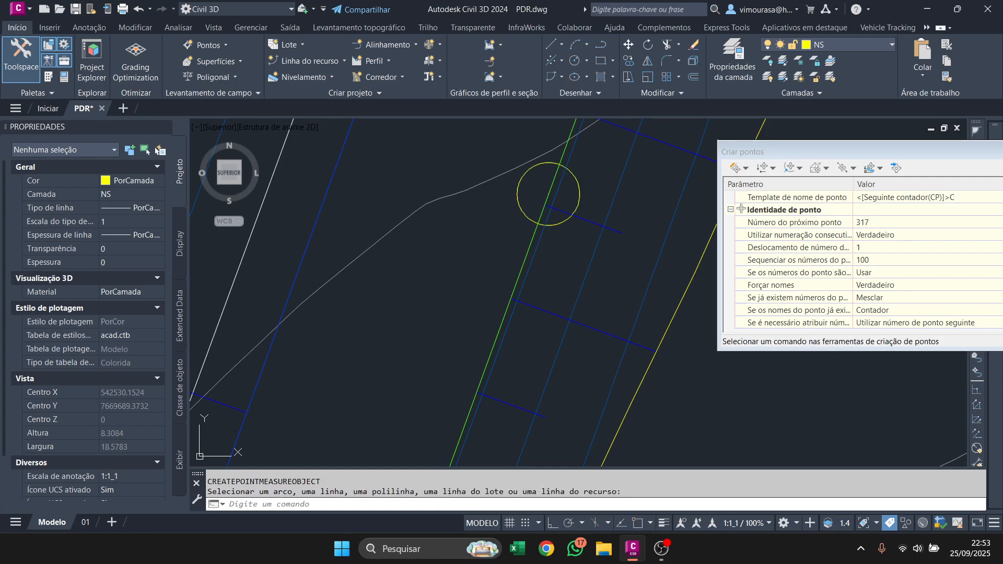
Measure the long outermost green crest line around the pile's south side over its full length, with offset 0 and interval 10.
{"action": "scroll", "coordinate": [537, 235], "scroll_direction": "down", "scroll_amount": 10}
{"action": "middle_click_drag", "start_coordinate": [576, 370], "coordinate": [581, 408]}
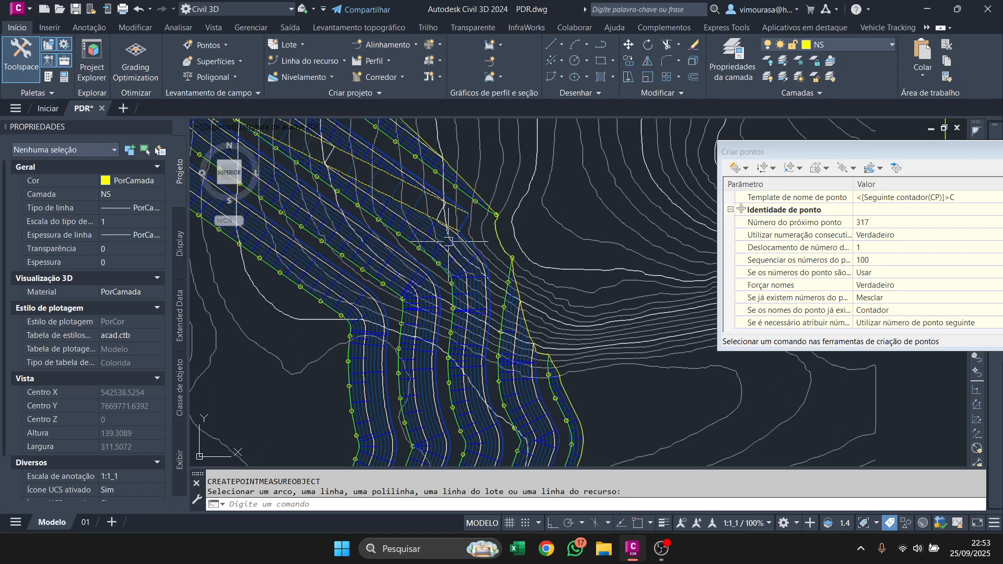
{"action": "middle_click_drag", "start_coordinate": [466, 241], "coordinate": [553, 341]}
{"action": "scroll", "coordinate": [580, 318], "scroll_direction": "down", "scroll_amount": 4}
{"action": "scroll", "coordinate": [475, 329], "scroll_direction": "up", "scroll_amount": 2}
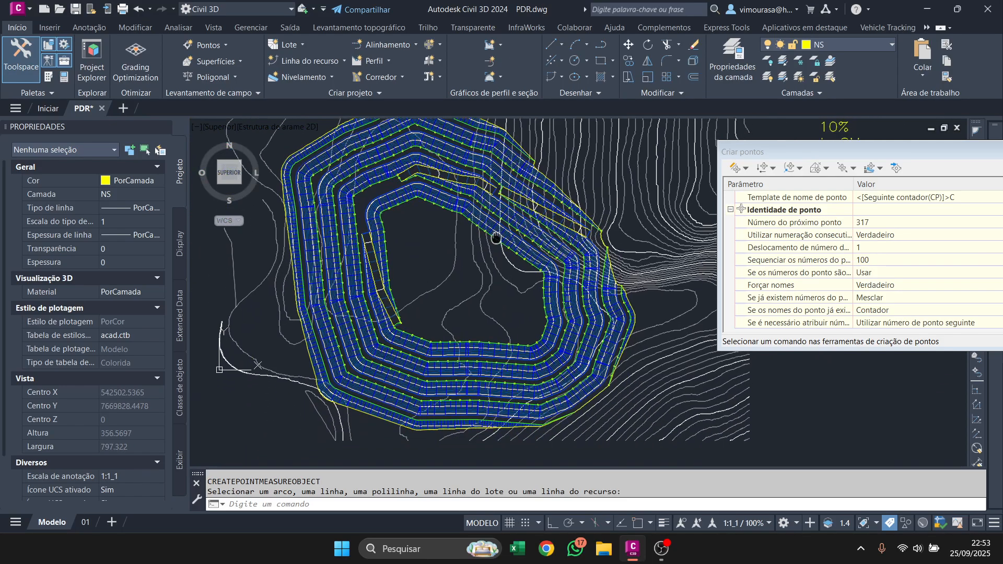
{"action": "scroll", "coordinate": [473, 365], "scroll_direction": "up", "scroll_amount": 4}
{"action": "left_click", "coordinate": [472, 395]}
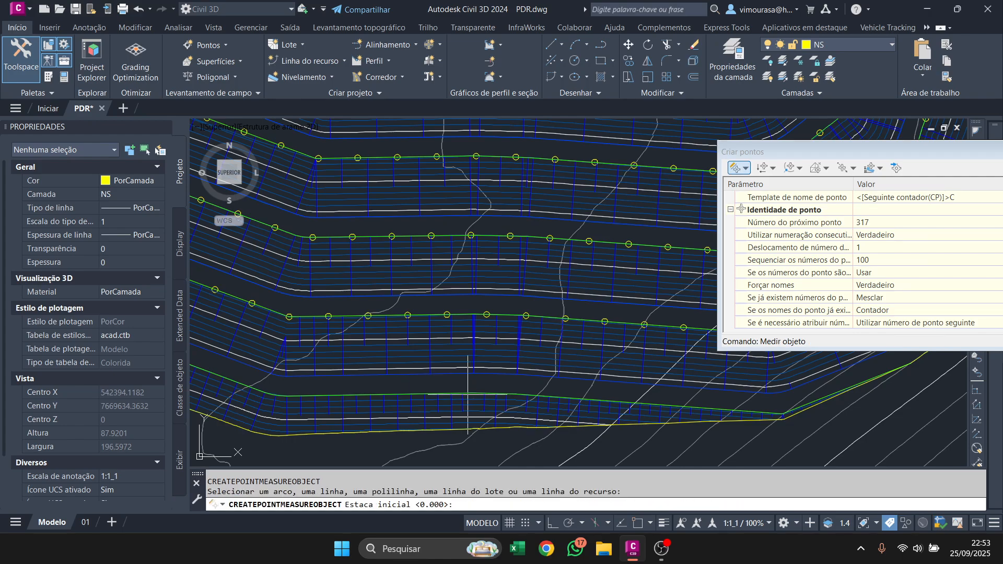
{"action": "scroll", "coordinate": [468, 395], "scroll_direction": "up", "scroll_amount": 3}
{"action": "key", "text": "Escape"}
{"action": "key", "text": "Return"}
{"action": "left_click", "coordinate": [466, 391]}
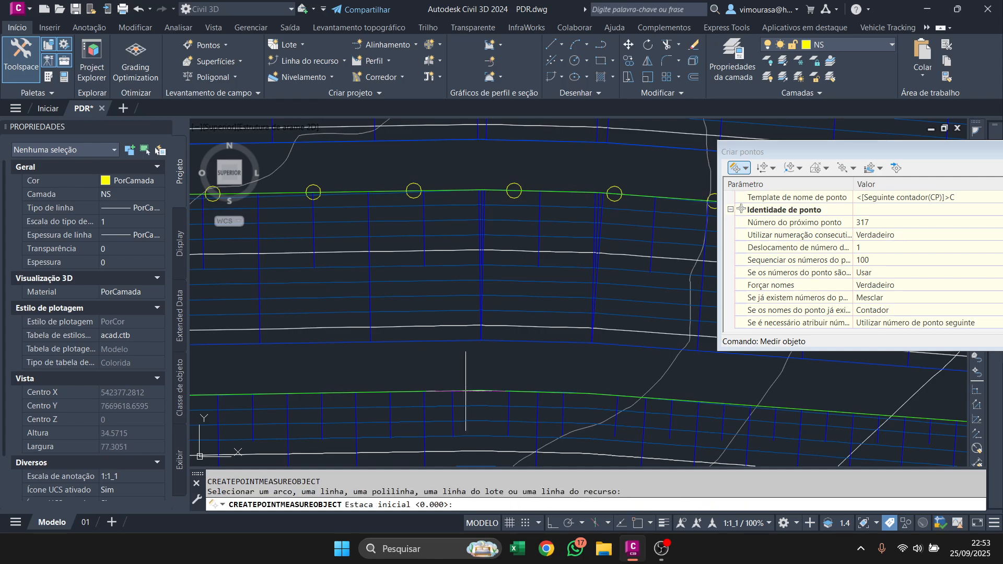
{"action": "key", "text": "Return"}
{"action": "key", "text": "Return"}
{"action": "key", "text": "Return"}
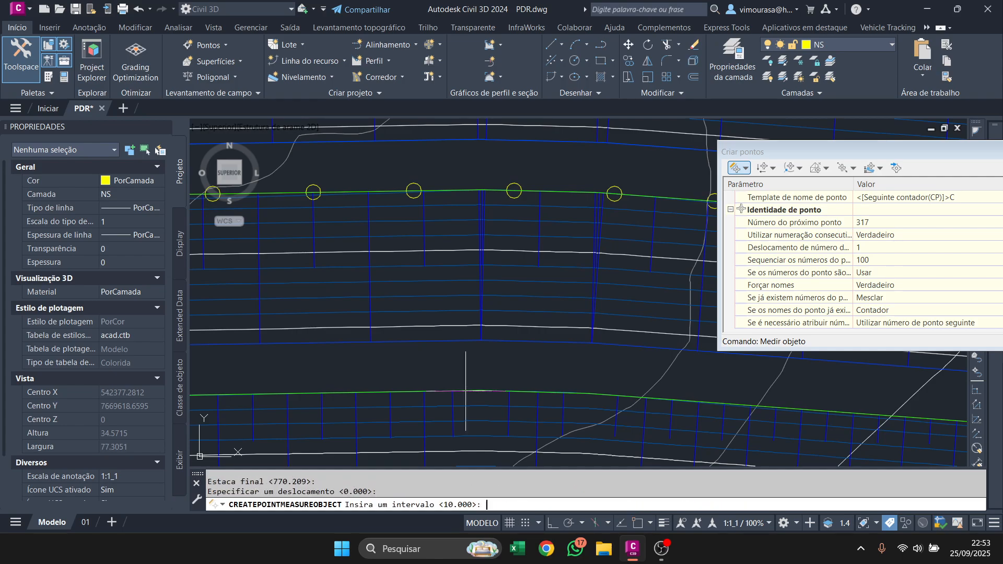
{"action": "key", "text": "Return"}
Accept the default description "." for all points of the outermost crest line and end the measuring command.
{"action": "key", "text": "Return"}
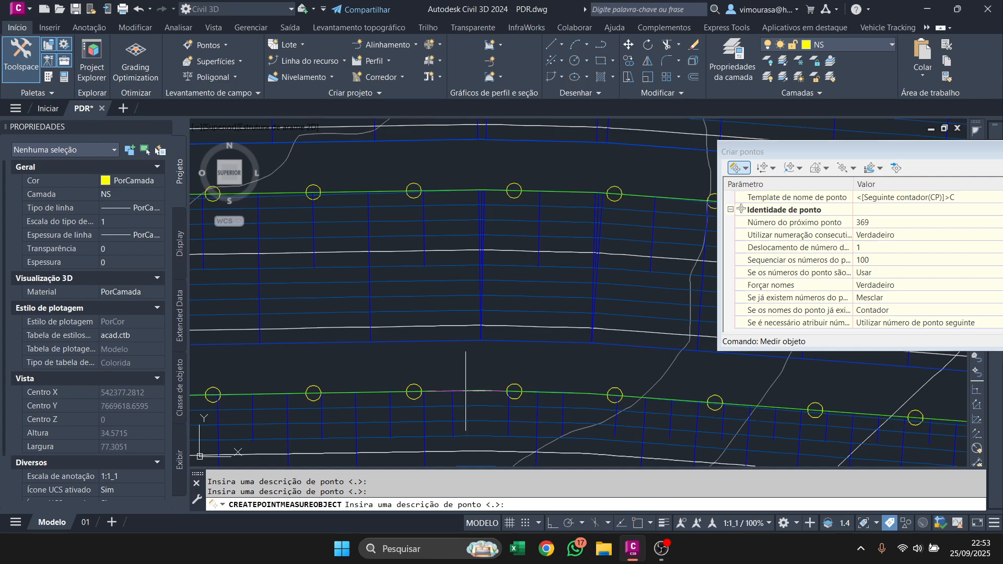
{"action": "key", "text": "Return"}
{"action": "key", "text": "Return"}
{"action": "scroll", "coordinate": [465, 390], "scroll_direction": "down", "scroll_amount": 15}
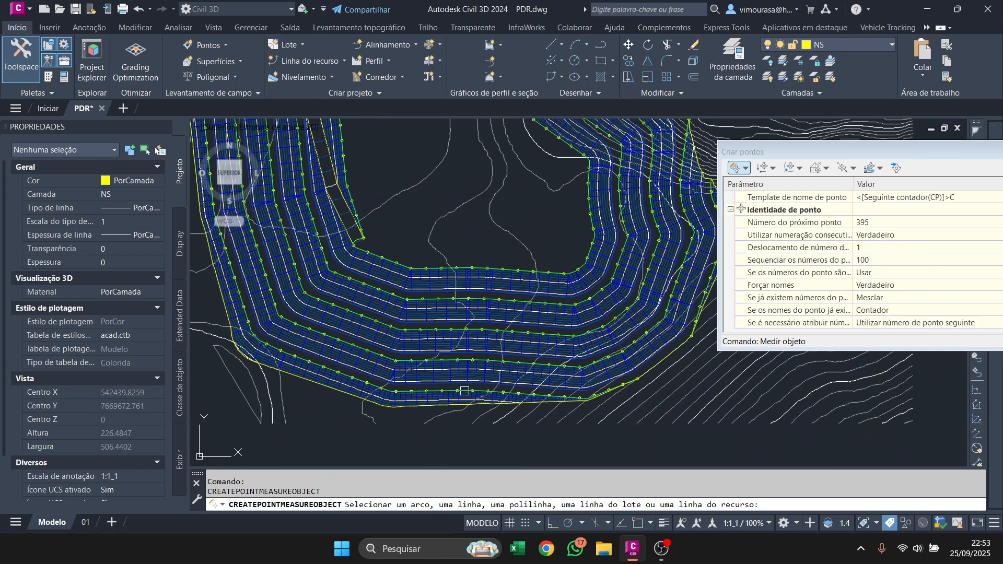
{"action": "scroll", "coordinate": [469, 373], "scroll_direction": "up", "scroll_amount": 10}
{"action": "key", "text": "Escape"}
Inspect the generated points around the pile and check the name of one point on the innermost crest.
{"action": "scroll", "coordinate": [528, 263], "scroll_direction": "down", "scroll_amount": 3}
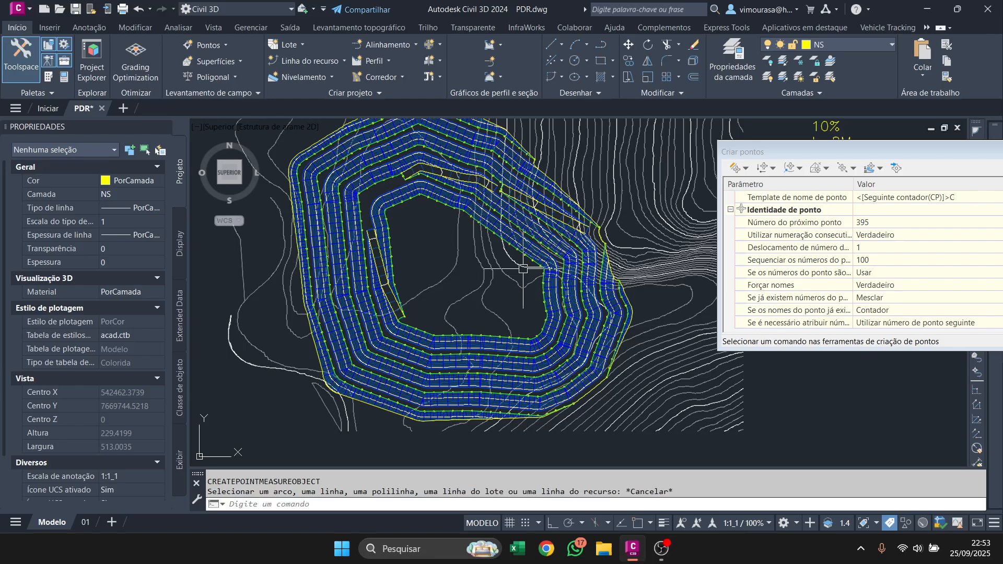
{"action": "scroll", "coordinate": [529, 263], "scroll_direction": "up", "scroll_amount": 5}
{"action": "scroll", "coordinate": [528, 258], "scroll_direction": "up", "scroll_amount": 6}
{"action": "scroll", "coordinate": [538, 267], "scroll_direction": "down", "scroll_amount": 8}
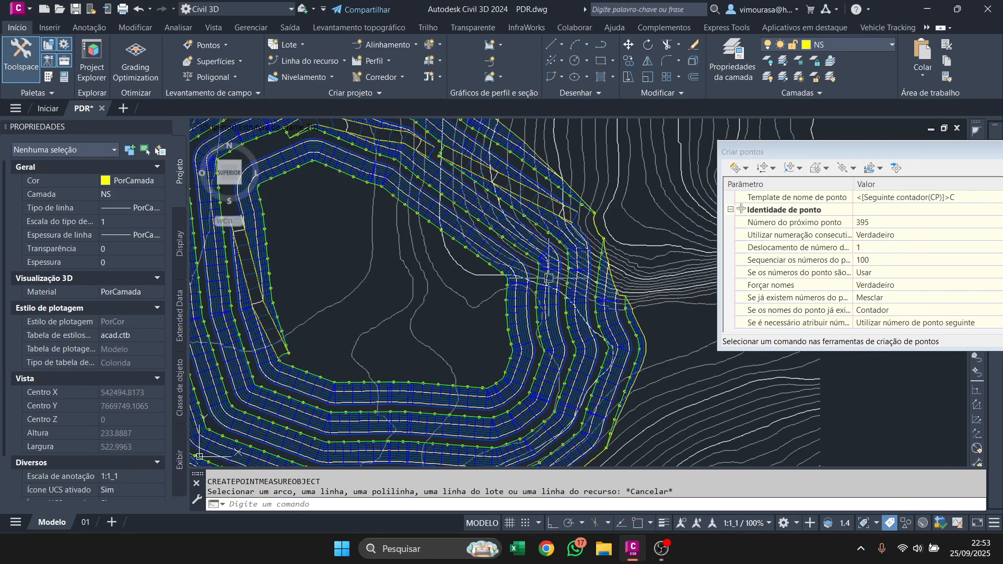
{"action": "scroll", "coordinate": [548, 278], "scroll_direction": "up", "scroll_amount": 8}
{"action": "scroll", "coordinate": [549, 278], "scroll_direction": "down", "scroll_amount": 12}
{"action": "scroll", "coordinate": [423, 305], "scroll_direction": "up", "scroll_amount": 4}
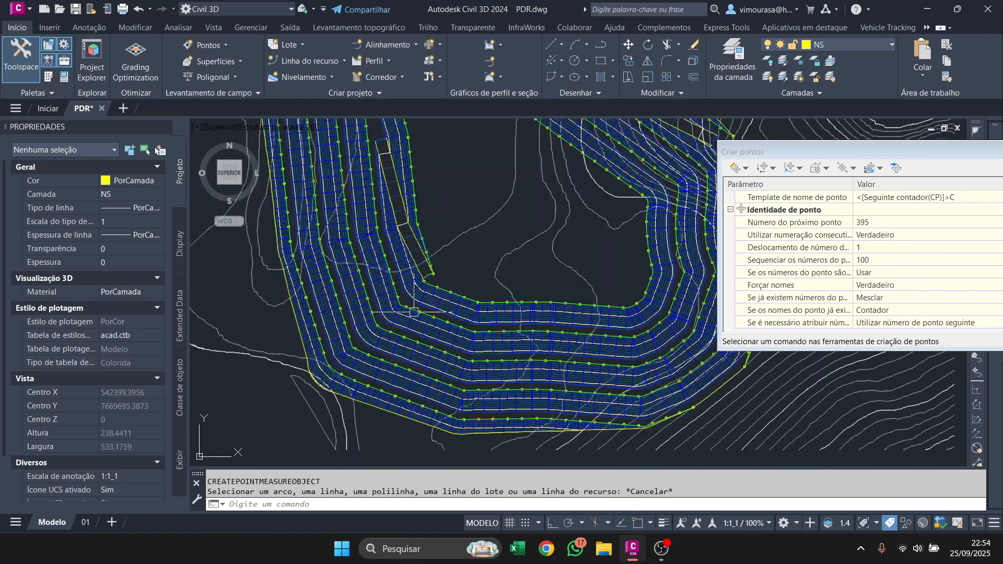
{"action": "scroll", "coordinate": [424, 305], "scroll_direction": "up", "scroll_amount": 8}
{"action": "left_click", "coordinate": [395, 300]}
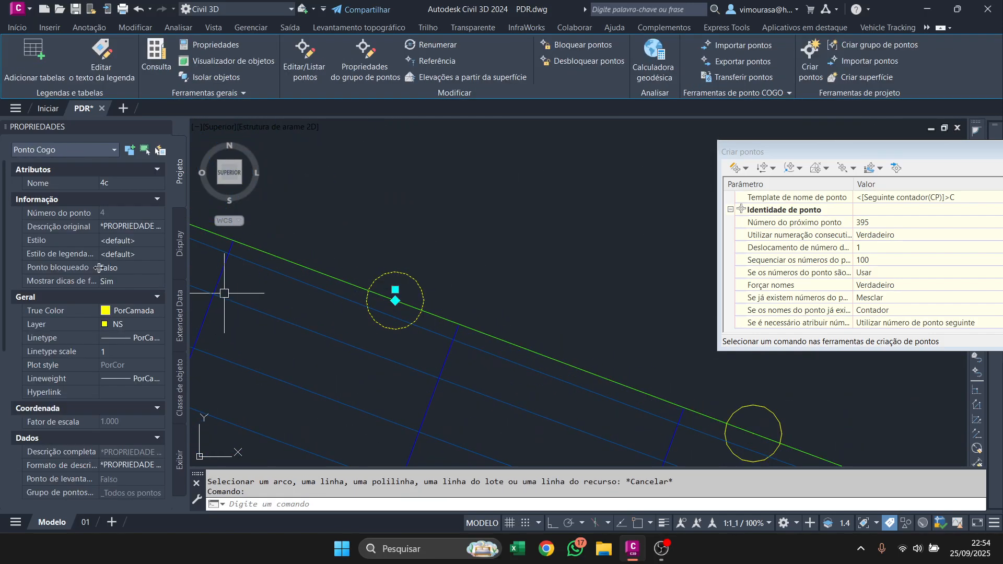
{"action": "scroll", "coordinate": [377, 282], "scroll_direction": "down", "scroll_amount": 6}
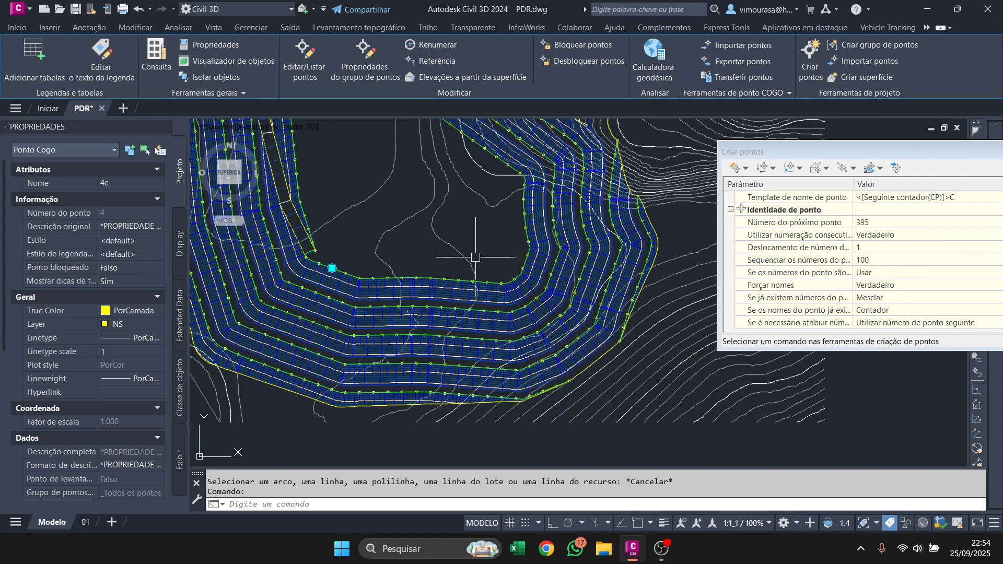
Close the point creation window and clear the point selection.
{"action": "left_click_drag", "start_coordinate": [879, 157], "coordinate": [876, 156]}
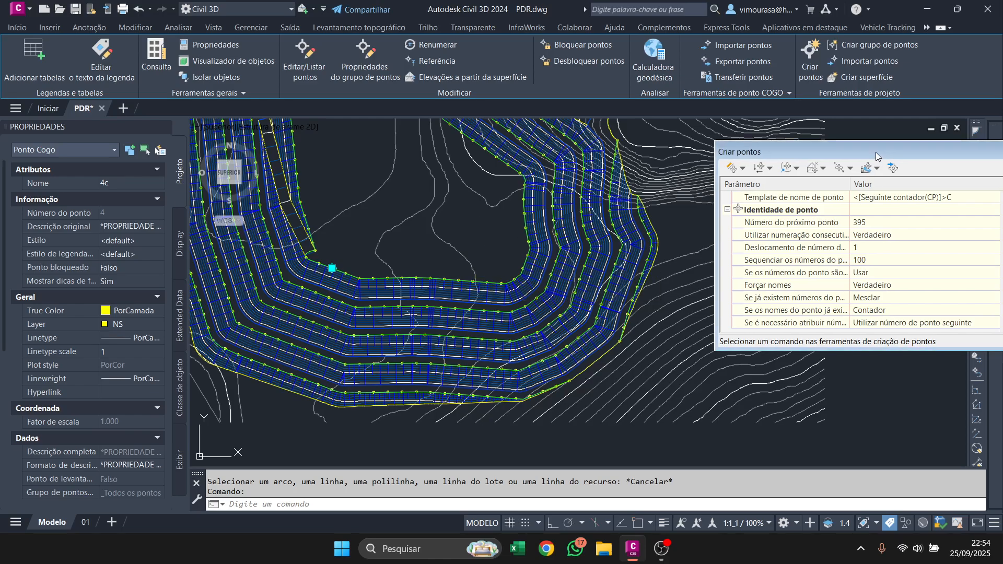
{"action": "key", "text": "Escape"}
{"action": "middle_click_drag", "start_coordinate": [429, 276], "coordinate": [518, 313]}
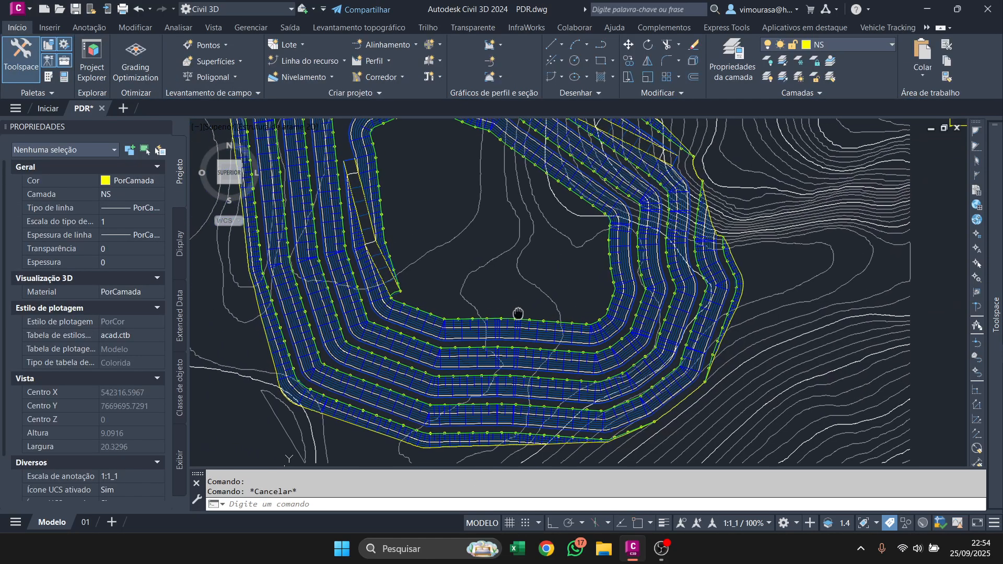
{"action": "scroll", "coordinate": [520, 317], "scroll_direction": "down", "scroll_amount": 2}
{"action": "middle_click_drag", "start_coordinate": [493, 236], "coordinate": [497, 307]}
Try to include in the CRISTAS point group all points whose names match "c".
{"action": "mouse_move", "coordinate": [995, 225]}
{"action": "left_click", "coordinate": [856, 228]}
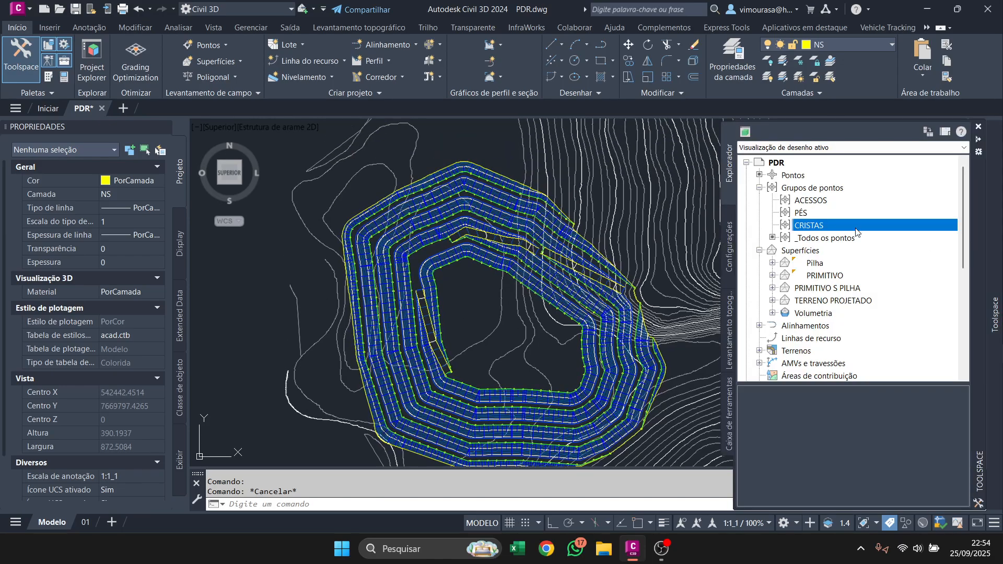
{"action": "mouse_move", "coordinate": [791, 201]}
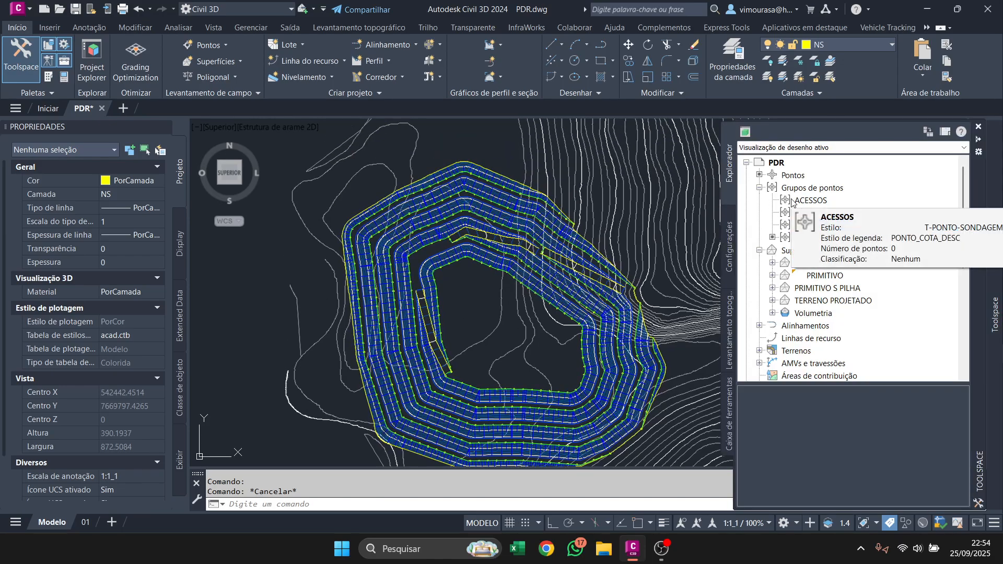
{"action": "right_click", "coordinate": [794, 228]}
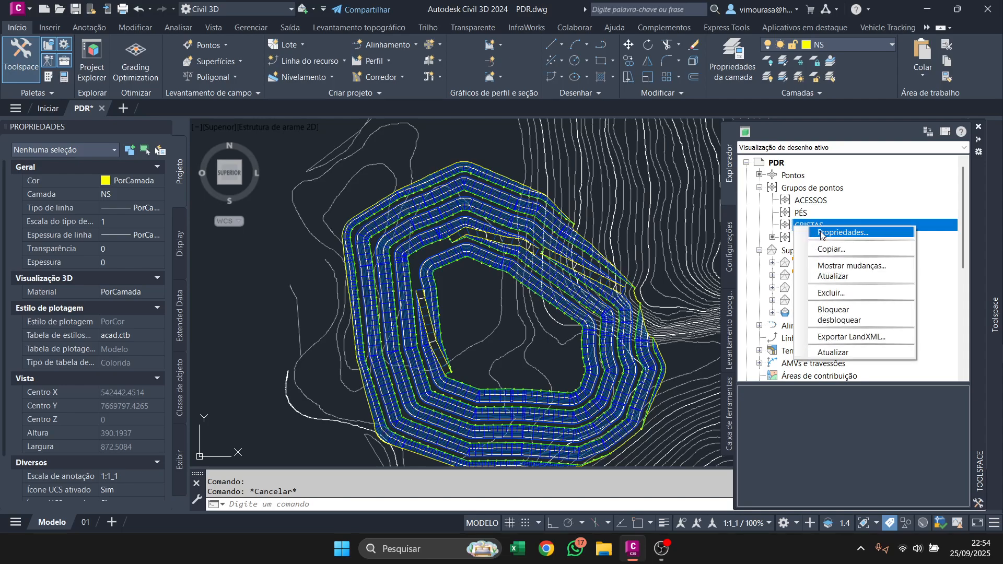
{"action": "left_click", "coordinate": [815, 231]}
{"action": "left_click", "coordinate": [398, 191]}
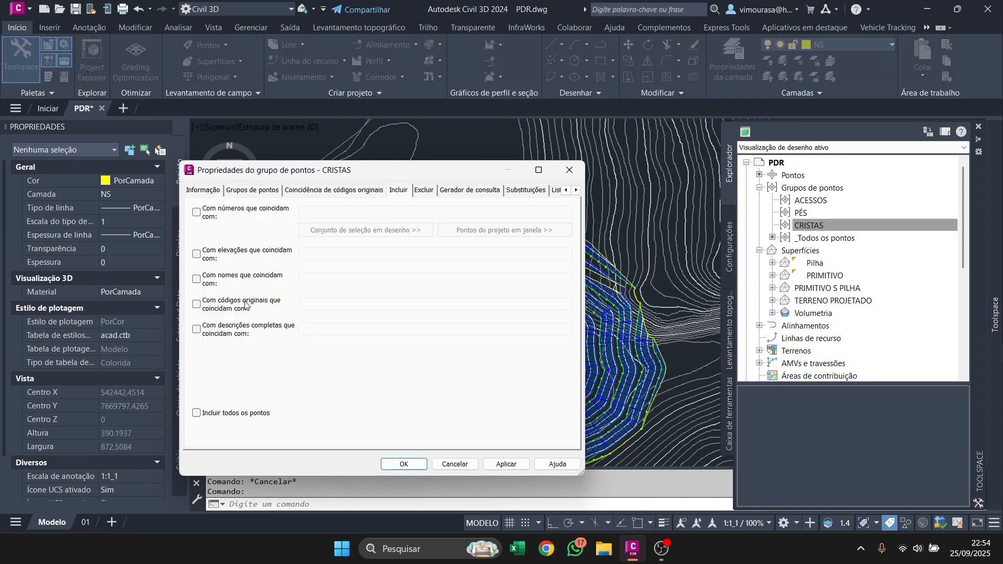
{"action": "left_click", "coordinate": [211, 208]}
{"action": "left_click", "coordinate": [208, 212]}
{"action": "left_click", "coordinate": [209, 217]}
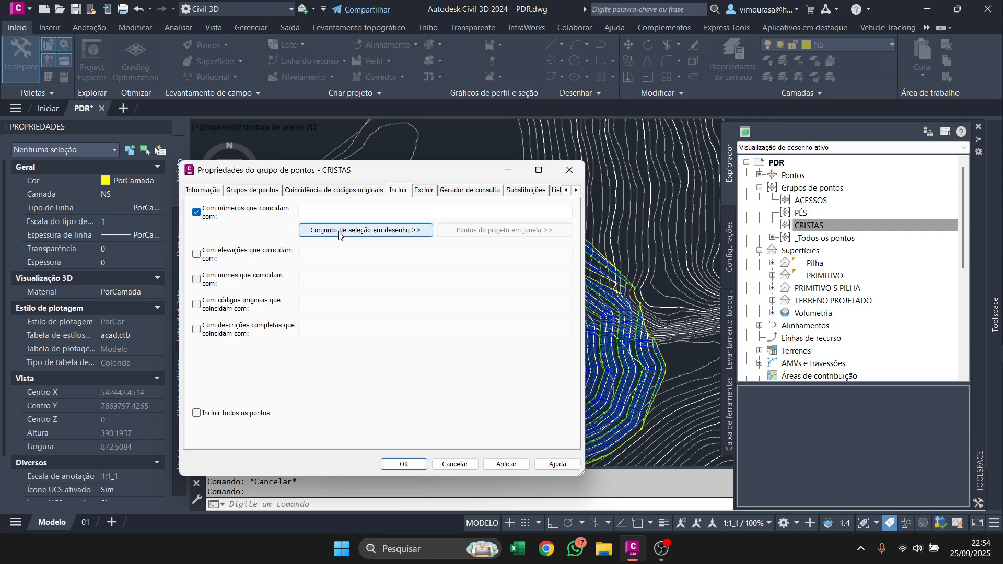
{"action": "left_click", "coordinate": [214, 213]}
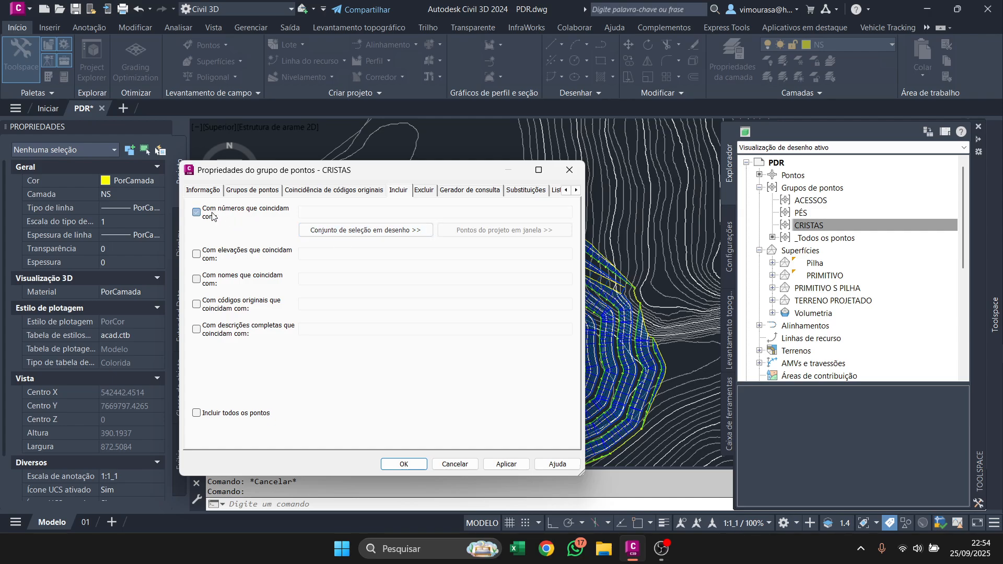
{"action": "left_click", "coordinate": [212, 282]}
{"action": "left_click", "coordinate": [321, 280]}
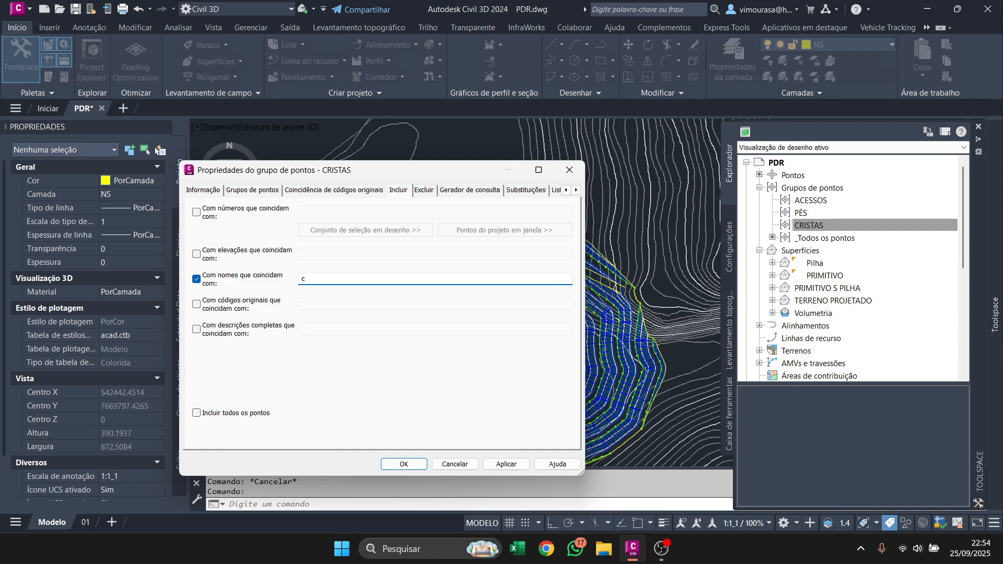
{"action": "left_click", "coordinate": [399, 464]}
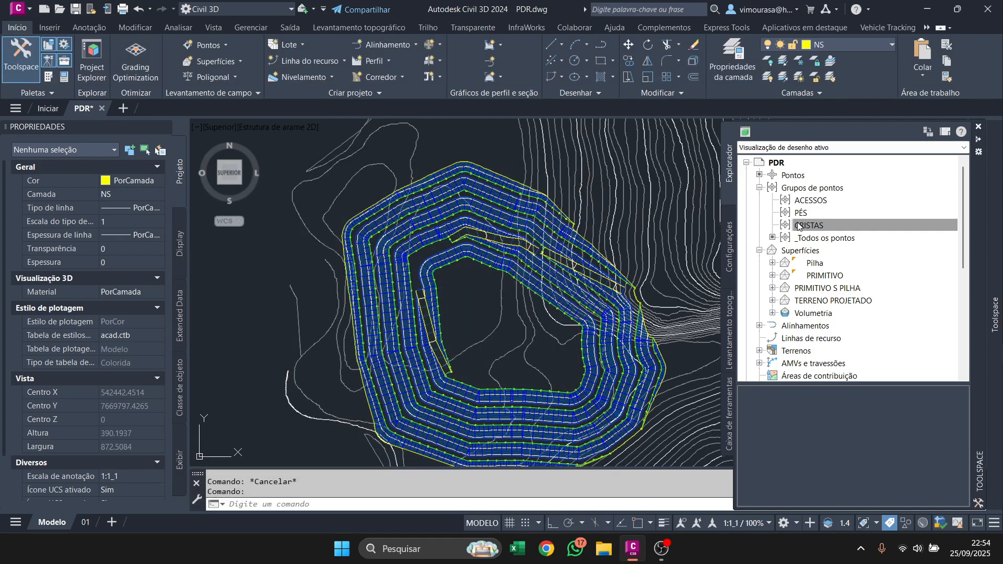
Check the pending changes of the CRISTAS point group and update the group.
{"action": "right_click", "coordinate": [797, 225]}
{"action": "left_click", "coordinate": [819, 268]}
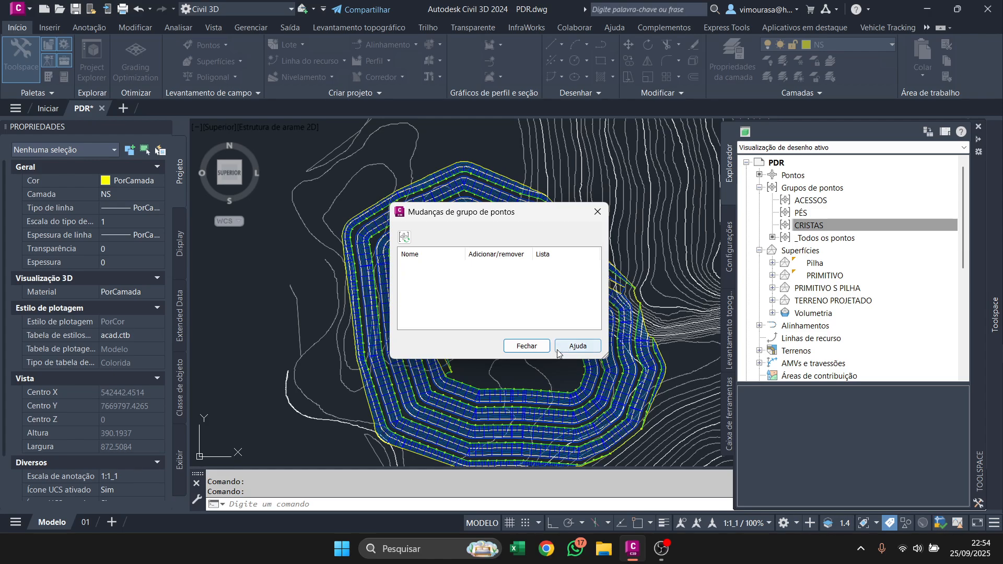
{"action": "left_click", "coordinate": [526, 345]}
{"action": "right_click", "coordinate": [817, 226]}
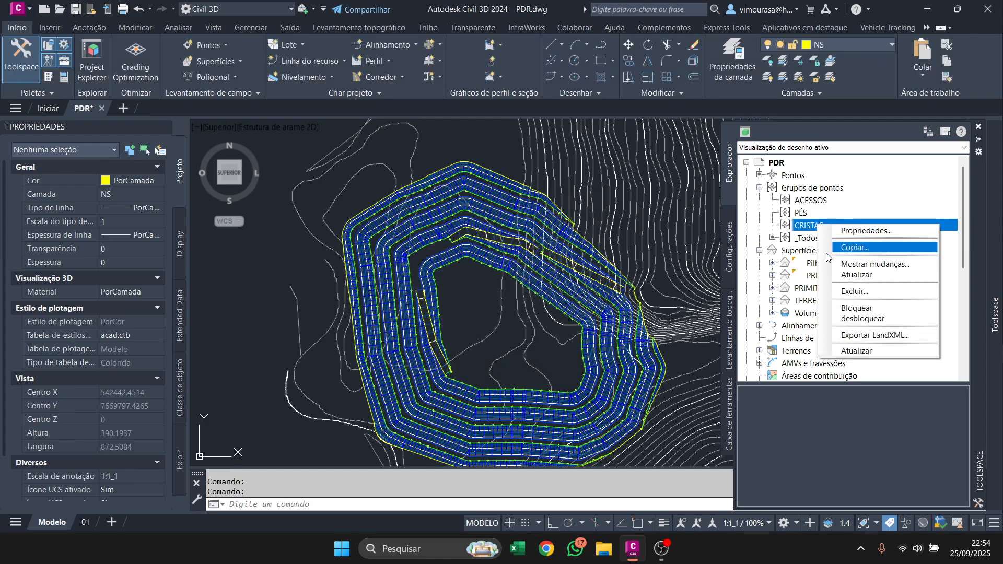
{"action": "left_click", "coordinate": [845, 275]}
Switch the include criterion of the CRISTAS point group from matching names to matching point numbers.
{"action": "right_click", "coordinate": [820, 224]}
{"action": "left_click", "coordinate": [864, 231]}
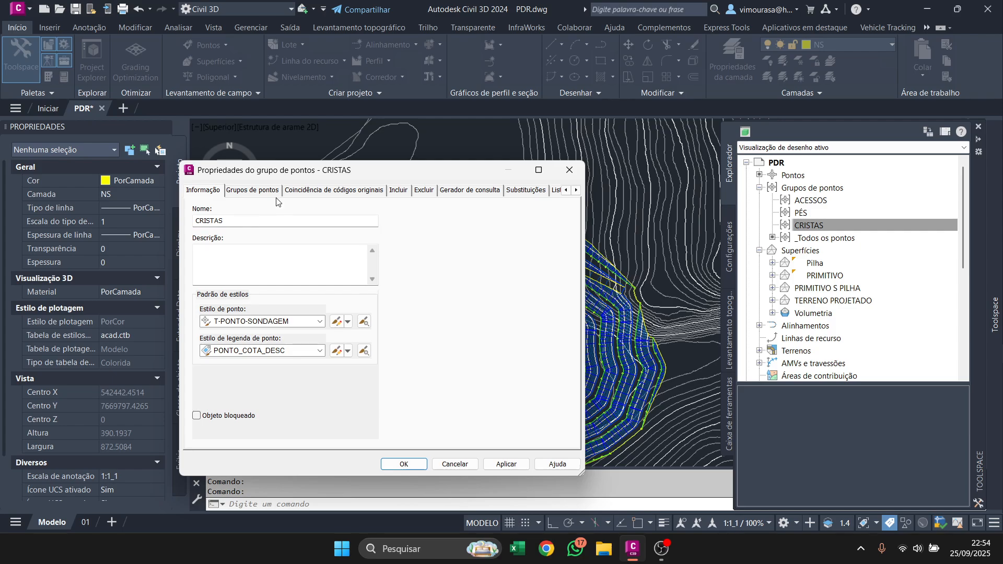
{"action": "left_click", "coordinate": [316, 191]}
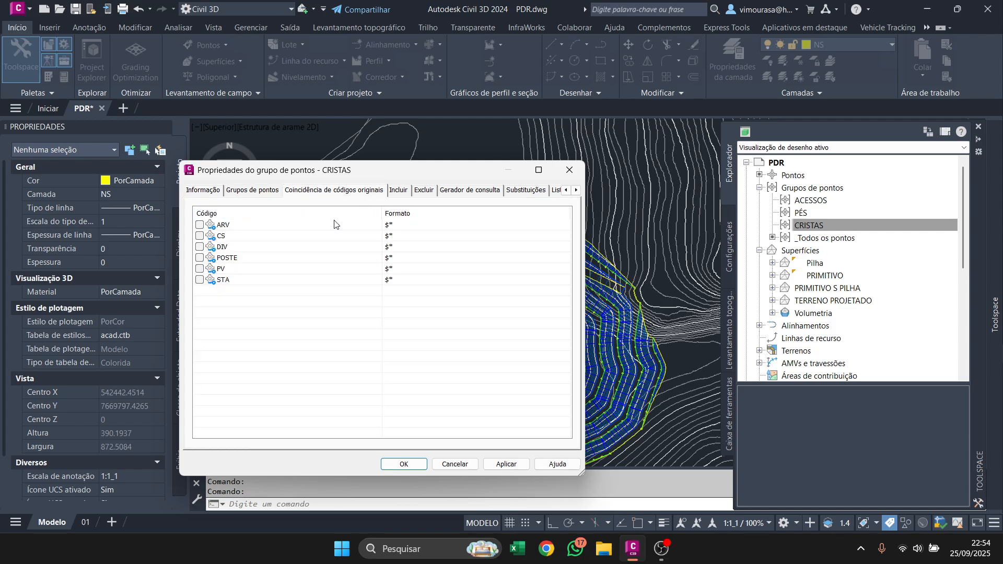
{"action": "left_click", "coordinate": [397, 190]}
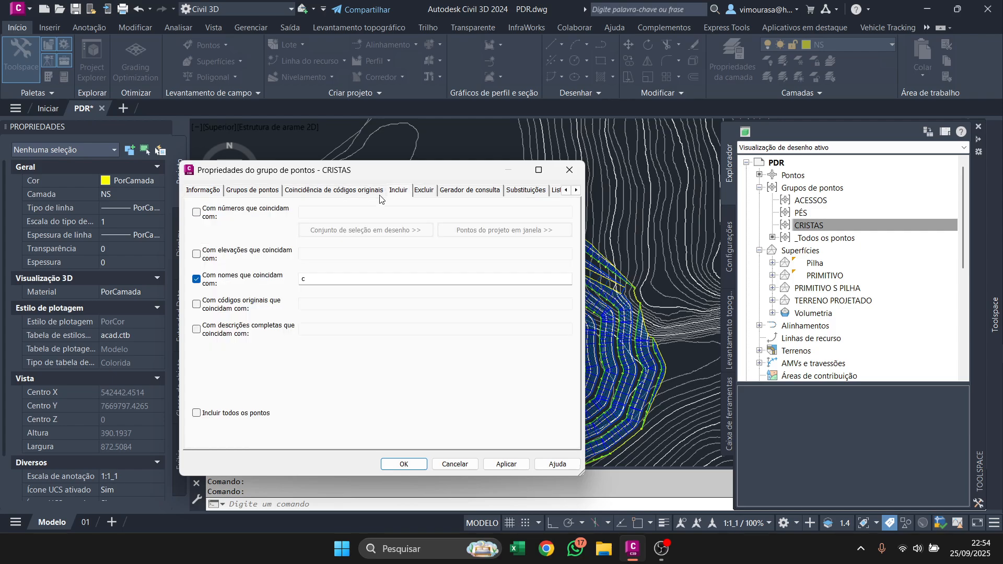
{"action": "left_click", "coordinate": [210, 284]}
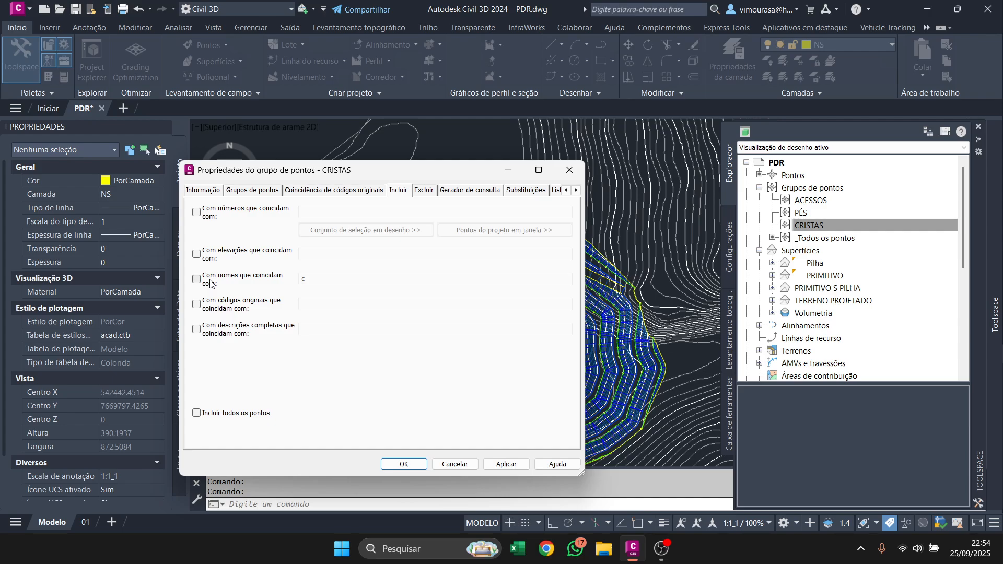
{"action": "left_click", "coordinate": [206, 213]}
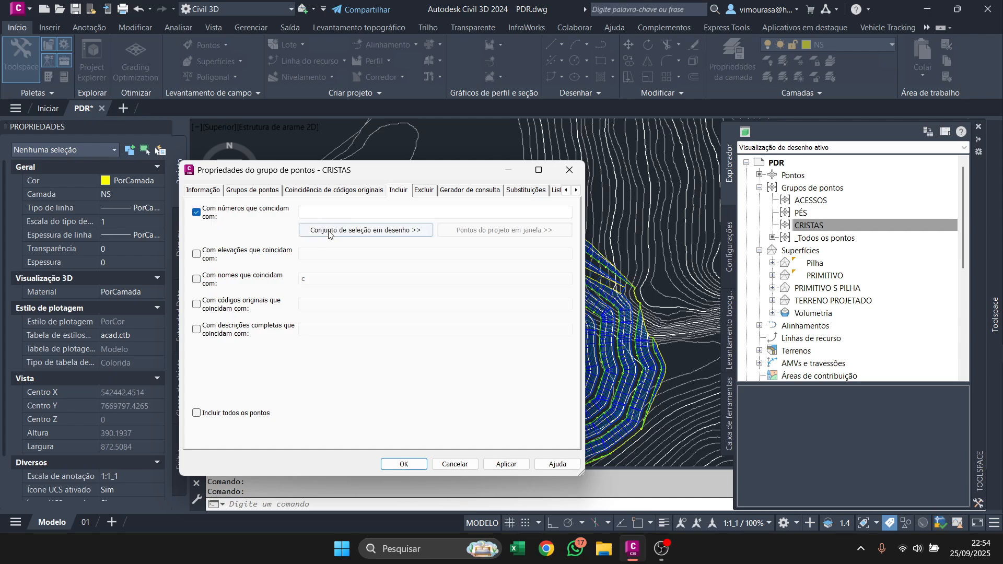
Include all points on the pile in the CRISTAS group through a crossing selection in the drawing, and apply the group properties.
{"action": "left_click", "coordinate": [366, 232]}
{"action": "scroll", "coordinate": [442, 303], "scroll_direction": "down", "scroll_amount": 4}
{"action": "left_click", "coordinate": [552, 381]}
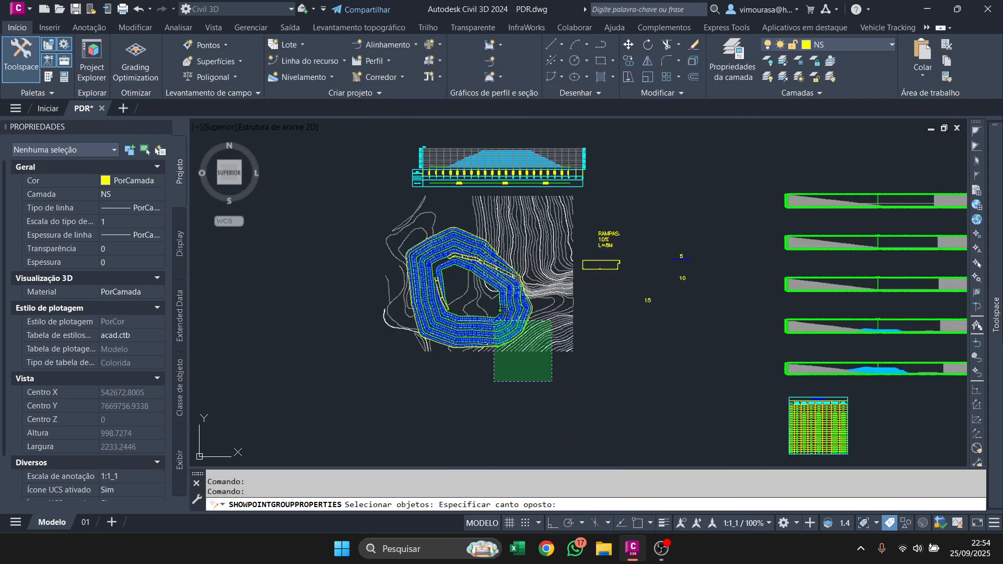
{"action": "left_click", "coordinate": [345, 182]}
{"action": "scroll", "coordinate": [413, 223], "scroll_direction": "up", "scroll_amount": 4}
{"action": "key", "text": "Return"}
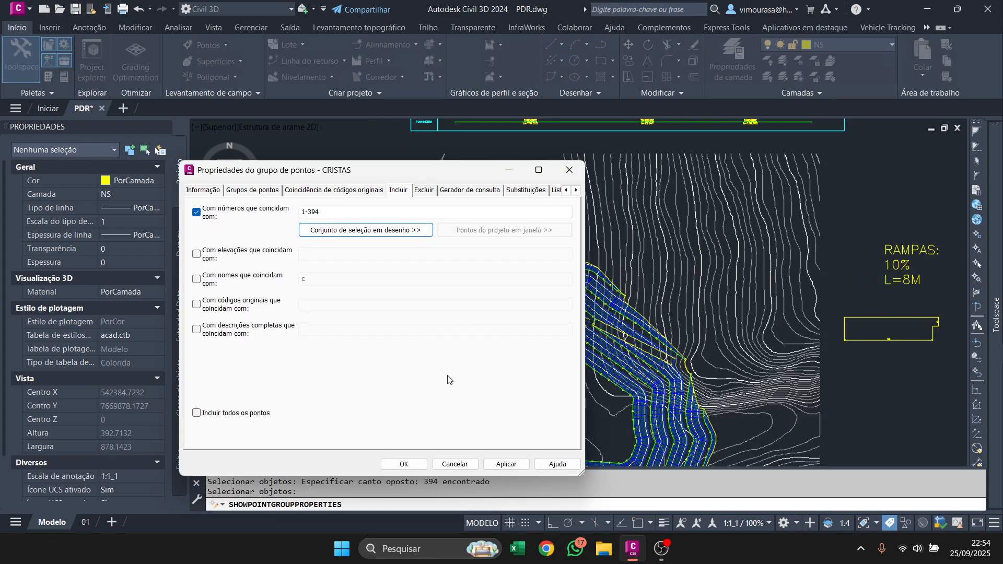
{"action": "left_click", "coordinate": [415, 466]}
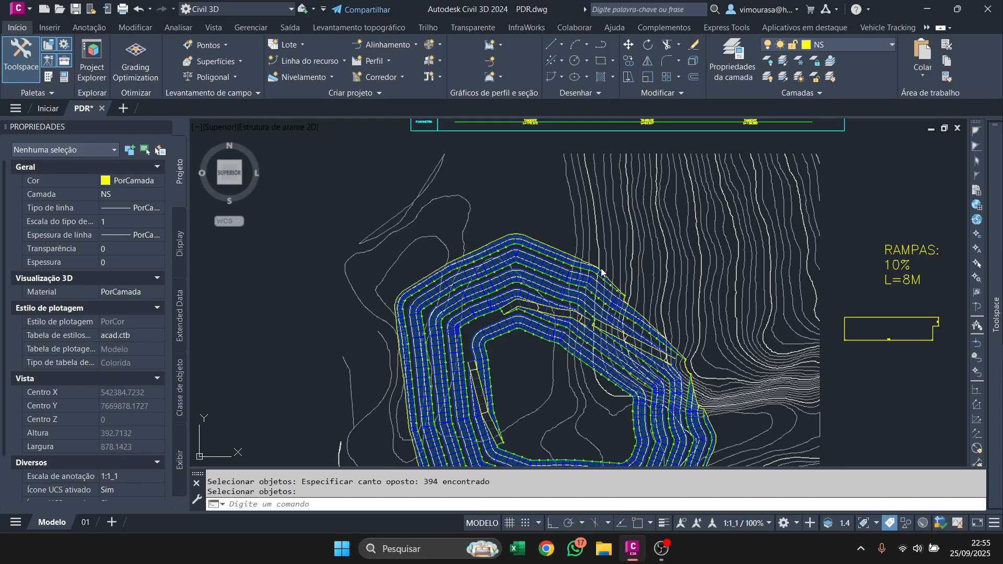
Select all points of the CRISTAS point group and set their point style to T-PONTO-SONDAGEM.
{"action": "scroll", "coordinate": [559, 264], "scroll_direction": "up", "scroll_amount": 6}
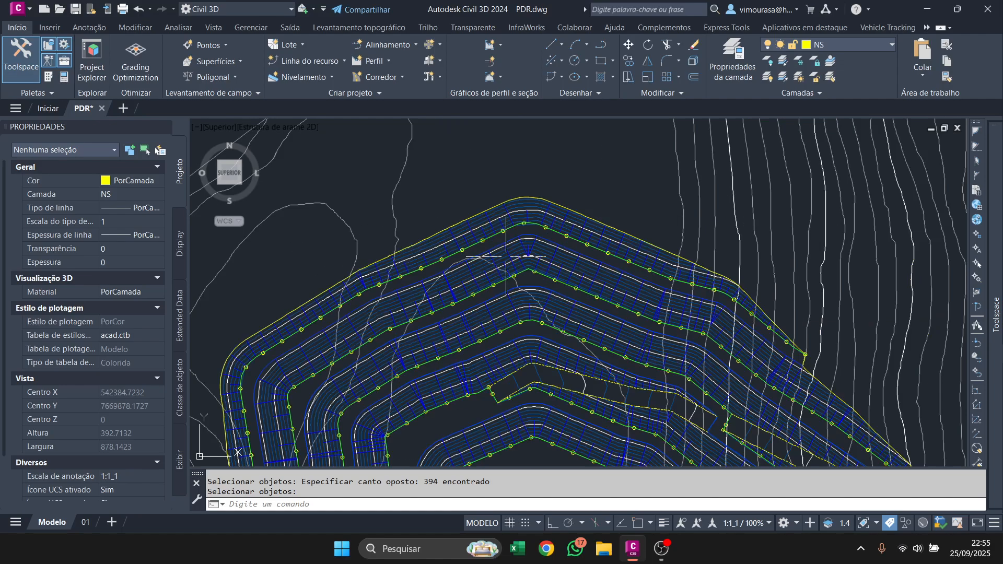
{"action": "middle_click_drag", "start_coordinate": [574, 264], "coordinate": [505, 242]}
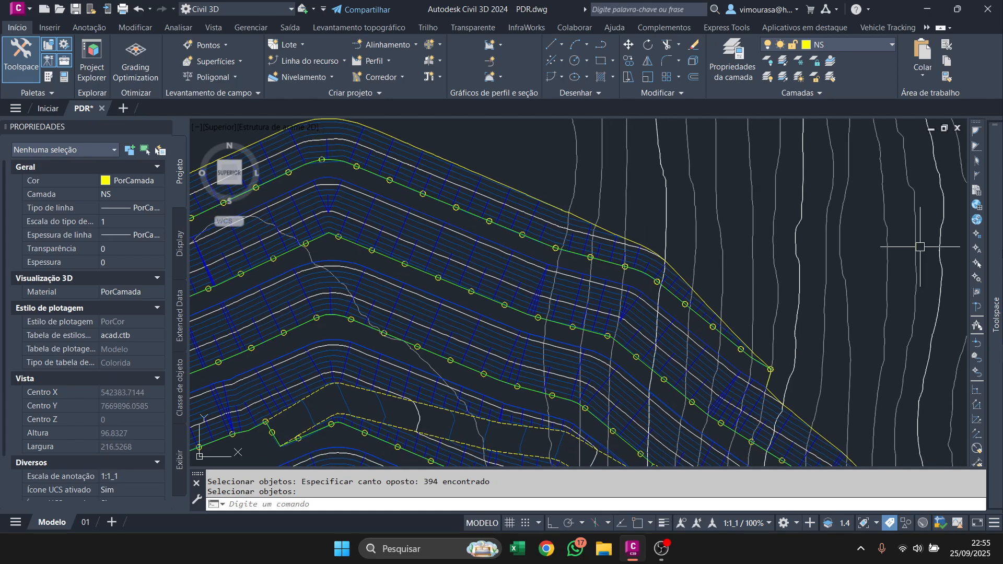
{"action": "mouse_move", "coordinate": [995, 313]}
{"action": "left_click", "coordinate": [836, 225]}
{"action": "right_click", "coordinate": [834, 227]}
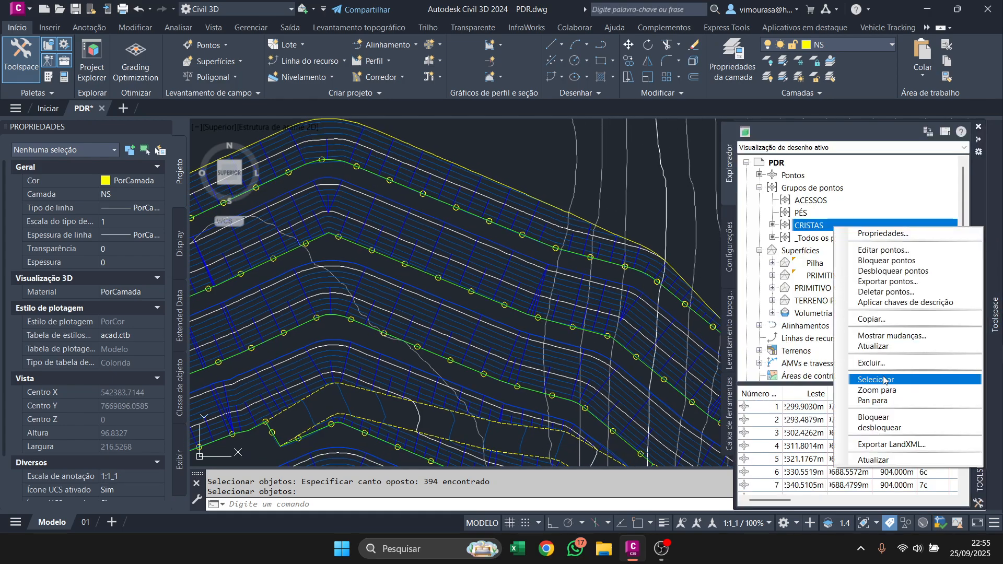
{"action": "left_click", "coordinate": [884, 380]}
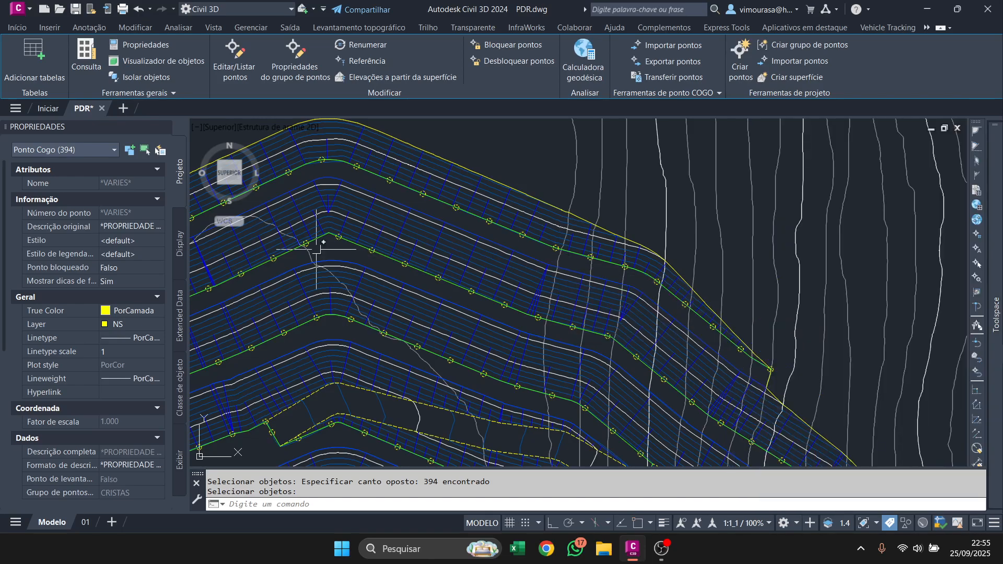
{"action": "left_click", "coordinate": [135, 241]}
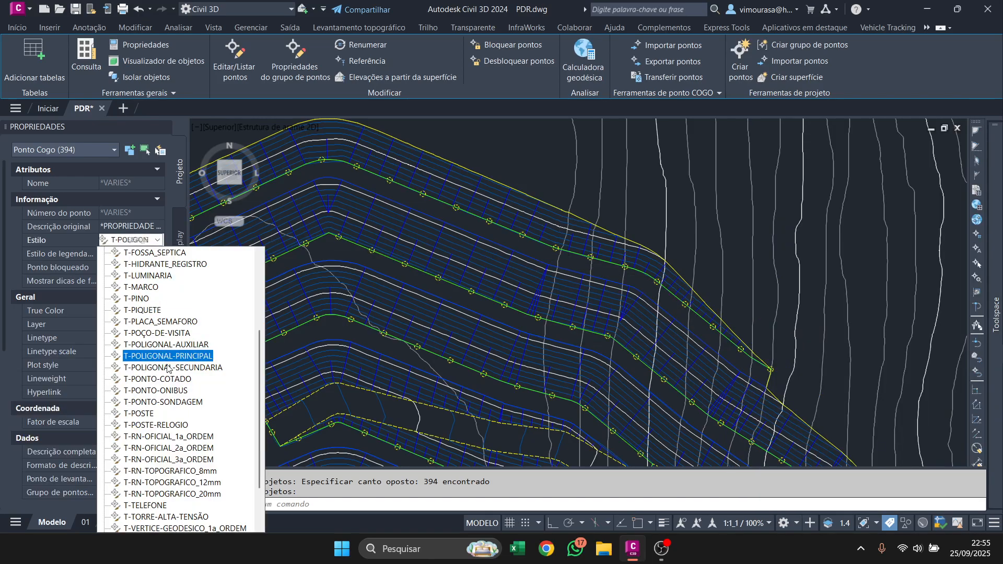
{"action": "left_click", "coordinate": [157, 401]}
{"action": "scroll", "coordinate": [501, 300], "scroll_direction": "up", "scroll_amount": 4}
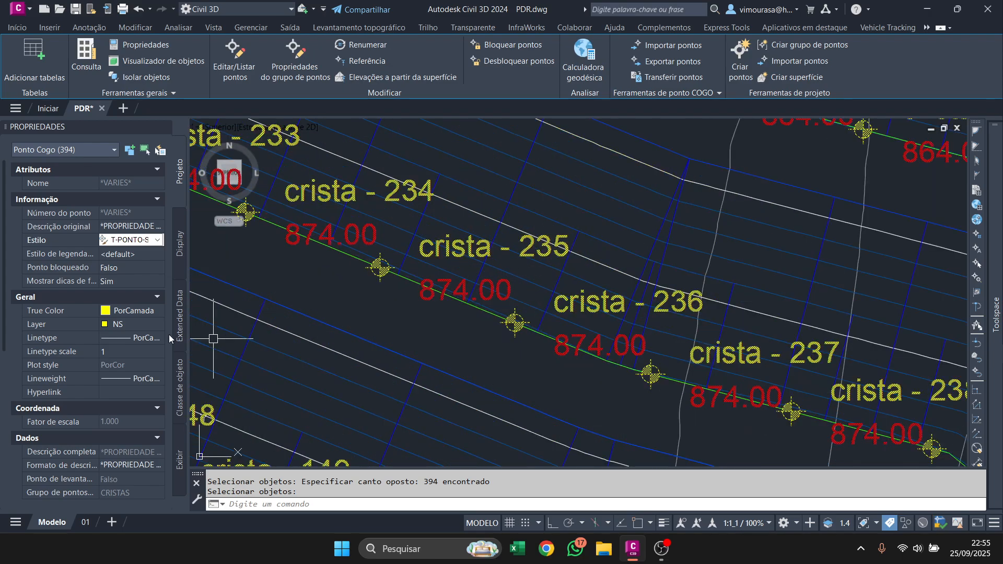
Set the label style of the selected crest points to PONTO_COTA_DESC.
{"action": "left_click", "coordinate": [130, 255]}
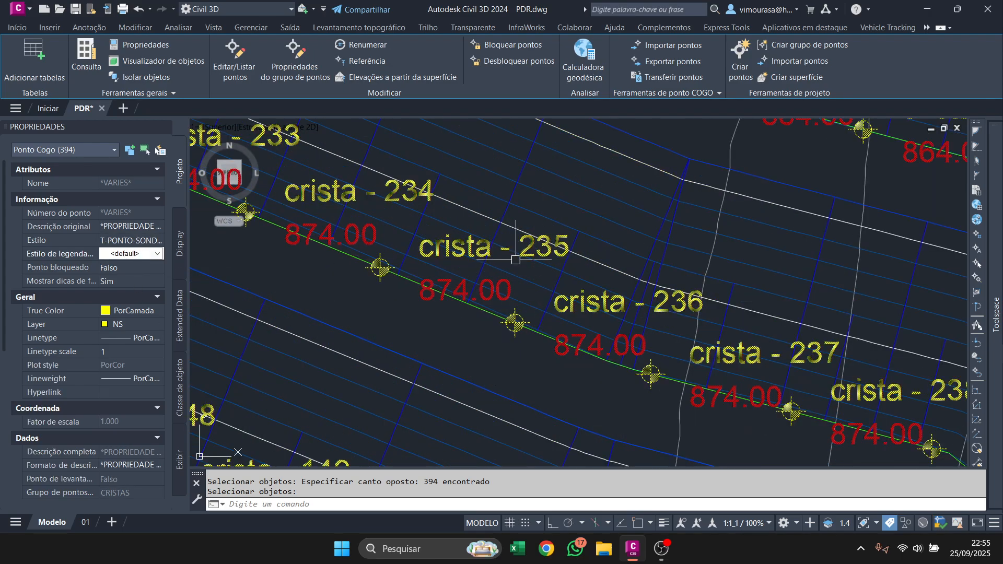
{"action": "scroll", "coordinate": [515, 262], "scroll_direction": "down", "scroll_amount": 6}
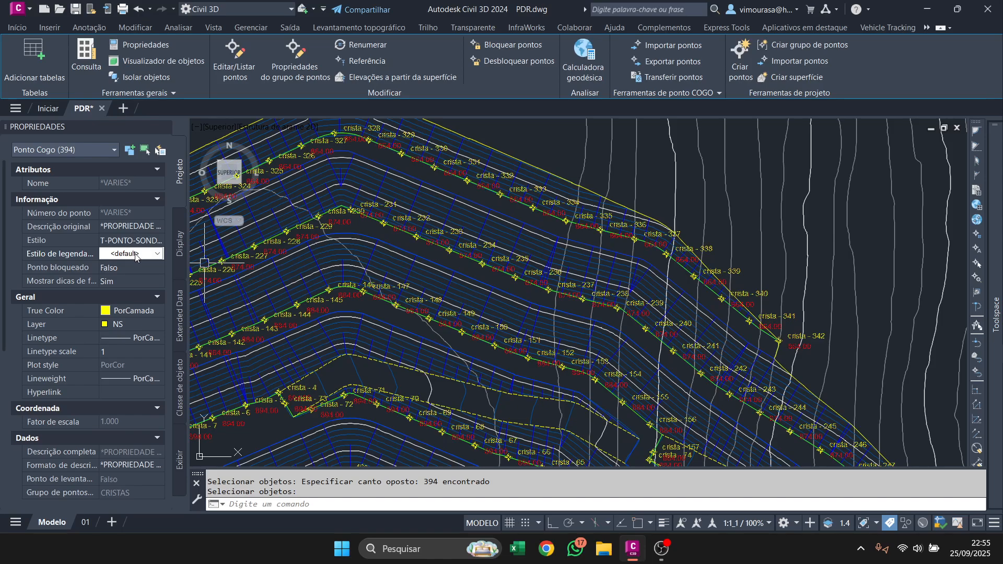
{"action": "left_click", "coordinate": [135, 255]}
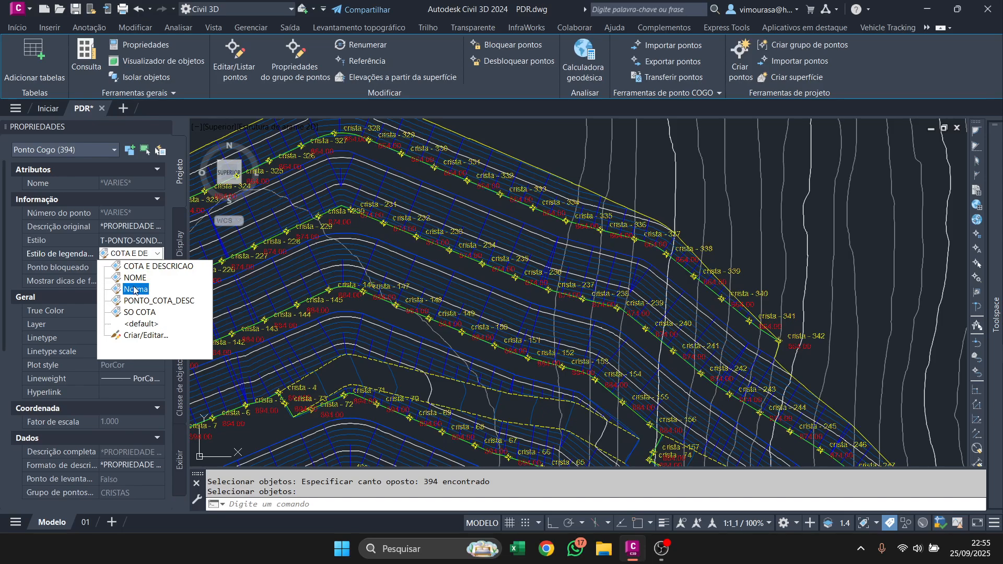
{"action": "left_click", "coordinate": [143, 301]}
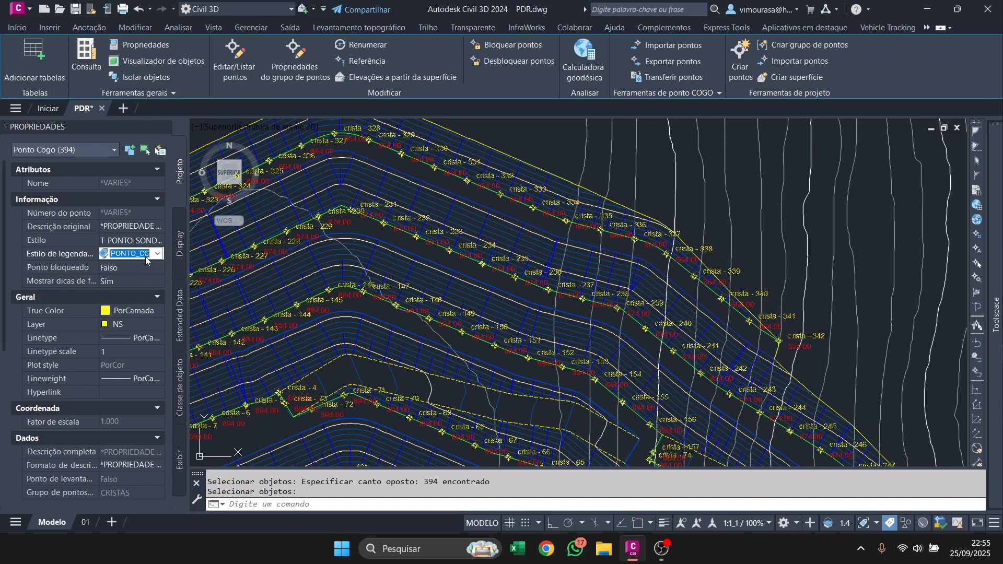
Examine the name and elevation labels of the crest points around the pile's benches.
{"action": "scroll", "coordinate": [282, 305], "scroll_direction": "up", "scroll_amount": 4}
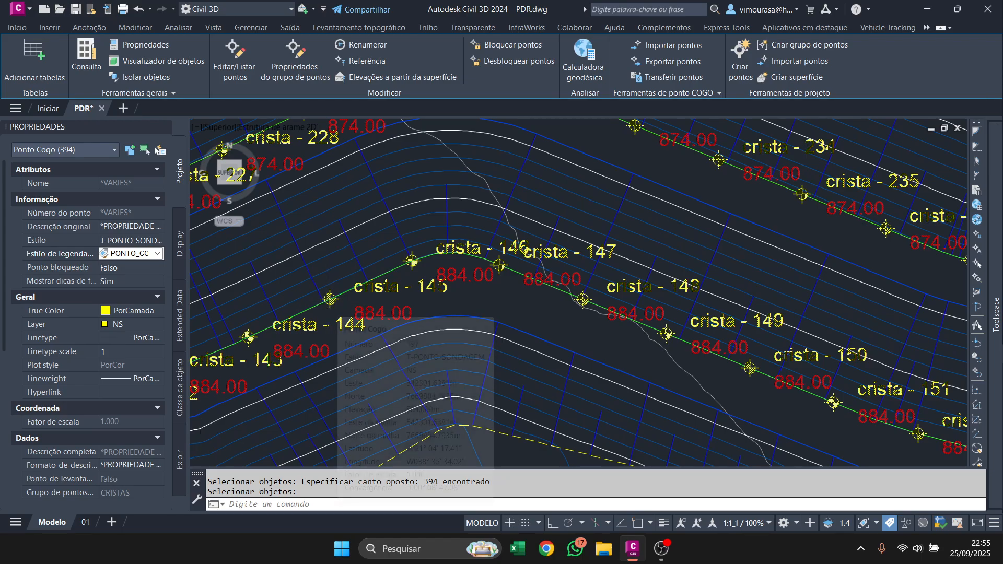
{"action": "scroll", "coordinate": [328, 299], "scroll_direction": "down", "scroll_amount": 7}
{"action": "scroll", "coordinate": [480, 331], "scroll_direction": "up", "scroll_amount": 5}
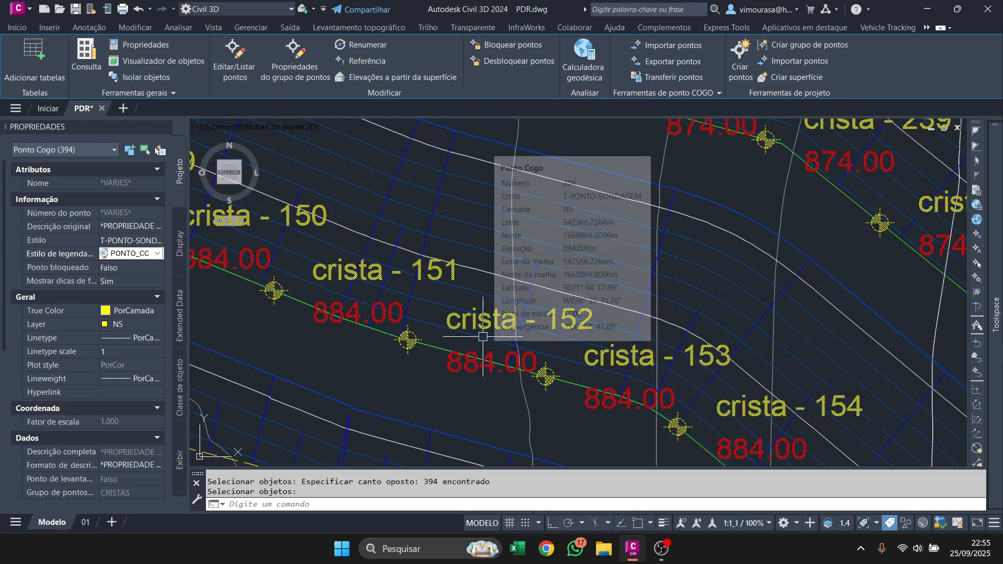
{"action": "scroll", "coordinate": [449, 342], "scroll_direction": "down", "scroll_amount": 8}
{"action": "scroll", "coordinate": [448, 342], "scroll_direction": "up", "scroll_amount": 8}
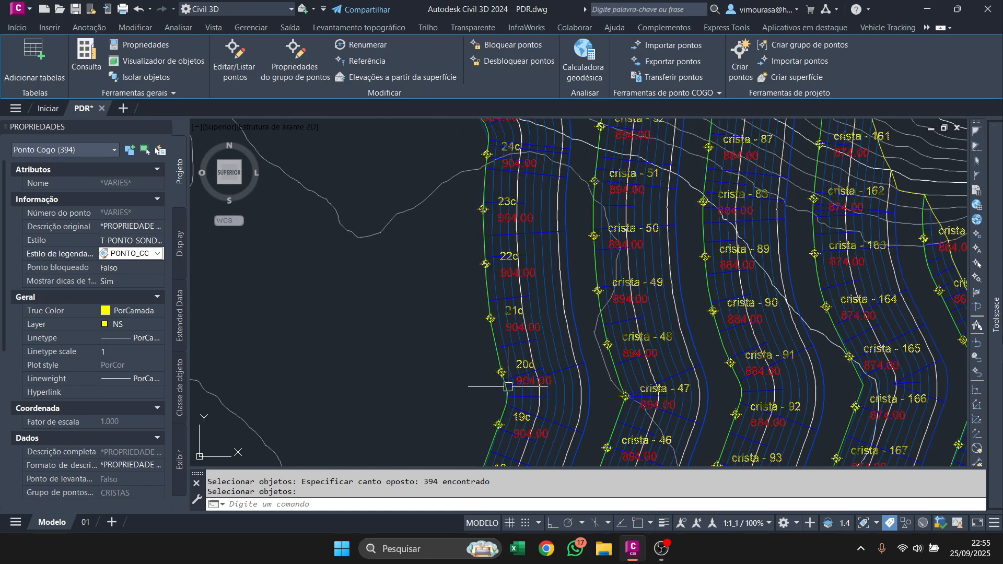
{"action": "scroll", "coordinate": [522, 355], "scroll_direction": "down", "scroll_amount": 2}
{"action": "scroll", "coordinate": [556, 371], "scroll_direction": "up", "scroll_amount": 2}
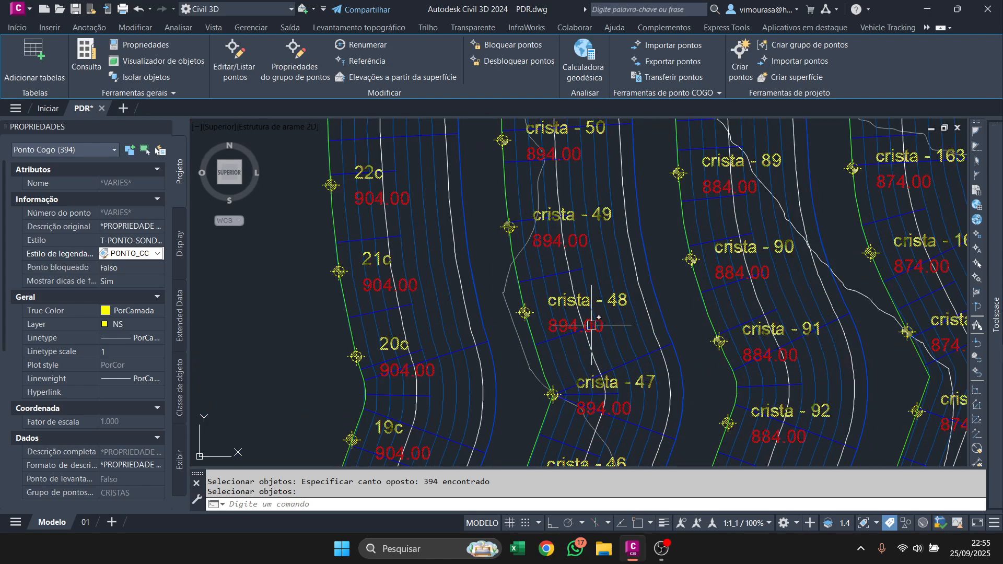
{"action": "mouse_move", "coordinate": [587, 305]}
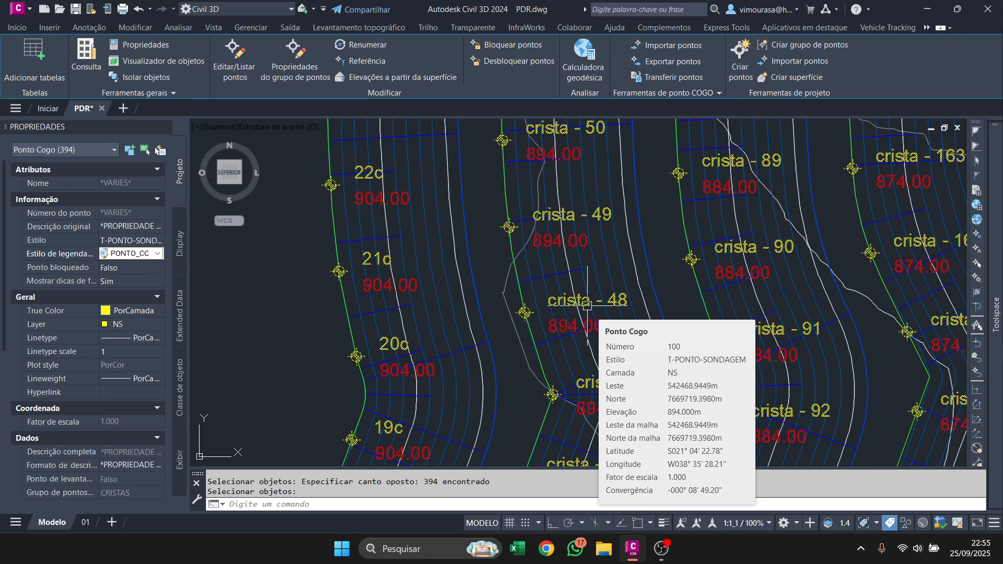
{"action": "scroll", "coordinate": [587, 305], "scroll_direction": "down", "scroll_amount": 5}
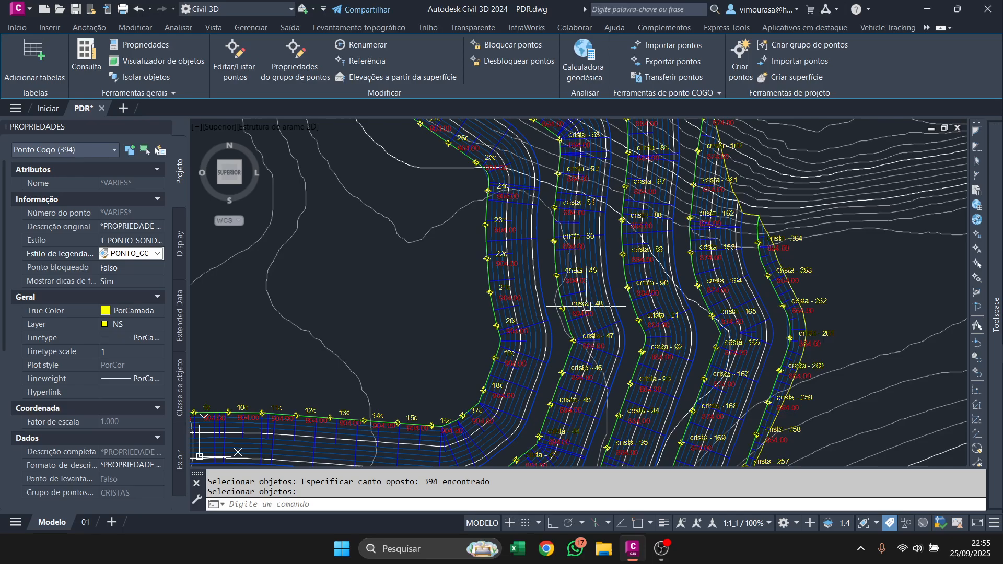
{"action": "scroll", "coordinate": [492, 347], "scroll_direction": "up", "scroll_amount": 4}
{"action": "scroll", "coordinate": [555, 338], "scroll_direction": "down", "scroll_amount": 5}
{"action": "scroll", "coordinate": [555, 338], "scroll_direction": "up", "scroll_amount": 4}
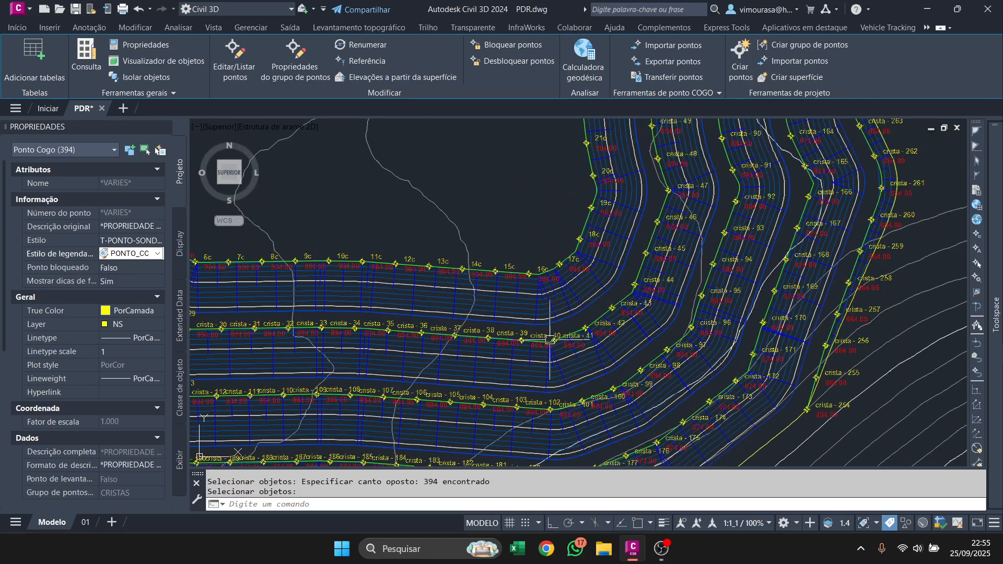
{"action": "scroll", "coordinate": [555, 345], "scroll_direction": "down", "scroll_amount": 3}
{"action": "scroll", "coordinate": [555, 357], "scroll_direction": "up", "scroll_amount": 4}
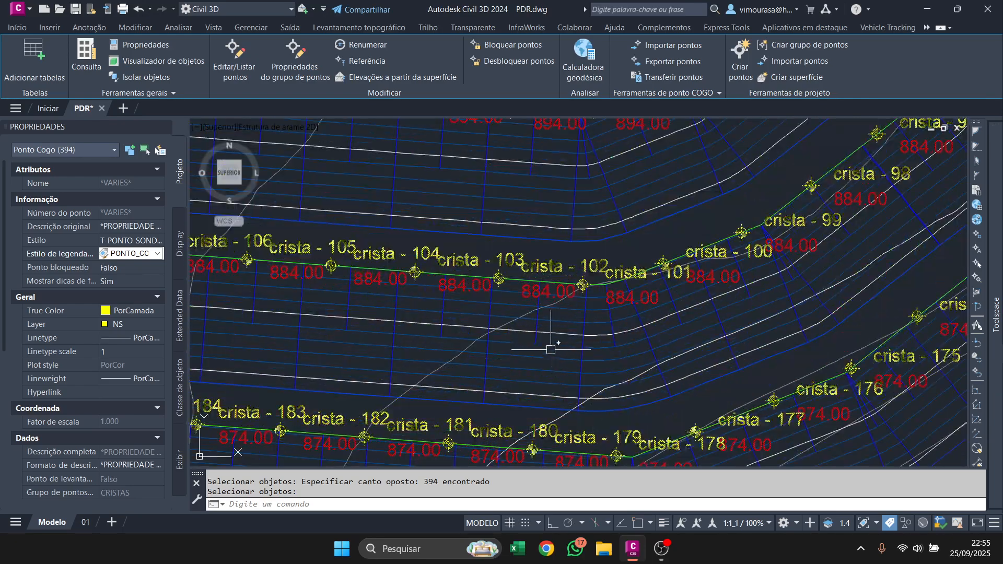
{"action": "scroll", "coordinate": [549, 350], "scroll_direction": "down", "scroll_amount": 4}
{"action": "scroll", "coordinate": [538, 355], "scroll_direction": "up", "scroll_amount": 4}
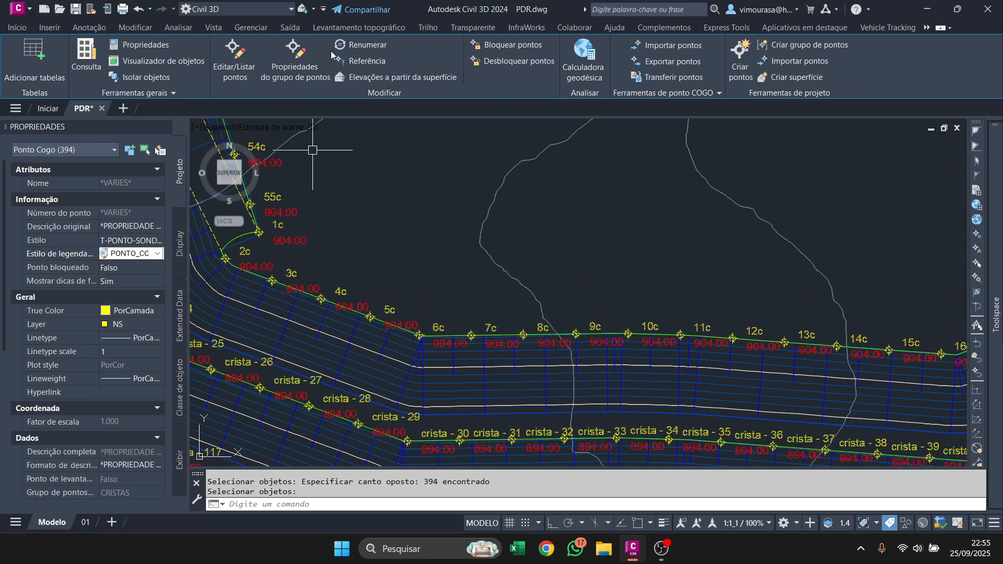
{"action": "key", "text": "Escape"}
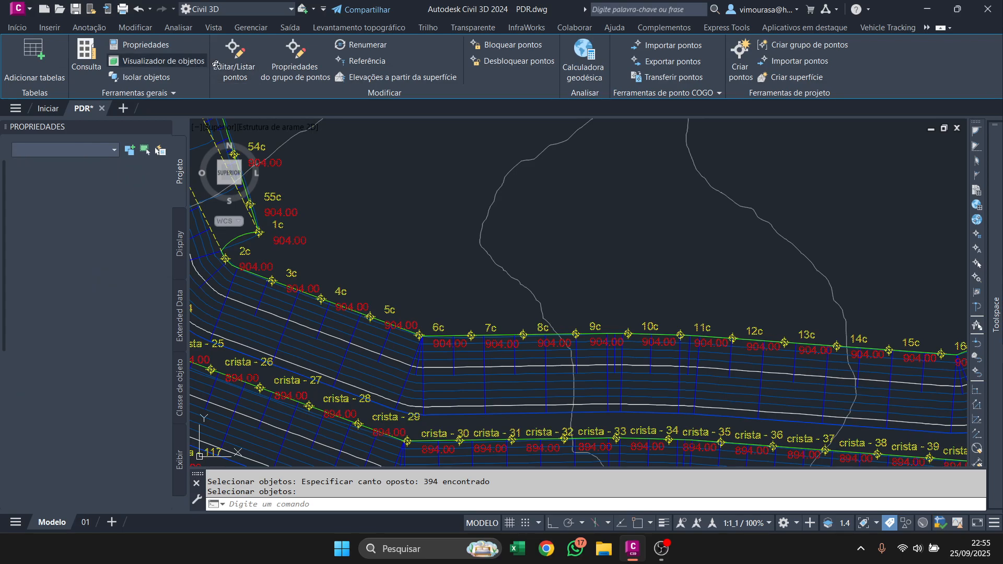
{"action": "left_click", "coordinate": [662, 548]}
{"action": "left_click", "coordinate": [927, 8]}
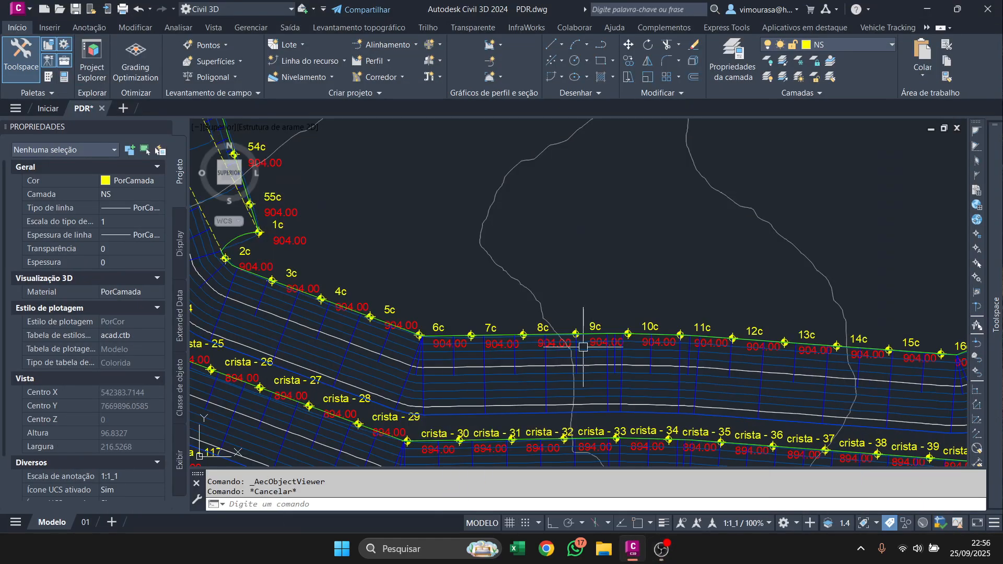
Select all COGO points similar to point 8c on the inner crest line.
{"action": "scroll", "coordinate": [523, 337], "scroll_direction": "up", "scroll_amount": 3}
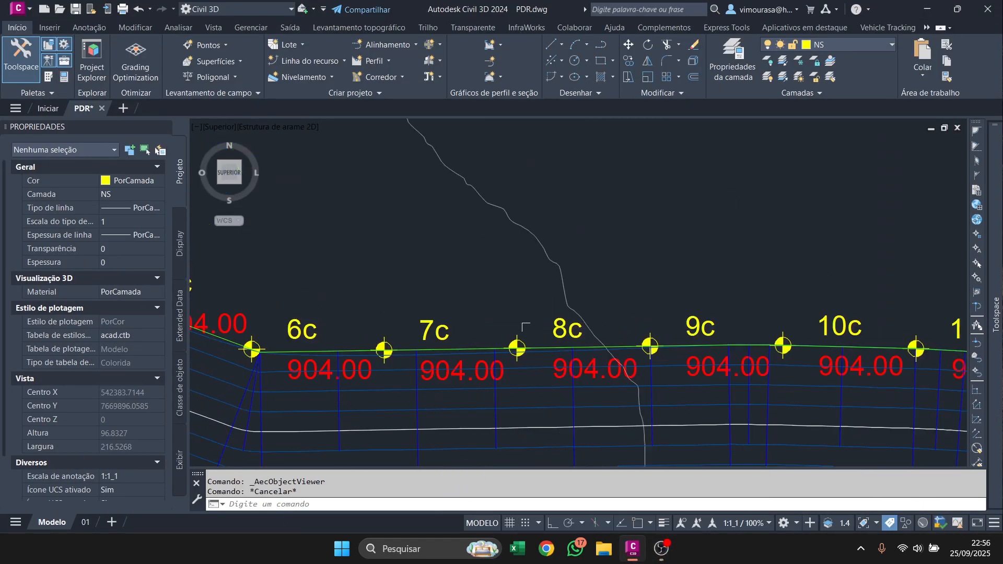
{"action": "left_click", "coordinate": [517, 348]}
{"action": "scroll", "coordinate": [517, 308], "scroll_direction": "down", "scroll_amount": 2}
{"action": "right_click", "coordinate": [518, 308]}
{"action": "left_click", "coordinate": [547, 512]}
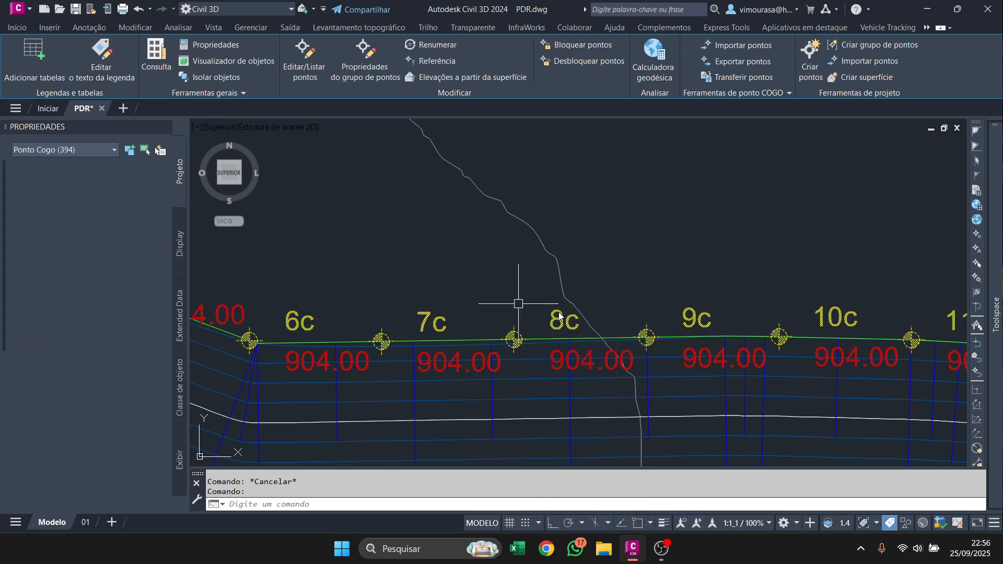
Compare the point names on the innermost crest line with those on the neighbouring crest lines.
{"action": "scroll", "coordinate": [515, 303], "scroll_direction": "down", "scroll_amount": 6}
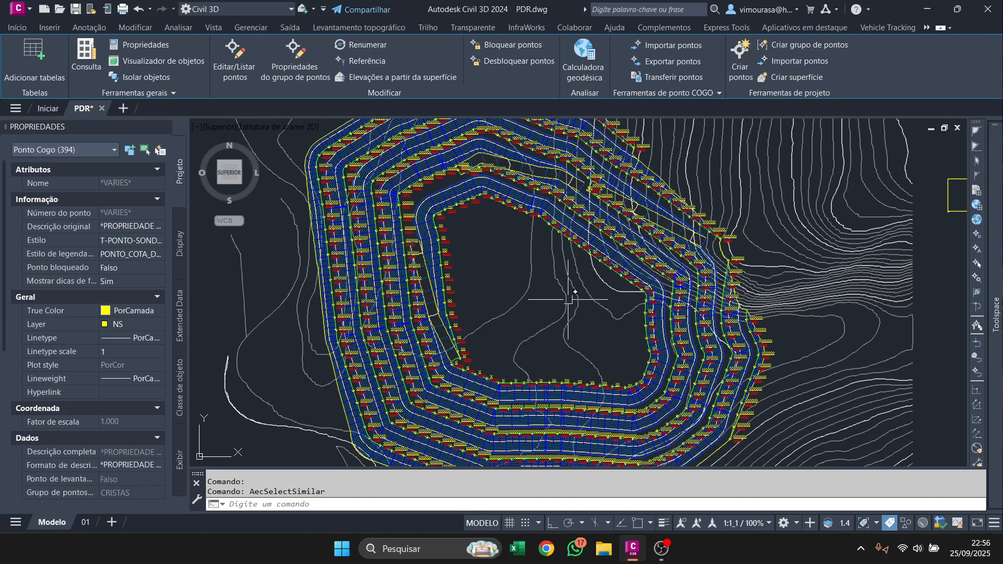
{"action": "middle_click_drag", "start_coordinate": [589, 288], "coordinate": [625, 396]}
{"action": "mouse_move", "coordinate": [995, 313]}
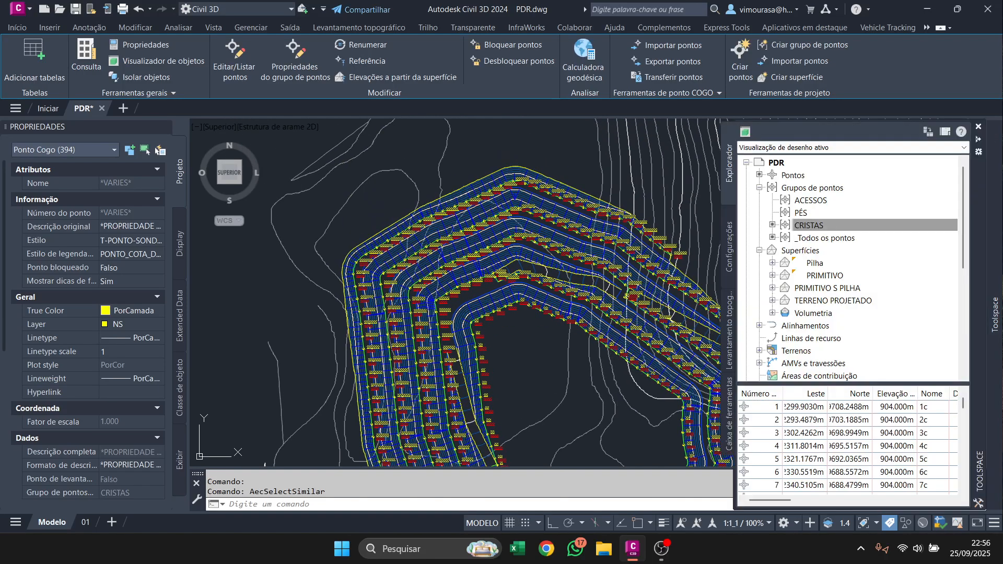
{"action": "scroll", "coordinate": [657, 329], "scroll_direction": "up", "scroll_amount": 5}
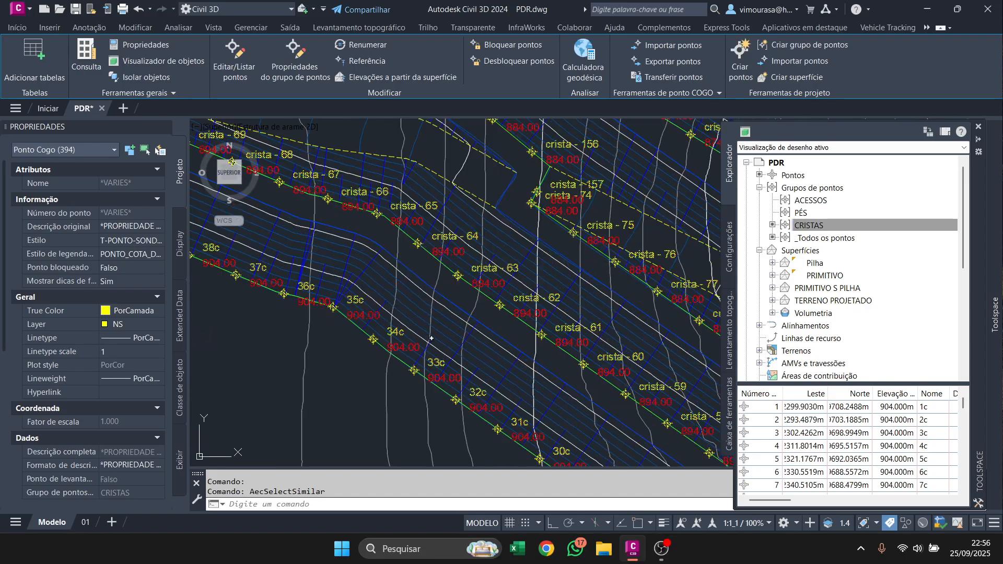
{"action": "scroll", "coordinate": [366, 360], "scroll_direction": "down", "scroll_amount": 6}
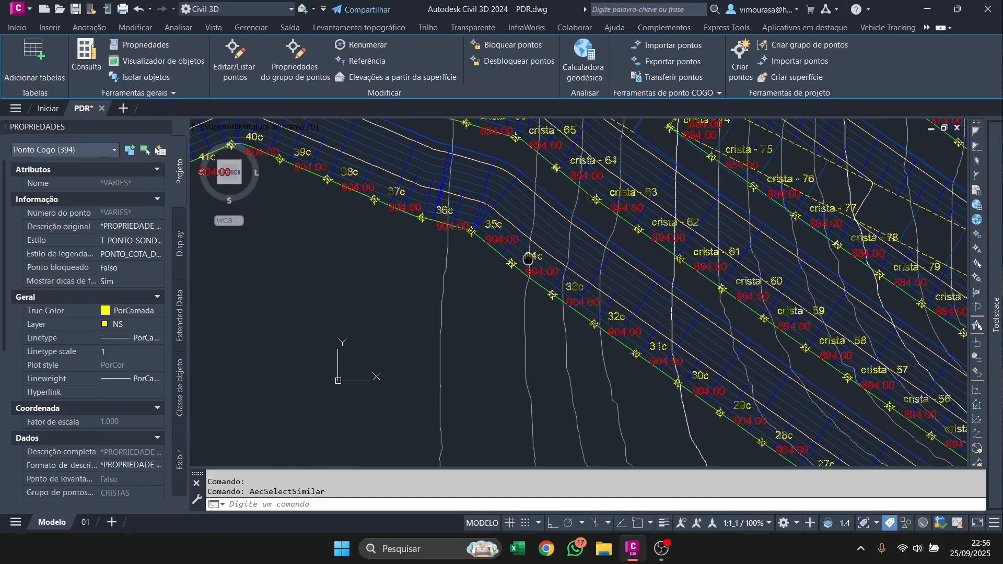
{"action": "scroll", "coordinate": [611, 318], "scroll_direction": "up", "scroll_amount": 4}
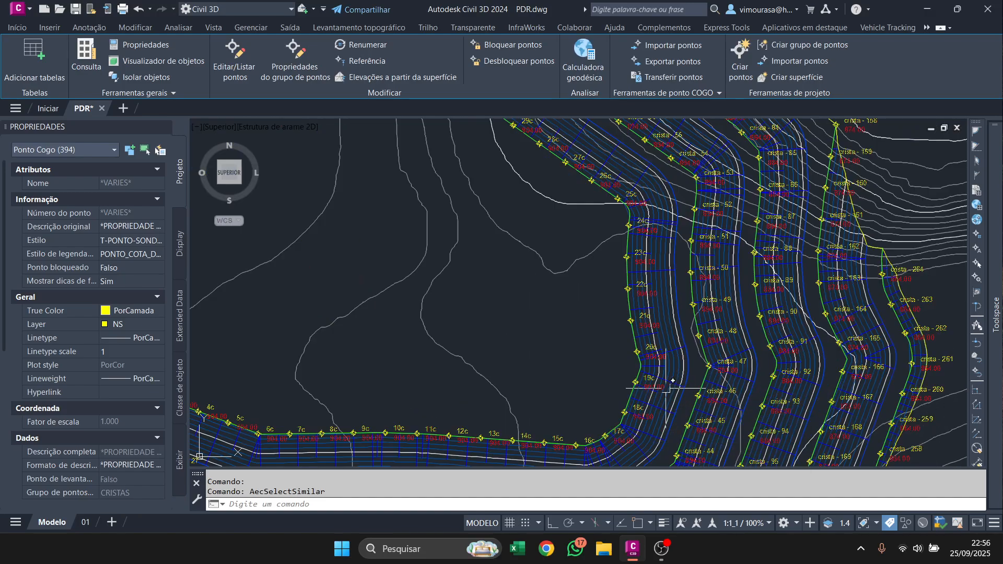
{"action": "middle_click_drag", "start_coordinate": [619, 271], "coordinate": [840, 411]}
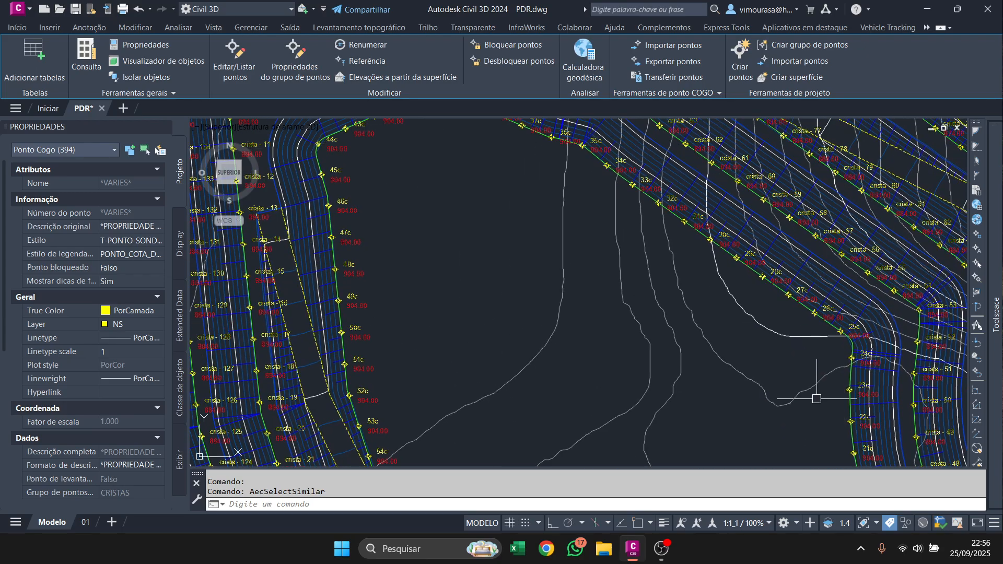
{"action": "middle_click_drag", "start_coordinate": [781, 338], "coordinate": [690, 372]}
{"action": "scroll", "coordinate": [746, 295], "scroll_direction": "up", "scroll_amount": 5}
{"action": "scroll", "coordinate": [646, 319], "scroll_direction": "down", "scroll_amount": 5}
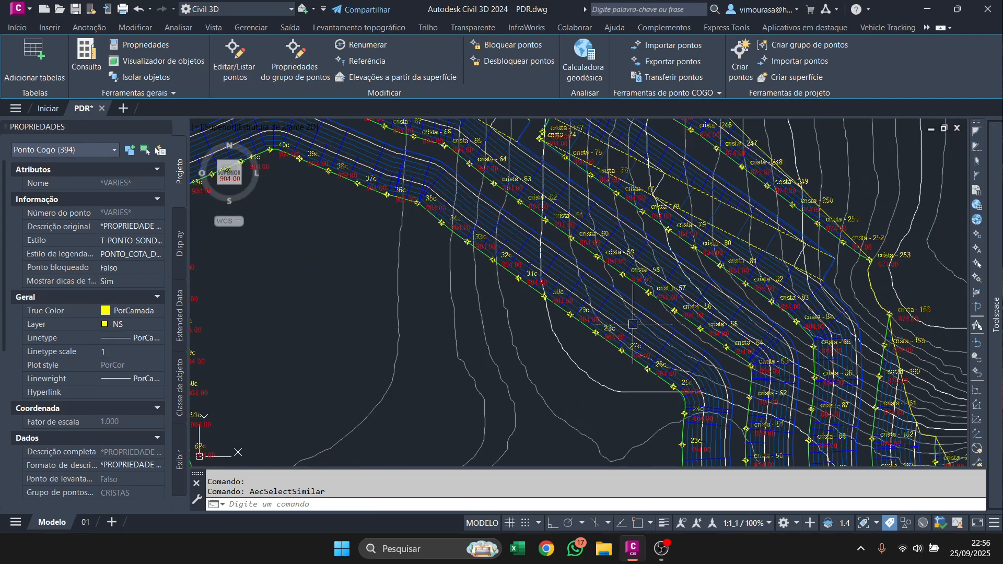
{"action": "scroll", "coordinate": [591, 307], "scroll_direction": "up", "scroll_amount": 5}
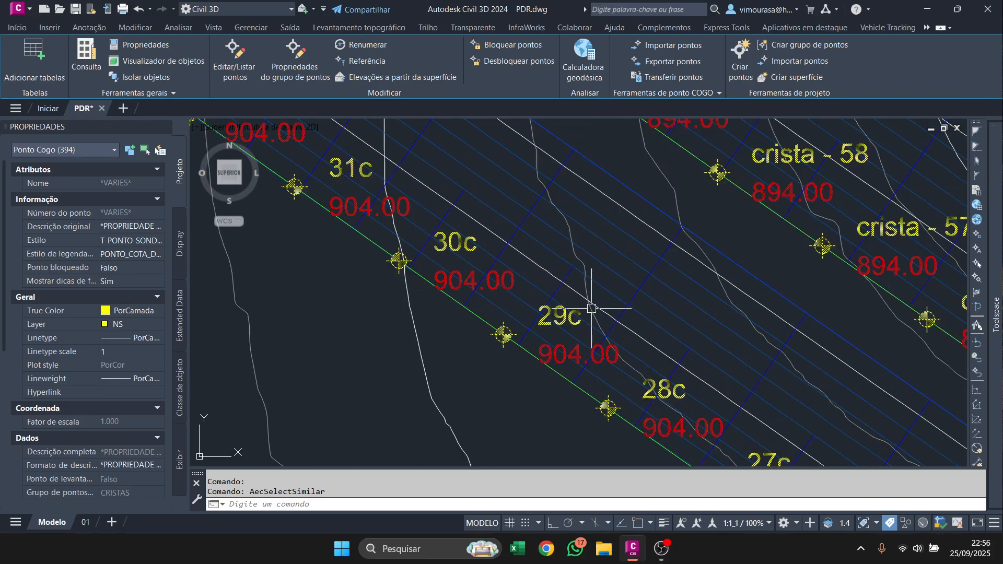
{"action": "middle_click_drag", "start_coordinate": [661, 276], "coordinate": [528, 289]}
{"action": "scroll", "coordinate": [698, 270], "scroll_direction": "down", "scroll_amount": 5}
{"action": "scroll", "coordinate": [688, 260], "scroll_direction": "up", "scroll_amount": 5}
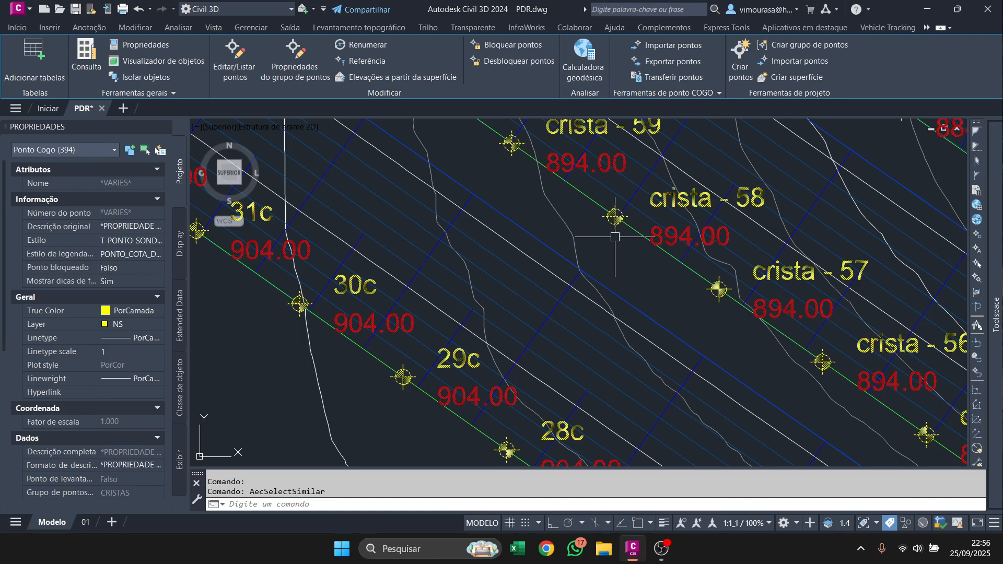
Open the selected crest points in the point editor and review the names in the list.
{"action": "left_click", "coordinate": [234, 55]}
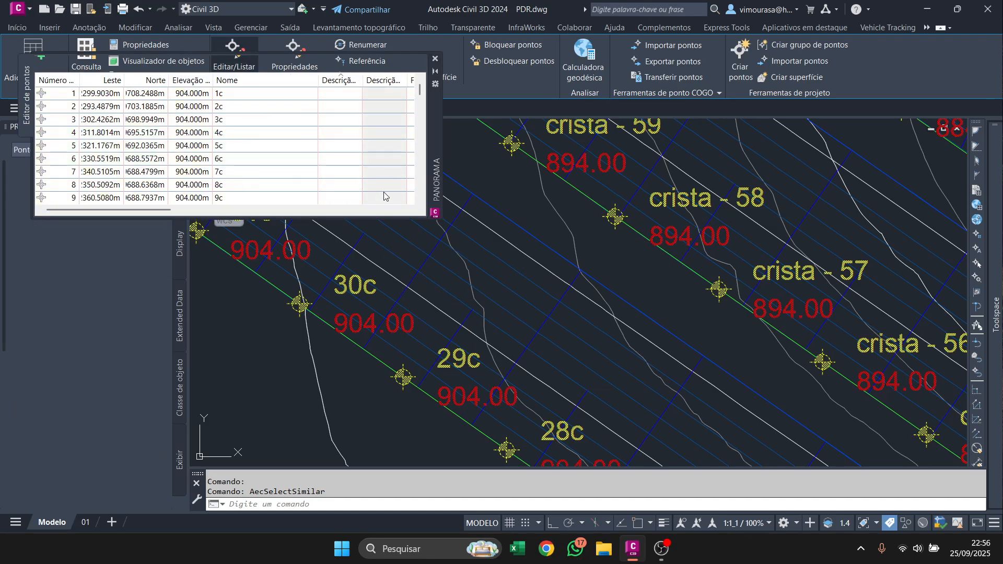
{"action": "scroll", "coordinate": [269, 138], "scroll_direction": "down", "scroll_amount": 10}
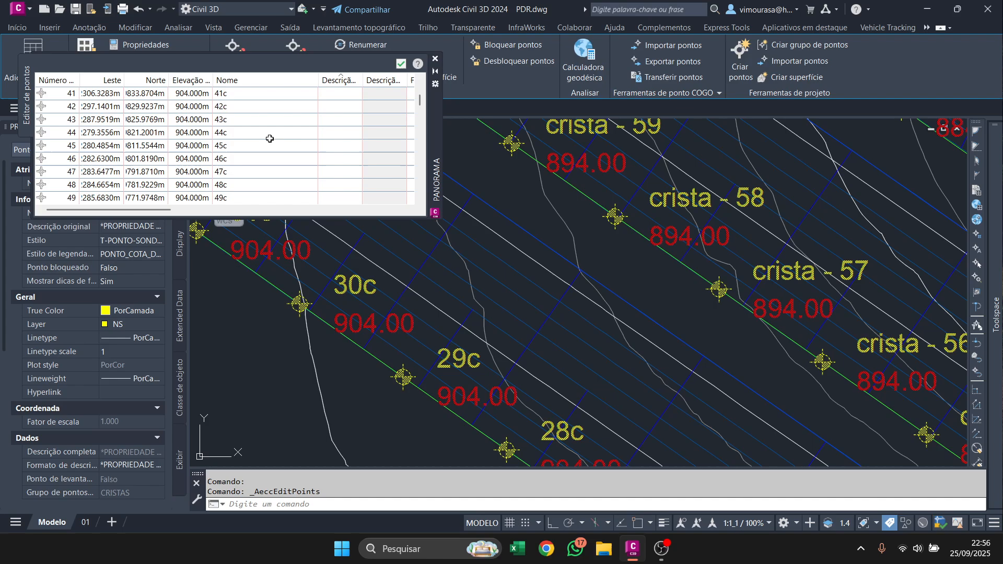
{"action": "scroll", "coordinate": [270, 138], "scroll_direction": "down", "scroll_amount": 6}
{"action": "scroll", "coordinate": [272, 135], "scroll_direction": "up", "scroll_amount": 9}
{"action": "scroll", "coordinate": [243, 131], "scroll_direction": "down", "scroll_amount": 3}
{"action": "scroll", "coordinate": [237, 138], "scroll_direction": "down", "scroll_amount": 5}
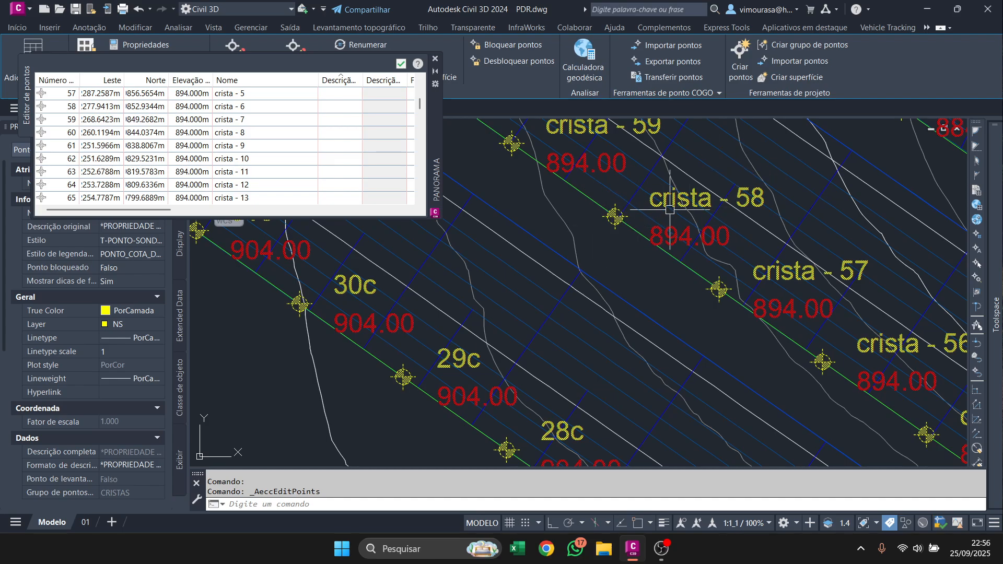
Review the remaining point names in the point editor and delete all the selected crest points from the drawing.
{"action": "scroll", "coordinate": [282, 156], "scroll_direction": "up", "scroll_amount": 8}
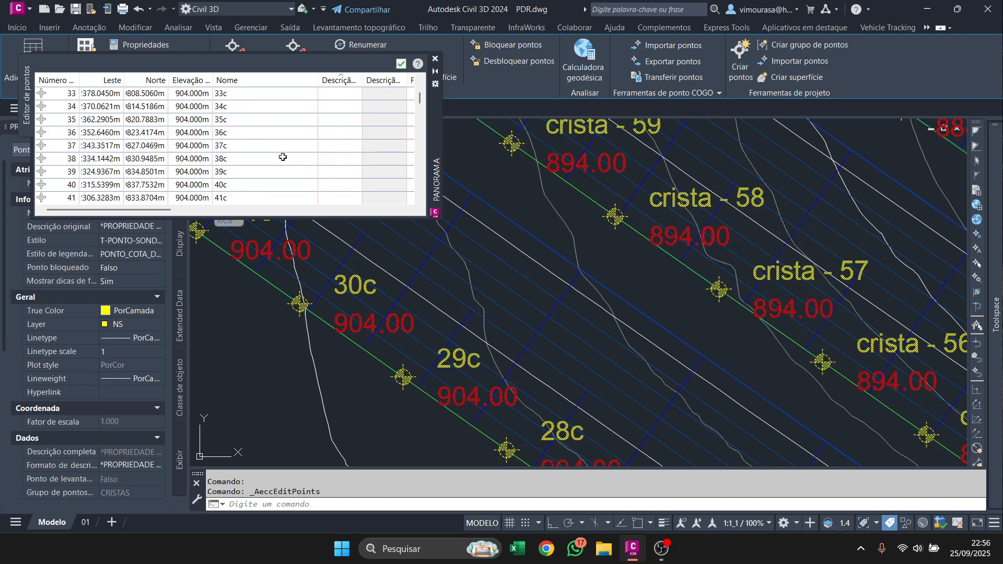
{"action": "scroll", "coordinate": [282, 156], "scroll_direction": "down", "scroll_amount": 3}
{"action": "scroll", "coordinate": [453, 224], "scroll_direction": "down", "scroll_amount": 2}
{"action": "scroll", "coordinate": [500, 374], "scroll_direction": "up", "scroll_amount": 4}
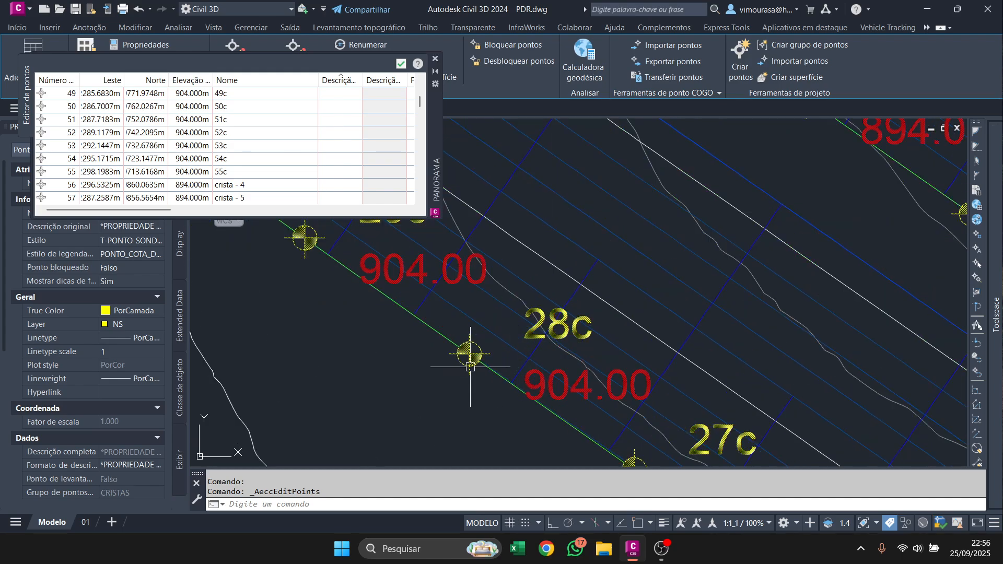
{"action": "scroll", "coordinate": [470, 366], "scroll_direction": "down", "scroll_amount": 4}
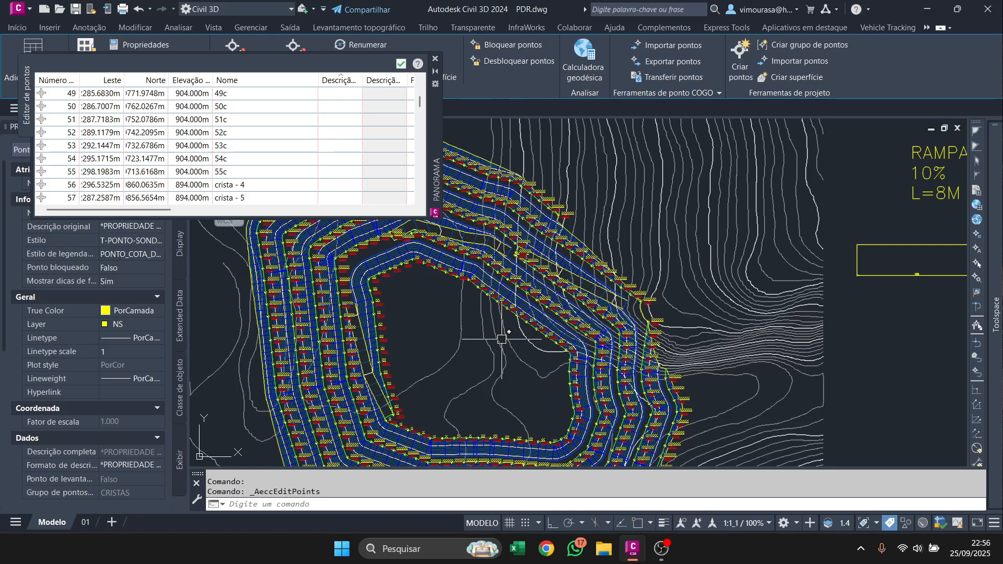
{"action": "key", "text": "Delete"}
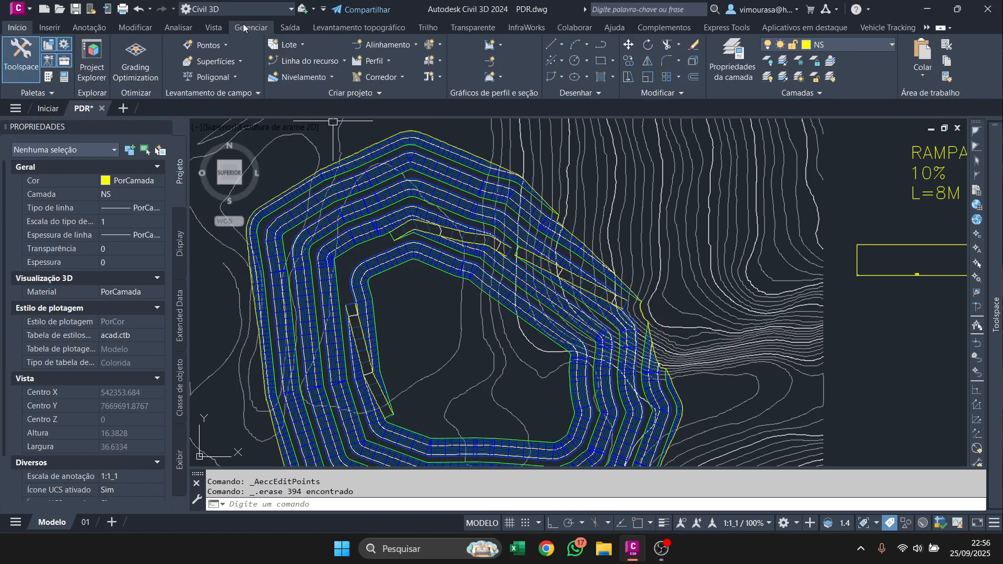
Open the point creation tools and set the description prompt to Nenhum and the point name prompt to Automático.
{"action": "left_click", "coordinate": [208, 45]}
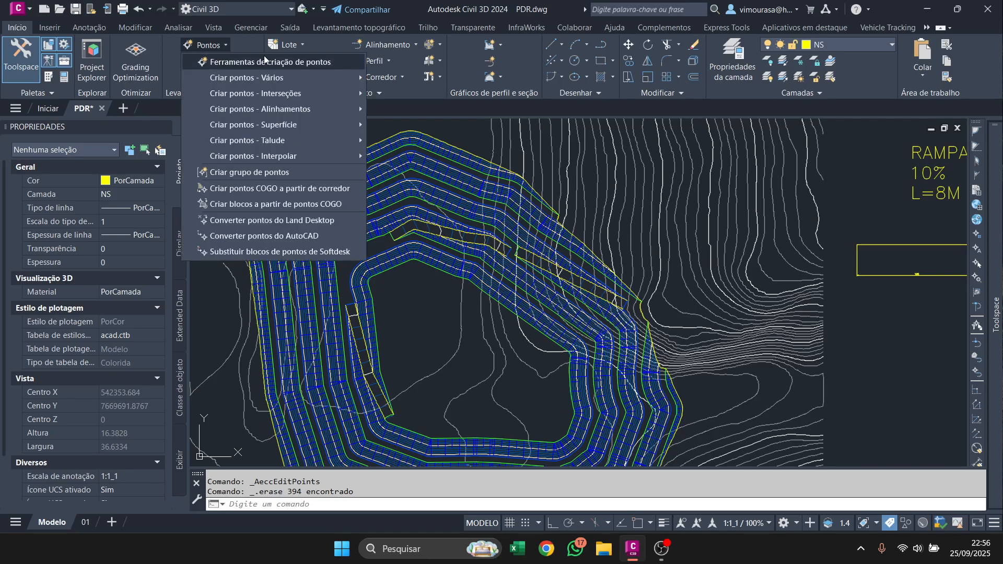
{"action": "left_click", "coordinate": [267, 61]}
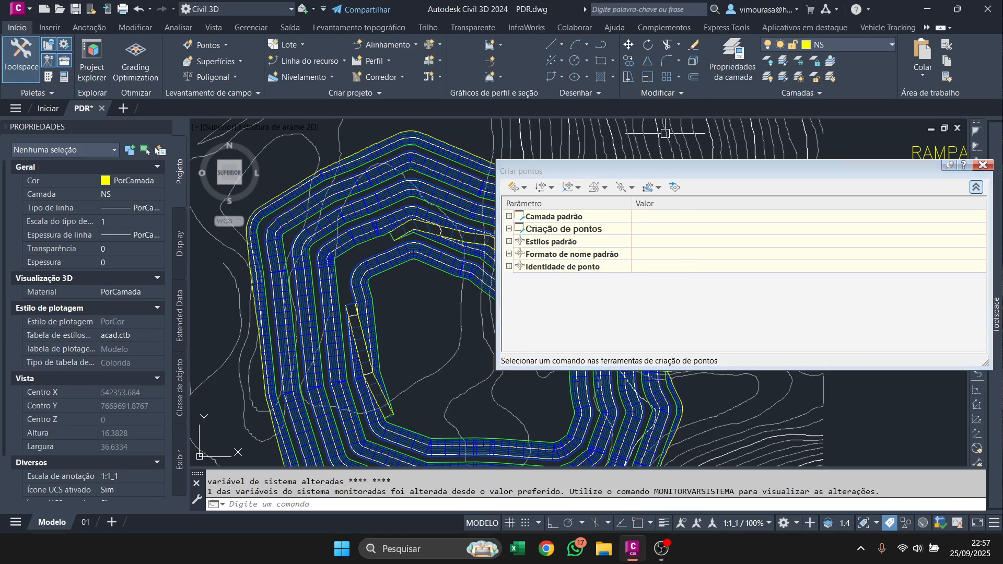
{"action": "mouse_move", "coordinate": [522, 170]}
{"action": "left_mouse_down"}
{"action": "mouse_move", "coordinate": [572, 150]}
{"action": "mouse_move", "coordinate": [691, 129]}
{"action": "left_mouse_up"}
{"action": "left_click", "coordinate": [678, 199]}
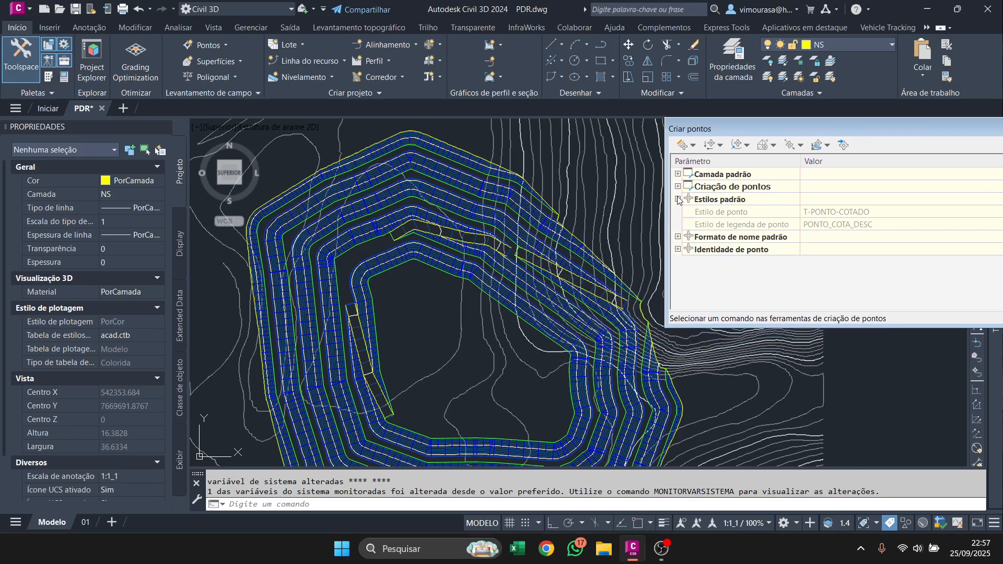
{"action": "left_click", "coordinate": [678, 187]}
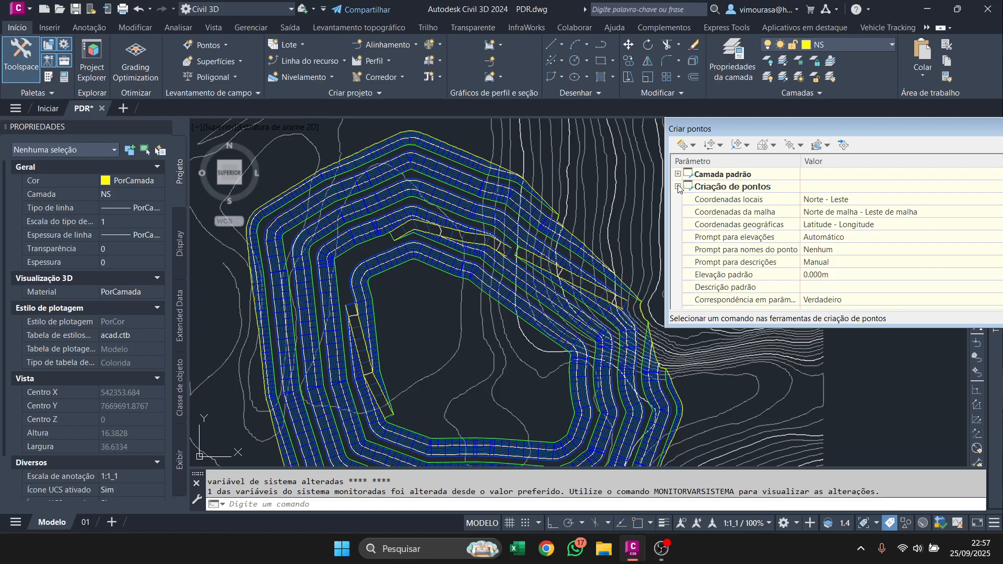
{"action": "left_click", "coordinate": [836, 268]}
{"action": "left_click", "coordinate": [837, 267]}
{"action": "left_click", "coordinate": [838, 308]}
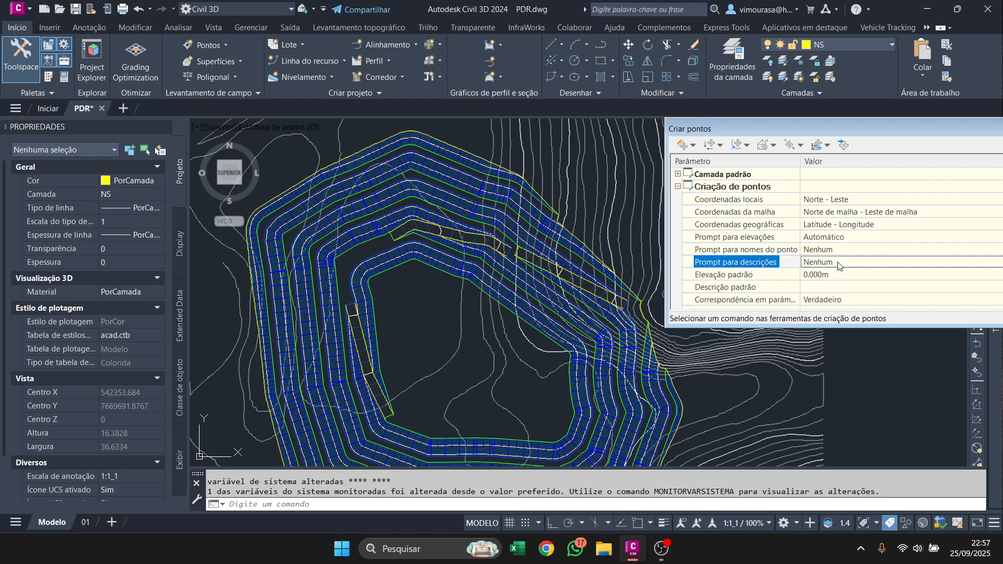
{"action": "left_click", "coordinate": [830, 250]}
{"action": "left_click", "coordinate": [827, 251]}
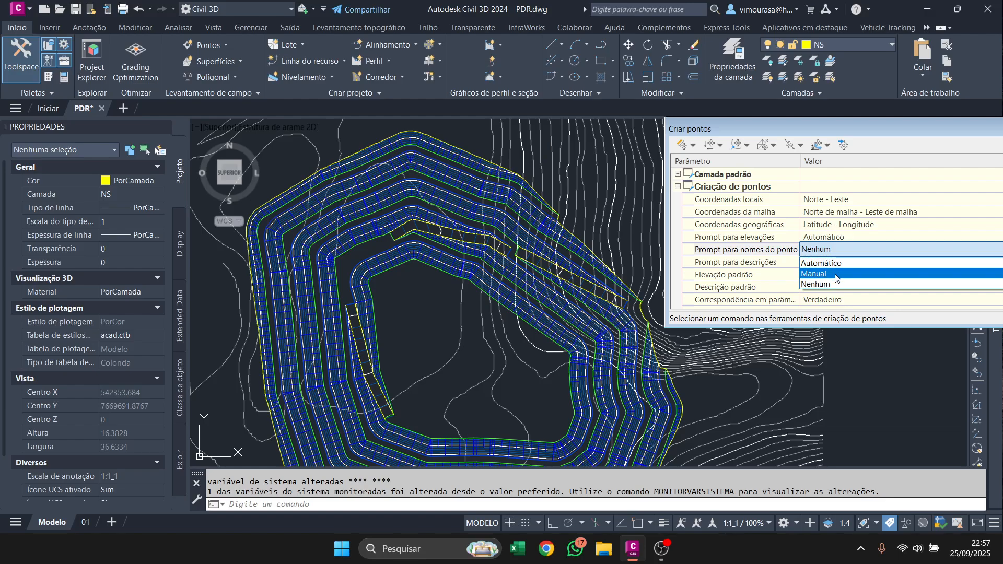
{"action": "left_click", "coordinate": [839, 263]}
Set the option that echoes coordinates to the command line to Falso in the point creation settings.
{"action": "scroll", "coordinate": [836, 287], "scroll_direction": "down", "scroll_amount": 3}
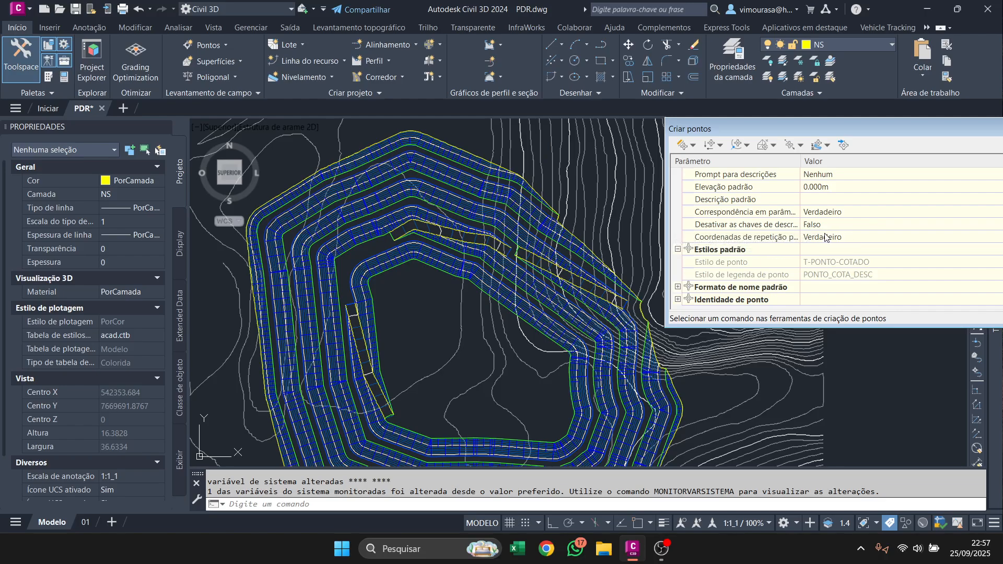
{"action": "left_click", "coordinate": [807, 236]}
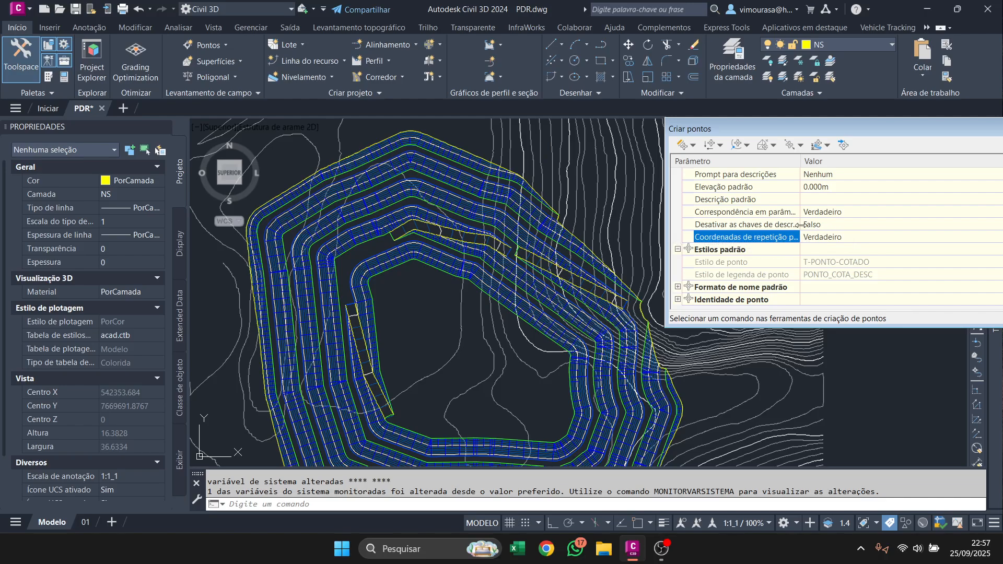
{"action": "left_click_drag", "start_coordinate": [801, 226], "coordinate": [855, 225]}
{"action": "left_click", "coordinate": [882, 237]}
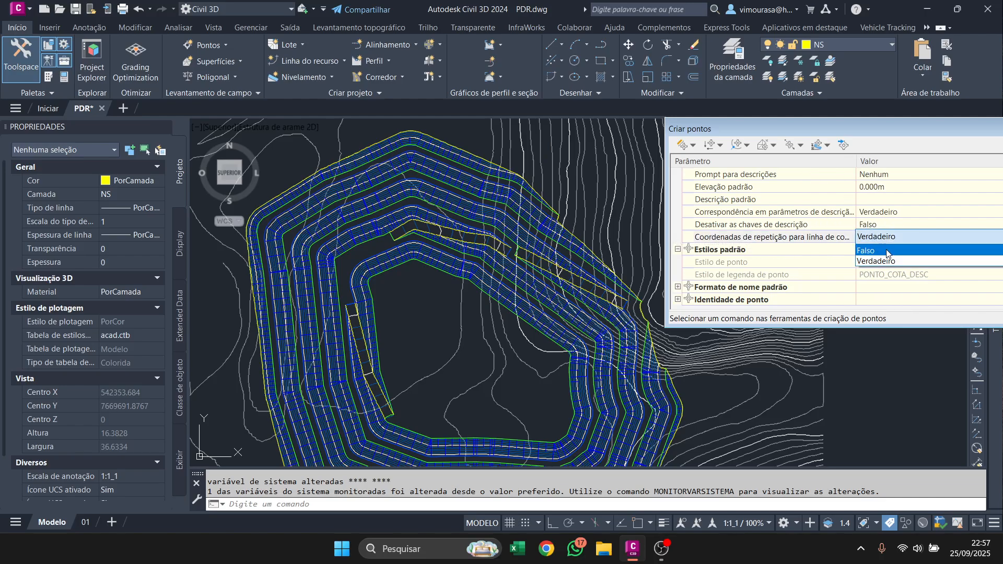
{"action": "left_click", "coordinate": [887, 251]}
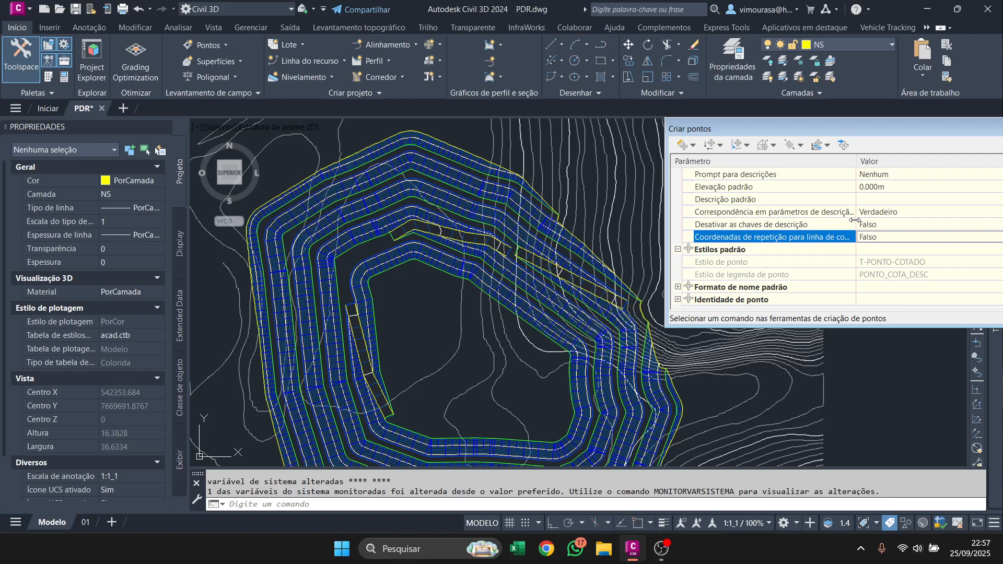
{"action": "left_click_drag", "start_coordinate": [855, 220], "coordinate": [897, 221]}
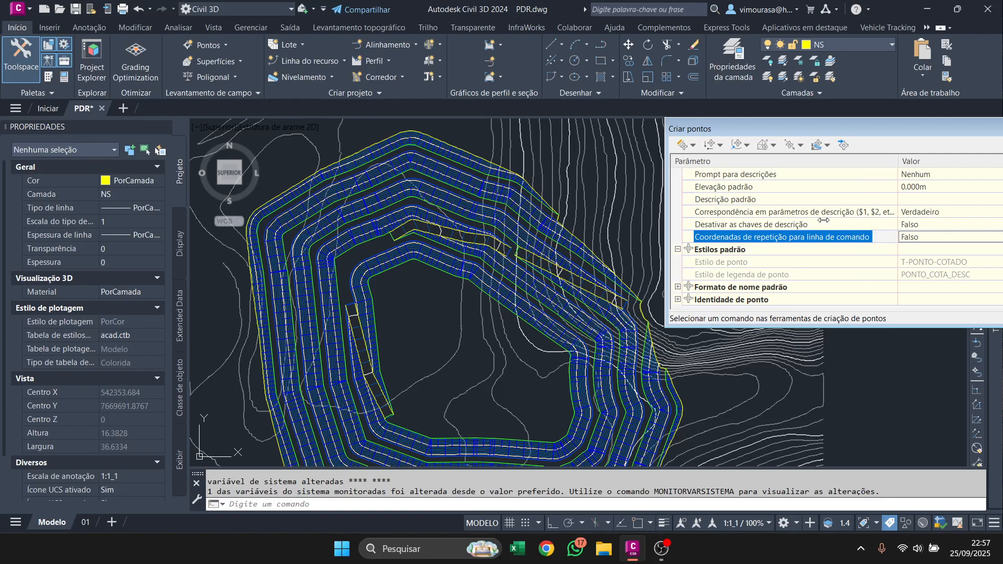
{"action": "mouse_move", "coordinate": [819, 220]}
{"action": "left_mouse_down"}
{"action": "mouse_move", "coordinate": [820, 235]}
{"action": "mouse_move", "coordinate": [853, 236]}
{"action": "mouse_move", "coordinate": [822, 235]}
{"action": "left_mouse_up"}
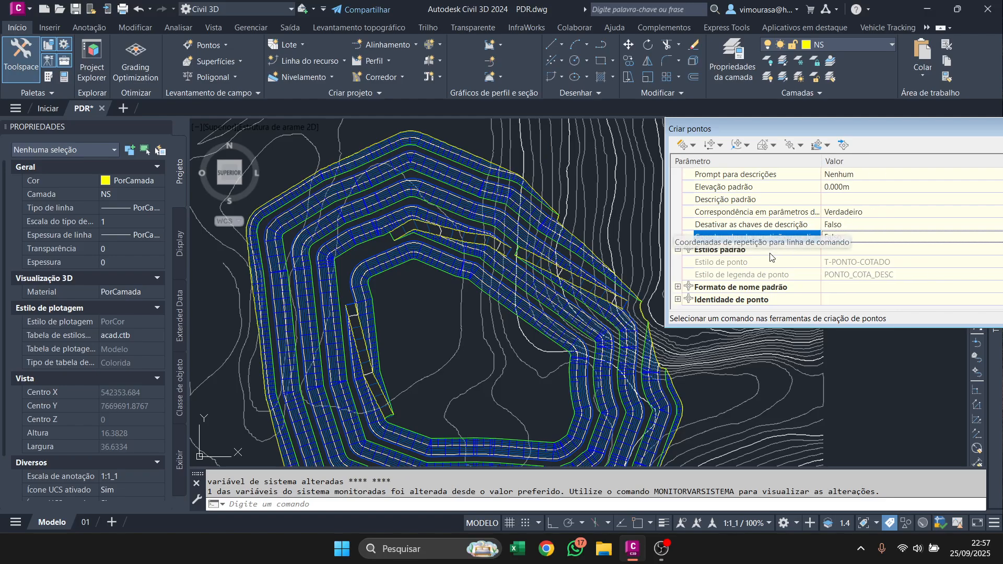
Change the point name template to <[Seguinte contador(CP)]>C with a starting number of 1.
{"action": "left_click", "coordinate": [678, 287]}
{"action": "scroll", "coordinate": [808, 256], "scroll_direction": "down", "scroll_amount": 1}
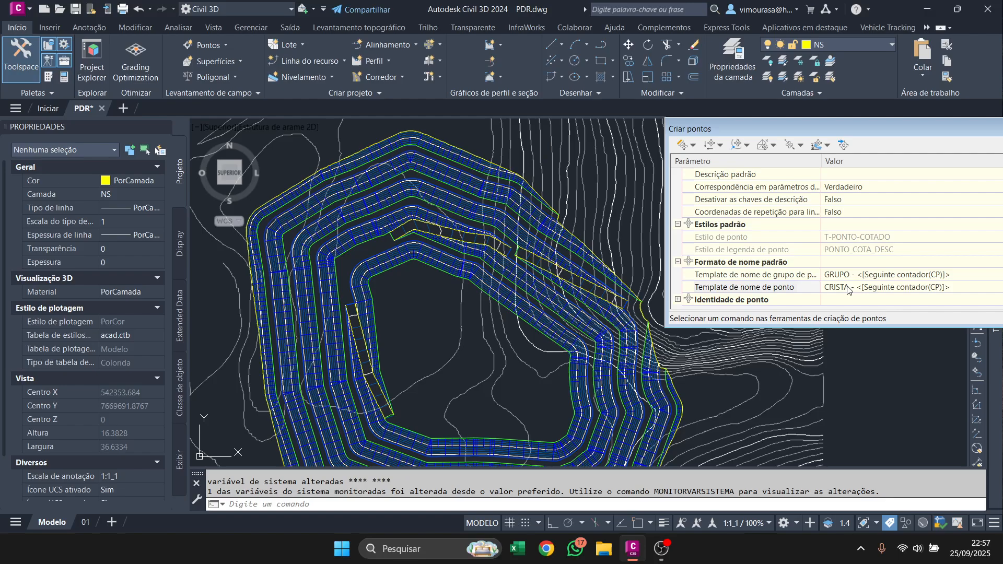
{"action": "left_click", "coordinate": [966, 285]}
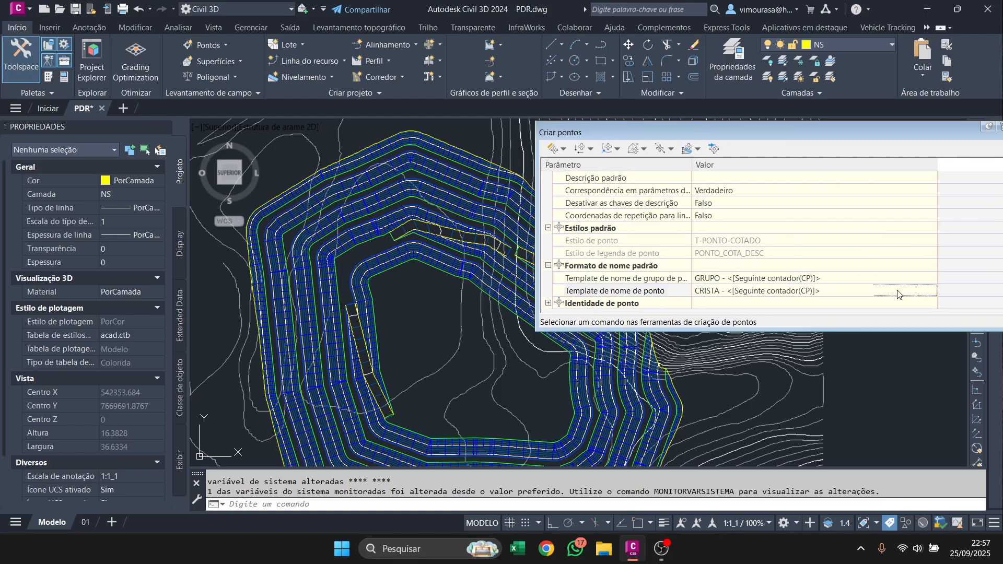
{"action": "left_click", "coordinate": [931, 290]}
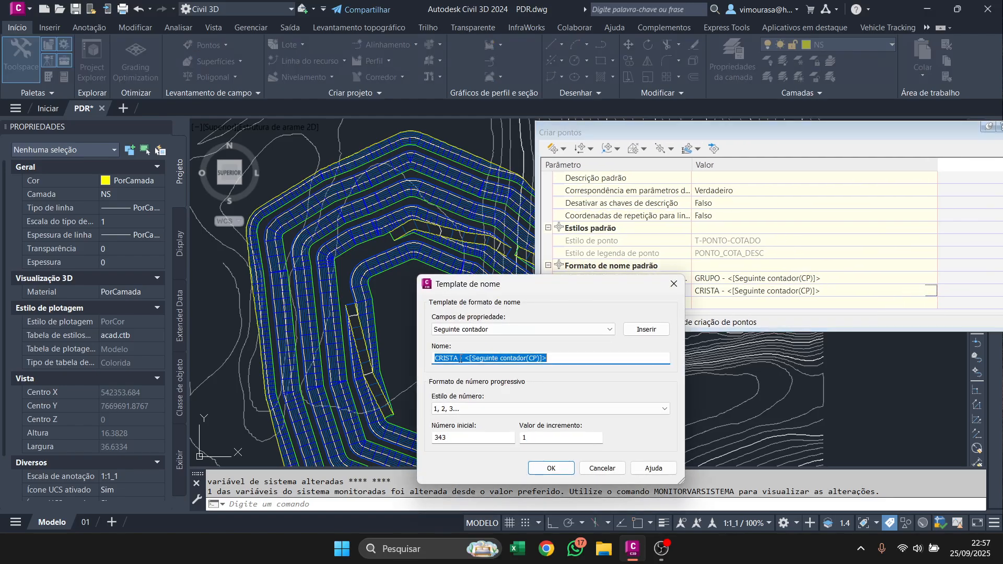
{"action": "left_click_drag", "start_coordinate": [464, 358], "coordinate": [433, 358]}
{"action": "key", "text": "BackSpace"}
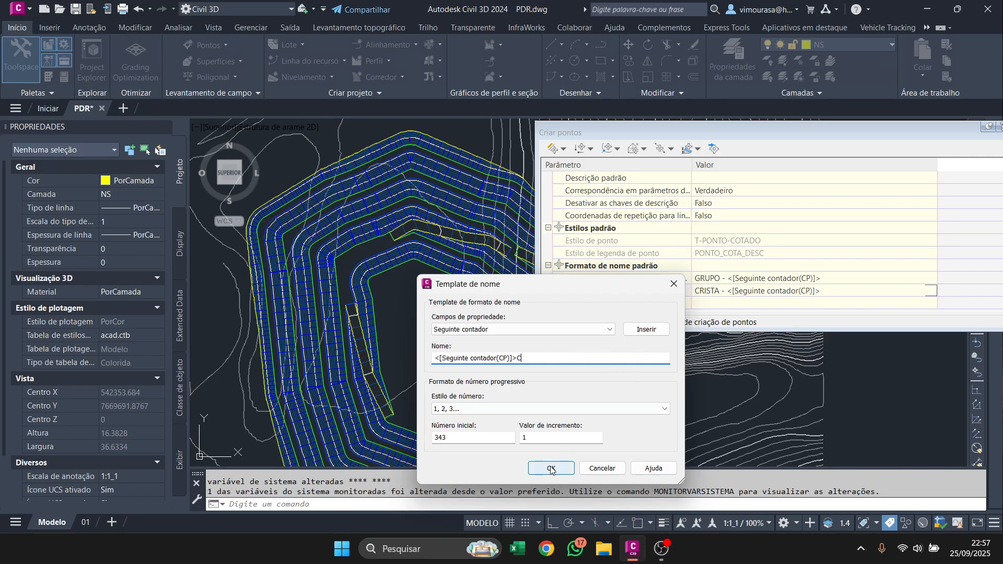
{"action": "double_click", "coordinate": [466, 434]}
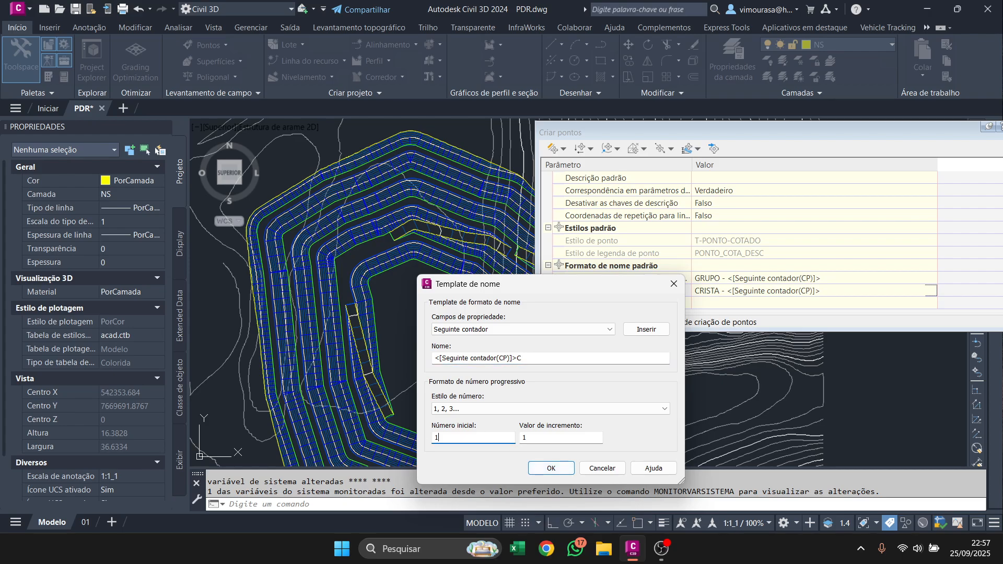
{"action": "type", "text": "1"}
{"action": "left_click", "coordinate": [551, 468]}
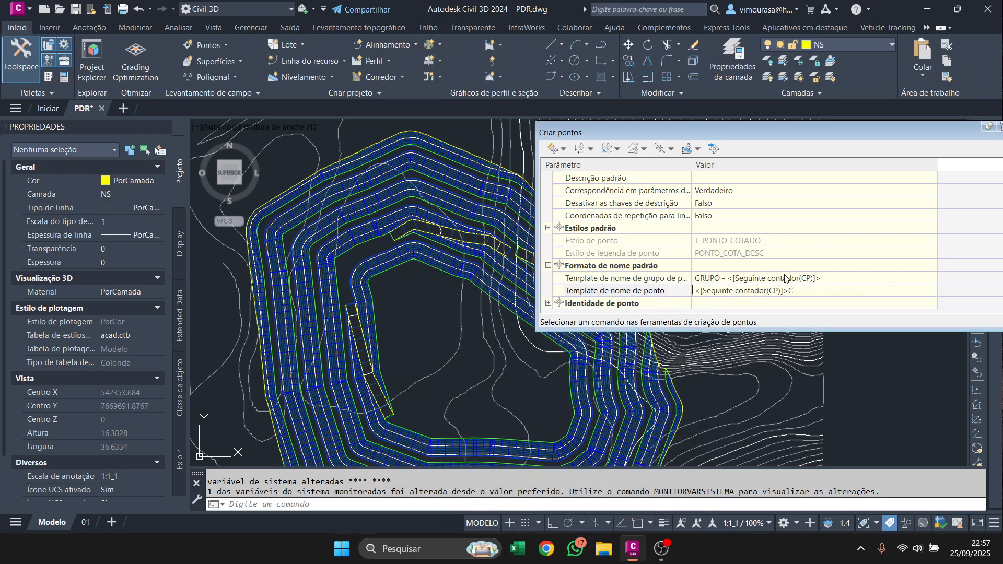
Set the next point number to 1 in the point identity settings.
{"action": "left_click_drag", "start_coordinate": [827, 132], "coordinate": [745, 99]}
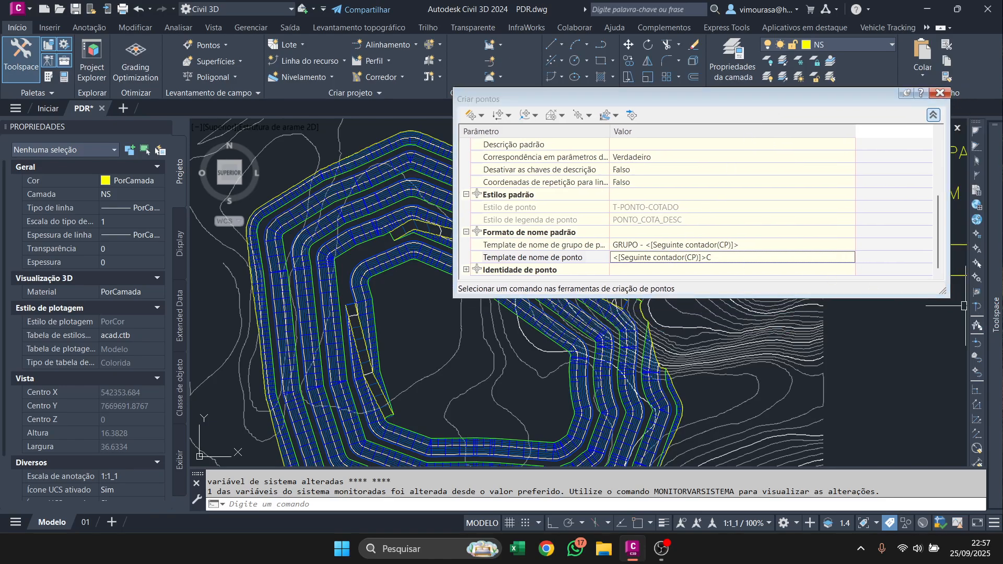
{"action": "left_click", "coordinate": [465, 270]}
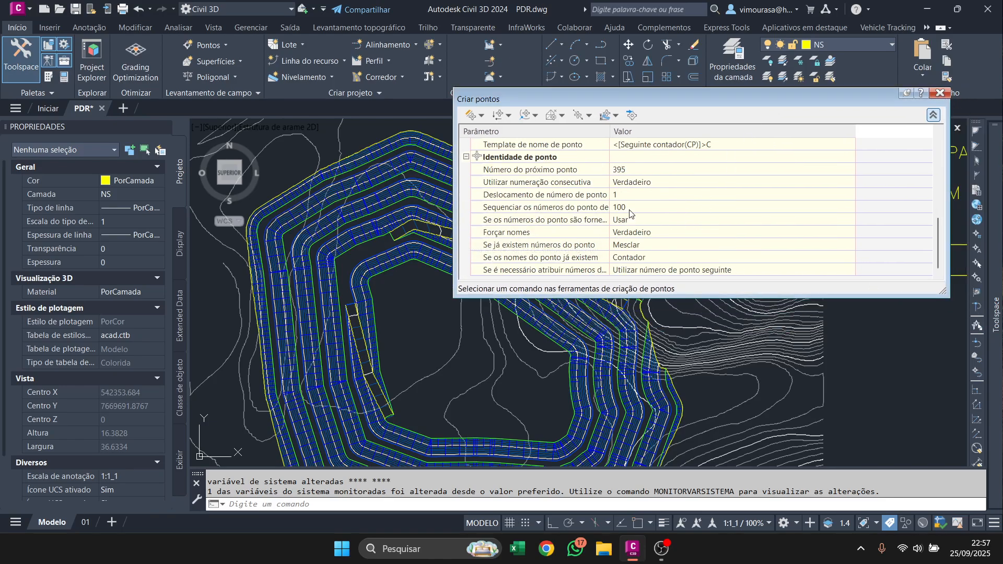
{"action": "left_click", "coordinate": [646, 171]}
{"action": "key", "text": "Return"}
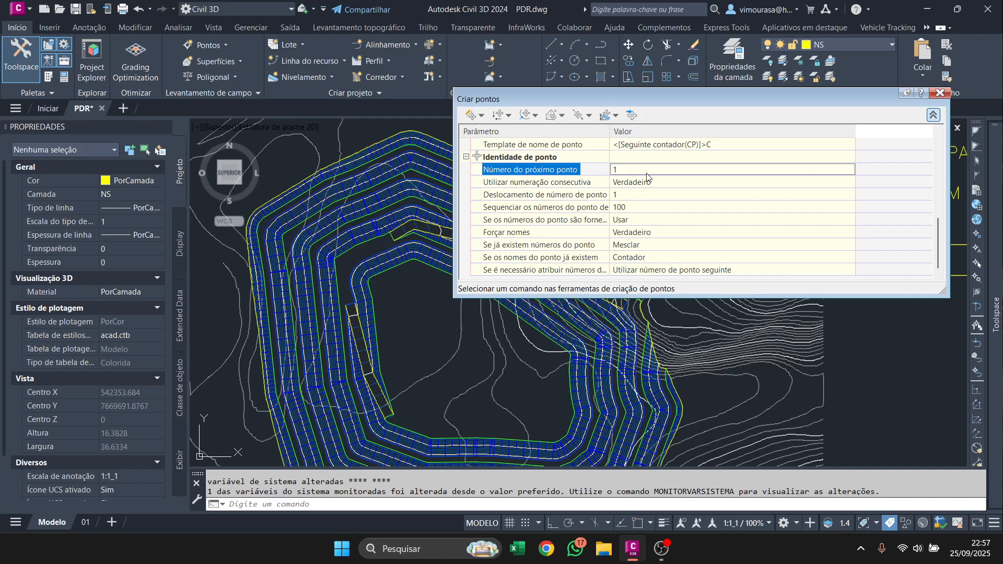
{"action": "scroll", "coordinate": [716, 182], "scroll_direction": "up", "scroll_amount": 3}
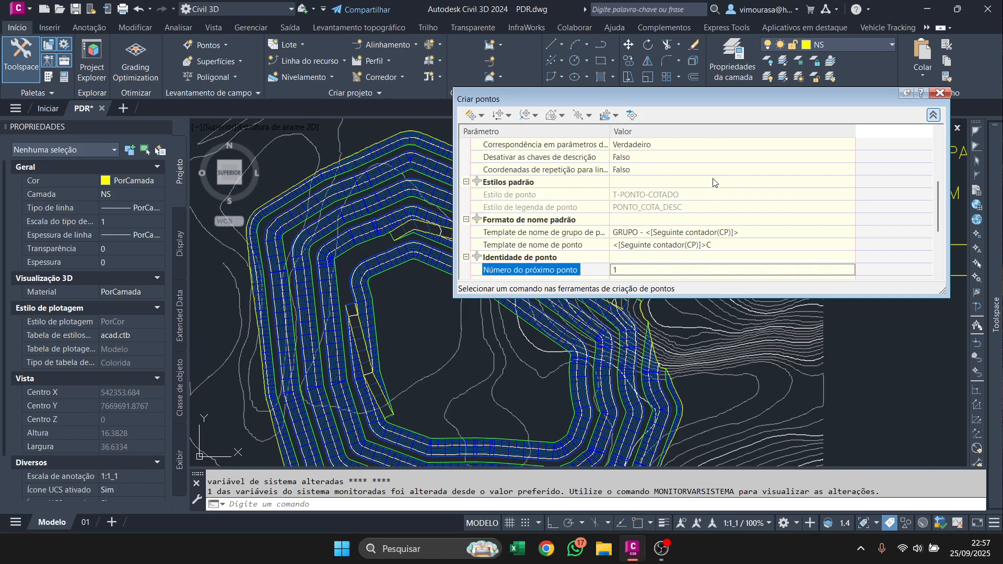
{"action": "scroll", "coordinate": [702, 242], "scroll_direction": "down", "scroll_amount": 3}
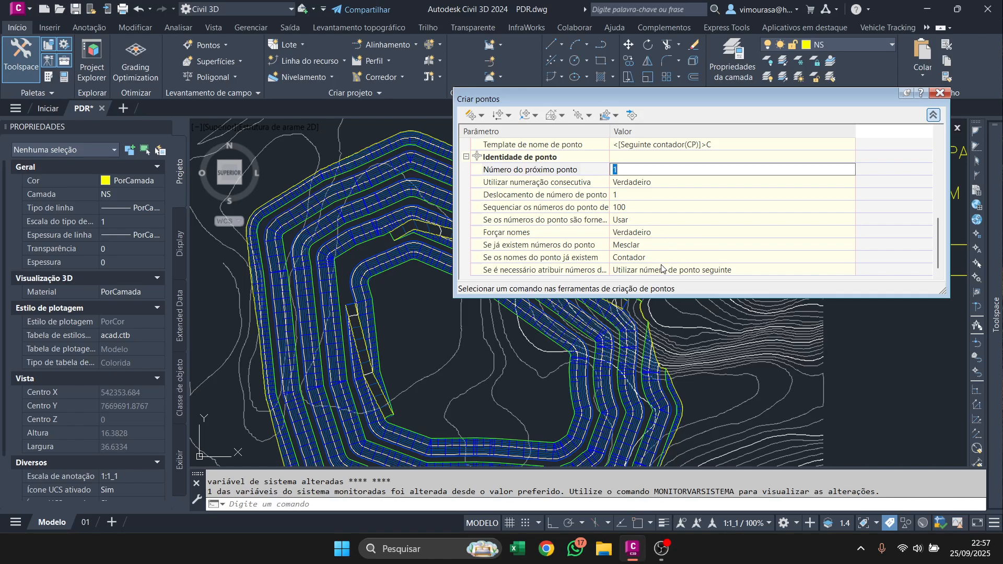
Set Forçar nomes to Falso and make already existing point names resolve with Utilizar templates de nome.
{"action": "left_click", "coordinate": [647, 235]}
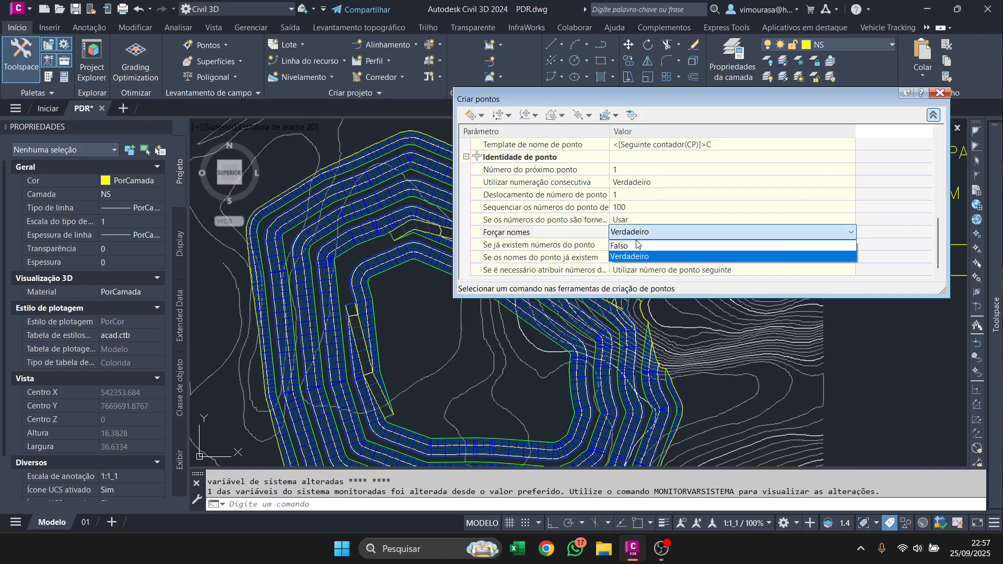
{"action": "left_click", "coordinate": [637, 248]}
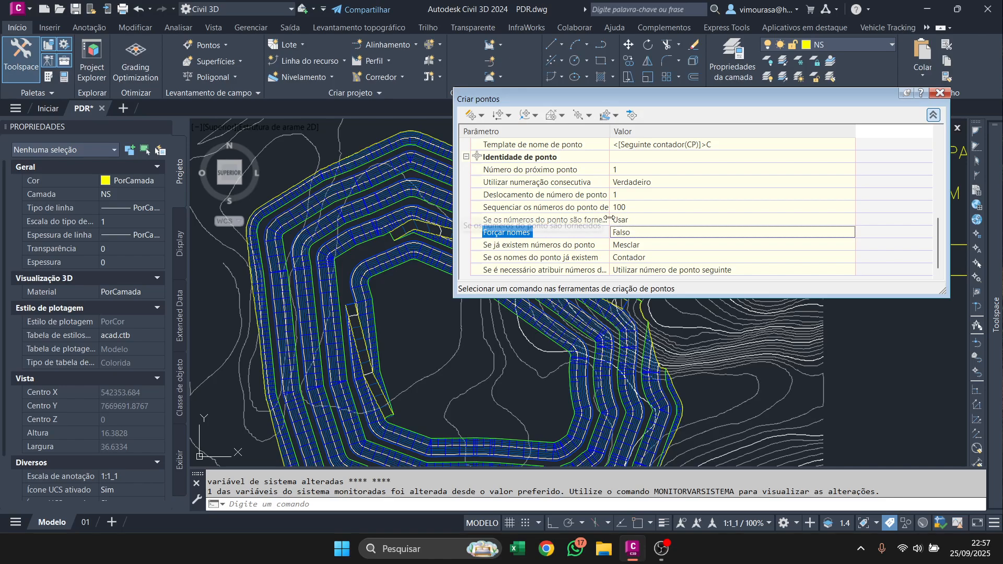
{"action": "left_click_drag", "start_coordinate": [609, 210], "coordinate": [598, 209]}
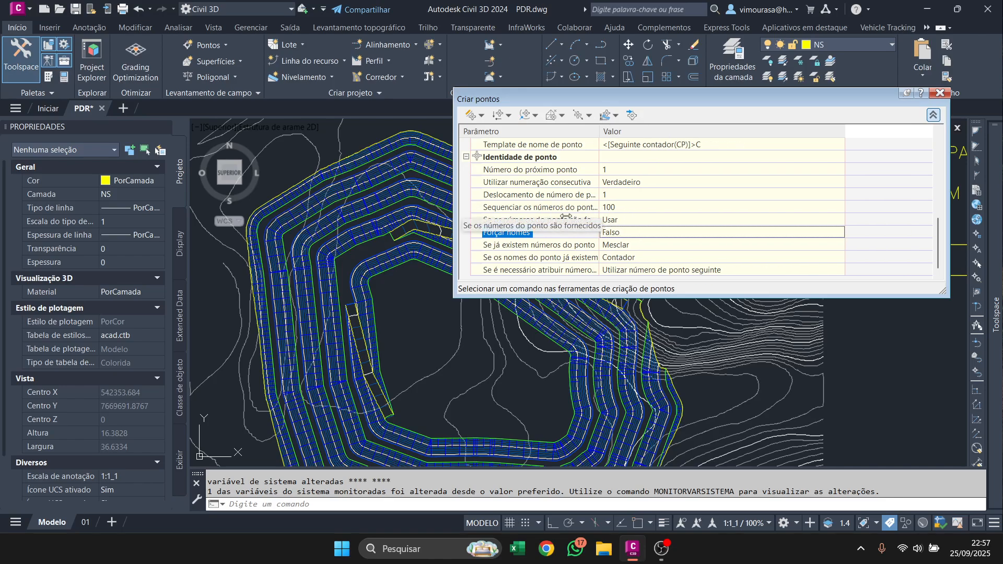
{"action": "left_click", "coordinate": [620, 259]}
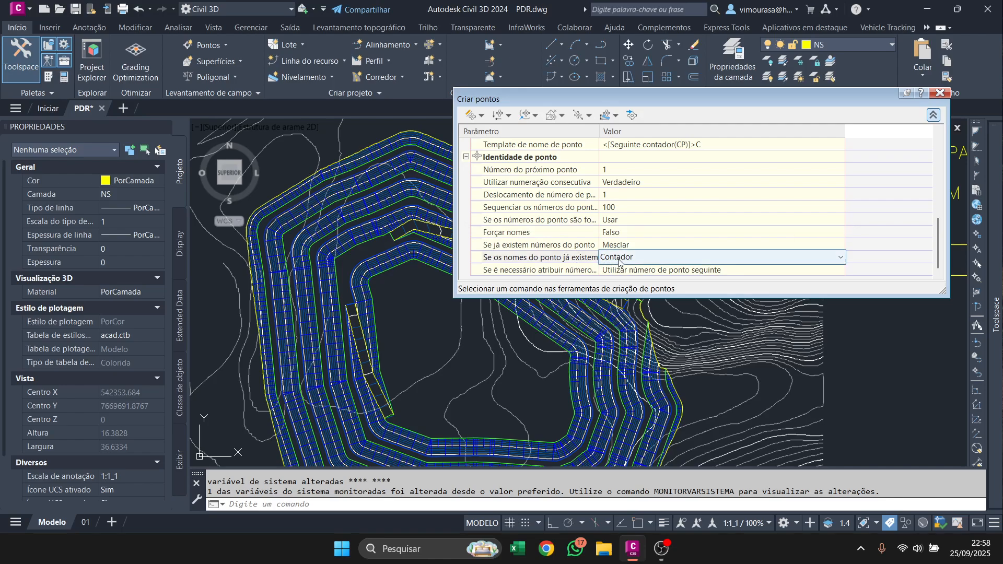
{"action": "left_click", "coordinate": [620, 260]}
{"action": "left_click", "coordinate": [619, 258]}
{"action": "left_click", "coordinate": [622, 258]}
{"action": "left_click", "coordinate": [624, 260]}
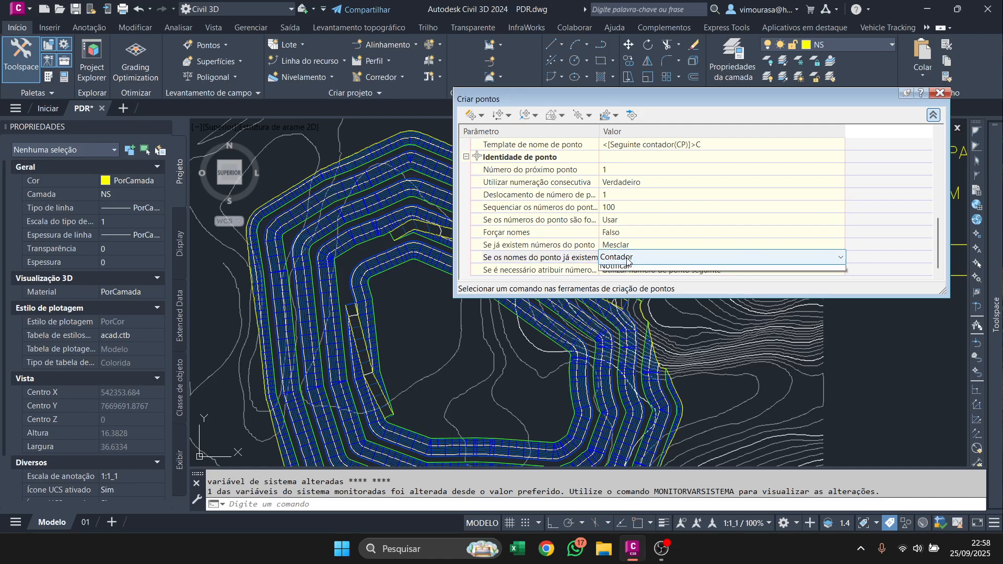
{"action": "left_click", "coordinate": [629, 271]}
{"action": "left_click", "coordinate": [634, 270]}
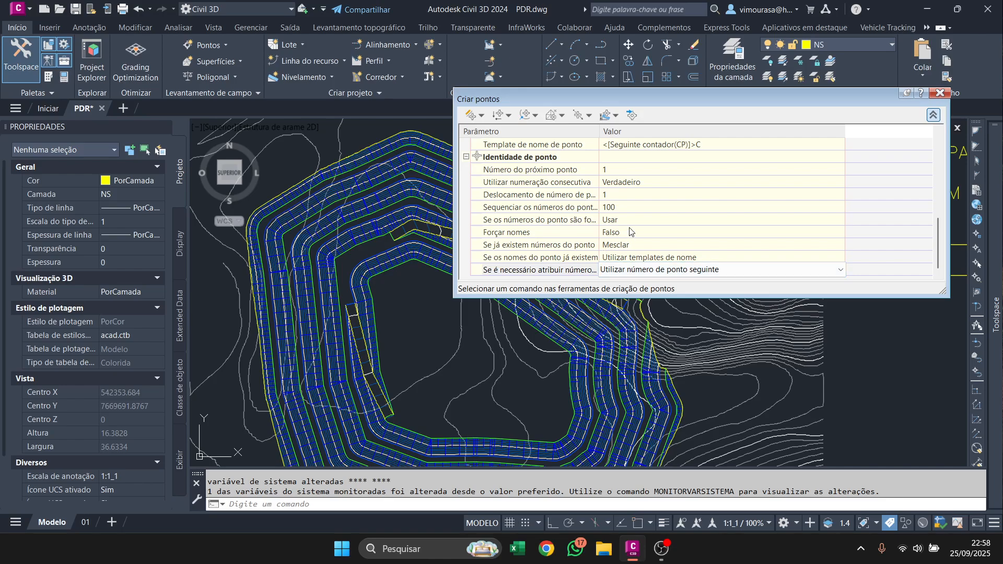
Create points by measuring the innermost crest line over its full length with 0.000 offset and a 10.000 interval.
{"action": "left_click", "coordinate": [471, 115]}
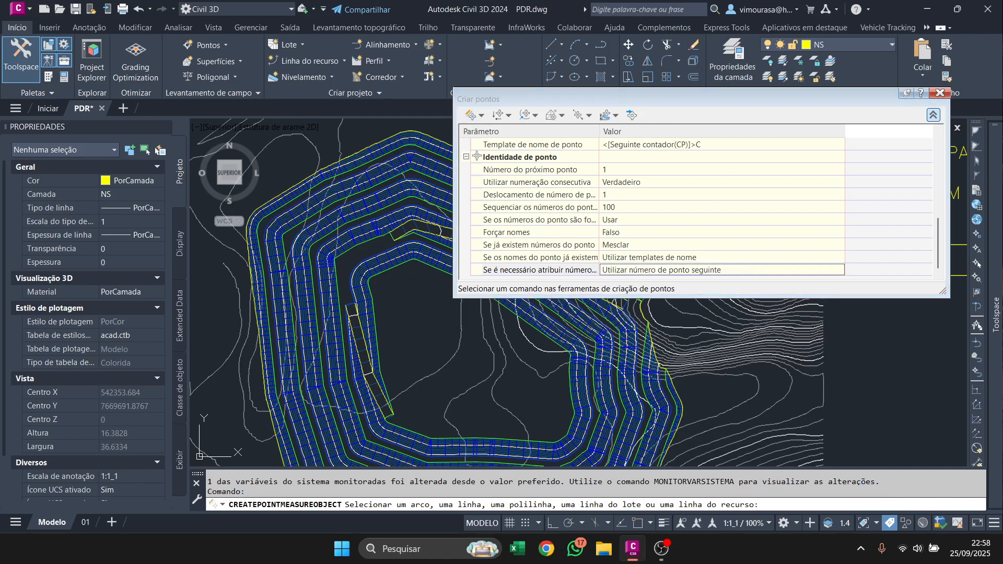
{"action": "scroll", "coordinate": [382, 368], "scroll_direction": "up", "scroll_amount": 2}
{"action": "left_click", "coordinate": [372, 362]}
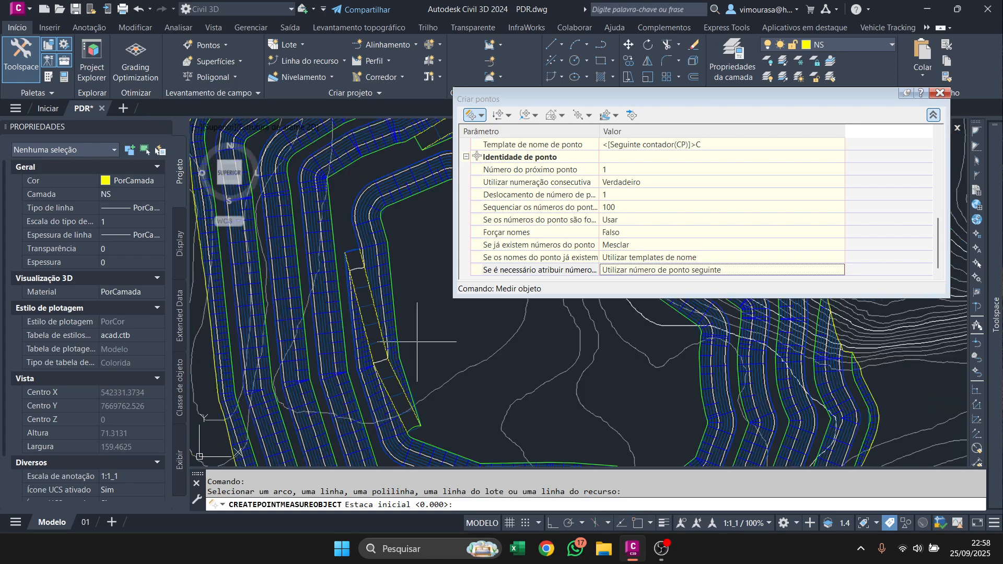
{"action": "key", "text": "Return"}
{"action": "key", "text": "Return"}
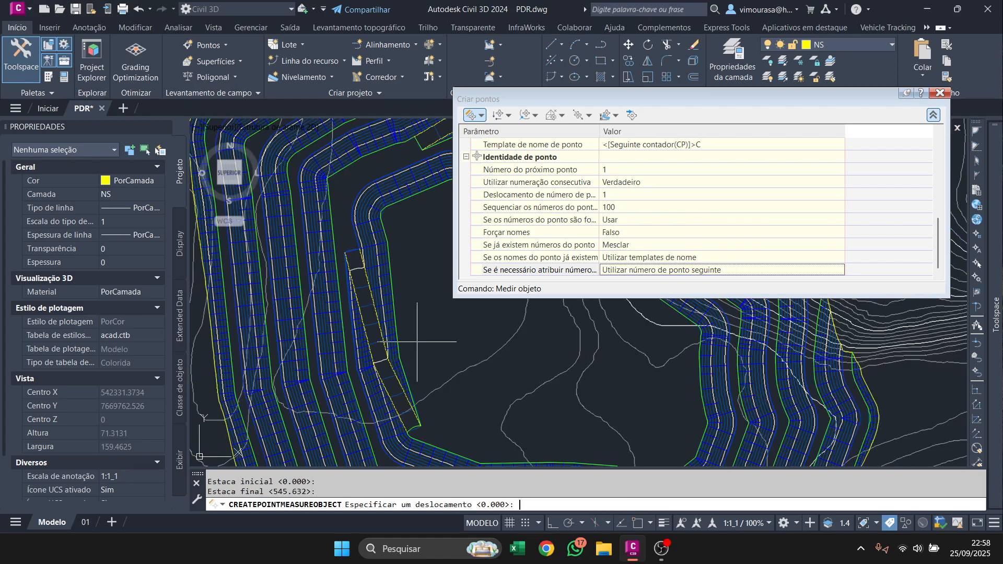
{"action": "key", "text": "Return"}
{"action": "key", "text": "Return"}
Create points along the full second crest line, counting outward, with 0.000 offset and a 10.000 interval.
{"action": "scroll", "coordinate": [425, 460], "scroll_direction": "up", "scroll_amount": 6}
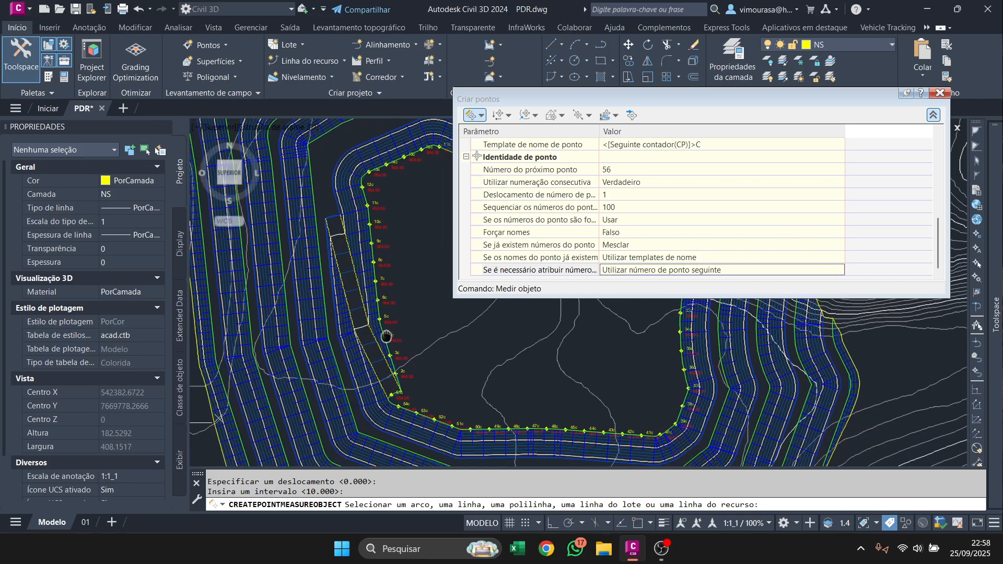
{"action": "left_click", "coordinate": [345, 392]}
{"action": "scroll", "coordinate": [345, 392], "scroll_direction": "down", "scroll_amount": 5}
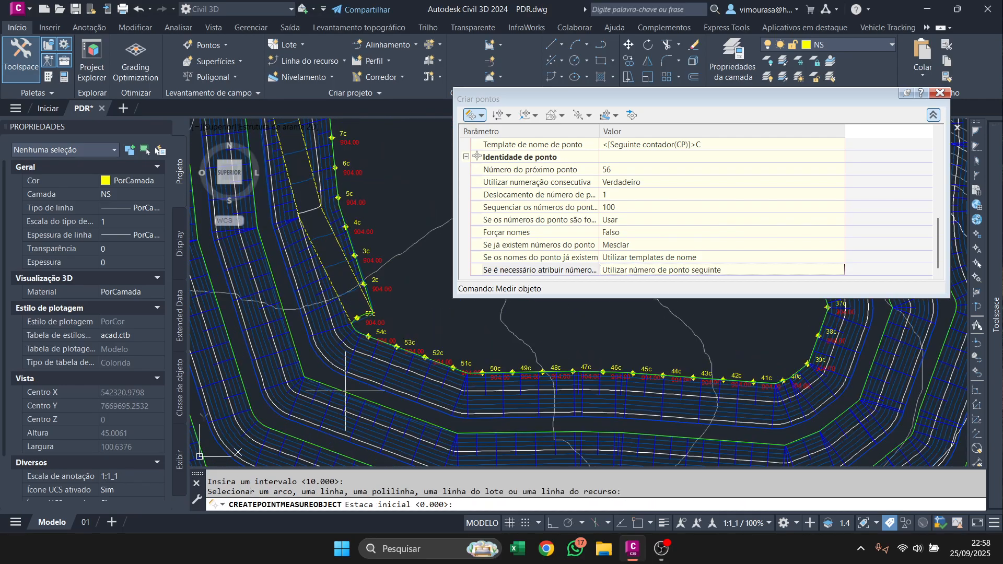
{"action": "key", "text": "Return"}
{"action": "key", "text": "Return"}
{"action": "key", "text": "Return"}
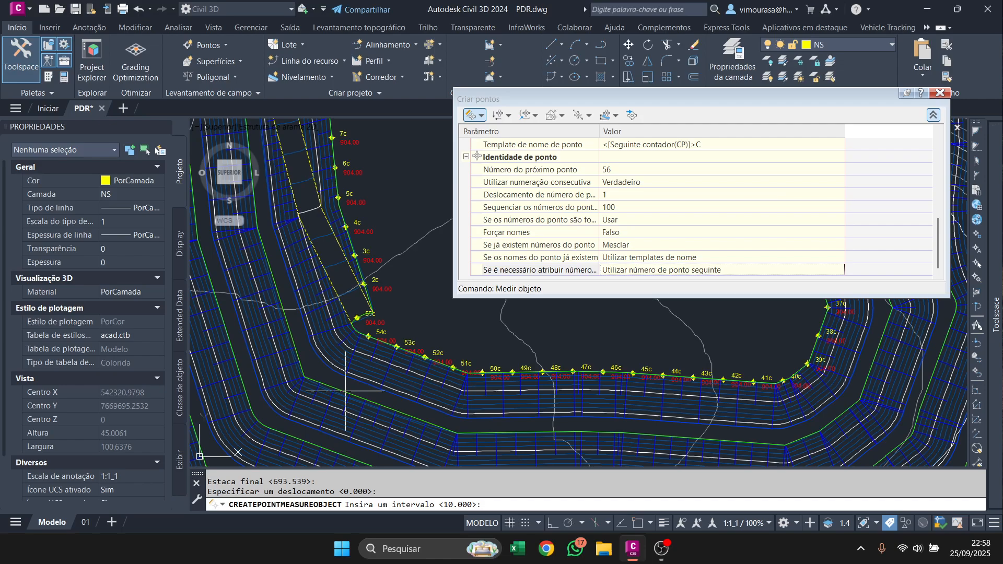
{"action": "key", "text": "Return"}
Create points along the full third crest line, counting outward, with 0.000 offset and a 10.000 interval.
{"action": "scroll", "coordinate": [345, 392], "scroll_direction": "up", "scroll_amount": 6}
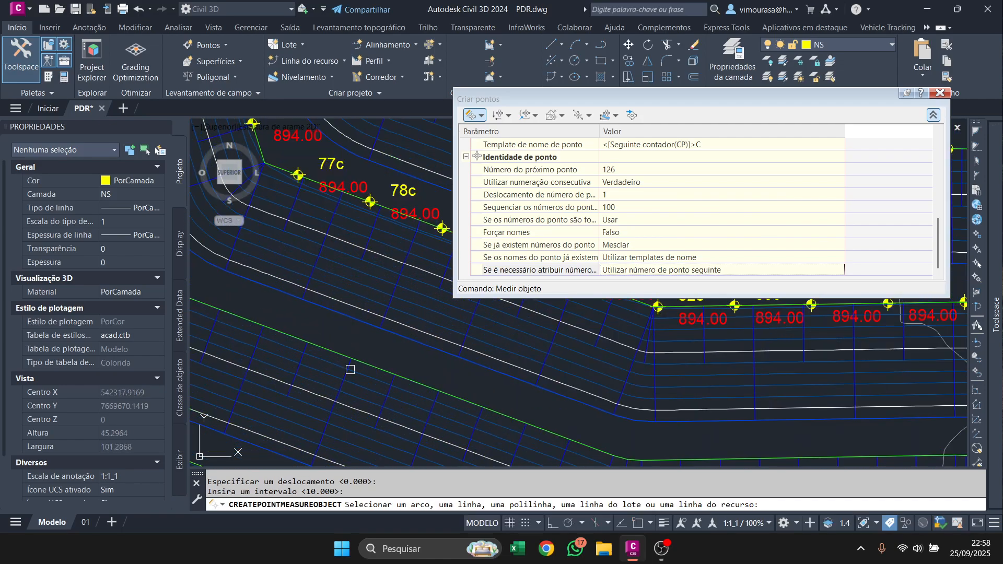
{"action": "left_click", "coordinate": [362, 361]}
{"action": "key", "text": "Return"}
{"action": "key", "text": "Return"}
{"action": "key", "text": "Return"}
{"action": "key", "text": "Return"}
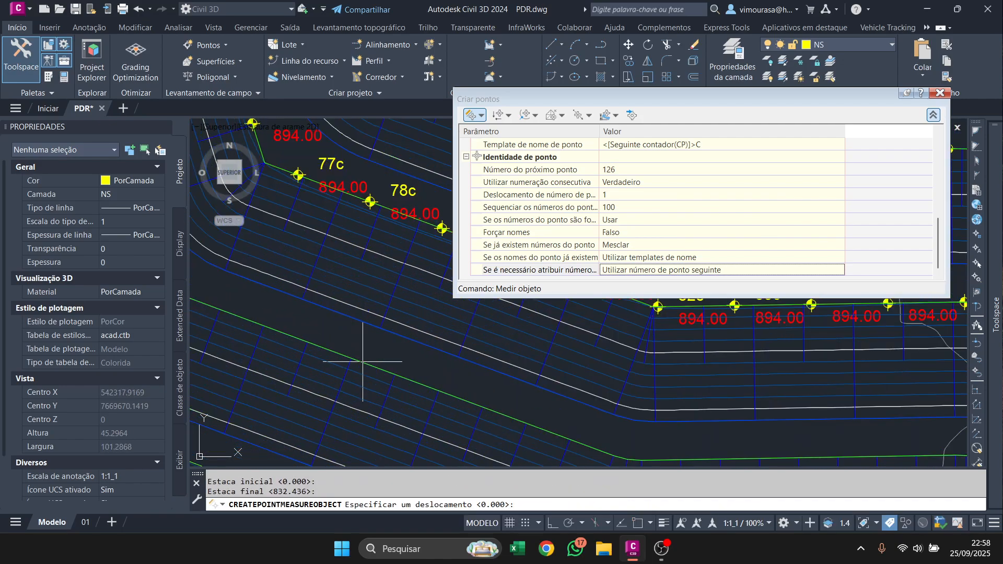
{"action": "scroll", "coordinate": [384, 335], "scroll_direction": "down", "scroll_amount": 3}
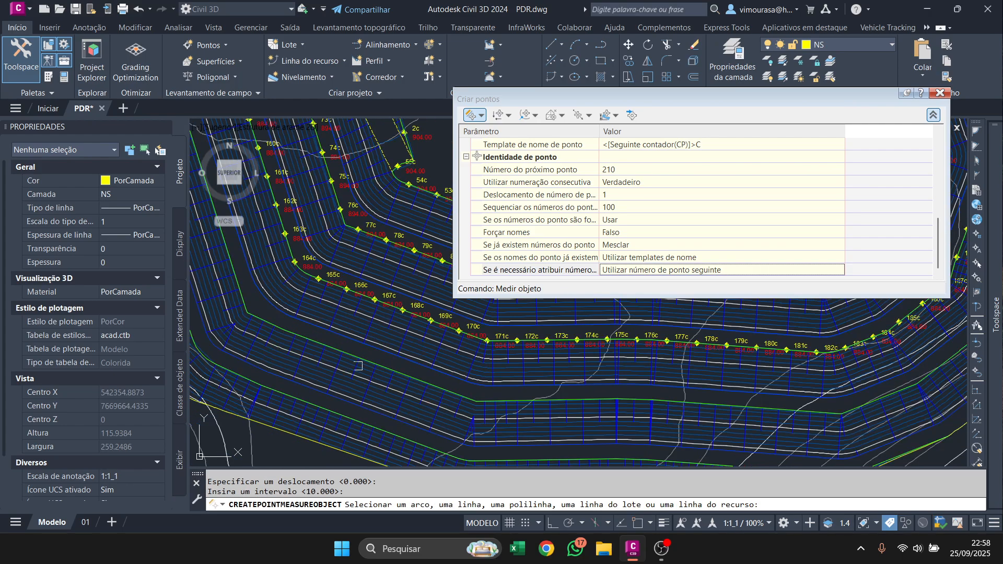
Create points along the full fourth crest line, counting outward, with 0.000 offset and a 10.000 interval.
{"action": "scroll", "coordinate": [369, 356], "scroll_direction": "up", "scroll_amount": 3}
{"action": "left_click", "coordinate": [369, 355]}
{"action": "key", "text": "Return"}
{"action": "key", "text": "Return"}
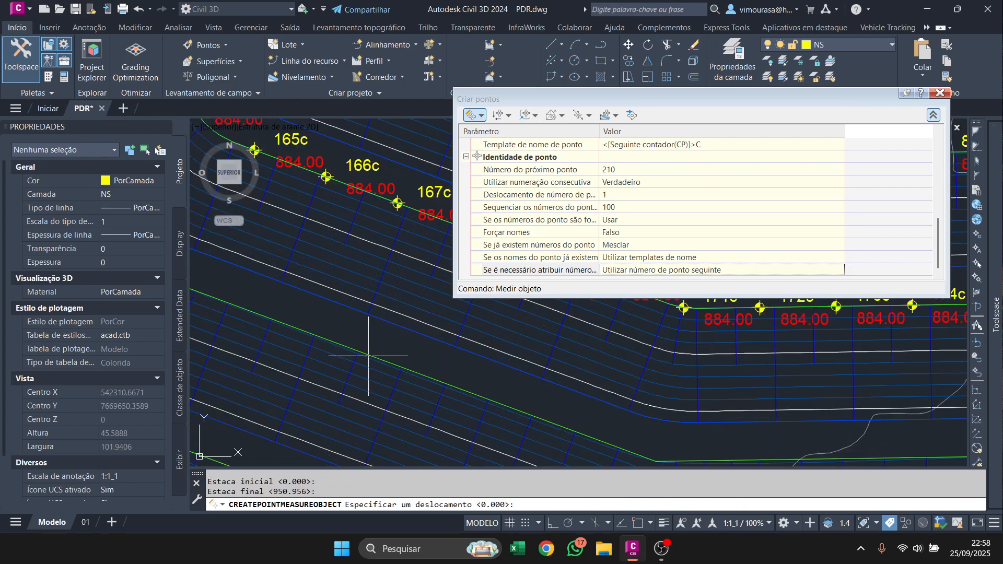
{"action": "key", "text": "Return"}
Create points along the full outermost crest line with 0.000 offset and a 10.000 interval, and end the measuring command.
{"action": "key", "text": "Return"}
{"action": "scroll", "coordinate": [382, 366], "scroll_direction": "down", "scroll_amount": 3}
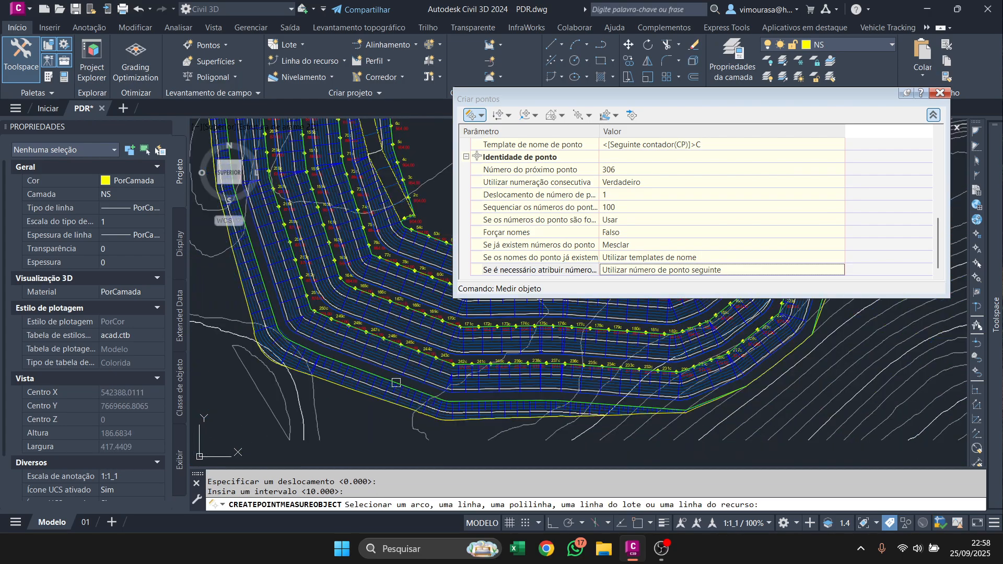
{"action": "scroll", "coordinate": [397, 376], "scroll_direction": "up", "scroll_amount": 3}
{"action": "left_click", "coordinate": [401, 375]}
{"action": "key", "text": "Return"}
{"action": "key", "text": "Return"}
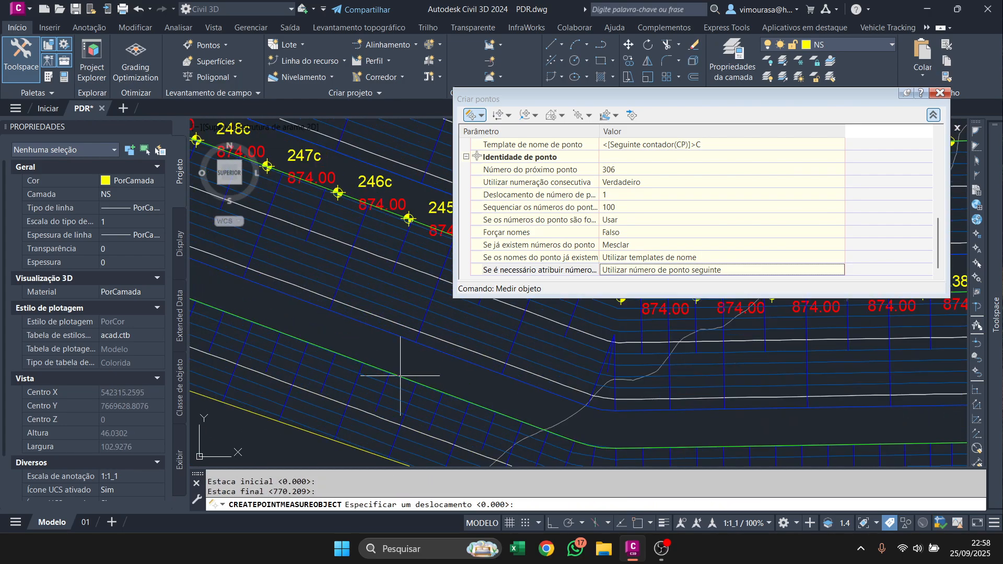
{"action": "key", "text": "Return"}
{"action": "key", "text": "Return"}
{"action": "scroll", "coordinate": [400, 375], "scroll_direction": "down", "scroll_amount": 4}
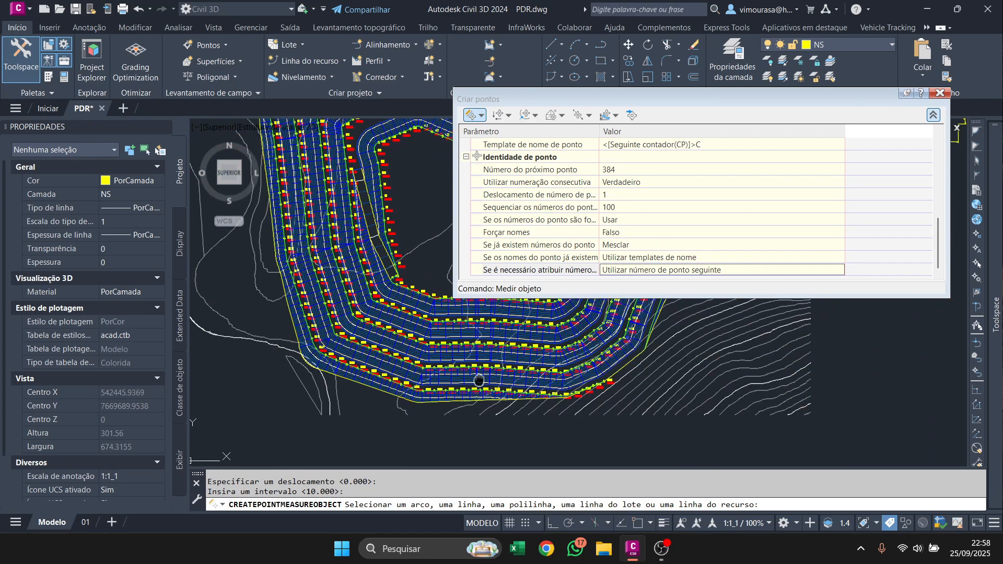
{"action": "scroll", "coordinate": [477, 360], "scroll_direction": "up", "scroll_amount": 4}
{"action": "key", "text": "Escape"}
{"action": "key", "text": "Escape"}
Examine the labels of the new crest points and the original description of point 181c.
{"action": "scroll", "coordinate": [477, 360], "scroll_direction": "up", "scroll_amount": 2}
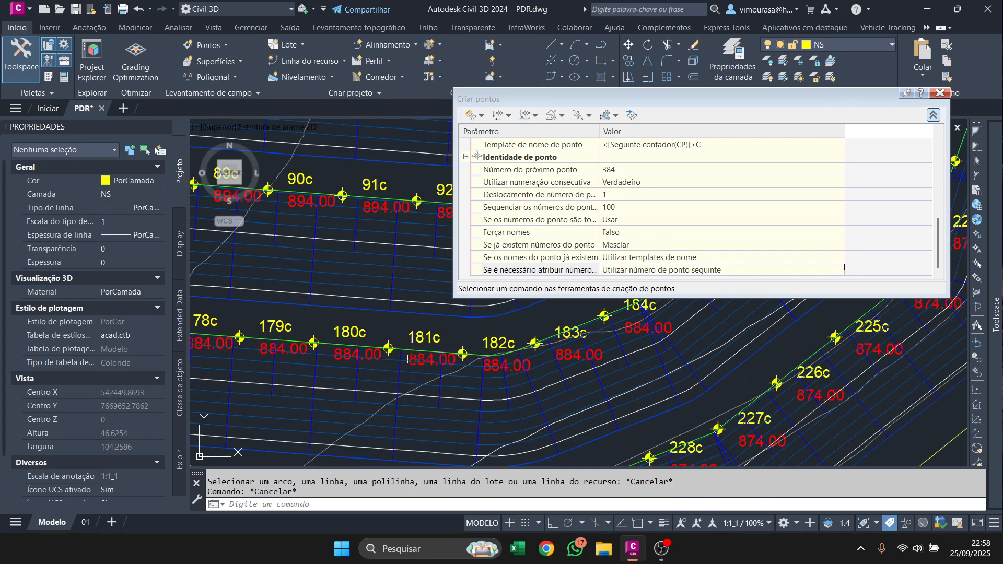
{"action": "left_click", "coordinate": [411, 337]}
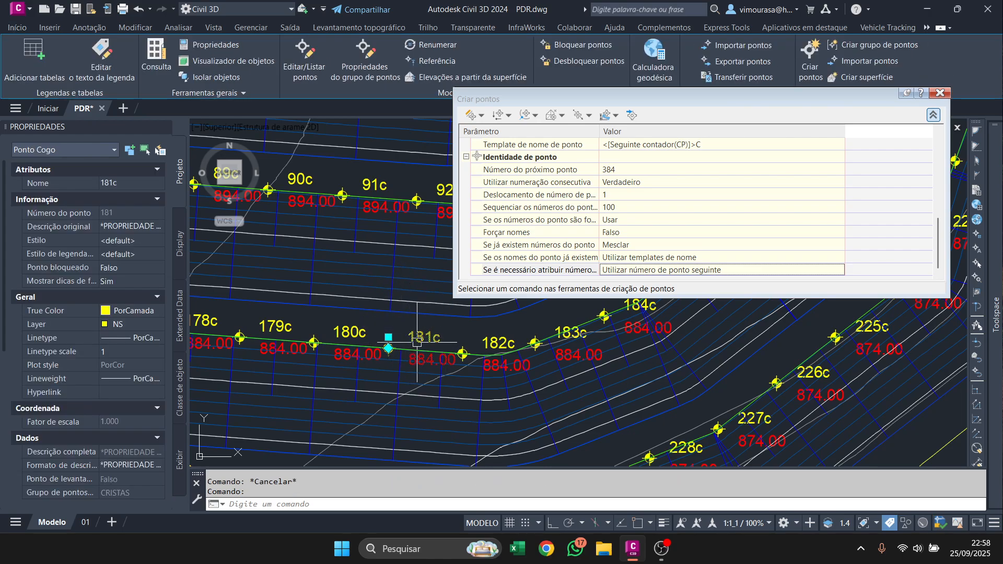
{"action": "scroll", "coordinate": [433, 349], "scroll_direction": "up", "scroll_amount": 4}
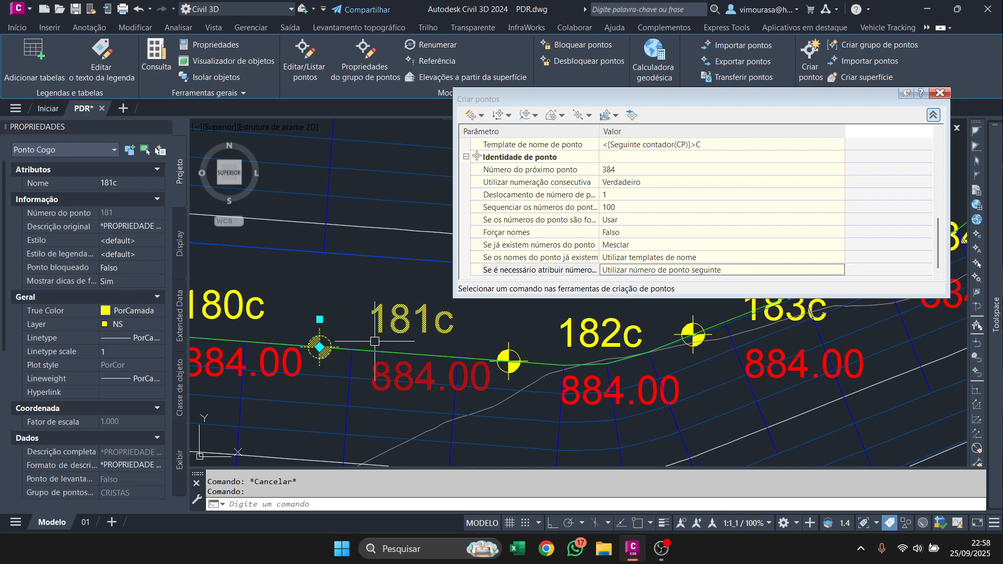
{"action": "scroll", "coordinate": [436, 324], "scroll_direction": "up", "scroll_amount": 4}
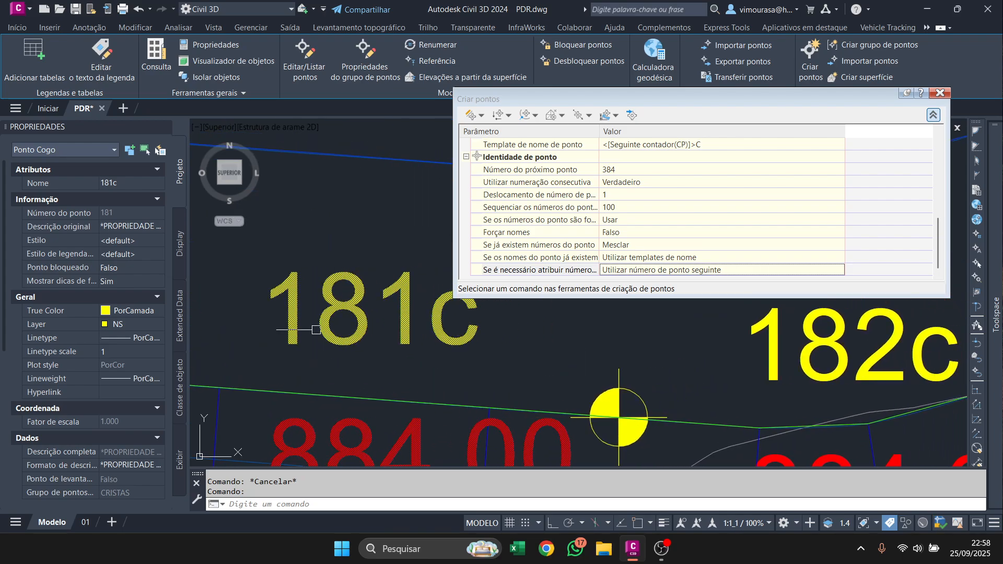
{"action": "scroll", "coordinate": [408, 344], "scroll_direction": "down", "scroll_amount": 4}
{"action": "scroll", "coordinate": [402, 339], "scroll_direction": "down", "scroll_amount": 4}
{"action": "middle_click_drag", "start_coordinate": [361, 336], "coordinate": [499, 412]}
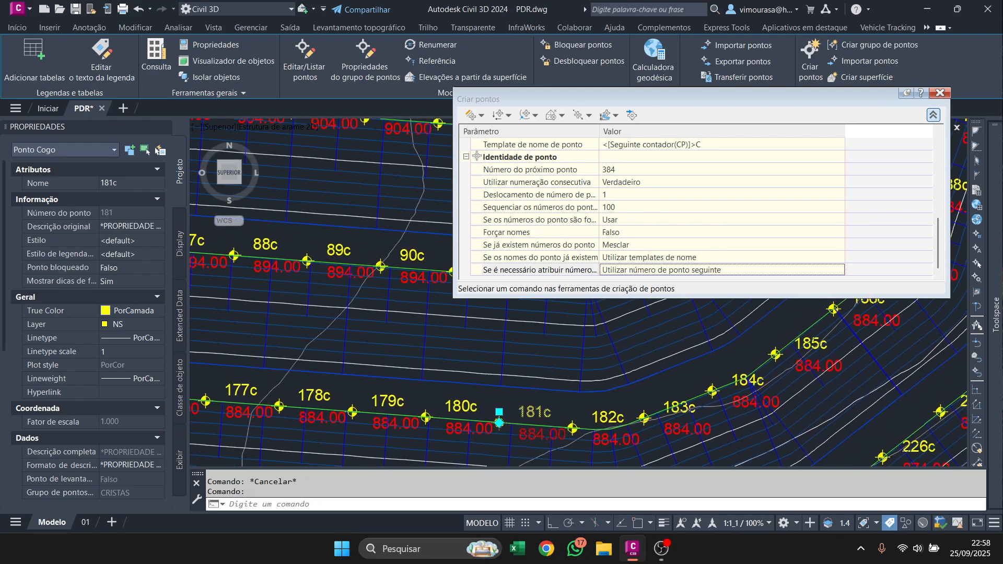
{"action": "middle_click_drag", "start_coordinate": [372, 313], "coordinate": [348, 464]}
{"action": "scroll", "coordinate": [352, 263], "scroll_direction": "up", "scroll_amount": 2}
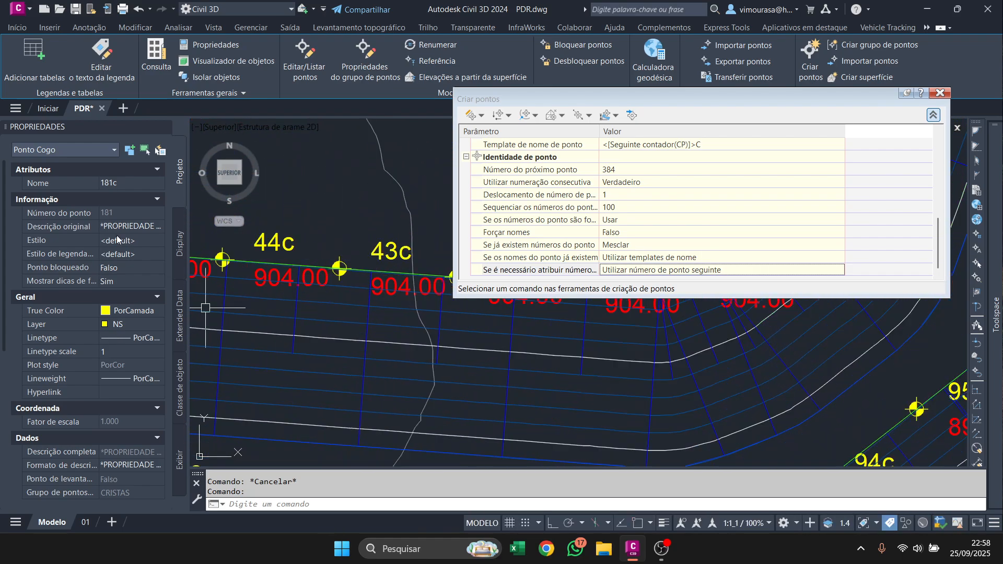
{"action": "left_click", "coordinate": [145, 225]}
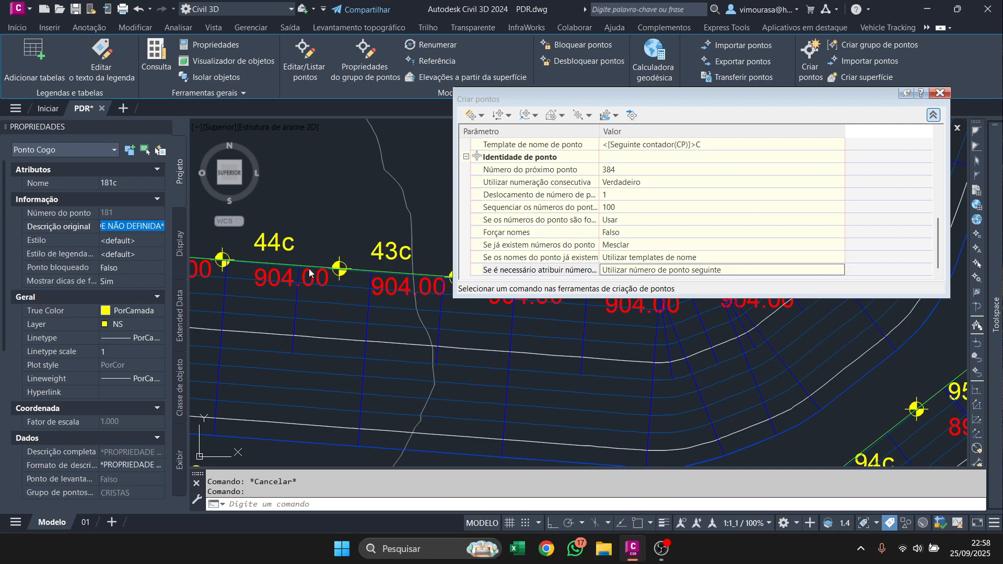
{"action": "key", "text": "Escape"}
Select point 44c and extend the selection to all similar points.
{"action": "left_click", "coordinate": [264, 250]}
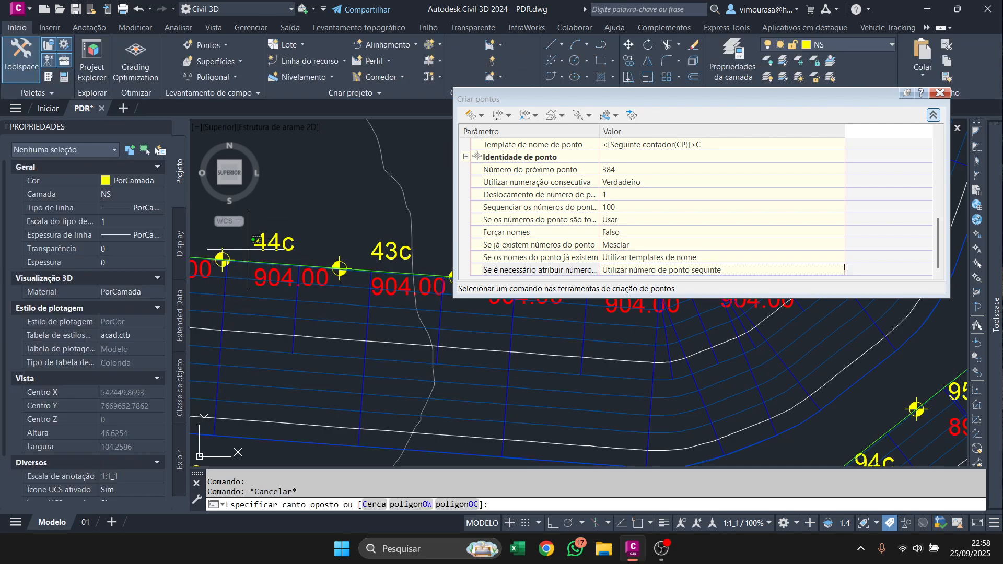
{"action": "right_click", "coordinate": [262, 250]}
{"action": "left_click", "coordinate": [263, 250]}
{"action": "left_click", "coordinate": [264, 246]}
{"action": "right_click", "coordinate": [265, 247]}
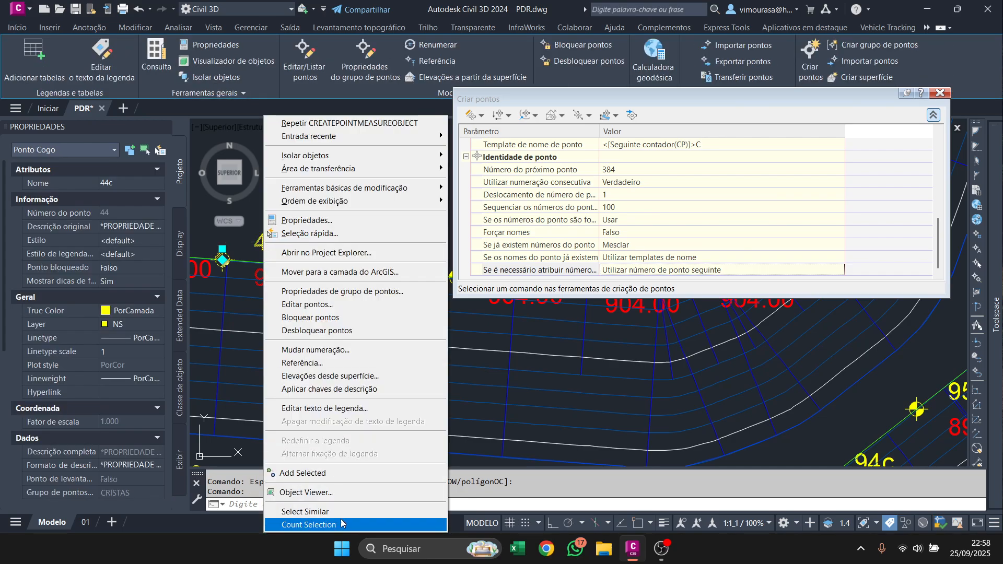
{"action": "left_click", "coordinate": [340, 510]}
Update the outdated CRISTAS point group.
{"action": "mouse_move", "coordinate": [998, 212]}
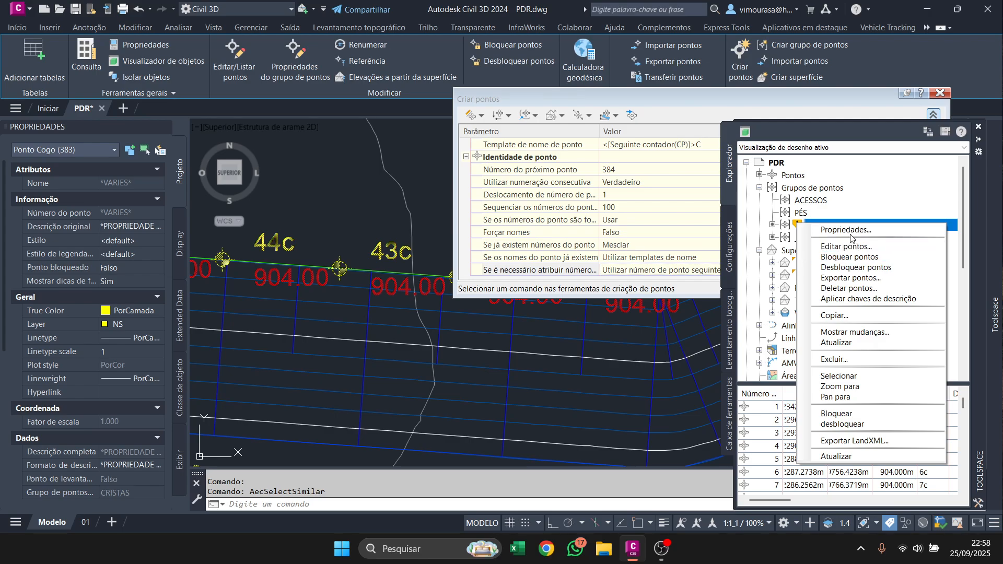
{"action": "left_click", "coordinate": [847, 344]}
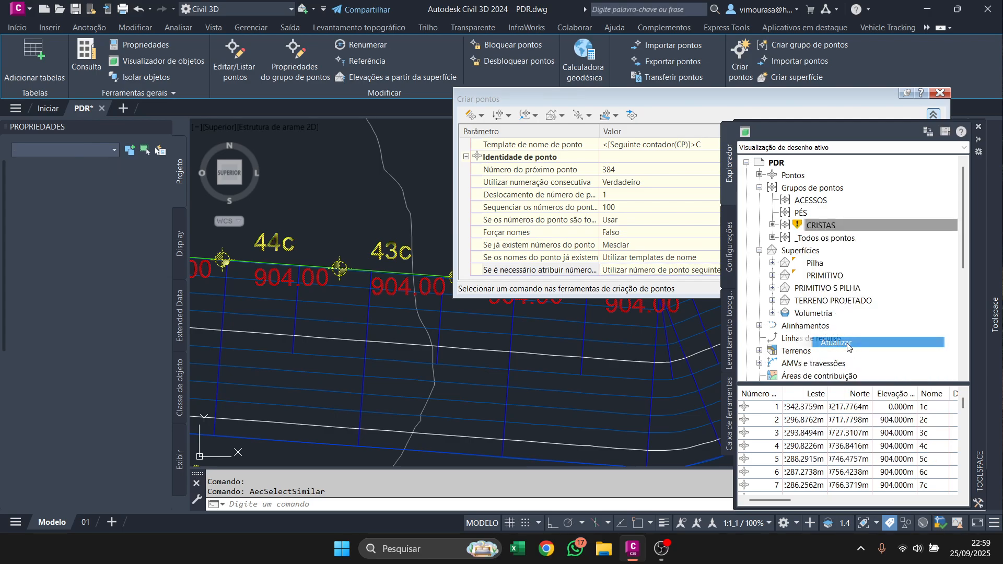
{"action": "scroll", "coordinate": [341, 256], "scroll_direction": "down", "scroll_amount": 4}
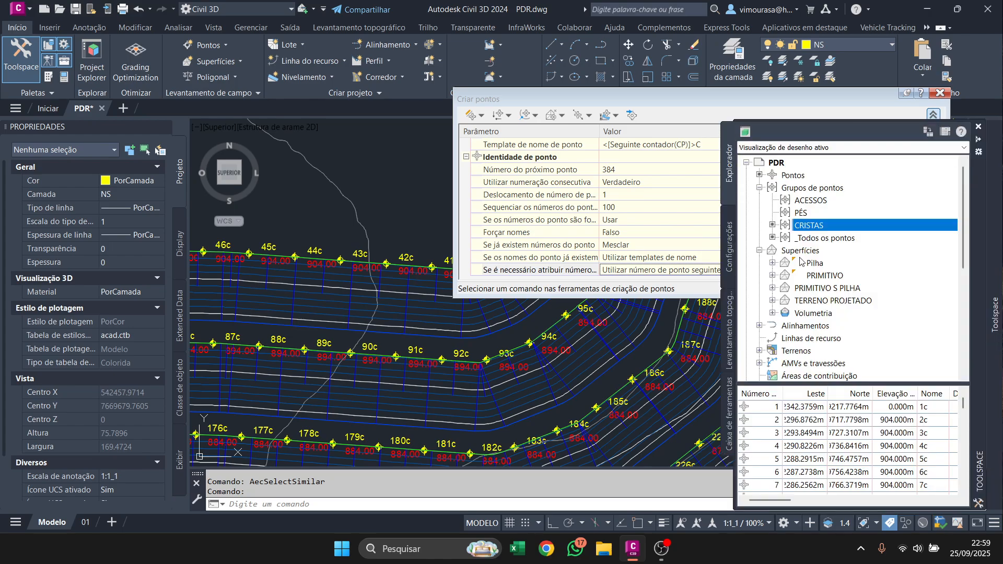
Open the CRISTAS point group's properties and show its point inclusion criteria.
{"action": "right_click", "coordinate": [795, 230]}
{"action": "left_click", "coordinate": [868, 291]}
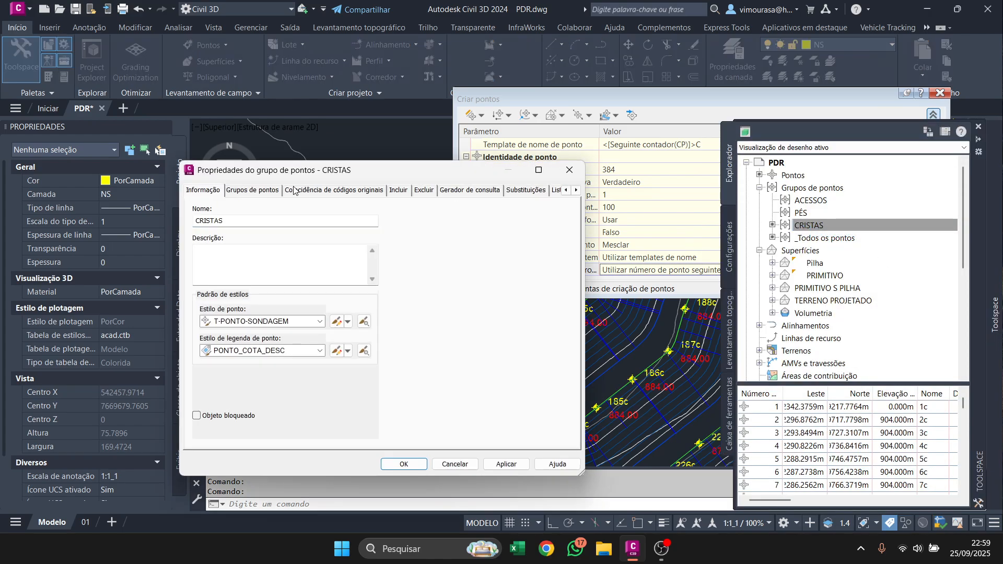
{"action": "left_click", "coordinate": [372, 193]}
{"action": "left_click", "coordinate": [400, 191]}
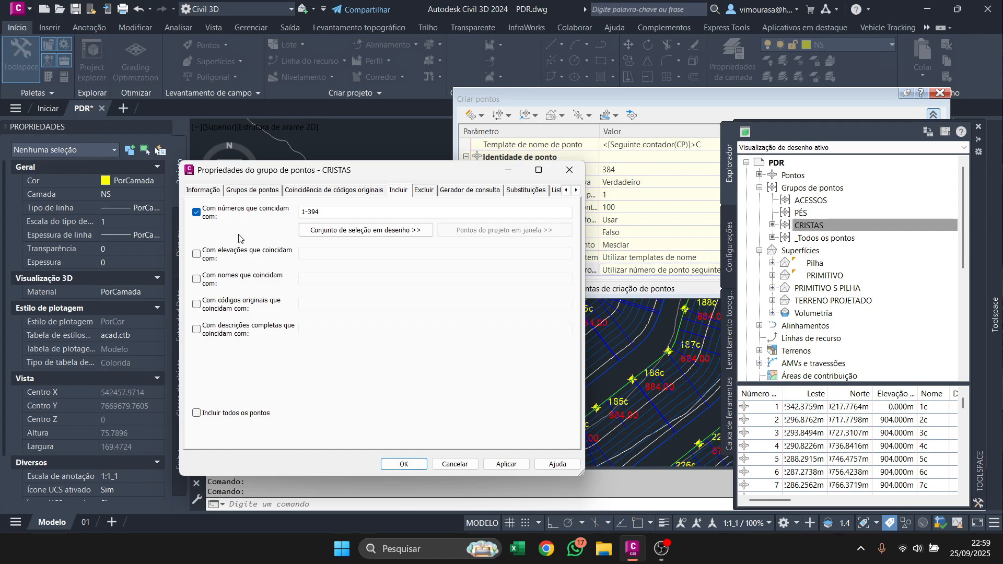
Close the CRISTAS group's properties, then select point 51c together with all similar points.
{"action": "left_click", "coordinate": [402, 463]}
{"action": "scroll", "coordinate": [400, 341], "scroll_direction": "down", "scroll_amount": 5}
{"action": "middle_click_drag", "start_coordinate": [334, 342], "coordinate": [434, 358]}
{"action": "scroll", "coordinate": [366, 346], "scroll_direction": "up", "scroll_amount": 5}
{"action": "scroll", "coordinate": [403, 274], "scroll_direction": "up", "scroll_amount": 6}
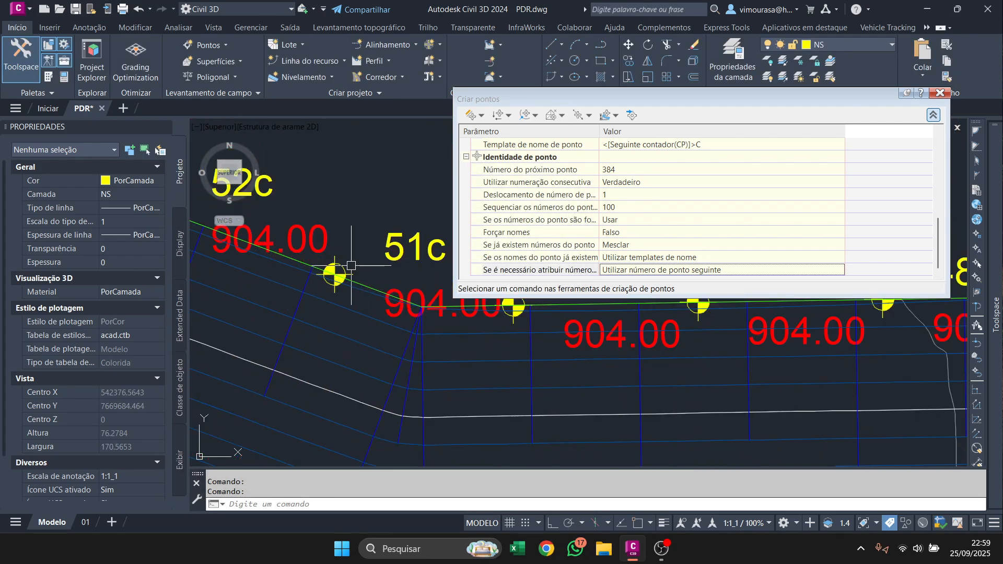
{"action": "left_click", "coordinate": [333, 273]}
{"action": "right_click", "coordinate": [337, 274]}
{"action": "left_click", "coordinate": [384, 512]}
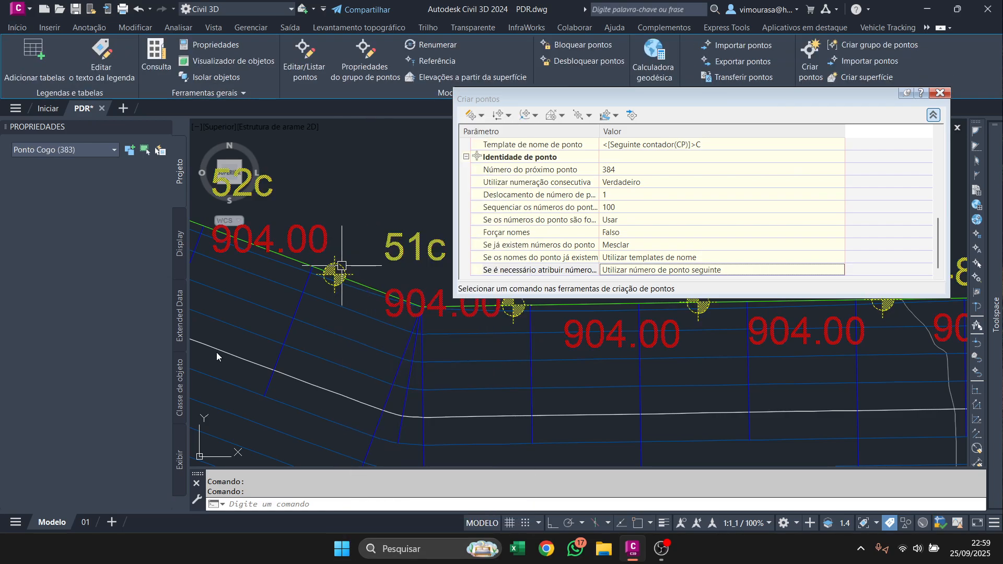
{"action": "scroll", "coordinate": [314, 306], "scroll_direction": "down", "scroll_amount": 5}
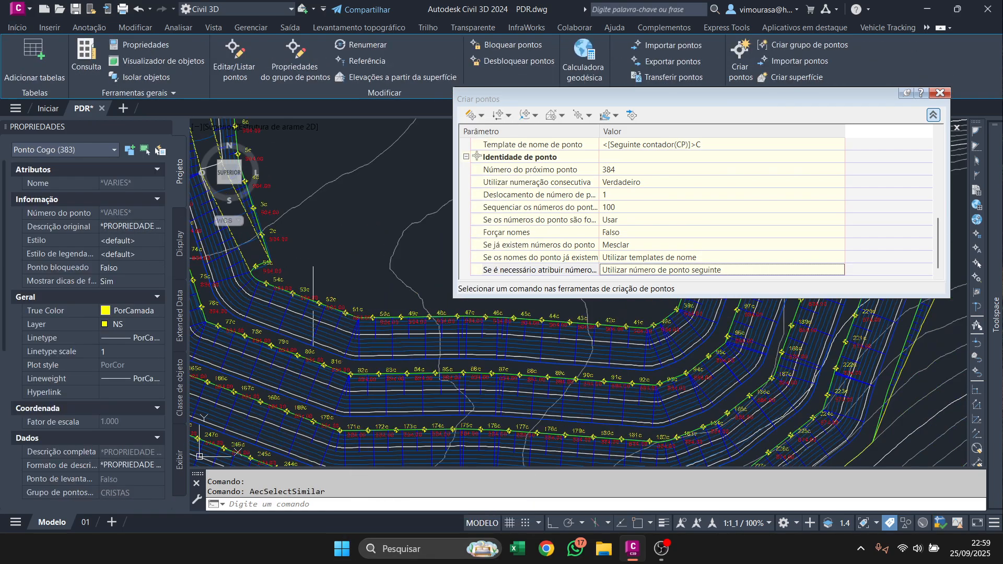
Set the label style of the selected crest points to PONTO_COTA_DESC.
{"action": "left_click", "coordinate": [120, 241]}
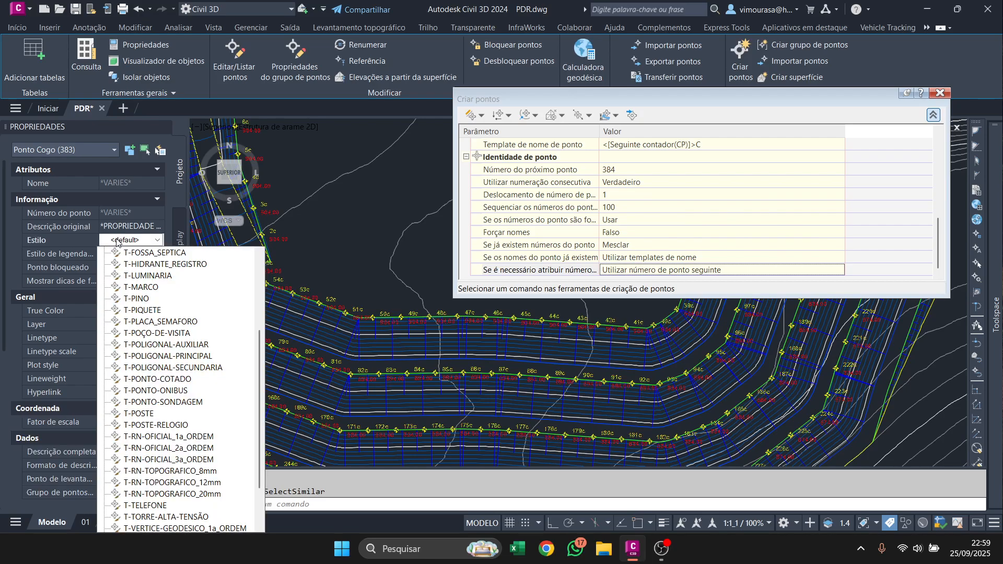
{"action": "left_click", "coordinate": [117, 241]}
{"action": "left_click", "coordinate": [141, 255]}
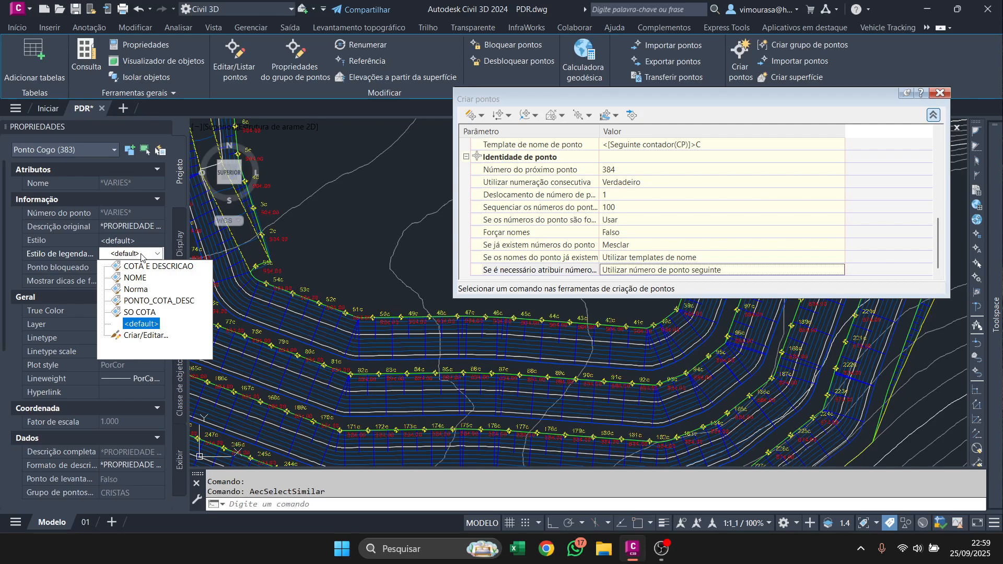
{"action": "left_click", "coordinate": [164, 301]}
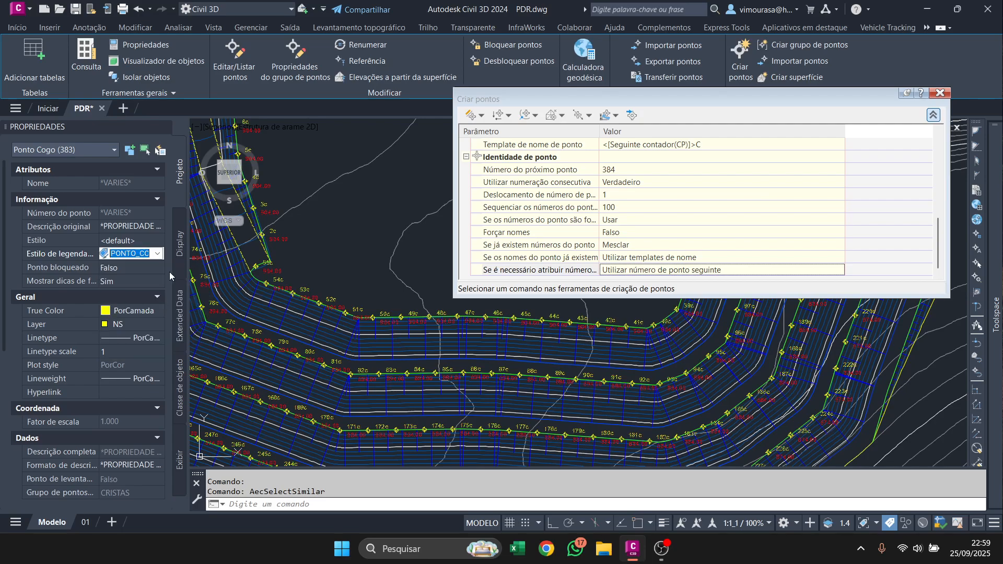
Create a copy of the PONTO_COTA_DESC point label style and name it NOMES.
{"action": "left_click", "coordinate": [157, 254]}
{"action": "left_click", "coordinate": [141, 335]}
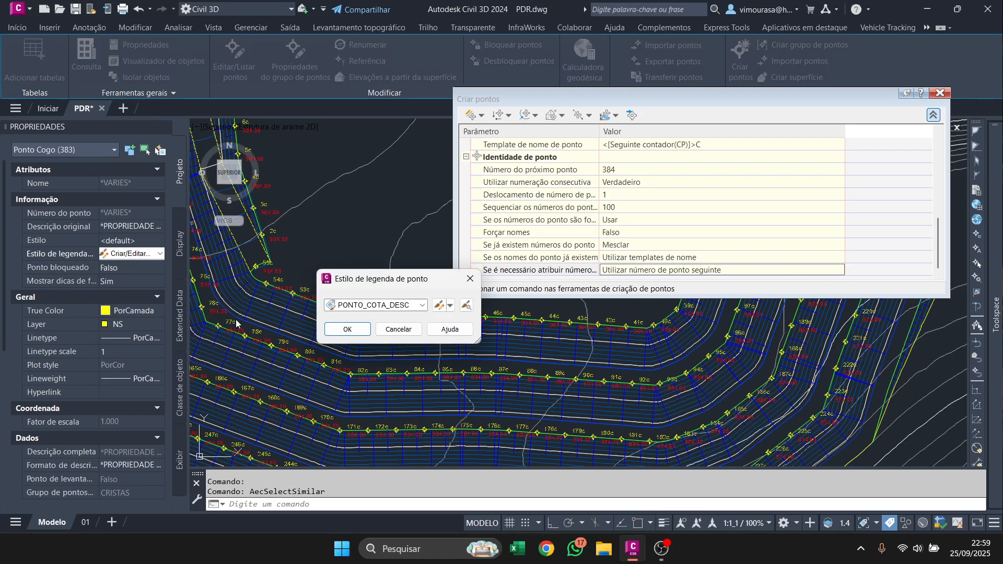
{"action": "left_click", "coordinate": [450, 305]}
{"action": "left_click", "coordinate": [470, 326]}
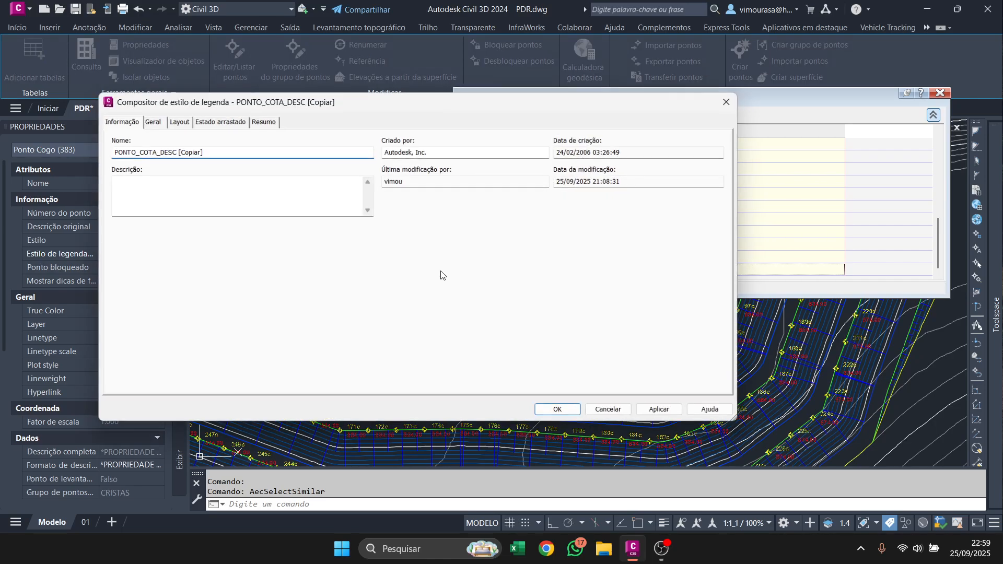
{"action": "triple_click", "coordinate": [315, 154]}
{"action": "type", "text": "NOME"}
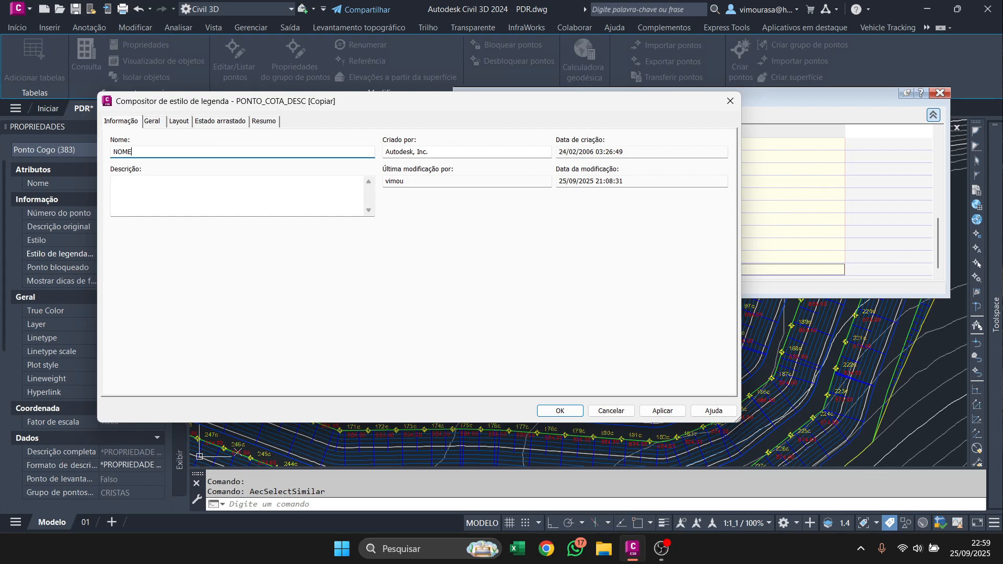
{"action": "type", "text": "S"}
Delete the Número do ponto and Point Elev components from the NOMES label style's layout.
{"action": "left_click", "coordinate": [152, 121]}
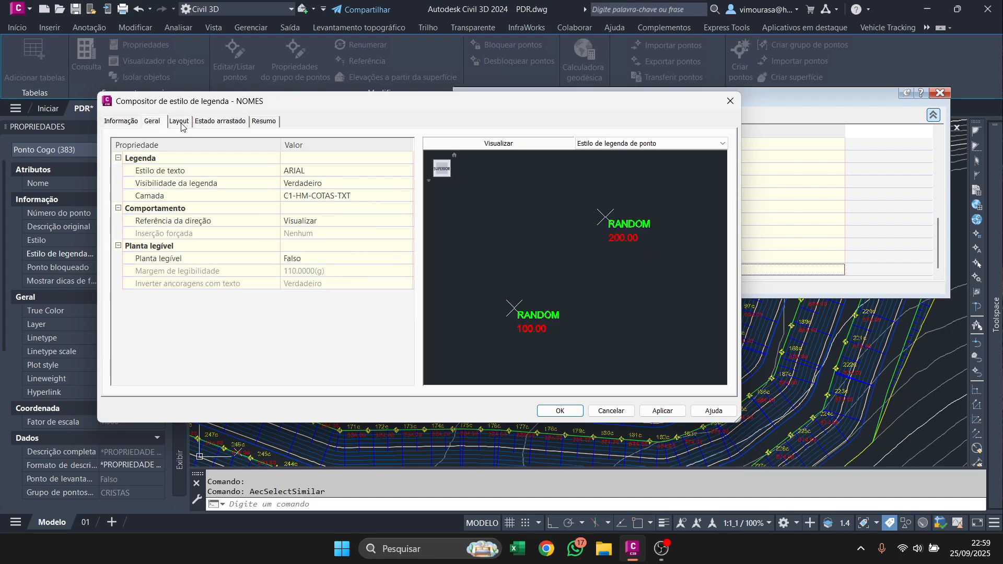
{"action": "left_click", "coordinate": [179, 122]}
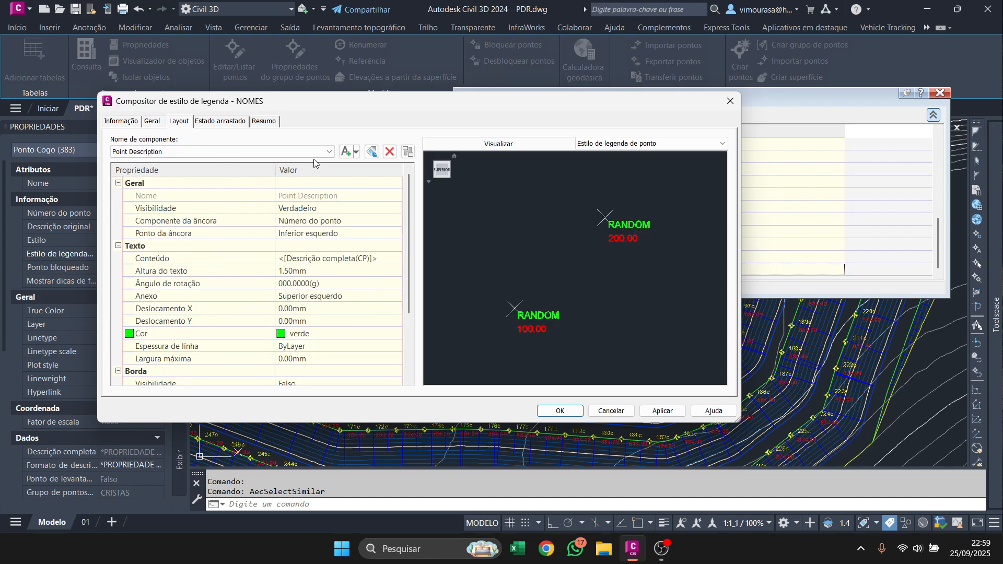
{"action": "left_click", "coordinate": [177, 152]}
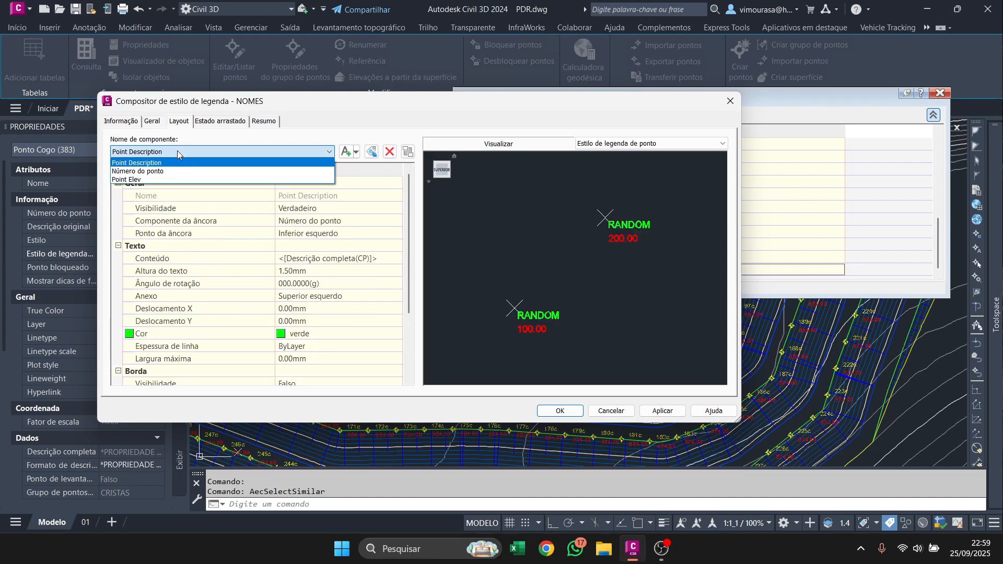
{"action": "left_click", "coordinate": [154, 172]}
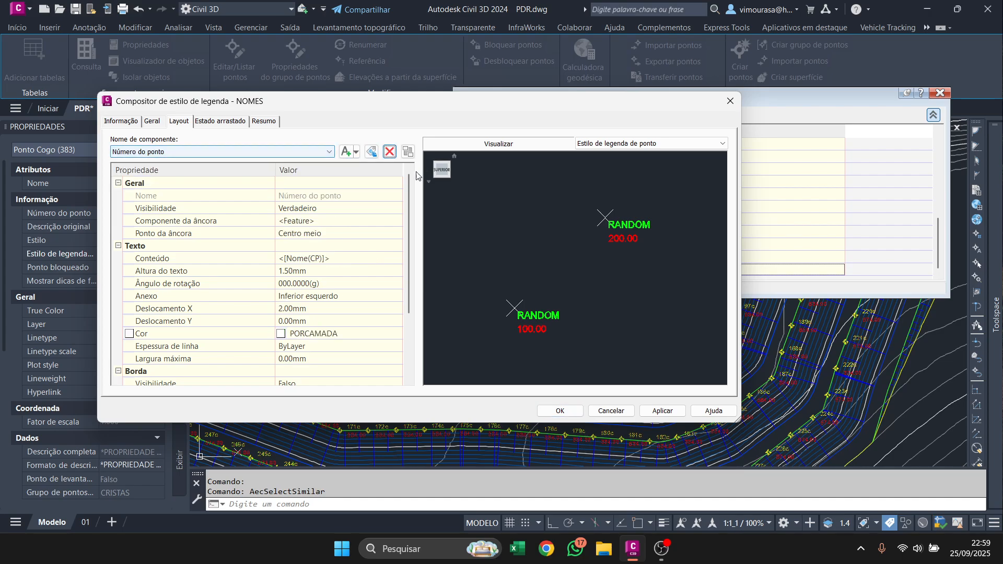
{"action": "left_click", "coordinate": [389, 152]}
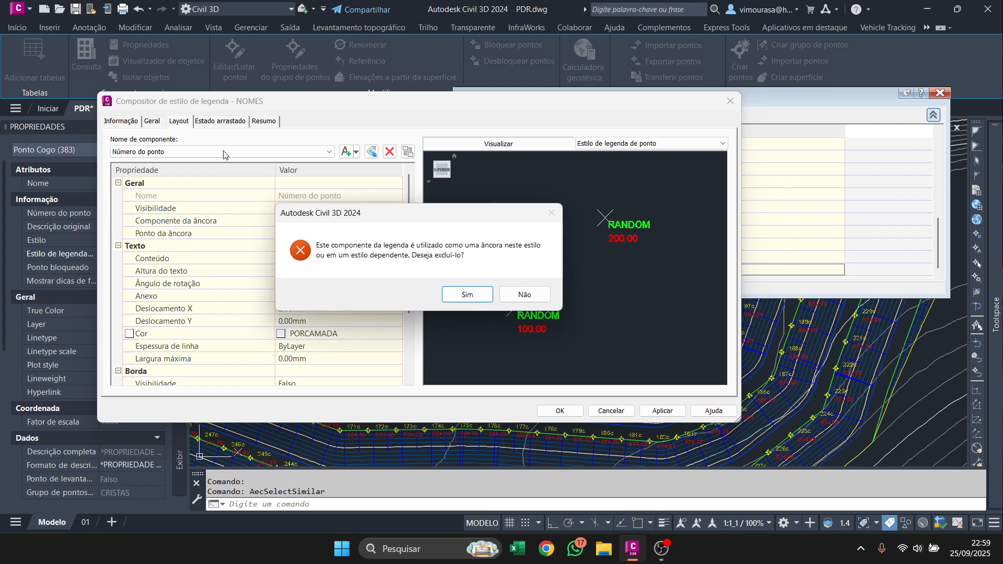
{"action": "left_click", "coordinate": [463, 294]}
{"action": "left_click", "coordinate": [136, 152]}
{"action": "left_click", "coordinate": [137, 171]}
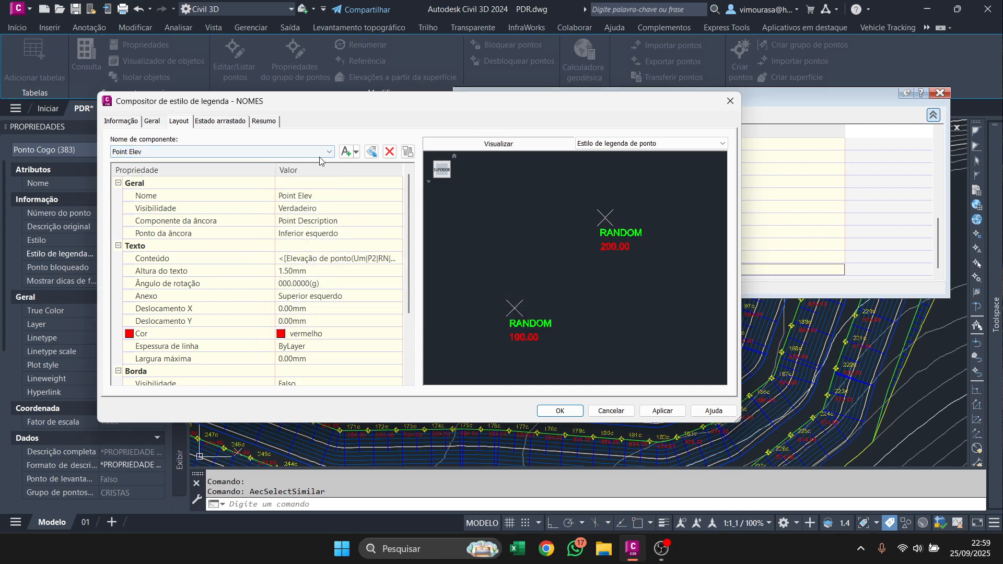
{"action": "left_click", "coordinate": [391, 156]}
Rename the remaining Point Description component of the label style as NOME.
{"action": "left_click", "coordinate": [152, 152]}
{"action": "left_click", "coordinate": [147, 161]}
{"action": "left_click", "coordinate": [361, 194]}
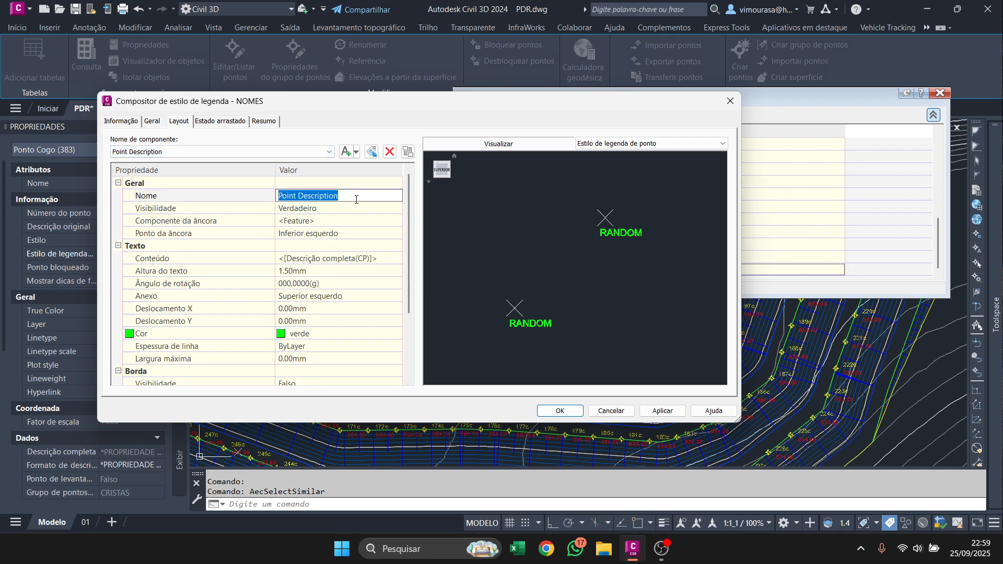
{"action": "type", "text": "NOME"}
Replace the NOME component's full description text with the point's Nome property.
{"action": "left_click", "coordinate": [386, 258]}
{"action": "left_click", "coordinate": [397, 258]}
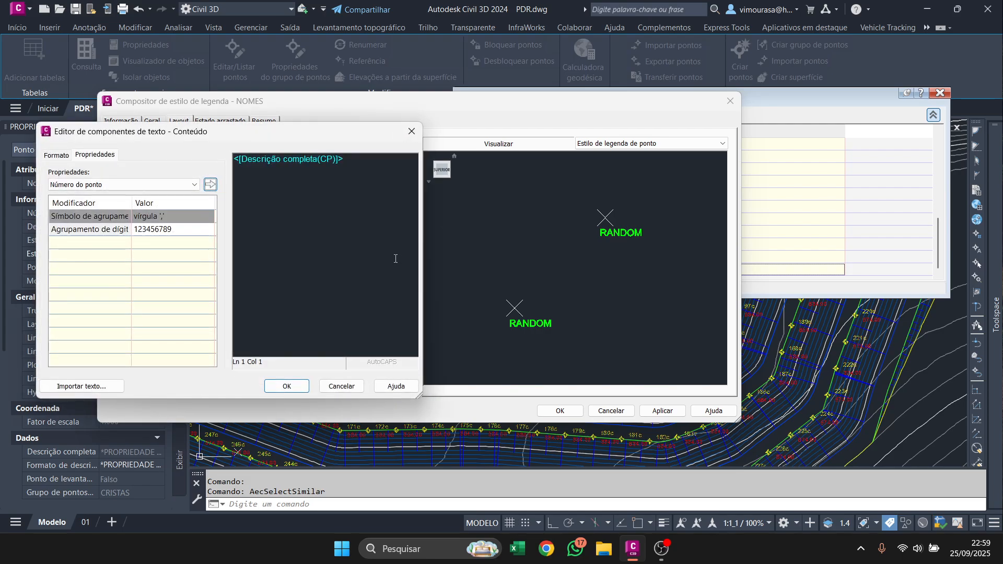
{"action": "left_click_drag", "start_coordinate": [302, 128], "coordinate": [340, 151]}
{"action": "left_click", "coordinate": [451, 155]}
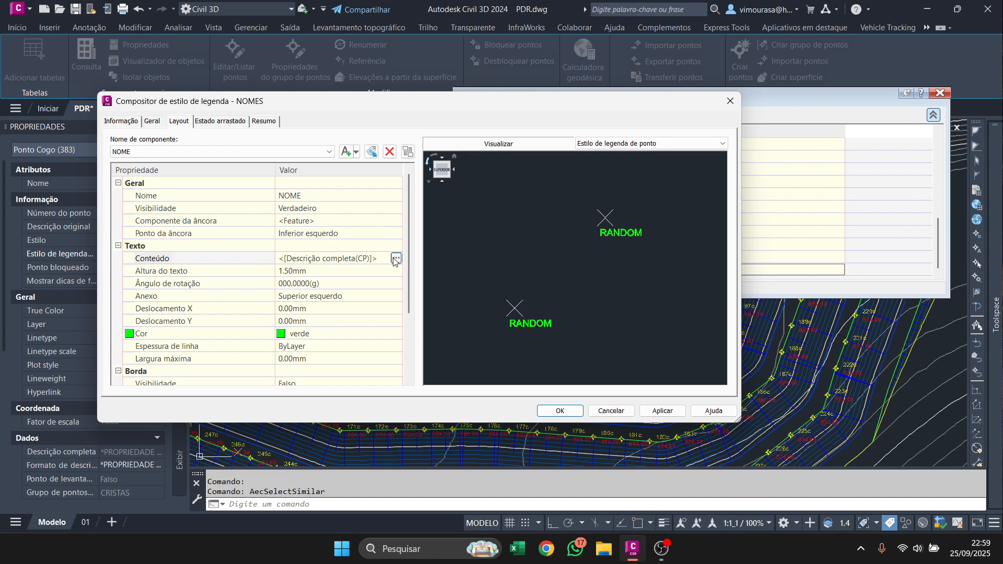
{"action": "left_click", "coordinate": [397, 258]}
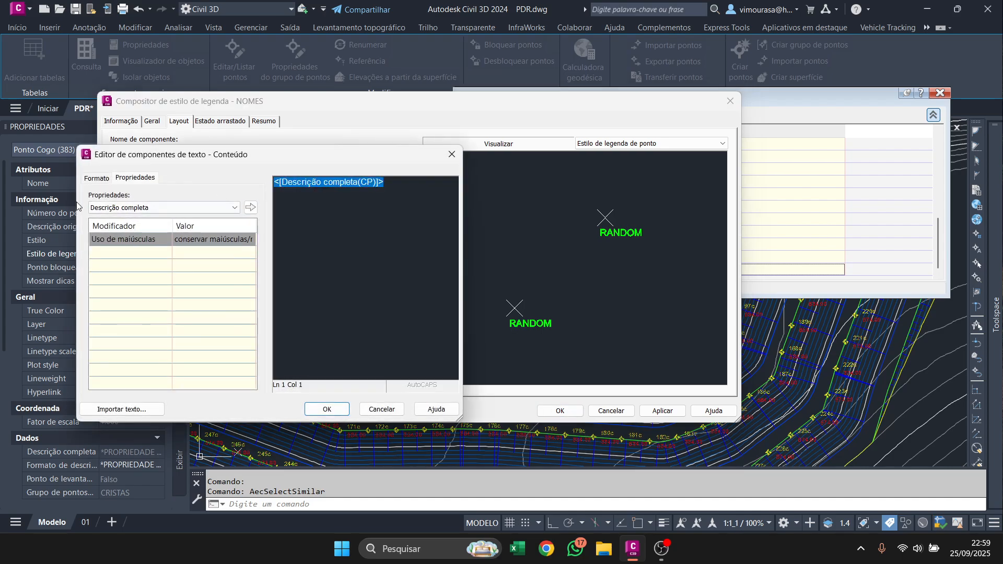
{"action": "left_click", "coordinate": [126, 208]}
{"action": "left_click", "coordinate": [99, 227]}
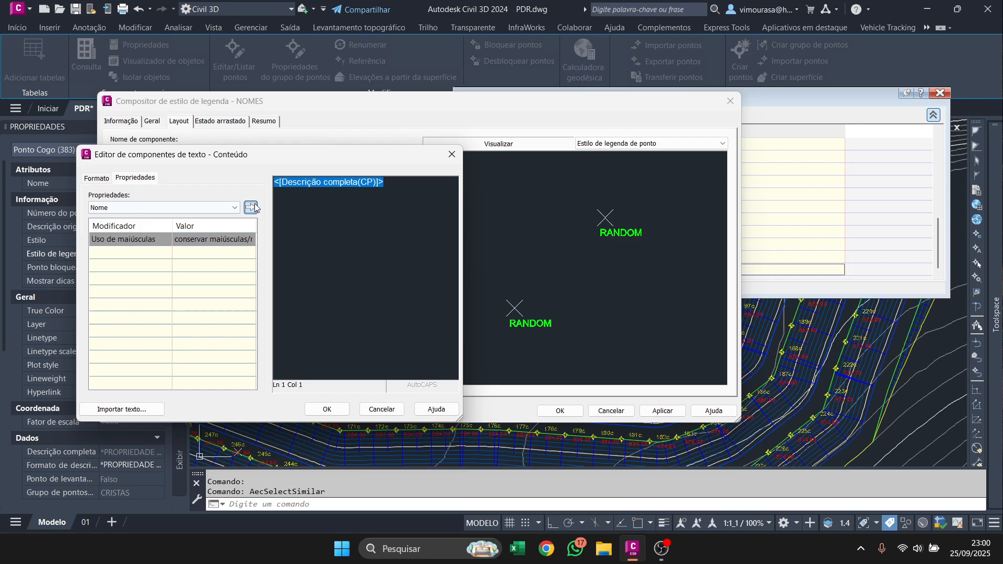
{"action": "left_click", "coordinate": [251, 207]}
{"action": "left_click", "coordinate": [325, 410]}
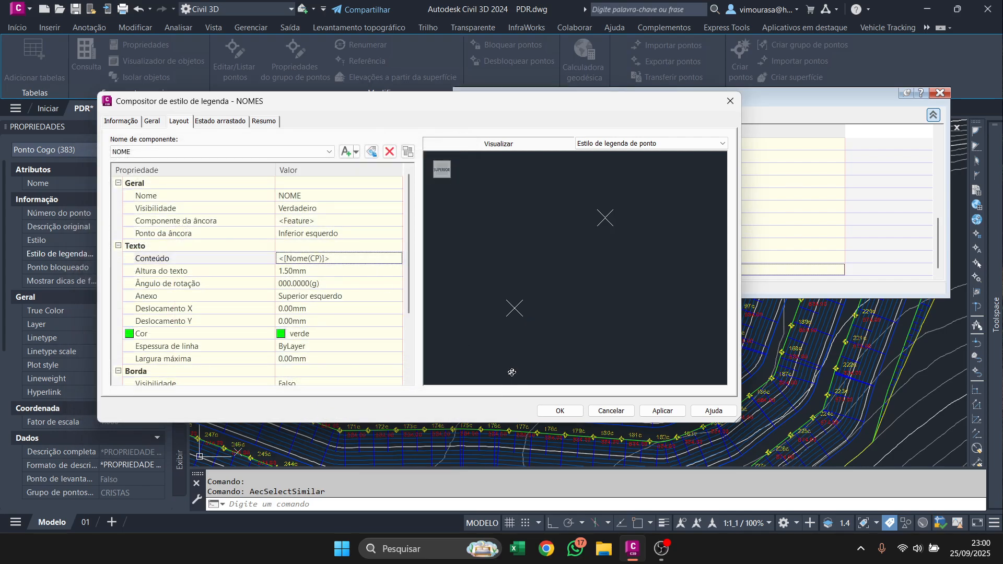
Save the NOMES label style, apply it to the selected crest points and clear the selection.
{"action": "left_click", "coordinate": [562, 411]}
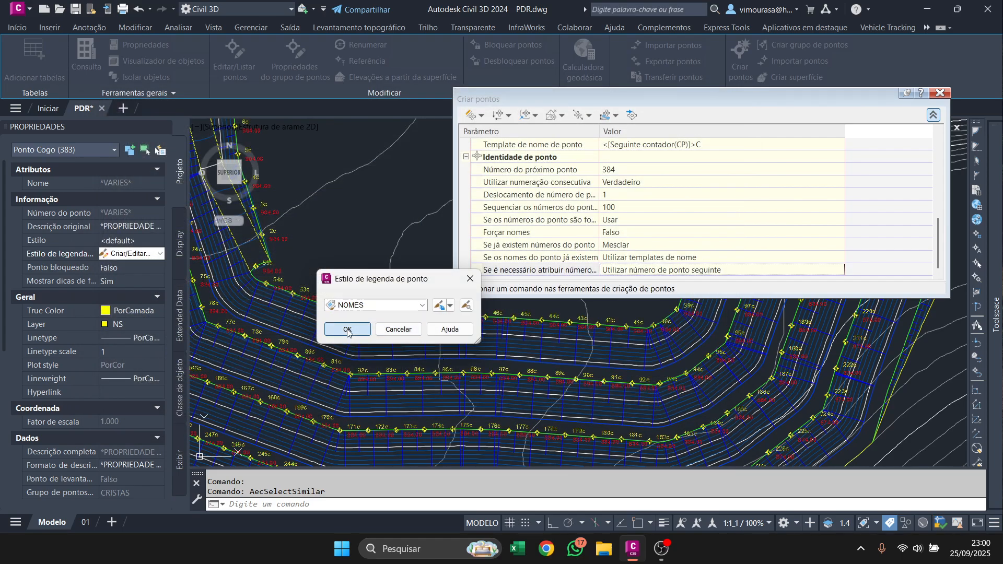
{"action": "left_click", "coordinate": [346, 329]}
{"action": "scroll", "coordinate": [374, 383], "scroll_direction": "up", "scroll_amount": 5}
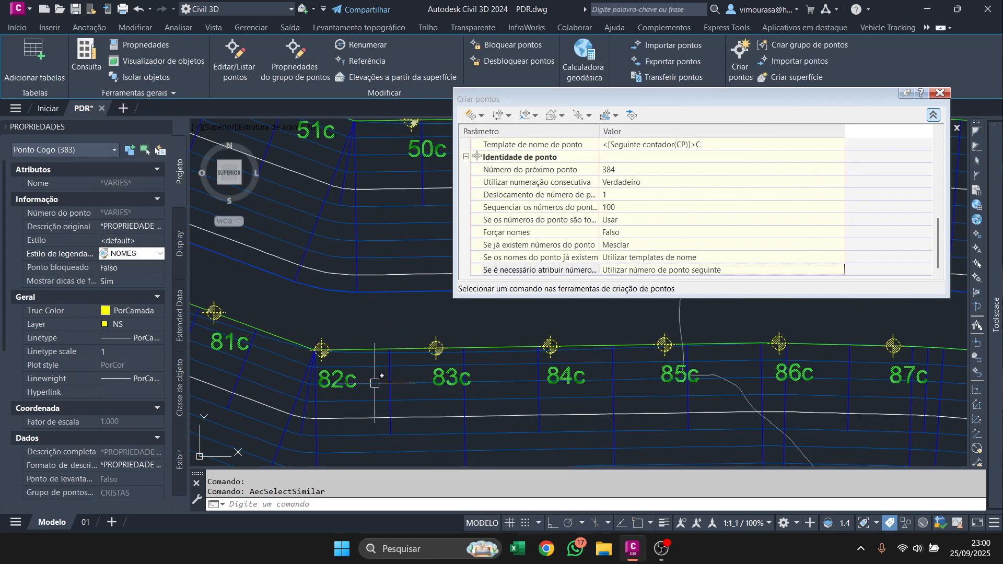
{"action": "key", "text": "Escape"}
Examine the name labels of the crest points along the crest lines of the whole pile.
{"action": "scroll", "coordinate": [375, 383], "scroll_direction": "down", "scroll_amount": 7}
{"action": "scroll", "coordinate": [423, 334], "scroll_direction": "up", "scroll_amount": 3}
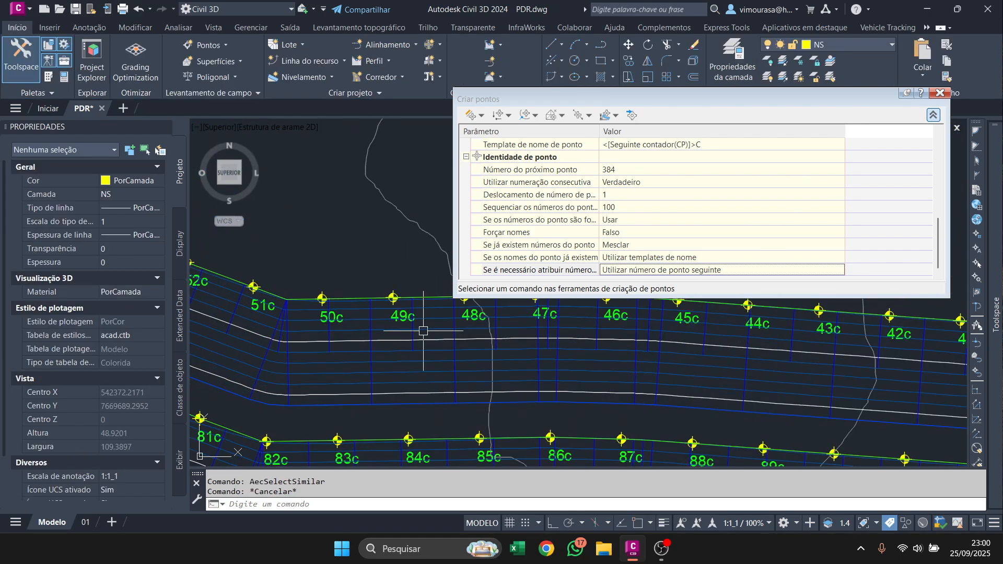
{"action": "scroll", "coordinate": [361, 300], "scroll_direction": "down", "scroll_amount": 2}
{"action": "scroll", "coordinate": [361, 300], "scroll_direction": "up", "scroll_amount": 4}
{"action": "scroll", "coordinate": [397, 355], "scroll_direction": "down", "scroll_amount": 4}
{"action": "scroll", "coordinate": [416, 380], "scroll_direction": "up", "scroll_amount": 4}
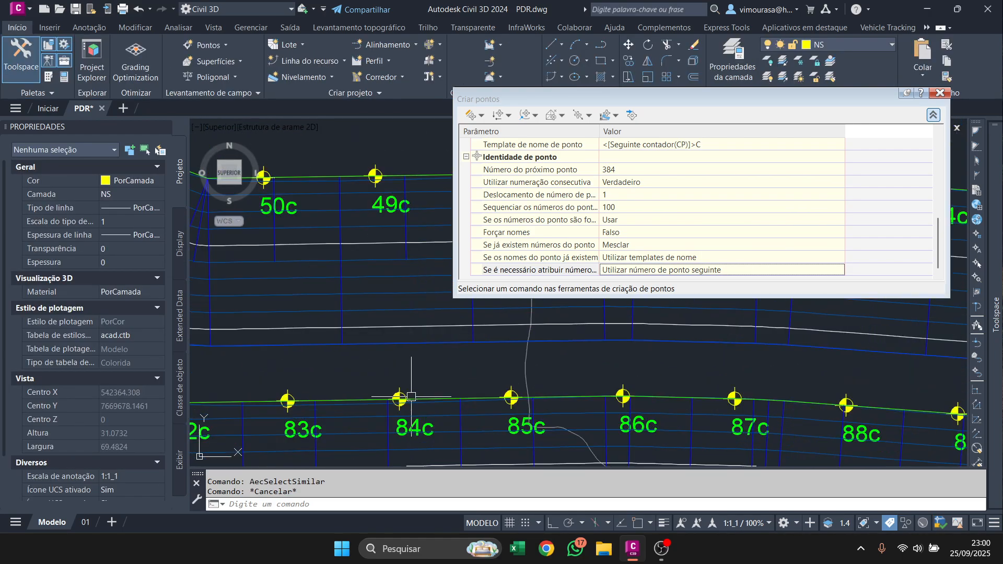
{"action": "scroll", "coordinate": [397, 376], "scroll_direction": "down", "scroll_amount": 6}
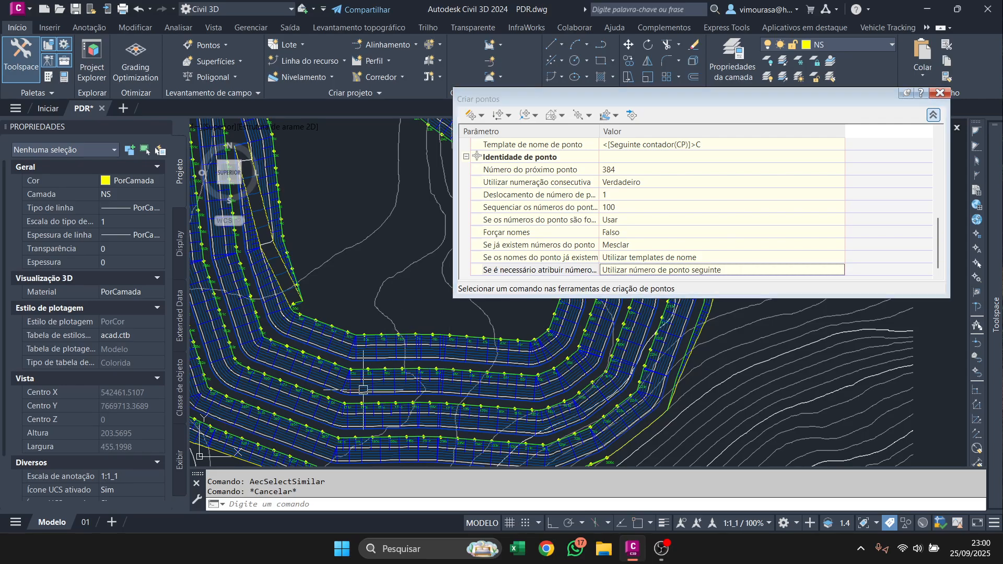
{"action": "scroll", "coordinate": [359, 380], "scroll_direction": "down", "scroll_amount": 4}
{"action": "mouse_move", "coordinate": [359, 380]}
{"action": "scroll", "coordinate": [392, 280], "scroll_direction": "up", "scroll_amount": 4}
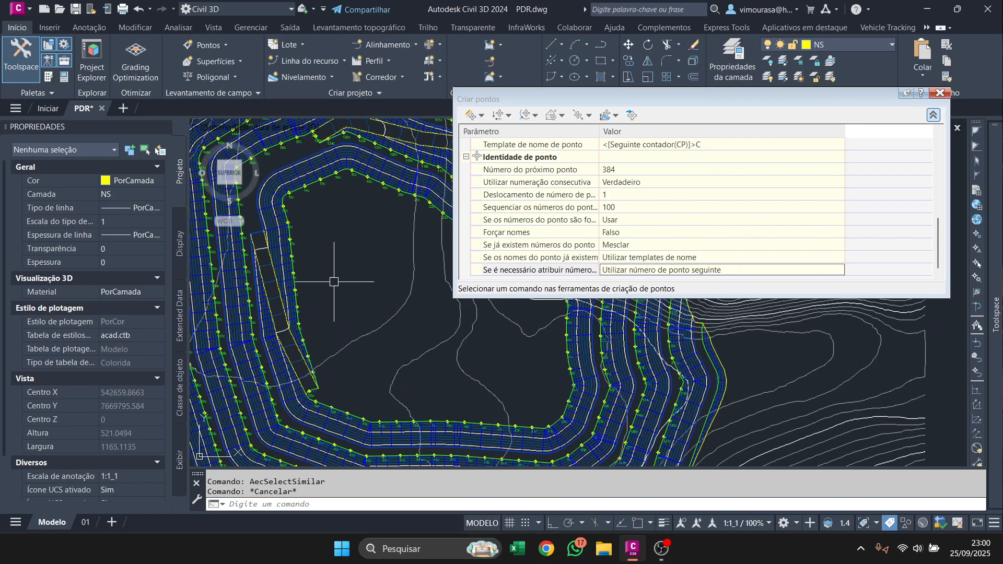
{"action": "scroll", "coordinate": [385, 298], "scroll_direction": "up", "scroll_amount": 5}
{"action": "scroll", "coordinate": [316, 289], "scroll_direction": "down", "scroll_amount": 3}
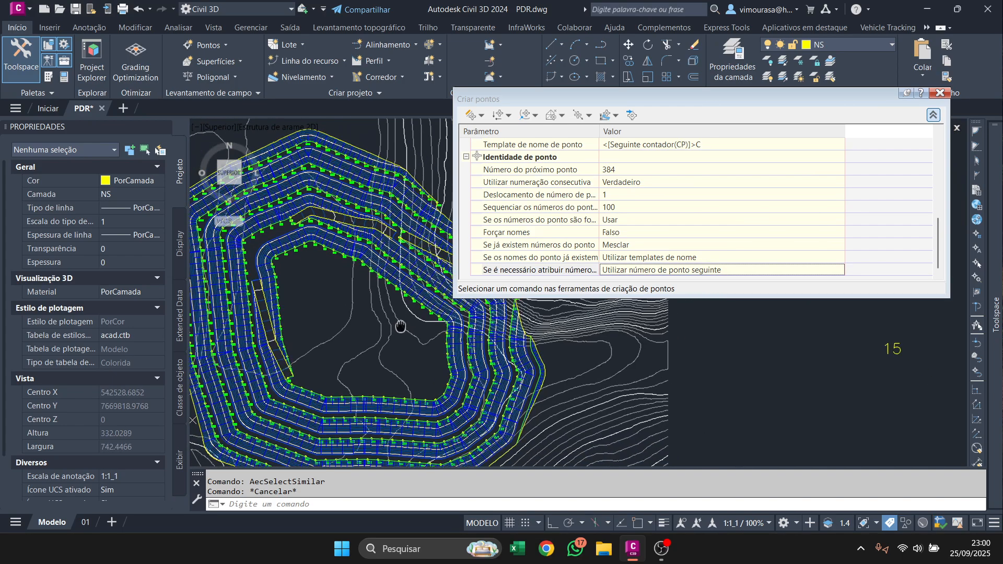
{"action": "scroll", "coordinate": [385, 377], "scroll_direction": "up", "scroll_amount": 4}
{"action": "scroll", "coordinate": [385, 377], "scroll_direction": "up", "scroll_amount": 3}
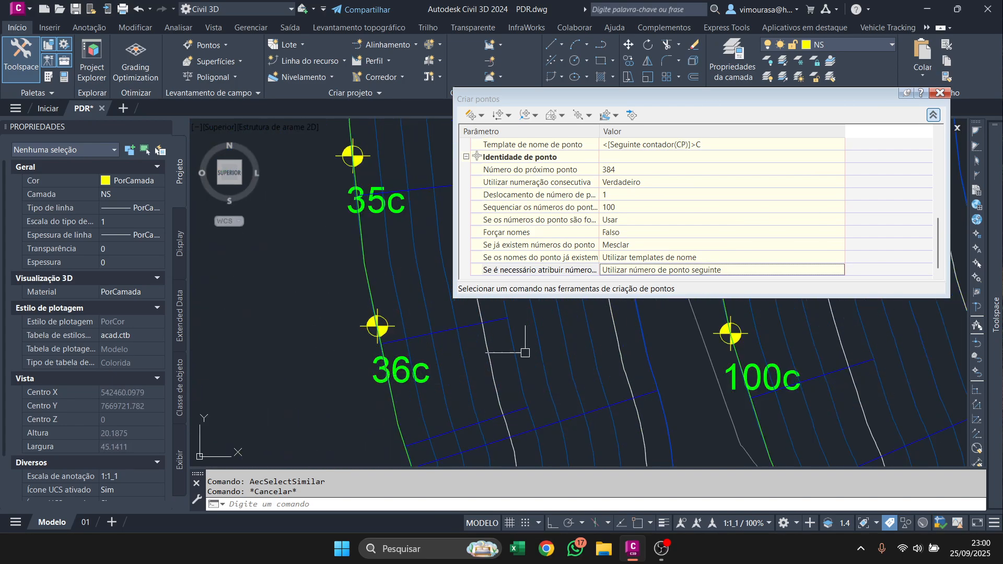
Select all points of the CRISTAS point group in the drawing and inspect which points it covers.
{"action": "mouse_move", "coordinate": [995, 314]}
{"action": "left_click", "coordinate": [809, 225]}
{"action": "right_click", "coordinate": [830, 227]}
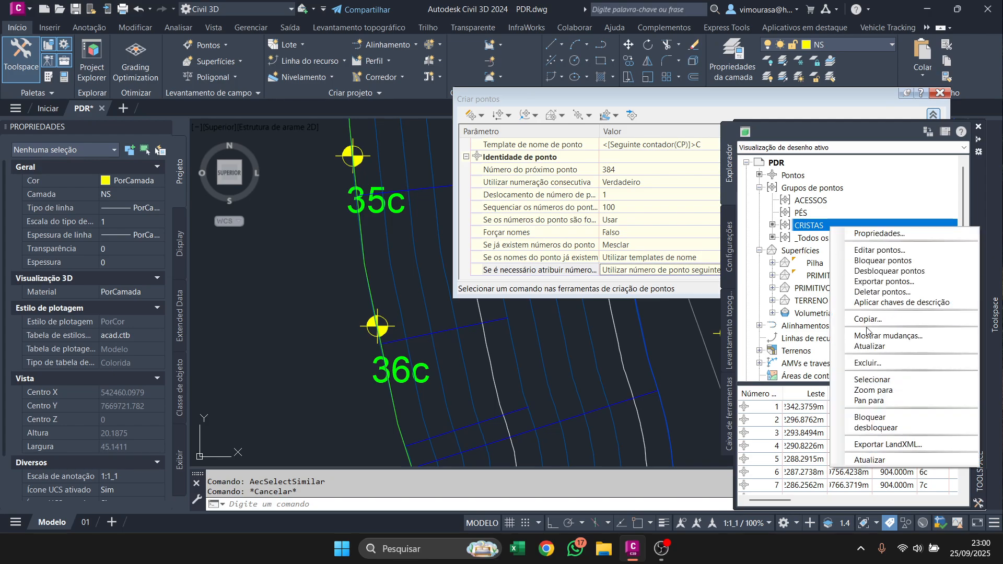
{"action": "left_click", "coordinate": [872, 379]}
{"action": "scroll", "coordinate": [343, 247], "scroll_direction": "down", "scroll_amount": 3}
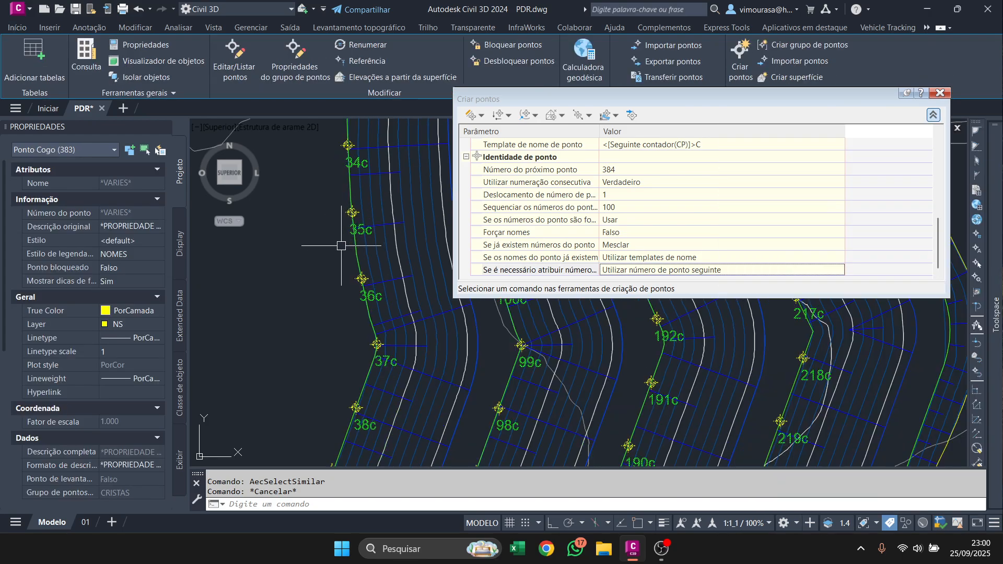
{"action": "scroll", "coordinate": [343, 247], "scroll_direction": "down", "scroll_amount": 4}
{"action": "scroll", "coordinate": [387, 251], "scroll_direction": "up", "scroll_amount": 2}
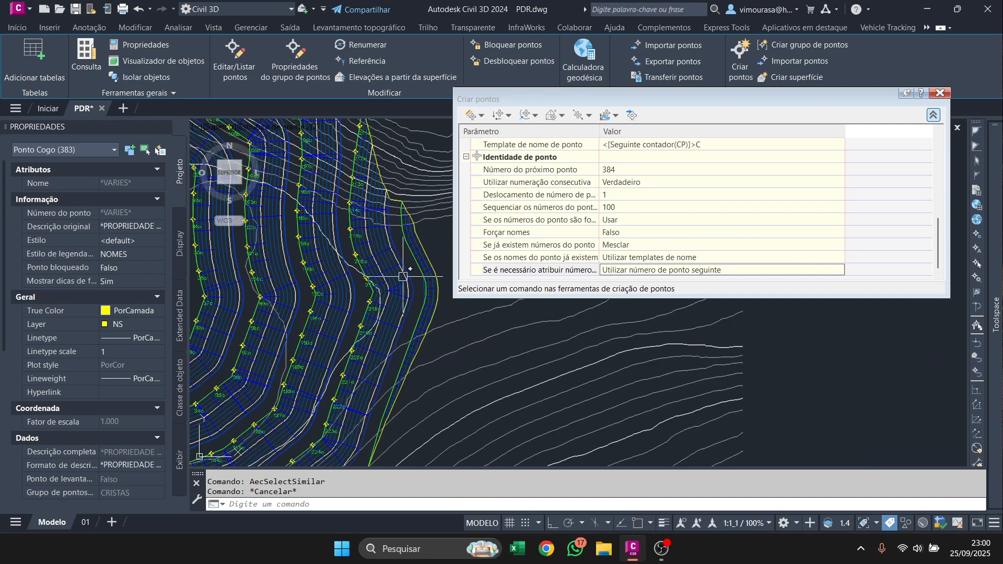
{"action": "scroll", "coordinate": [403, 277], "scroll_direction": "up", "scroll_amount": 5}
{"action": "scroll", "coordinate": [389, 290], "scroll_direction": "down", "scroll_amount": 5}
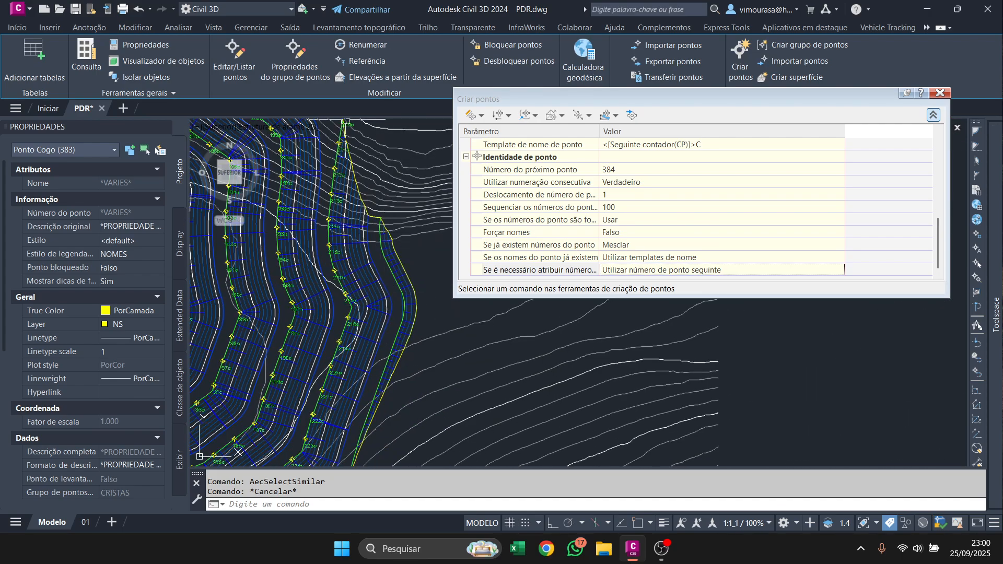
Create points along the pile's outermost crest line with Measure Object, keeping the full station range, zero offset and a 10.000 interval.
{"action": "left_click", "coordinate": [470, 118]}
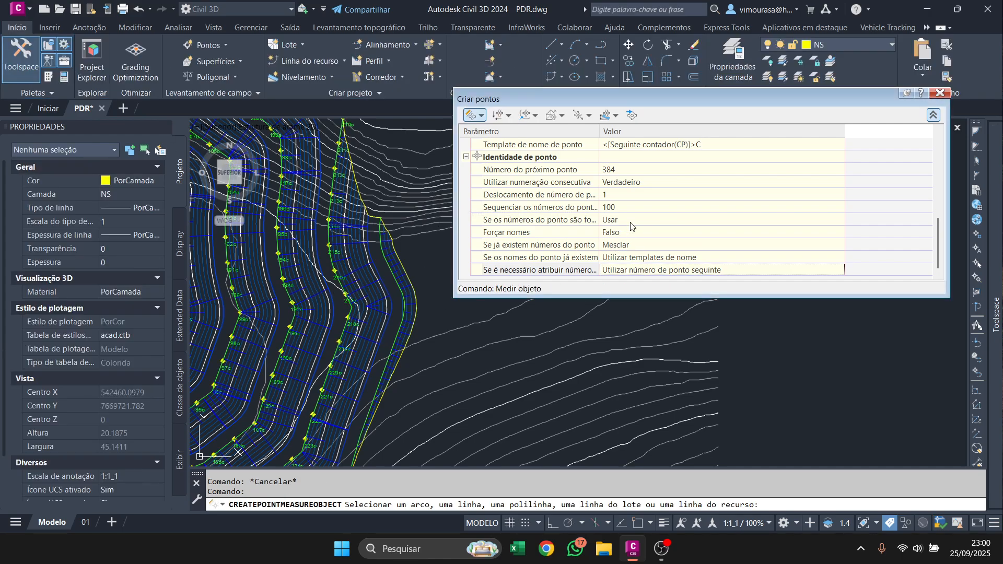
{"action": "scroll", "coordinate": [631, 225], "scroll_direction": "up", "scroll_amount": 3}
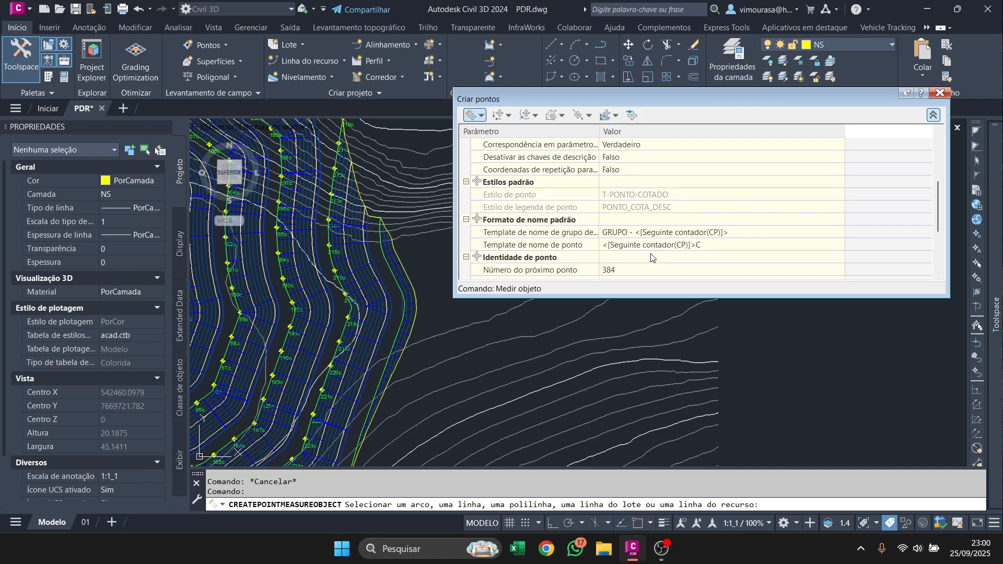
{"action": "scroll", "coordinate": [666, 231], "scroll_direction": "up", "scroll_amount": 3}
{"action": "scroll", "coordinate": [639, 208], "scroll_direction": "up", "scroll_amount": 1}
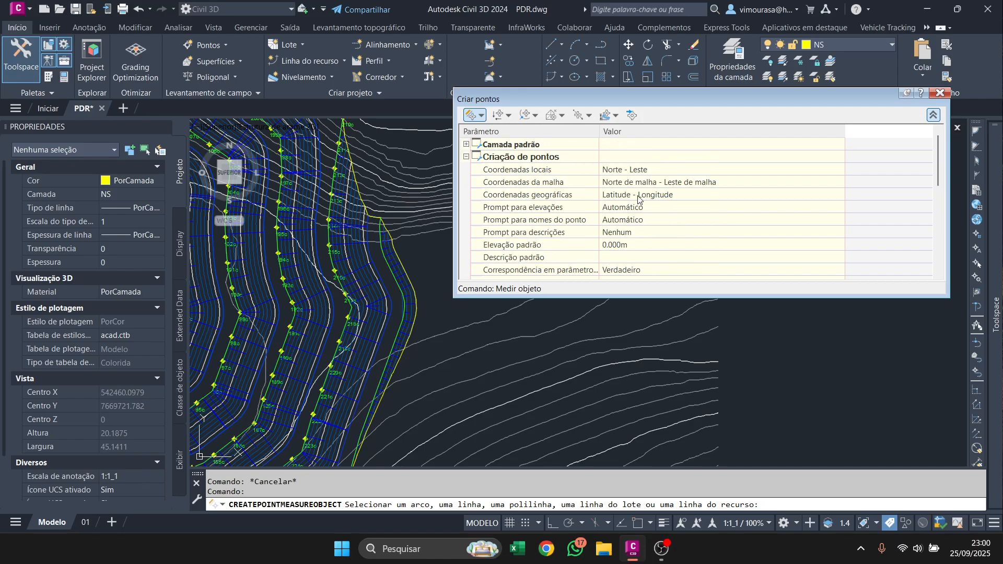
{"action": "scroll", "coordinate": [638, 219], "scroll_direction": "down", "scroll_amount": 6}
{"action": "scroll", "coordinate": [350, 408], "scroll_direction": "up", "scroll_amount": 4}
{"action": "left_click", "coordinate": [350, 408]}
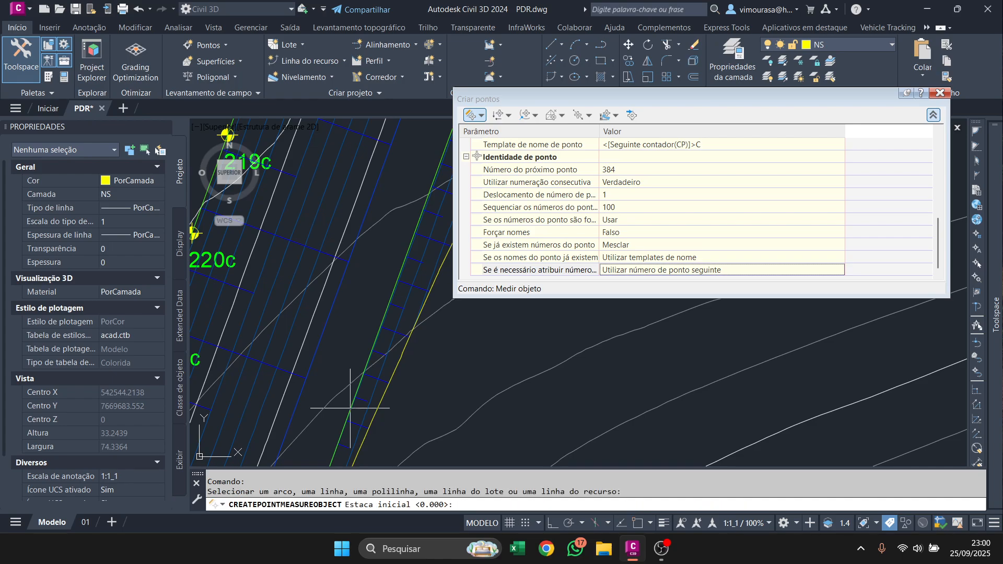
{"action": "key", "text": "Return"}
{"action": "key", "text": "Return"}
{"action": "key", "text": "Return"}
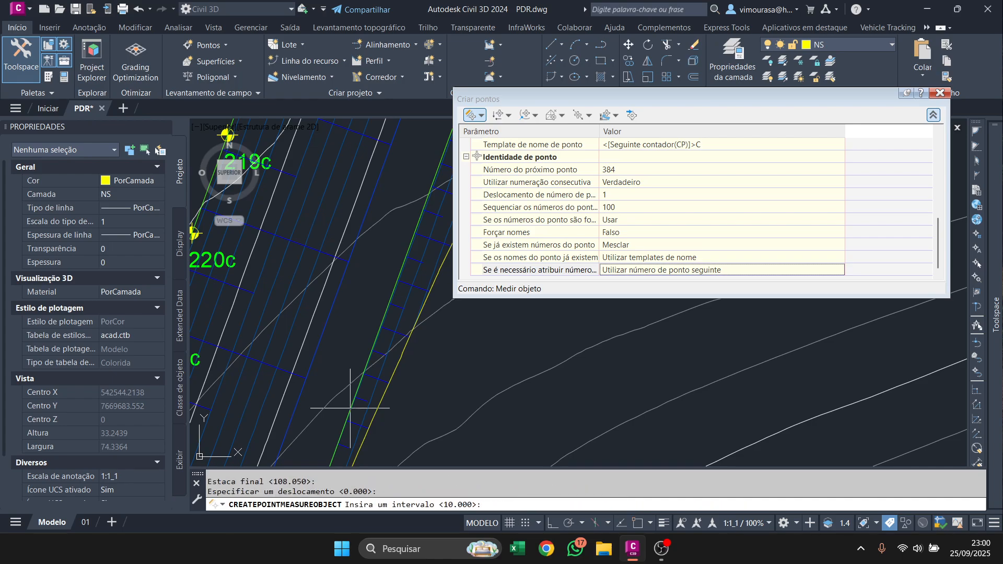
{"action": "key", "text": "Return"}
{"action": "scroll", "coordinate": [357, 392], "scroll_direction": "down", "scroll_amount": 4}
{"action": "key", "text": "Escape"}
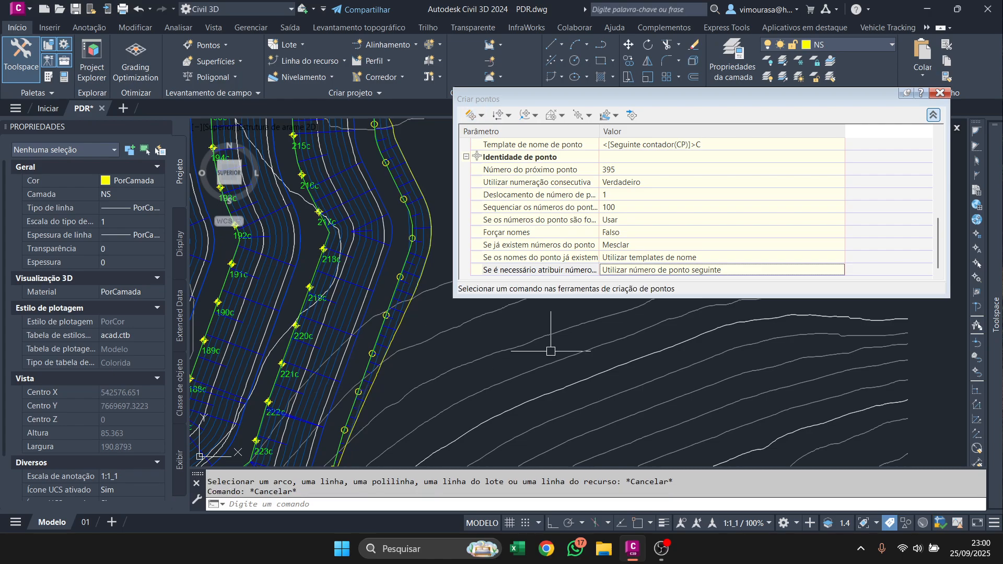
Update the CRISTAS point group to take in the new points.
{"action": "mouse_move", "coordinate": [995, 314]}
{"action": "right_click", "coordinate": [818, 225]}
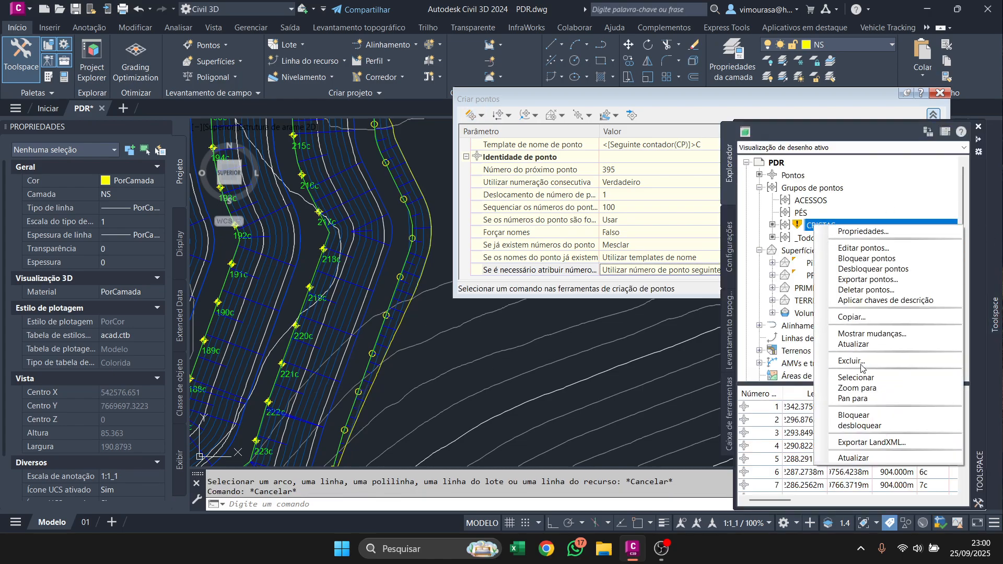
{"action": "left_click", "coordinate": [853, 344]}
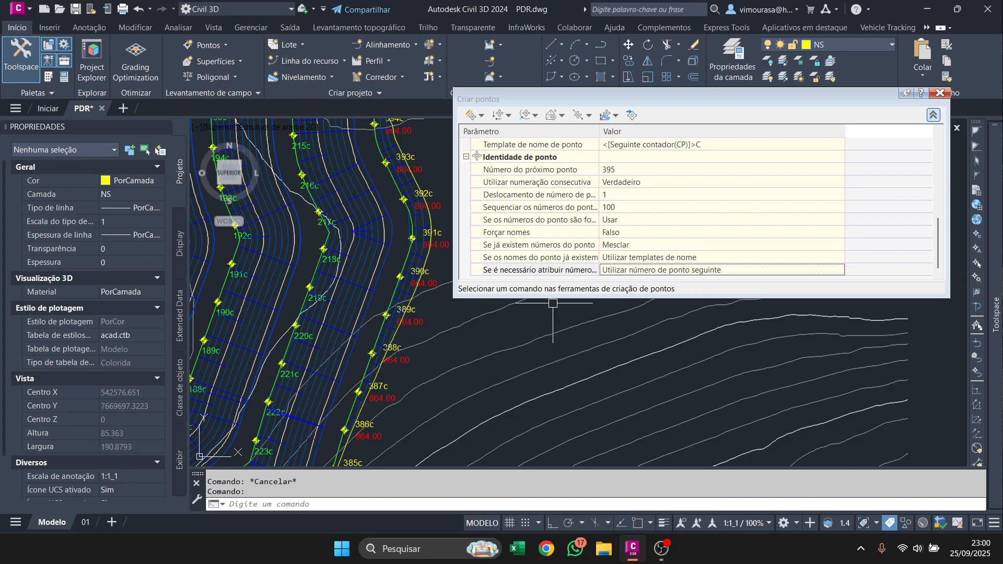
Review the CRISTAS point group's default styles, raw description matching and include settings, then close its properties.
{"action": "mouse_move", "coordinate": [995, 314]}
{"action": "right_click", "coordinate": [812, 225]}
{"action": "left_click", "coordinate": [835, 233]}
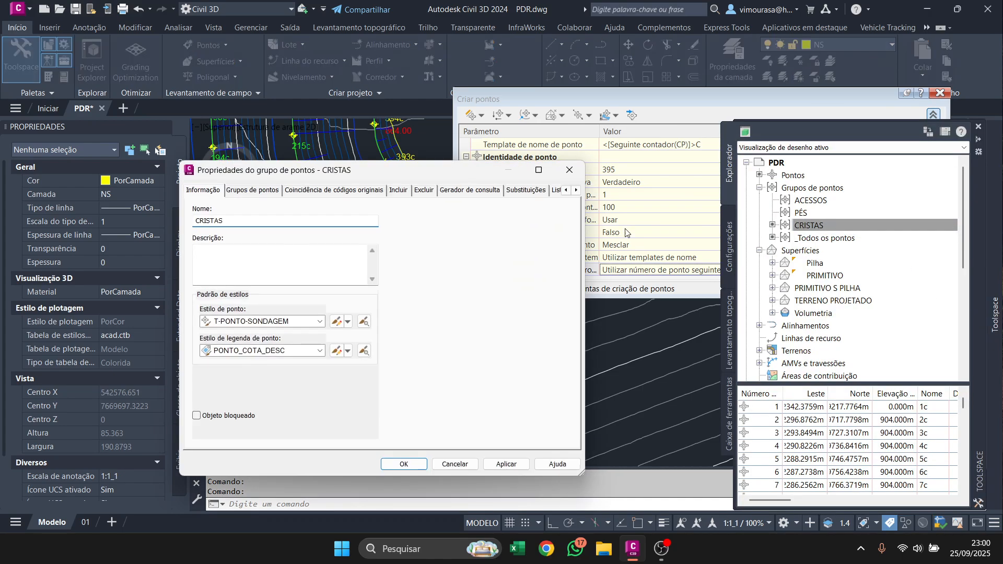
{"action": "left_click_drag", "start_coordinate": [439, 174], "coordinate": [549, 326]}
{"action": "left_click", "coordinate": [456, 342]}
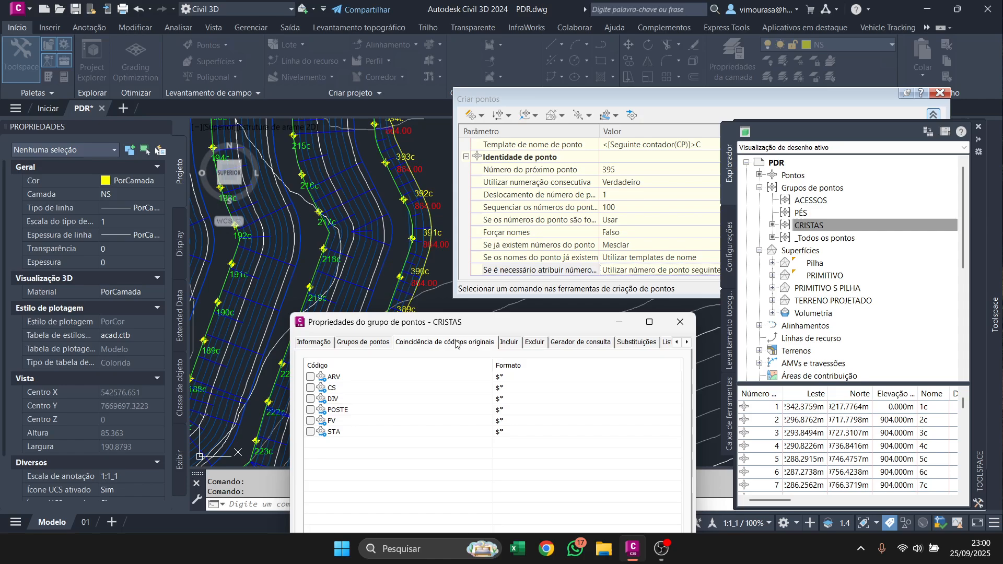
{"action": "left_click", "coordinate": [509, 342]}
{"action": "left_click", "coordinate": [680, 321]}
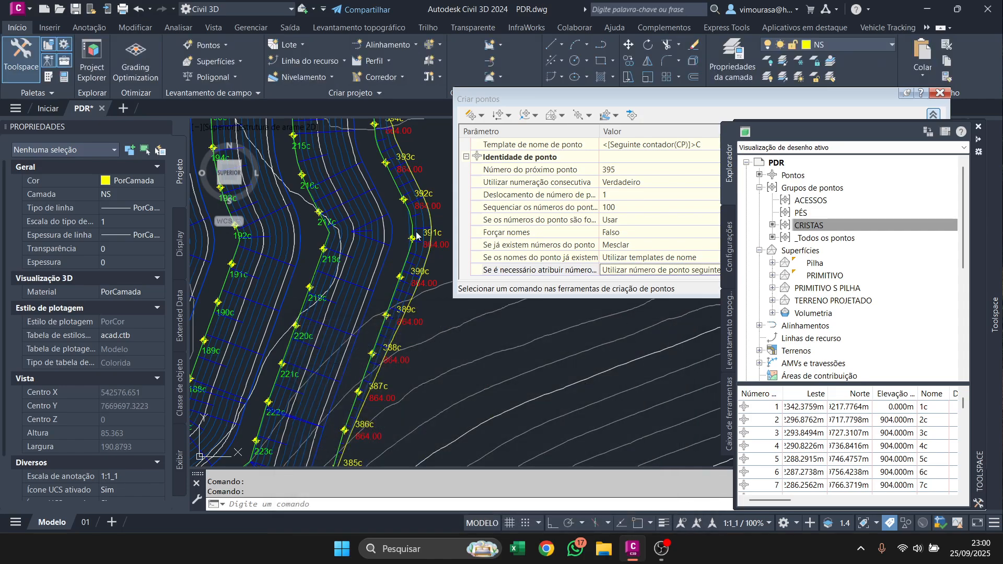
{"action": "mouse_move", "coordinate": [403, 150]}
{"action": "middle_mouse_down"}
{"action": "mouse_move", "coordinate": [380, 271]}
{"action": "mouse_move", "coordinate": [377, 260]}
{"action": "middle_mouse_up"}
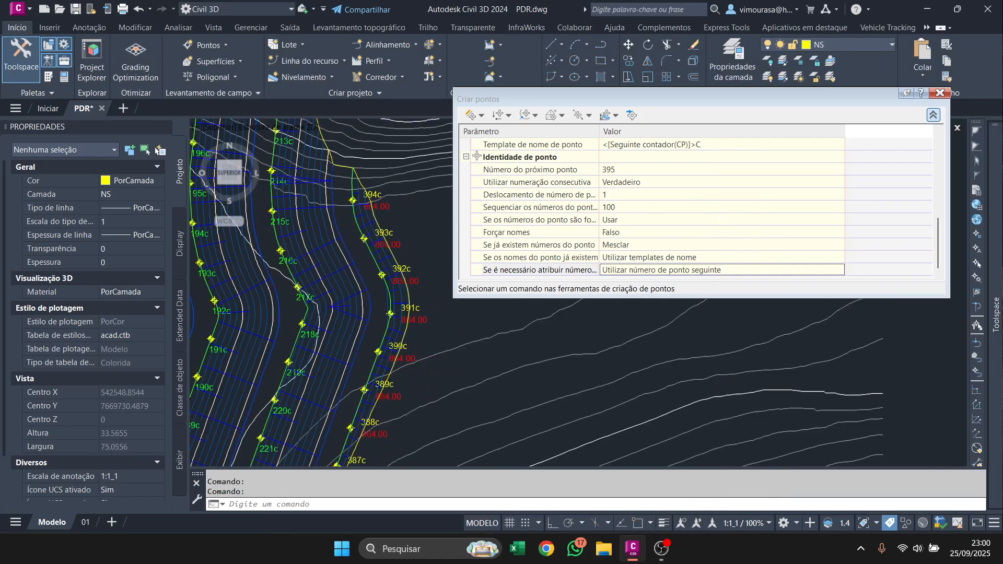
{"action": "scroll", "coordinate": [375, 355], "scroll_direction": "down", "scroll_amount": 3}
{"action": "middle_click_drag", "start_coordinate": [375, 358], "coordinate": [400, 305]}
{"action": "scroll", "coordinate": [369, 355], "scroll_direction": "up", "scroll_amount": 4}
{"action": "left_click", "coordinate": [368, 362]}
{"action": "right_click", "coordinate": [368, 362]}
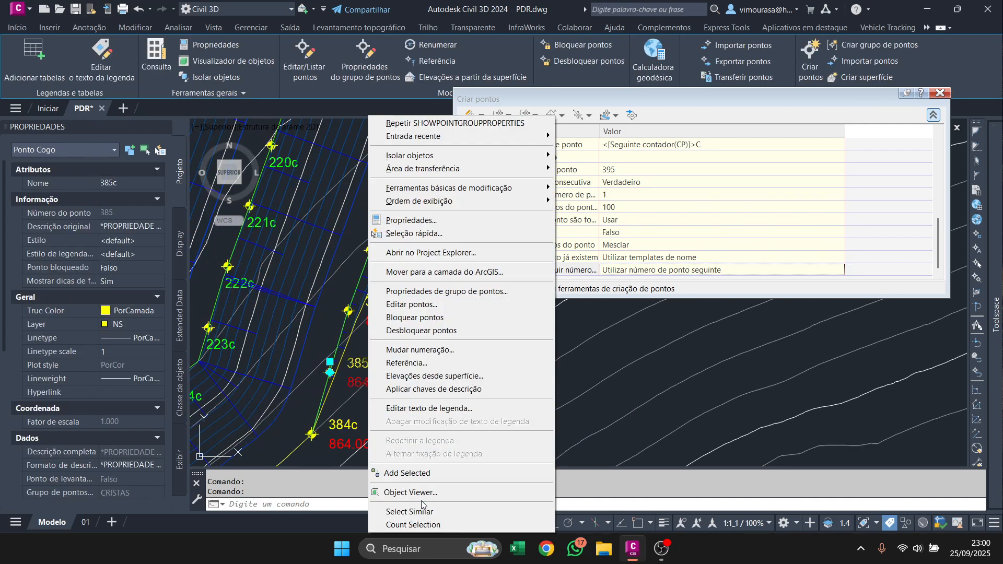
{"action": "left_click", "coordinate": [409, 512]}
{"action": "scroll", "coordinate": [382, 346], "scroll_direction": "down", "scroll_amount": 4}
{"action": "key", "text": "Escape"}
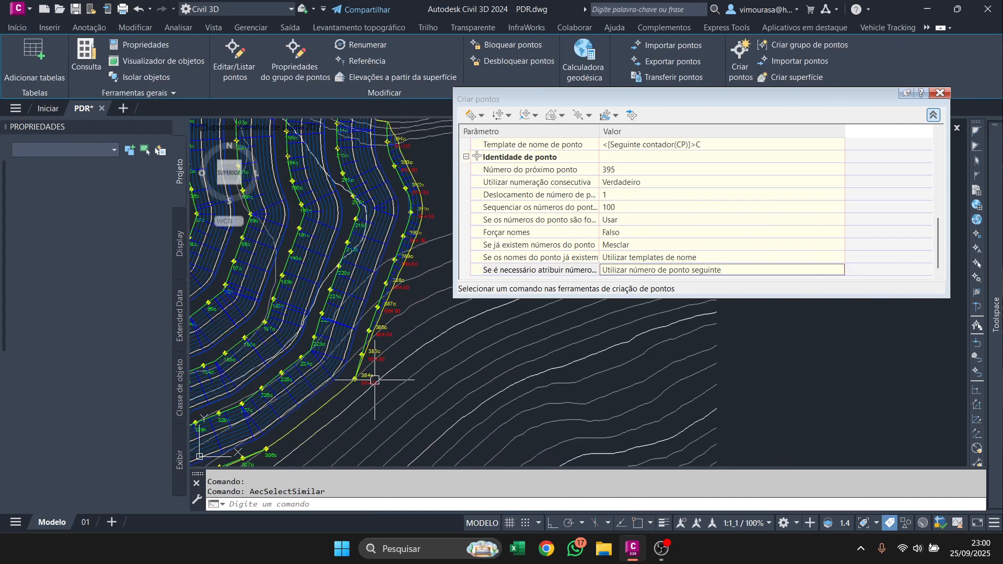
Apply the NOMES label style to points 384c to 394c along the outermost crest line and clear the selection.
{"action": "left_click", "coordinate": [373, 377]}
{"action": "left_click", "coordinate": [361, 355]}
{"action": "left_click", "coordinate": [369, 331]}
{"action": "left_click", "coordinate": [377, 307]}
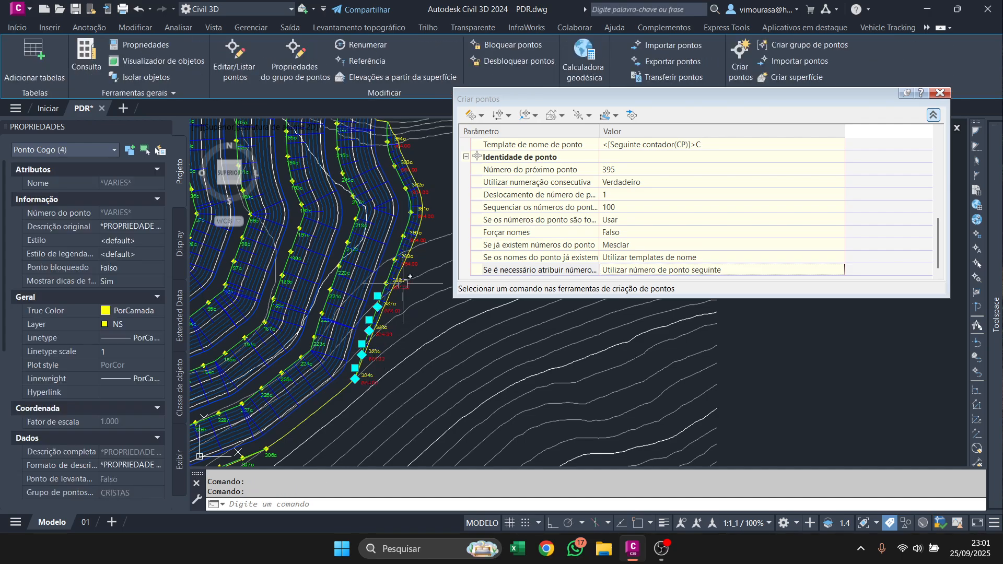
{"action": "left_click", "coordinate": [387, 283]}
{"action": "left_click", "coordinate": [395, 260]}
{"action": "left_click", "coordinate": [403, 236]}
{"action": "left_click", "coordinate": [411, 213]}
{"action": "left_click", "coordinate": [405, 189]}
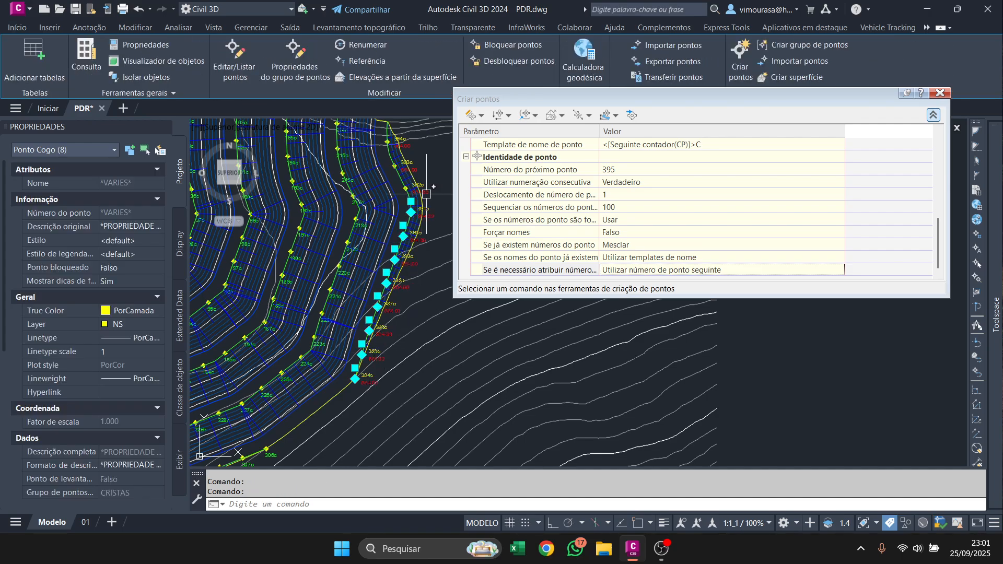
{"action": "left_click", "coordinate": [394, 166]}
{"action": "left_click", "coordinate": [387, 142]}
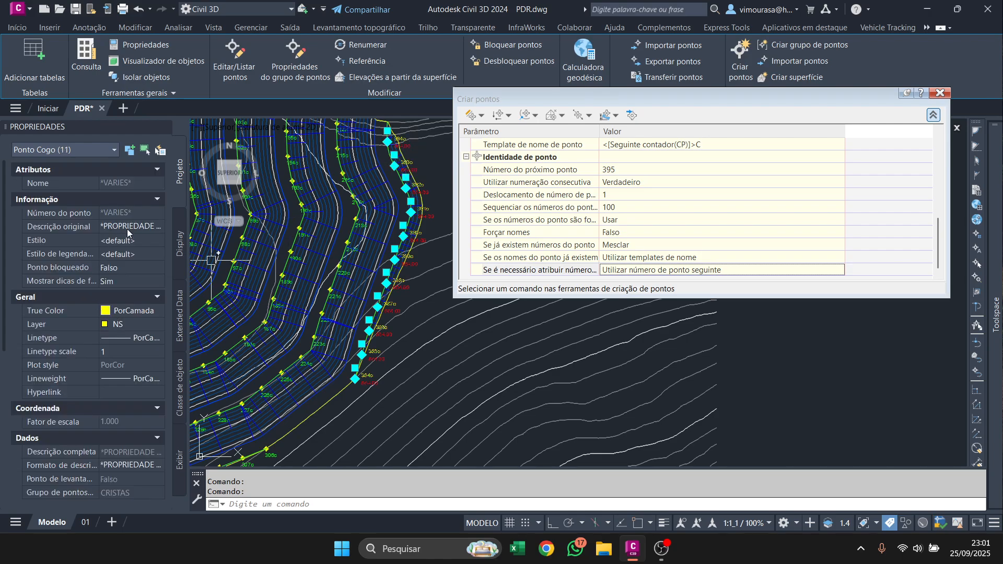
{"action": "left_click", "coordinate": [141, 240]}
{"action": "left_click", "coordinate": [141, 241]}
{"action": "left_click", "coordinate": [140, 241]}
{"action": "left_click", "coordinate": [134, 254]}
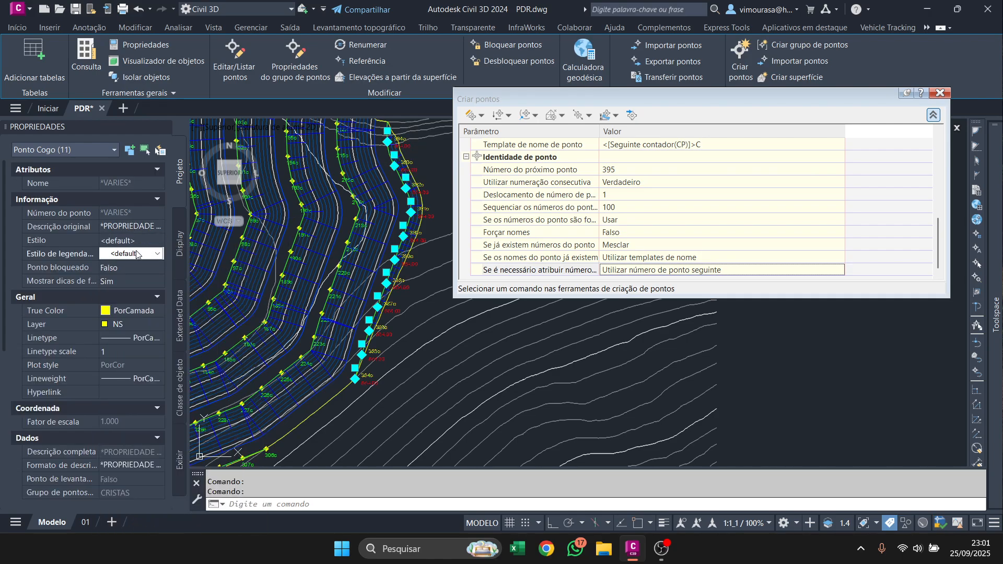
{"action": "left_click", "coordinate": [133, 254]}
{"action": "left_click", "coordinate": [137, 289]}
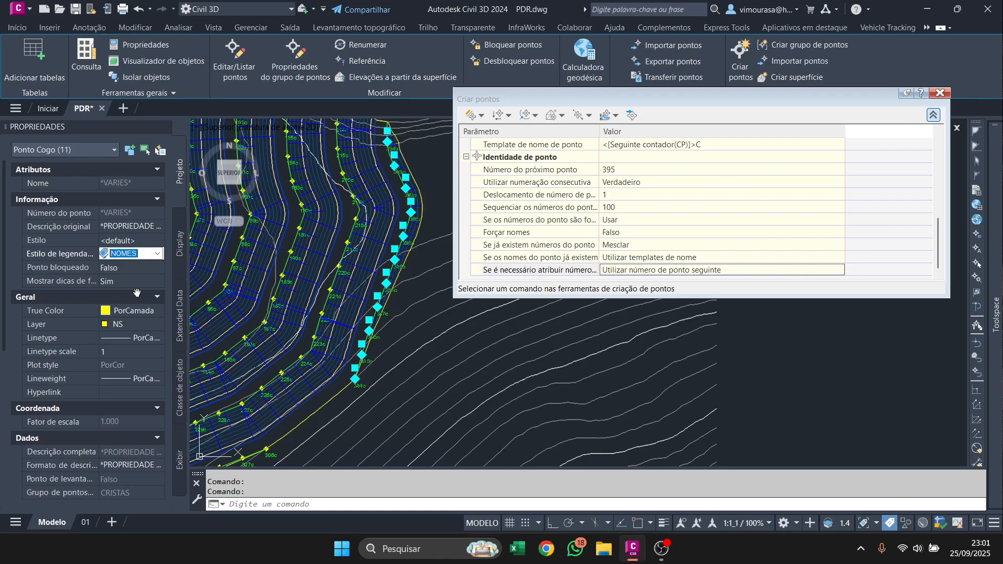
{"action": "scroll", "coordinate": [306, 298], "scroll_direction": "up", "scroll_amount": 5}
{"action": "key", "text": "Escape"}
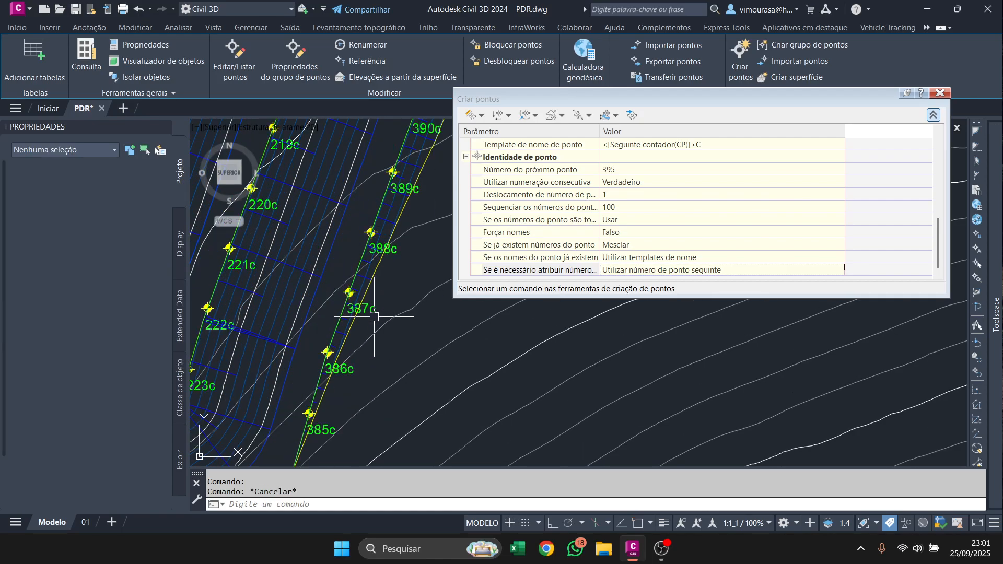
Close the point creation tools and leave any running command.
{"action": "left_click_drag", "start_coordinate": [738, 110], "coordinate": [672, 226]}
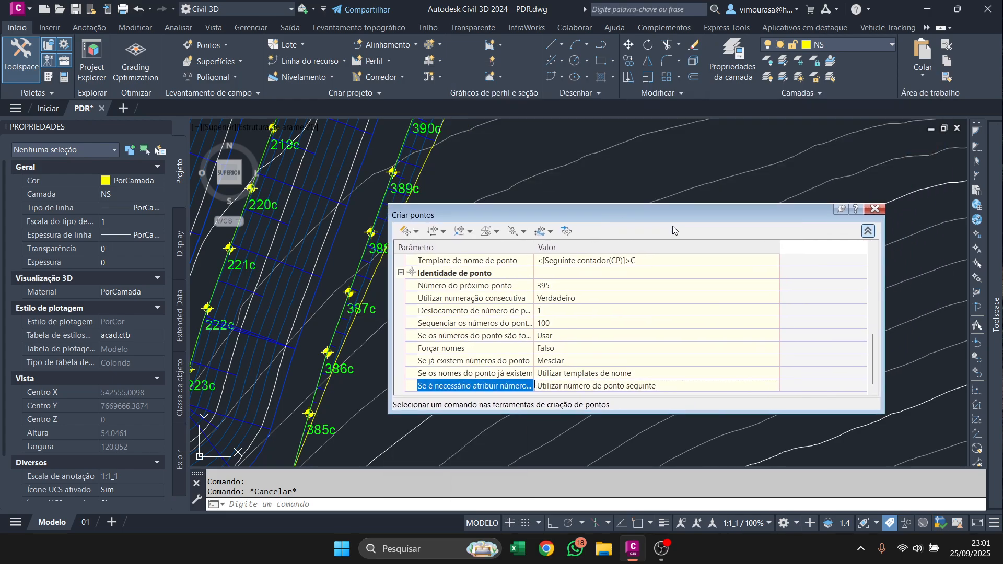
{"action": "left_click", "coordinate": [868, 209]}
{"action": "scroll", "coordinate": [455, 313], "scroll_direction": "down", "scroll_amount": 5}
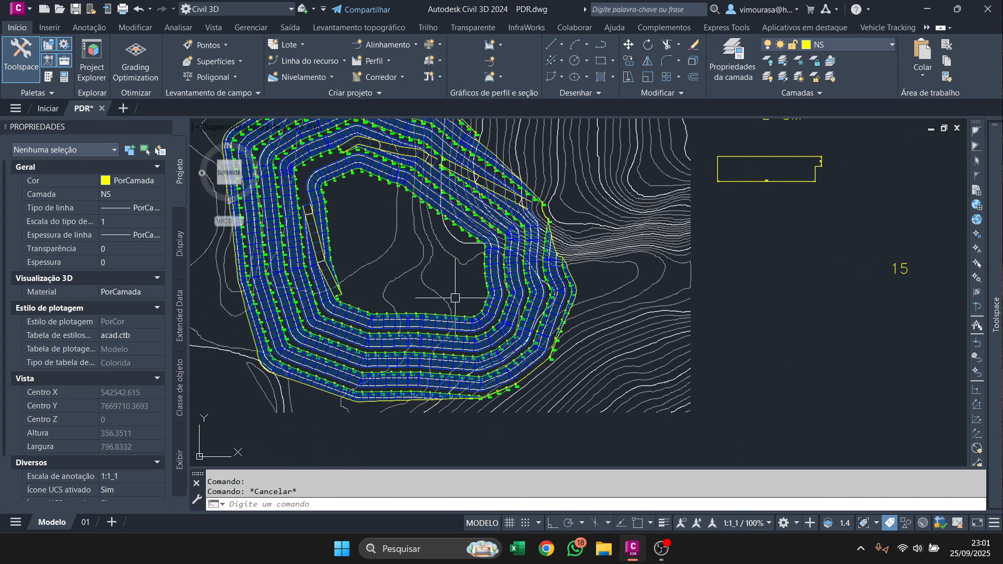
{"action": "key", "text": "space"}
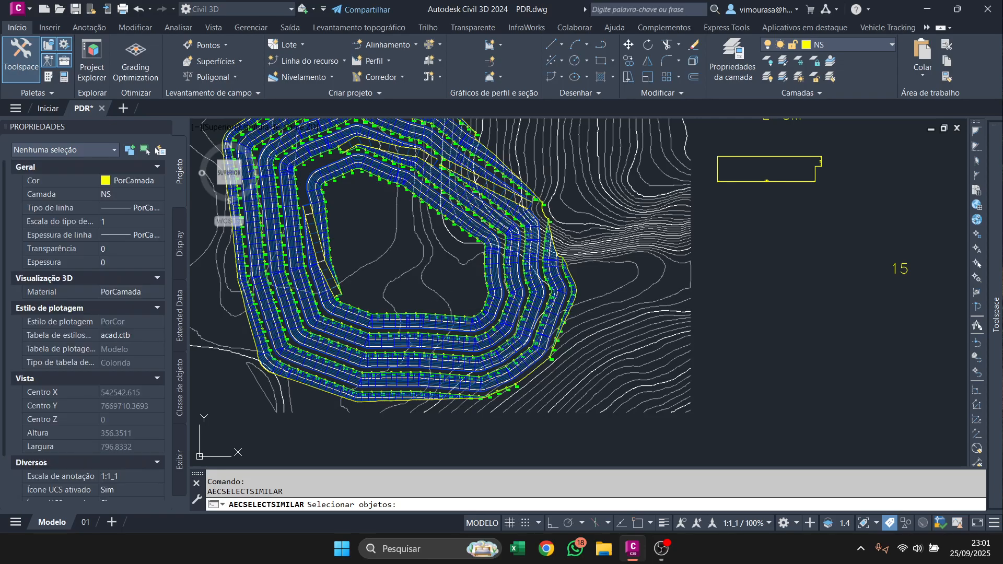
{"action": "key", "text": "Escape"}
{"action": "key", "text": "Escape"}
{"action": "left_click", "coordinate": [218, 47]}
{"action": "key", "text": "Escape"}
{"action": "key", "text": "Escape"}
Highlight the PÉS point group and open the point creation tools again.
{"action": "mouse_move", "coordinate": [995, 209]}
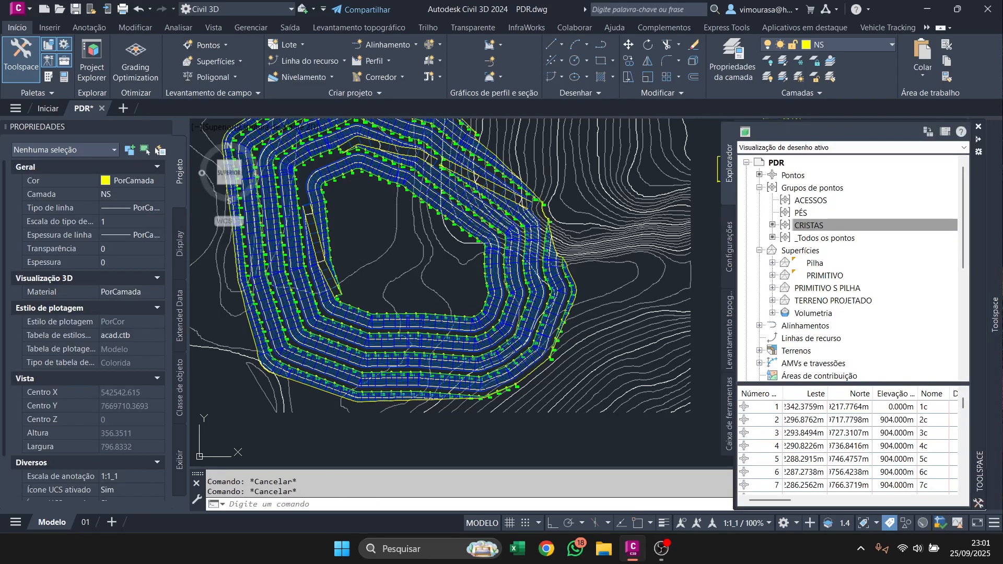
{"action": "left_click", "coordinate": [809, 214]}
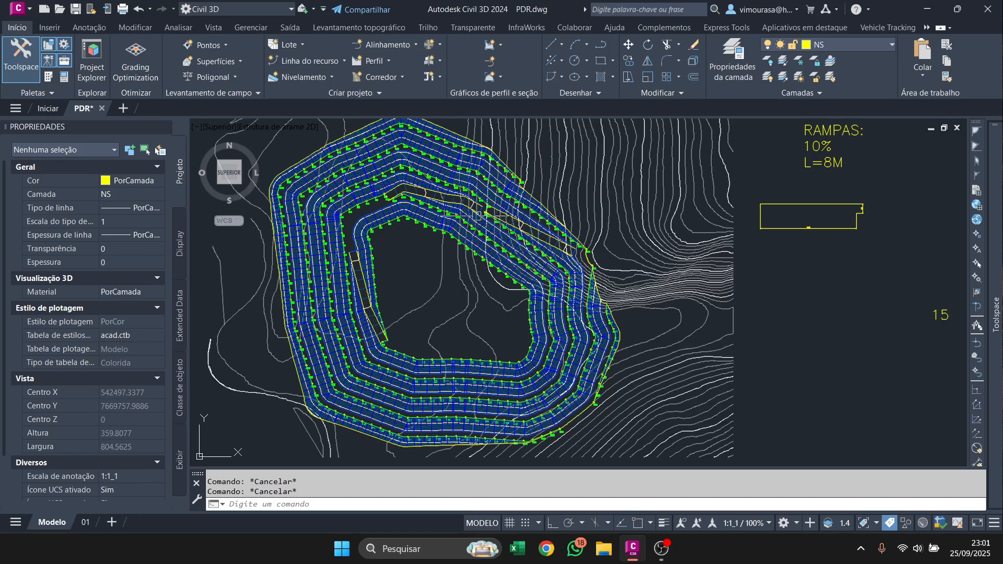
{"action": "mouse_move", "coordinate": [995, 314]}
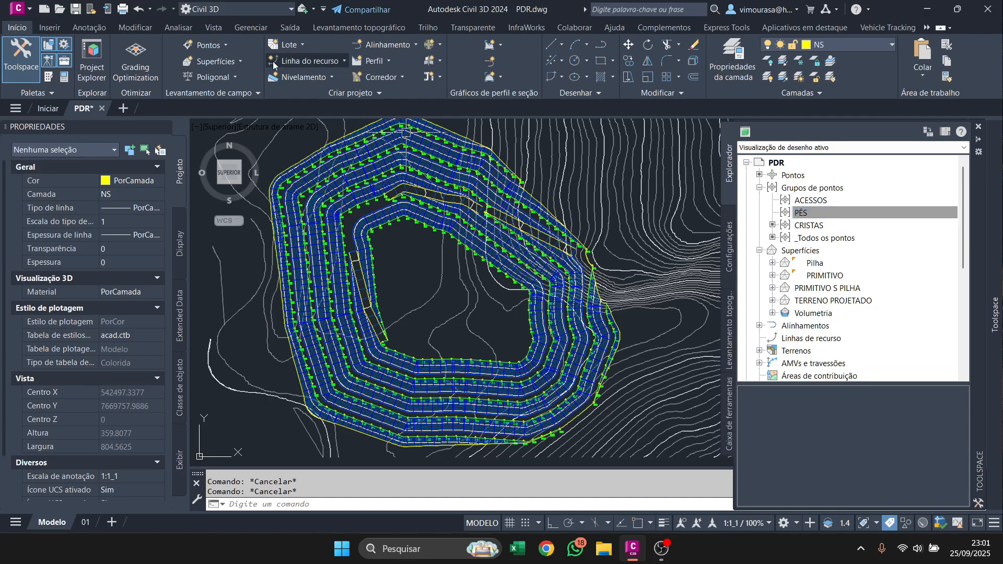
{"action": "left_click", "coordinate": [203, 46]}
{"action": "left_click", "coordinate": [272, 62]}
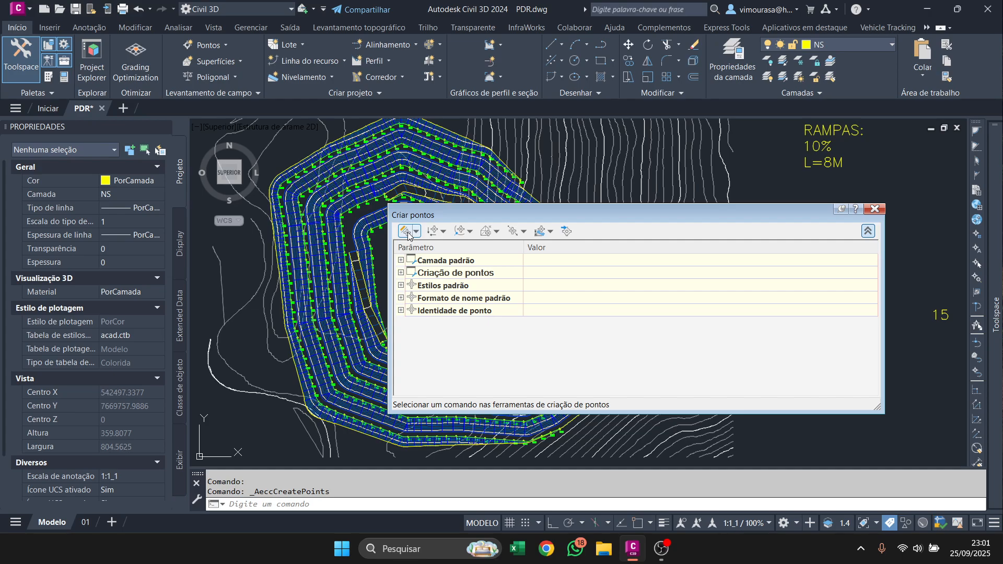
Set the point name template to <[Seguinte contador(CP)]>P with a starting number of 1.
{"action": "left_click", "coordinate": [401, 286]}
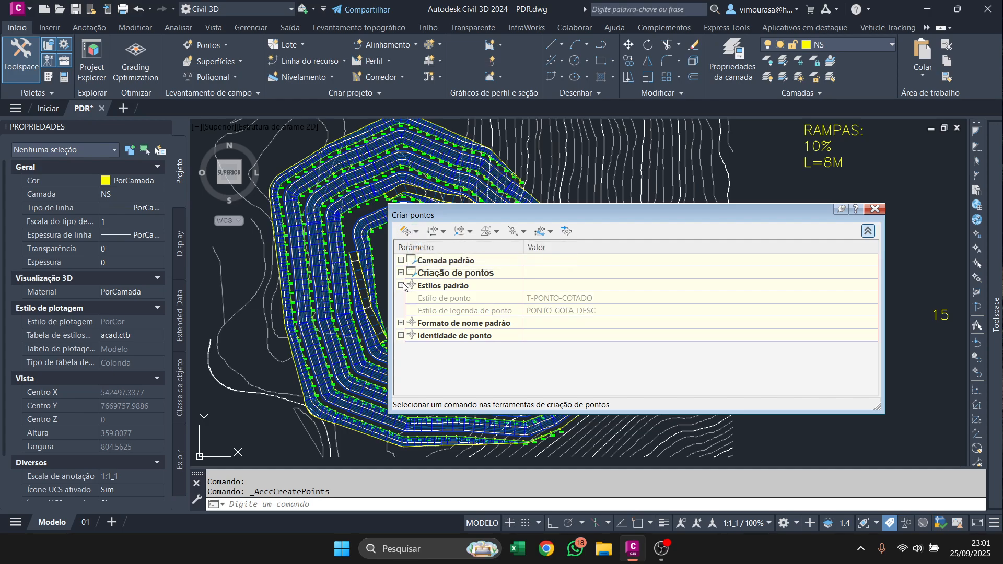
{"action": "left_click", "coordinate": [401, 324]}
{"action": "left_click", "coordinate": [551, 349]}
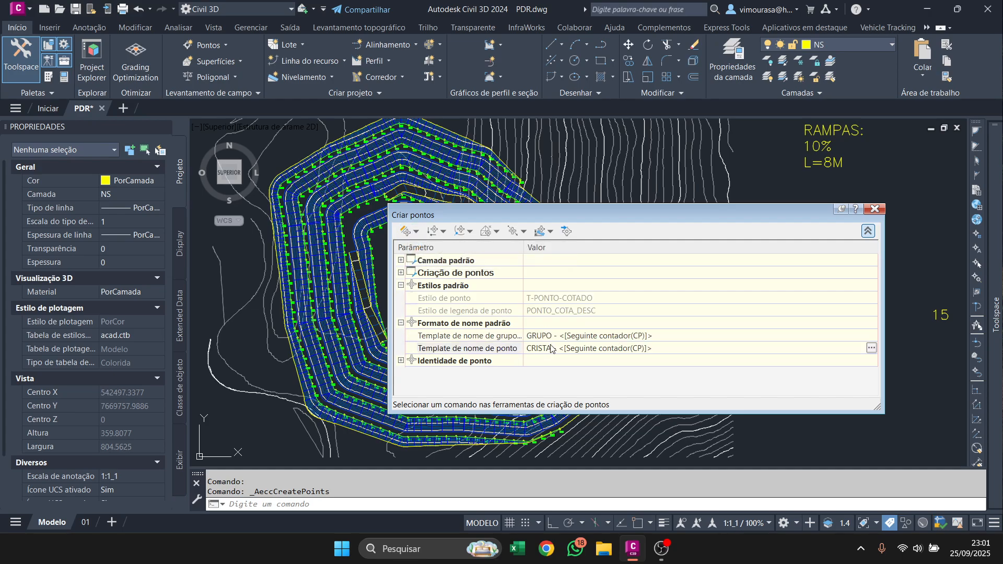
{"action": "left_click", "coordinate": [871, 348]}
{"action": "left_click", "coordinate": [480, 359]}
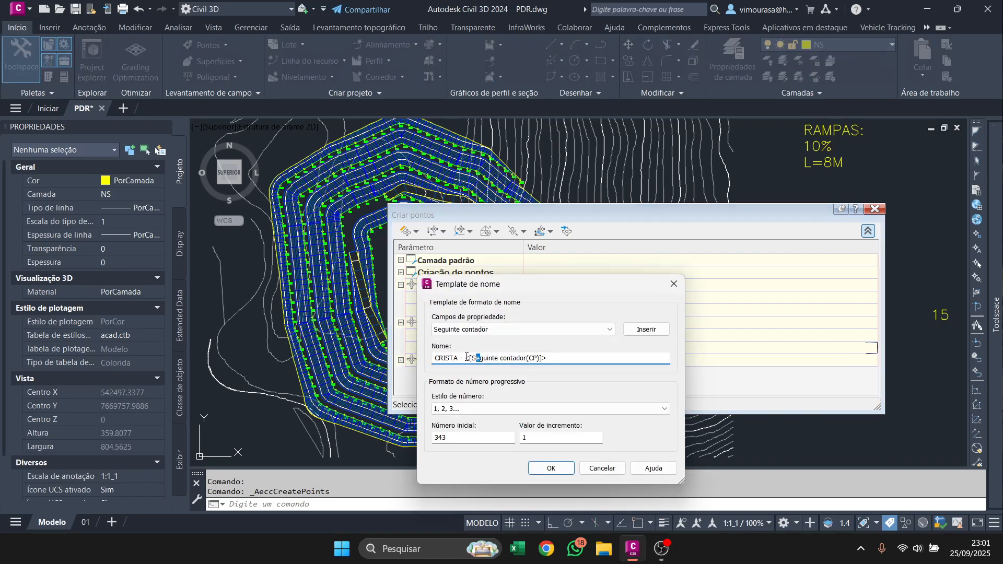
{"action": "key", "text": "BackSpace"}
{"action": "left_click", "coordinate": [585, 356]}
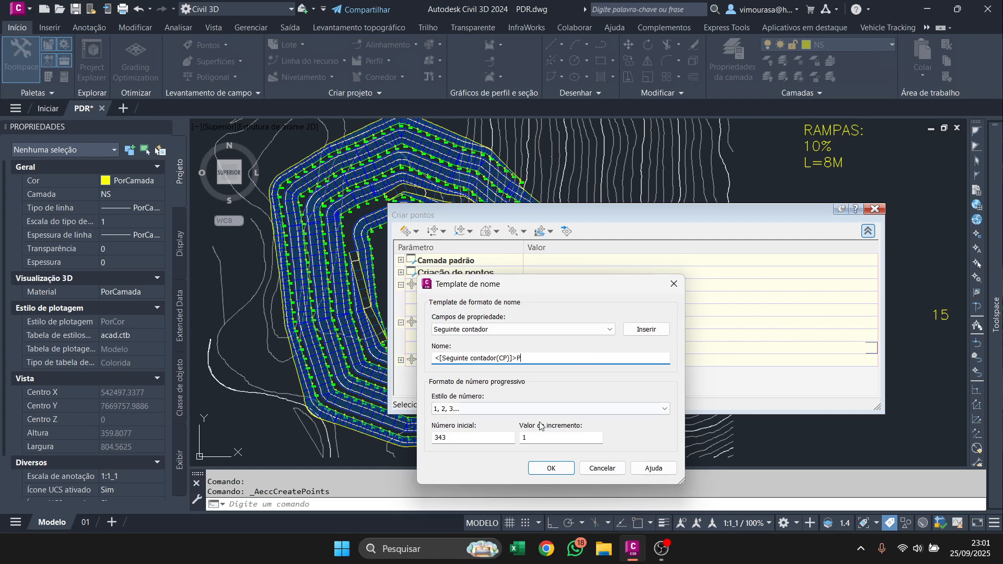
{"action": "left_click_drag", "start_coordinate": [453, 438], "coordinate": [328, 433]}
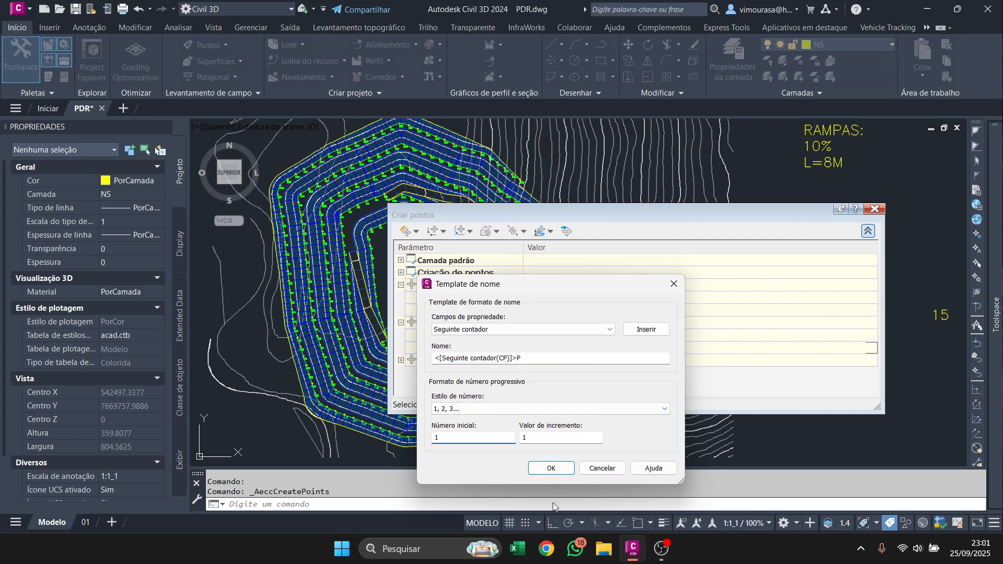
{"action": "left_click", "coordinate": [556, 472]}
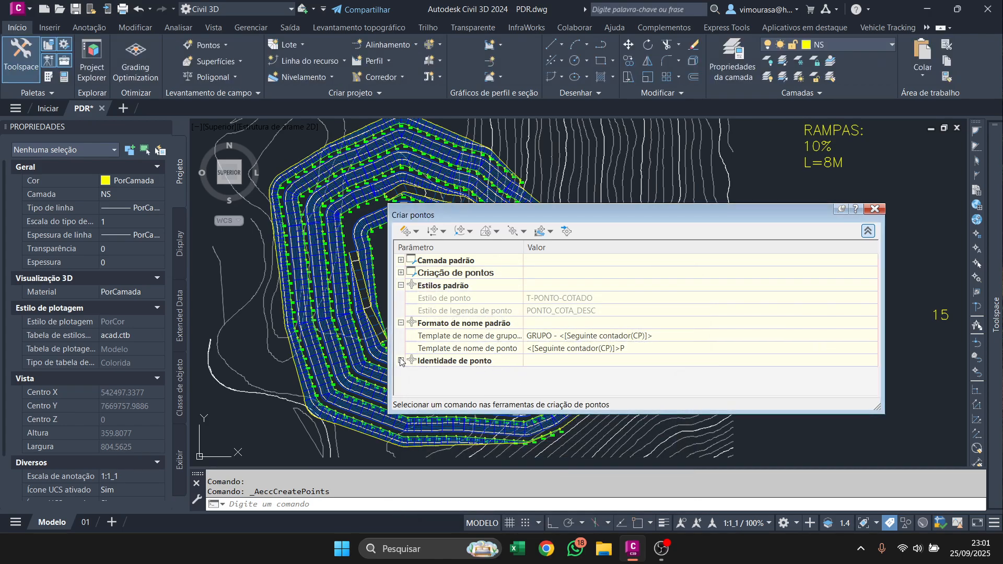
Try to set the next point number to 1 in the point identity settings.
{"action": "scroll", "coordinate": [592, 361], "scroll_direction": "down", "scroll_amount": 3}
{"action": "left_click", "coordinate": [757, 286]}
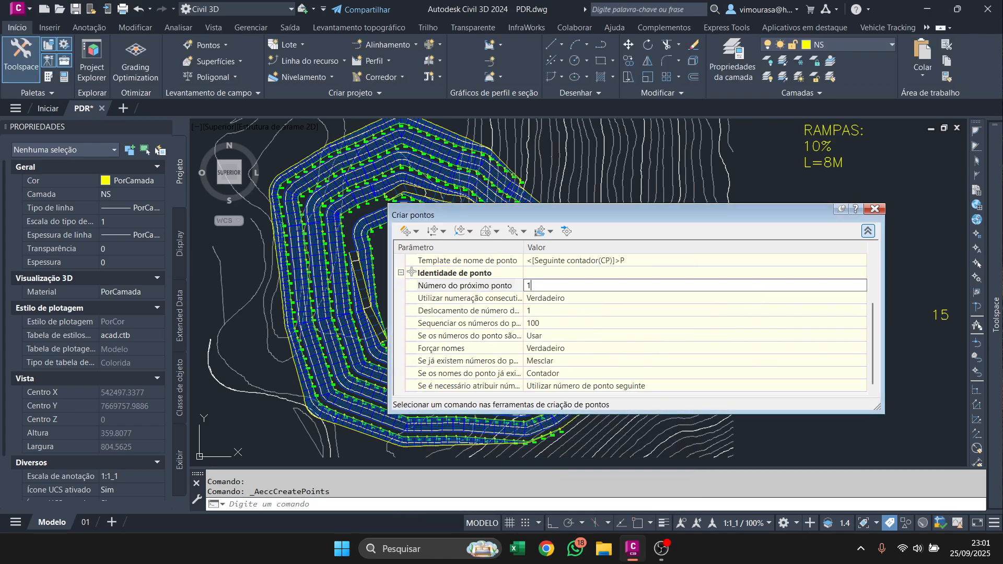
{"action": "key", "text": "Return"}
{"action": "left_click", "coordinate": [685, 344]}
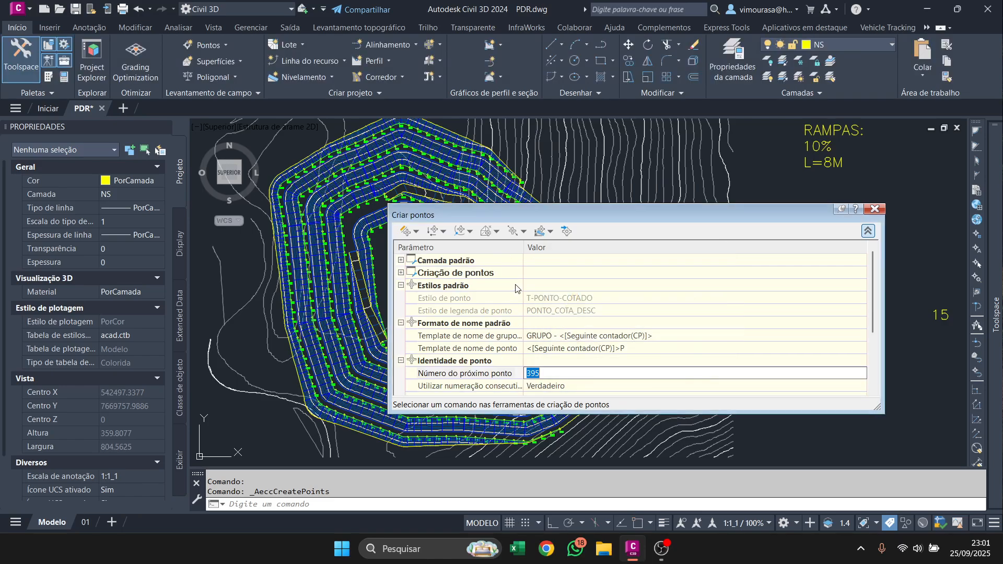
Set the point creation prompts to Nenhum for descriptions and Automático for point names.
{"action": "scroll", "coordinate": [550, 355], "scroll_direction": "down", "scroll_amount": 2}
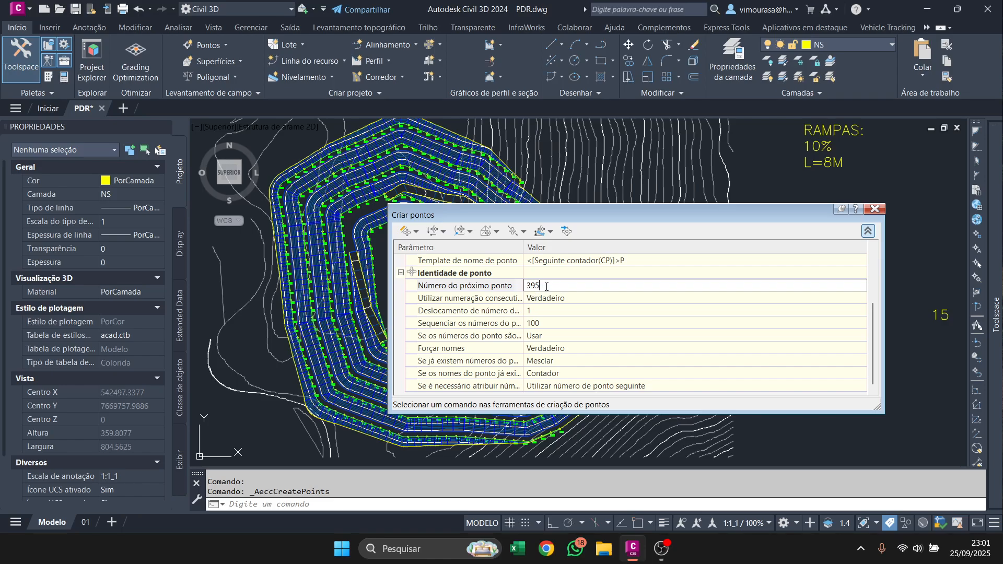
{"action": "scroll", "coordinate": [579, 290], "scroll_direction": "up", "scroll_amount": 2}
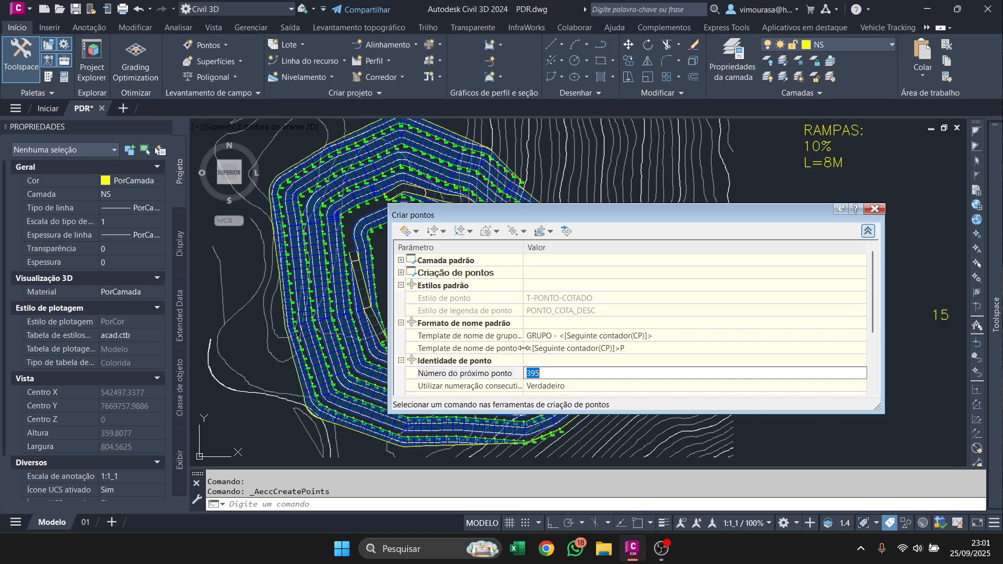
{"action": "left_click", "coordinate": [401, 273]}
{"action": "left_click", "coordinate": [564, 349]}
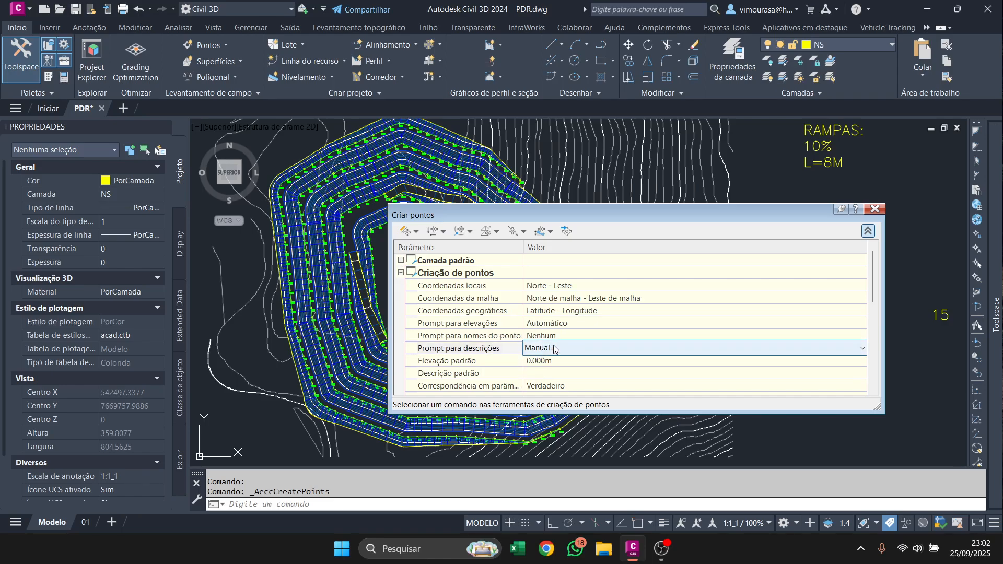
{"action": "left_click", "coordinate": [564, 349]}
{"action": "left_click", "coordinate": [570, 362]}
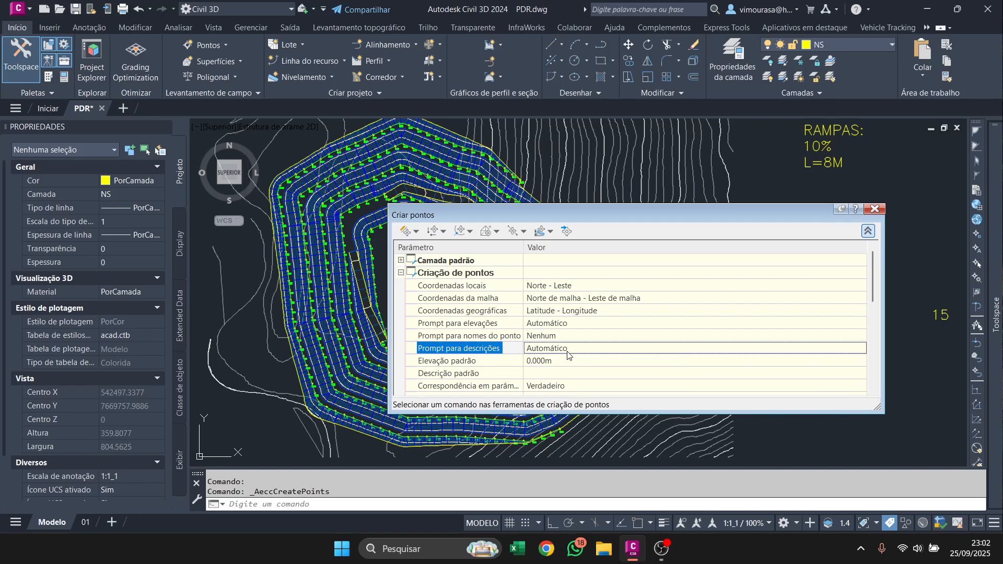
{"action": "left_click", "coordinate": [560, 347]}
{"action": "left_click", "coordinate": [561, 348]}
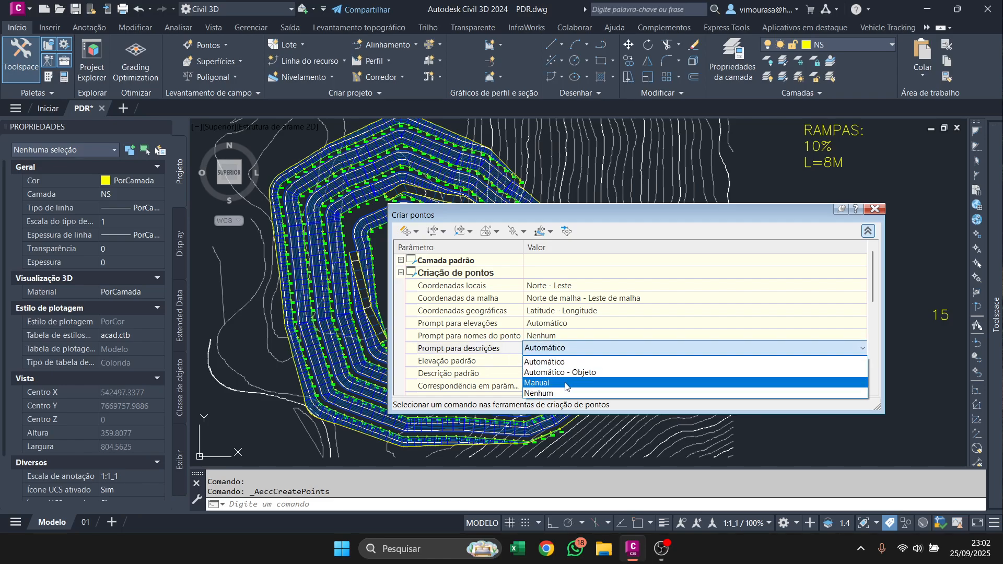
{"action": "left_click", "coordinate": [567, 398]}
{"action": "left_click", "coordinate": [552, 337]}
{"action": "left_click", "coordinate": [552, 337]}
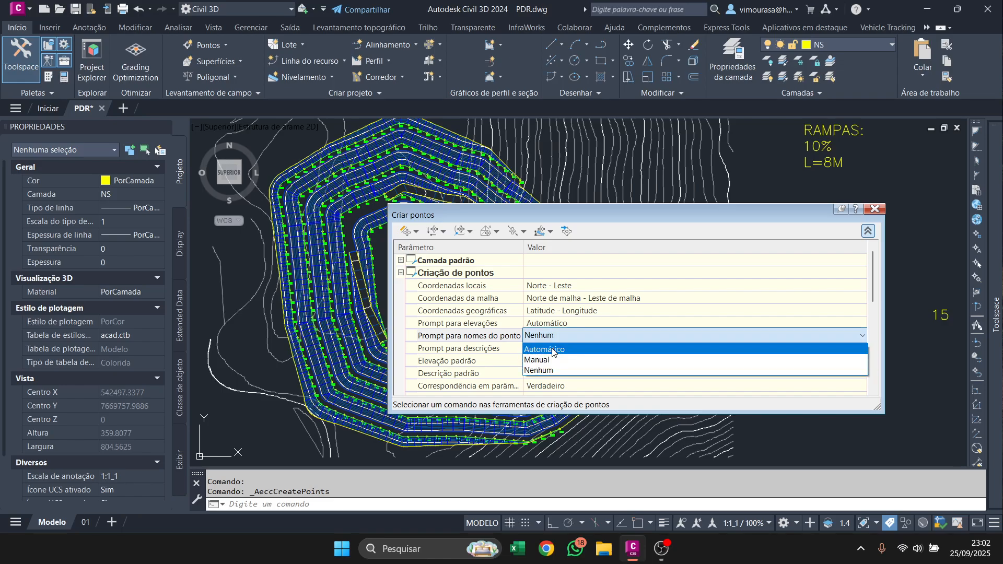
{"action": "left_click", "coordinate": [559, 349]}
Set the repeated-coordinates option in the point creation settings to Falso.
{"action": "scroll", "coordinate": [573, 329], "scroll_direction": "down", "scroll_amount": 5}
{"action": "scroll", "coordinate": [570, 324], "scroll_direction": "up", "scroll_amount": 3}
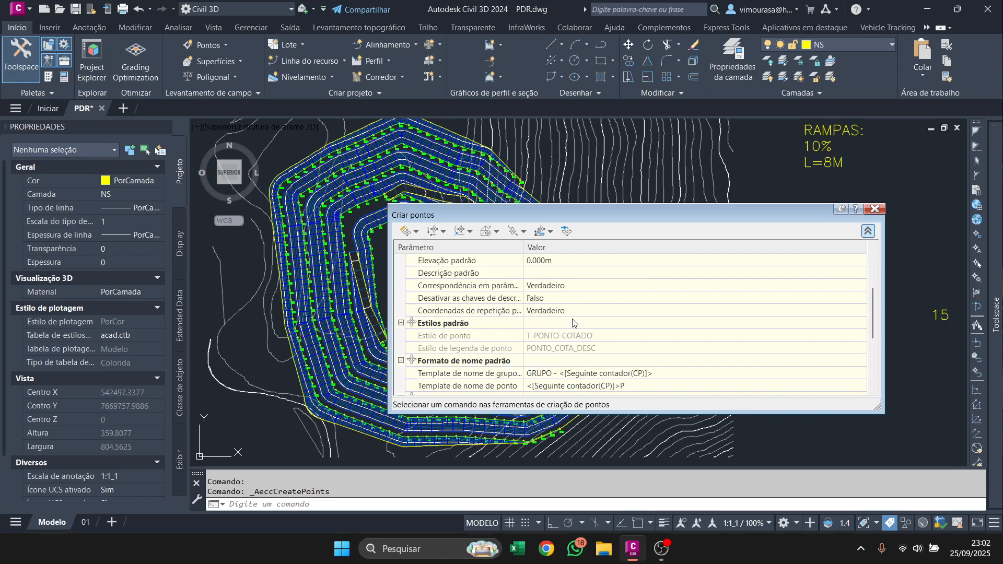
{"action": "left_click", "coordinate": [553, 312]}
{"action": "left_click", "coordinate": [553, 313]}
{"action": "left_click", "coordinate": [551, 324]}
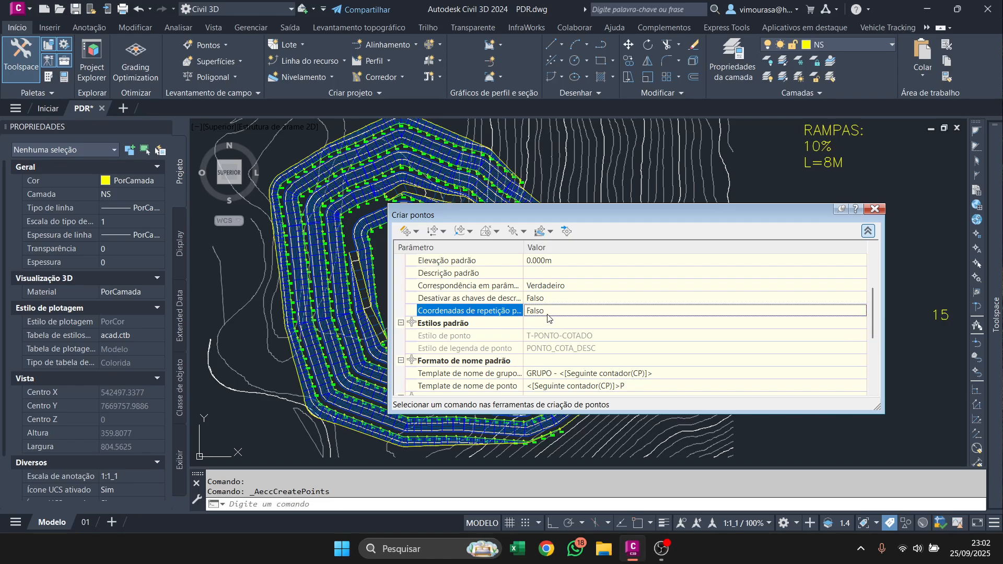
Set name forcing to Falso and make already existing point names use Utilizar templates de nome.
{"action": "scroll", "coordinate": [523, 288], "scroll_direction": "down", "scroll_amount": 3}
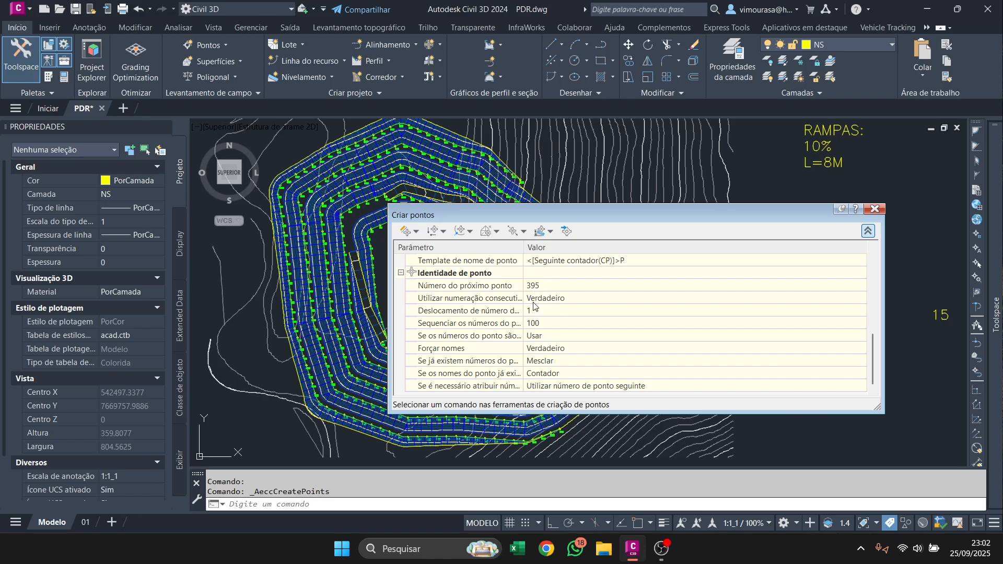
{"action": "left_click", "coordinate": [563, 351]}
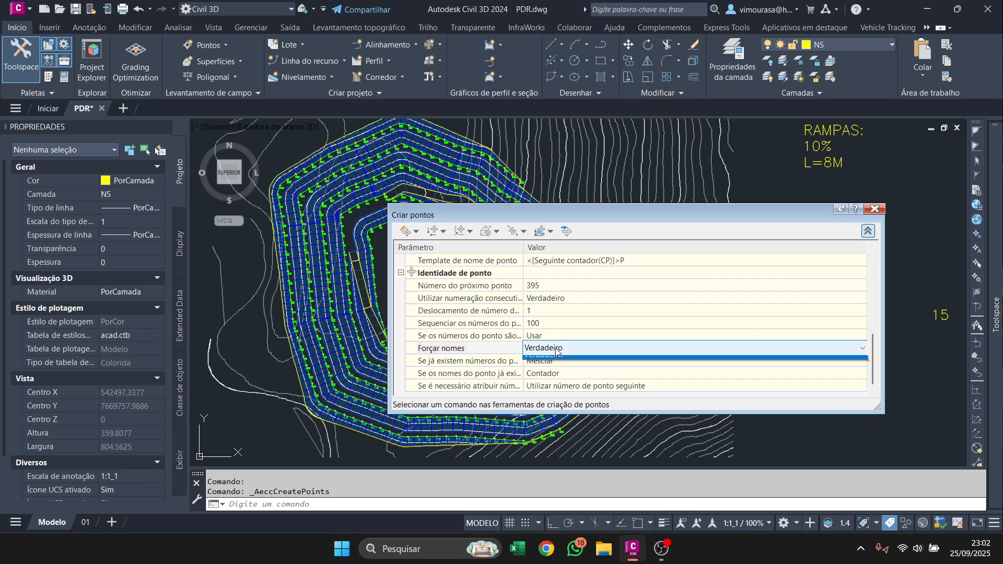
{"action": "left_click", "coordinate": [574, 372]}
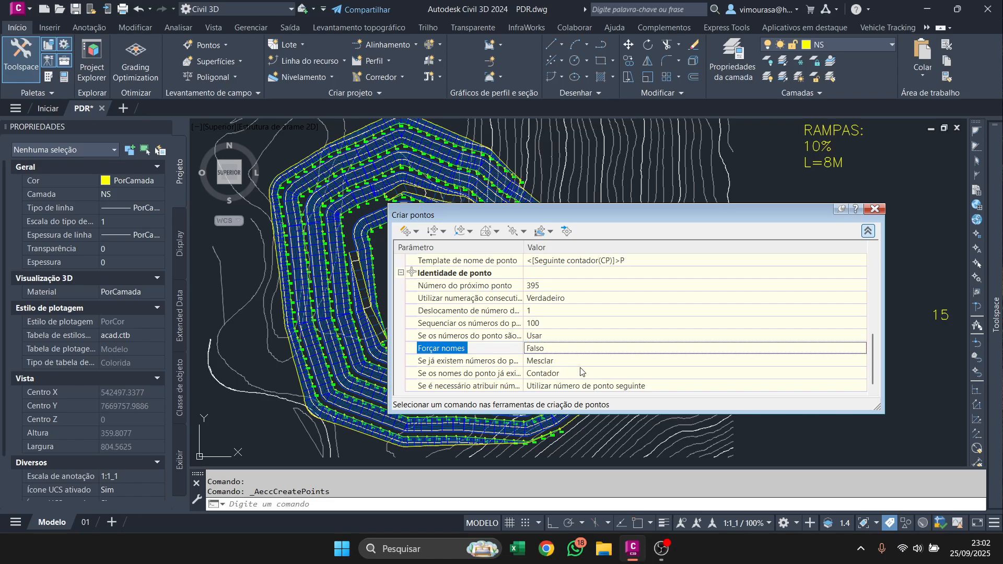
{"action": "left_click", "coordinate": [544, 373]}
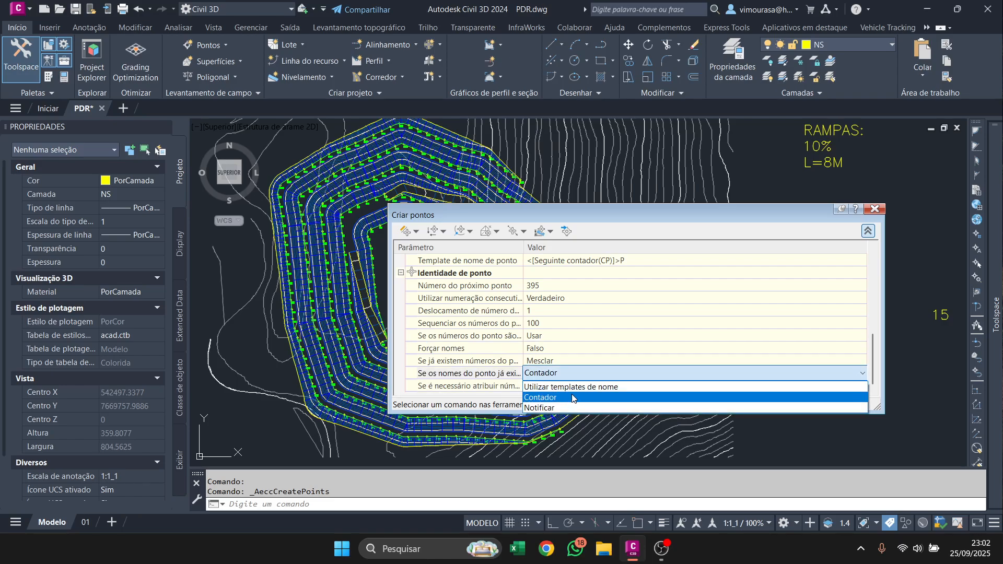
{"action": "left_click", "coordinate": [574, 390]}
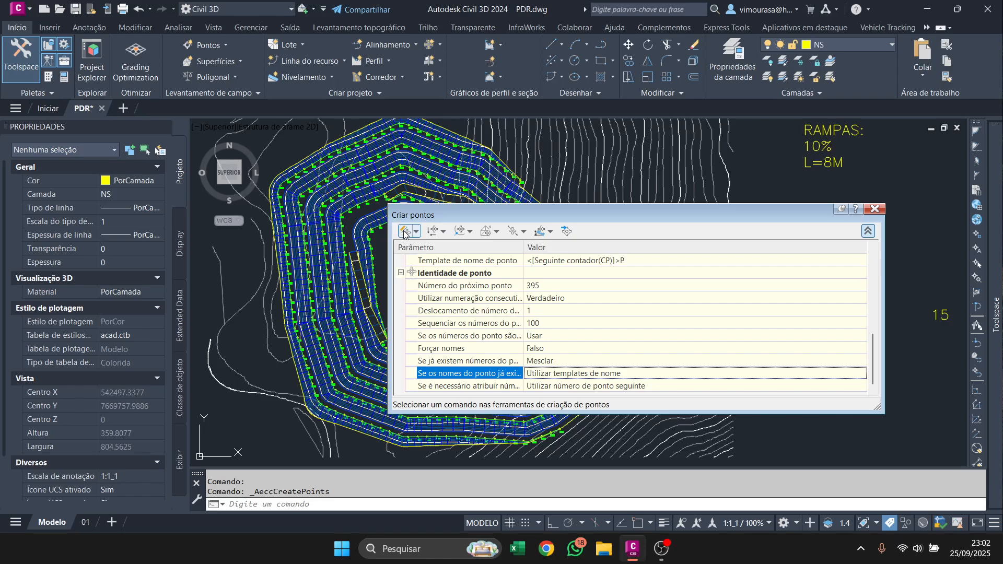
Create measured points along the innermost bench's toe line over its full length, with zero offset and a 10 m interval.
{"action": "left_click_drag", "start_coordinate": [422, 220], "coordinate": [803, 203]}
{"action": "left_click", "coordinate": [777, 215]}
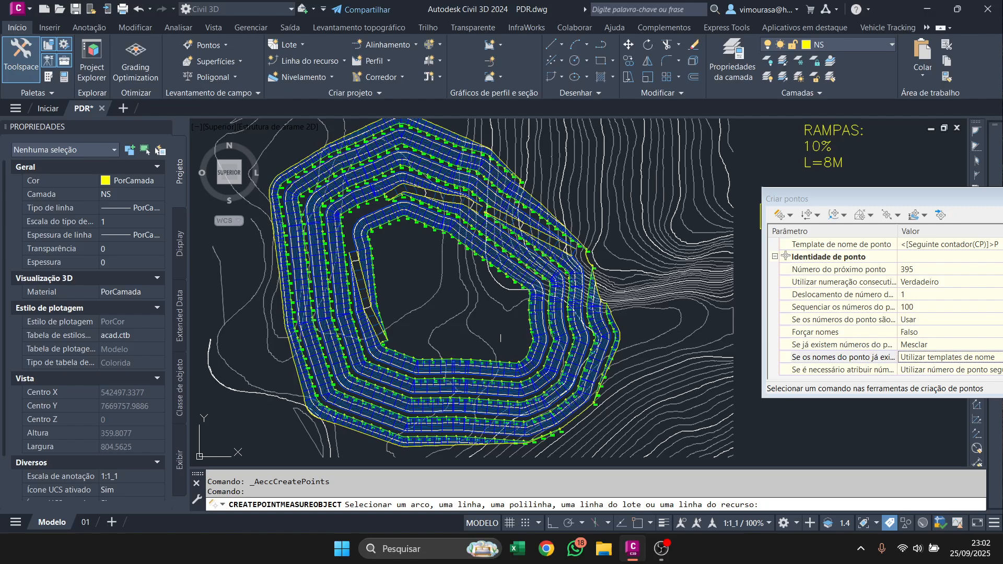
{"action": "scroll", "coordinate": [512, 358], "scroll_direction": "up", "scroll_amount": 5}
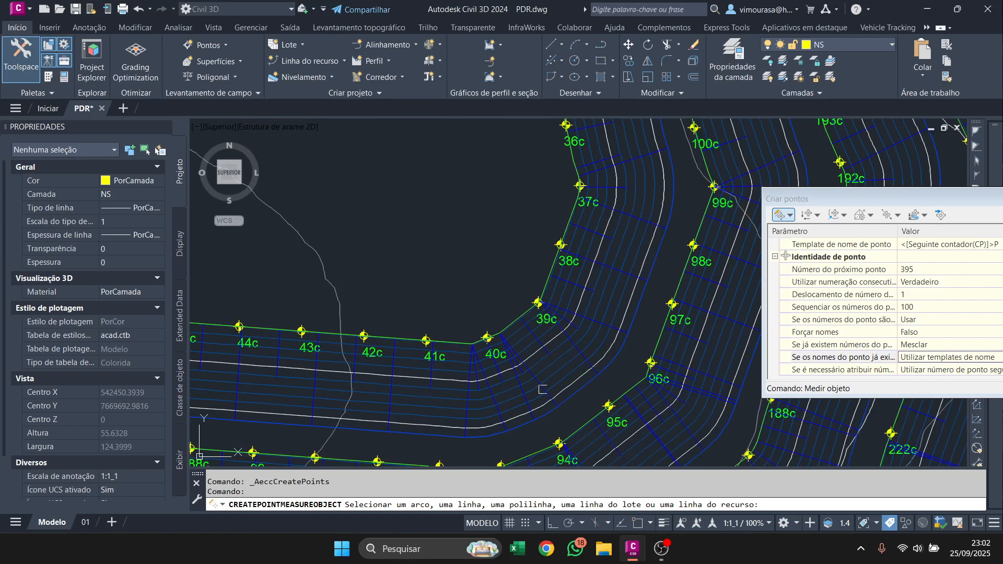
{"action": "left_click", "coordinate": [573, 395]}
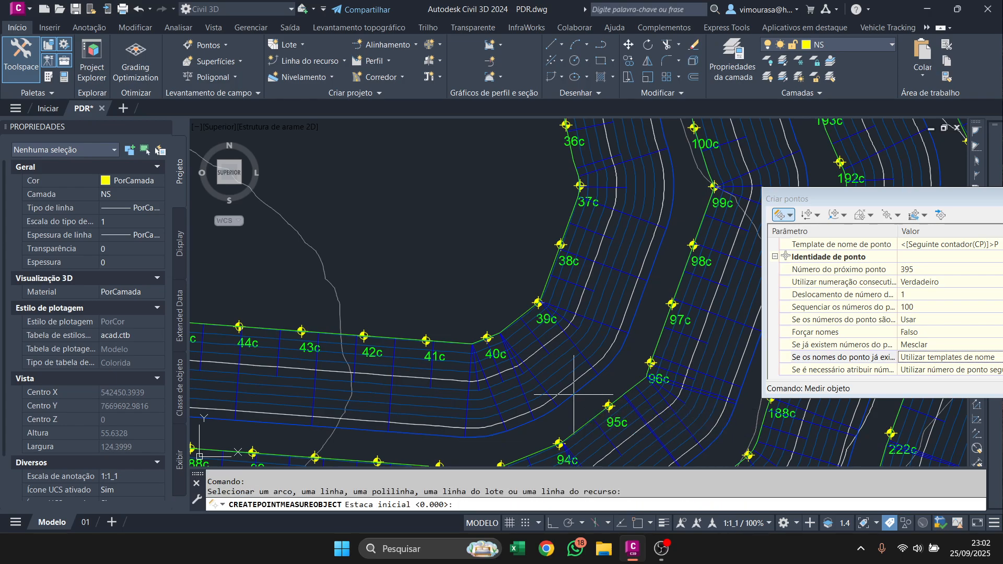
{"action": "key", "text": "Return"}
{"action": "key", "text": "Return"}
{"action": "key", "text": "Return"}
{"action": "key", "text": "Return"}
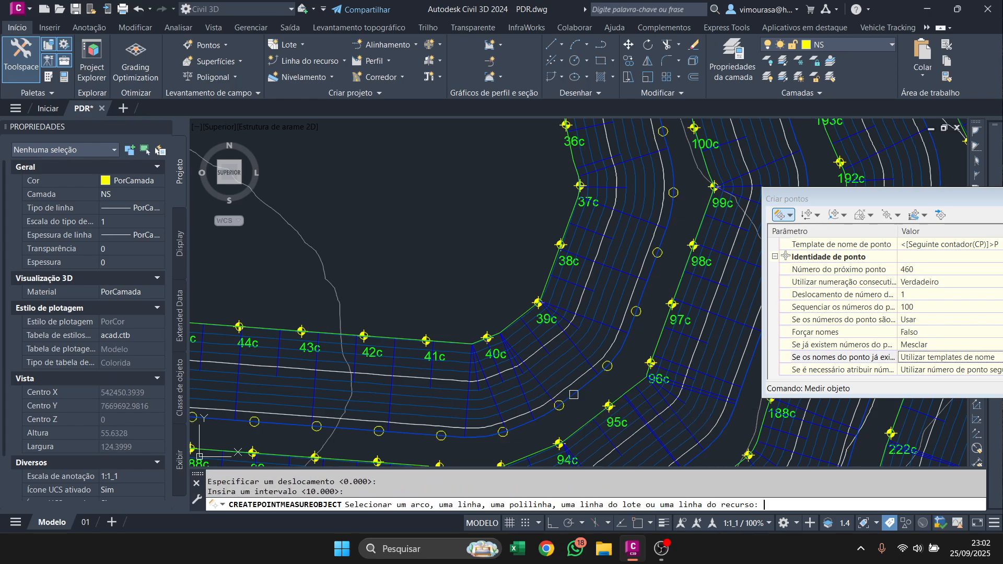
Create measured points at 10 m intervals along the full second toe line, between the 94c and 185c crest rows.
{"action": "middle_click_drag", "start_coordinate": [574, 394], "coordinate": [511, 268]}
{"action": "left_click", "coordinate": [582, 374]}
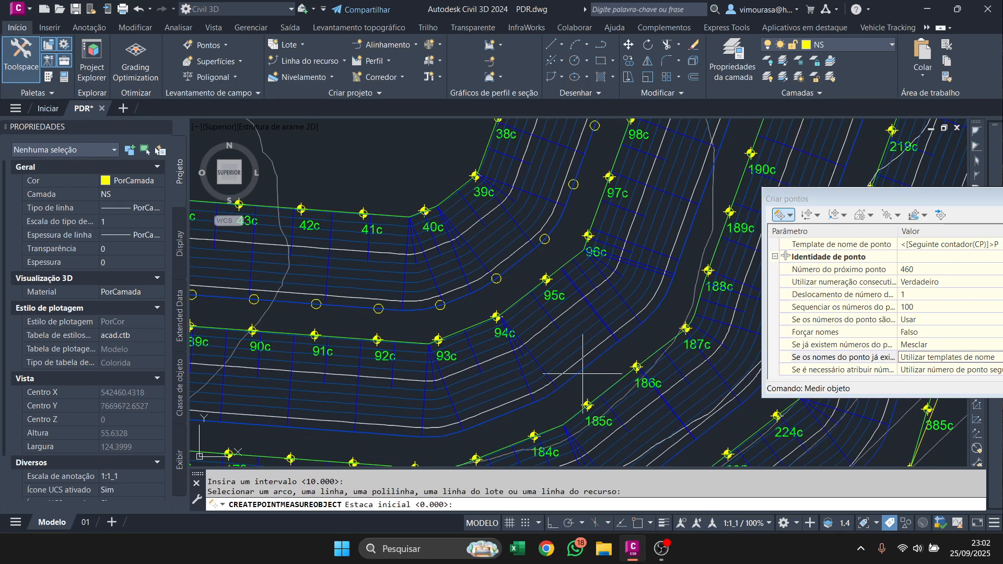
{"action": "key", "text": "Return"}
{"action": "key", "text": "Return"}
{"action": "key", "text": "Return"}
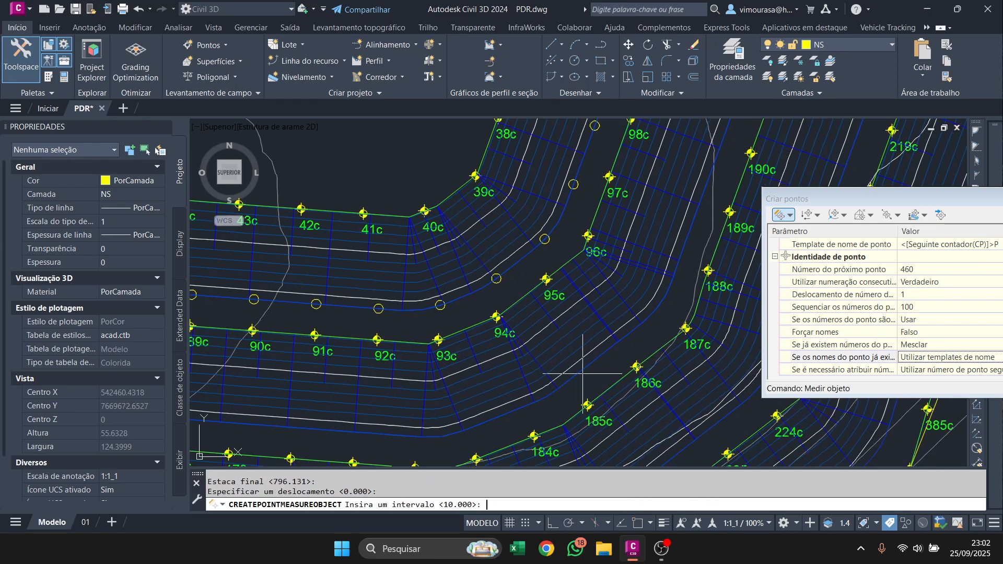
Create measured points at 10 m intervals along the full third toe line, between the 185c and 226c crest rows.
{"action": "key", "text": "Return"}
{"action": "middle_click_drag", "start_coordinate": [582, 374], "coordinate": [382, 259]}
{"action": "scroll", "coordinate": [383, 259], "scroll_direction": "up", "scroll_amount": 5}
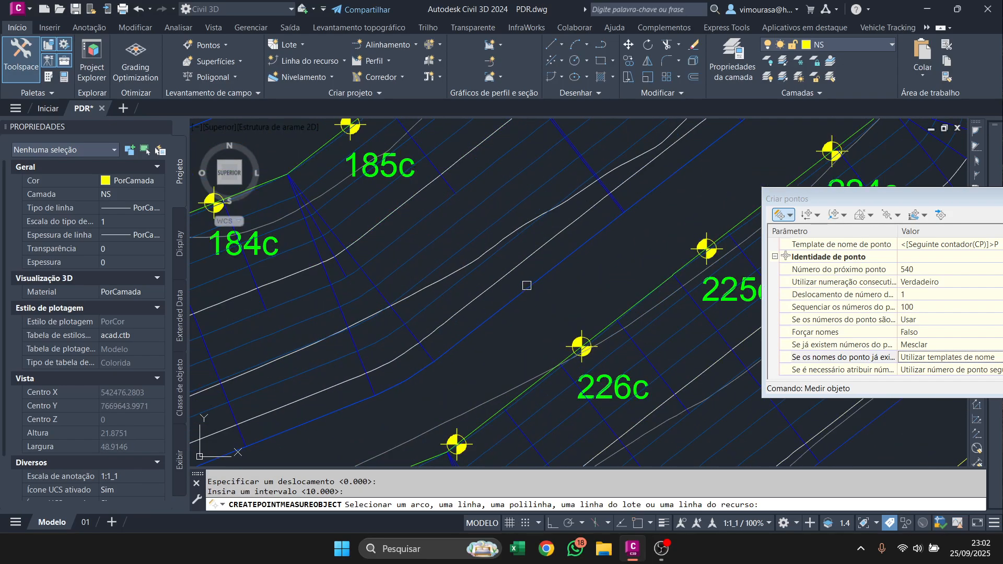
{"action": "left_click", "coordinate": [527, 285]}
{"action": "key", "text": "Return"}
{"action": "key", "text": "Return"}
{"action": "key", "text": "Return"}
{"action": "key", "text": "Return"}
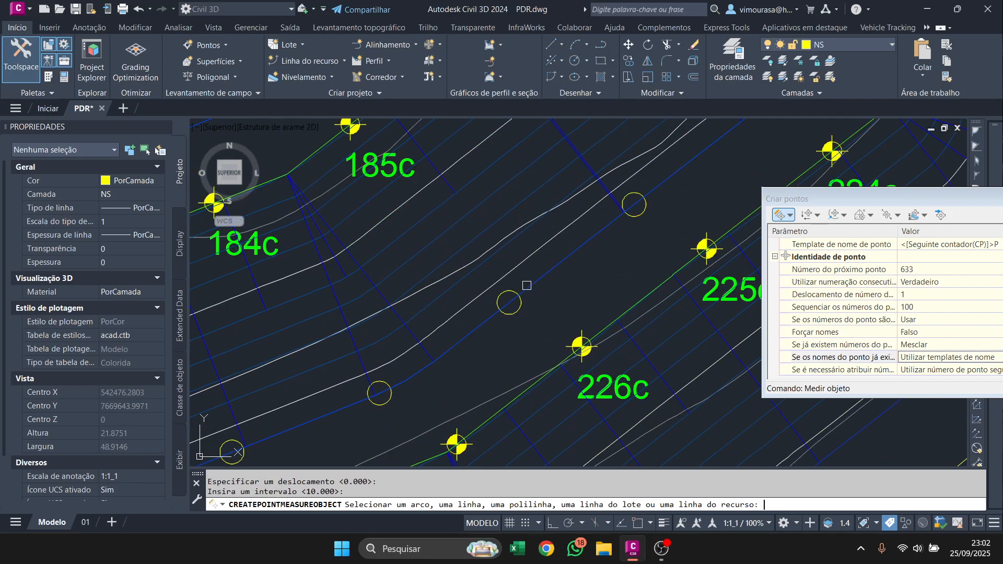
Create measured points at 10 m intervals along the full fourth toe line, outside the 225c–227c crest row.
{"action": "scroll", "coordinate": [526, 285], "scroll_direction": "down", "scroll_amount": 3}
{"action": "scroll", "coordinate": [523, 284], "scroll_direction": "down", "scroll_amount": 2}
{"action": "scroll", "coordinate": [617, 376], "scroll_direction": "up", "scroll_amount": 4}
{"action": "left_click", "coordinate": [619, 377]}
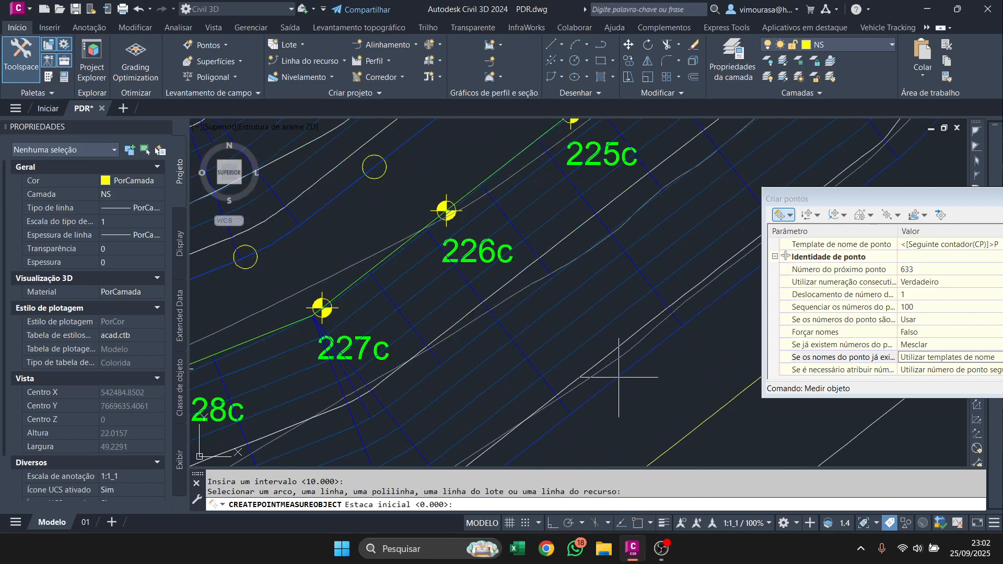
{"action": "key", "text": "Return"}
{"action": "key", "text": "Return"}
{"action": "key", "text": "Return"}
{"action": "key", "text": "Return"}
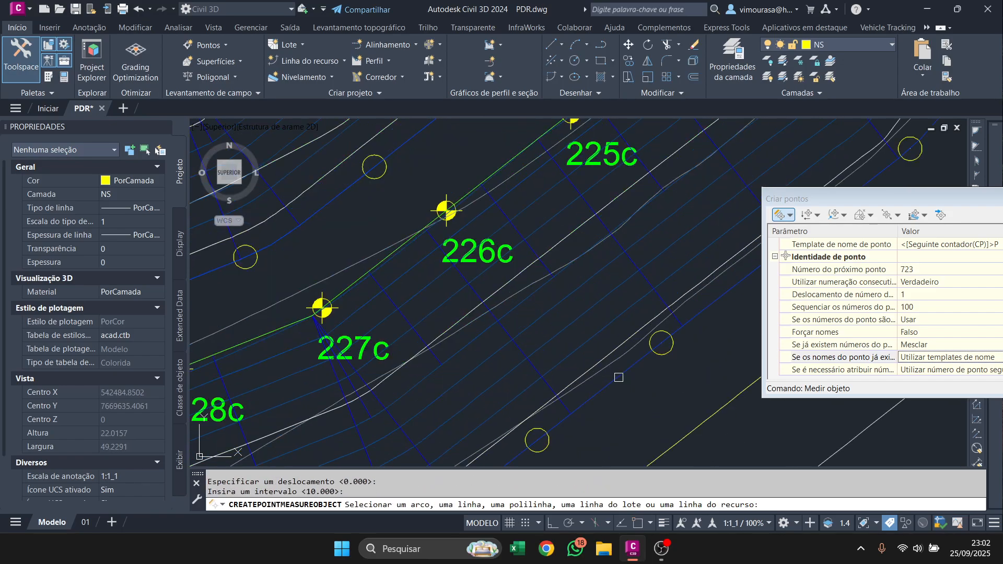
Inspect the toe points around all the pile's benches and end the object measuring command.
{"action": "scroll", "coordinate": [600, 340], "scroll_direction": "down", "scroll_amount": 5}
{"action": "middle_click_drag", "start_coordinate": [634, 271], "coordinate": [651, 397]}
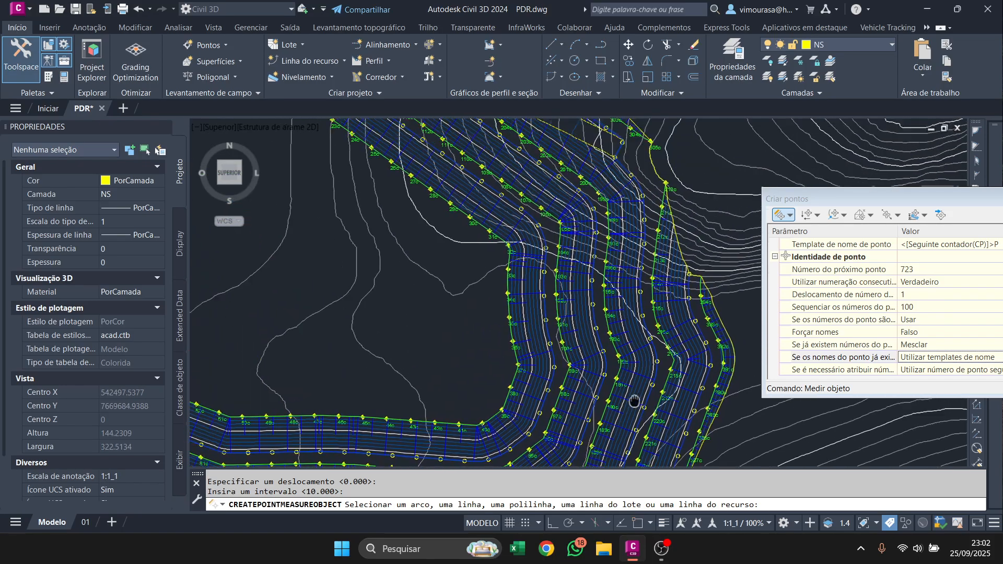
{"action": "scroll", "coordinate": [650, 407], "scroll_direction": "down", "scroll_amount": 4}
{"action": "scroll", "coordinate": [332, 248], "scroll_direction": "up", "scroll_amount": 6}
{"action": "scroll", "coordinate": [329, 269], "scroll_direction": "down", "scroll_amount": 4}
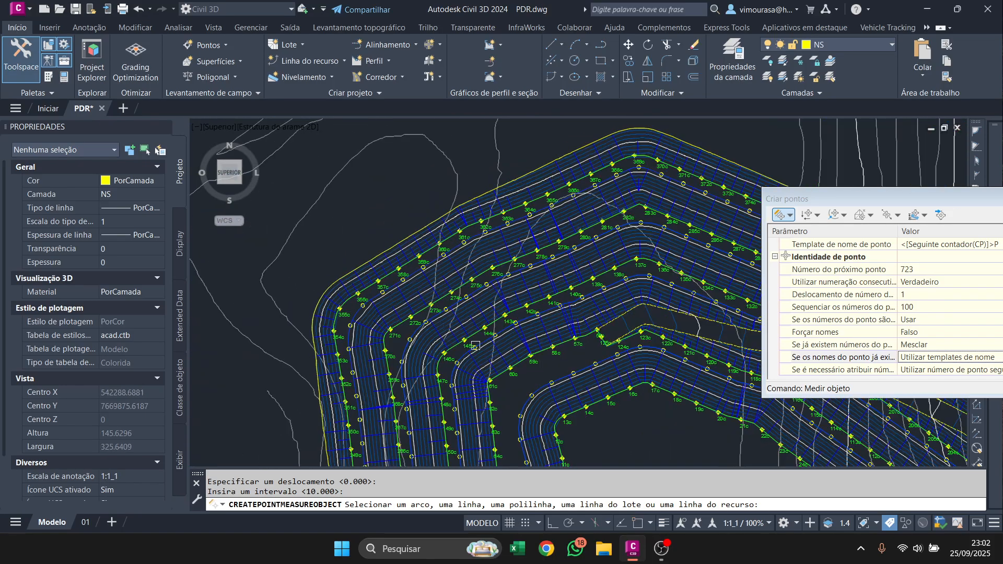
{"action": "middle_click_drag", "start_coordinate": [277, 440], "coordinate": [360, 320]}
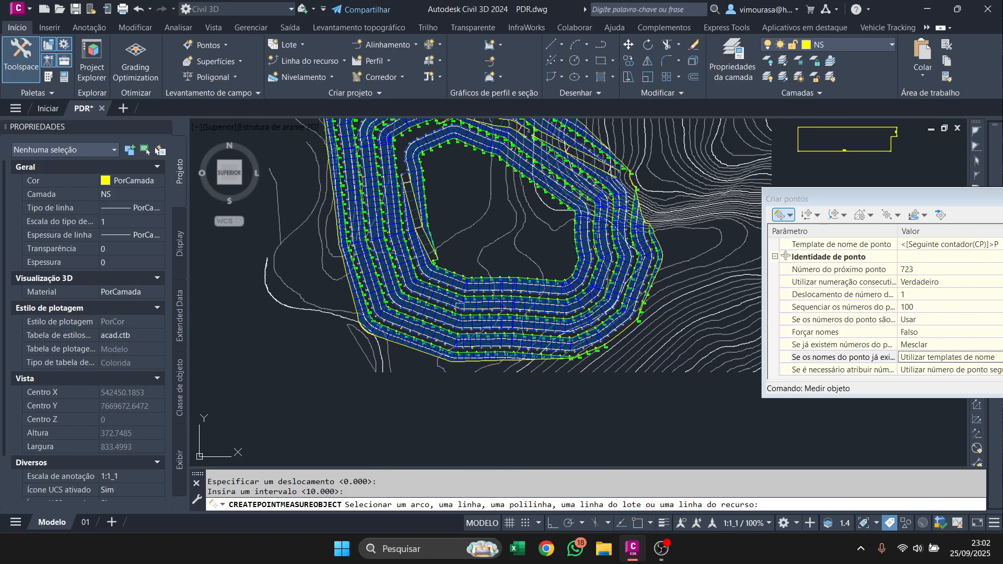
{"action": "scroll", "coordinate": [359, 325], "scroll_direction": "up", "scroll_amount": 5}
{"action": "scroll", "coordinate": [350, 400], "scroll_direction": "down", "scroll_amount": 5}
{"action": "scroll", "coordinate": [600, 394], "scroll_direction": "up", "scroll_amount": 2}
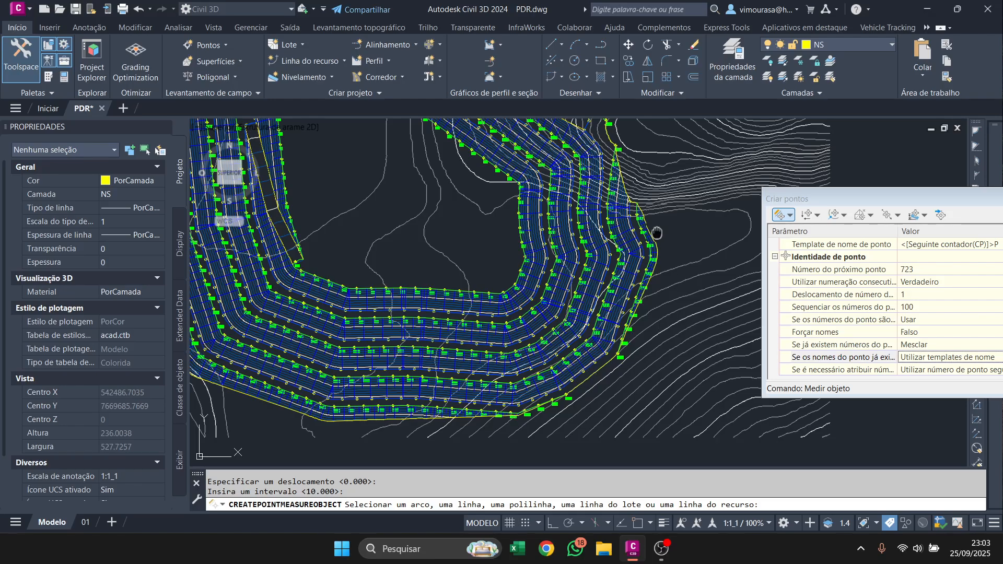
{"action": "middle_click_drag", "start_coordinate": [653, 230], "coordinate": [597, 351]}
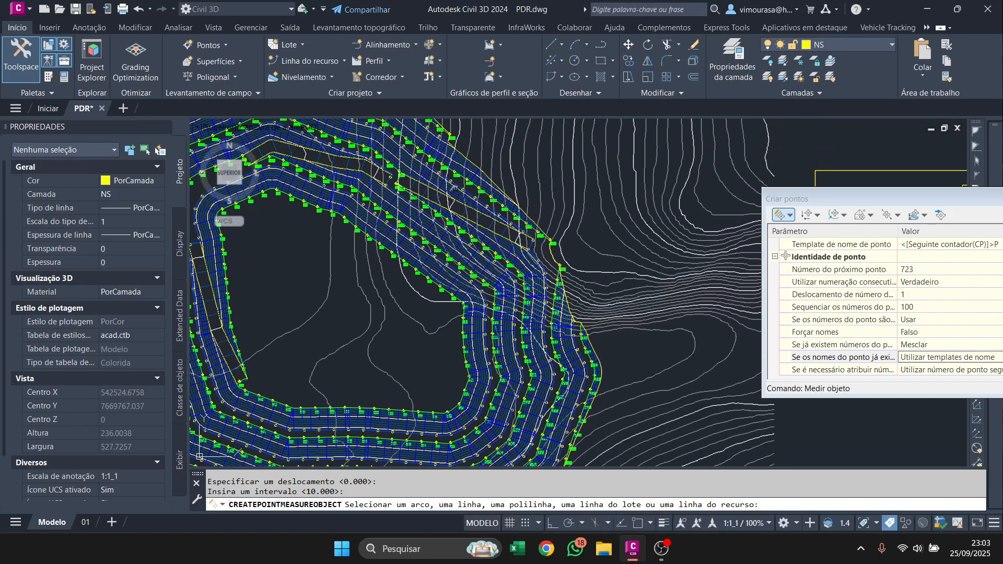
{"action": "scroll", "coordinate": [453, 188], "scroll_direction": "up", "scroll_amount": 4}
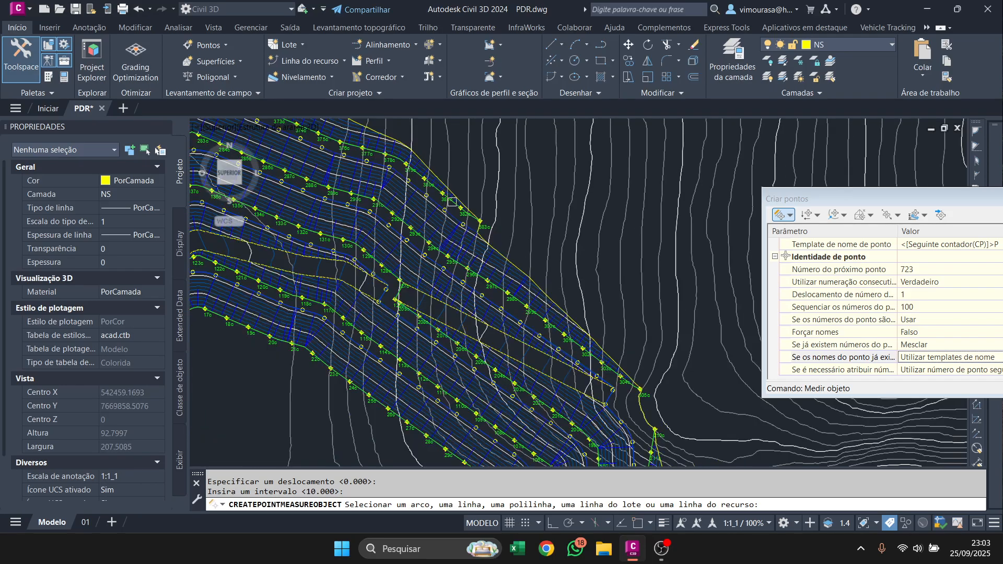
{"action": "scroll", "coordinate": [452, 201], "scroll_direction": "down", "scroll_amount": 4}
{"action": "scroll", "coordinate": [590, 361], "scroll_direction": "up", "scroll_amount": 4}
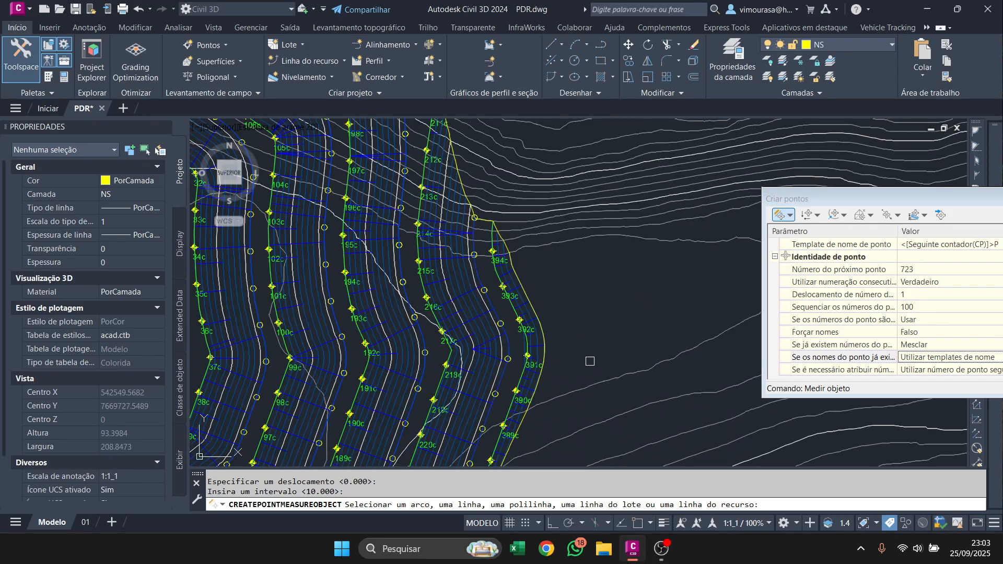
{"action": "scroll", "coordinate": [477, 320], "scroll_direction": "down", "scroll_amount": 4}
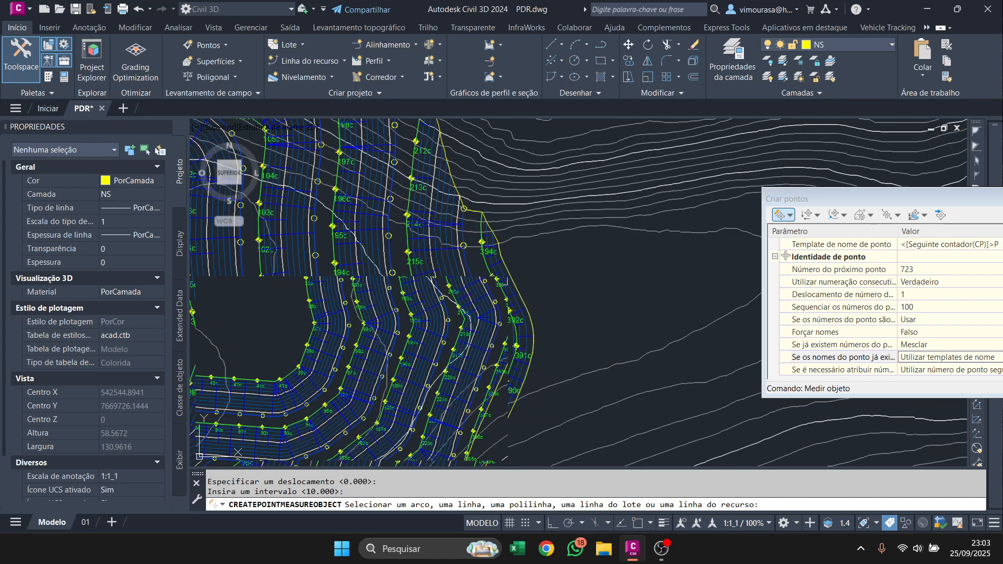
{"action": "mouse_move", "coordinate": [441, 415]}
{"action": "middle_mouse_down"}
{"action": "mouse_move", "coordinate": [510, 358]}
{"action": "mouse_move", "coordinate": [523, 384]}
{"action": "middle_mouse_up"}
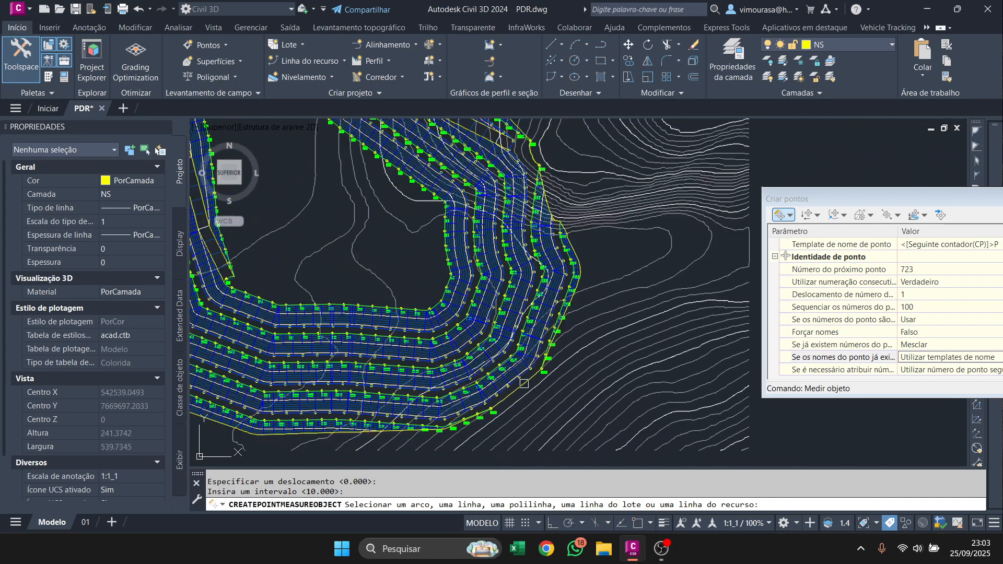
{"action": "middle_click_drag", "start_coordinate": [503, 146], "coordinate": [539, 220]}
{"action": "middle_click_drag", "start_coordinate": [507, 187], "coordinate": [541, 250]}
{"action": "middle_click_drag", "start_coordinate": [422, 217], "coordinate": [486, 215]}
{"action": "middle_click_drag", "start_coordinate": [559, 385], "coordinate": [526, 316]}
{"action": "middle_click_drag", "start_coordinate": [487, 199], "coordinate": [501, 246]}
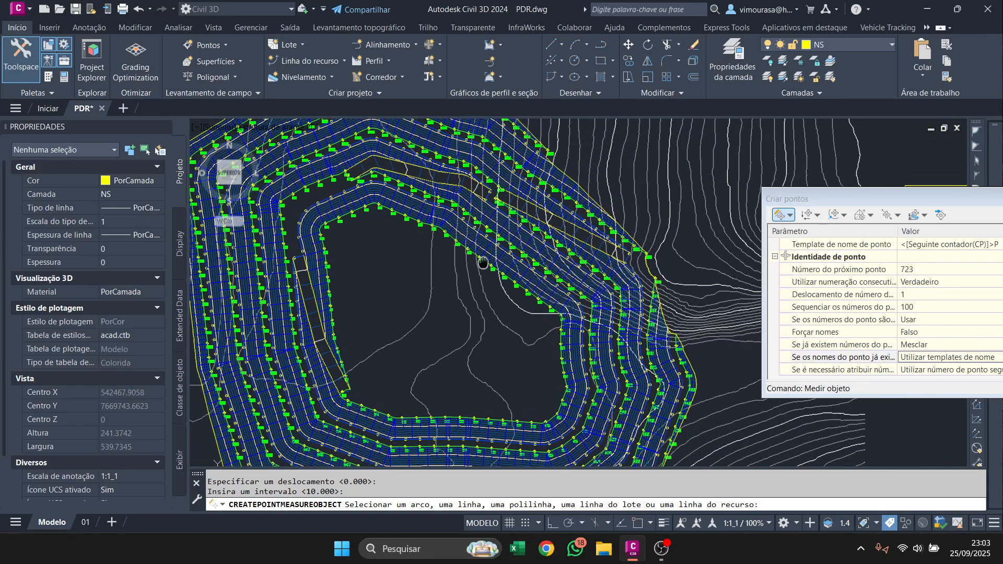
{"action": "key", "text": "Escape"}
{"action": "scroll", "coordinate": [491, 227], "scroll_direction": "up", "scroll_amount": 2}
{"action": "scroll", "coordinate": [457, 216], "scroll_direction": "up", "scroll_amount": 3}
{"action": "scroll", "coordinate": [437, 202], "scroll_direction": "down", "scroll_amount": 3}
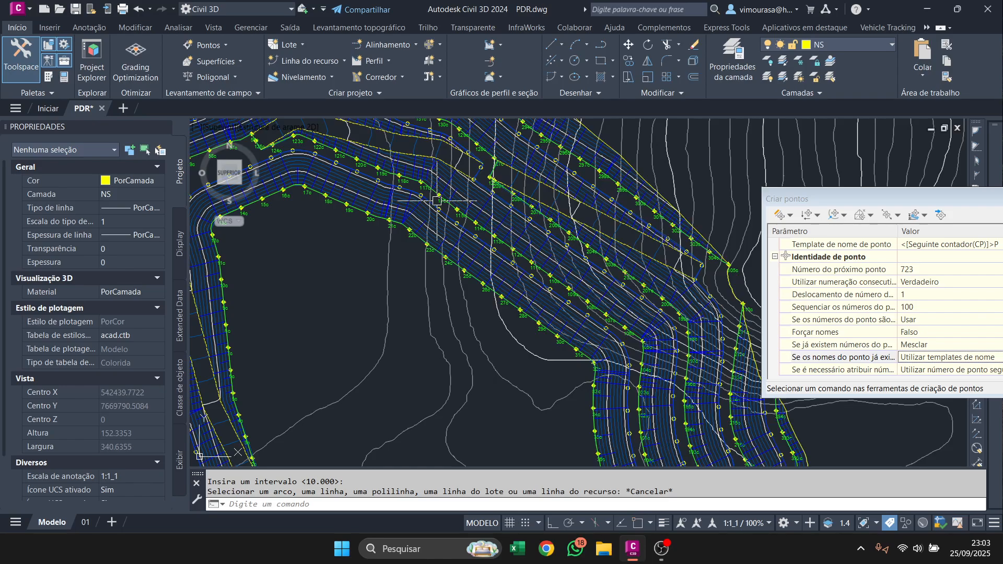
Select all points of the CRISTAS point group and hide them in the drawing.
{"action": "left_click_drag", "start_coordinate": [970, 201], "coordinate": [639, 197]}
{"action": "mouse_move", "coordinate": [995, 175]}
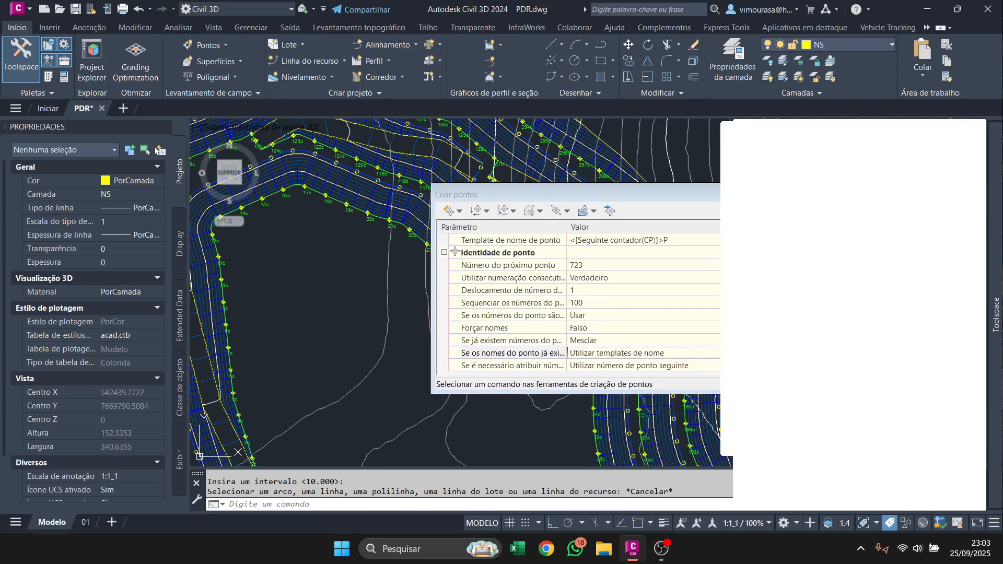
{"action": "right_click", "coordinate": [806, 225]}
{"action": "left_click", "coordinate": [851, 375]}
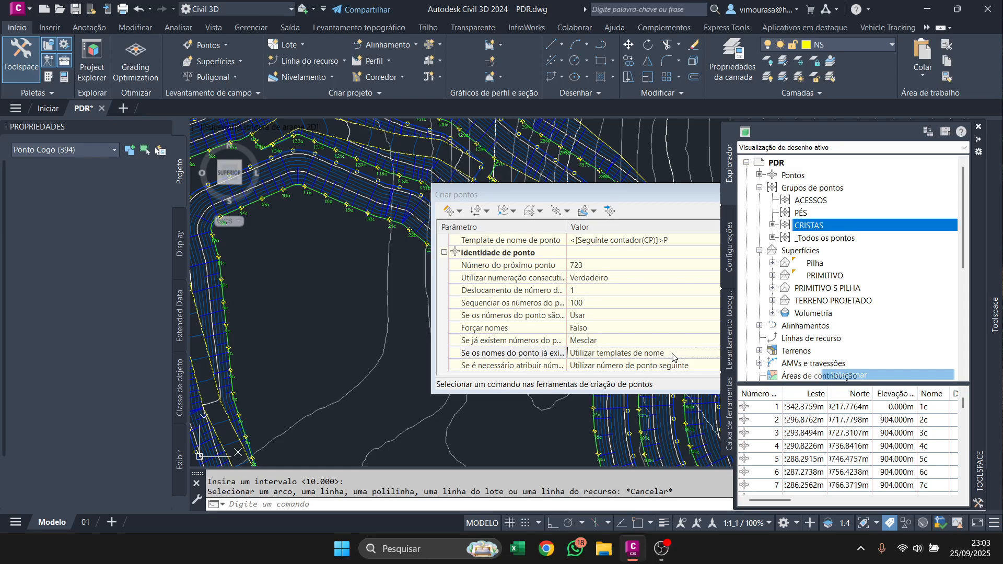
{"action": "right_click", "coordinate": [332, 329]}
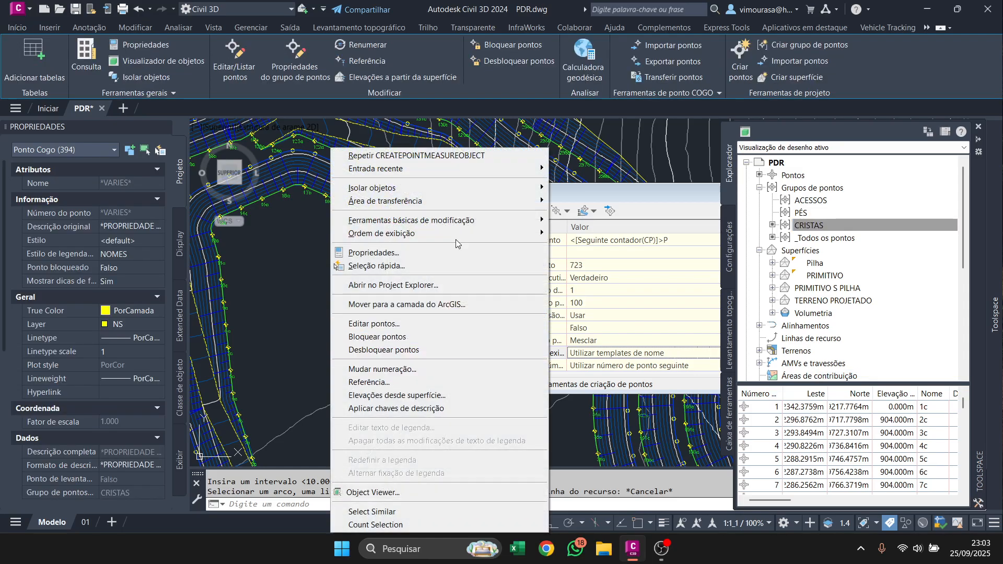
{"action": "mouse_move", "coordinate": [485, 188]}
{"action": "left_click", "coordinate": [574, 201]}
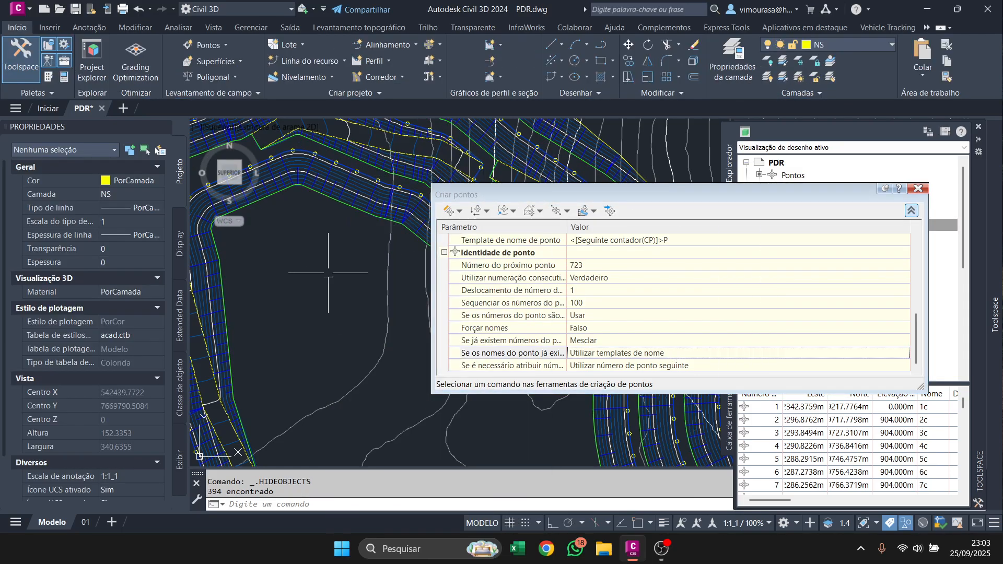
Set the PÉS point group's label style to NOMES.
{"action": "left_click", "coordinate": [850, 222]}
{"action": "right_click", "coordinate": [836, 212]}
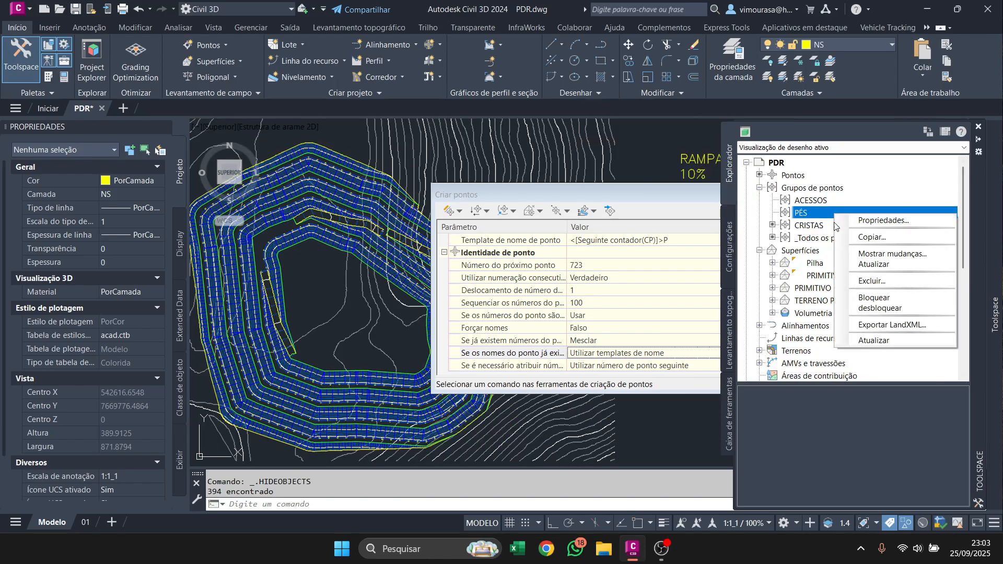
{"action": "left_click", "coordinate": [883, 220]}
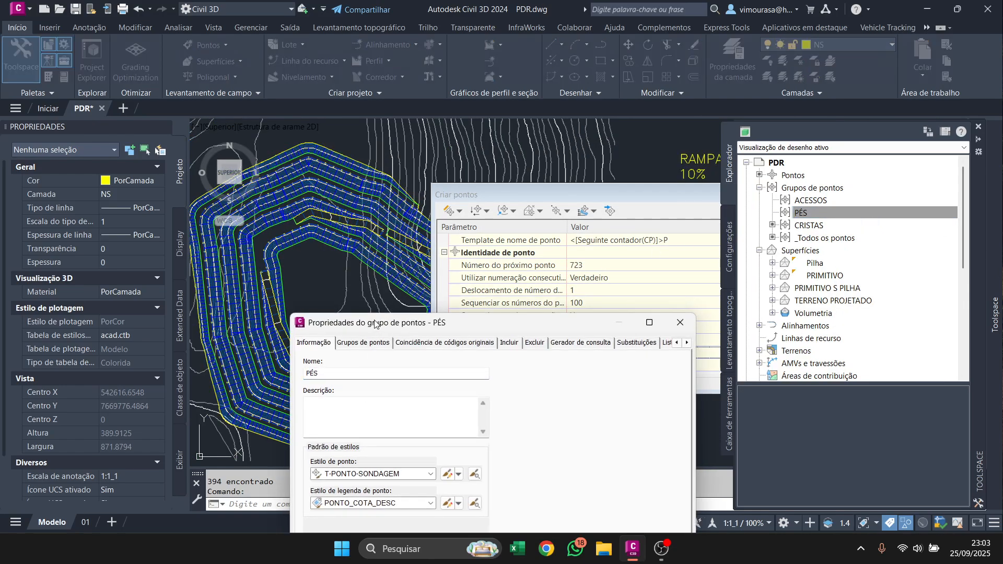
{"action": "left_click_drag", "start_coordinate": [374, 320], "coordinate": [378, 194]}
{"action": "left_click", "coordinate": [377, 439]}
{"action": "left_click", "coordinate": [350, 481]}
{"action": "left_click", "coordinate": [487, 490]}
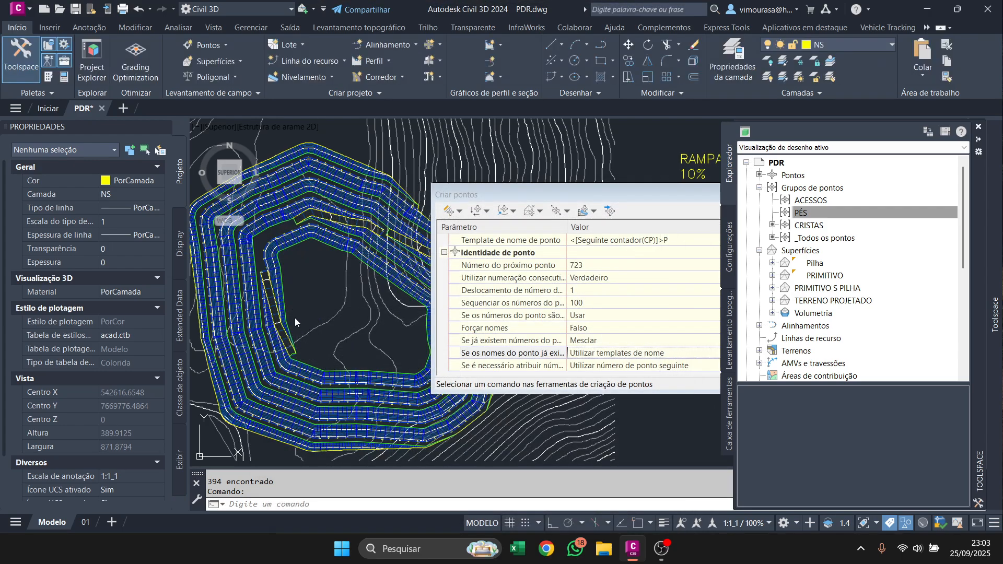
Include points 396-722 in the PÉS group by number matching, selecting all visible toe points in the drawing.
{"action": "right_click", "coordinate": [791, 211]}
{"action": "left_click", "coordinate": [846, 215]}
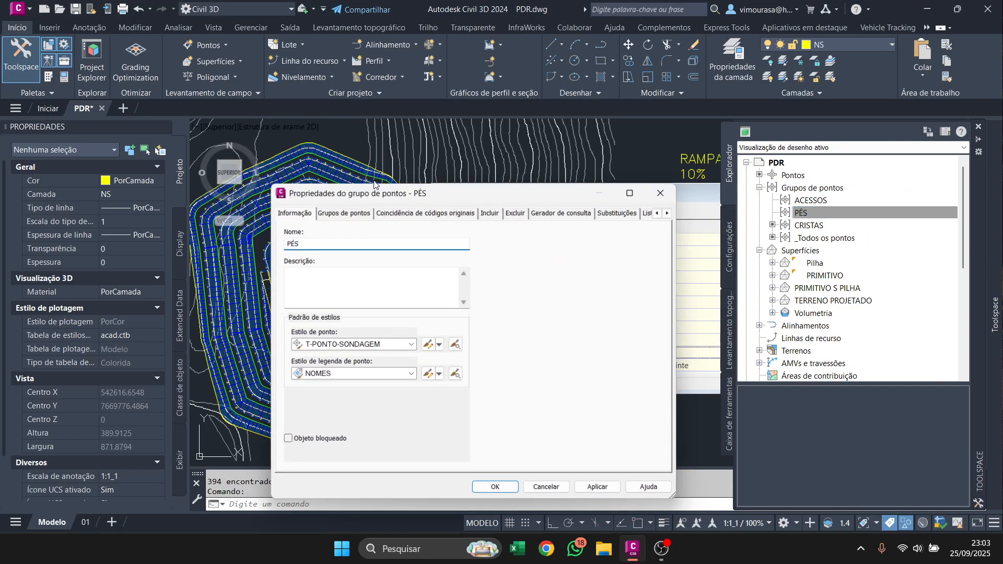
{"action": "left_click", "coordinate": [499, 213]}
{"action": "left_click", "coordinate": [314, 241]}
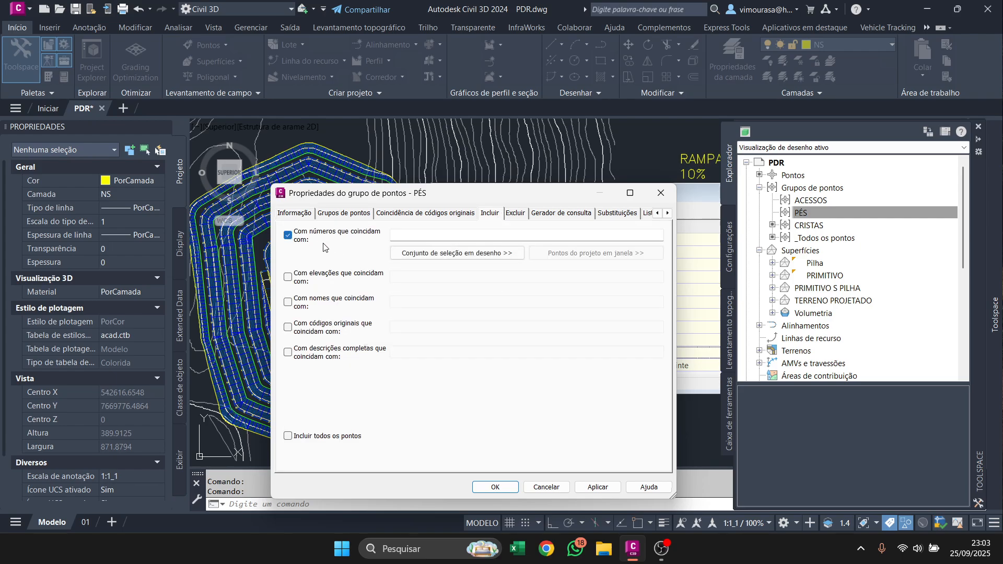
{"action": "left_click", "coordinate": [457, 253]}
{"action": "middle_click_drag", "start_coordinate": [442, 426], "coordinate": [394, 421]}
{"action": "left_click", "coordinate": [432, 428]}
{"action": "scroll", "coordinate": [426, 425], "scroll_direction": "down", "scroll_amount": 2}
{"action": "left_click", "coordinate": [287, 279]}
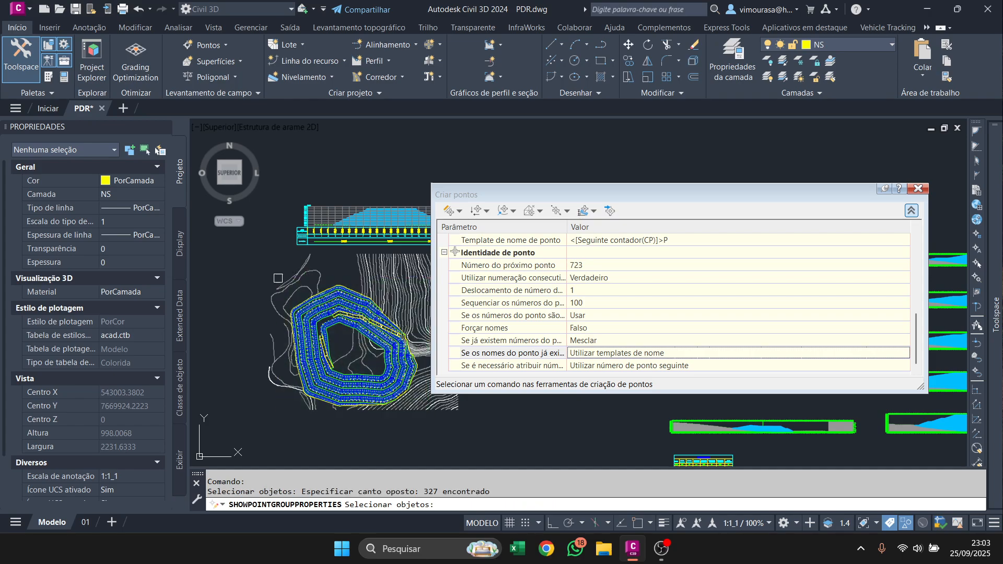
{"action": "key", "text": "Return"}
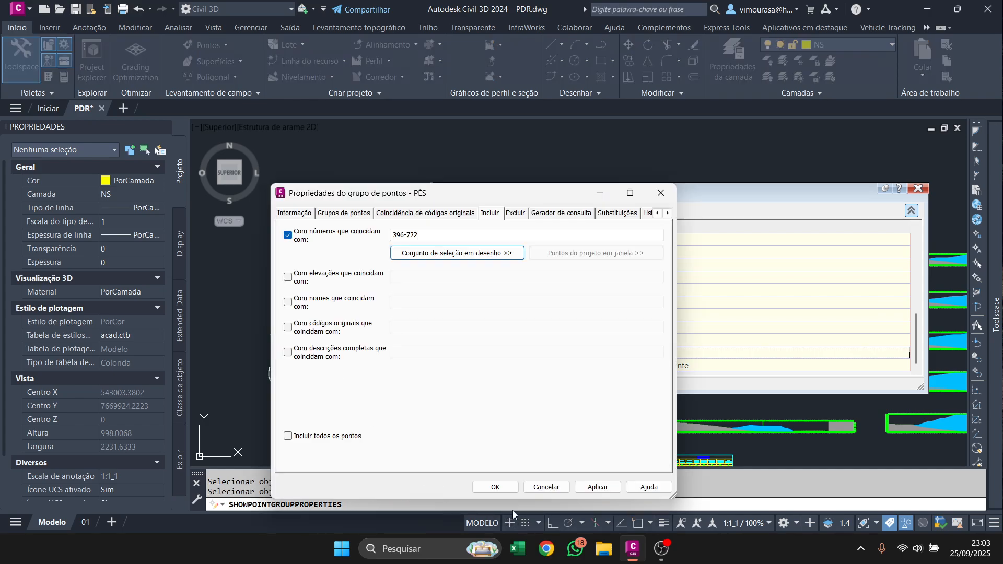
{"action": "left_click", "coordinate": [495, 487]}
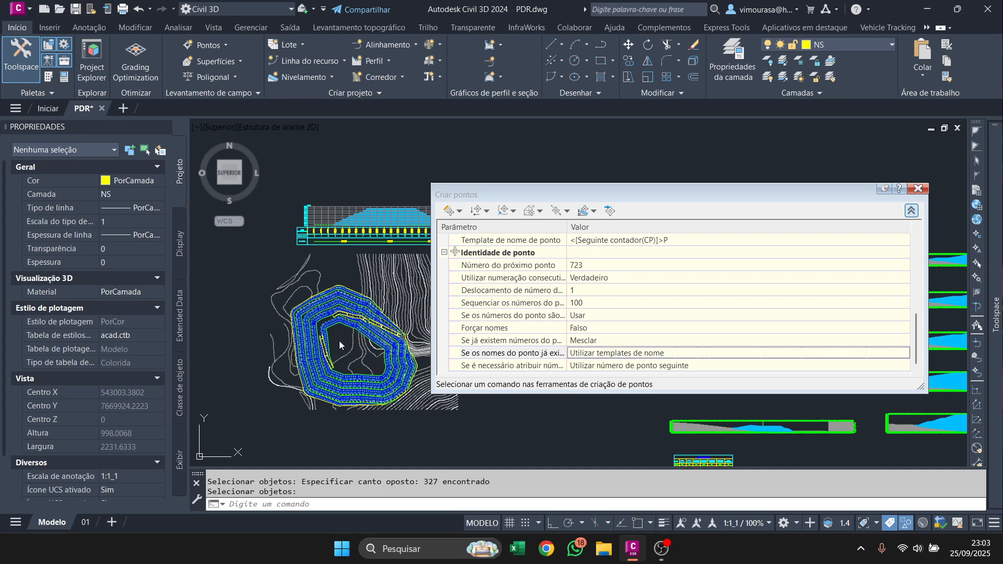
Close the point creation tools and end the object isolation to show the hidden crest points again.
{"action": "scroll", "coordinate": [339, 341], "scroll_direction": "up", "scroll_amount": 12}
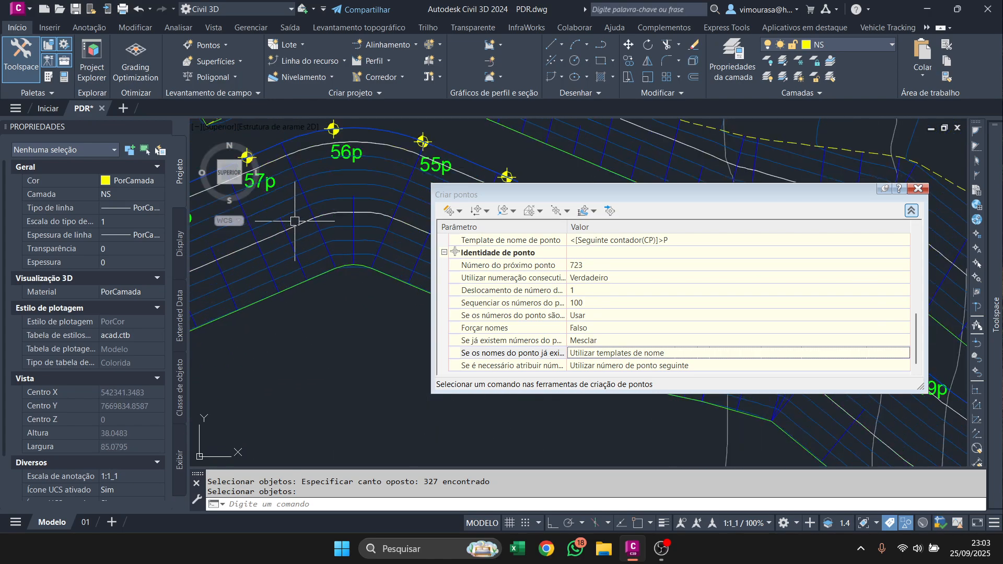
{"action": "scroll", "coordinate": [353, 329], "scroll_direction": "down", "scroll_amount": 10}
{"action": "left_click", "coordinate": [917, 189]}
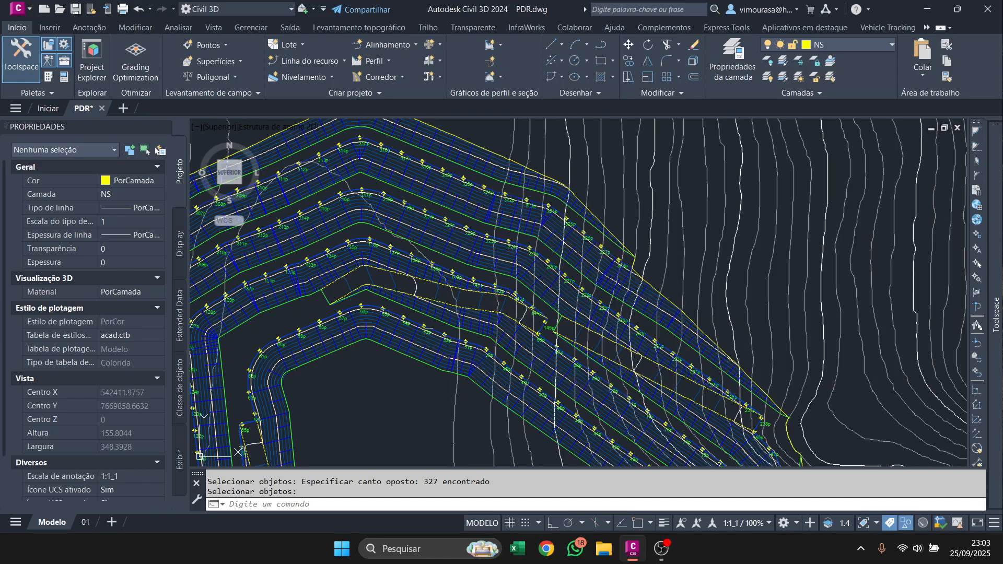
{"action": "scroll", "coordinate": [427, 332], "scroll_direction": "up", "scroll_amount": 5}
{"action": "right_click", "coordinate": [433, 316]}
{"action": "mouse_move", "coordinate": [507, 355]}
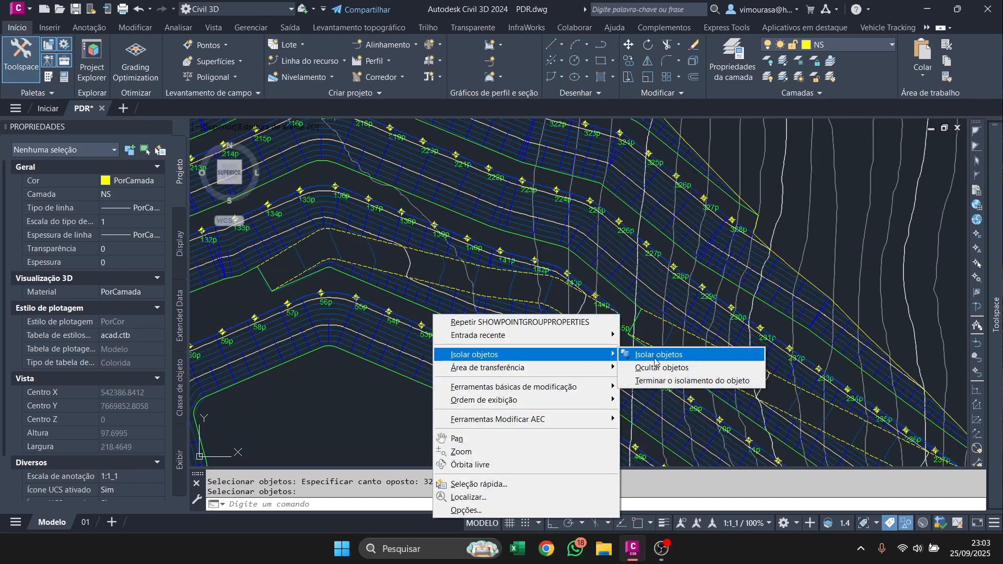
{"action": "left_click", "coordinate": [659, 381]}
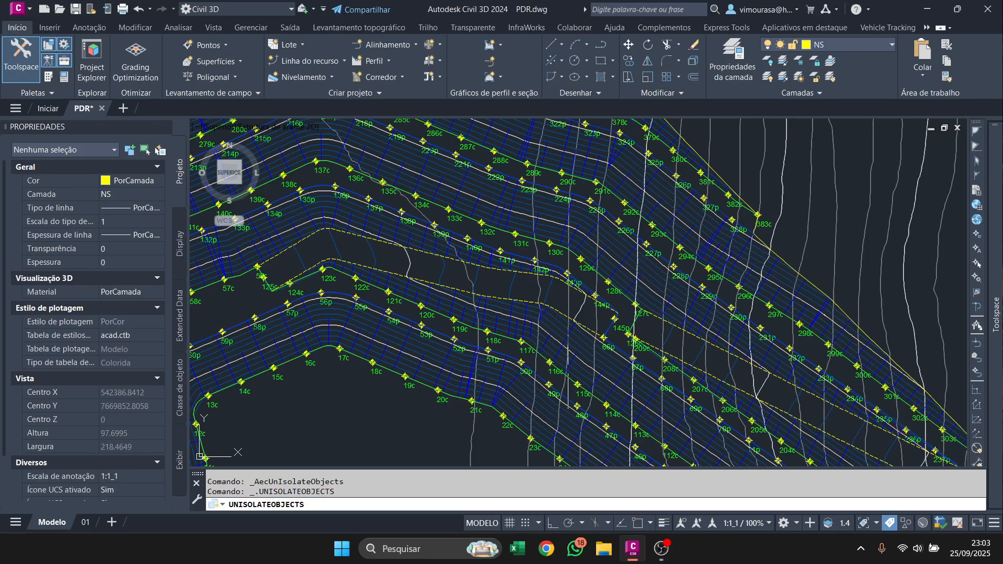
Examine the crest and toe point name labels around the pile's benches and access ramp.
{"action": "scroll", "coordinate": [292, 282], "scroll_direction": "up", "scroll_amount": 4}
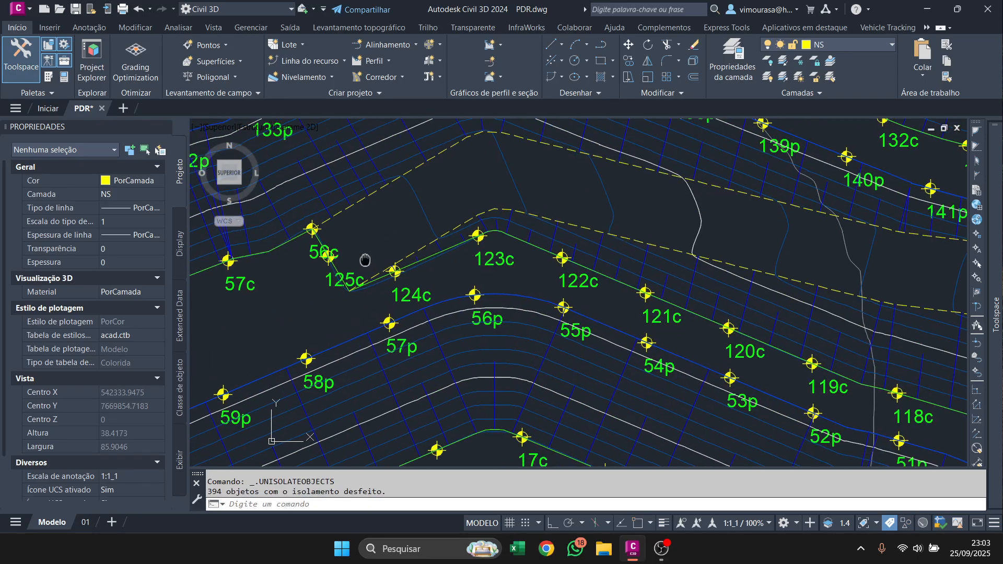
{"action": "scroll", "coordinate": [403, 245], "scroll_direction": "down", "scroll_amount": 6}
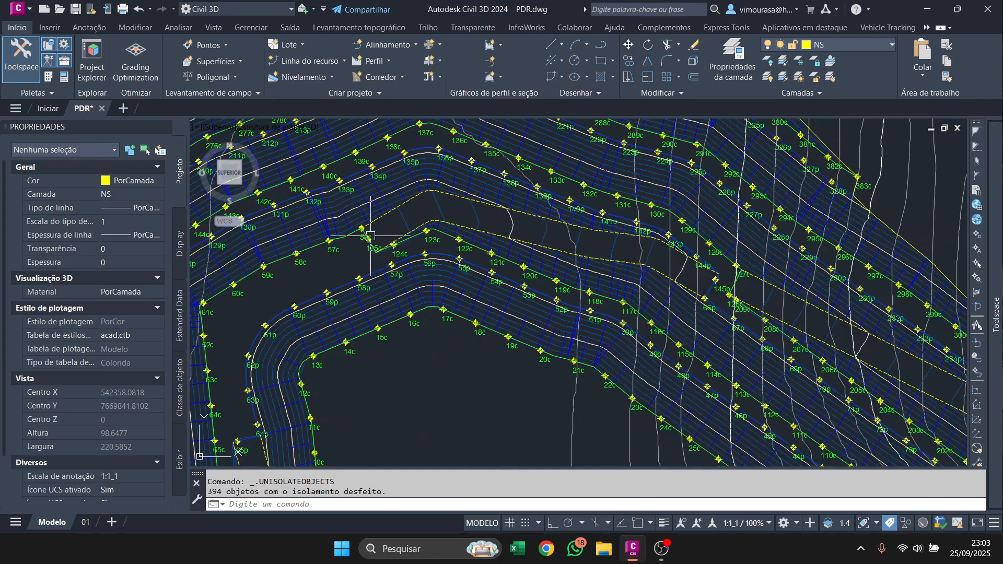
{"action": "middle_click_drag", "start_coordinate": [682, 323], "coordinate": [518, 229]}
{"action": "middle_click_drag", "start_coordinate": [700, 377], "coordinate": [671, 225]}
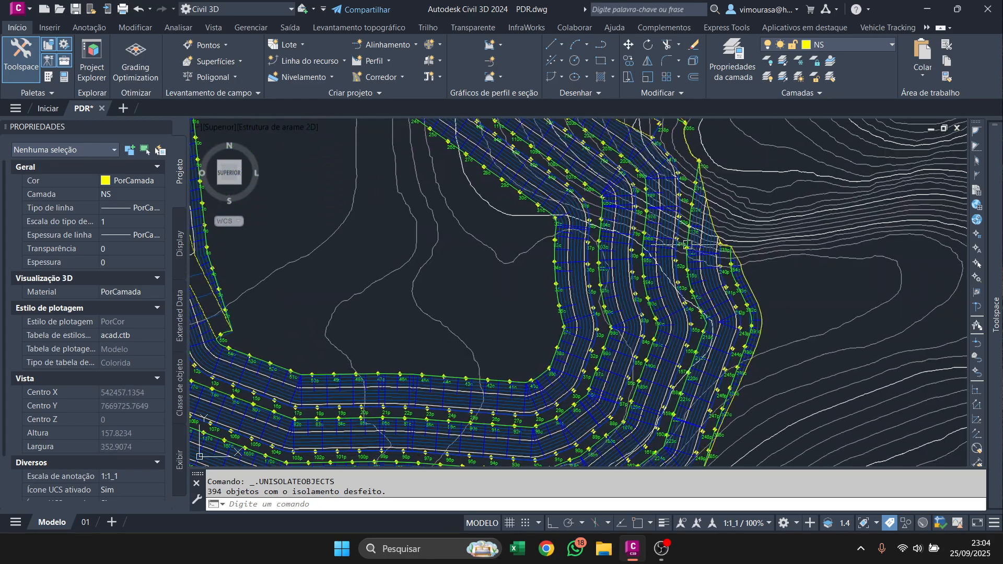
{"action": "scroll", "coordinate": [656, 312], "scroll_direction": "up", "scroll_amount": 6}
{"action": "scroll", "coordinate": [604, 288], "scroll_direction": "down", "scroll_amount": 7}
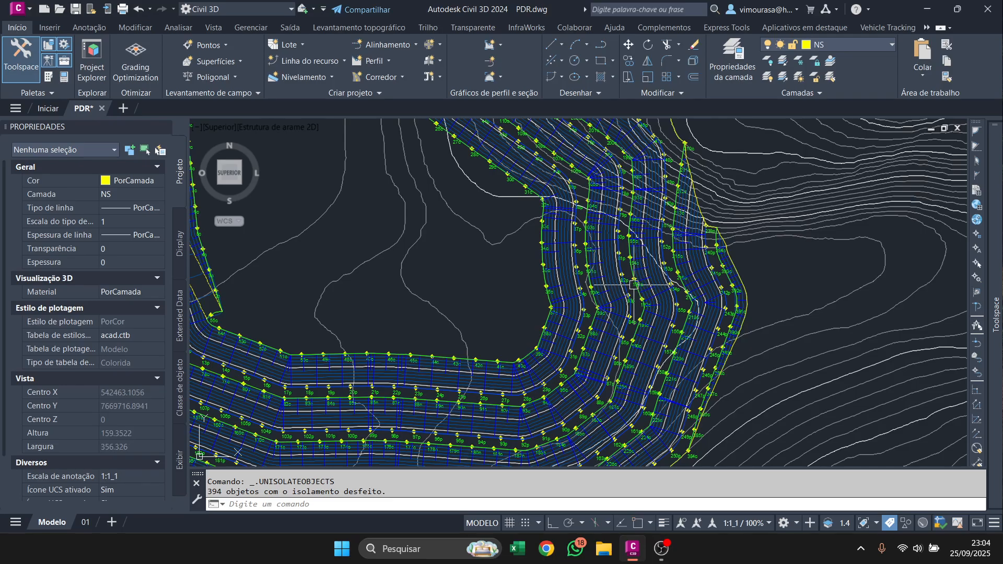
{"action": "scroll", "coordinate": [603, 288], "scroll_direction": "up", "scroll_amount": 7}
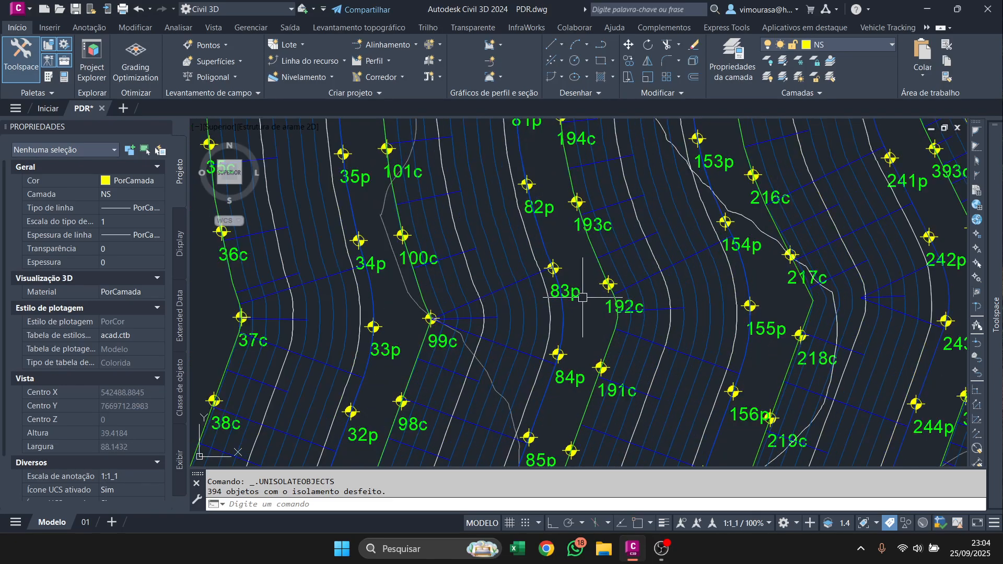
{"action": "middle_click_drag", "start_coordinate": [362, 336], "coordinate": [591, 333]}
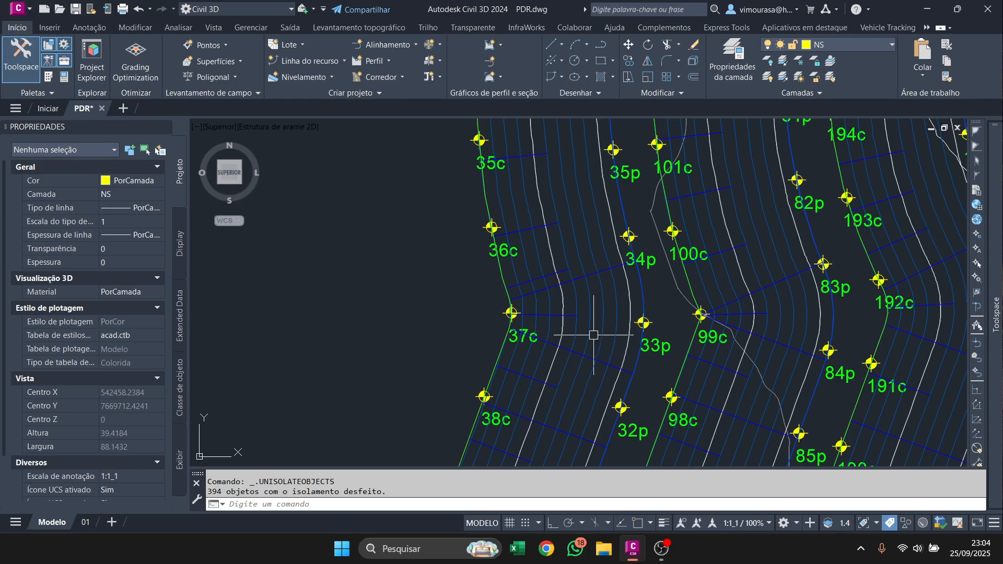
{"action": "scroll", "coordinate": [590, 334], "scroll_direction": "down", "scroll_amount": 6}
Reopen the point creation tools and set the description prompt to Nenhum and the point name prompt to Automático.
{"action": "mouse_move", "coordinate": [995, 314]}
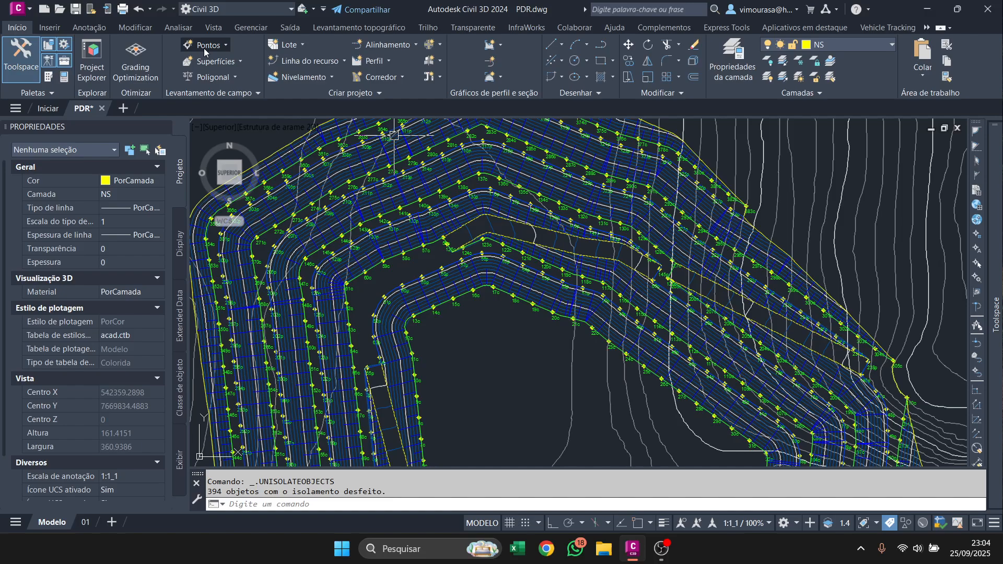
{"action": "left_click", "coordinate": [444, 240]}
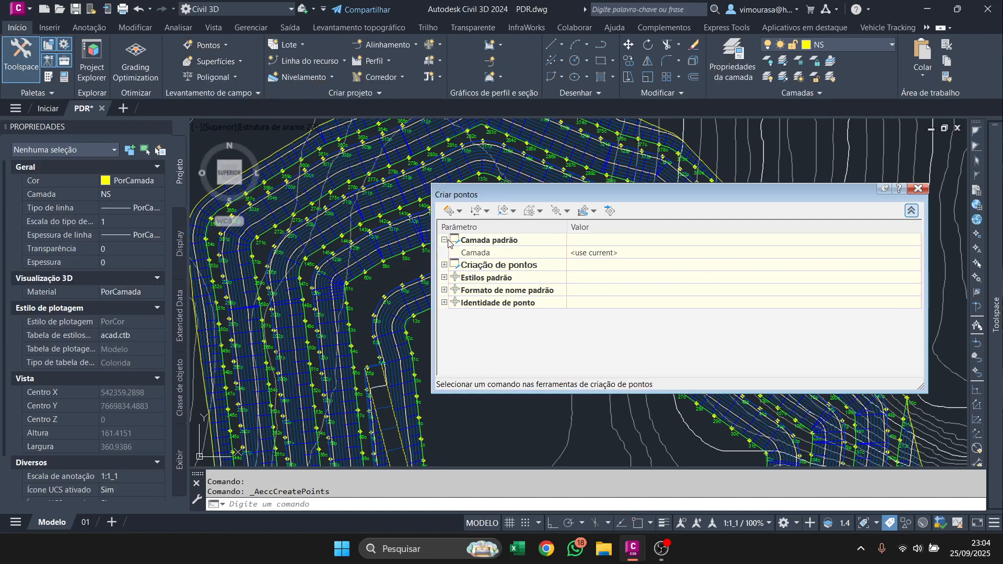
{"action": "left_click", "coordinate": [445, 265]}
{"action": "scroll", "coordinate": [604, 282], "scroll_direction": "down", "scroll_amount": 2}
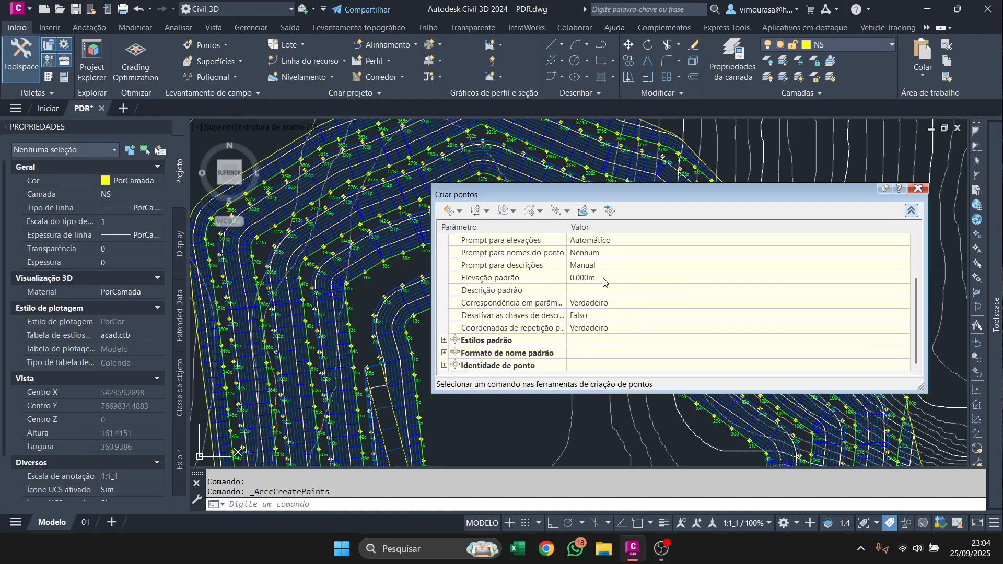
{"action": "scroll", "coordinate": [599, 285], "scroll_direction": "up", "scroll_amount": 2}
{"action": "left_click", "coordinate": [611, 340]}
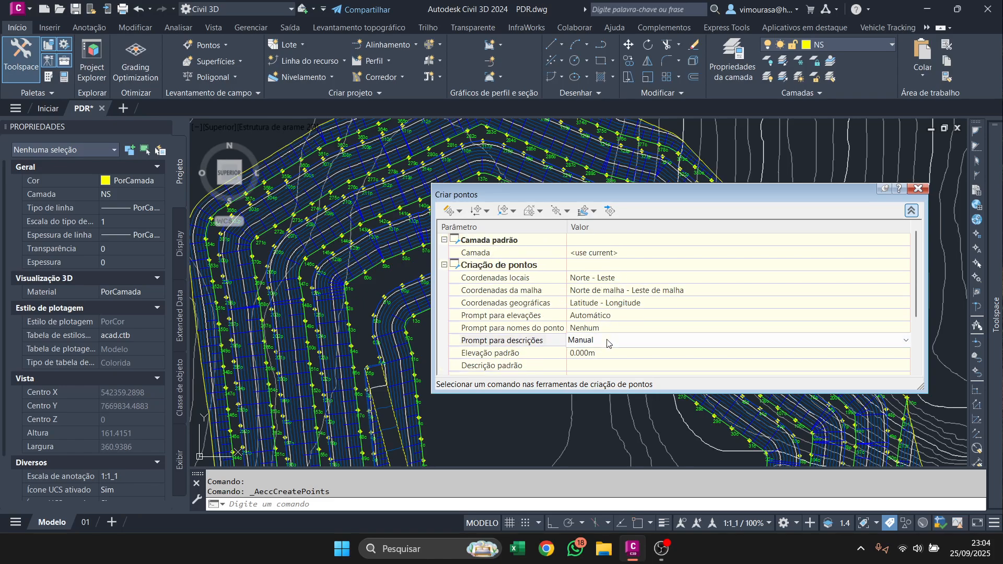
{"action": "left_click", "coordinate": [611, 340]}
{"action": "left_click", "coordinate": [603, 386]}
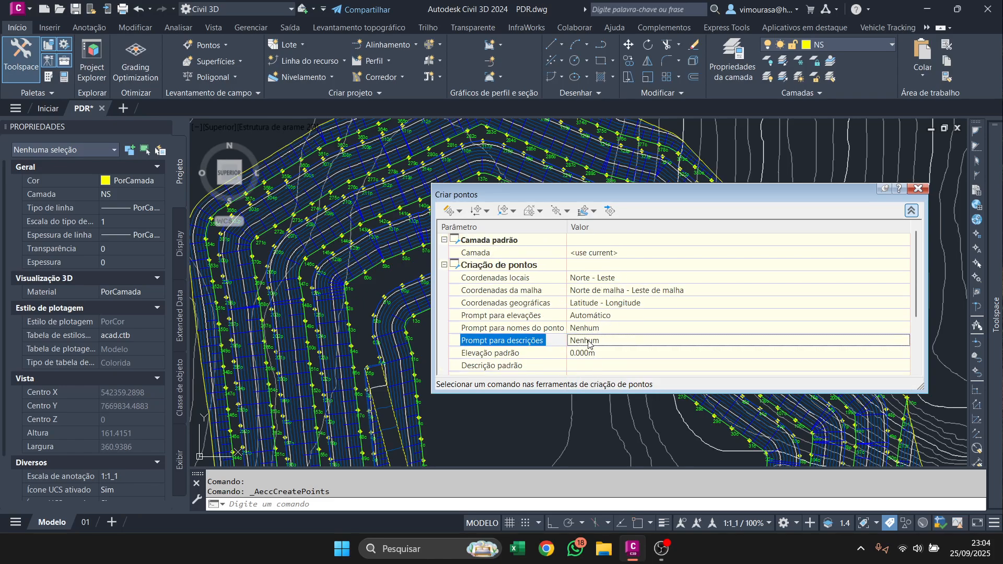
{"action": "left_click", "coordinate": [593, 329]}
{"action": "left_click", "coordinate": [593, 329]}
{"action": "left_click", "coordinate": [596, 346]}
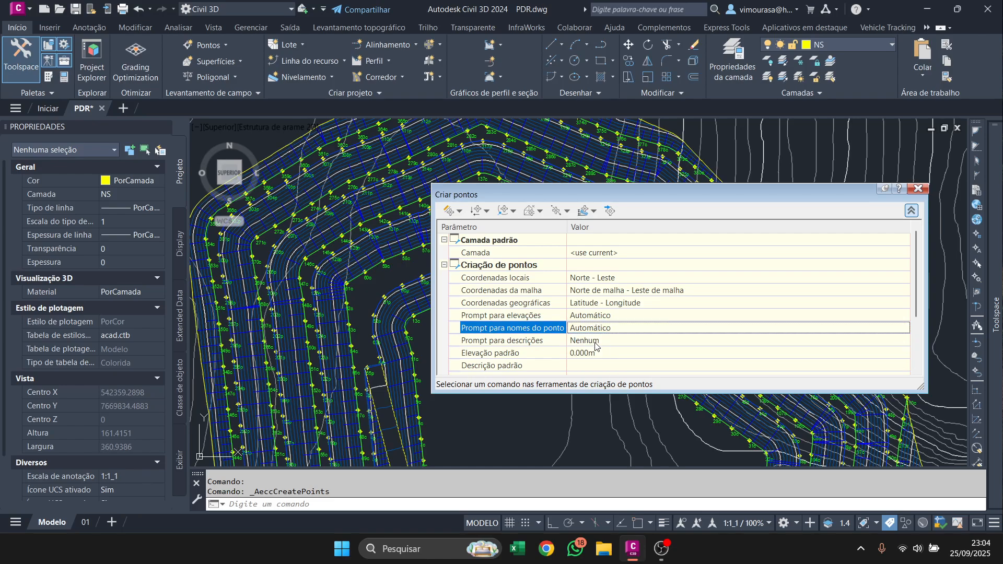
Set the coordinate echo option (Coordenadas de repetição) for point creation to Falso.
{"action": "left_click_drag", "start_coordinate": [914, 298], "coordinate": [910, 341]}
{"action": "left_click", "coordinate": [656, 331]}
{"action": "left_click", "coordinate": [656, 330]}
{"action": "left_click", "coordinate": [591, 348]}
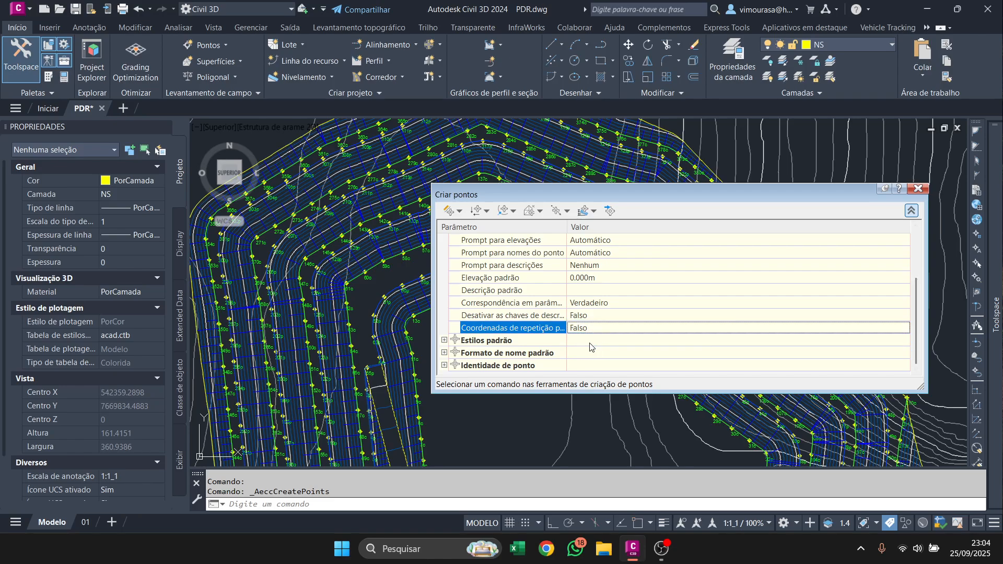
Change the point name template to the next counter followed by the suffix A.
{"action": "left_click", "coordinate": [456, 342]}
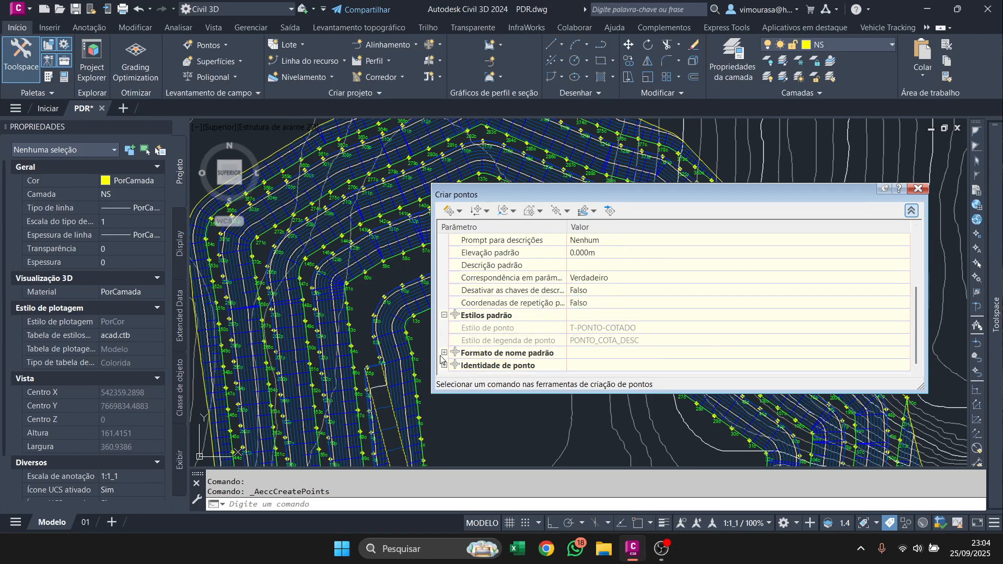
{"action": "left_click", "coordinate": [444, 353]}
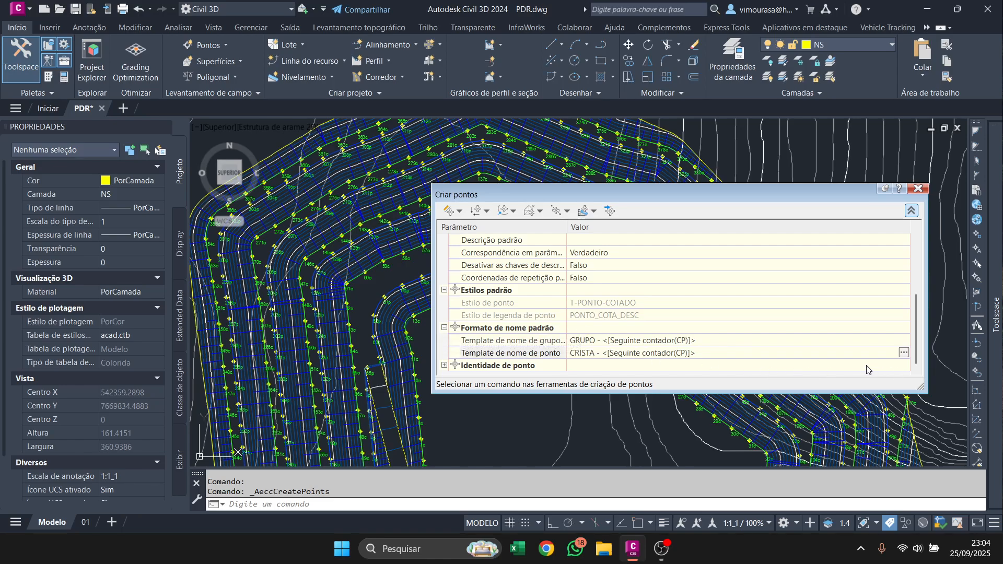
{"action": "left_click", "coordinate": [902, 353]}
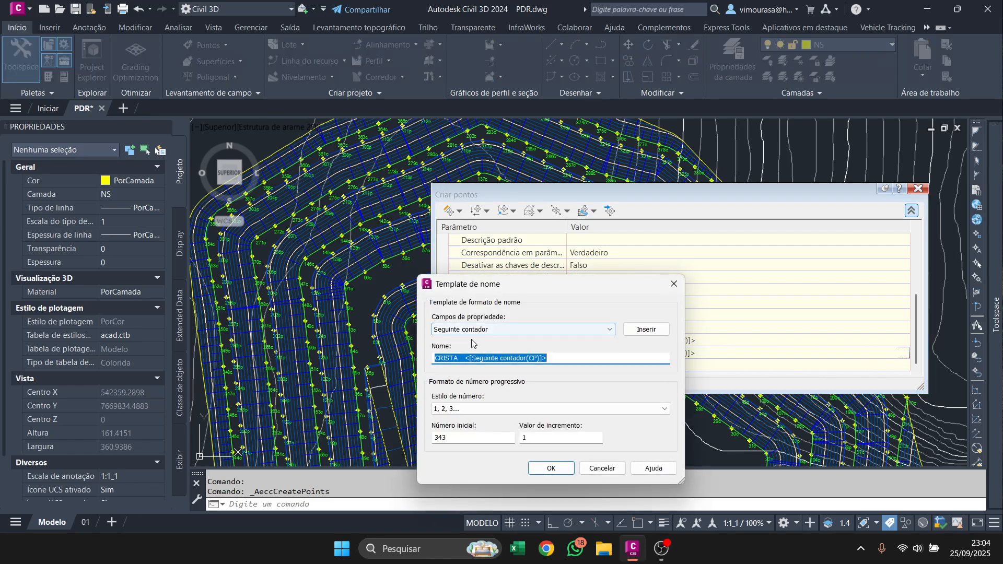
{"action": "left_click", "coordinate": [464, 359]}
{"action": "key", "text": "BackSpace"}
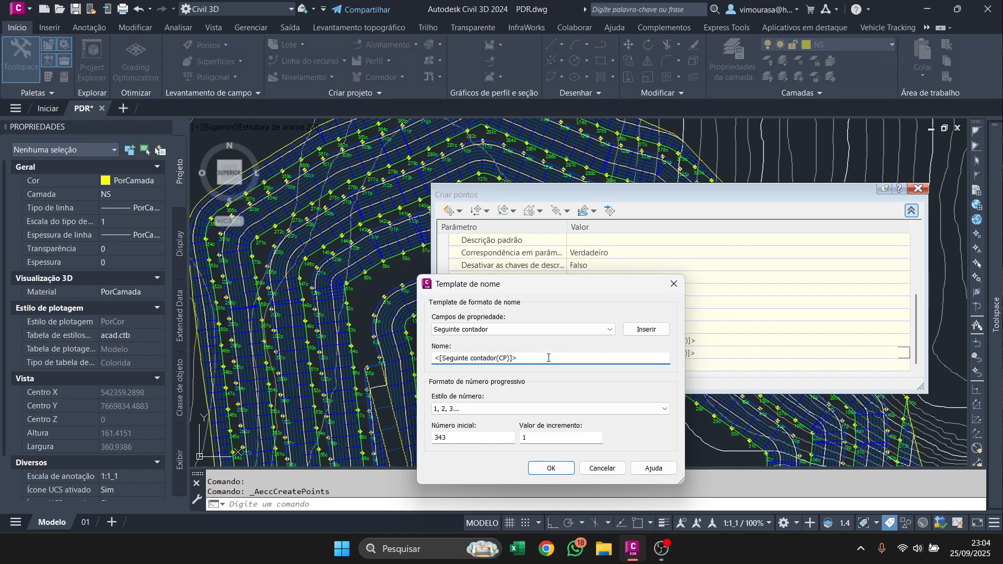
{"action": "double_click", "coordinate": [448, 439]}
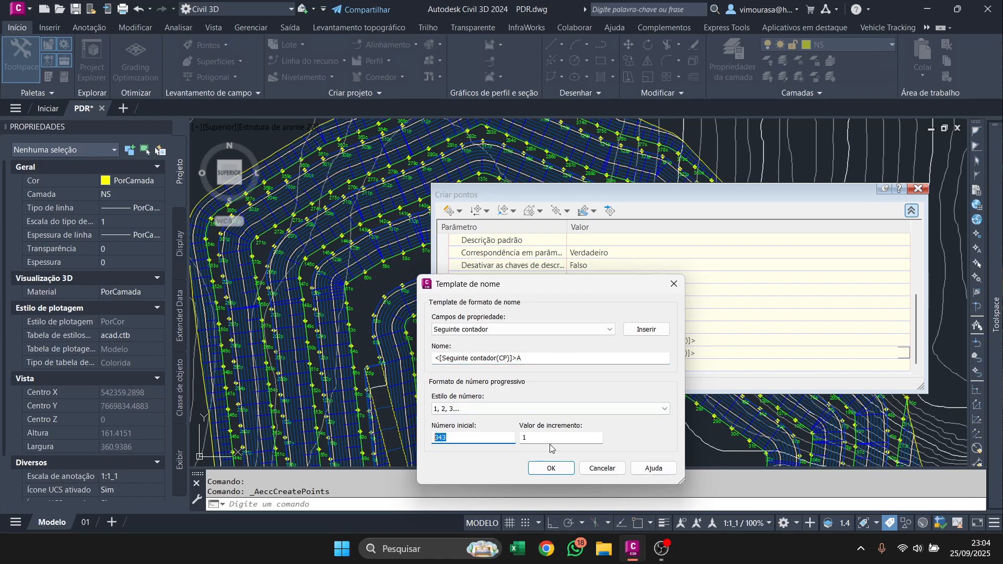
{"action": "left_click", "coordinate": [546, 468]}
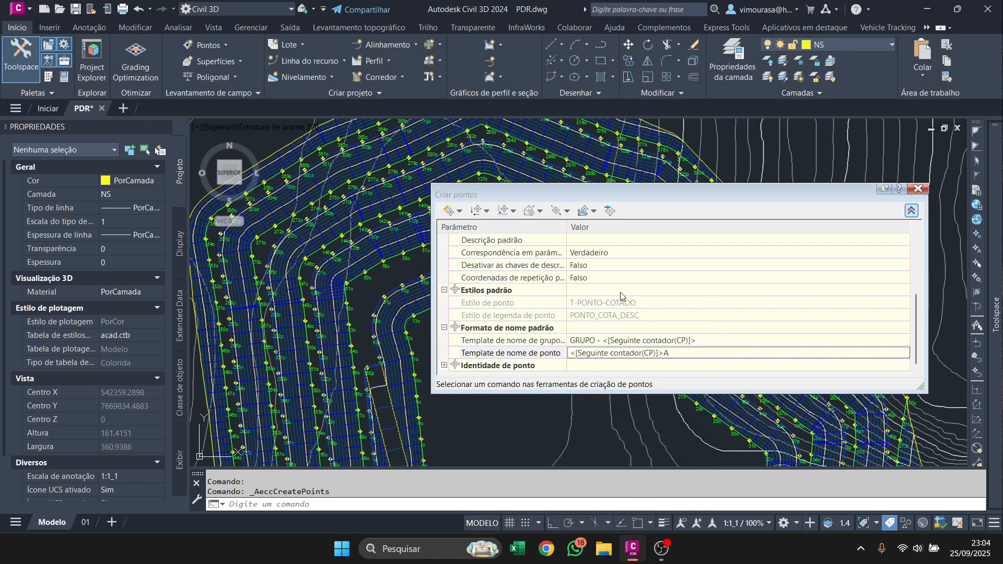
In the point identity settings, set existing point names to be handled by Utilizar templates de nome and Forçar nomes to Falso.
{"action": "scroll", "coordinate": [863, 338], "scroll_direction": "down", "scroll_amount": 1}
{"action": "left_click", "coordinate": [445, 365]}
{"action": "scroll", "coordinate": [639, 330], "scroll_direction": "down", "scroll_amount": 3}
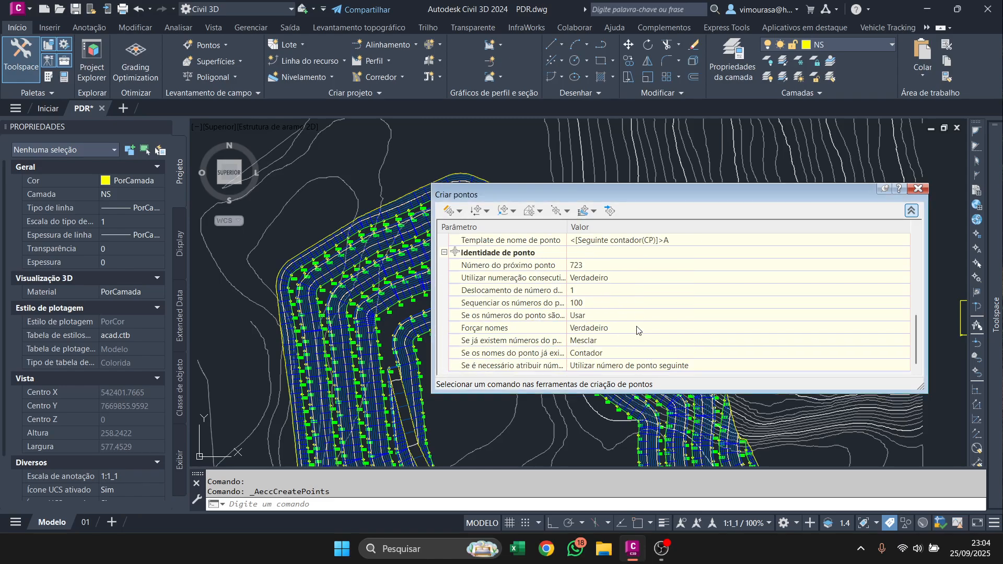
{"action": "left_click", "coordinate": [610, 338]}
{"action": "left_click", "coordinate": [608, 340]}
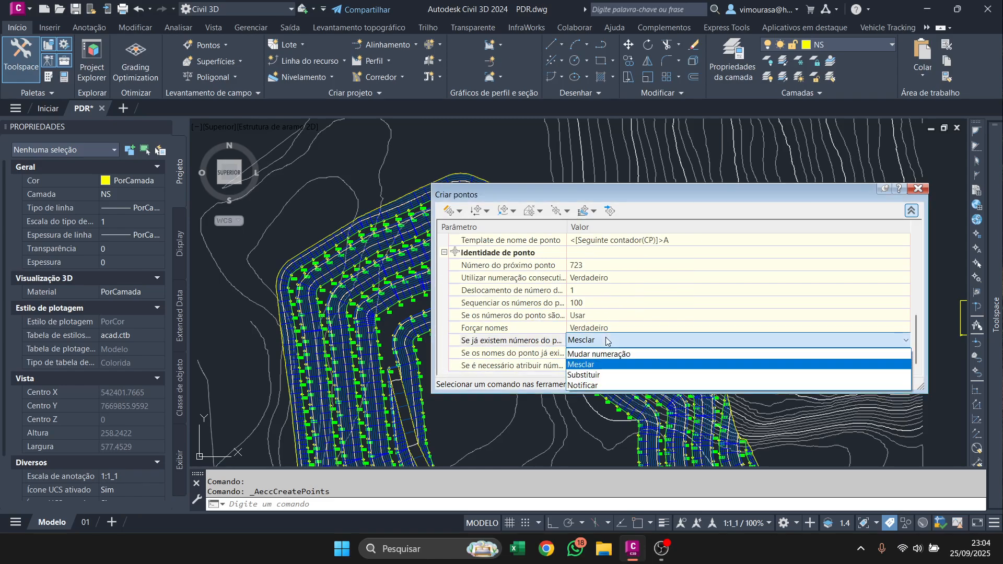
{"action": "left_click", "coordinate": [606, 341]}
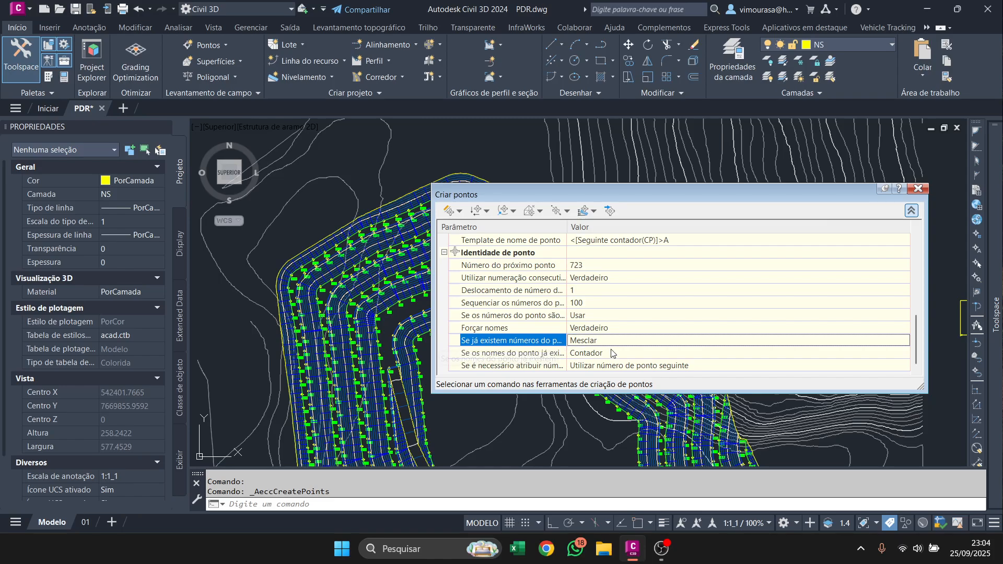
{"action": "left_click", "coordinate": [599, 354]}
{"action": "left_click", "coordinate": [599, 354]}
{"action": "left_click", "coordinate": [606, 369]}
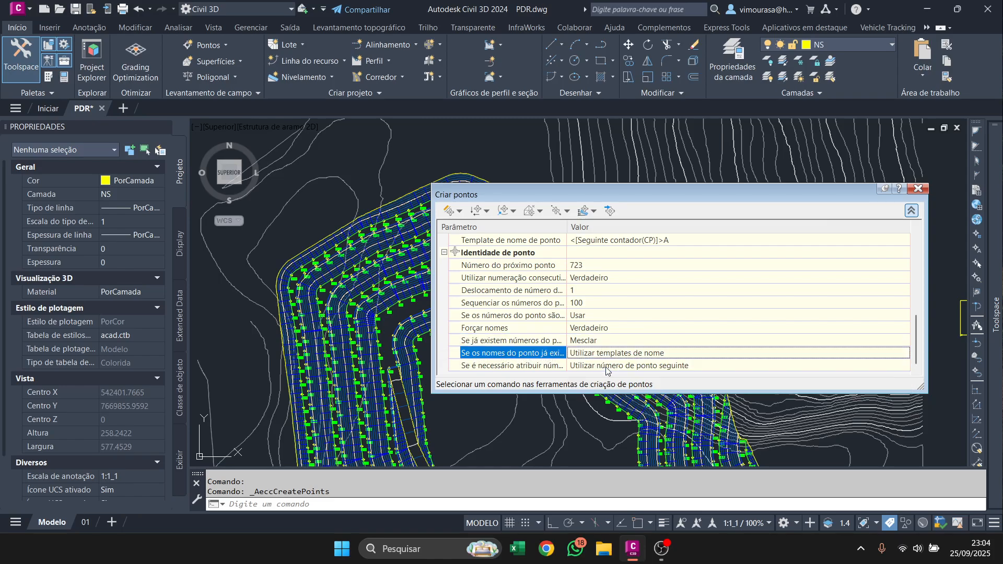
{"action": "left_click", "coordinate": [599, 329]}
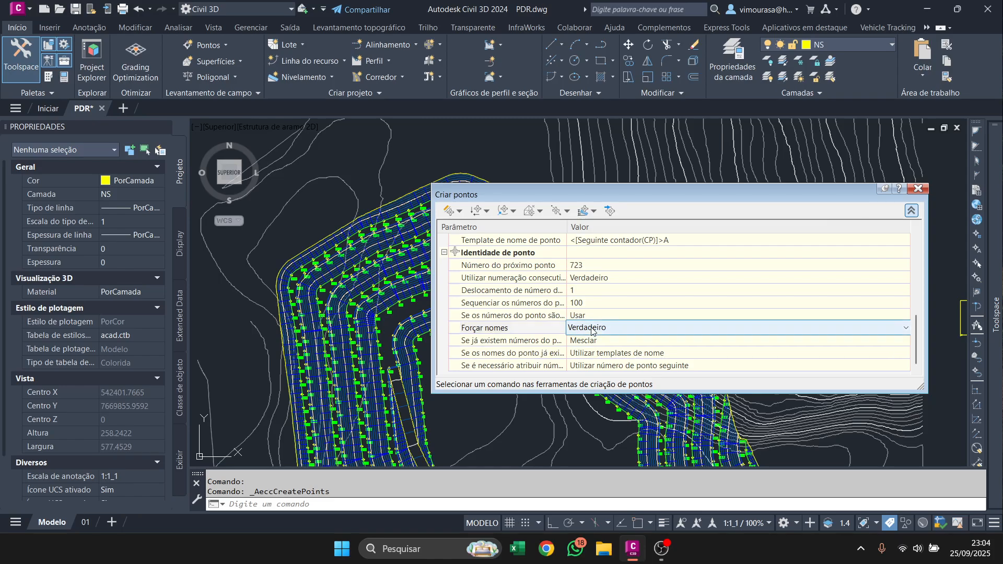
{"action": "left_click", "coordinate": [600, 329]}
{"action": "left_click", "coordinate": [598, 341]}
Try to set the next point number to 1.
{"action": "left_click", "coordinate": [590, 267]}
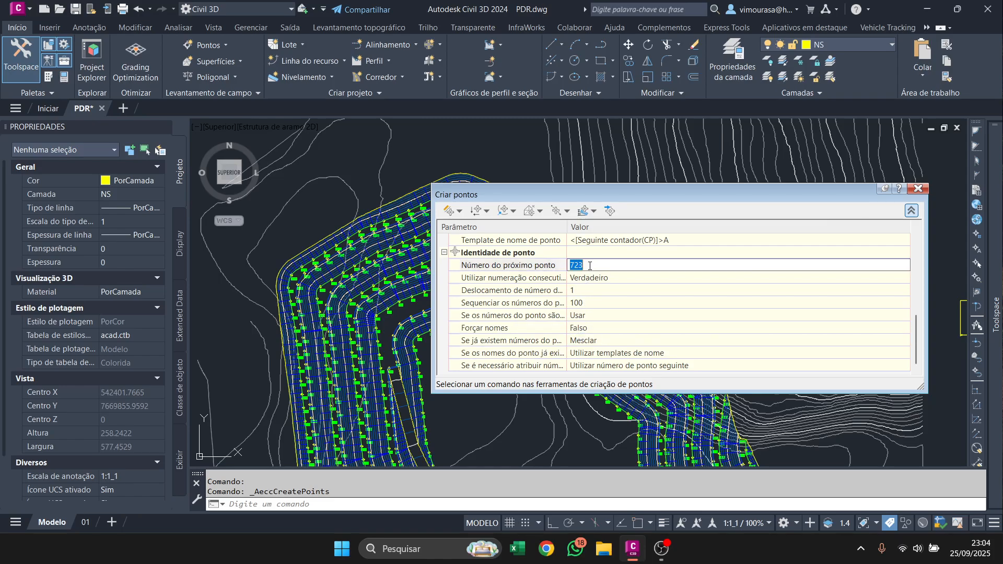
{"action": "type", "text": "1"}
{"action": "key", "text": "Return"}
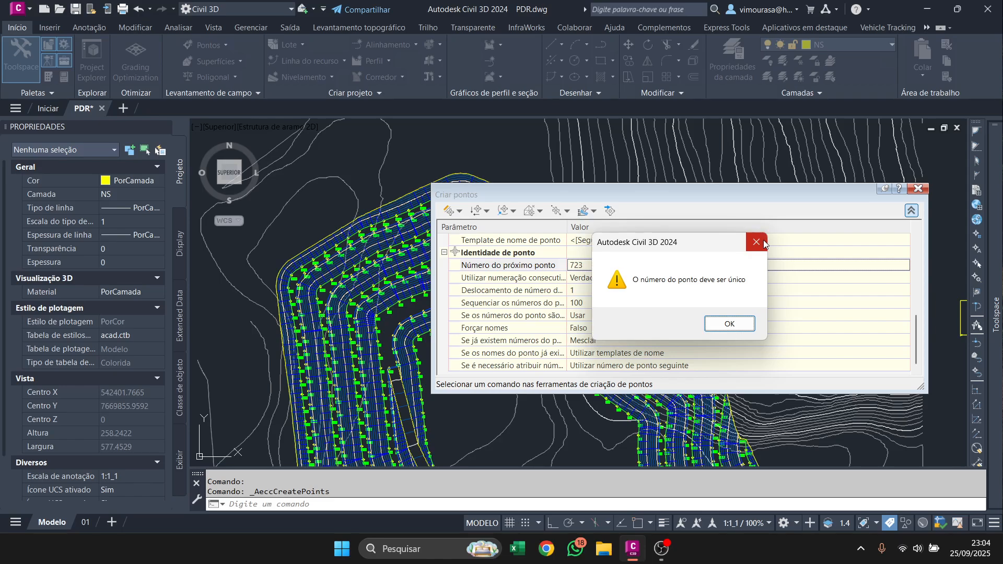
{"action": "left_click", "coordinate": [757, 237]}
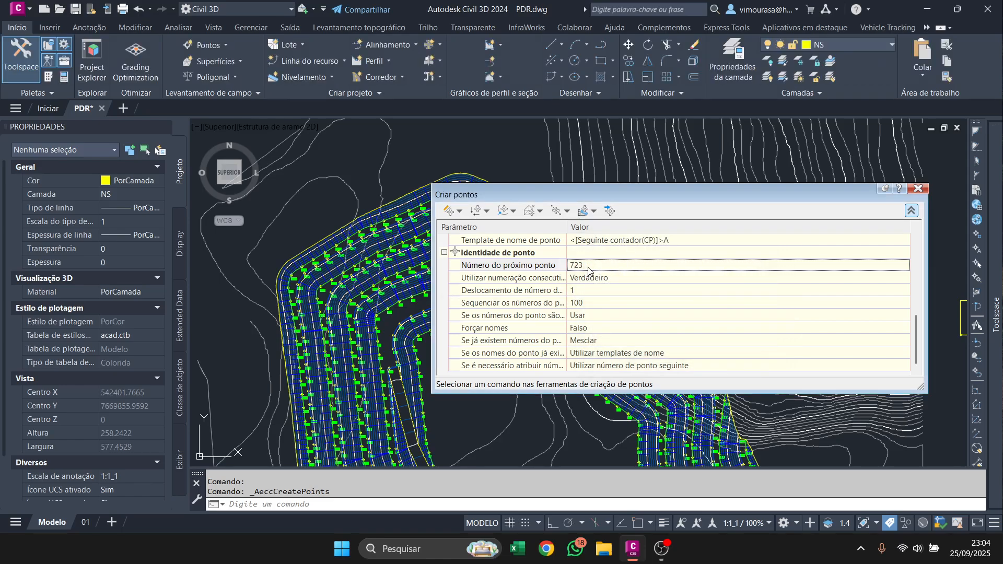
Create points by Medir objeto along the outer dashed edge of the pile's western access ramp, full length, zero offset, 10 m interval.
{"action": "left_click", "coordinate": [449, 211]}
{"action": "scroll", "coordinate": [353, 373], "scroll_direction": "up", "scroll_amount": 4}
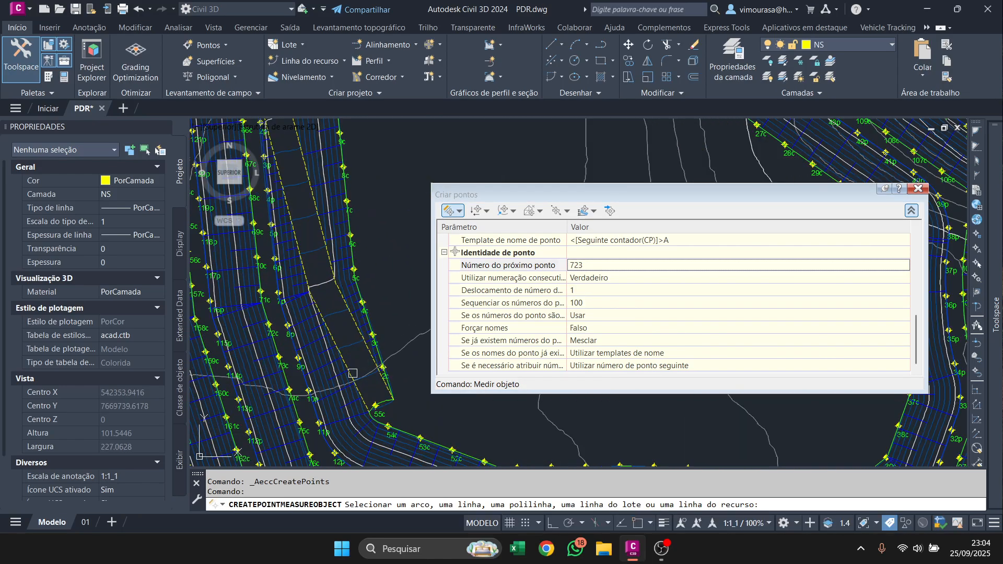
{"action": "scroll", "coordinate": [351, 371], "scroll_direction": "up", "scroll_amount": 4}
{"action": "left_click", "coordinate": [350, 380]}
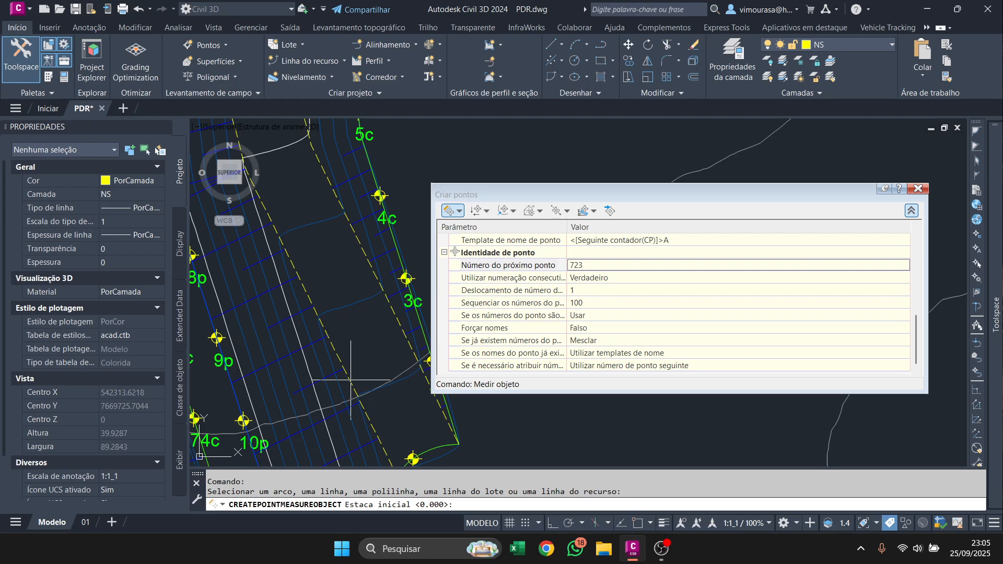
{"action": "key", "text": "Return"}
{"action": "key", "text": "Return"}
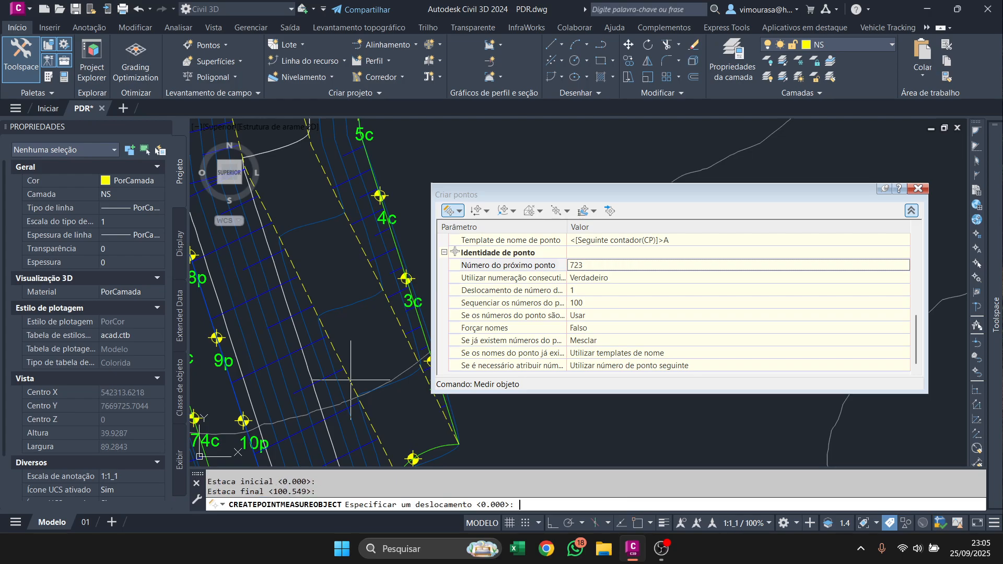
Create points along the western access ramp's inner dashed edge over its full length, at a 10 m interval with zero offset.
{"action": "key", "text": "Return"}
{"action": "key", "text": "Return"}
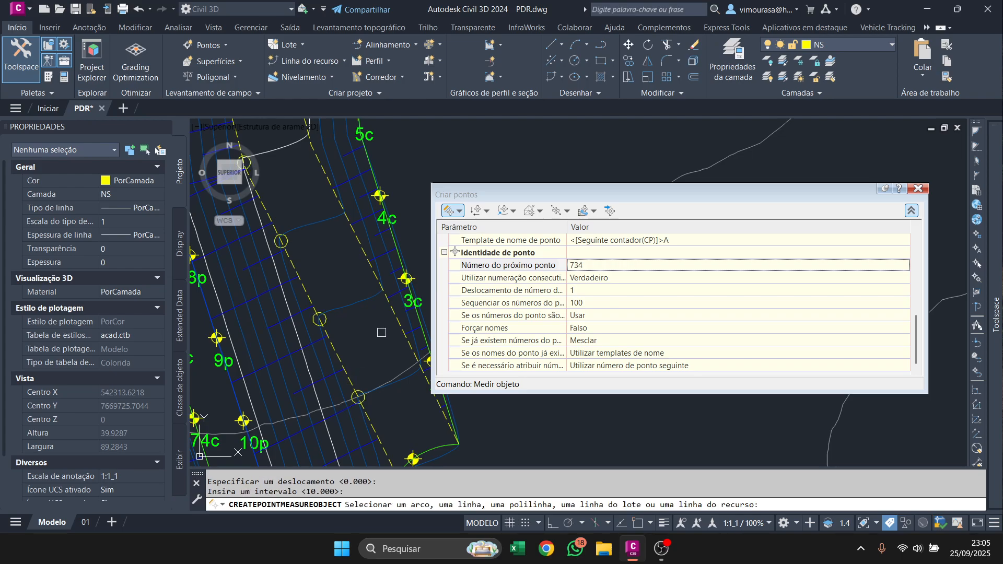
{"action": "left_click", "coordinate": [398, 322]}
{"action": "key", "text": "Return"}
{"action": "key", "text": "Return"}
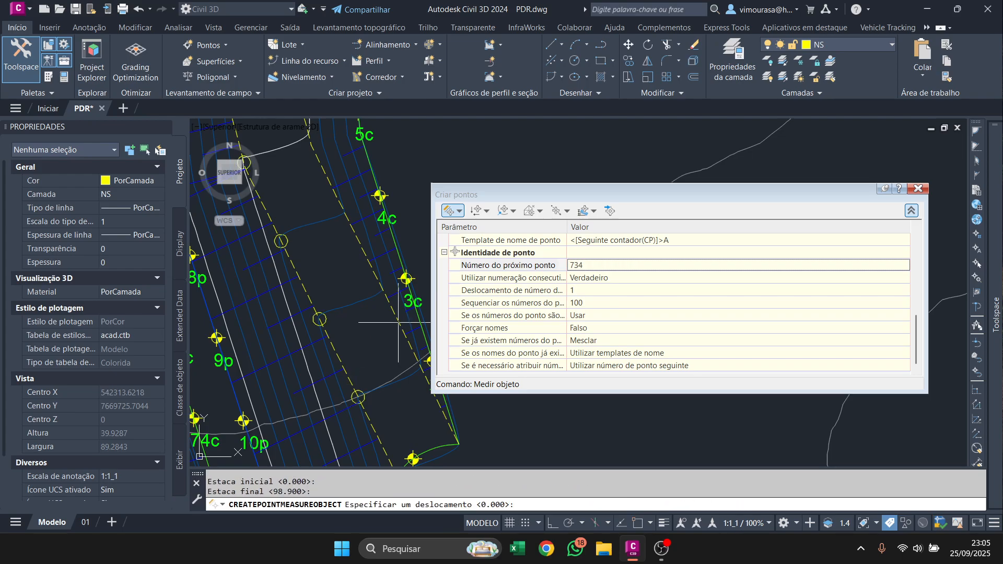
{"action": "key", "text": "Return"}
{"action": "key", "text": "Return"}
Create points every 10 m along the full outer dashed edge of the access ramp on the pile's north side.
{"action": "scroll", "coordinate": [398, 322], "scroll_direction": "down", "scroll_amount": 5}
{"action": "middle_click_drag", "start_coordinate": [372, 220], "coordinate": [349, 360]}
{"action": "mouse_move", "coordinate": [347, 146]}
{"action": "middle_mouse_down"}
{"action": "mouse_move", "coordinate": [338, 230]}
{"action": "mouse_move", "coordinate": [316, 277]}
{"action": "middle_mouse_up"}
{"action": "scroll", "coordinate": [316, 277], "scroll_direction": "up", "scroll_amount": 5}
{"action": "left_click", "coordinate": [273, 237]}
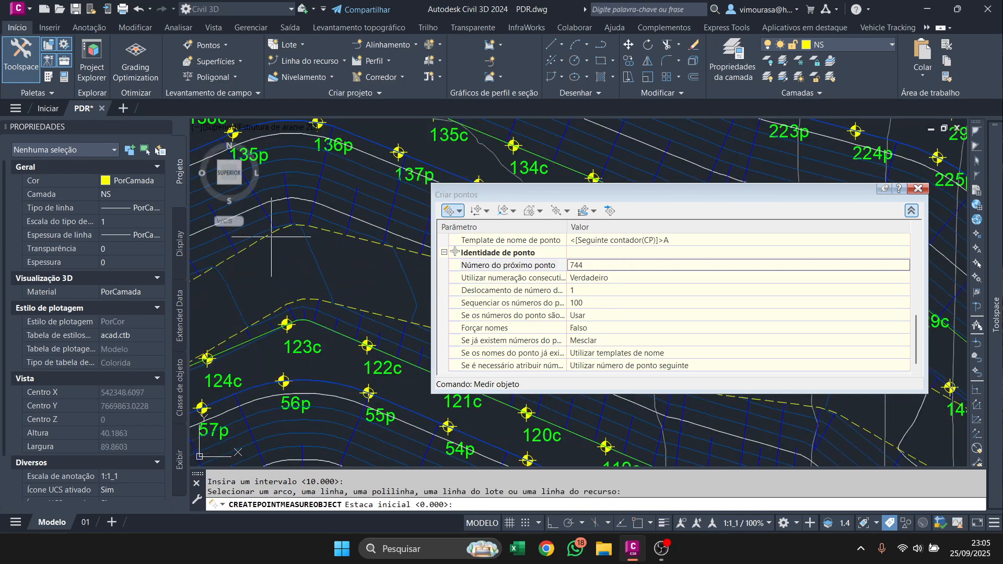
{"action": "key", "text": "Return"}
{"action": "key", "text": "Return"}
{"action": "key", "text": "Return"}
{"action": "key", "text": "Return"}
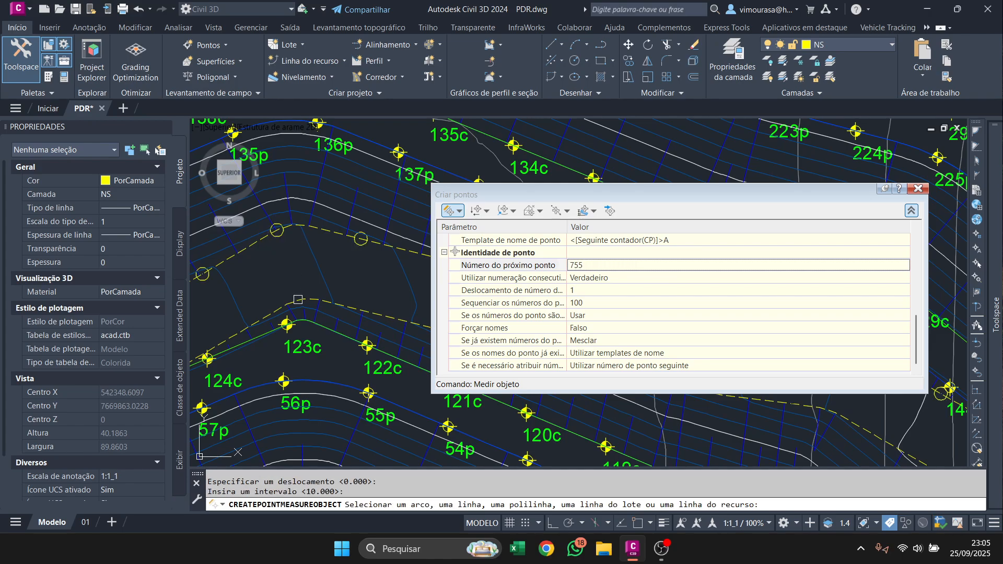
Create points every 10 m along the full inner dashed edge of the northern access ramp.
{"action": "left_click", "coordinate": [298, 300]}
{"action": "key", "text": "Return"}
{"action": "key", "text": "Return"}
{"action": "key", "text": "Return"}
{"action": "key", "text": "Return"}
Create points every 10 m along the full outer dashed edge of the northeastern access ramp.
{"action": "scroll", "coordinate": [297, 300], "scroll_direction": "down", "scroll_amount": 2}
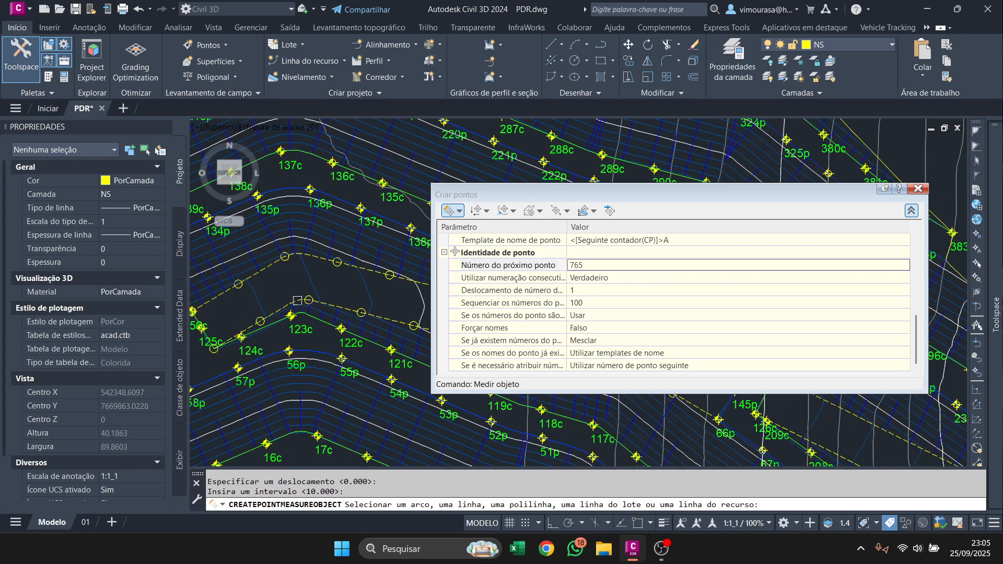
{"action": "scroll", "coordinate": [297, 301], "scroll_direction": "down", "scroll_amount": 5}
{"action": "middle_click_drag", "start_coordinate": [331, 369], "coordinate": [277, 322]}
{"action": "scroll", "coordinate": [278, 321], "scroll_direction": "up", "scroll_amount": 7}
{"action": "left_click", "coordinate": [370, 250]}
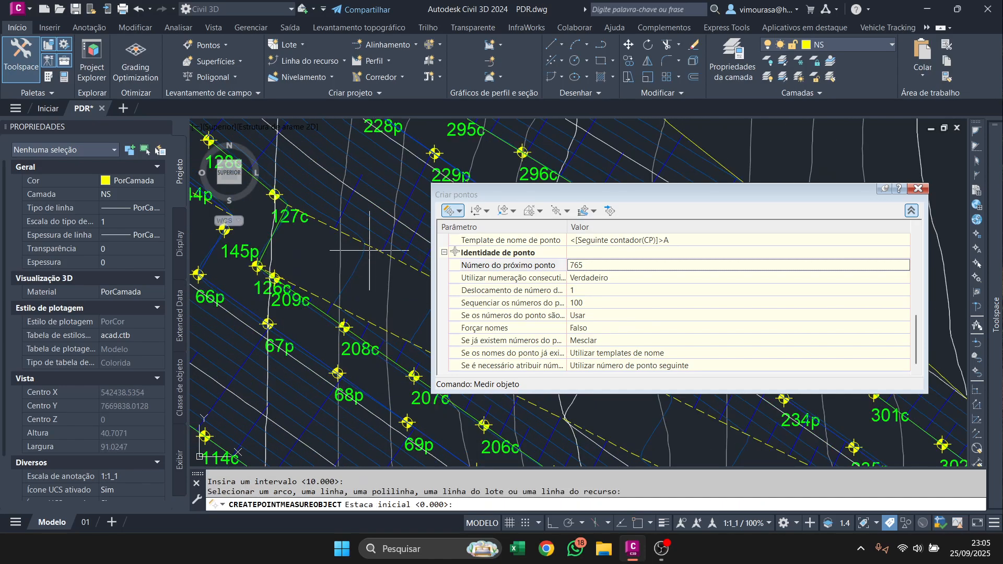
{"action": "key", "text": "Return"}
{"action": "key", "text": "Return"}
{"action": "key", "text": "Return"}
{"action": "key", "text": "Return"}
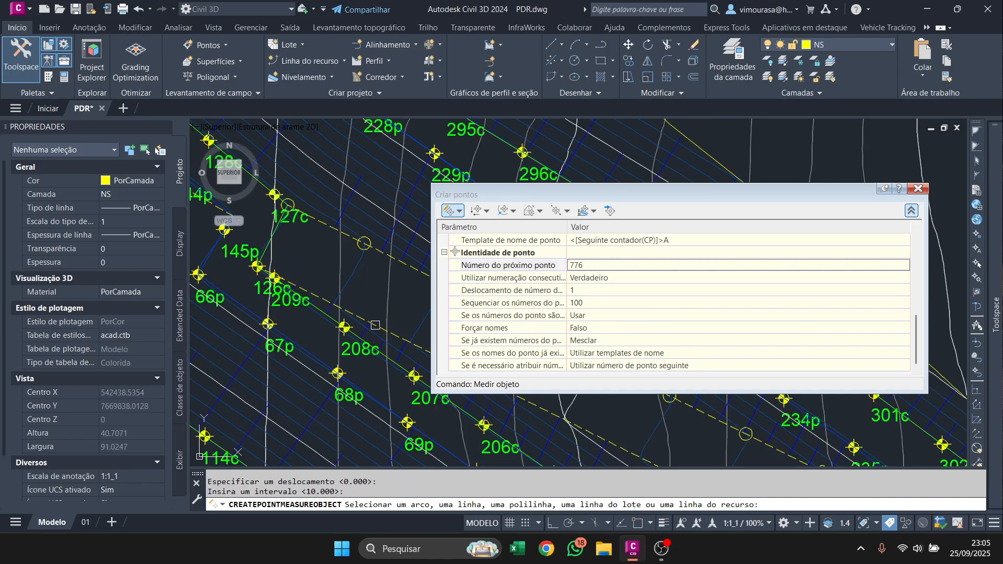
Create points every 10 m along the northeastern access ramp's inner dashed edge and end the point measuring command.
{"action": "left_click", "coordinate": [375, 325]}
{"action": "key", "text": "Return"}
{"action": "key", "text": "Return"}
{"action": "key", "text": "Return"}
{"action": "key", "text": "Return"}
{"action": "scroll", "coordinate": [370, 317], "scroll_direction": "down", "scroll_amount": 5}
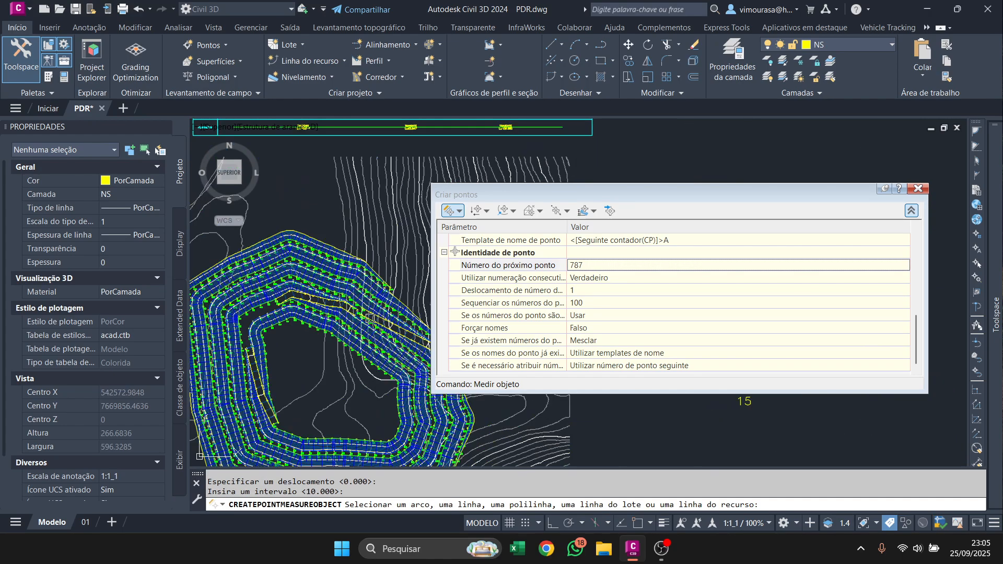
{"action": "scroll", "coordinate": [369, 317], "scroll_direction": "up", "scroll_amount": 5}
{"action": "key", "text": "Escape"}
{"action": "key", "text": "Escape"}
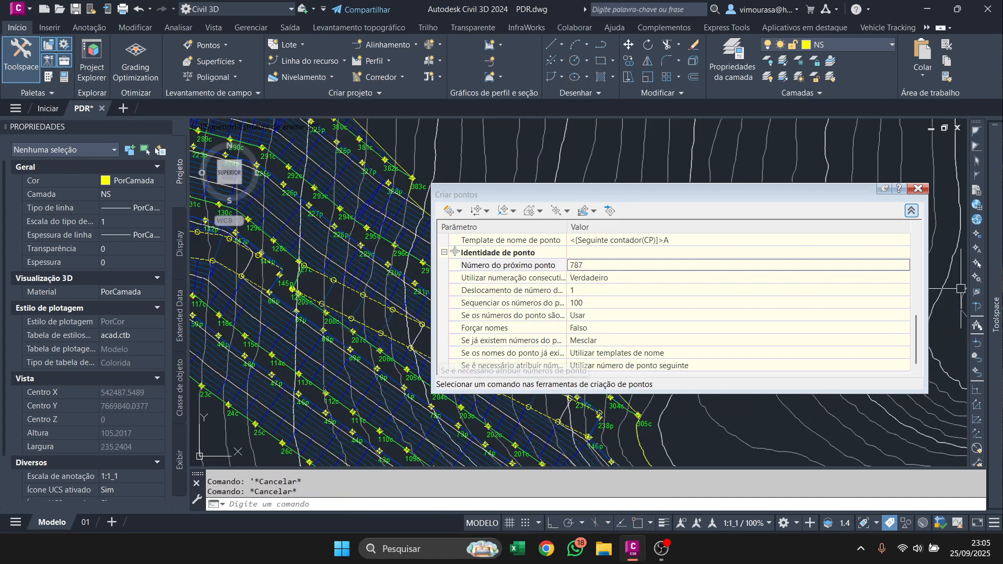
Select all points of the PÉS and CRISTAS groups and hide them in the drawing.
{"action": "mouse_move", "coordinate": [995, 313]}
{"action": "right_click", "coordinate": [828, 214]}
{"action": "left_click", "coordinate": [869, 365]}
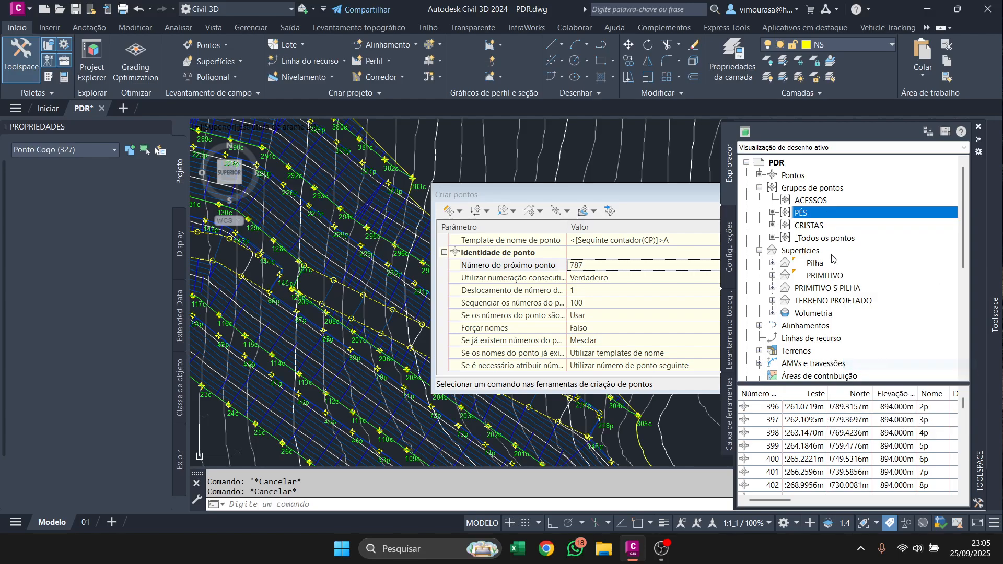
{"action": "right_click", "coordinate": [838, 225]}
{"action": "left_click", "coordinate": [868, 381]}
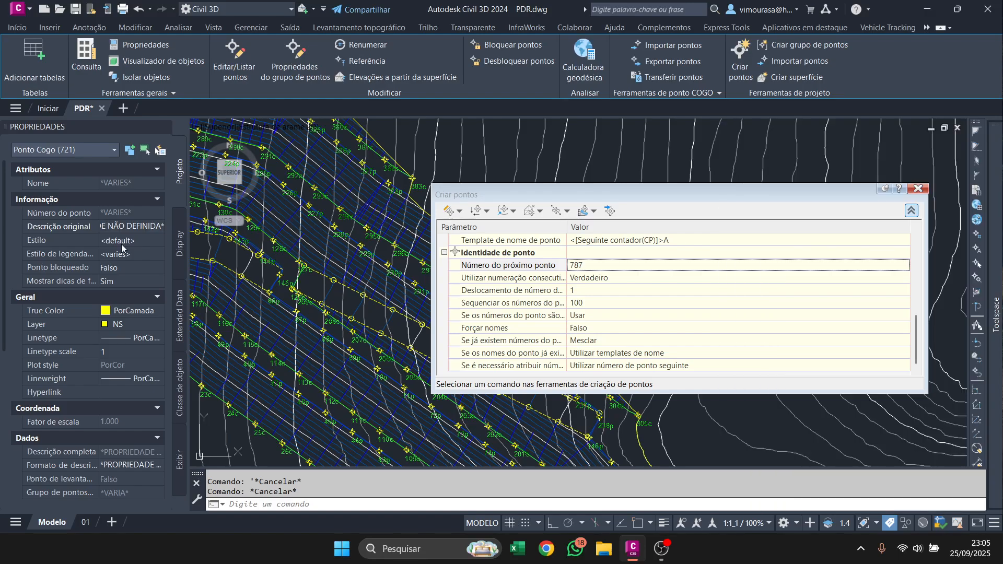
{"action": "right_click", "coordinate": [363, 149]}
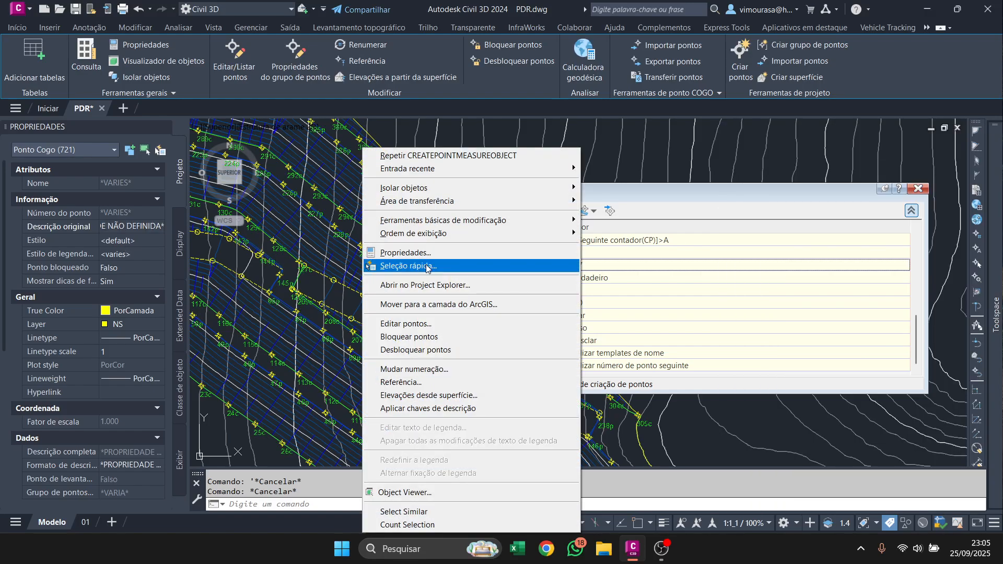
{"action": "mouse_move", "coordinate": [467, 188]}
{"action": "left_click", "coordinate": [630, 201]}
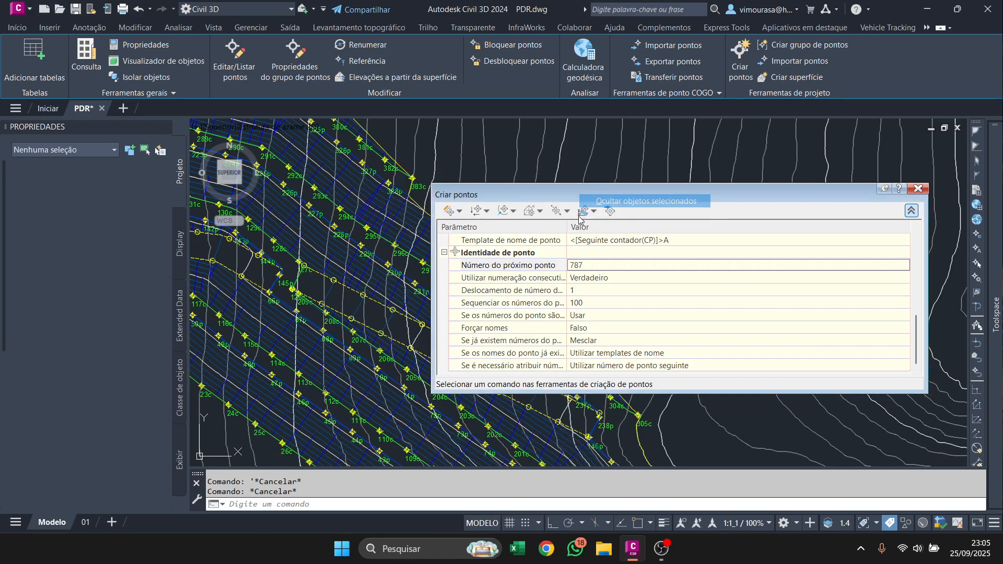
Include points 723-786 in the ACESSOS point group by number, selecting the access points around the whole pile in the drawing.
{"action": "scroll", "coordinate": [420, 207], "scroll_direction": "down", "scroll_amount": 2}
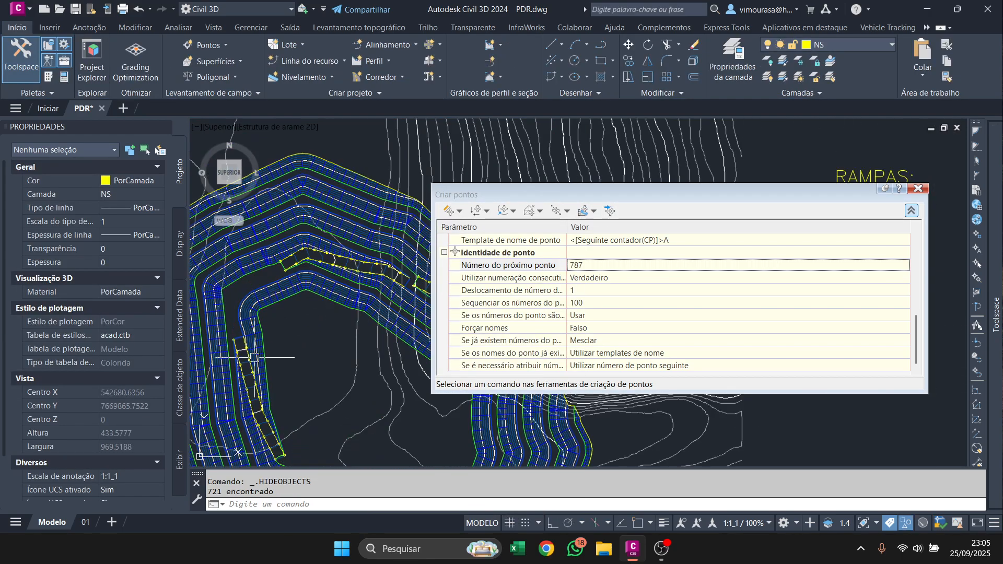
{"action": "mouse_move", "coordinate": [995, 261]}
{"action": "right_click", "coordinate": [828, 202]}
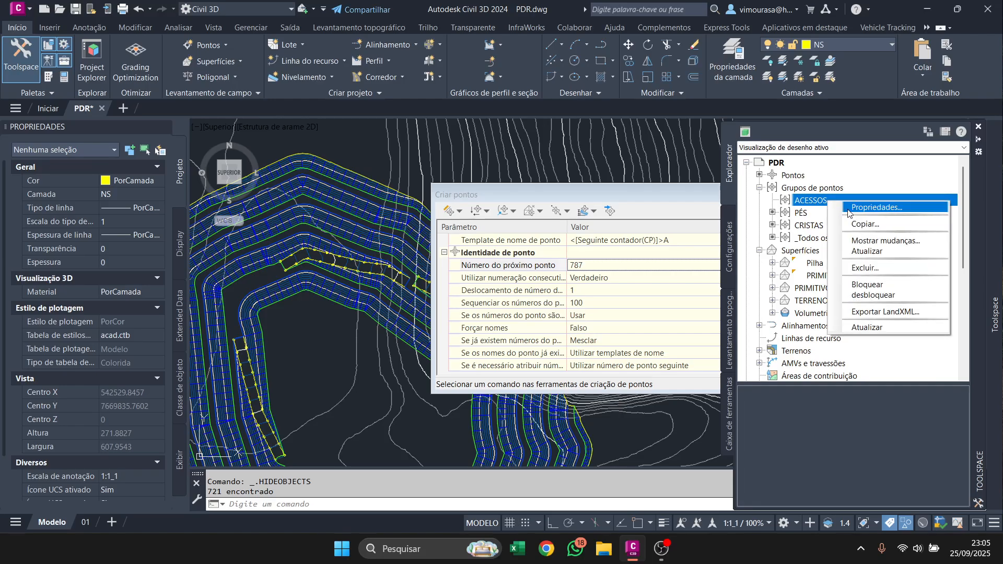
{"action": "left_click", "coordinate": [845, 204]}
{"action": "left_click", "coordinate": [497, 213]}
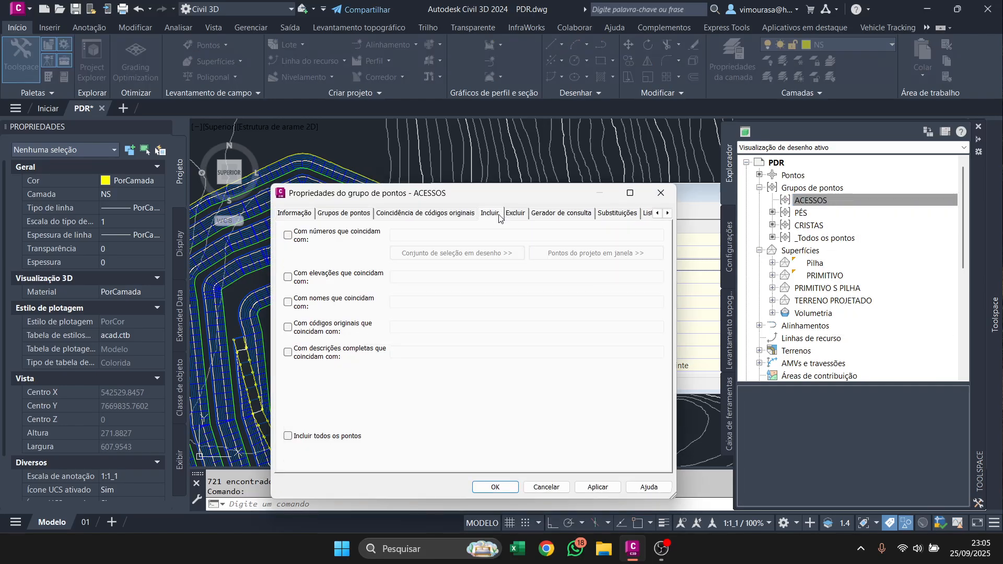
{"action": "left_click", "coordinate": [342, 233]}
{"action": "left_click", "coordinate": [439, 255]}
{"action": "scroll", "coordinate": [348, 259], "scroll_direction": "down", "scroll_amount": 2}
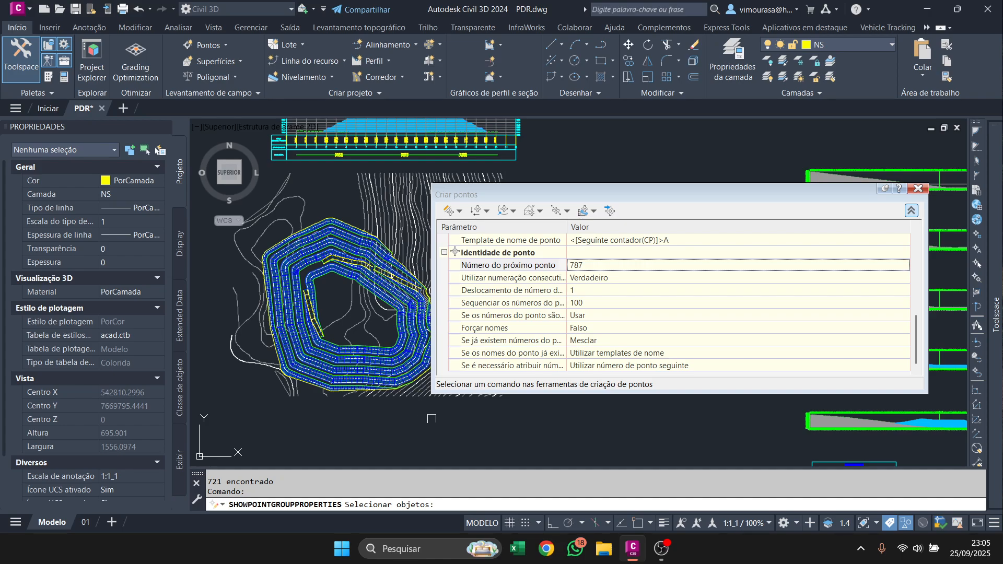
{"action": "left_click", "coordinate": [435, 424]}
{"action": "left_click", "coordinate": [283, 202]}
{"action": "key", "text": "Return"}
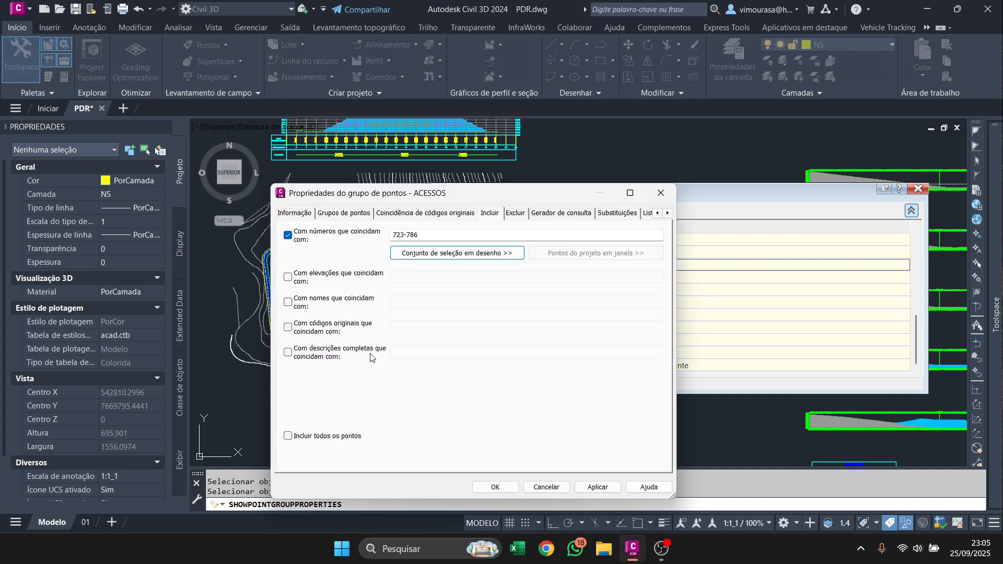
{"action": "left_click", "coordinate": [495, 487]}
Select all access points similar to the one on the northern ramp and set their label style to NOMES.
{"action": "scroll", "coordinate": [309, 295], "scroll_direction": "up", "scroll_amount": 10}
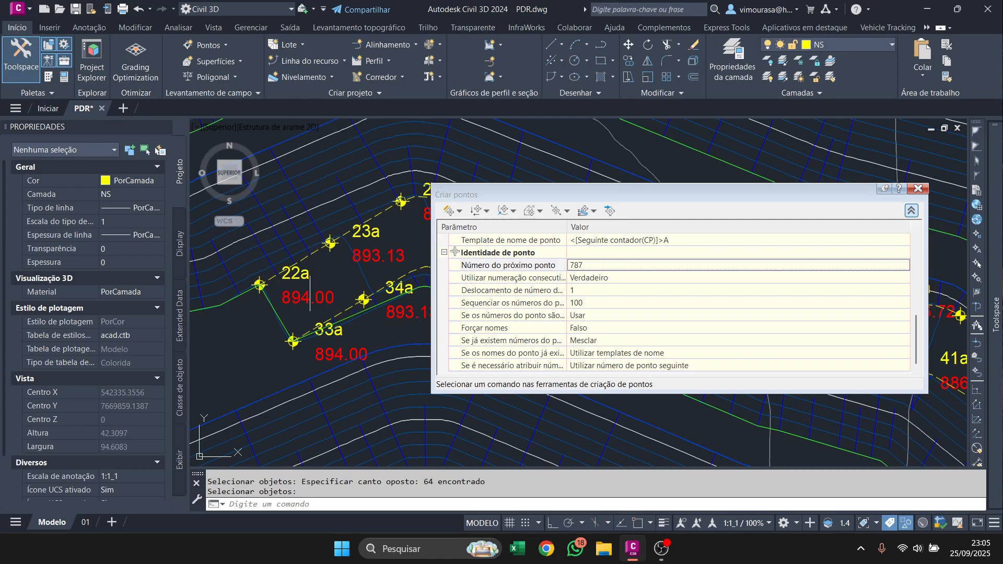
{"action": "left_click", "coordinate": [309, 295]}
{"action": "right_click", "coordinate": [310, 295]}
{"action": "left_click", "coordinate": [358, 512]}
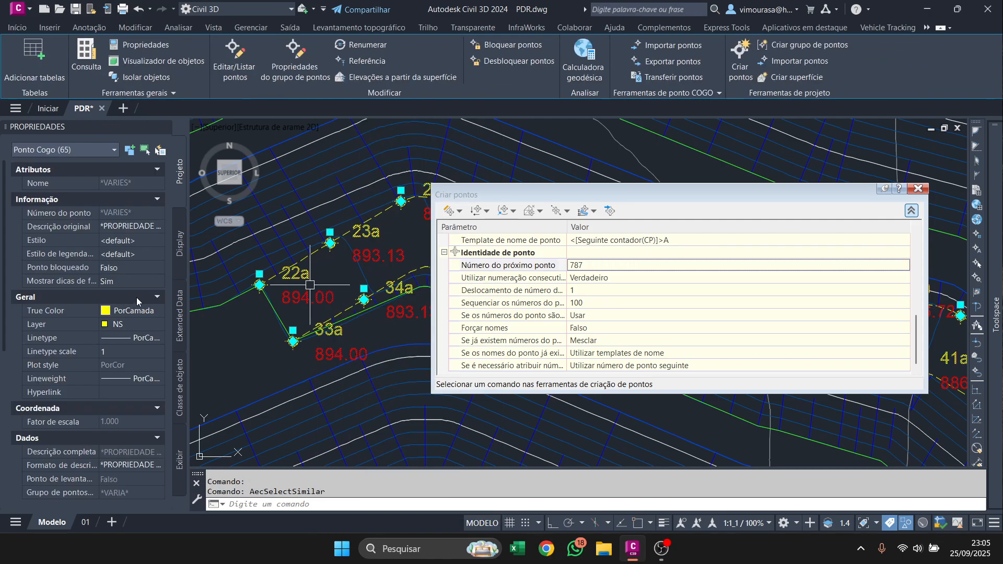
{"action": "left_click", "coordinate": [130, 241]}
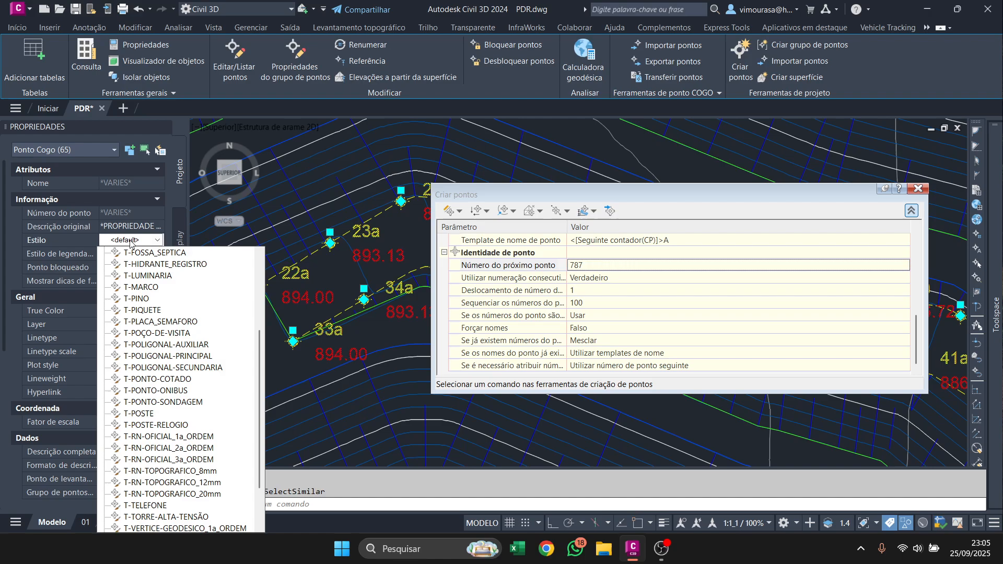
{"action": "left_click", "coordinate": [130, 243]}
{"action": "left_click", "coordinate": [130, 244]}
{"action": "left_click", "coordinate": [131, 243]}
{"action": "left_click", "coordinate": [133, 256]}
{"action": "left_click", "coordinate": [134, 256]}
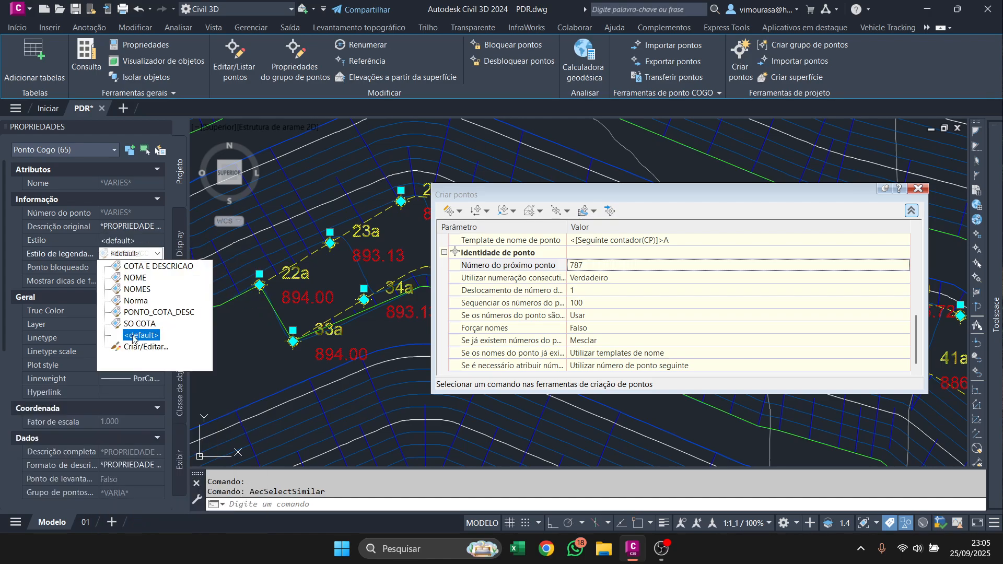
{"action": "left_click", "coordinate": [137, 289]}
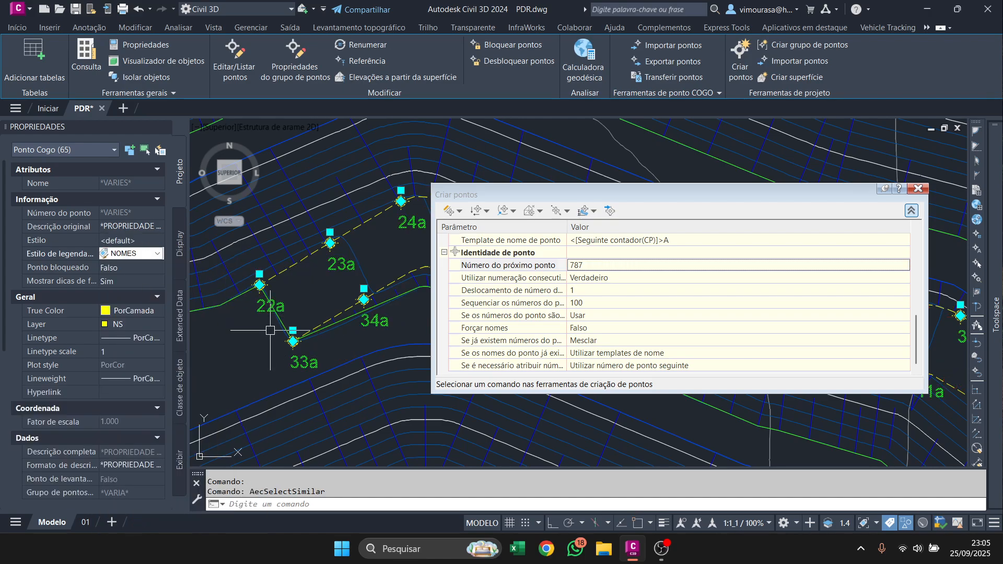
{"action": "key", "text": "Escape"}
End the object isolation so the hidden crest and toe points display again, and close the point creation tools.
{"action": "right_click", "coordinate": [271, 135]}
{"action": "mouse_move", "coordinate": [360, 175]}
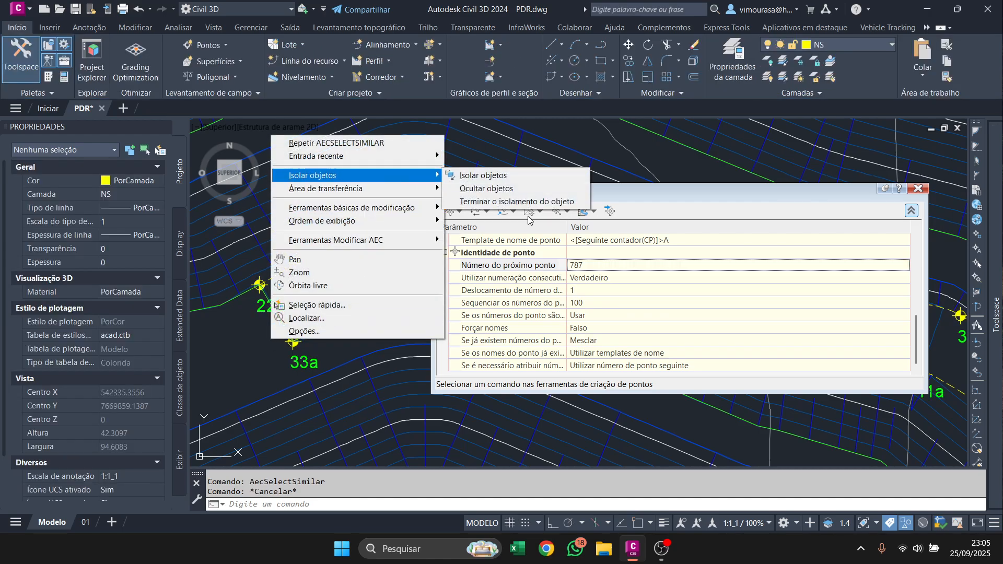
{"action": "left_click", "coordinate": [501, 201]}
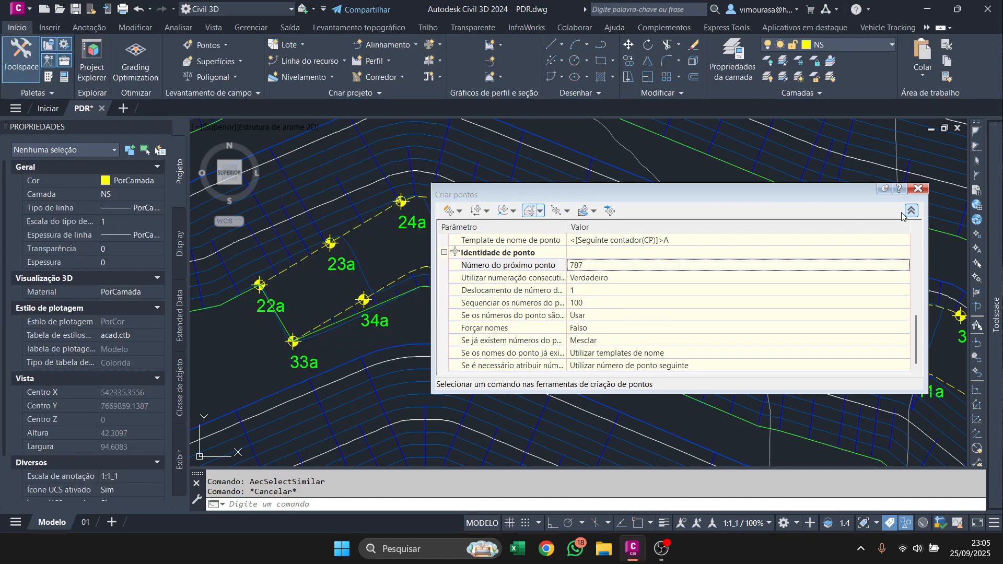
{"action": "left_click", "coordinate": [921, 191]}
Examine the crest, toe and access point labels around the whole pile and along the northern ramp.
{"action": "scroll", "coordinate": [689, 268], "scroll_direction": "down", "scroll_amount": 5}
{"action": "middle_click_drag", "start_coordinate": [750, 355], "coordinate": [523, 194]}
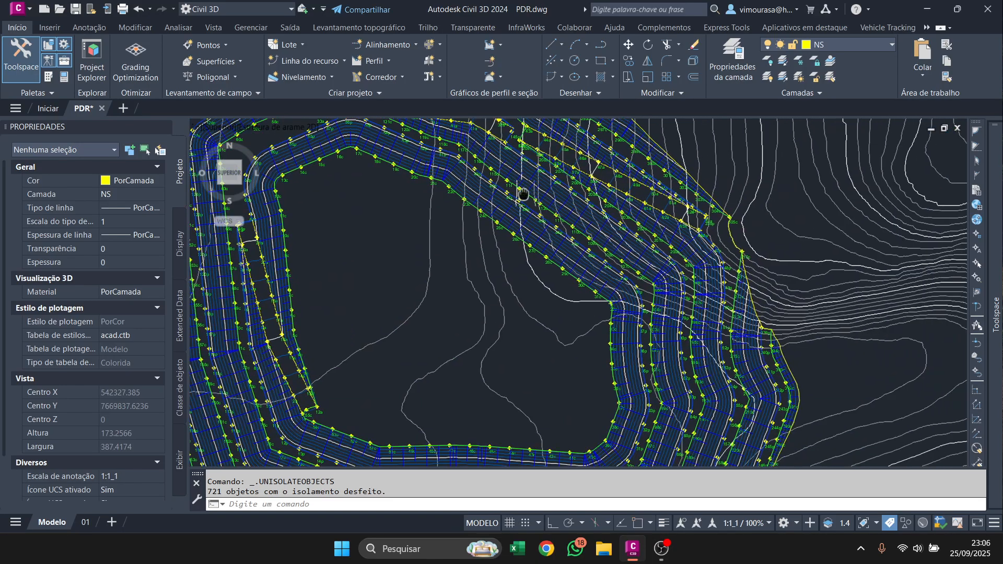
{"action": "scroll", "coordinate": [527, 196], "scroll_direction": "down", "scroll_amount": 2}
{"action": "scroll", "coordinate": [609, 285], "scroll_direction": "up", "scroll_amount": 4}
{"action": "scroll", "coordinate": [608, 283], "scroll_direction": "up", "scroll_amount": 3}
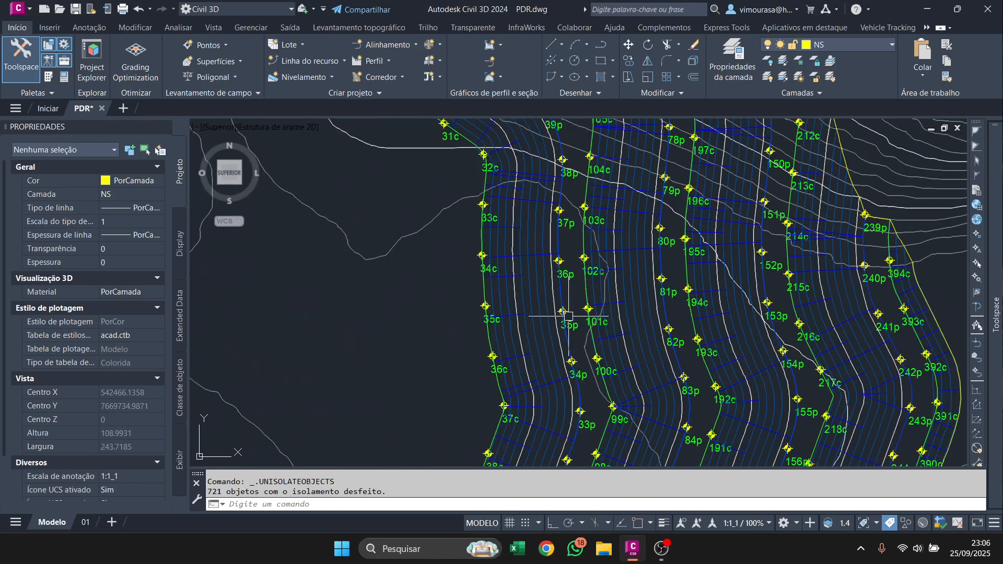
{"action": "scroll", "coordinate": [577, 314], "scroll_direction": "down", "scroll_amount": 5}
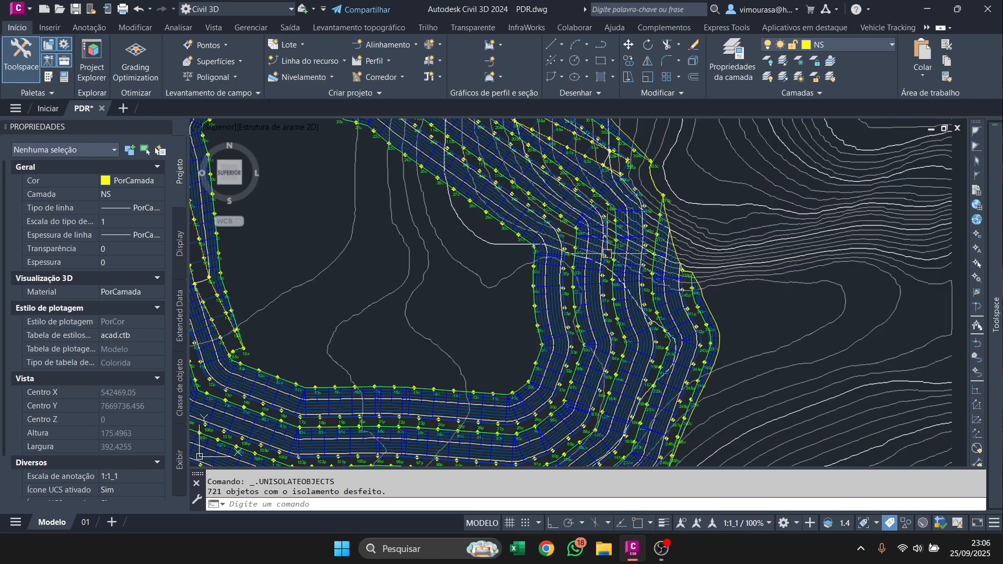
{"action": "scroll", "coordinate": [607, 254], "scroll_direction": "up", "scroll_amount": 6}
{"action": "scroll", "coordinate": [679, 256], "scroll_direction": "down", "scroll_amount": 8}
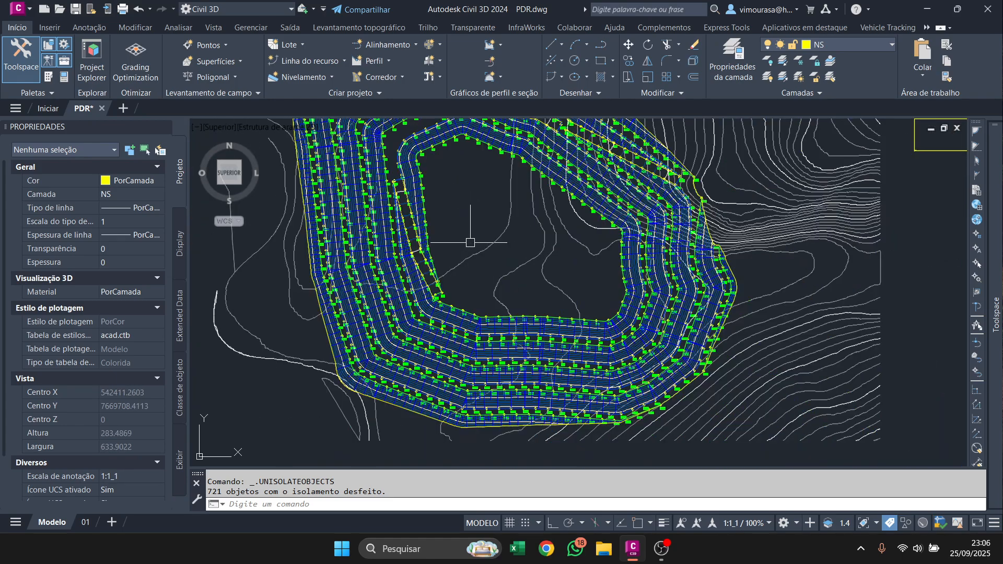
{"action": "middle_click_drag", "start_coordinate": [551, 213], "coordinate": [595, 345]}
{"action": "scroll", "coordinate": [553, 283], "scroll_direction": "up", "scroll_amount": 6}
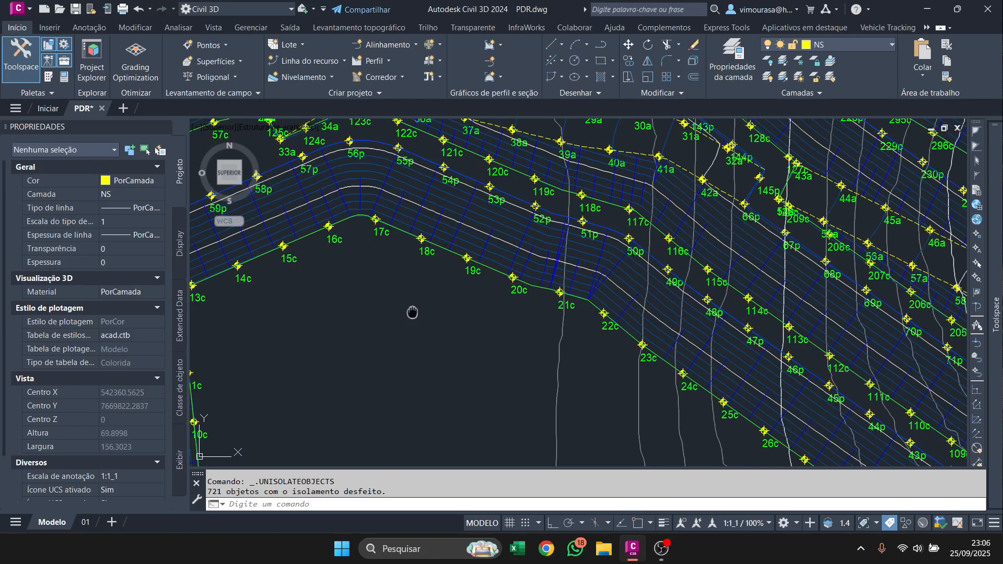
{"action": "middle_click_drag", "start_coordinate": [412, 312], "coordinate": [527, 309]}
{"action": "middle_click_drag", "start_coordinate": [529, 260], "coordinate": [565, 405]}
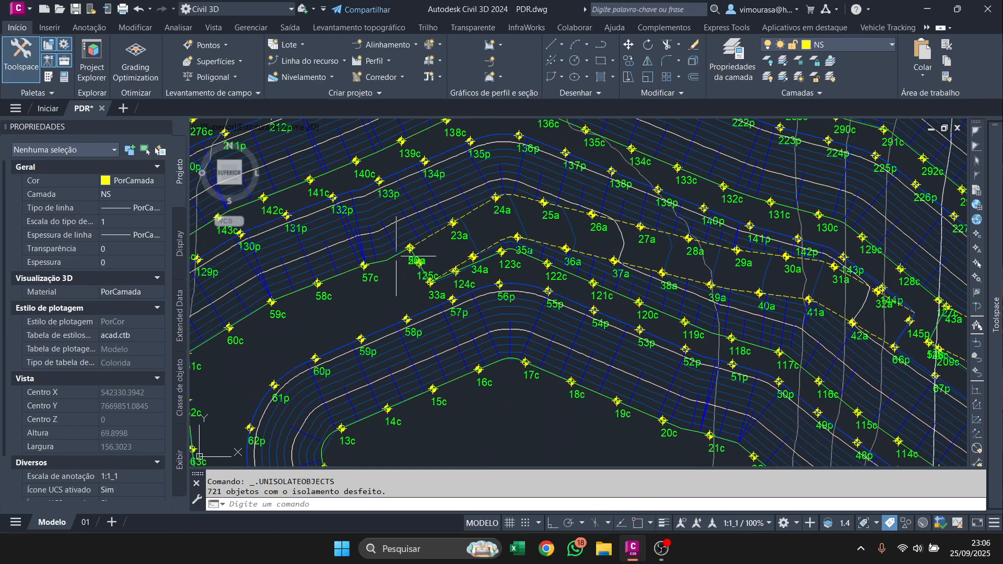
{"action": "scroll", "coordinate": [412, 251], "scroll_direction": "up", "scroll_amount": 6}
{"action": "middle_click_drag", "start_coordinate": [489, 218], "coordinate": [331, 287]}
{"action": "scroll", "coordinate": [334, 287], "scroll_direction": "down", "scroll_amount": 4}
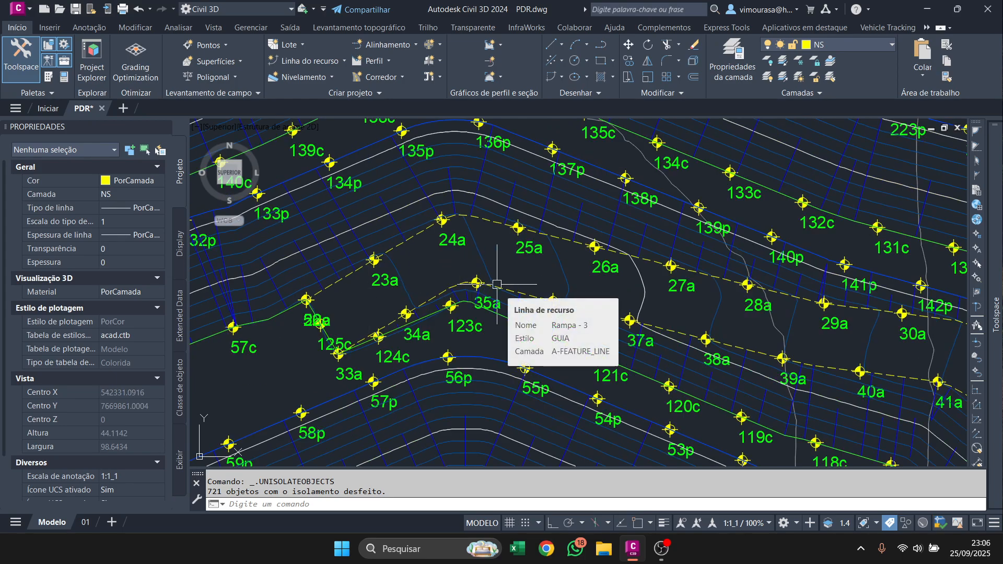
{"action": "scroll", "coordinate": [467, 273], "scroll_direction": "down", "scroll_amount": 3}
{"action": "scroll", "coordinate": [466, 273], "scroll_direction": "up", "scroll_amount": 5}
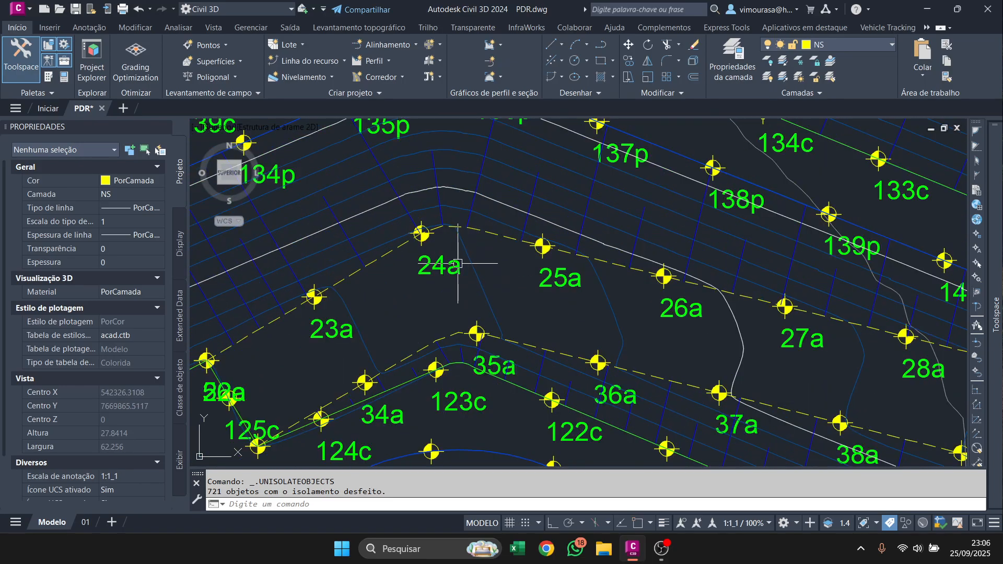
{"action": "left_click", "coordinate": [421, 233]}
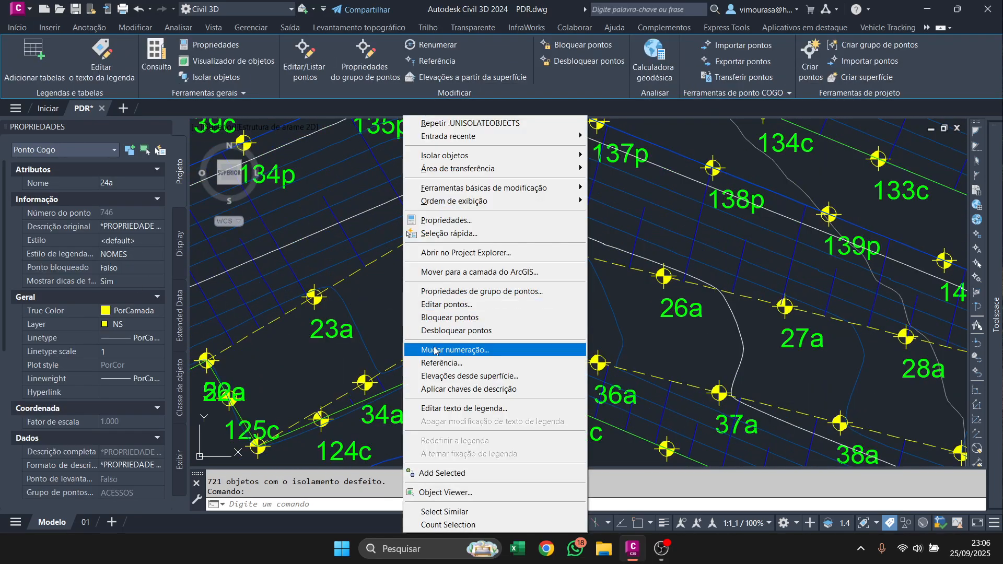
{"action": "right_click", "coordinate": [403, 298]}
{"action": "key", "text": "Escape"}
{"action": "key", "text": "Escape"}
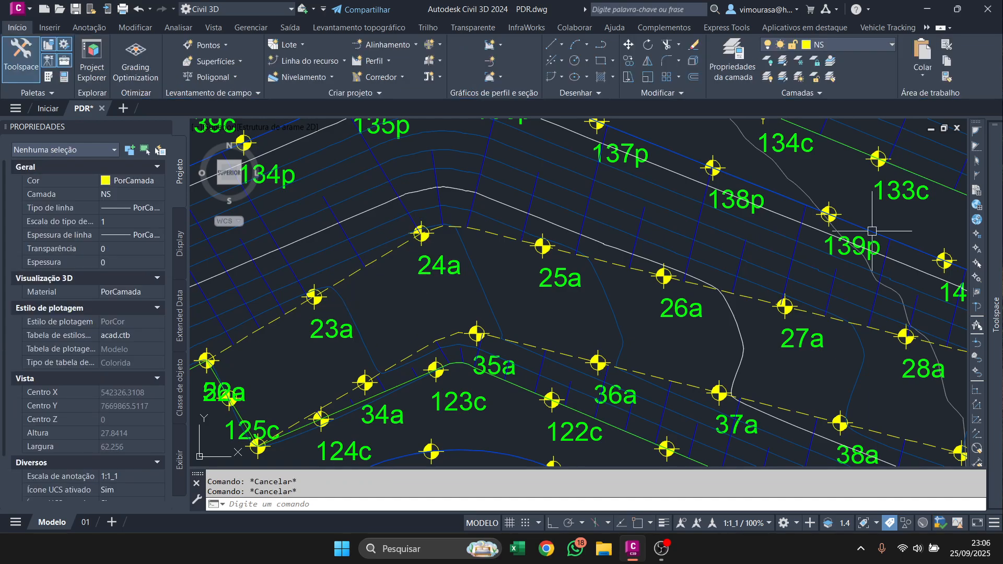
Select all points of the CRISTAS group in the drawing, look through the layers available for them and clear the selection.
{"action": "mouse_move", "coordinate": [995, 314]}
{"action": "right_click", "coordinate": [835, 230]}
{"action": "left_click", "coordinate": [876, 380]}
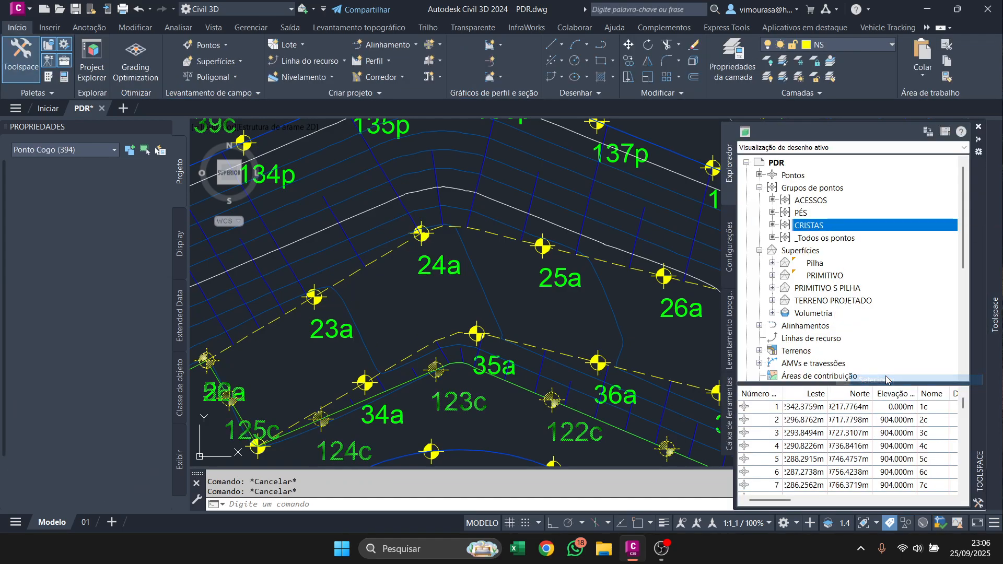
{"action": "scroll", "coordinate": [516, 286], "scroll_direction": "down", "scroll_amount": 1}
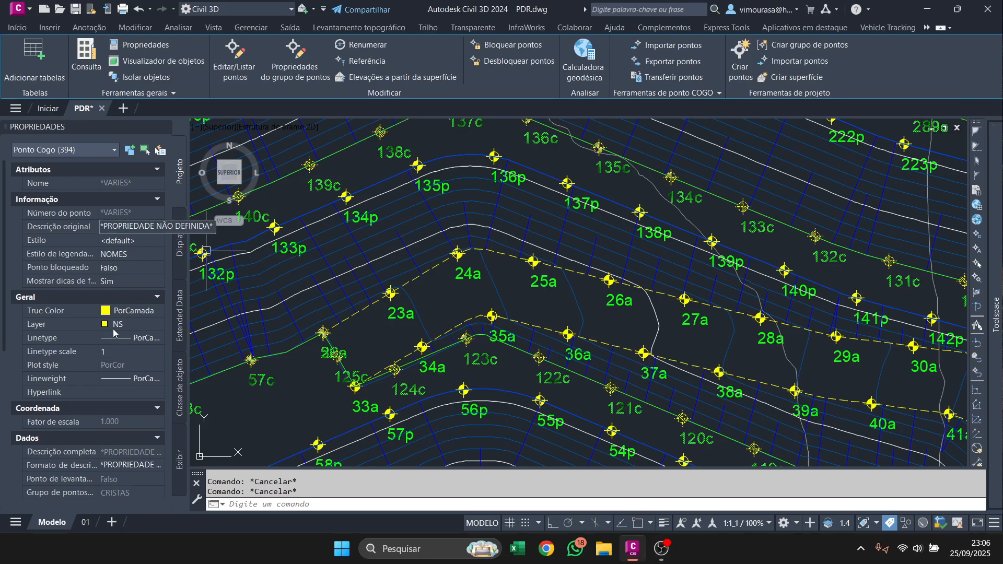
{"action": "left_click", "coordinate": [125, 324]}
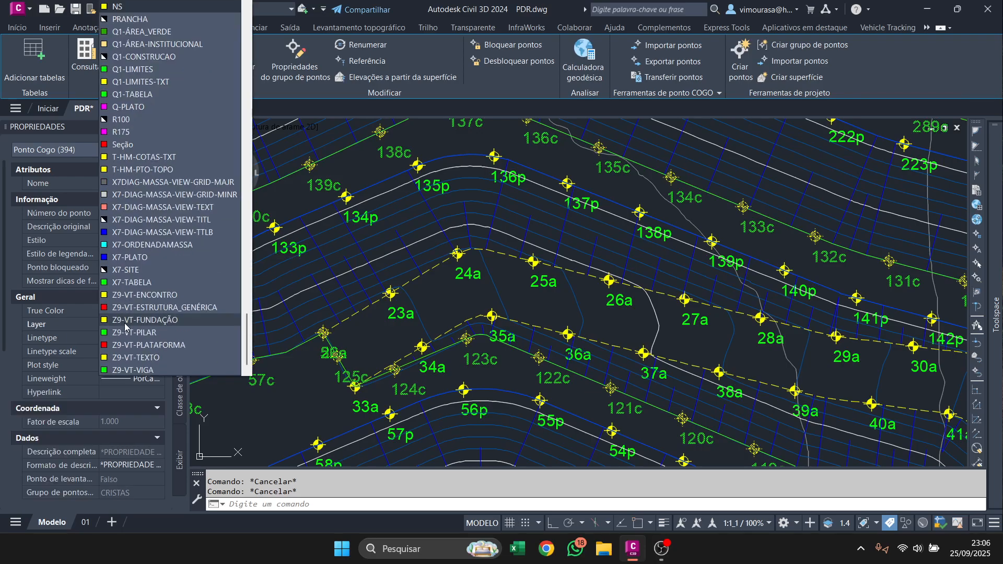
{"action": "left_click", "coordinate": [408, 349]}
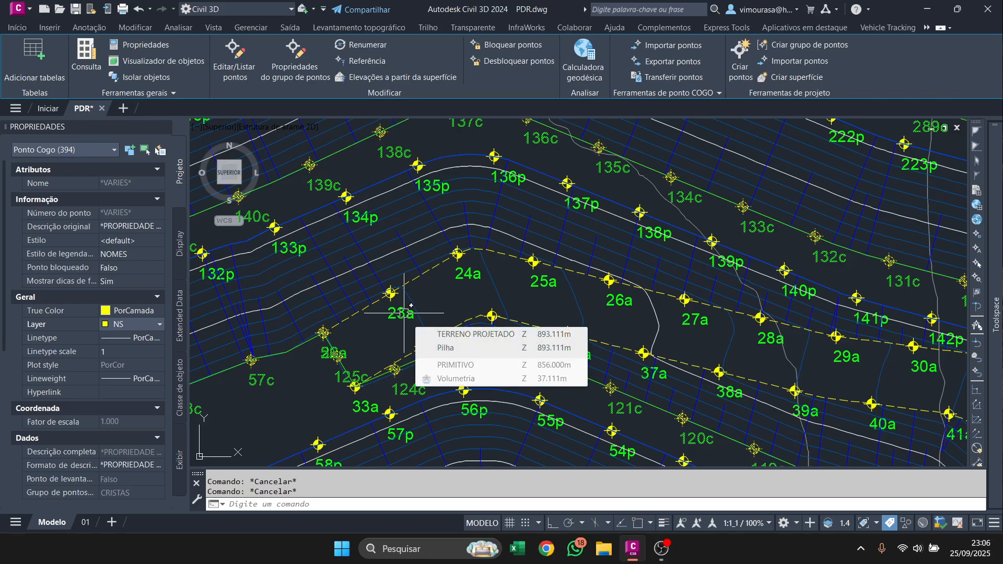
{"action": "scroll", "coordinate": [469, 259], "scroll_direction": "down", "scroll_amount": 5}
{"action": "scroll", "coordinate": [505, 319], "scroll_direction": "up", "scroll_amount": 4}
{"action": "scroll", "coordinate": [510, 352], "scroll_direction": "down", "scroll_amount": 5}
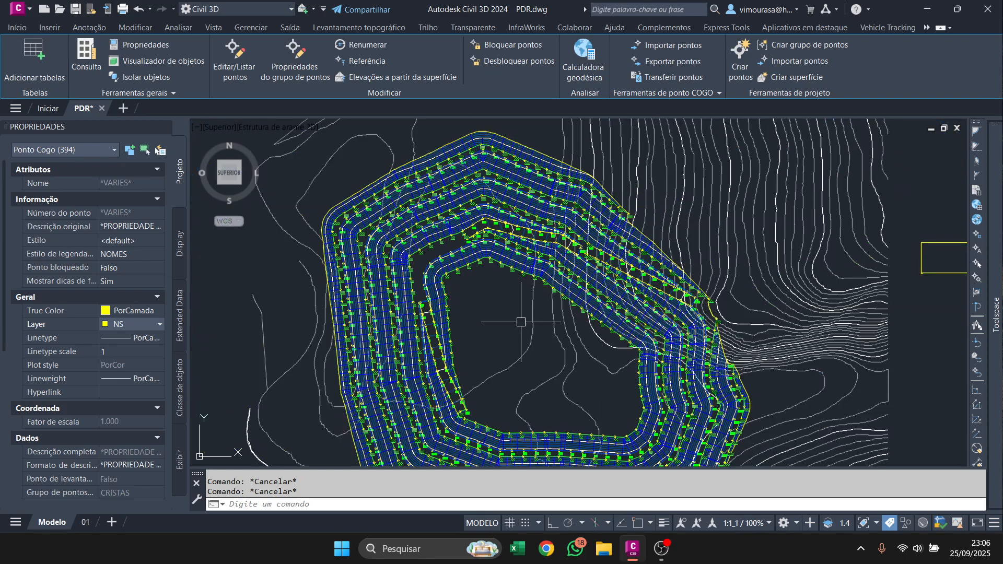
{"action": "scroll", "coordinate": [496, 350], "scroll_direction": "up", "scroll_amount": 5}
{"action": "scroll", "coordinate": [459, 334], "scroll_direction": "down", "scroll_amount": 2}
{"action": "key", "text": "Escape"}
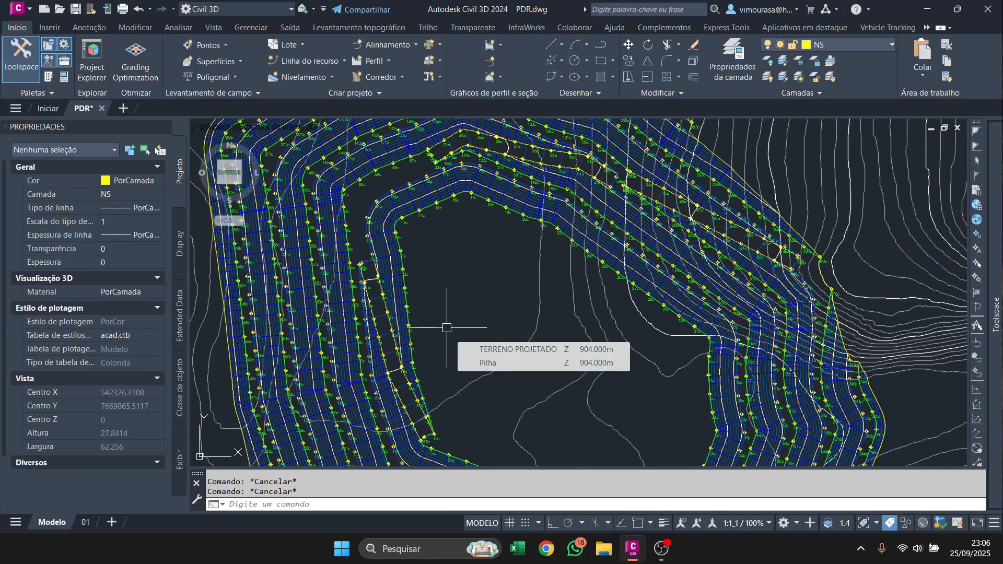
Examine the overlapping labels at point 22a and the crest and toe labels across the pile's northwestern benches.
{"action": "scroll", "coordinate": [403, 287], "scroll_direction": "up", "scroll_amount": 6}
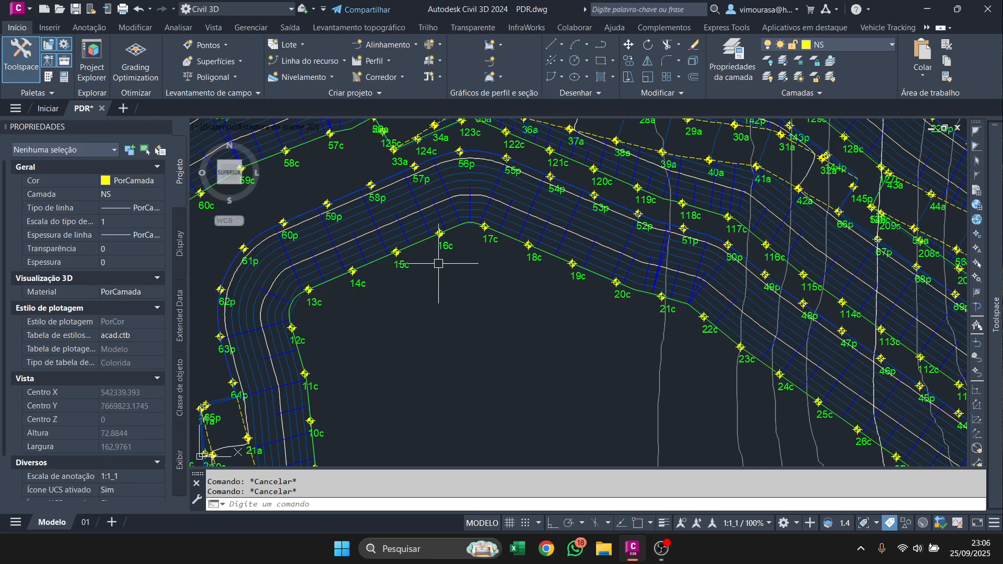
{"action": "middle_click_drag", "start_coordinate": [449, 236], "coordinate": [457, 303]}
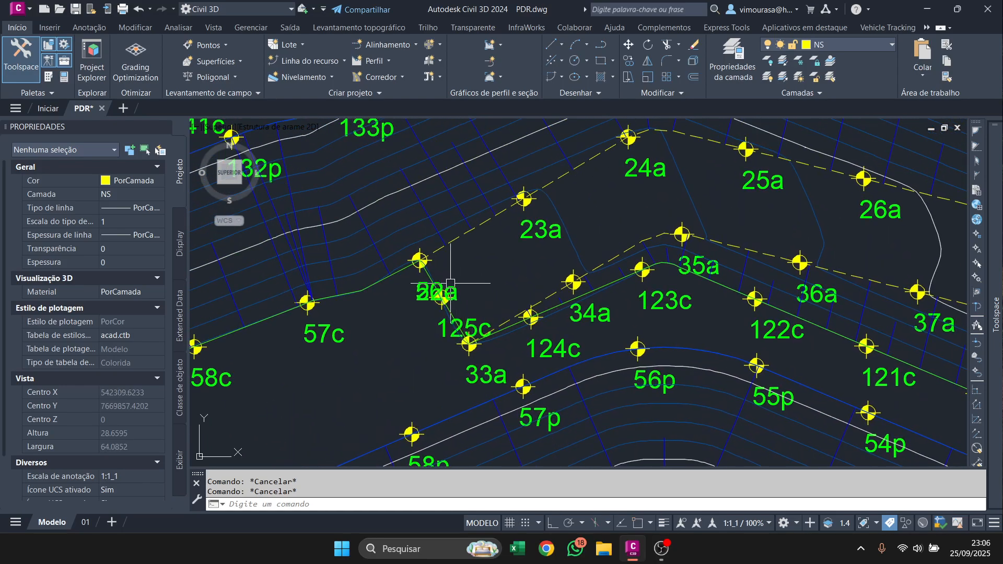
{"action": "left_click", "coordinate": [419, 259]}
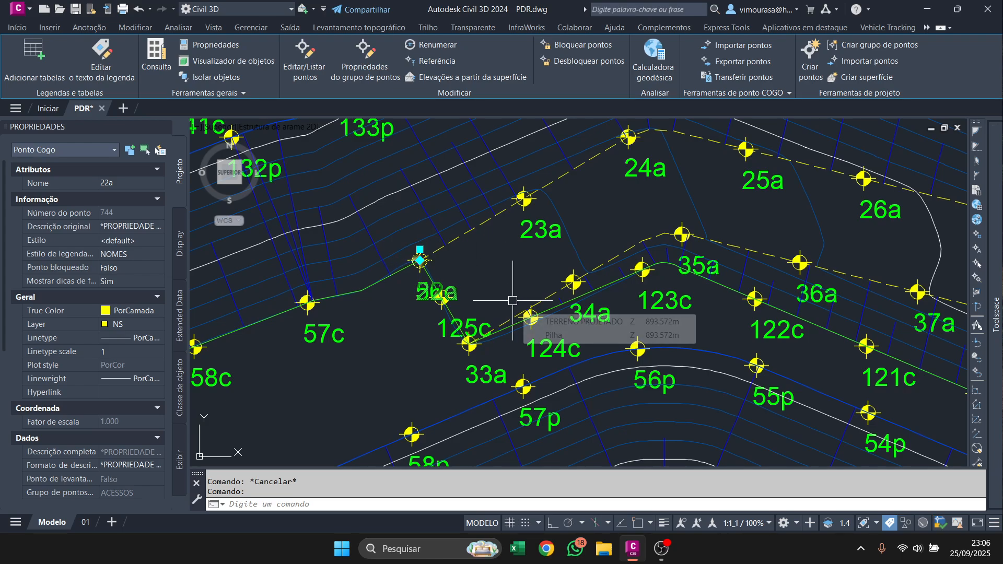
{"action": "key", "text": "Escape"}
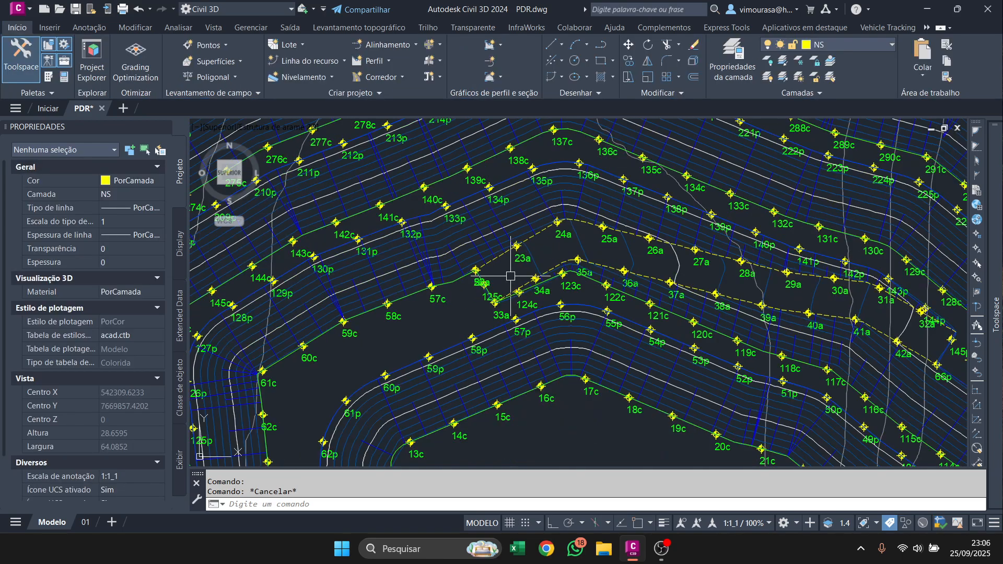
{"action": "scroll", "coordinate": [511, 276], "scroll_direction": "down", "scroll_amount": 4}
{"action": "mouse_move", "coordinate": [432, 284]}
{"action": "middle_mouse_down"}
{"action": "mouse_move", "coordinate": [716, 392]}
{"action": "mouse_move", "coordinate": [728, 370]}
{"action": "middle_mouse_up"}
{"action": "middle_click_drag", "start_coordinate": [463, 374], "coordinate": [739, 266]}
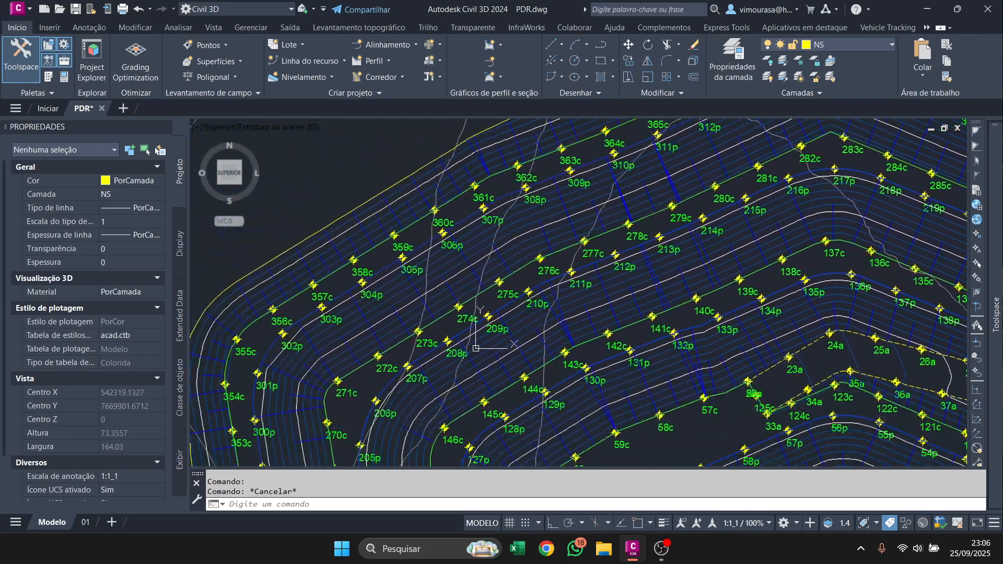
{"action": "middle_click_drag", "start_coordinate": [649, 356], "coordinate": [630, 318]}
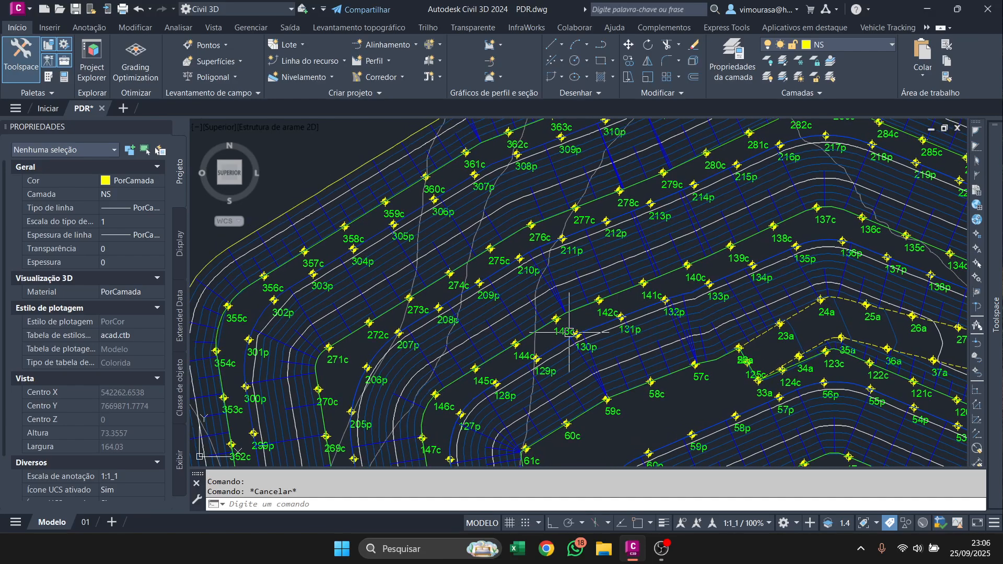
{"action": "scroll", "coordinate": [559, 325], "scroll_direction": "up", "scroll_amount": 6}
{"action": "scroll", "coordinate": [627, 345], "scroll_direction": "down", "scroll_amount": 4}
{"action": "middle_click_drag", "start_coordinate": [394, 203], "coordinate": [512, 337]}
{"action": "scroll", "coordinate": [455, 285], "scroll_direction": "up", "scroll_amount": 4}
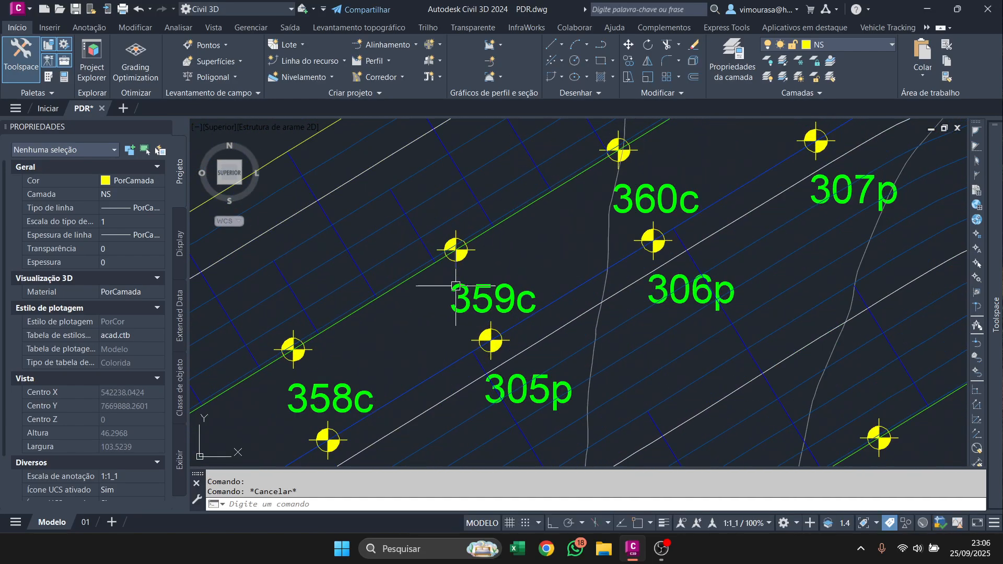
{"action": "scroll", "coordinate": [396, 276], "scroll_direction": "down", "scroll_amount": 8}
{"action": "middle_click_drag", "start_coordinate": [681, 313], "coordinate": [590, 267]}
{"action": "scroll", "coordinate": [598, 303], "scroll_direction": "up", "scroll_amount": 2}
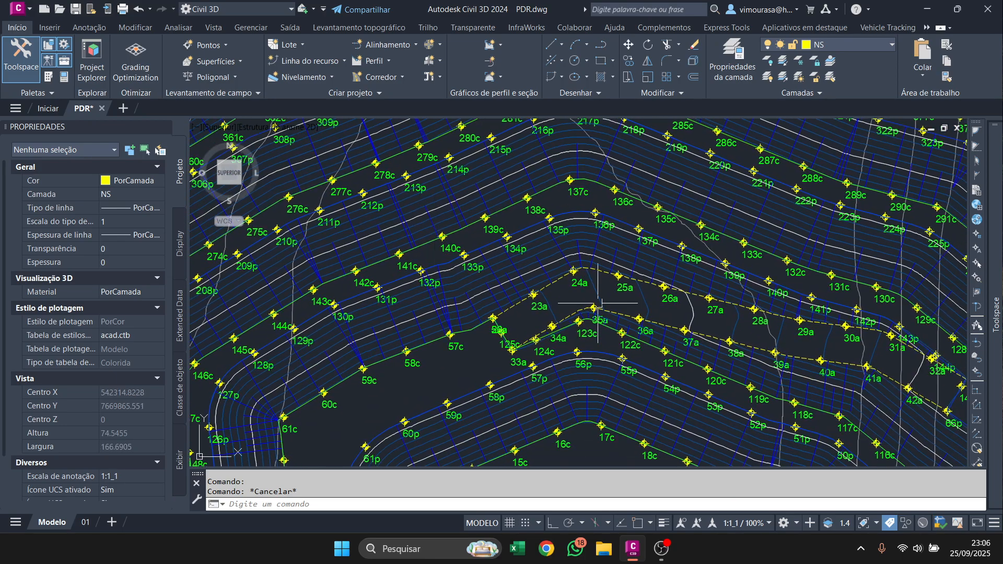
Separate the overlapping labels at the northern ramp's western corner, moving 22a east and 56c northwest of their shared location.
{"action": "middle_click_drag", "start_coordinate": [564, 383], "coordinate": [555, 333]}
{"action": "scroll", "coordinate": [502, 269], "scroll_direction": "up", "scroll_amount": 5}
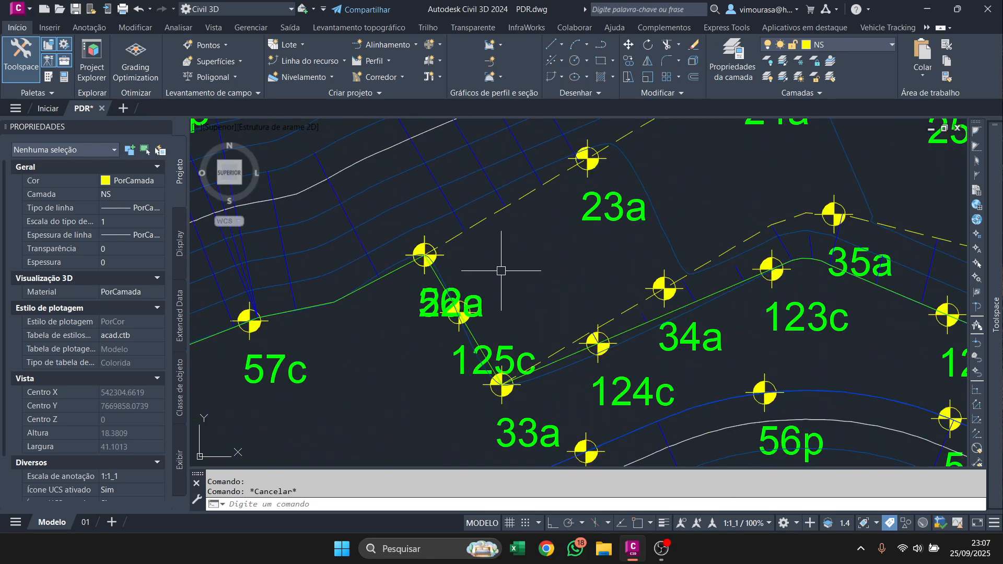
{"action": "left_click", "coordinate": [442, 259]}
{"action": "left_click", "coordinate": [424, 244]}
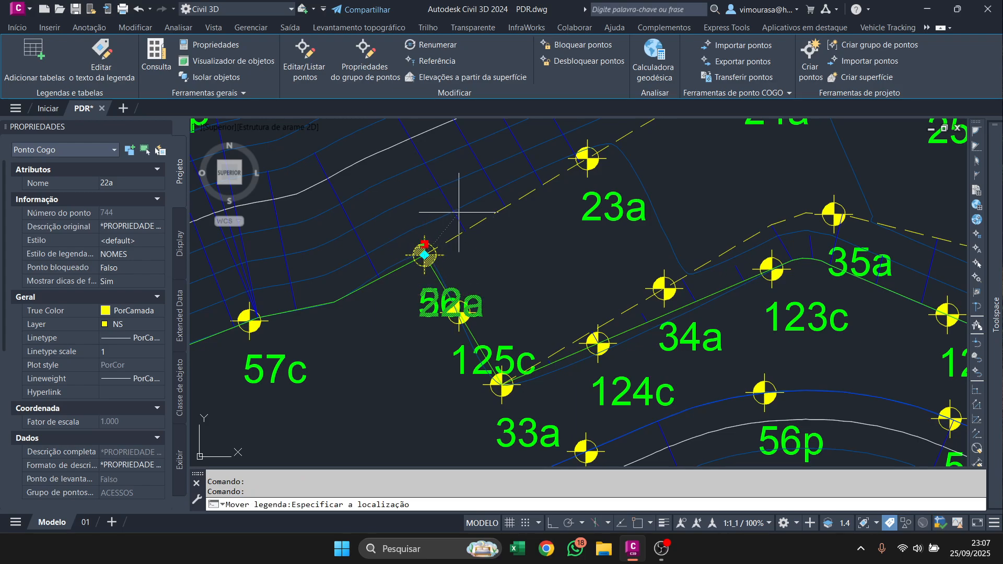
{"action": "left_click", "coordinate": [428, 298]}
{"action": "left_click", "coordinate": [424, 244]}
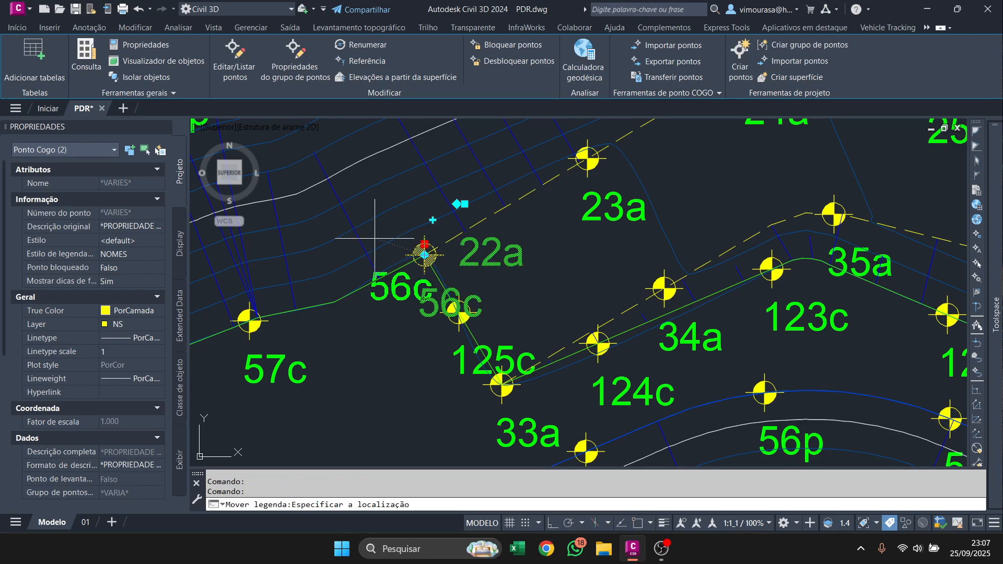
{"action": "left_click", "coordinate": [347, 183]}
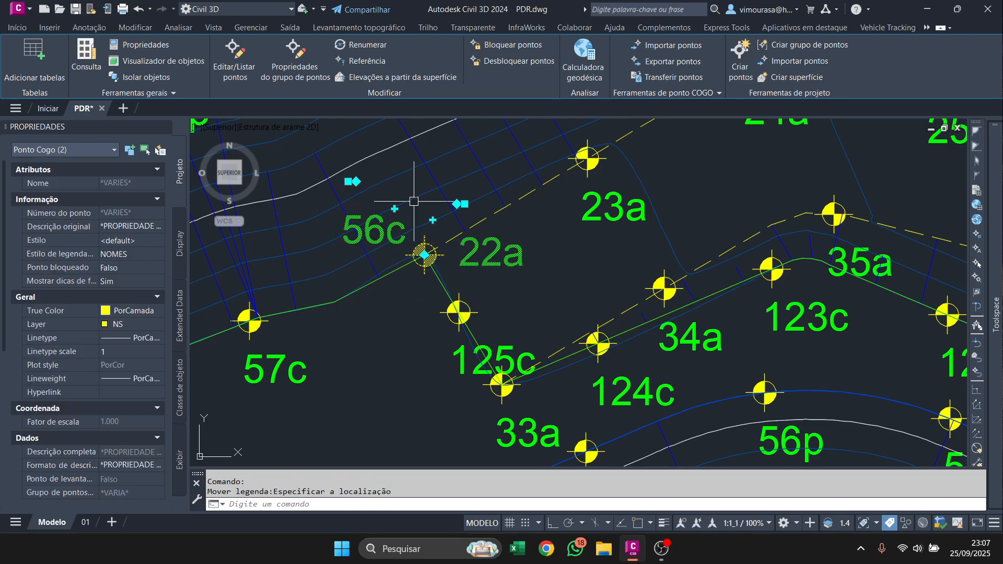
Move the 22a label to the southeast of its point, beside point 125c.
{"action": "left_click", "coordinate": [465, 203]}
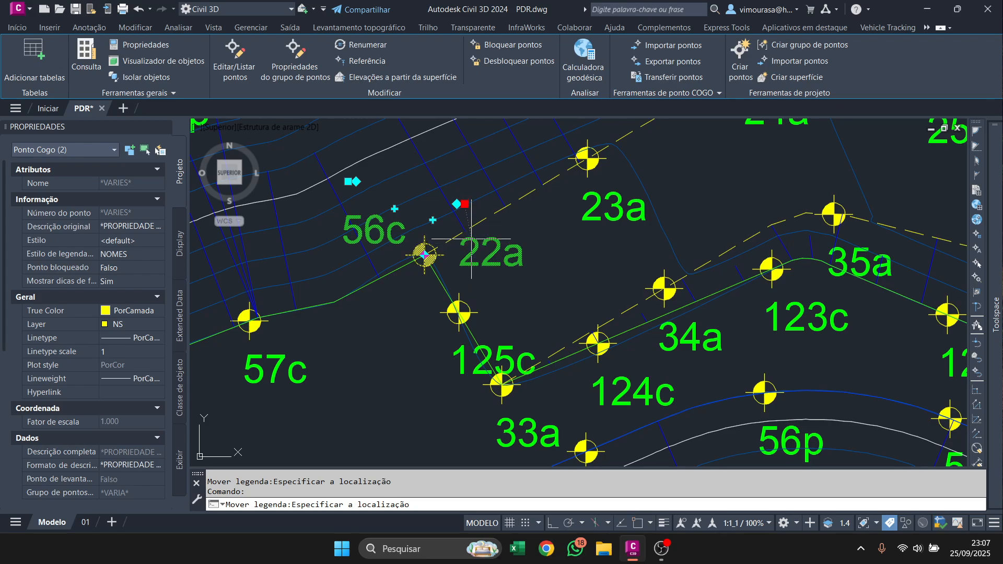
{"action": "key", "text": "Escape"}
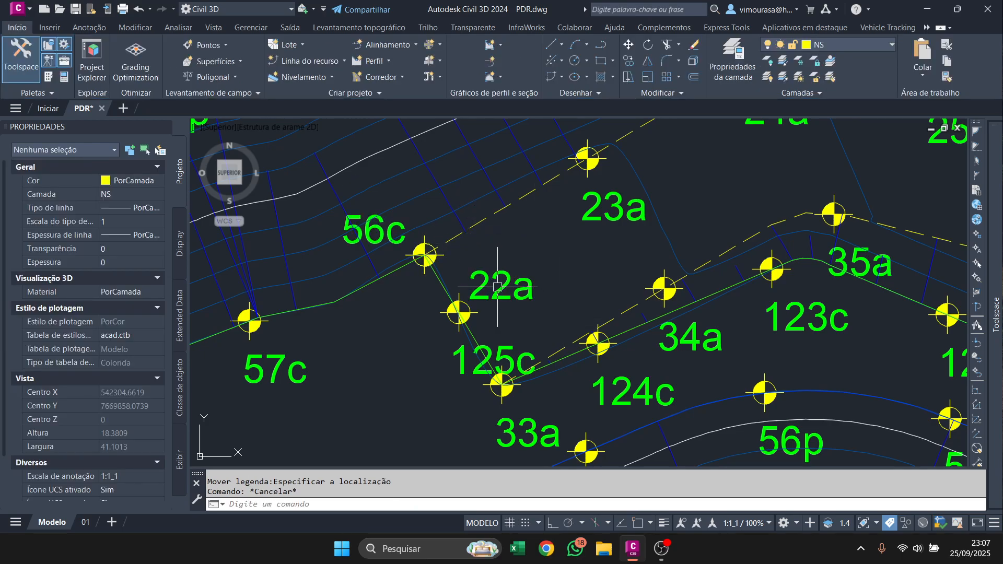
{"action": "key", "text": "Escape"}
{"action": "left_click", "coordinate": [424, 254]}
{"action": "key", "text": "Escape"}
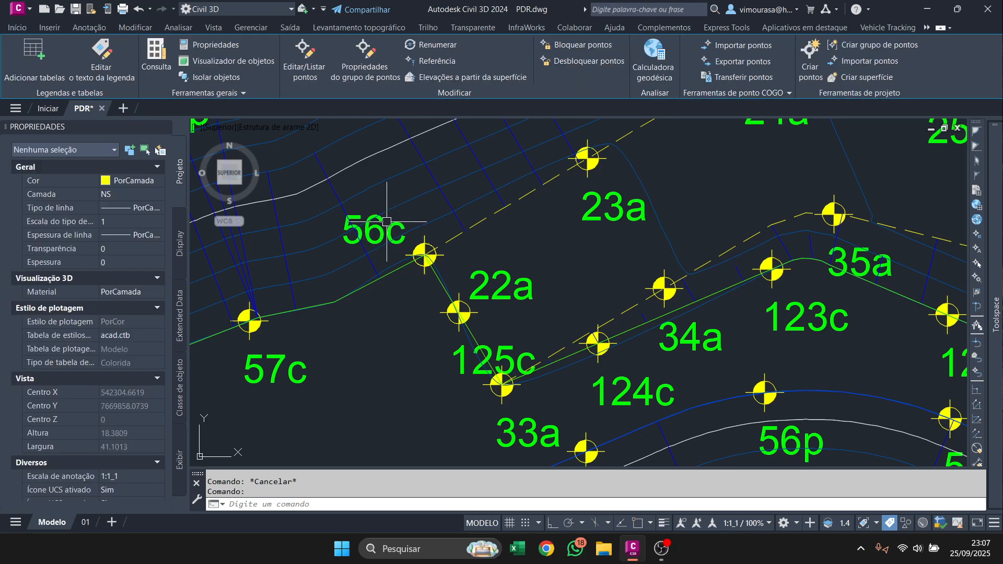
Reposition the 22a label northeast of its point, next to the 56c label, and clear the selection.
{"action": "left_click", "coordinate": [423, 254]}
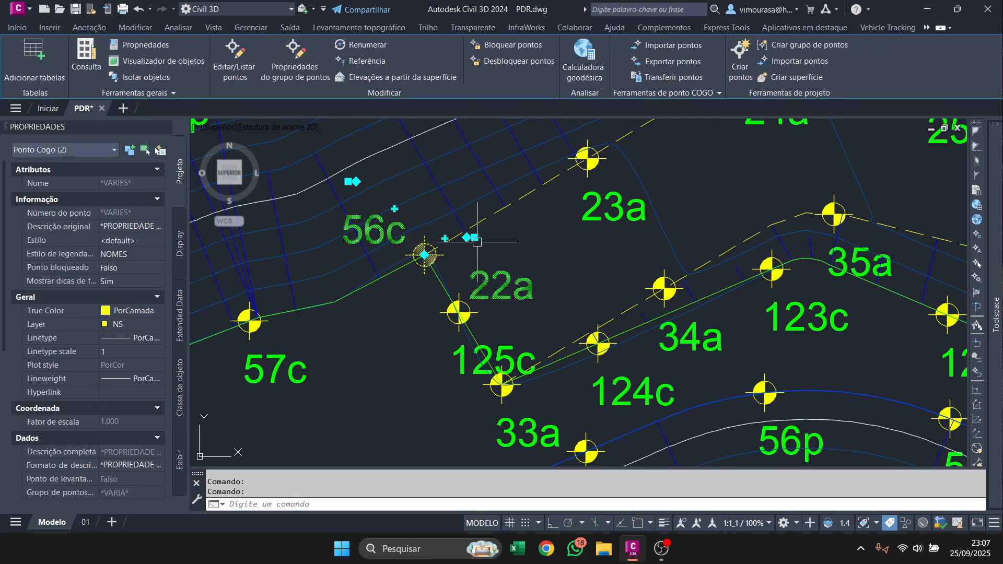
{"action": "left_click", "coordinate": [474, 237]}
{"action": "left_click", "coordinate": [446, 171]}
{"action": "key", "text": "Escape"}
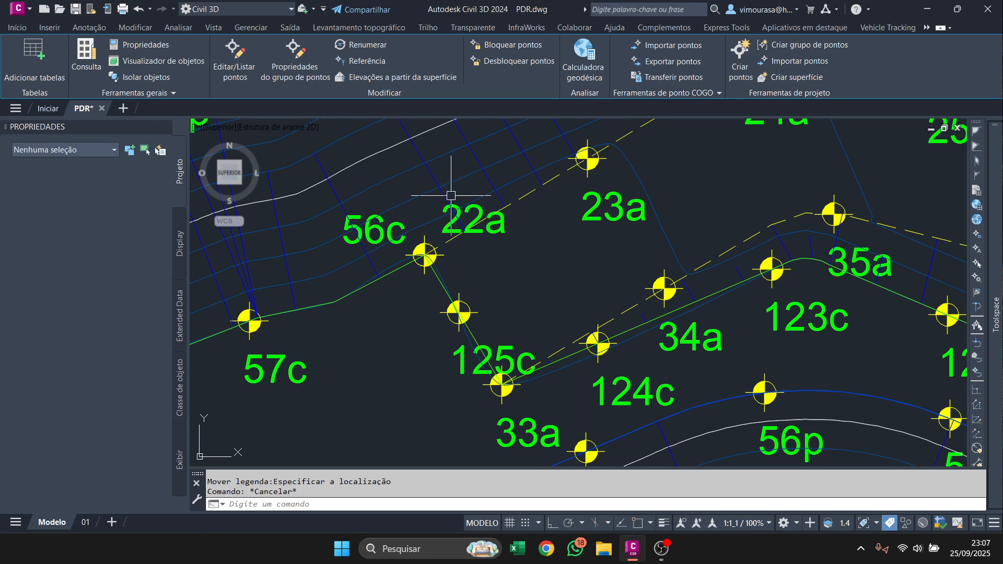
Move the 125c label southwest of its point, clear of the ramp edge line, and clear the selection.
{"action": "scroll", "coordinate": [464, 235], "scroll_direction": "down", "scroll_amount": 4}
{"action": "left_click", "coordinate": [463, 265]}
{"action": "scroll", "coordinate": [463, 269], "scroll_direction": "up", "scroll_amount": 4}
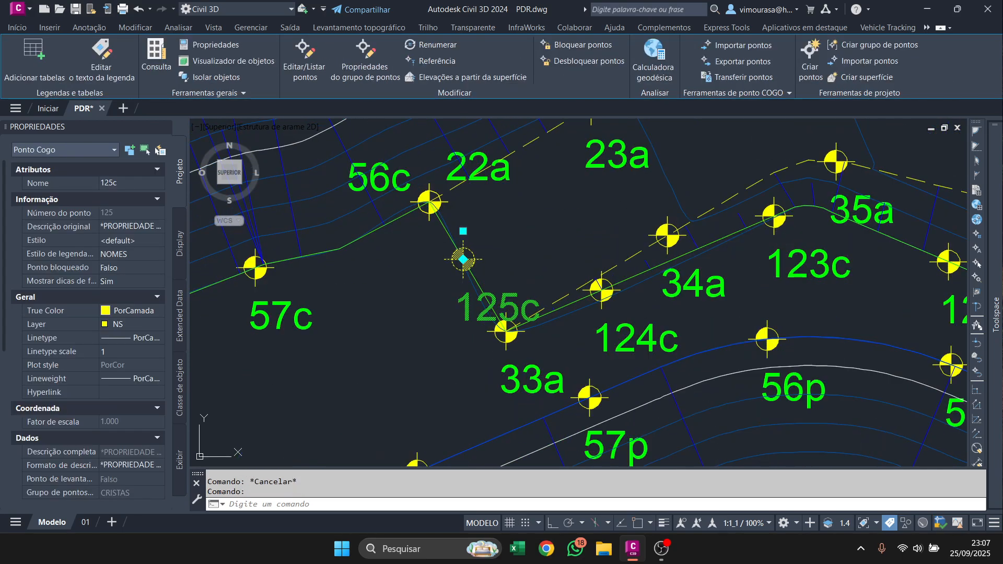
{"action": "left_click", "coordinate": [462, 253]}
{"action": "left_click", "coordinate": [401, 258]}
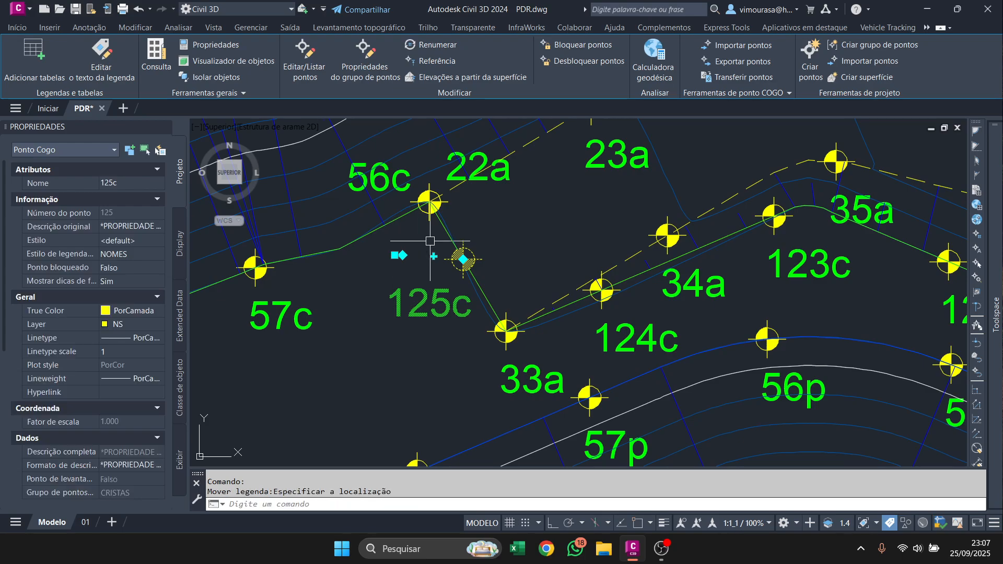
{"action": "key", "text": "Escape"}
Select all COGO points similar to 37p and bring them to the front of the display order.
{"action": "scroll", "coordinate": [400, 190], "scroll_direction": "up", "scroll_amount": 5}
{"action": "scroll", "coordinate": [473, 222], "scroll_direction": "down", "scroll_amount": 7}
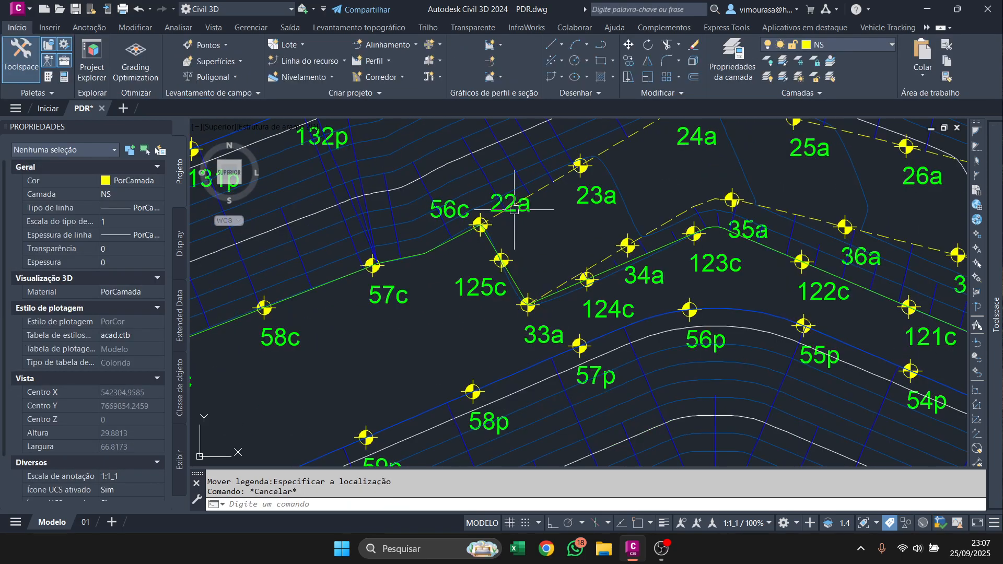
{"action": "scroll", "coordinate": [394, 321], "scroll_direction": "down", "scroll_amount": 10}
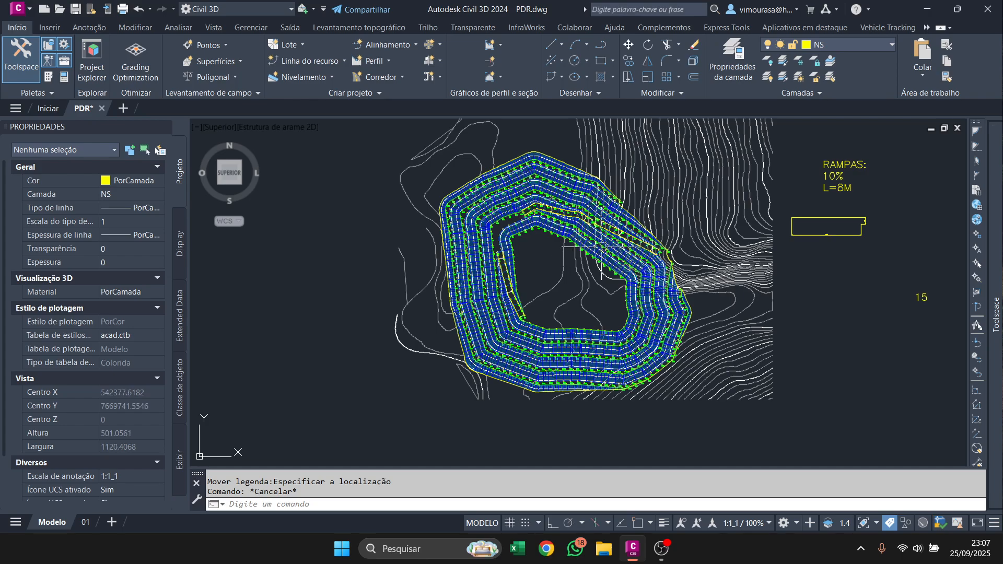
{"action": "scroll", "coordinate": [395, 322], "scroll_direction": "up", "scroll_amount": 4}
{"action": "scroll", "coordinate": [634, 299], "scroll_direction": "up", "scroll_amount": 8}
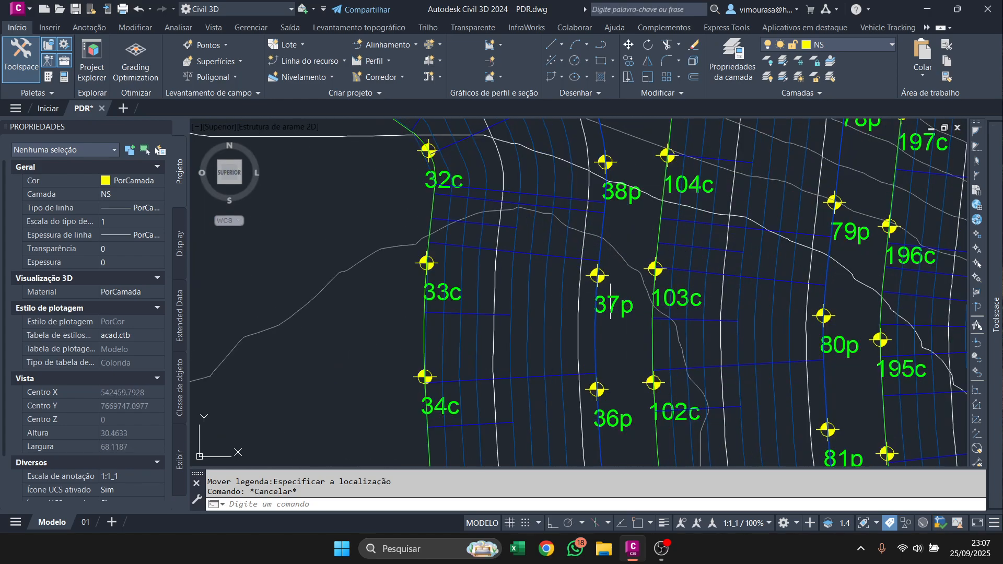
{"action": "left_click", "coordinate": [598, 273]}
{"action": "right_click", "coordinate": [598, 273]}
{"action": "left_click", "coordinate": [689, 514]}
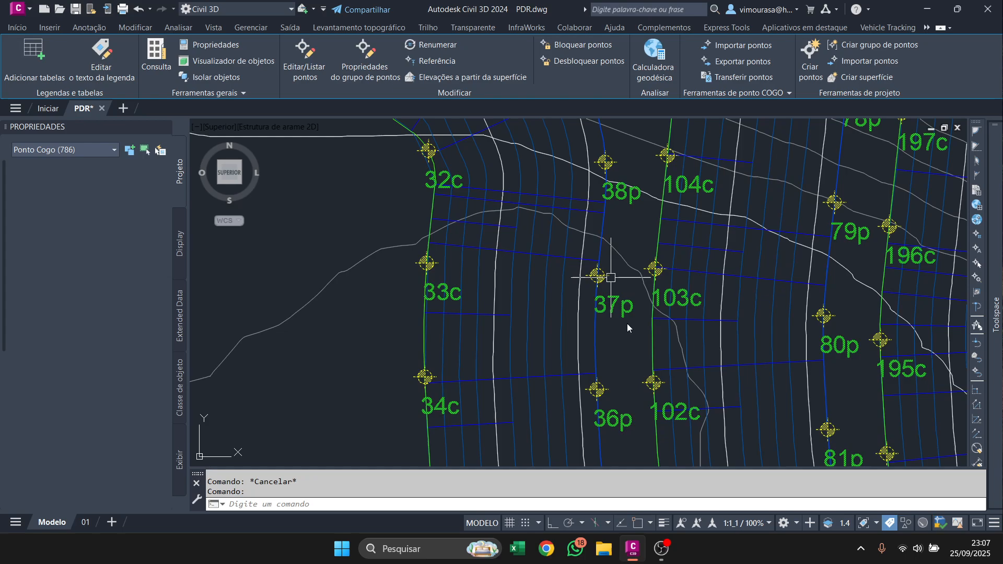
{"action": "right_click", "coordinate": [591, 273]}
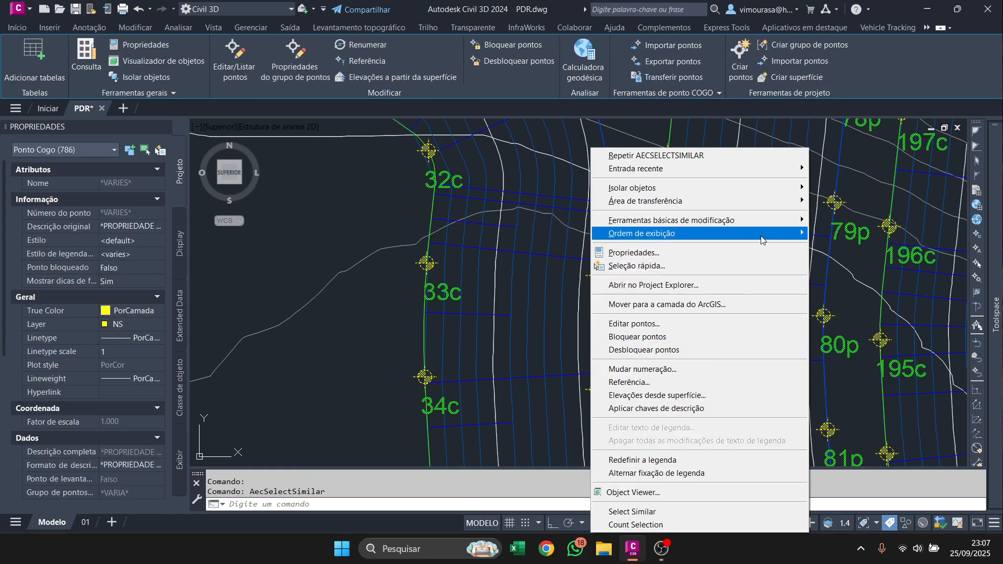
{"action": "mouse_move", "coordinate": [761, 237]}
{"action": "left_click", "coordinate": [852, 234]}
{"action": "scroll", "coordinate": [620, 288], "scroll_direction": "down", "scroll_amount": 10}
{"action": "scroll", "coordinate": [620, 288], "scroll_direction": "up", "scroll_amount": 4}
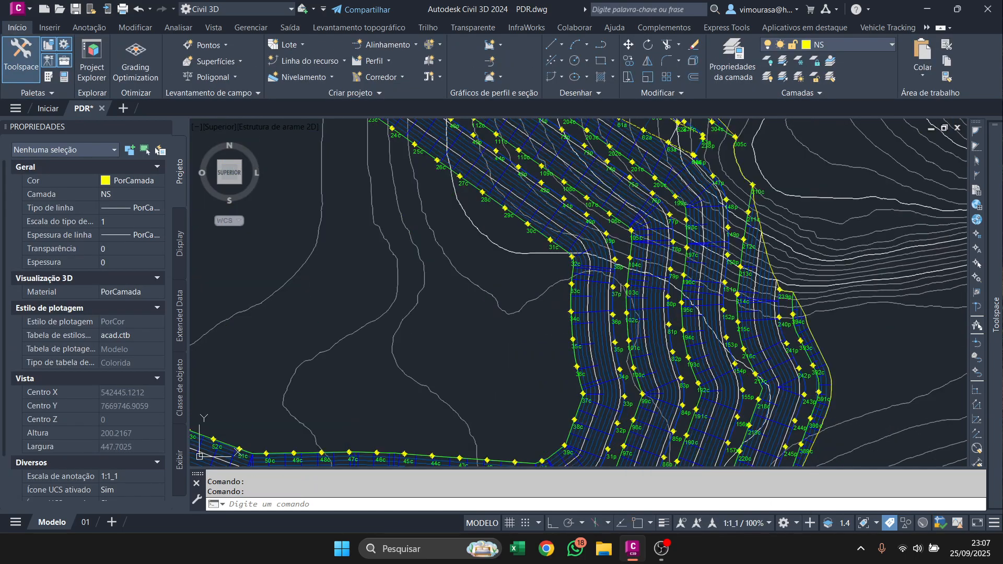
Hide the natural terrain contours by setting the PRIMITIVO surface's style to INVISIVEL, and clear the selection.
{"action": "left_click", "coordinate": [907, 211]}
{"action": "left_click", "coordinate": [150, 198]}
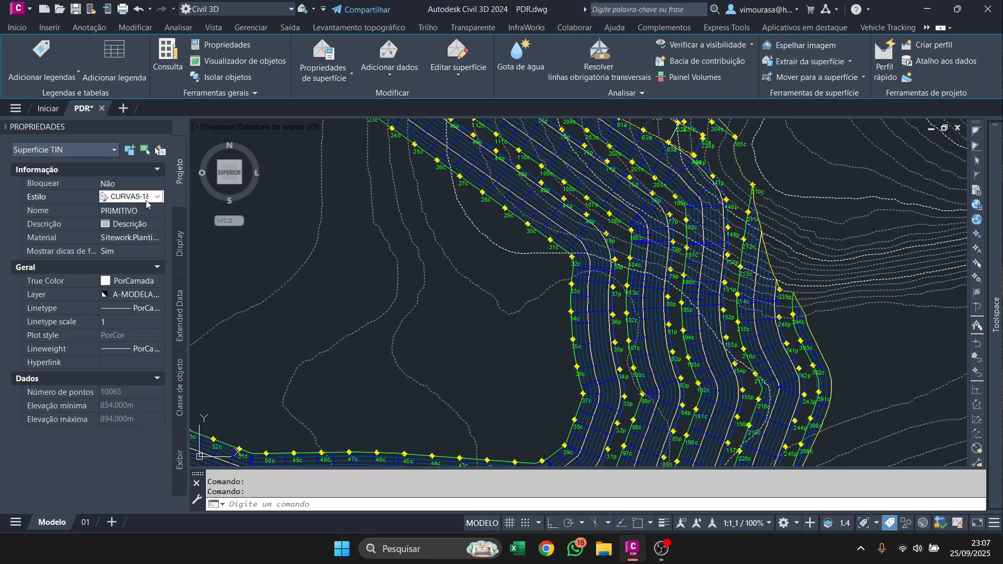
{"action": "left_click", "coordinate": [157, 197]}
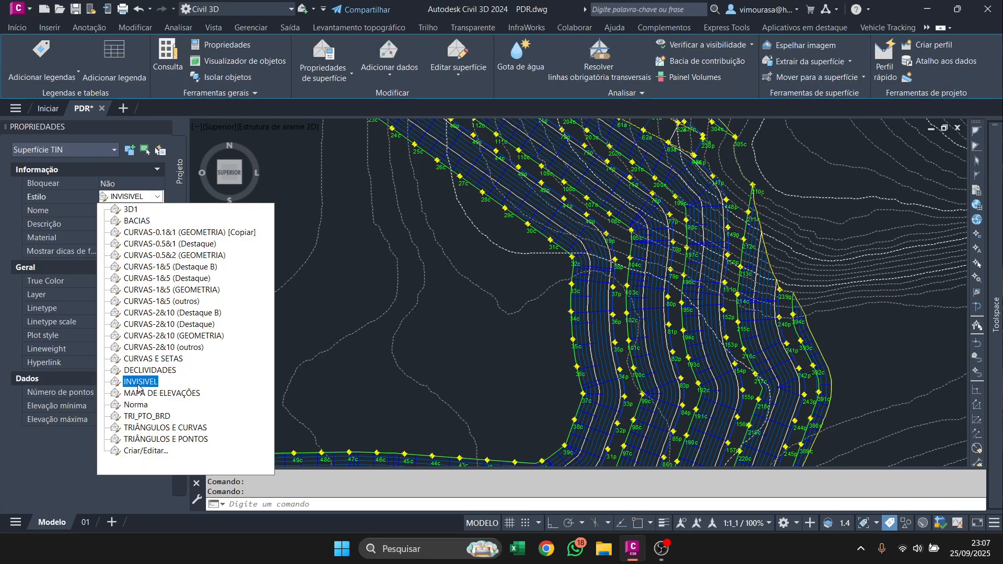
{"action": "left_click", "coordinate": [138, 382]}
{"action": "scroll", "coordinate": [699, 244], "scroll_direction": "down", "scroll_amount": 4}
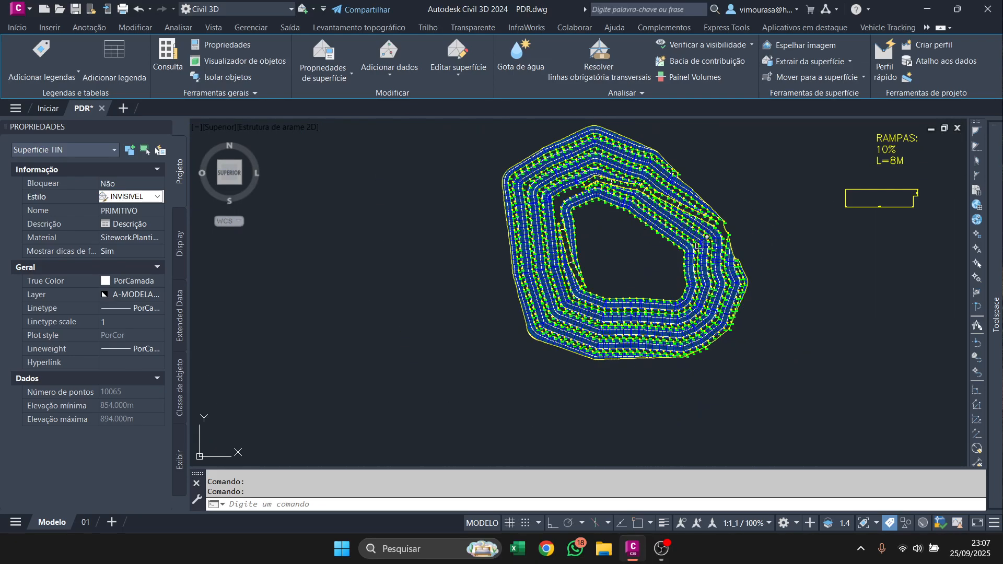
{"action": "scroll", "coordinate": [698, 244], "scroll_direction": "up", "scroll_amount": 8}
{"action": "key", "text": "Escape"}
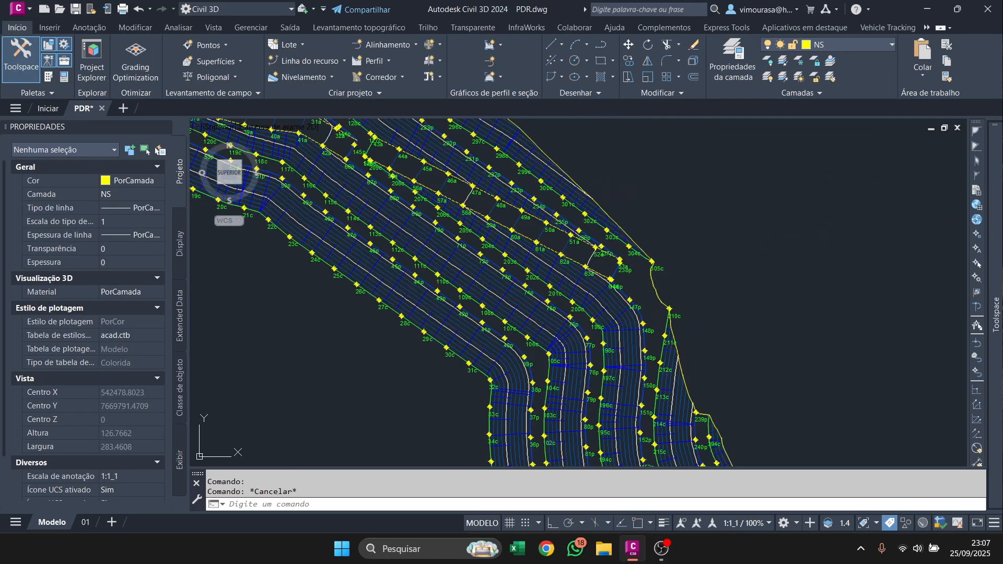
{"action": "left_click", "coordinate": [614, 221]}
{"action": "scroll", "coordinate": [653, 222], "scroll_direction": "down", "scroll_amount": 8}
{"action": "scroll", "coordinate": [681, 224], "scroll_direction": "up", "scroll_amount": 4}
{"action": "key", "text": "Escape"}
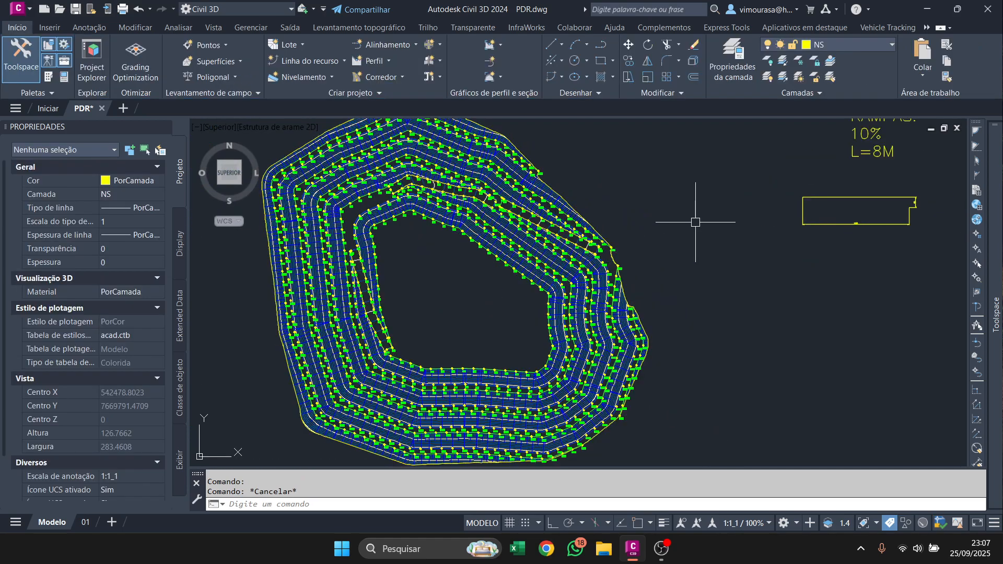
Create a point group named PERÍMETRO with point style T-PONTO-SONDAGEM and point label style NOMES.
{"action": "mouse_move", "coordinate": [995, 314]}
{"action": "right_click", "coordinate": [815, 188]}
{"action": "left_click", "coordinate": [856, 211]}
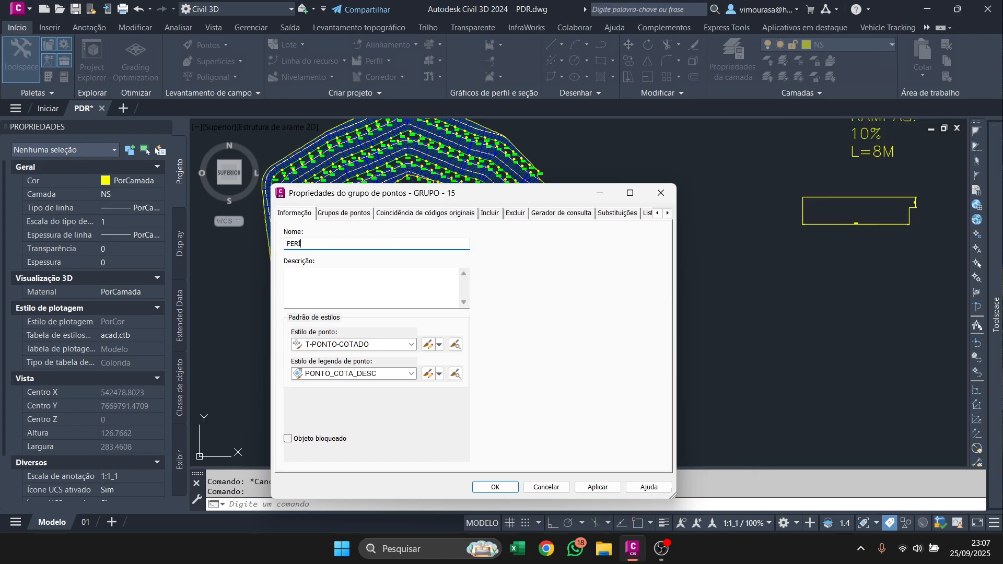
{"action": "left_click", "coordinate": [314, 345]}
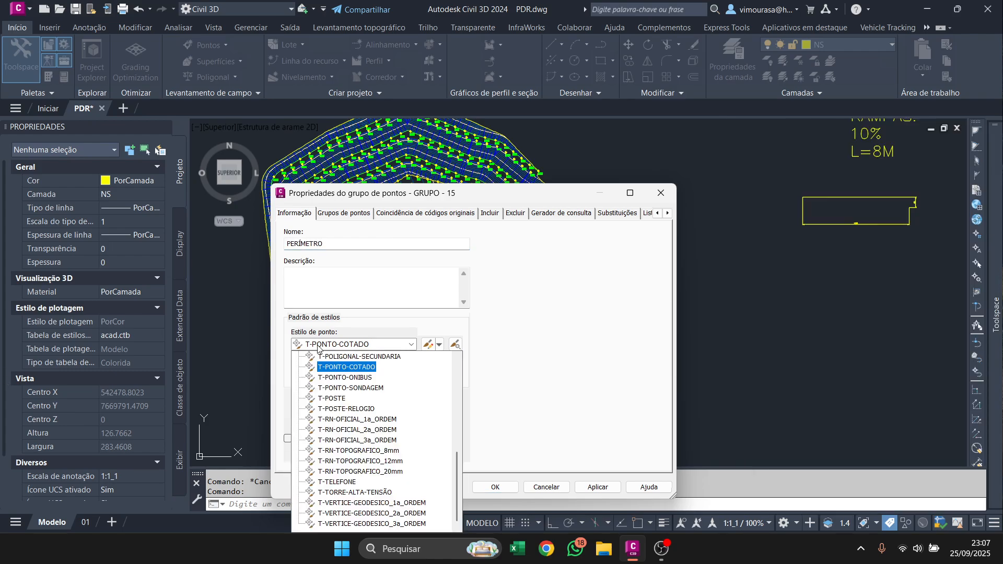
{"action": "left_click", "coordinate": [339, 392]}
{"action": "left_click", "coordinate": [359, 374]}
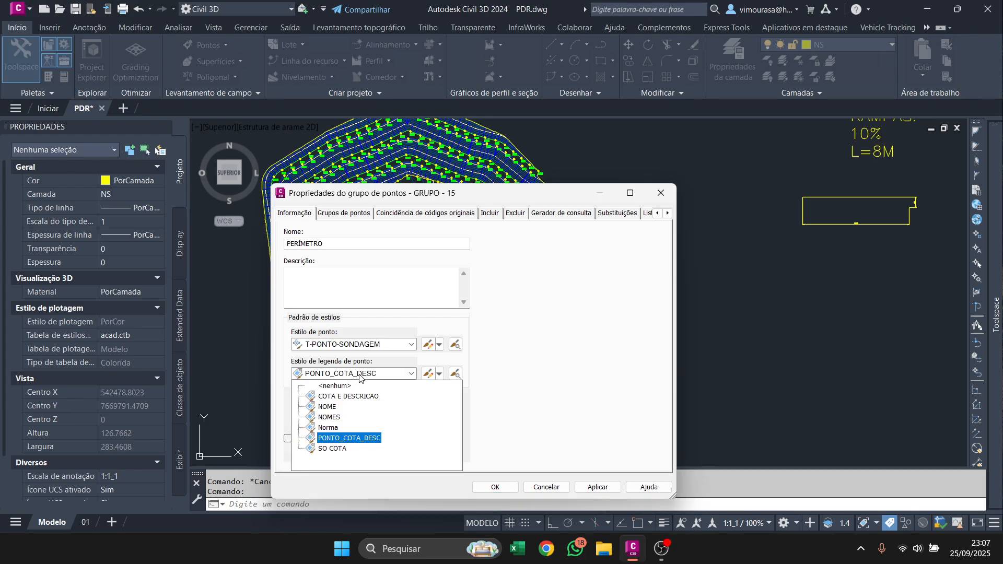
{"action": "left_click", "coordinate": [327, 407]}
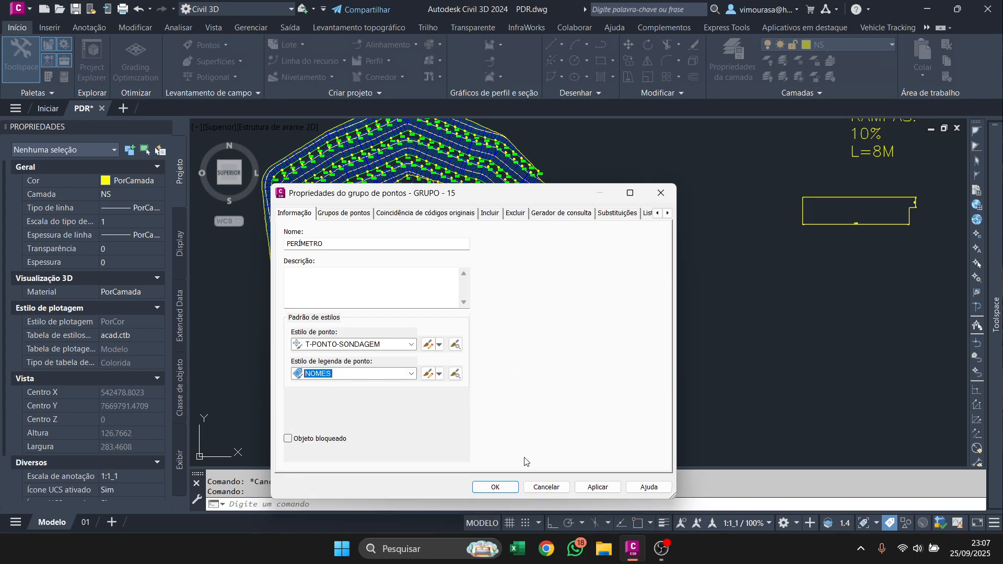
{"action": "left_click_drag", "start_coordinate": [449, 205], "coordinate": [686, 217]}
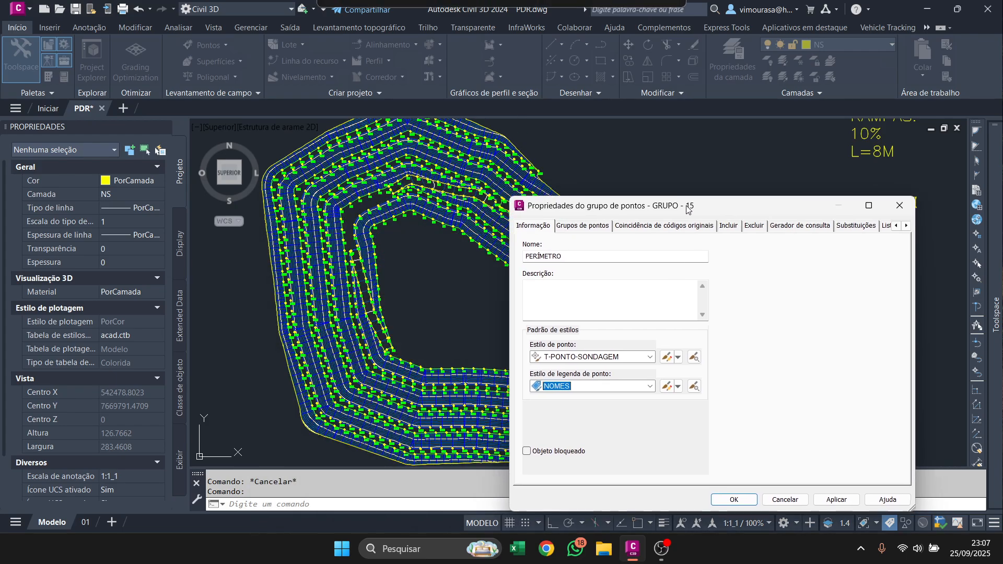
{"action": "left_click", "coordinate": [732, 500]}
Select every point in the _Todos os pontos group and hide the selected objects.
{"action": "mouse_move", "coordinate": [995, 314]}
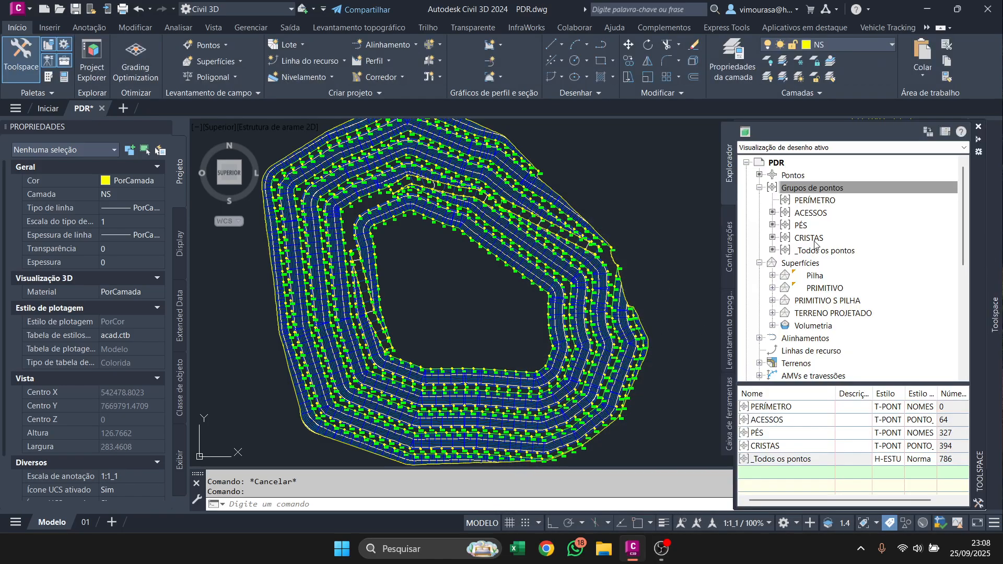
{"action": "right_click", "coordinate": [818, 250]}
{"action": "left_click", "coordinate": [846, 388]}
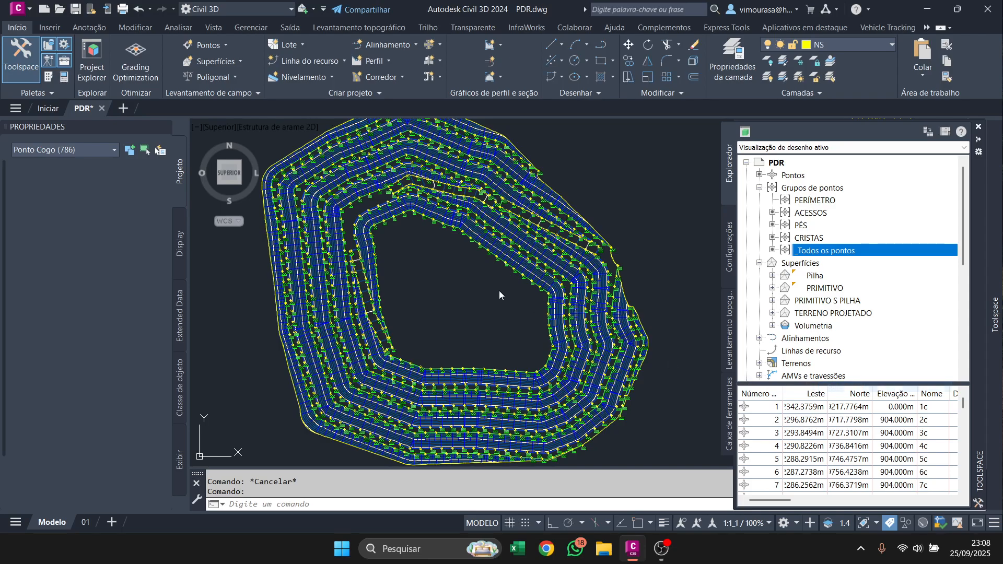
{"action": "right_click", "coordinate": [551, 358]}
{"action": "mouse_move", "coordinate": [653, 188]}
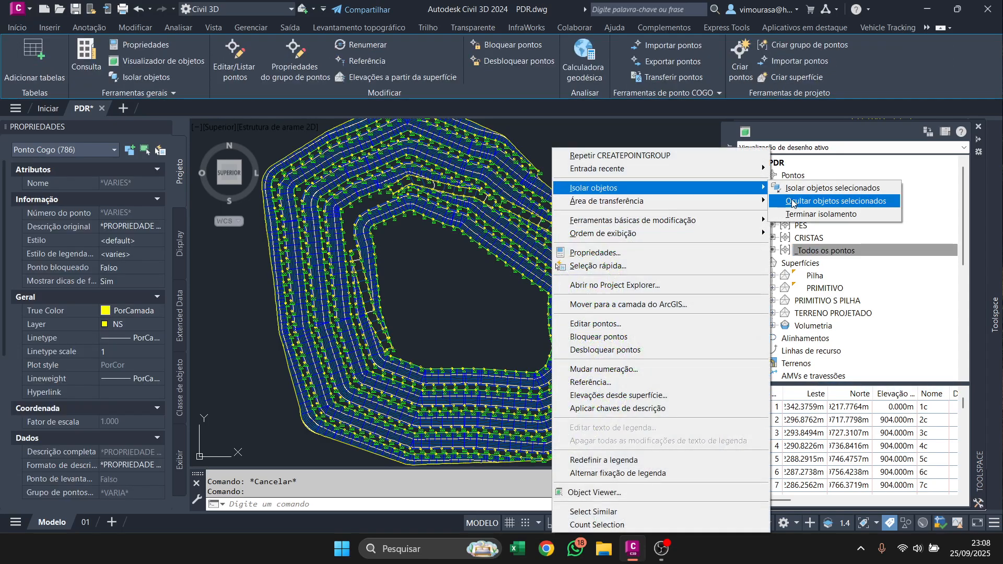
{"action": "left_click", "coordinate": [792, 202]}
Start creating points with Medir objeto, setting the point name prompt to Automático and the description prompt to Nenhum.
{"action": "left_click", "coordinate": [207, 45]}
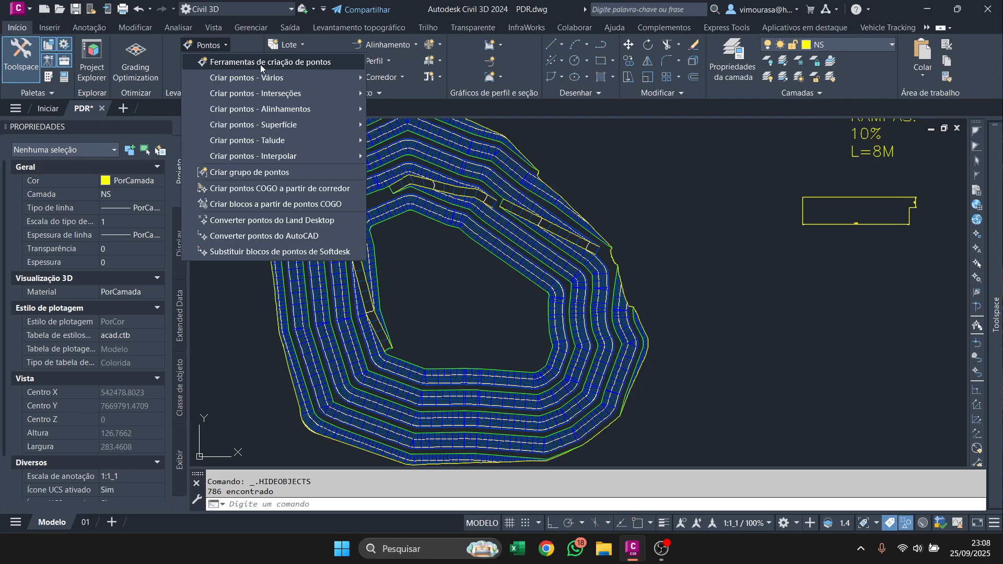
{"action": "left_click", "coordinate": [261, 62]}
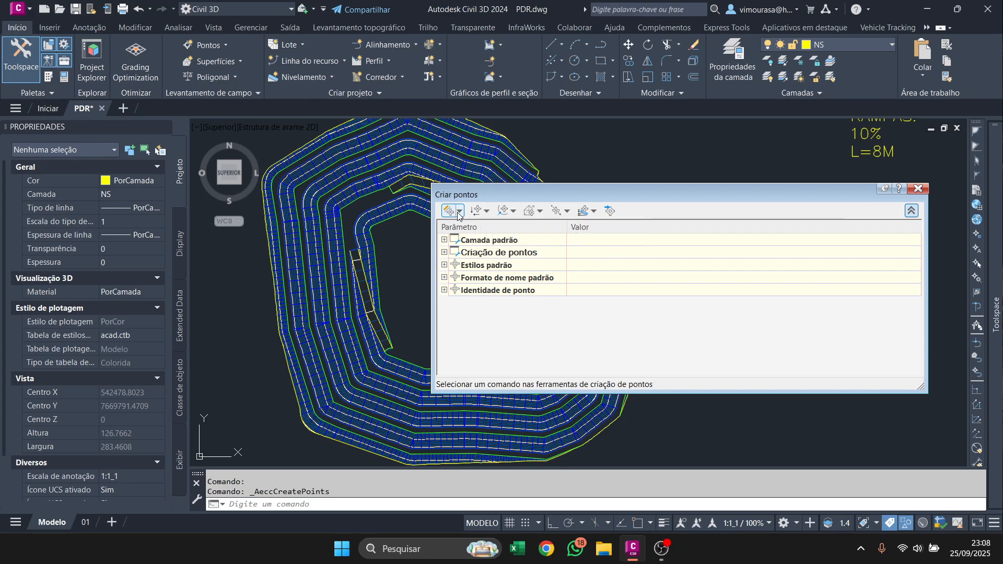
{"action": "left_click", "coordinate": [458, 213]}
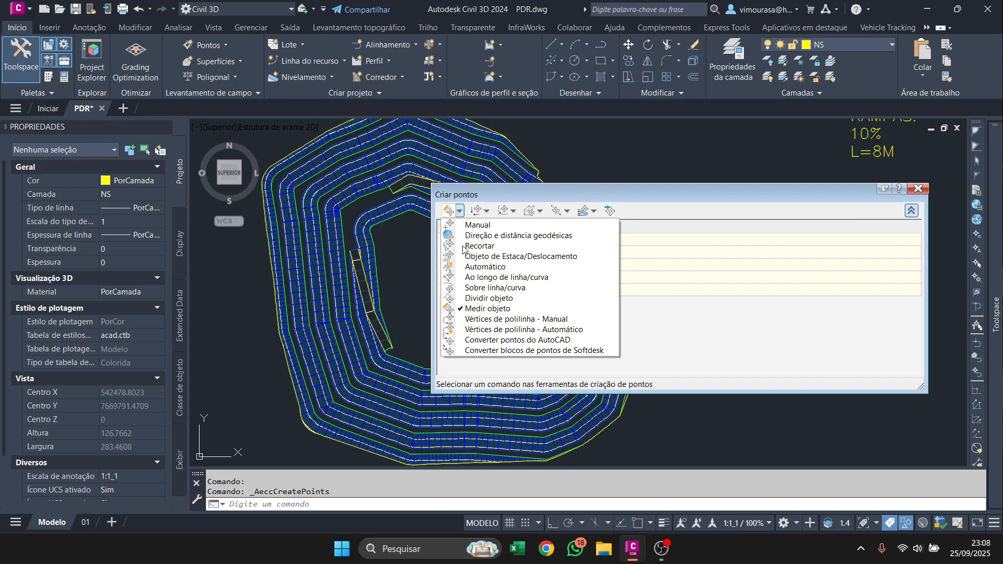
{"action": "left_click", "coordinate": [465, 308]}
{"action": "left_click", "coordinate": [444, 240]}
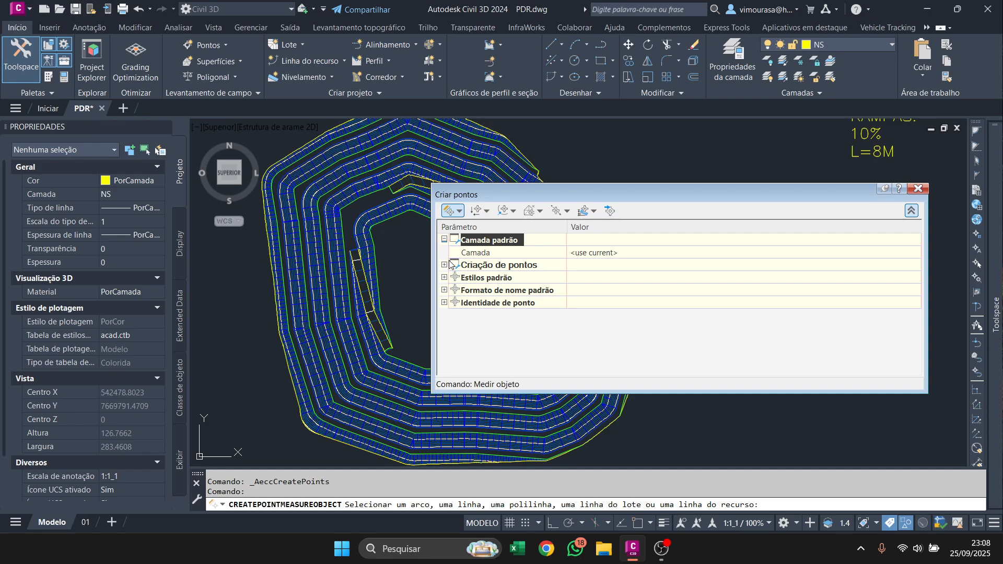
{"action": "left_click", "coordinate": [444, 265]}
{"action": "left_click", "coordinate": [611, 340]}
{"action": "left_click", "coordinate": [612, 340]}
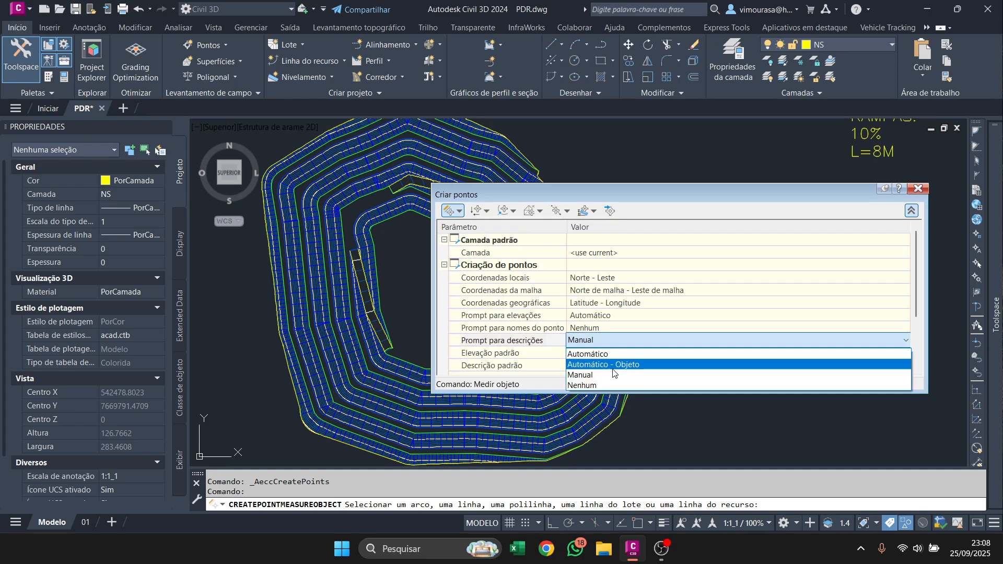
{"action": "left_click", "coordinate": [609, 387]}
{"action": "left_click", "coordinate": [611, 328]}
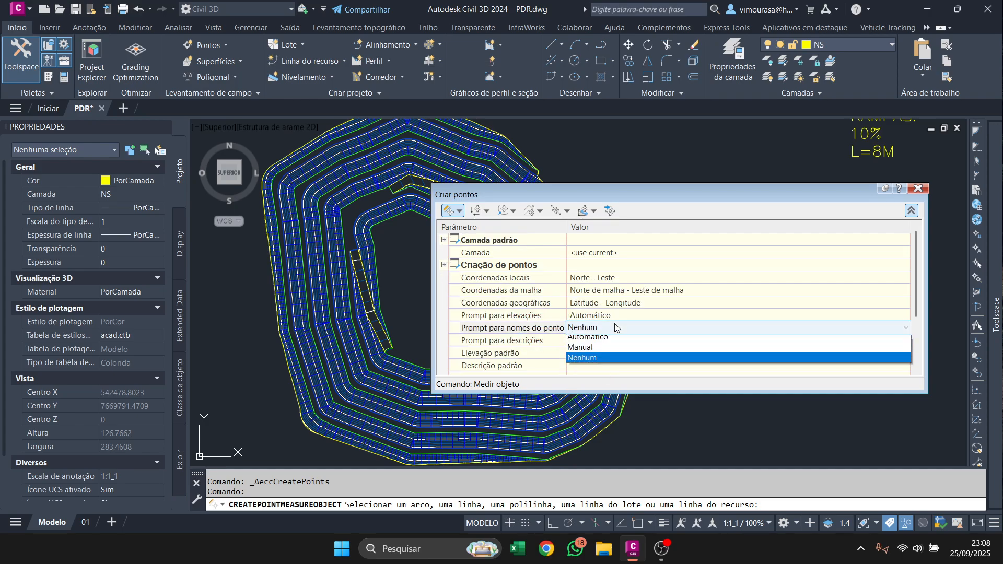
{"action": "left_click", "coordinate": [590, 341]}
Expand the default style and name format settings, and set the command-line coordinate echo to Falso.
{"action": "scroll", "coordinate": [511, 316], "scroll_direction": "down", "scroll_amount": 2}
{"action": "left_click", "coordinate": [445, 340]}
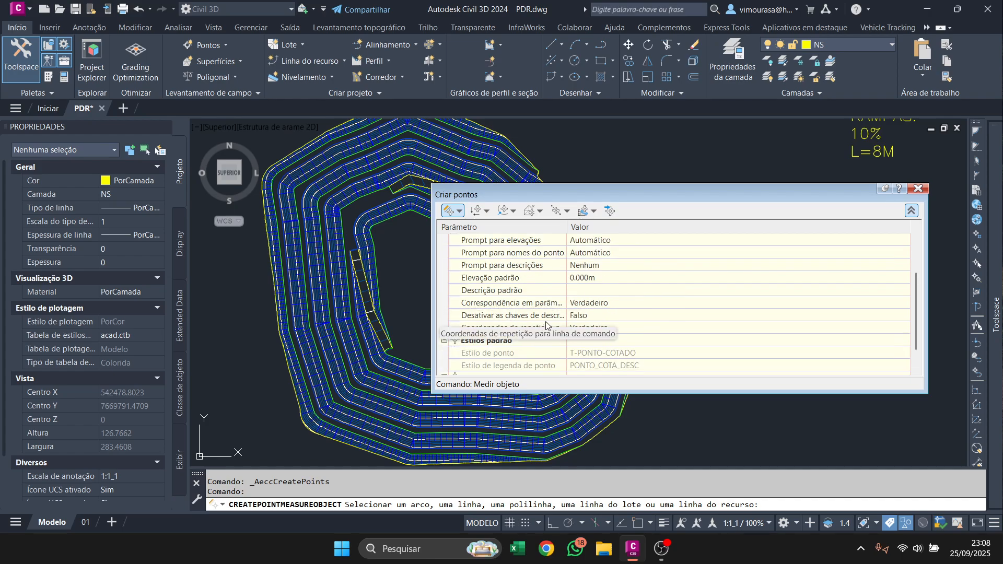
{"action": "scroll", "coordinate": [545, 327], "scroll_direction": "down", "scroll_amount": 2}
{"action": "left_click", "coordinate": [444, 352]}
{"action": "scroll", "coordinate": [511, 334], "scroll_direction": "down", "scroll_amount": 1}
{"action": "scroll", "coordinate": [575, 328], "scroll_direction": "up", "scroll_amount": 3}
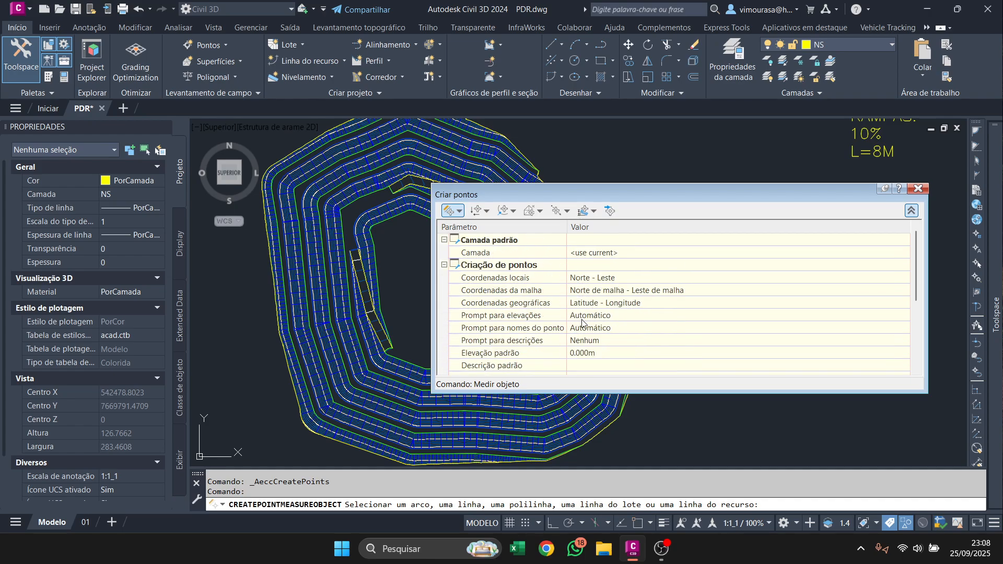
{"action": "scroll", "coordinate": [595, 337], "scroll_direction": "down", "scroll_amount": 3}
{"action": "left_click", "coordinate": [605, 304]}
{"action": "left_click", "coordinate": [601, 303]}
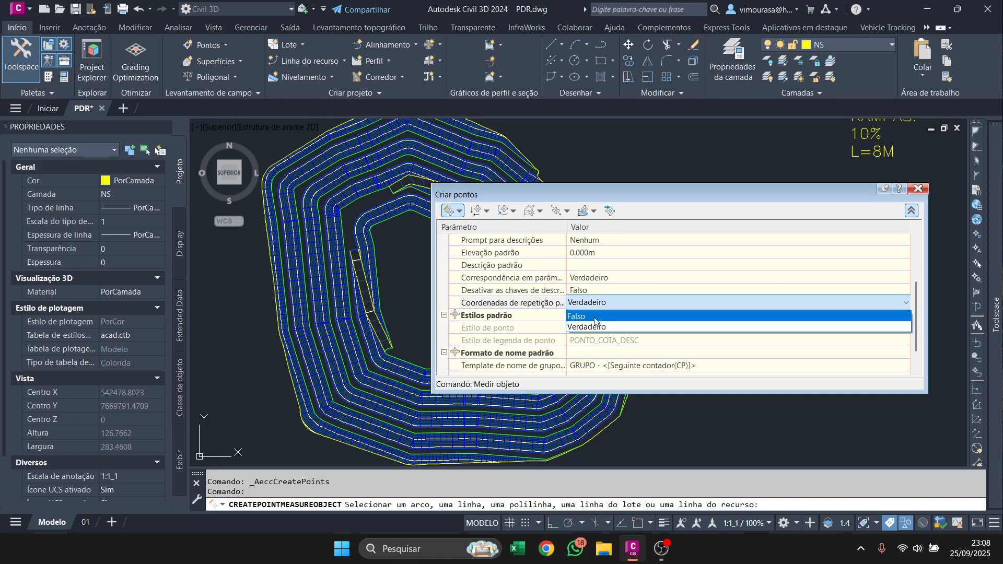
{"action": "left_click", "coordinate": [598, 313]}
Set the point name template to <[Seguinte contador(CP)]>E and update its counter's starting number.
{"action": "scroll", "coordinate": [562, 321], "scroll_direction": "down", "scroll_amount": 2}
{"action": "left_click", "coordinate": [601, 354]}
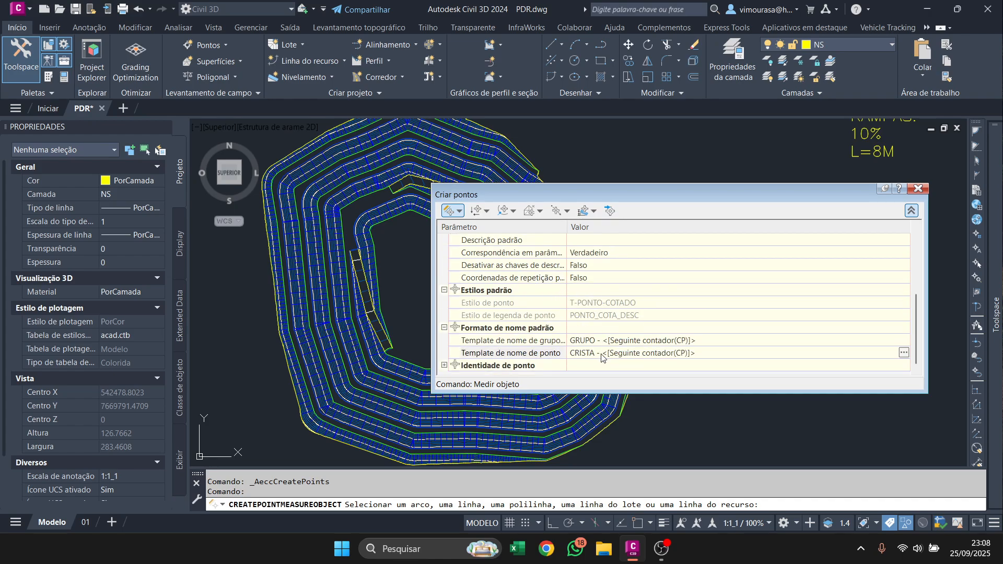
{"action": "left_click", "coordinate": [904, 353]}
{"action": "left_click", "coordinate": [462, 358]}
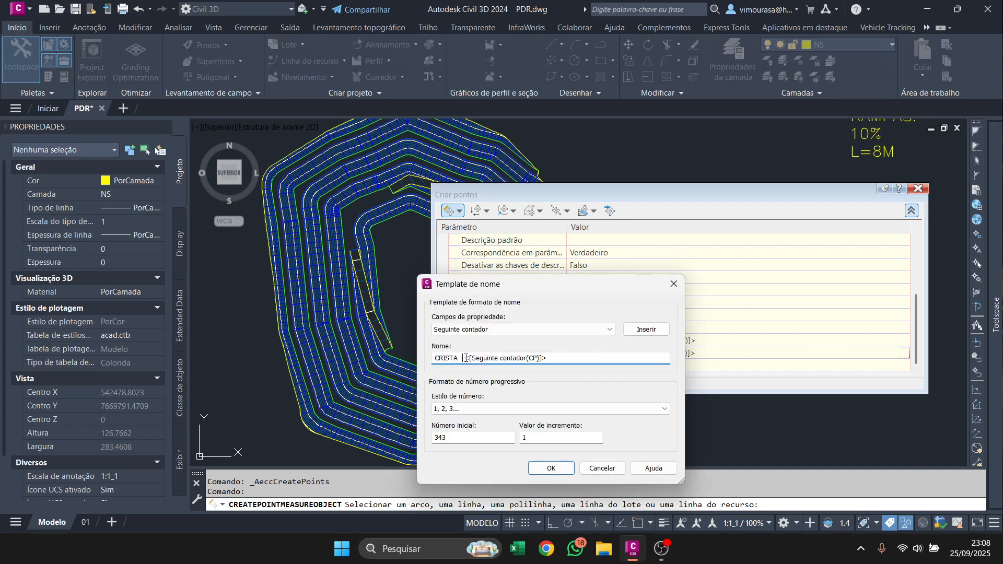
{"action": "key", "text": "BackSpace"}
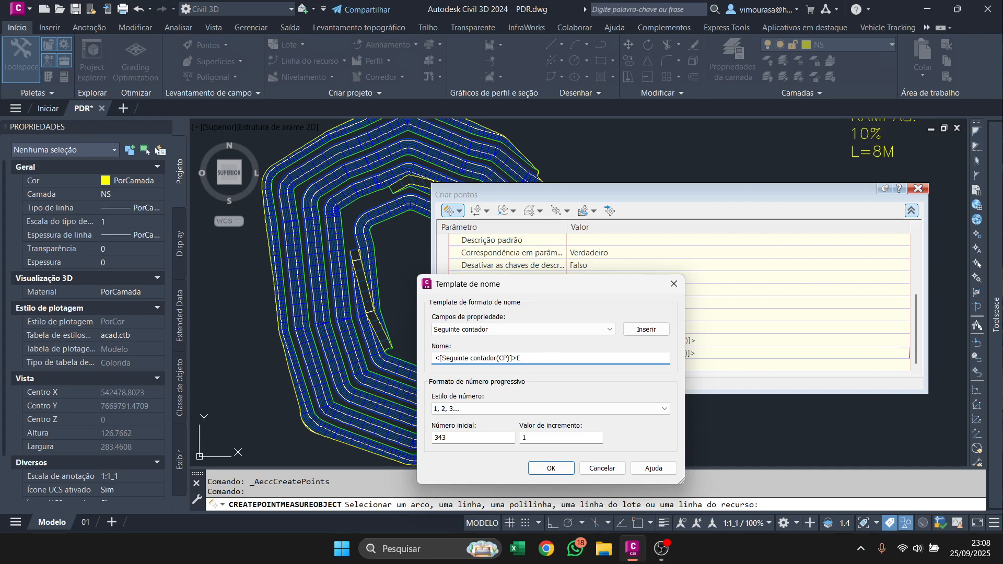
{"action": "double_click", "coordinate": [462, 438]}
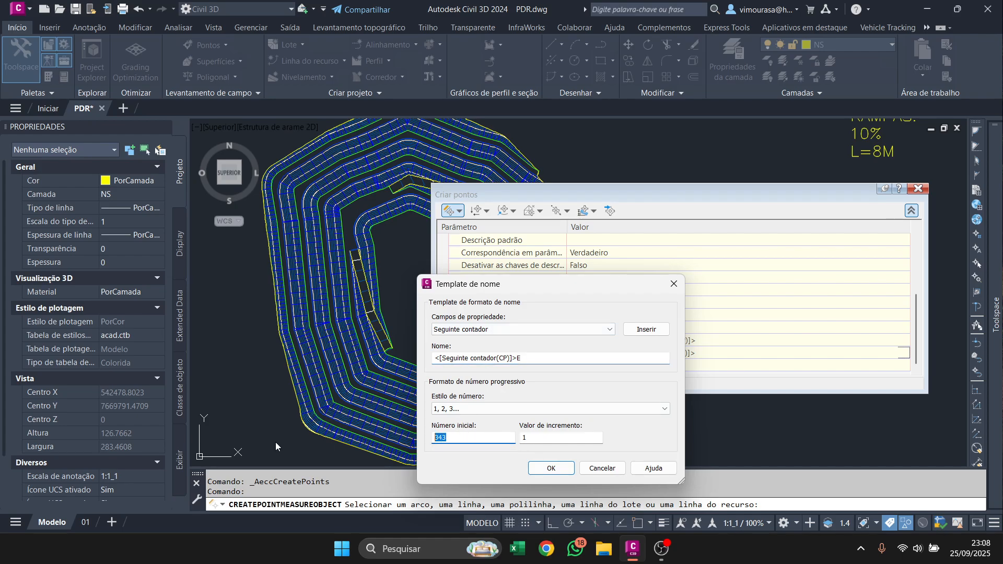
{"action": "left_click", "coordinate": [551, 468]}
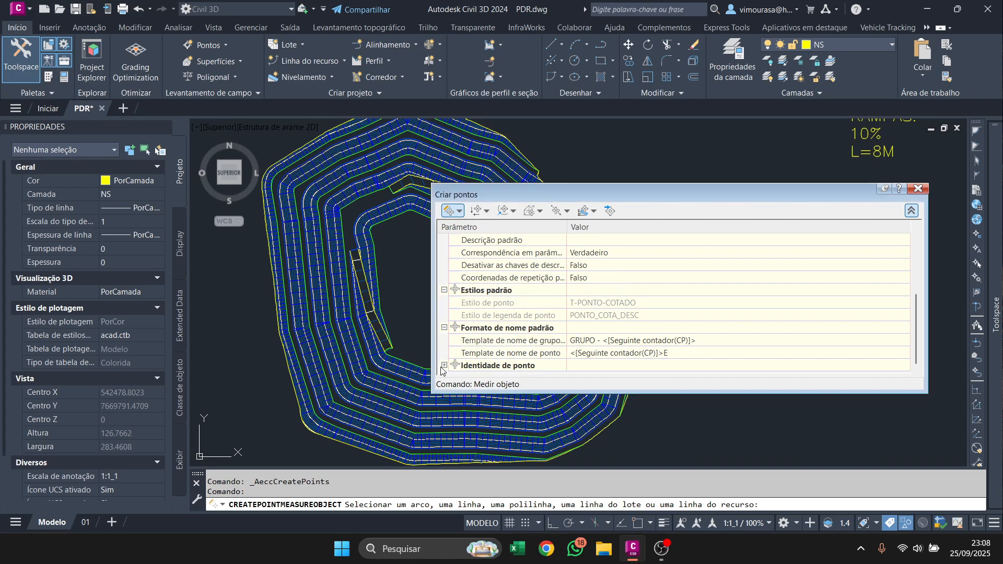
Set Forçar nomes to Falso and make existing point names resolve with Utilizar templates de nome.
{"action": "scroll", "coordinate": [488, 351], "scroll_direction": "down", "scroll_amount": 3}
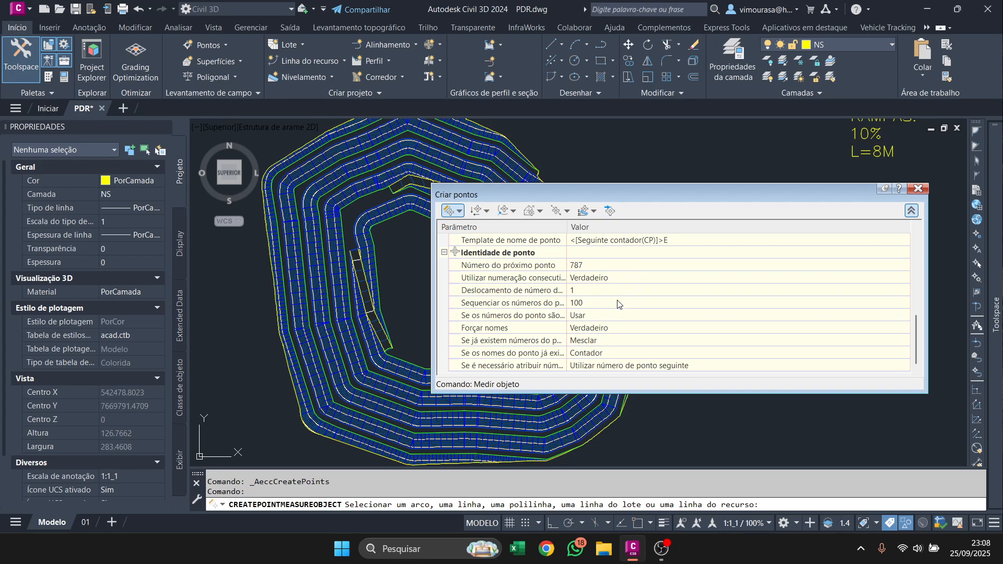
{"action": "left_click", "coordinate": [613, 328]}
{"action": "left_click", "coordinate": [606, 329]}
{"action": "left_click", "coordinate": [602, 337]}
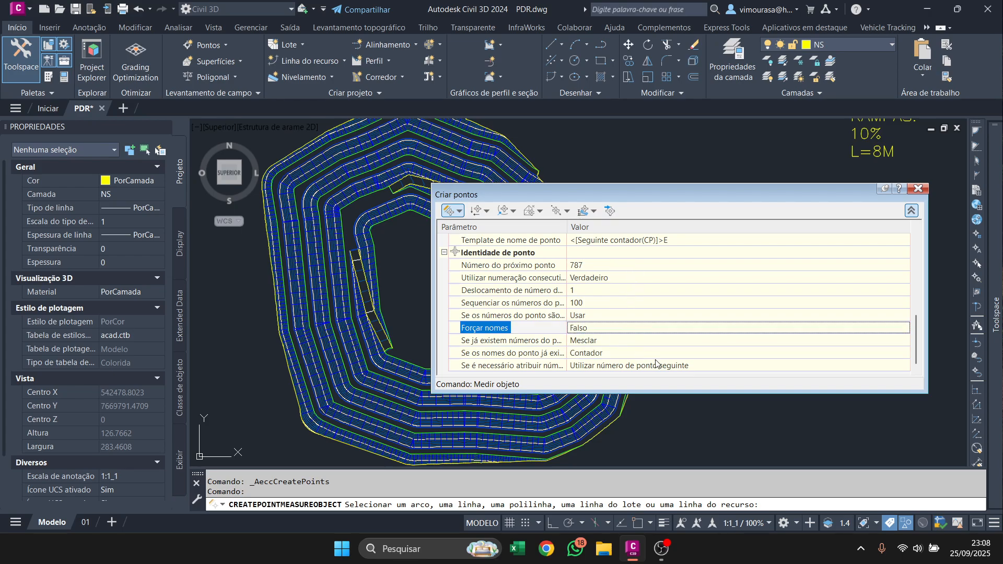
{"action": "left_click", "coordinate": [599, 356]}
{"action": "left_click", "coordinate": [600, 354]}
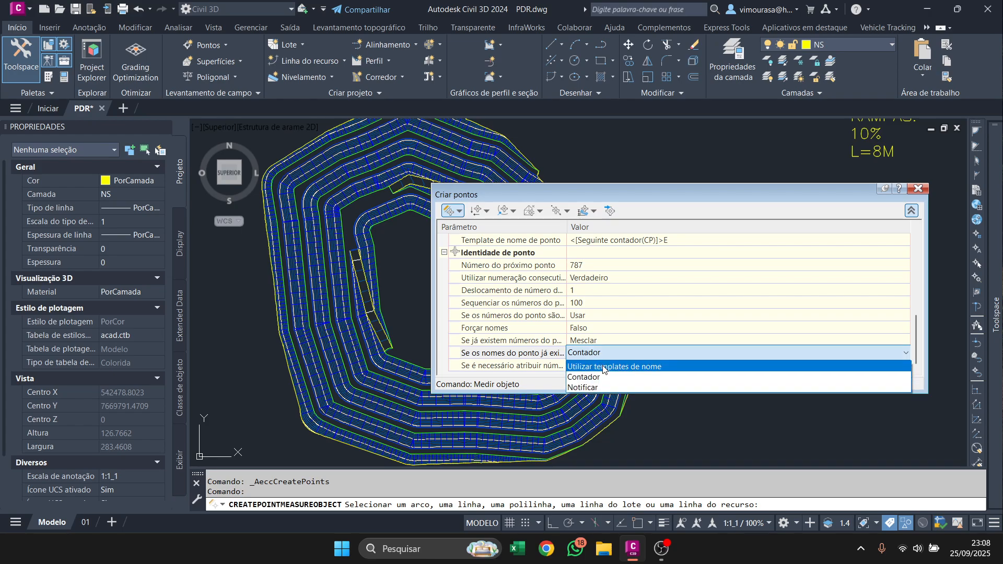
{"action": "left_click", "coordinate": [603, 366]}
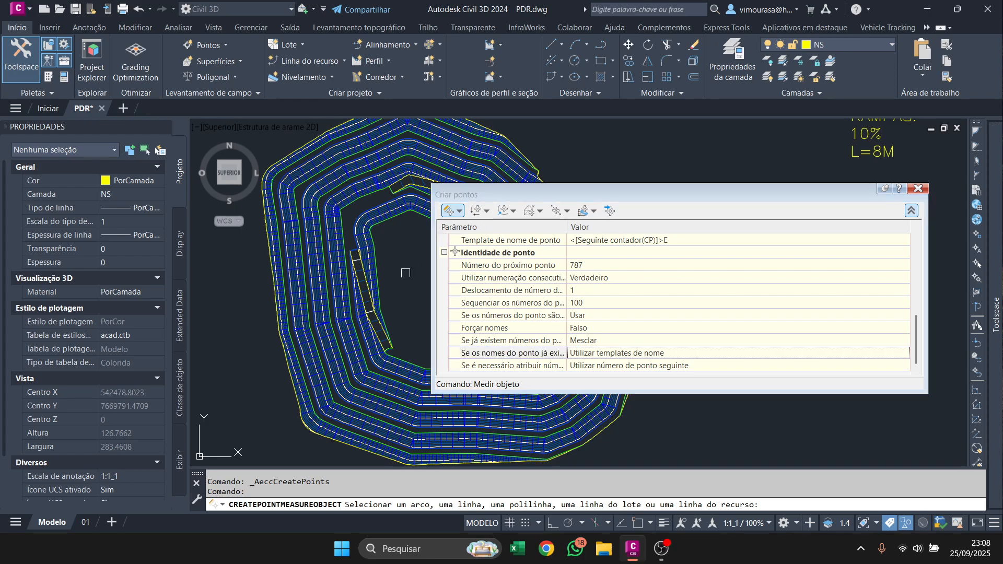
Create points at 10 m intervals along the outer yellow perimeter line, accepting its full station range, zero offset and the default descriptions.
{"action": "scroll", "coordinate": [347, 427], "scroll_direction": "up", "scroll_amount": 4}
{"action": "left_click", "coordinate": [294, 359]}
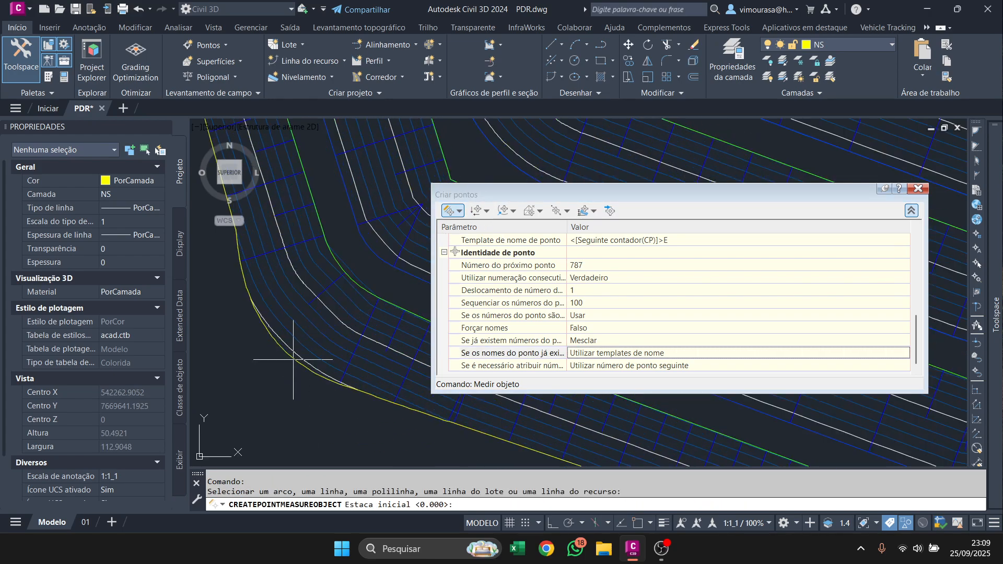
{"action": "key", "text": "Return"}
{"action": "key", "text": "Return"}
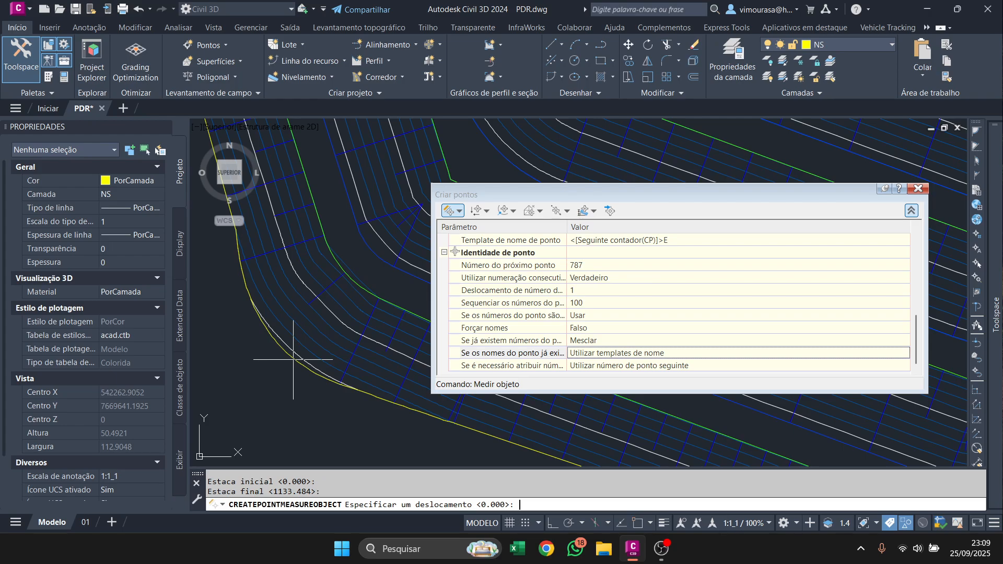
{"action": "key", "text": "Return"}
{"action": "key", "text": "Return"}
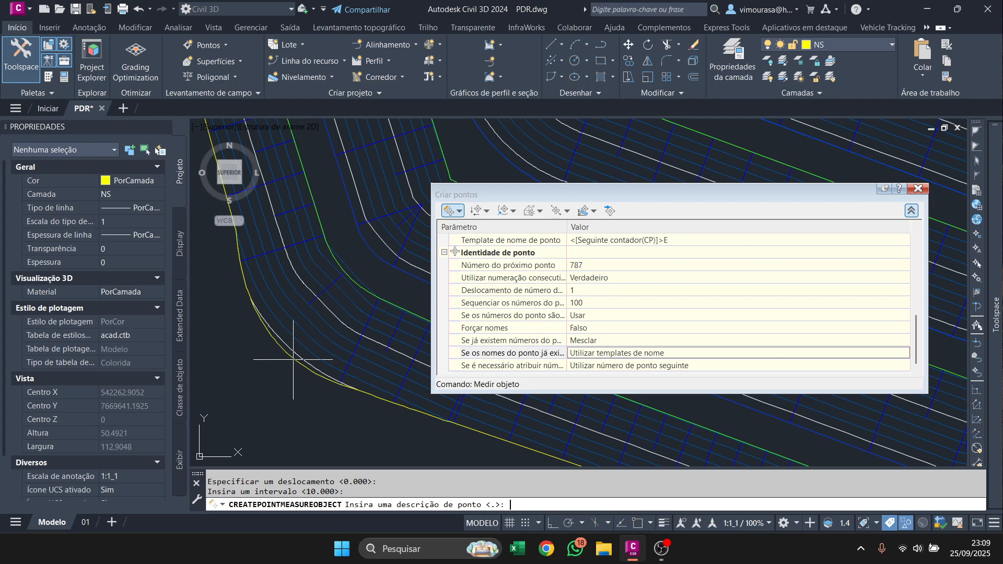
{"action": "key", "text": "Return"}
{"action": "key", "text": "Return"}
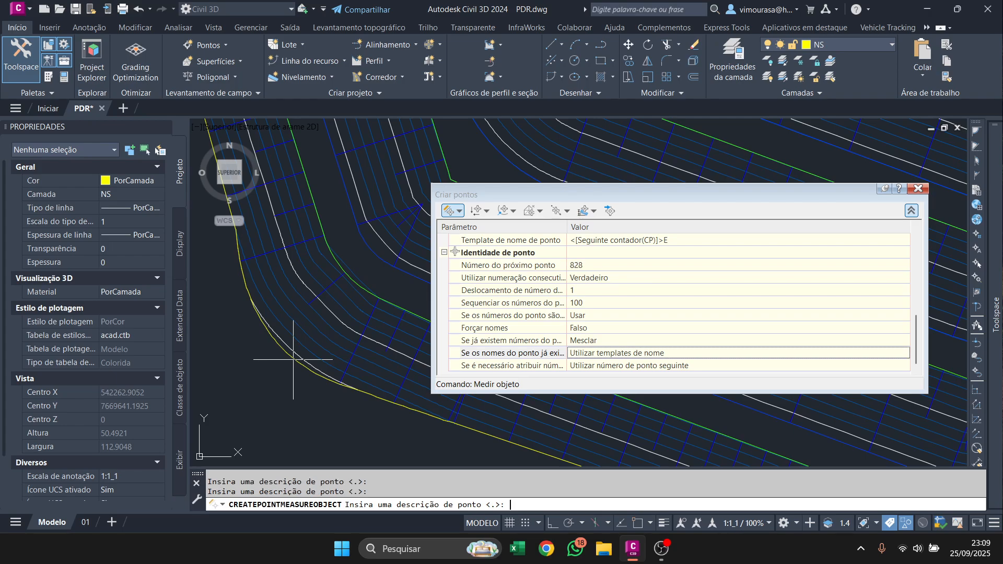
{"action": "key", "text": "Return"}
{"action": "key", "text": "Return"}
{"action": "key", "text": "Return"}
{"action": "key", "text": "Return"}
{"action": "key", "text": "Return"}
{"action": "key", "text": "Return"}
{"action": "key", "text": "Return"}
{"action": "key", "text": "Return"}
{"action": "key", "text": "Return"}
{"action": "key", "text": "Return"}
{"action": "key", "text": "Return"}
{"action": "key", "text": "Return"}
{"action": "key", "text": "Return"}
{"action": "key", "text": "Return"}
{"action": "key", "text": "Return"}
{"action": "key", "text": "Return"}
{"action": "key", "text": "Return"}
{"action": "key", "text": "Return"}
{"action": "key", "text": "Return"}
{"action": "key", "text": "Return"}
{"action": "key", "text": "Return"}
{"action": "key", "text": "Return"}
{"action": "key", "text": "Return"}
{"action": "key", "text": "Return"}
{"action": "key", "text": "Return"}
{"action": "key", "text": "Return"}
{"action": "key", "text": "Return"}
{"action": "key", "text": "Return"}
{"action": "key", "text": "Return"}
{"action": "key", "text": "Return"}
{"action": "key", "text": "Return"}
{"action": "key", "text": "Return"}
{"action": "key", "text": "Return"}
{"action": "key", "text": "Return"}
{"action": "key", "text": "Return"}
{"action": "key", "text": "Return"}
{"action": "key", "text": "Return"}
{"action": "key", "text": "Return"}
{"action": "key", "text": "Return"}
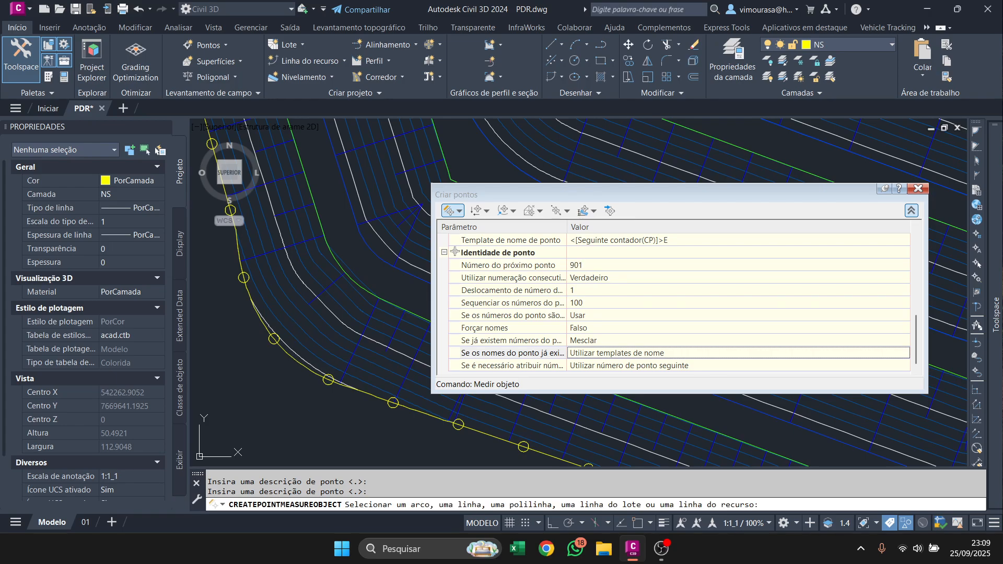
{"action": "key", "text": "Return"}
{"action": "key", "text": "Escape"}
Include the drawing's points around the whole pile in the PERÍMETRO point group through a number-matching selection set.
{"action": "scroll", "coordinate": [293, 359], "scroll_direction": "down", "scroll_amount": 10}
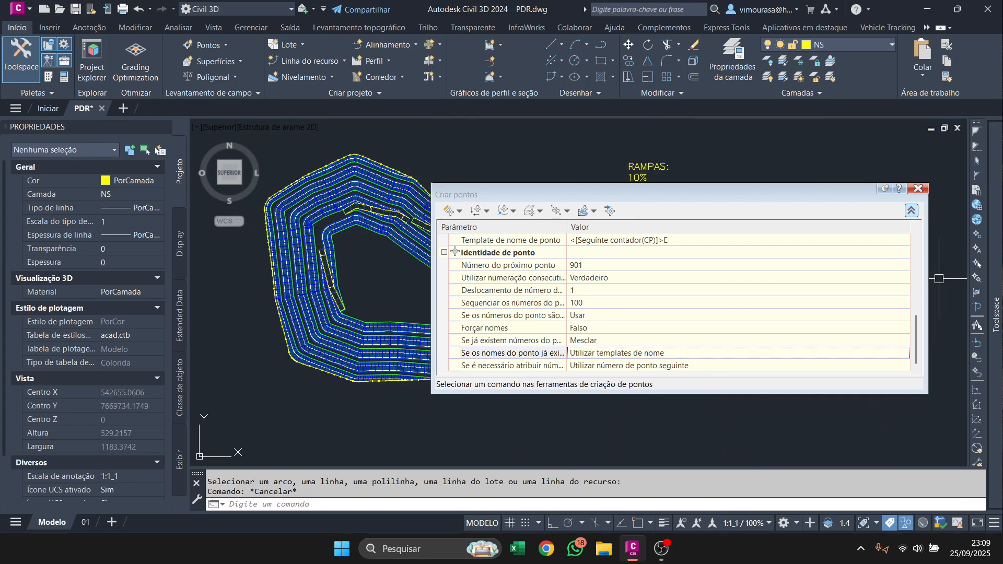
{"action": "mouse_move", "coordinate": [995, 313]}
{"action": "right_click", "coordinate": [802, 204]}
{"action": "left_click", "coordinate": [852, 206]}
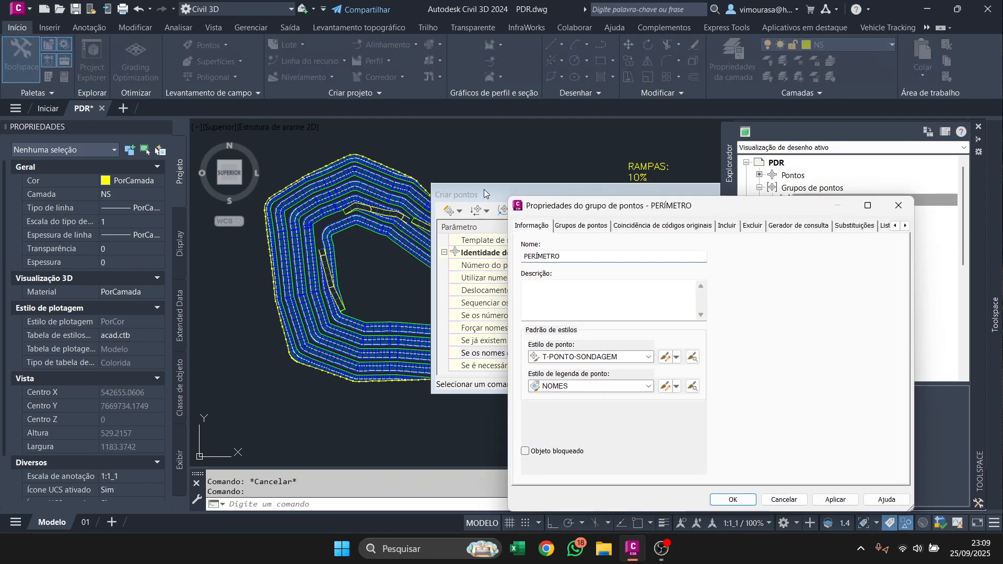
{"action": "left_click", "coordinate": [731, 227]}
{"action": "left_click", "coordinate": [583, 251]}
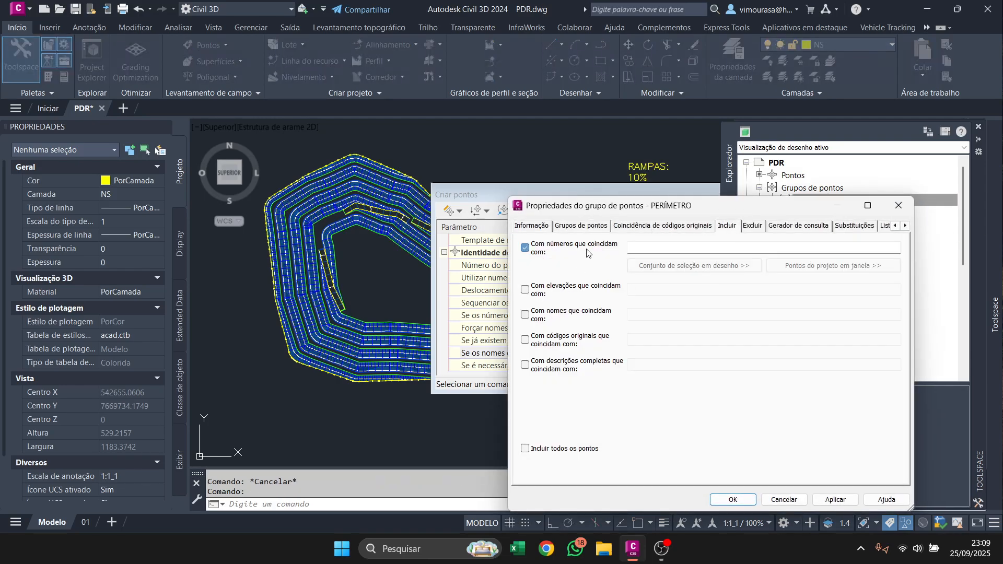
{"action": "left_click", "coordinate": [653, 265]}
{"action": "scroll", "coordinate": [325, 364], "scroll_direction": "down", "scroll_amount": 4}
{"action": "left_click", "coordinate": [422, 389]}
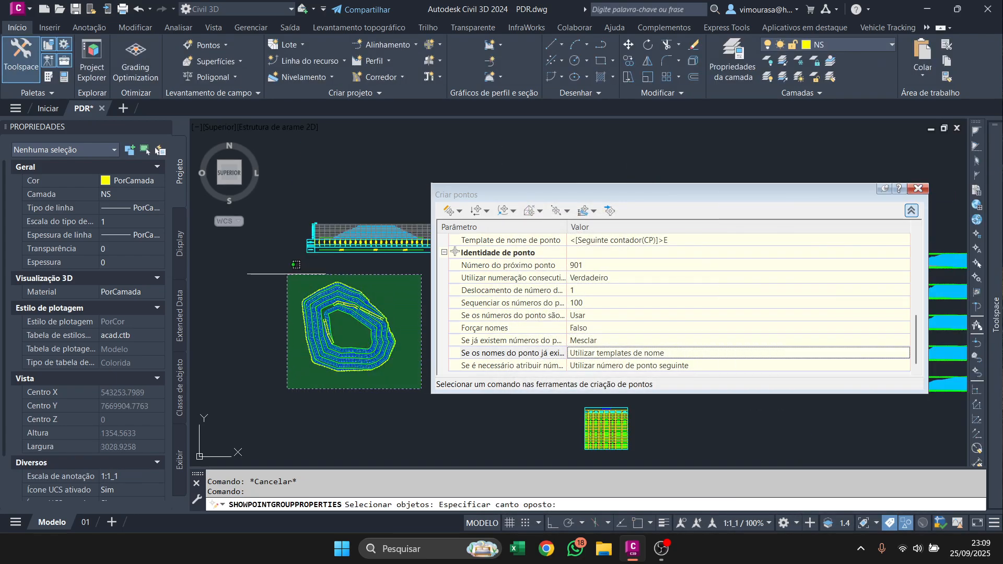
{"action": "left_click", "coordinate": [246, 254]}
{"action": "key", "text": "Return"}
{"action": "left_click", "coordinate": [732, 499]}
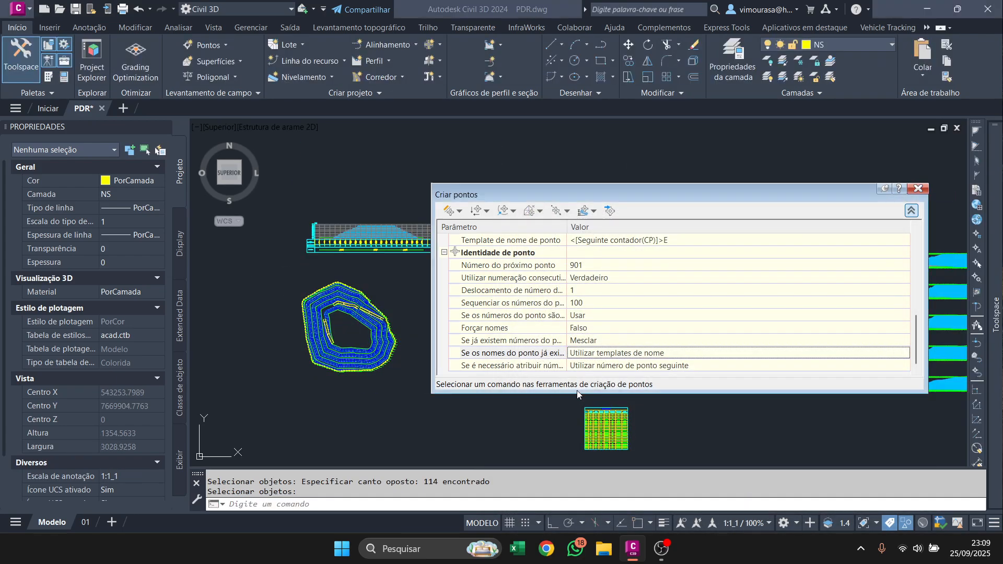
Select all points similar to one perimeter point, assign them the NOMES label style and erase them.
{"action": "scroll", "coordinate": [367, 353], "scroll_direction": "up", "scroll_amount": 10}
{"action": "scroll", "coordinate": [367, 353], "scroll_direction": "down", "scroll_amount": 3}
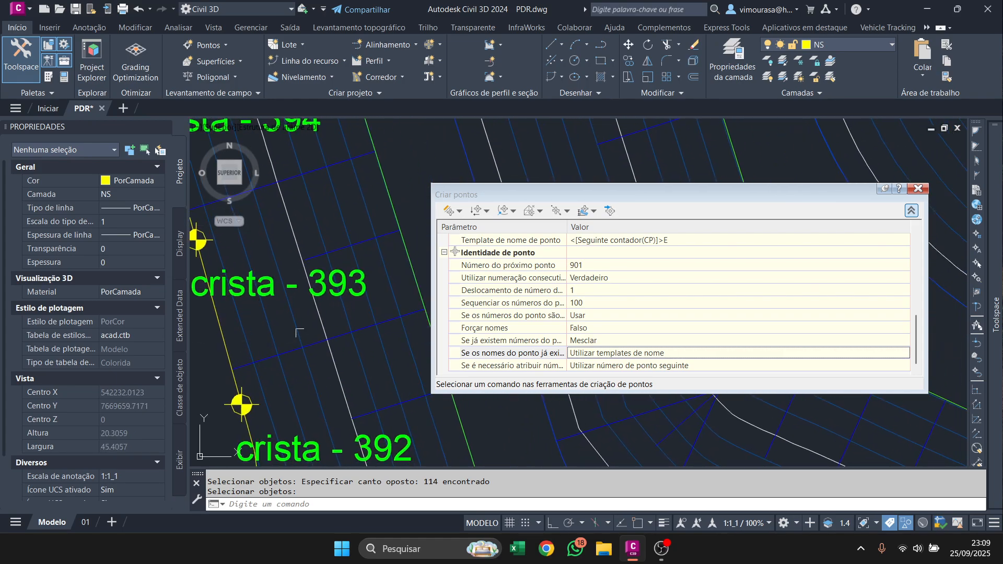
{"action": "scroll", "coordinate": [636, 325], "scroll_direction": "up", "scroll_amount": 3}
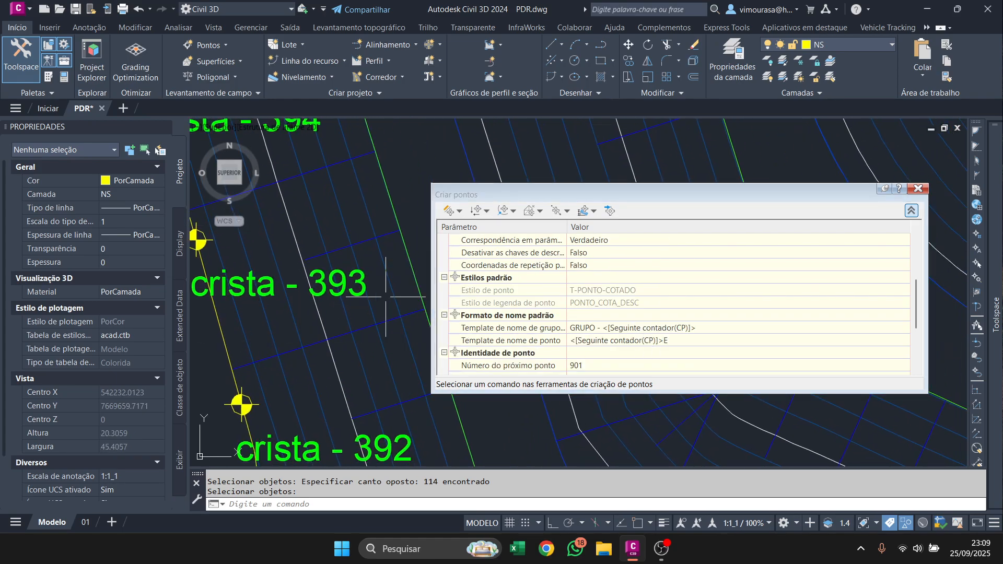
{"action": "middle_click_drag", "start_coordinate": [256, 292], "coordinate": [336, 301]}
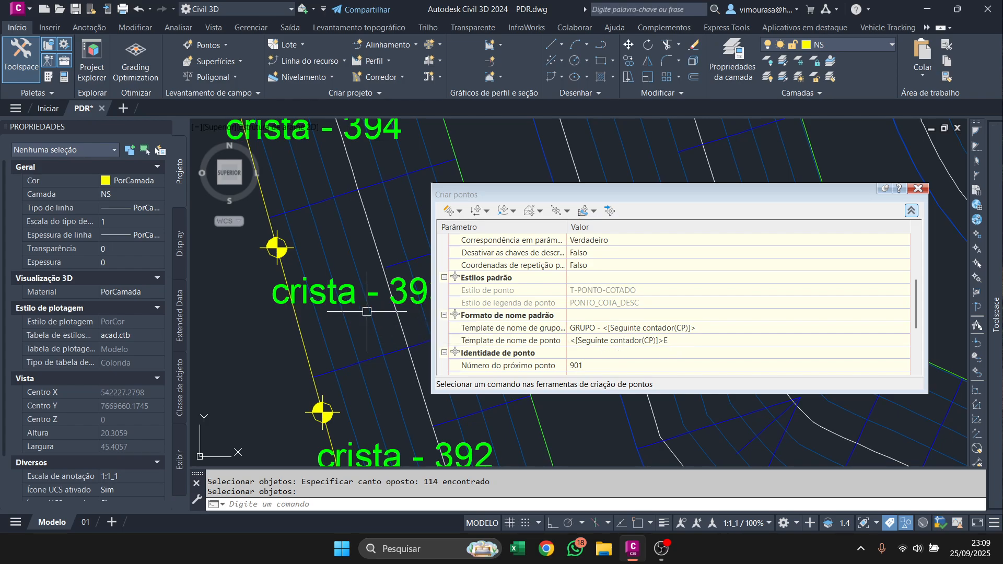
{"action": "left_click", "coordinate": [352, 297]}
{"action": "right_click", "coordinate": [352, 298]}
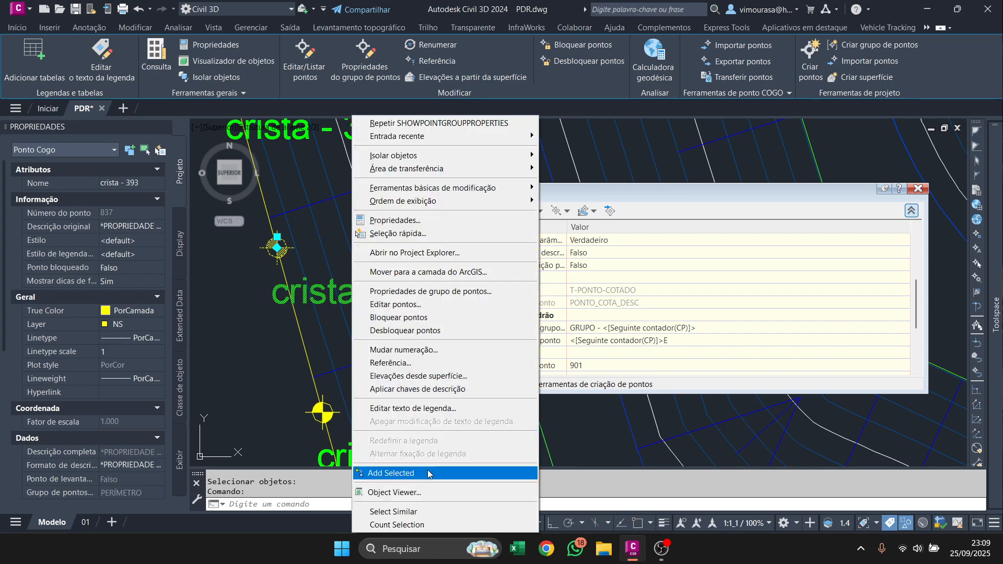
{"action": "left_click", "coordinate": [397, 511]}
{"action": "left_click", "coordinate": [121, 255]}
{"action": "left_click", "coordinate": [121, 254]}
{"action": "left_click", "coordinate": [135, 302]}
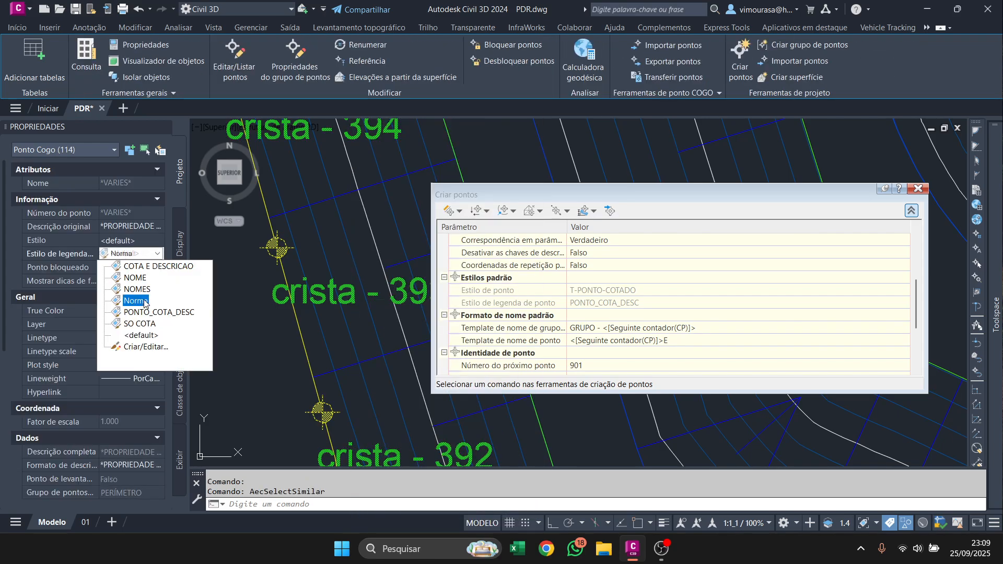
{"action": "left_click", "coordinate": [148, 255]}
{"action": "left_click", "coordinate": [141, 290]}
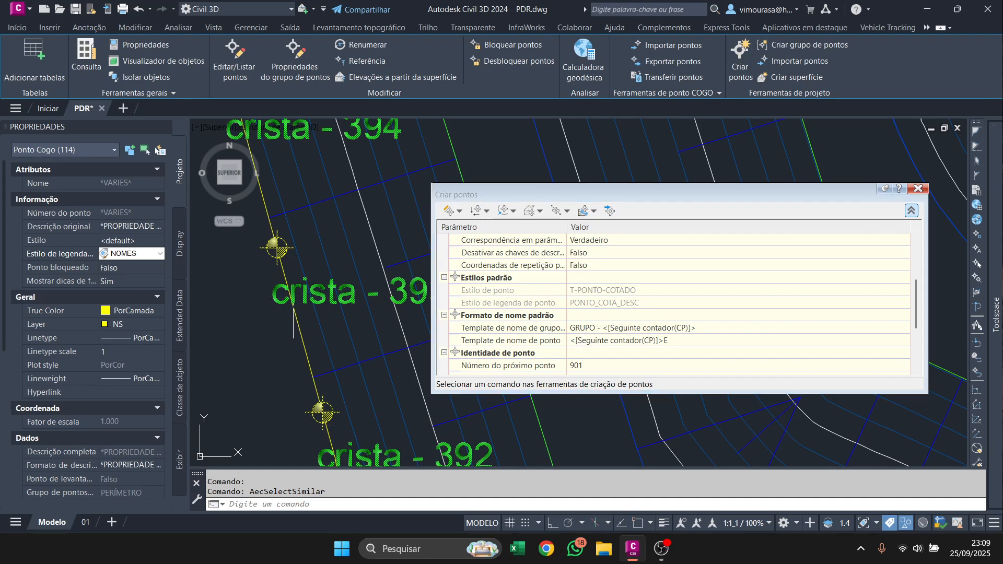
{"action": "key", "text": "Delete"}
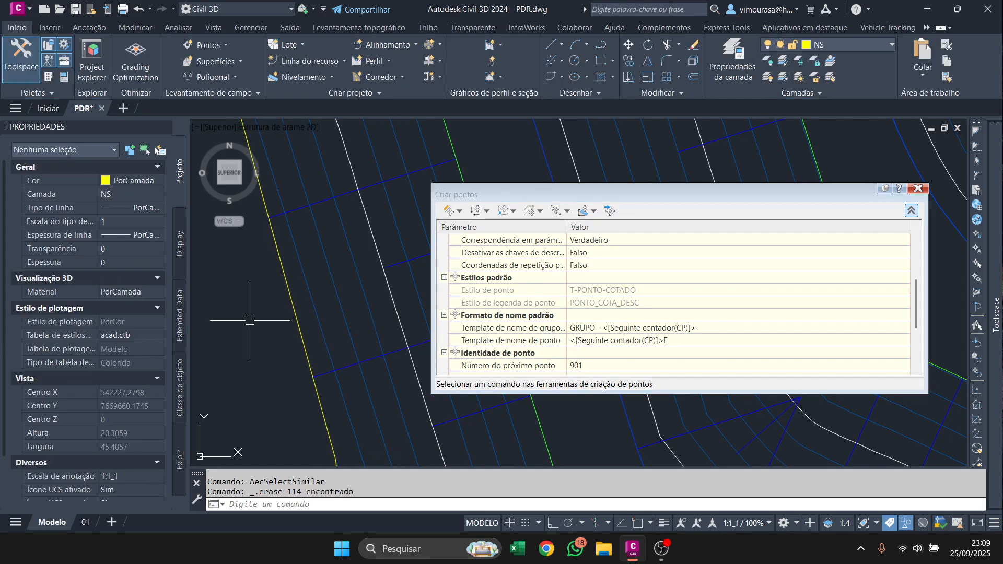
Review the point creation settings and reconfirm the point name template <[Seguinte contador(CP)]>E with starting number 1 and increment 1.
{"action": "left_click", "coordinate": [663, 342]}
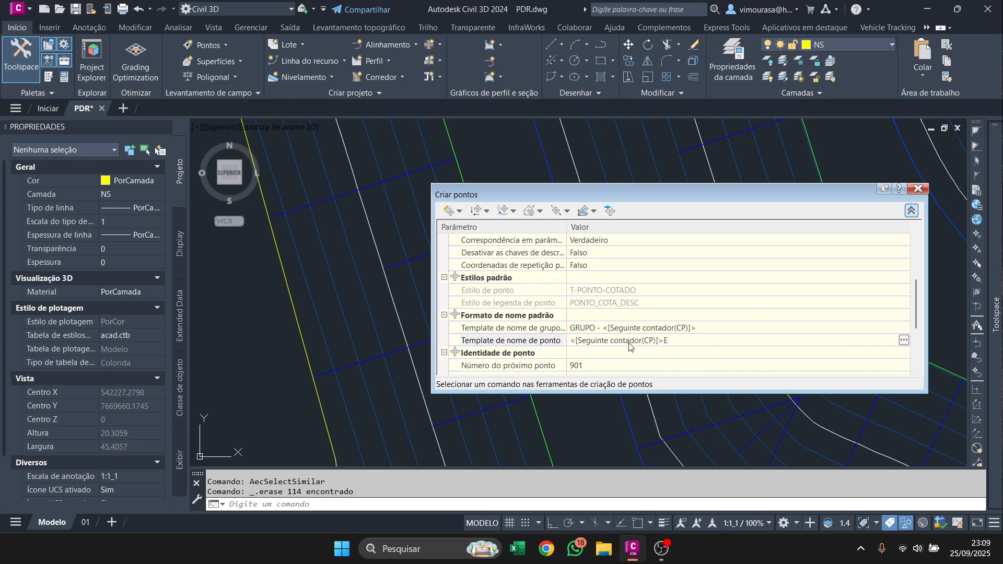
{"action": "scroll", "coordinate": [596, 347], "scroll_direction": "up", "scroll_amount": 4}
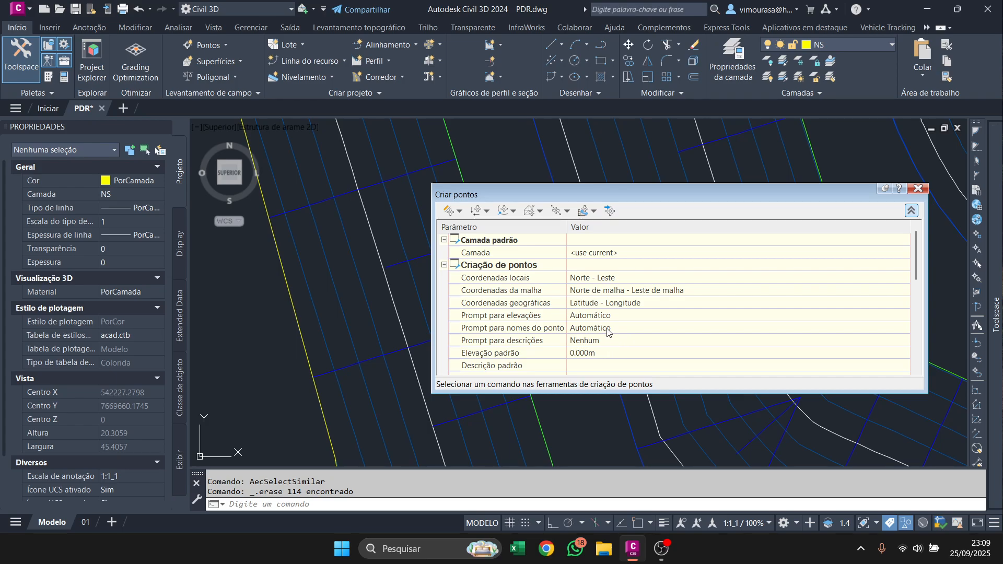
{"action": "scroll", "coordinate": [609, 332], "scroll_direction": "down", "scroll_amount": 5}
{"action": "left_click", "coordinate": [718, 244]}
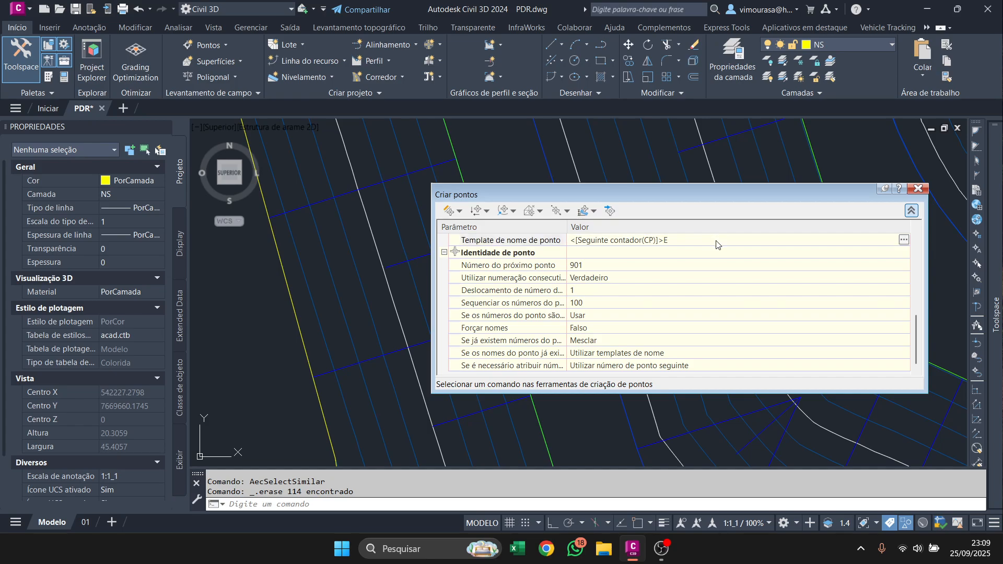
{"action": "left_click", "coordinate": [903, 241]}
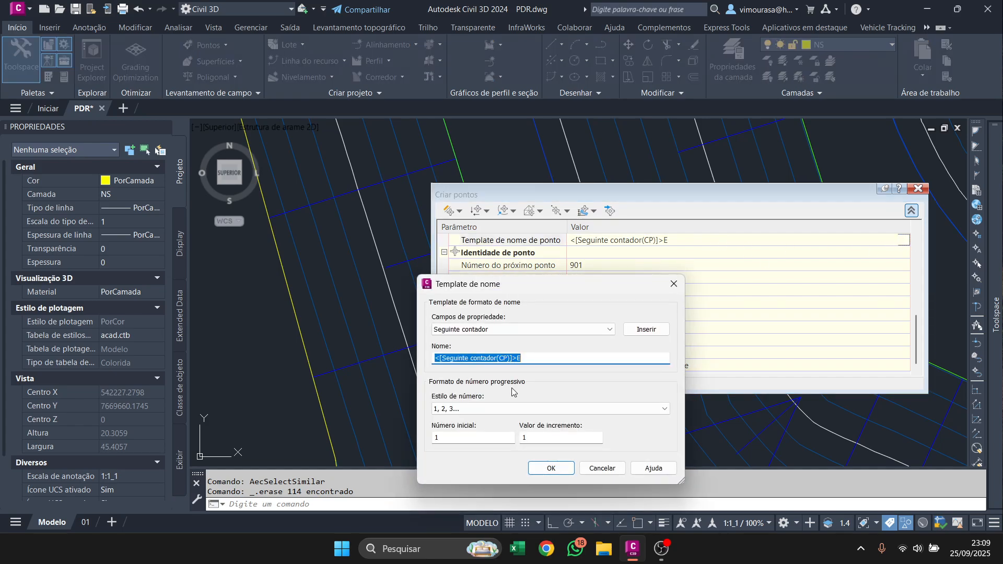
{"action": "left_click", "coordinate": [545, 469]}
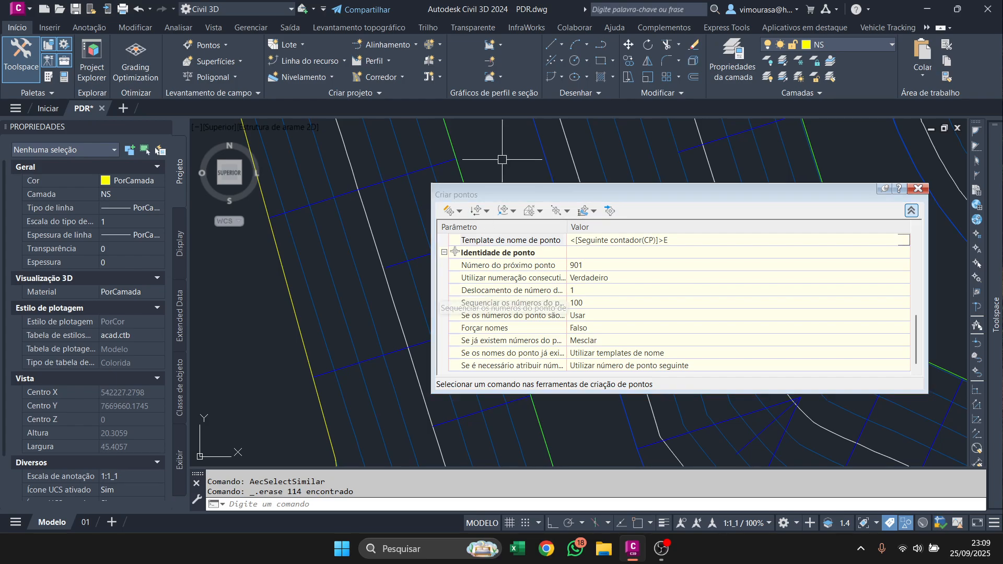
Restart point creation with Medir objeto and go back through its creation settings.
{"action": "left_click", "coordinate": [449, 211]}
{"action": "scroll", "coordinate": [564, 304], "scroll_direction": "up", "scroll_amount": 5}
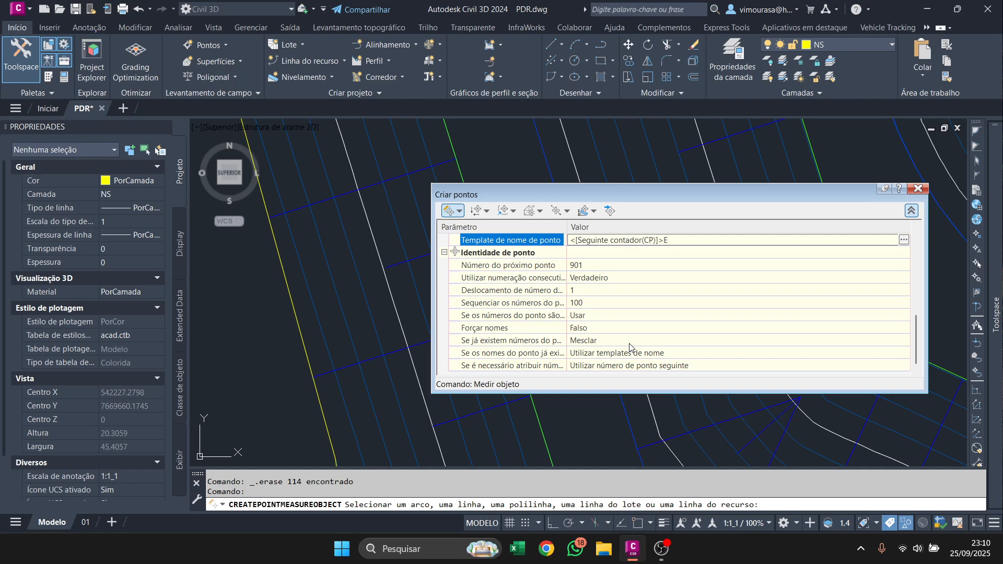
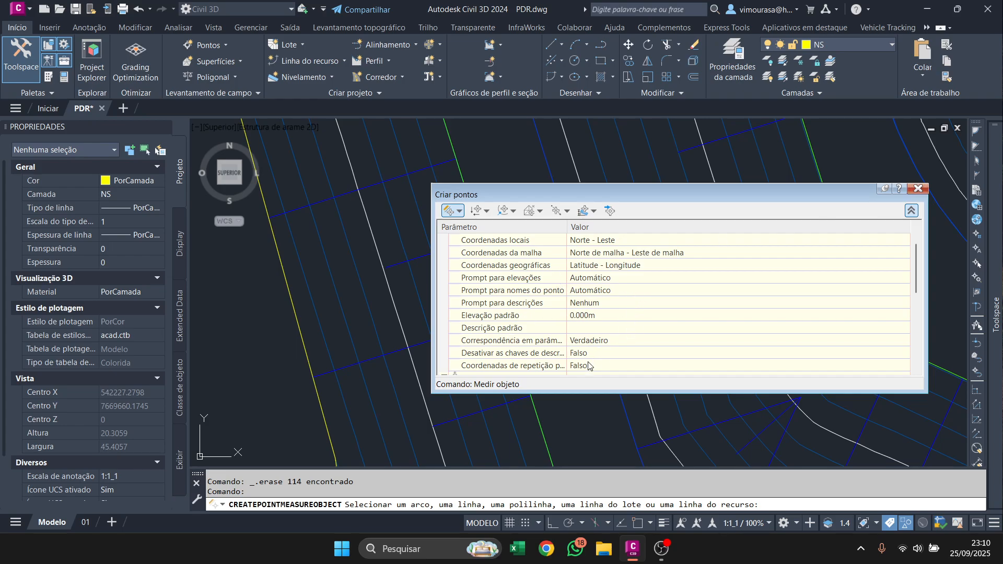
Create points with Medir objeto along the full length of the yellow perimeter line at offset 0.000 and interval 10.000.
{"action": "scroll", "coordinate": [589, 364], "scroll_direction": "down", "scroll_amount": 3}
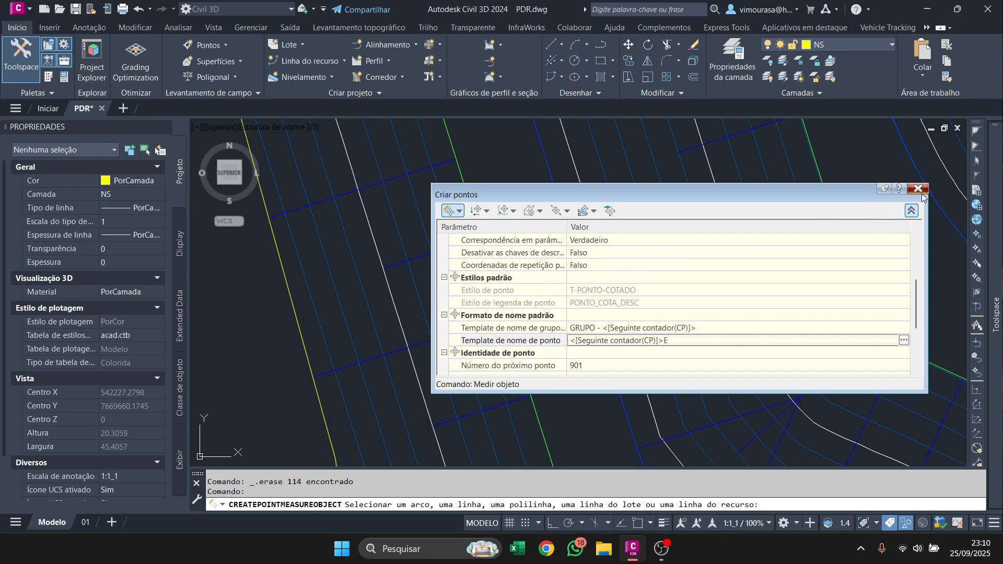
{"action": "left_click", "coordinate": [449, 211]}
{"action": "left_click", "coordinate": [292, 313]}
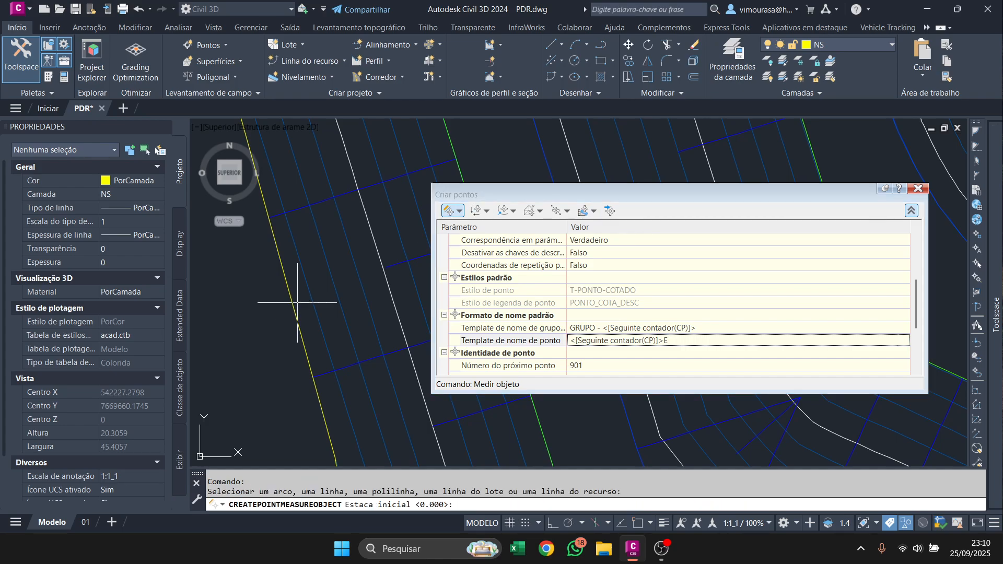
{"action": "key", "text": "Return"}
{"action": "key", "text": "Return"}
{"action": "key", "text": "Return"}
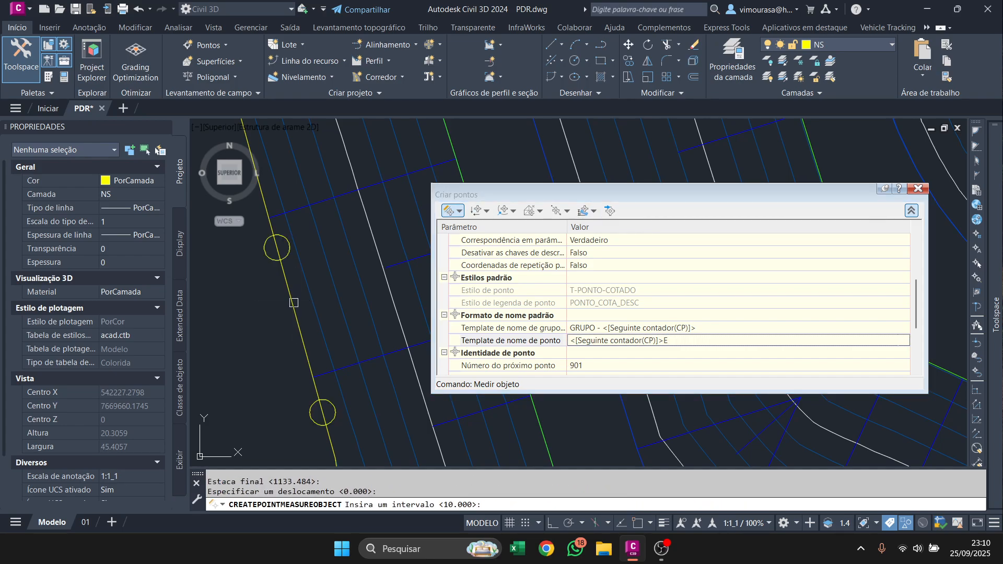
{"action": "key", "text": "Return"}
{"action": "scroll", "coordinate": [293, 302], "scroll_direction": "down", "scroll_amount": 5}
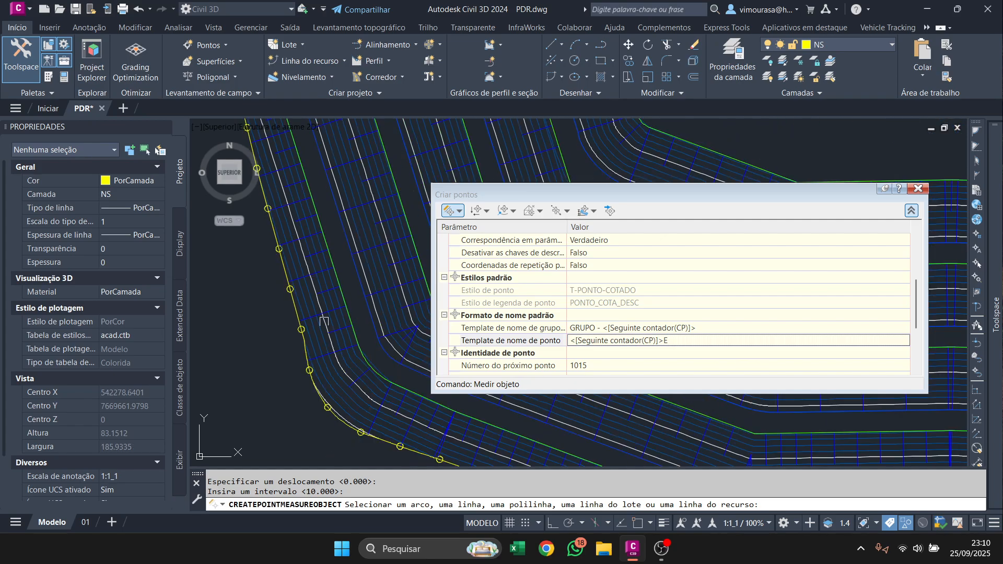
{"action": "key", "text": "Escape"}
{"action": "scroll", "coordinate": [324, 321], "scroll_direction": "down", "scroll_amount": 7}
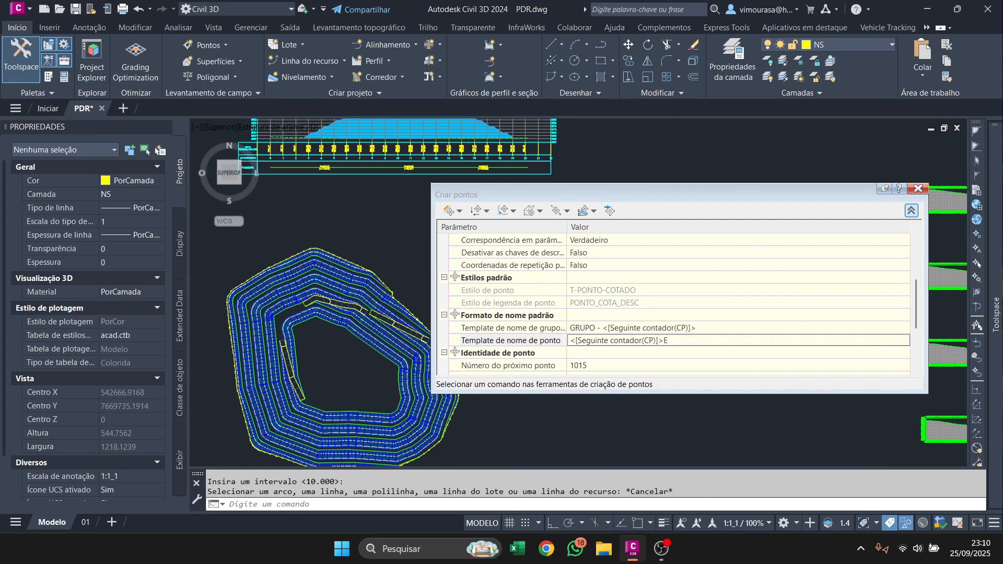
{"action": "scroll", "coordinate": [365, 324], "scroll_direction": "up", "scroll_amount": 4}
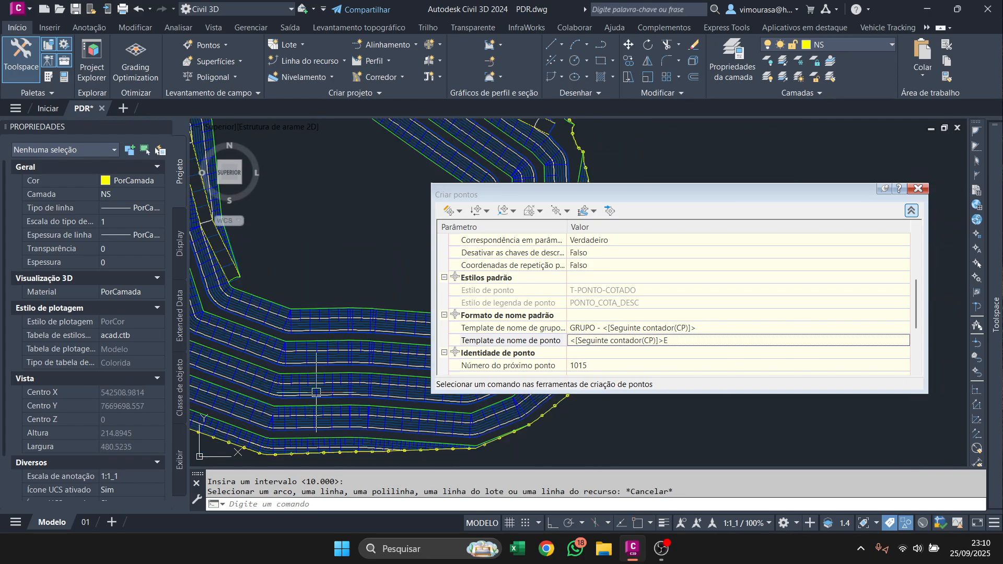
Review the pending changes of the PERÍMETRO point group and update the group.
{"action": "mouse_move", "coordinate": [994, 314]}
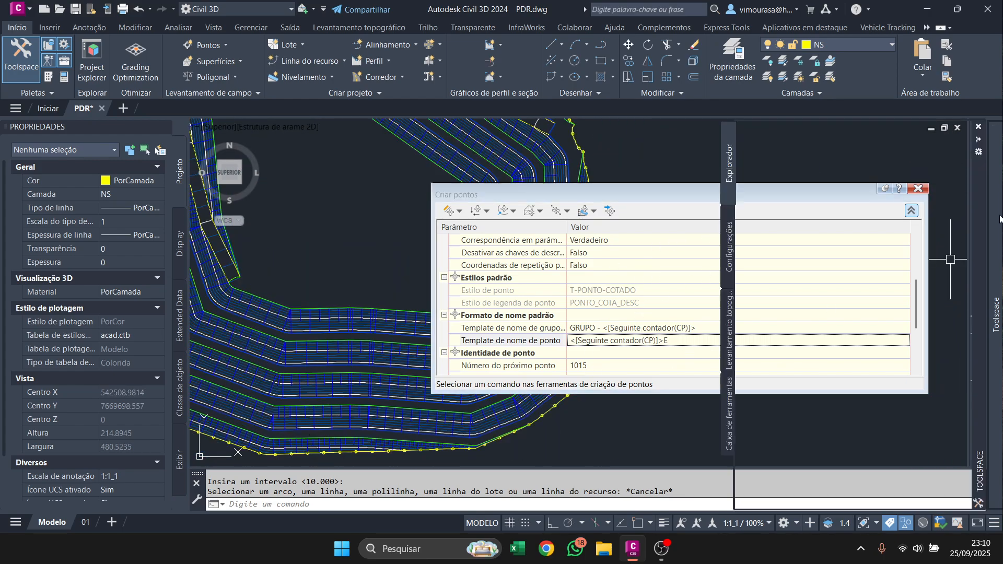
{"action": "right_click", "coordinate": [844, 201]}
{"action": "left_click", "coordinate": [875, 243]}
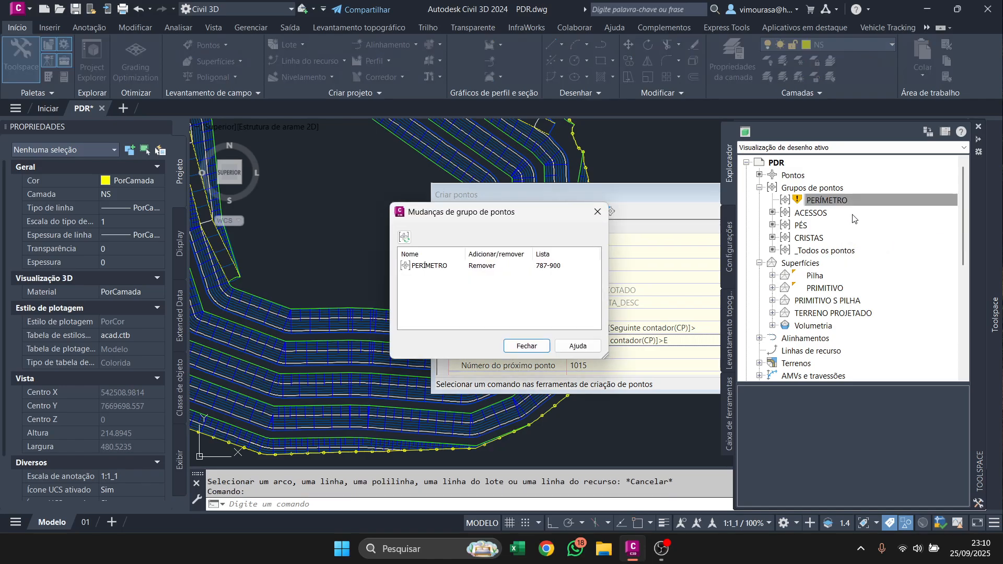
{"action": "left_click", "coordinate": [598, 211]}
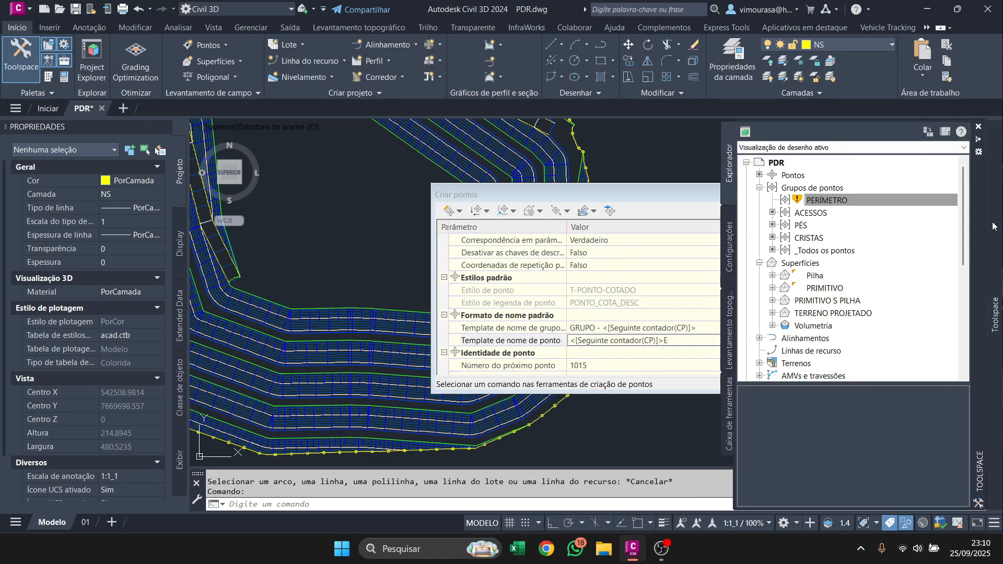
{"action": "mouse_move", "coordinate": [998, 250]}
{"action": "right_click", "coordinate": [830, 201]}
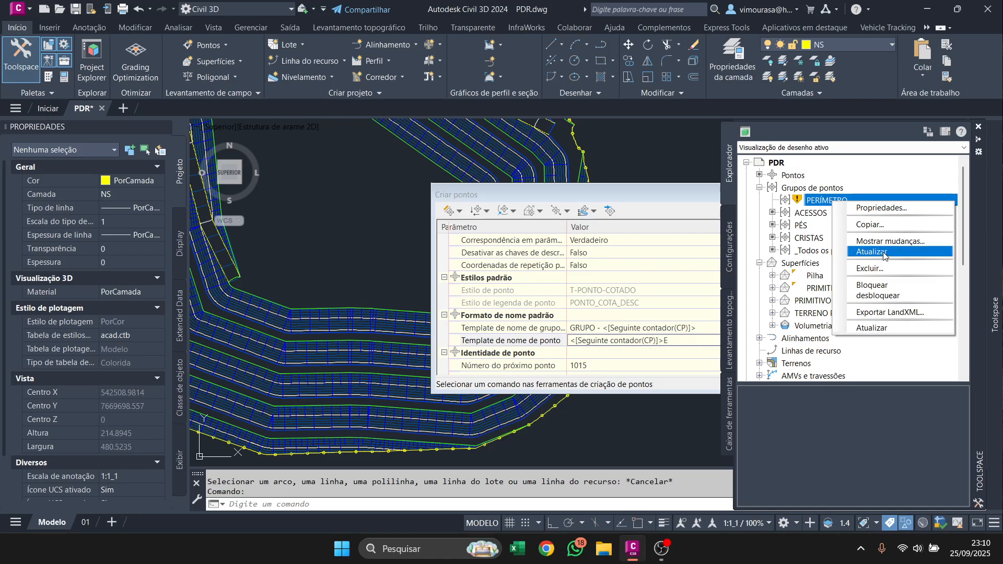
{"action": "left_click", "coordinate": [873, 252]}
Add the newly created perimeter points to the PERÍMETRO group by number, using a drawing selection set around the whole pile.
{"action": "right_click", "coordinate": [818, 194]}
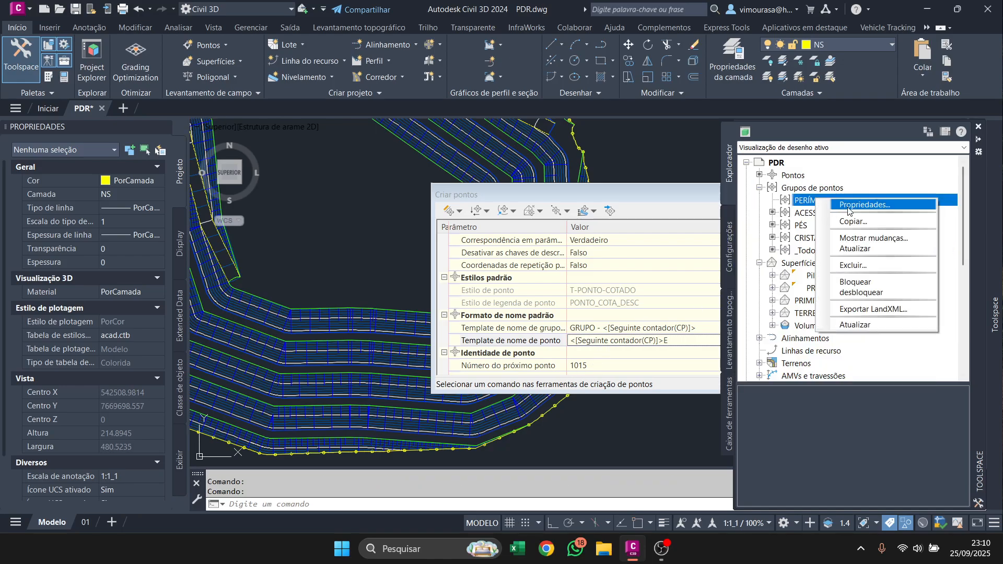
{"action": "left_click", "coordinate": [856, 204]}
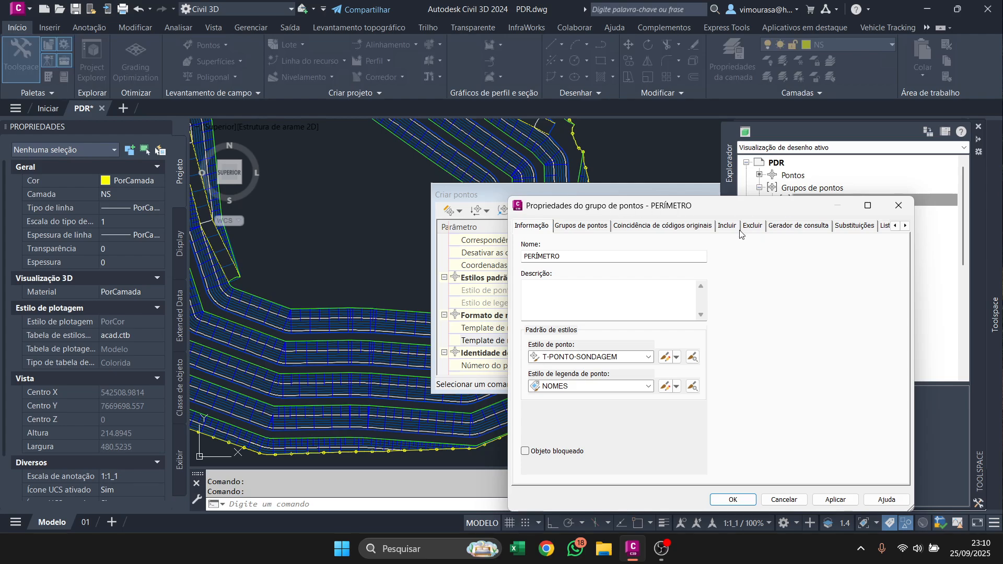
{"action": "left_click", "coordinate": [738, 227]}
{"action": "left_click", "coordinate": [644, 268]}
{"action": "scroll", "coordinate": [336, 357], "scroll_direction": "down", "scroll_amount": 8}
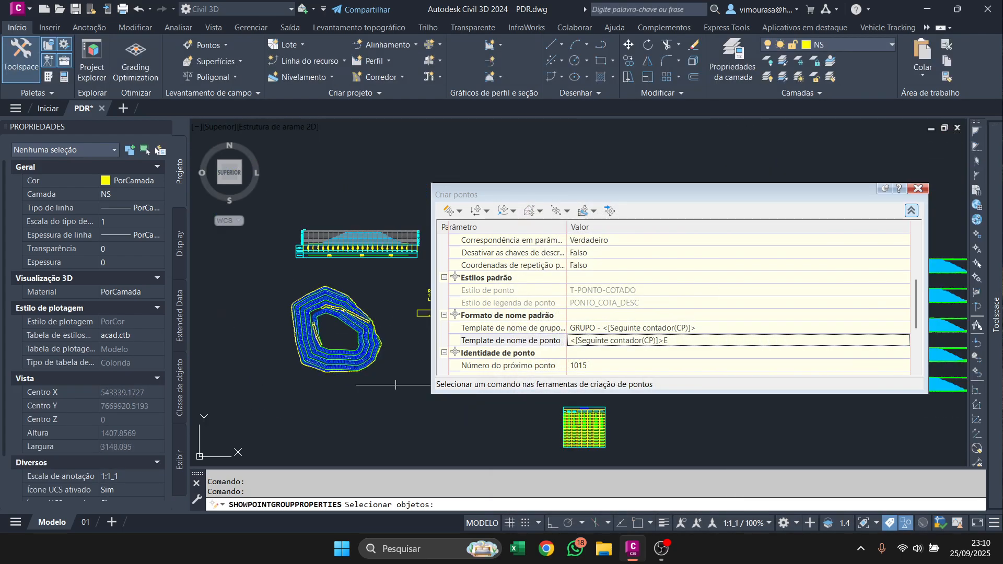
{"action": "left_click", "coordinate": [396, 384]}
{"action": "left_click", "coordinate": [287, 237]}
{"action": "key", "text": "Return"}
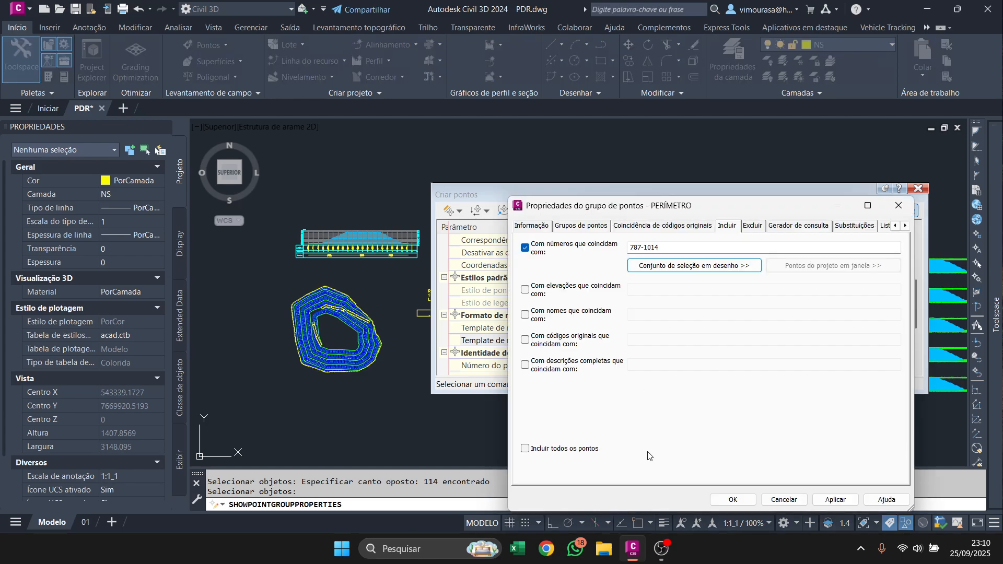
{"action": "left_click", "coordinate": [731, 500]}
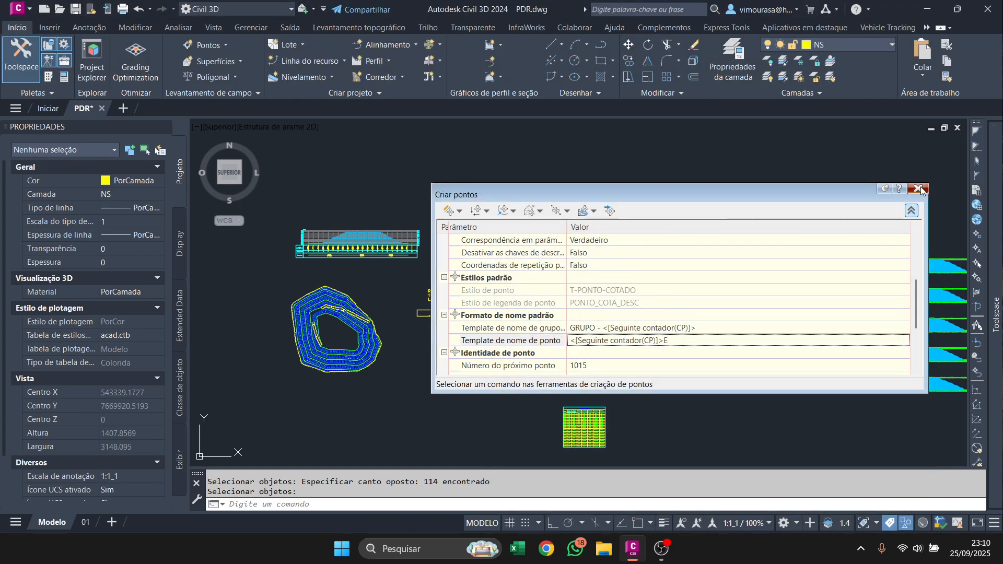
Select all points similar to one perimeter point, assign point style T-PONTO-SONDAGEM and label style NOMES, and close the point creation tools.
{"action": "left_click", "coordinate": [899, 188]}
{"action": "left_click", "coordinate": [982, 99]}
{"action": "scroll", "coordinate": [312, 311], "scroll_direction": "up", "scroll_amount": 8}
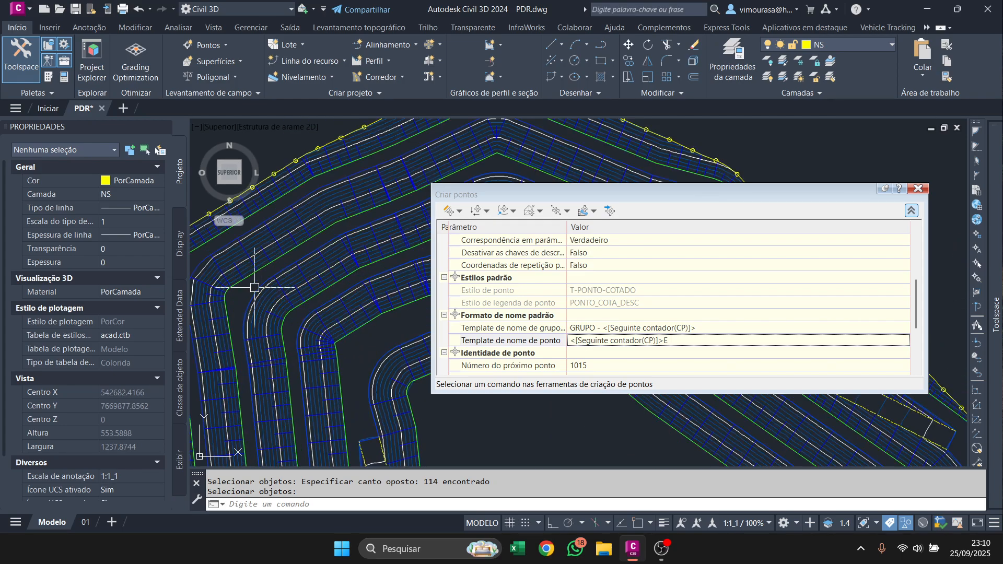
{"action": "left_click", "coordinate": [296, 292]}
{"action": "right_click", "coordinate": [296, 293]}
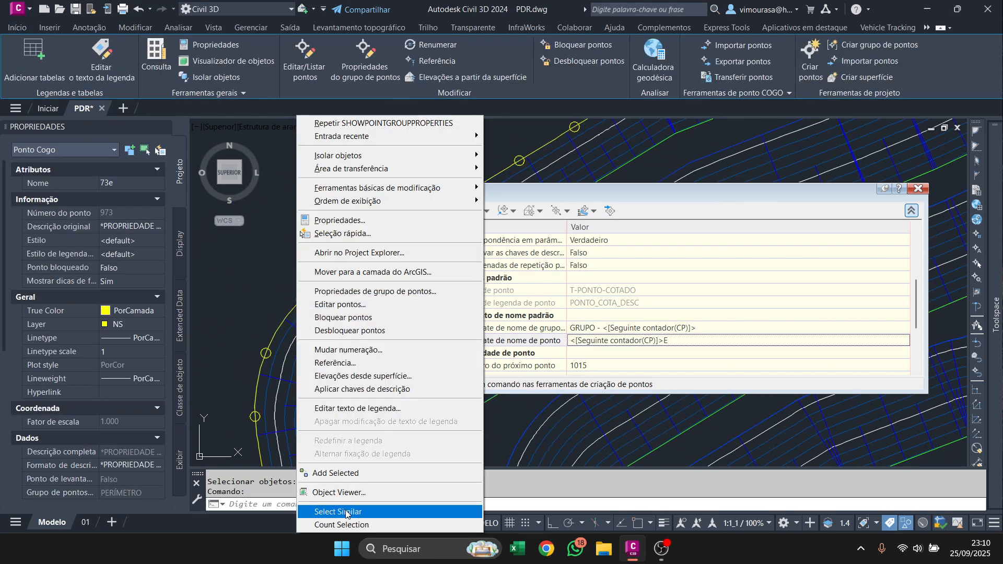
{"action": "left_click", "coordinate": [346, 514]}
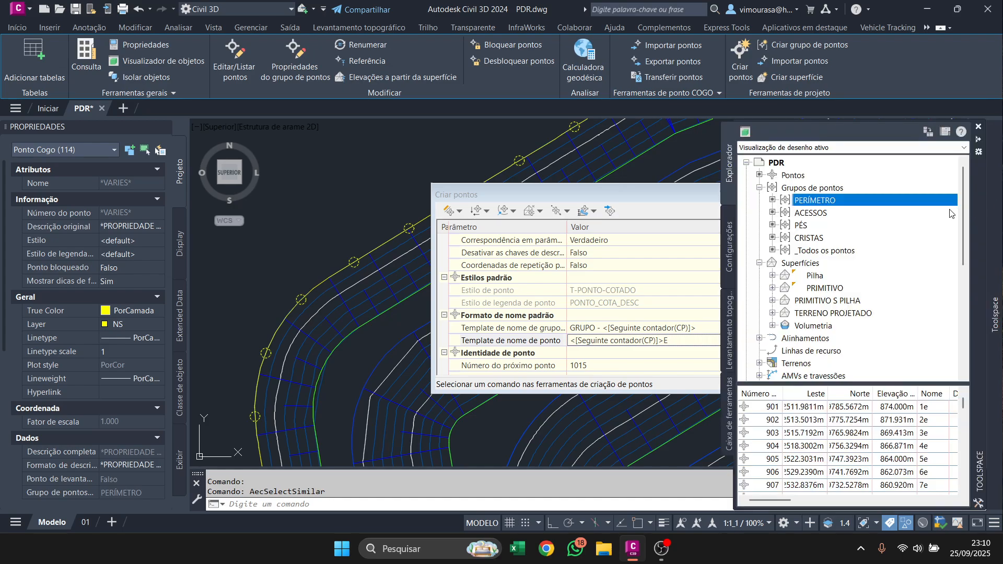
{"action": "left_click", "coordinate": [122, 241]}
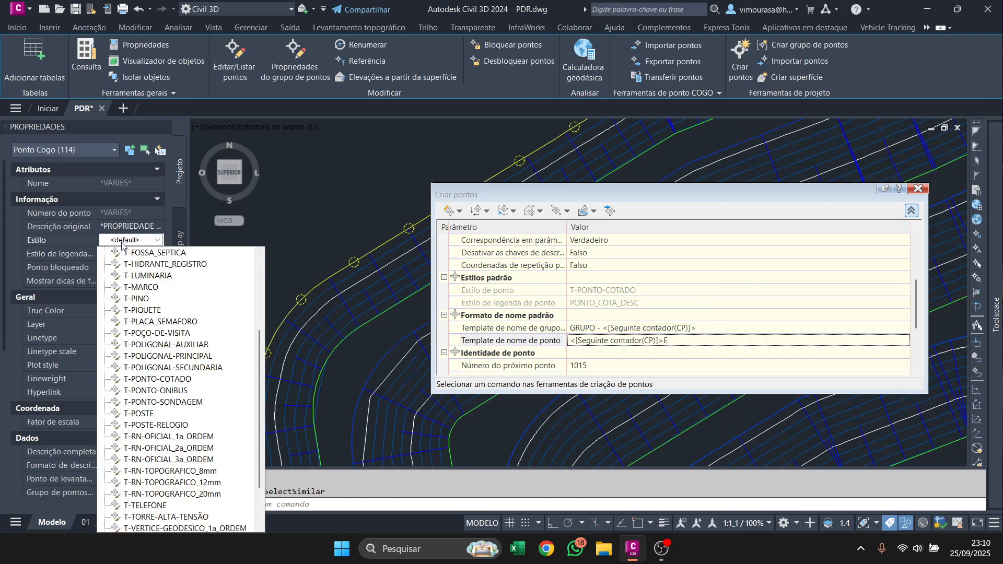
{"action": "left_click", "coordinate": [157, 401]}
{"action": "left_click", "coordinate": [131, 254]}
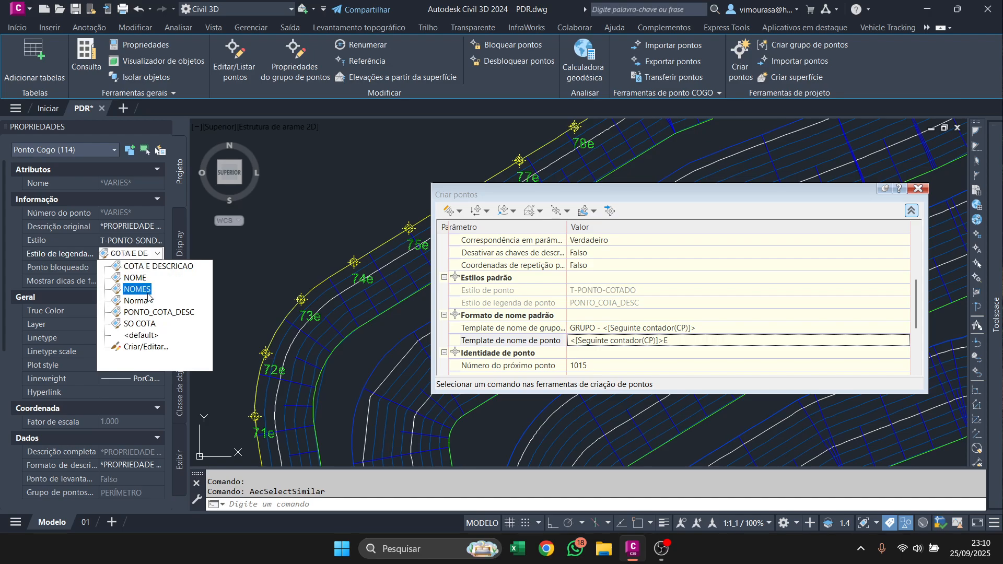
{"action": "left_click", "coordinate": [148, 294]}
{"action": "scroll", "coordinate": [318, 330], "scroll_direction": "up", "scroll_amount": 4}
{"action": "scroll", "coordinate": [265, 299], "scroll_direction": "down", "scroll_amount": 6}
{"action": "key", "text": "Escape"}
{"action": "left_click", "coordinate": [910, 188]}
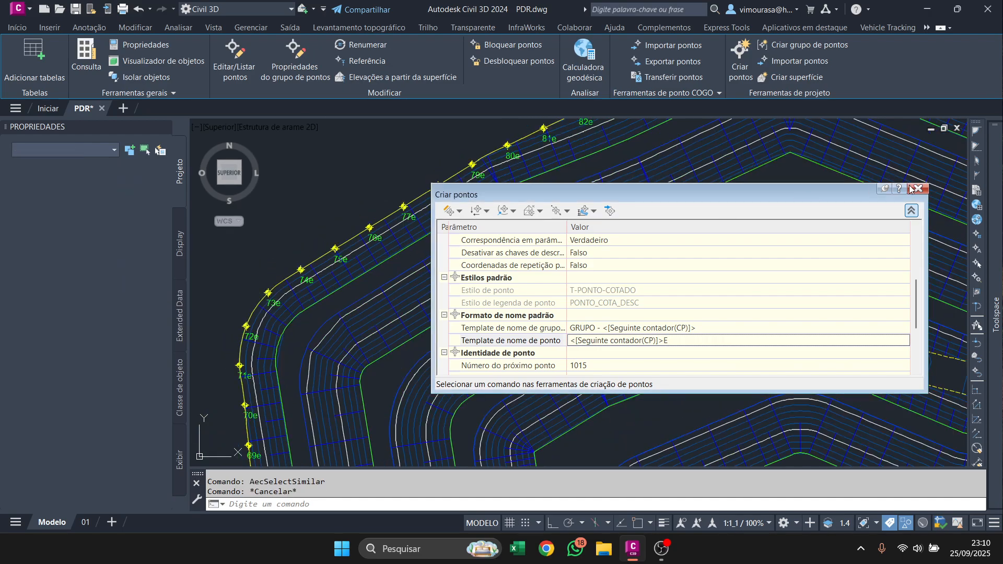
{"action": "left_click", "coordinate": [910, 188]}
End the object isolation so the hidden crest, toe and access points are displayed again.
{"action": "scroll", "coordinate": [392, 179], "scroll_direction": "down", "scroll_amount": 3}
{"action": "right_click", "coordinate": [495, 221]}
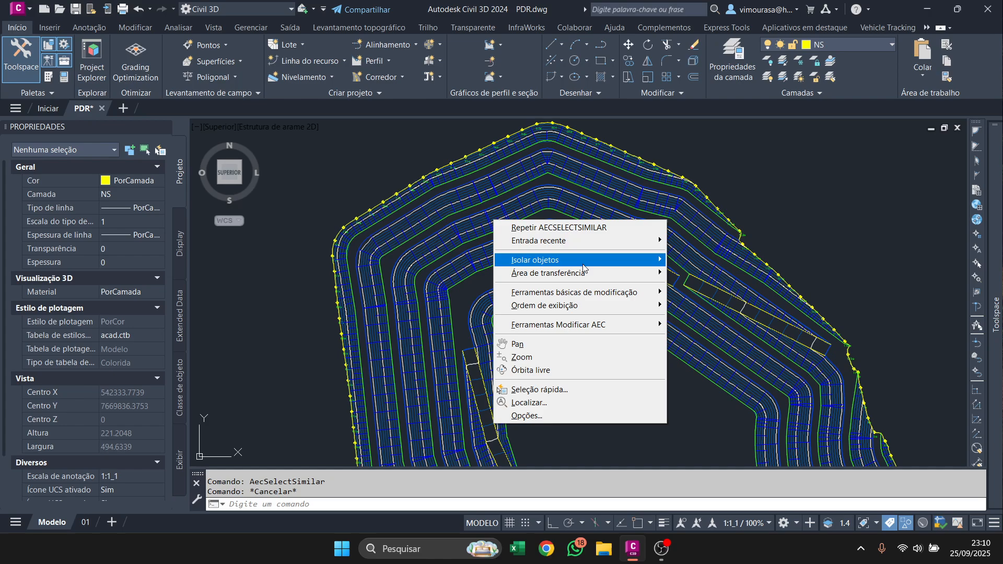
{"action": "mouse_move", "coordinate": [583, 264]}
{"action": "left_click", "coordinate": [695, 287]}
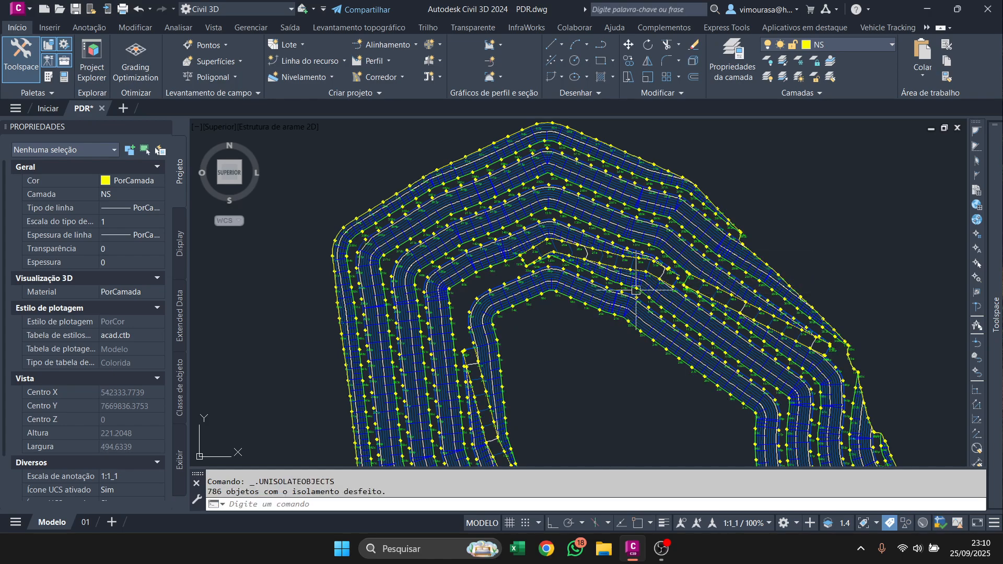
Examine the named points and their labels along the pile's crests, toes and perimeter.
{"action": "scroll", "coordinate": [396, 240], "scroll_direction": "down", "scroll_amount": 6}
{"action": "scroll", "coordinate": [466, 262], "scroll_direction": "up", "scroll_amount": 2}
{"action": "scroll", "coordinate": [397, 278], "scroll_direction": "up", "scroll_amount": 5}
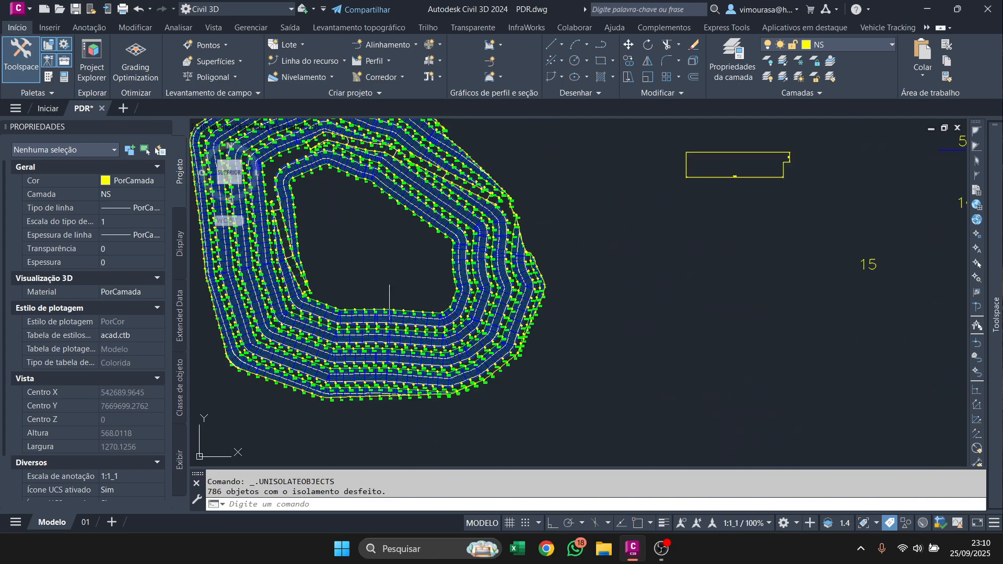
{"action": "scroll", "coordinate": [396, 278], "scroll_direction": "down", "scroll_amount": 3}
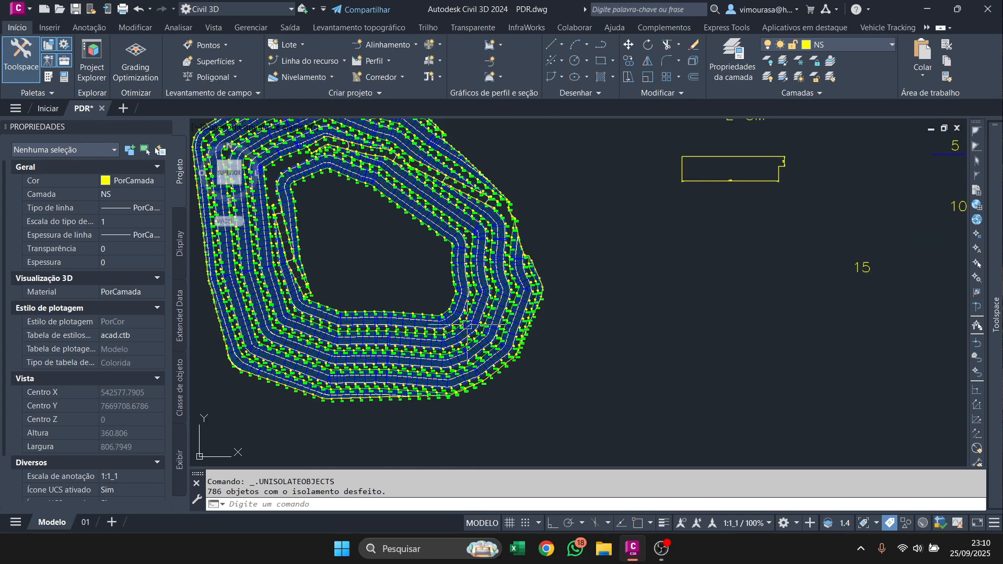
{"action": "scroll", "coordinate": [454, 324], "scroll_direction": "up", "scroll_amount": 6}
{"action": "middle_click_drag", "start_coordinate": [357, 300], "coordinate": [512, 230]}
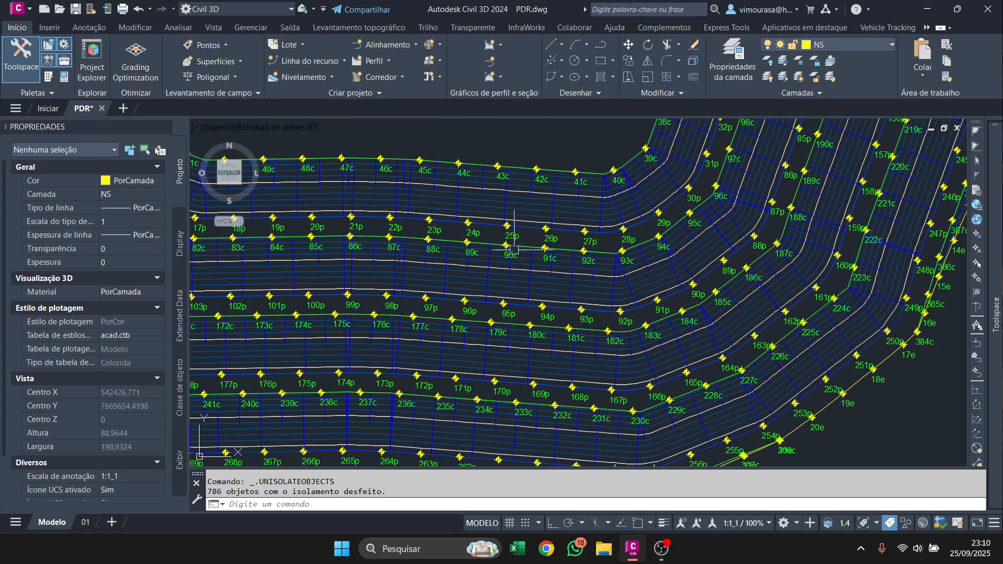
{"action": "scroll", "coordinate": [470, 284], "scroll_direction": "down", "scroll_amount": 4}
{"action": "middle_click_drag", "start_coordinate": [470, 276], "coordinate": [501, 323]}
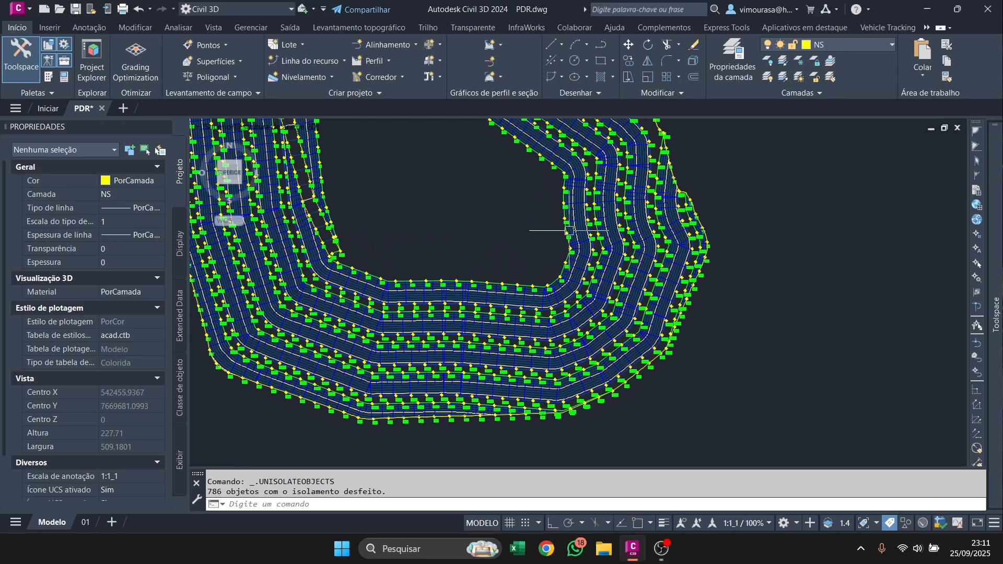
{"action": "scroll", "coordinate": [570, 229], "scroll_direction": "up", "scroll_amount": 6}
{"action": "scroll", "coordinate": [553, 203], "scroll_direction": "down", "scroll_amount": 6}
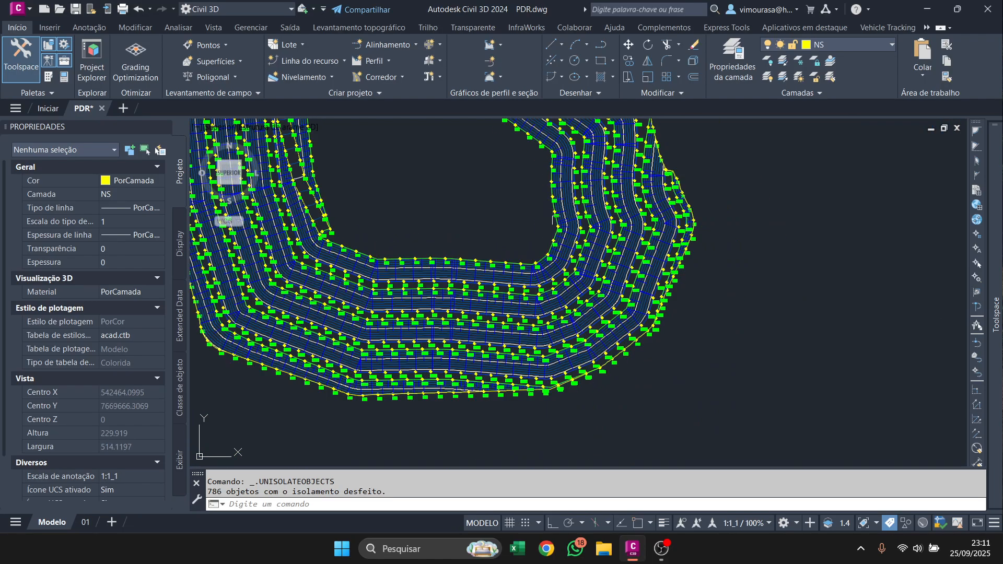
{"action": "middle_click_drag", "start_coordinate": [556, 267], "coordinate": [547, 332]}
{"action": "scroll", "coordinate": [533, 269], "scroll_direction": "up", "scroll_amount": 6}
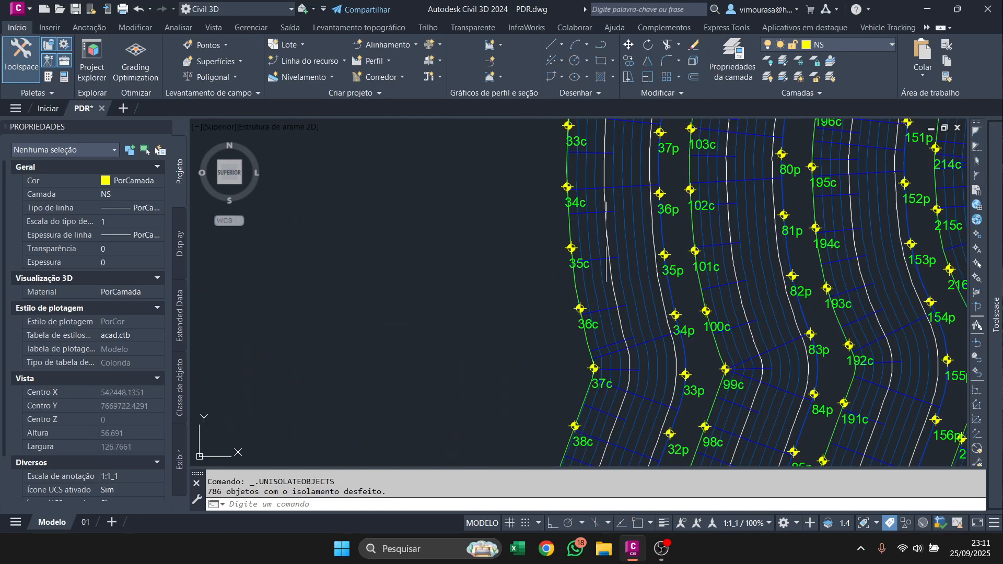
{"action": "middle_click_drag", "start_coordinate": [578, 201], "coordinate": [572, 296]}
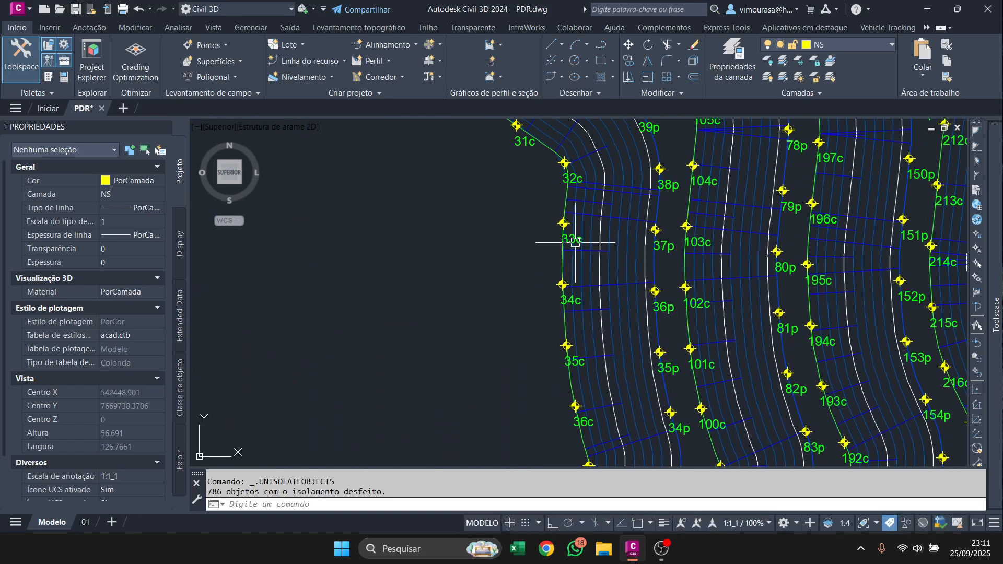
{"action": "mouse_move", "coordinate": [995, 313]}
{"action": "left_click", "coordinate": [798, 201]}
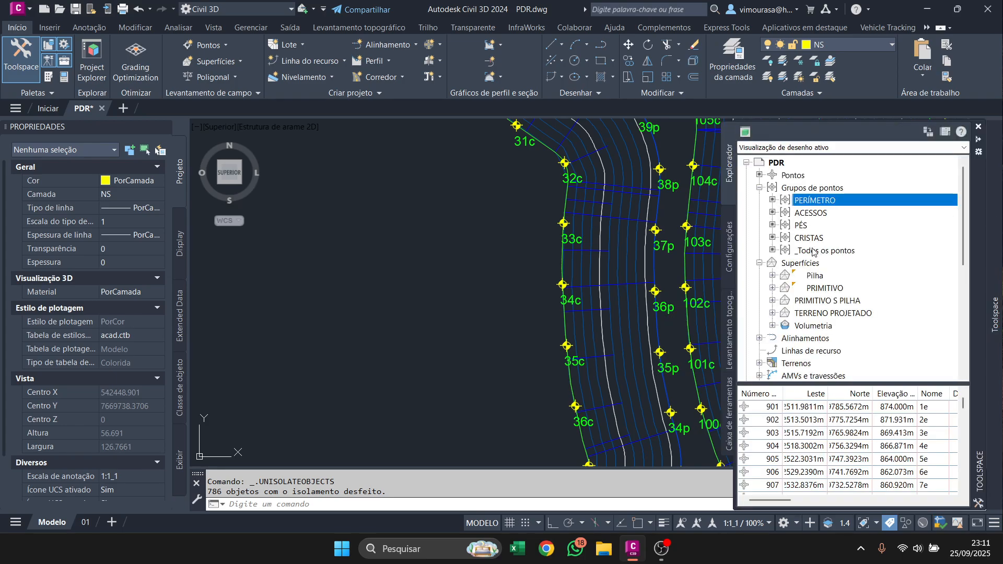
{"action": "right_click", "coordinate": [813, 252]}
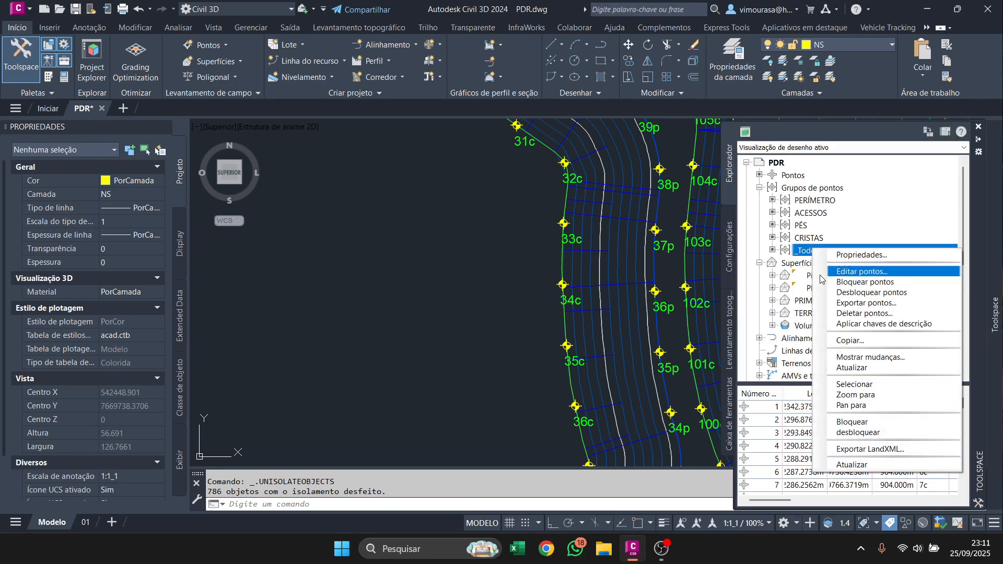
{"action": "left_click", "coordinate": [909, 387]}
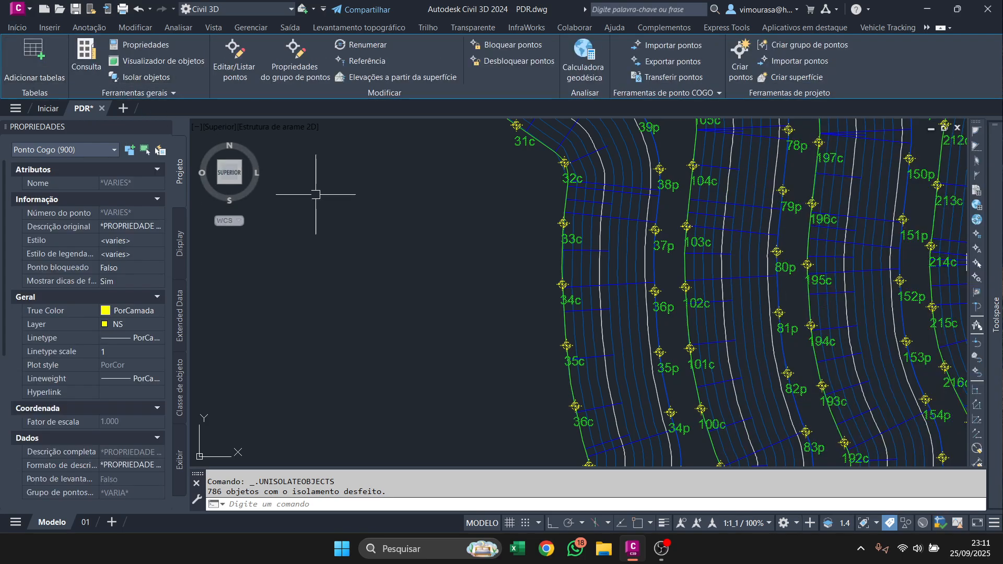
{"action": "key", "text": "Escape"}
{"action": "key", "text": "Escape"}
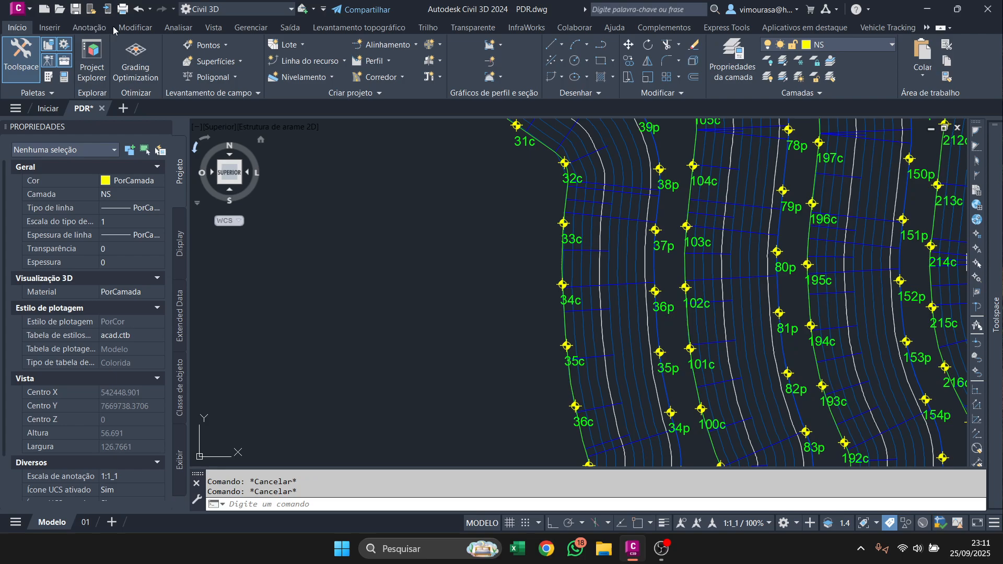
{"action": "left_click", "coordinate": [178, 27]}
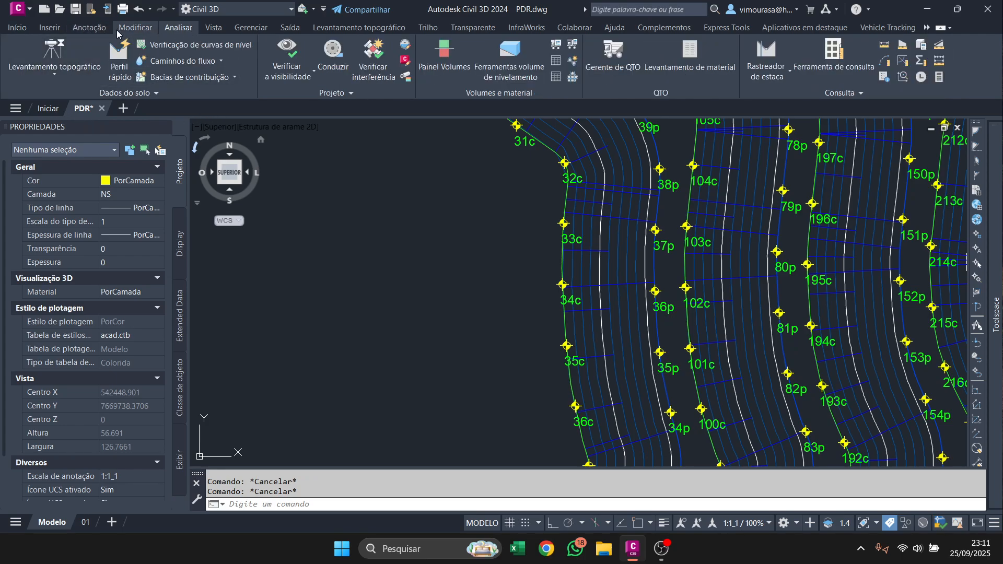
Start creating a point table and open its PT_NT_ET table style for editing.
{"action": "left_click", "coordinate": [89, 27]}
{"action": "left_click", "coordinate": [124, 77]}
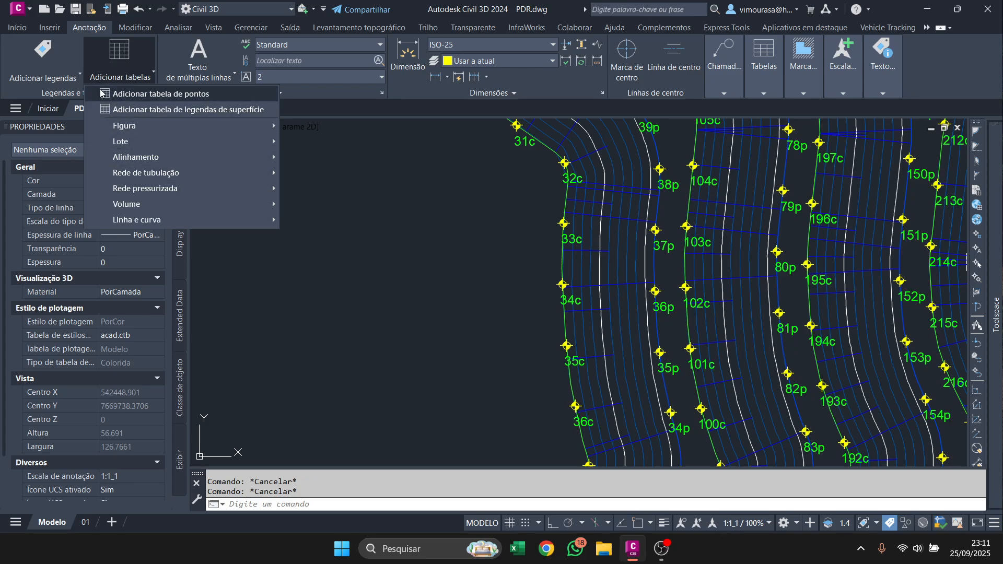
{"action": "left_click", "coordinate": [161, 96]}
{"action": "left_click_drag", "start_coordinate": [512, 110], "coordinate": [710, 112]}
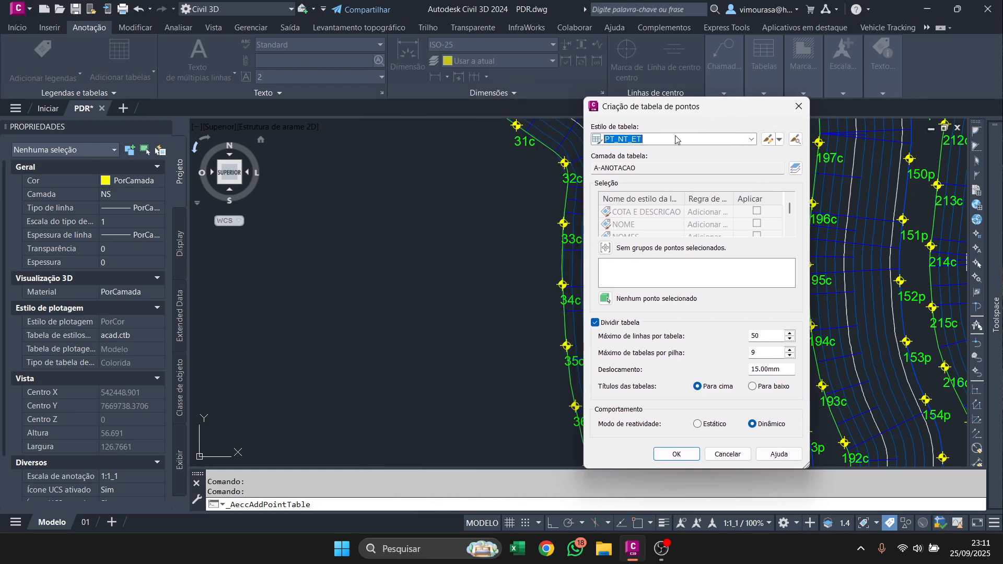
{"action": "left_click", "coordinate": [766, 140]}
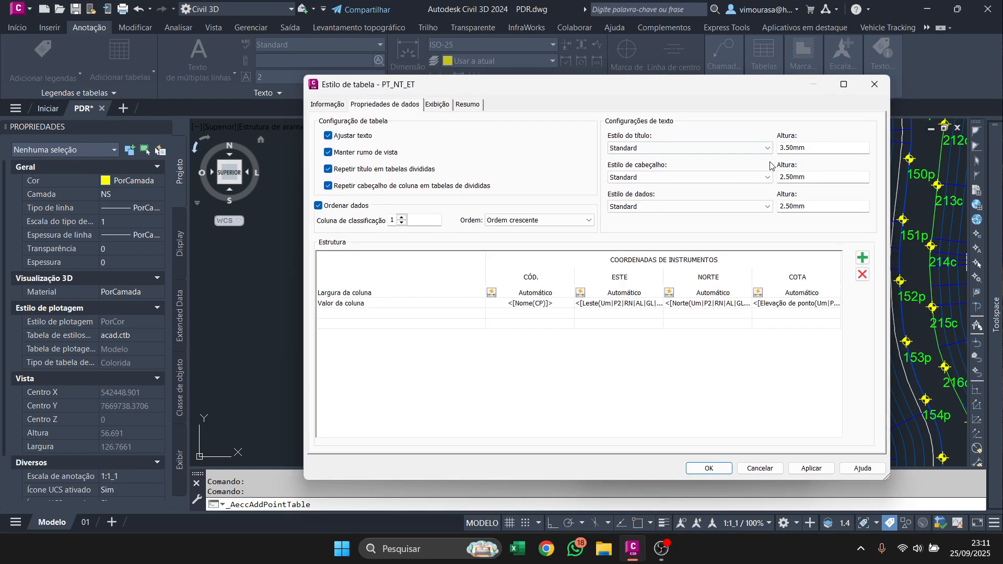
Examine the value definition of the CÓD. column and the point properties available for it.
{"action": "left_click", "coordinate": [557, 312]}
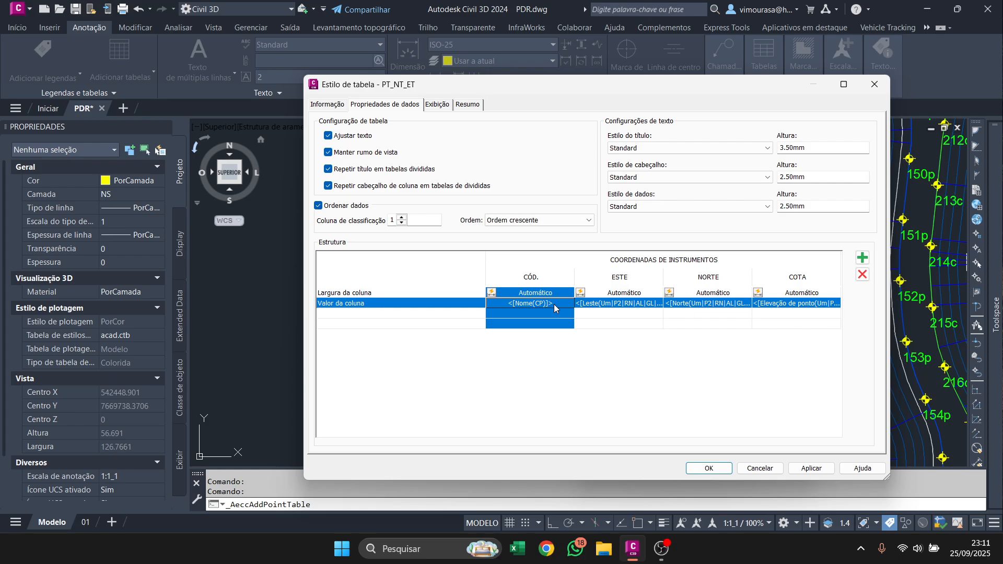
{"action": "double_click", "coordinate": [516, 306]}
{"action": "left_click", "coordinate": [141, 208]}
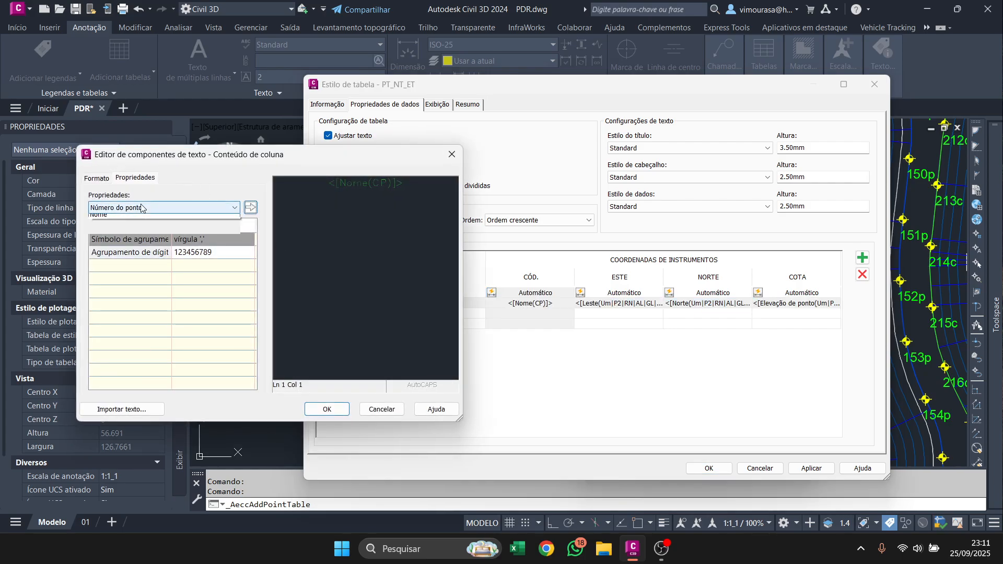
{"action": "left_click", "coordinate": [141, 208]}
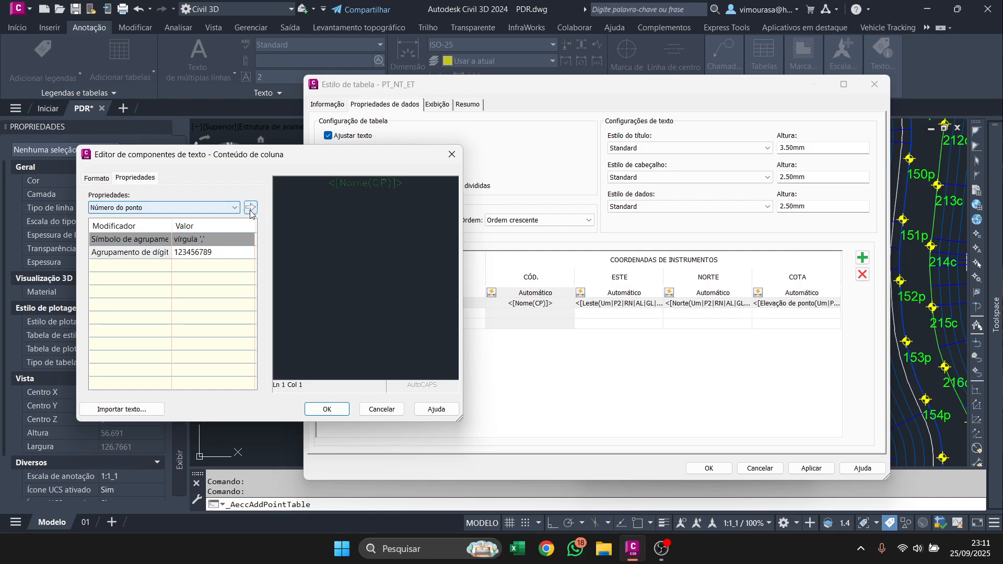
{"action": "left_click", "coordinate": [452, 155]}
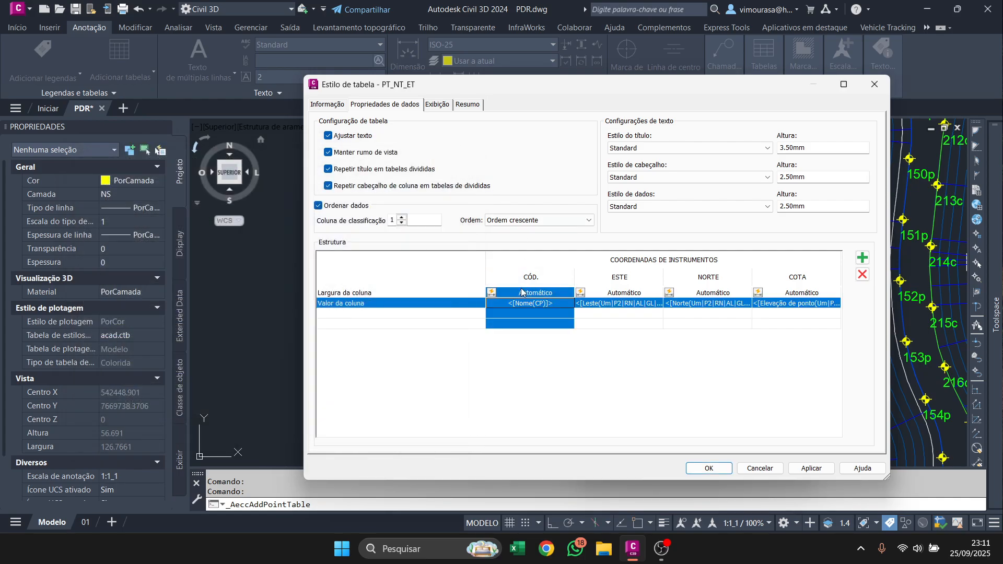
Try to replace the ESTE column's value with the Nome property in the text component editor.
{"action": "double_click", "coordinate": [624, 305]}
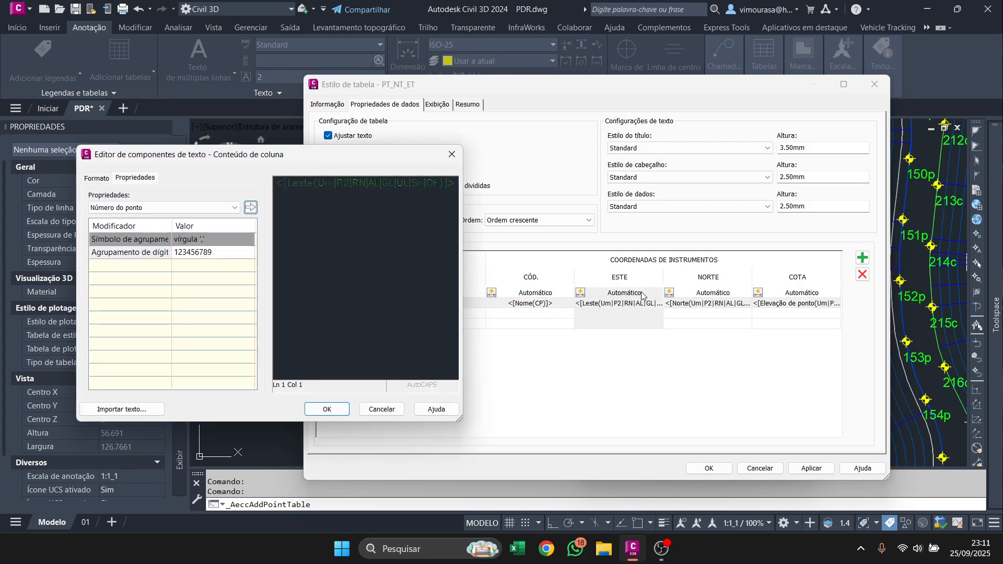
{"action": "left_click", "coordinate": [386, 184]}
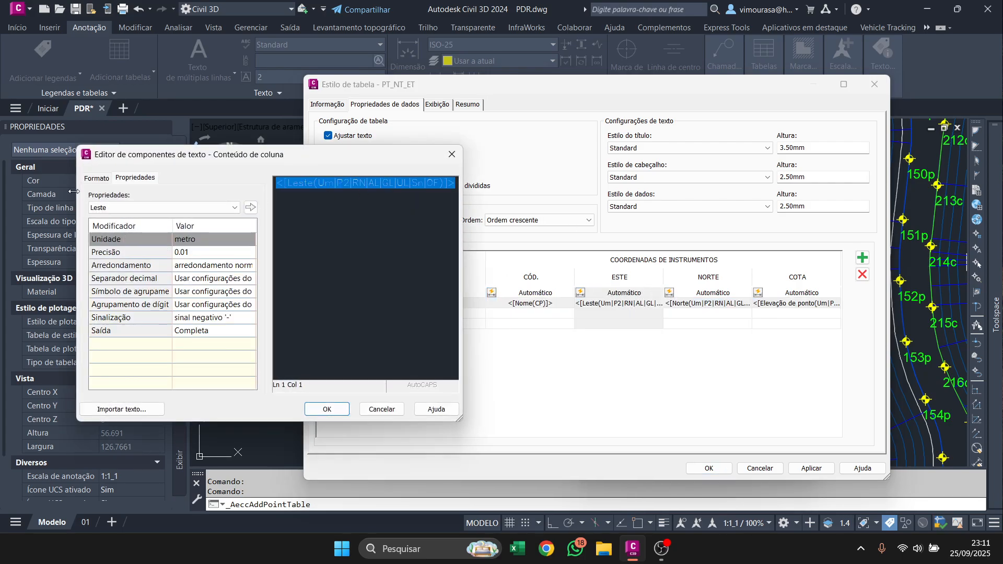
{"action": "left_click", "coordinate": [107, 208]}
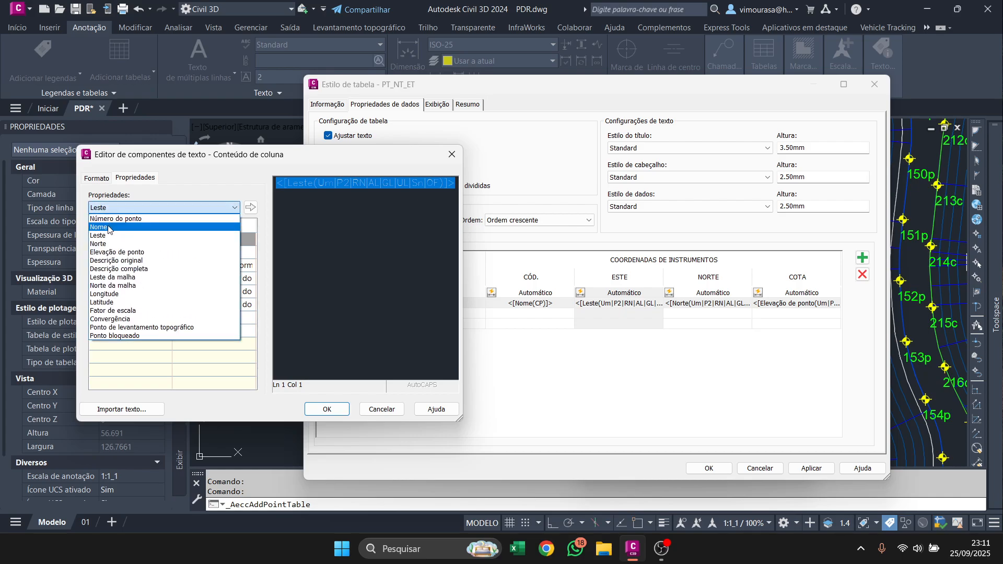
{"action": "left_click", "coordinate": [109, 228]}
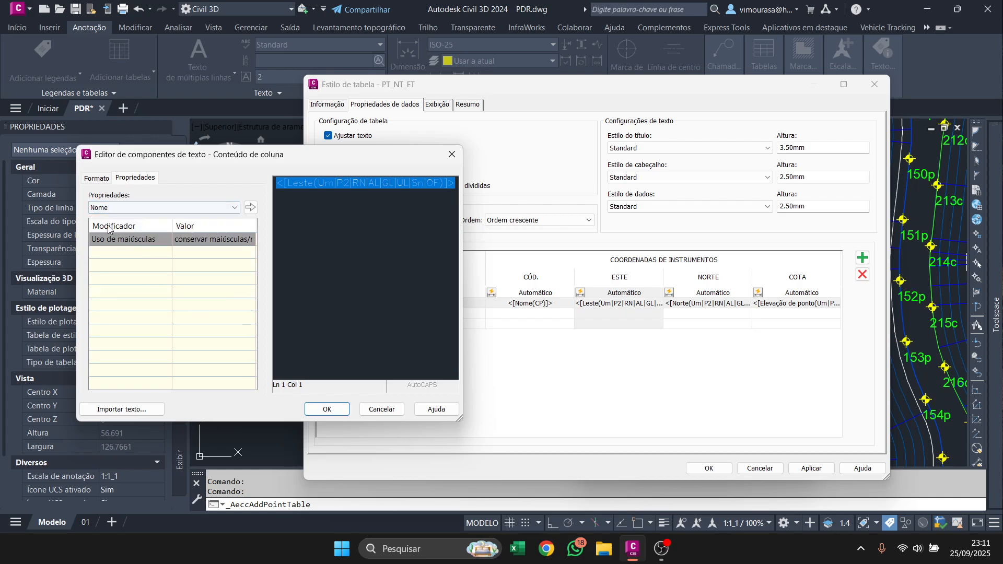
{"action": "left_click", "coordinate": [251, 207]}
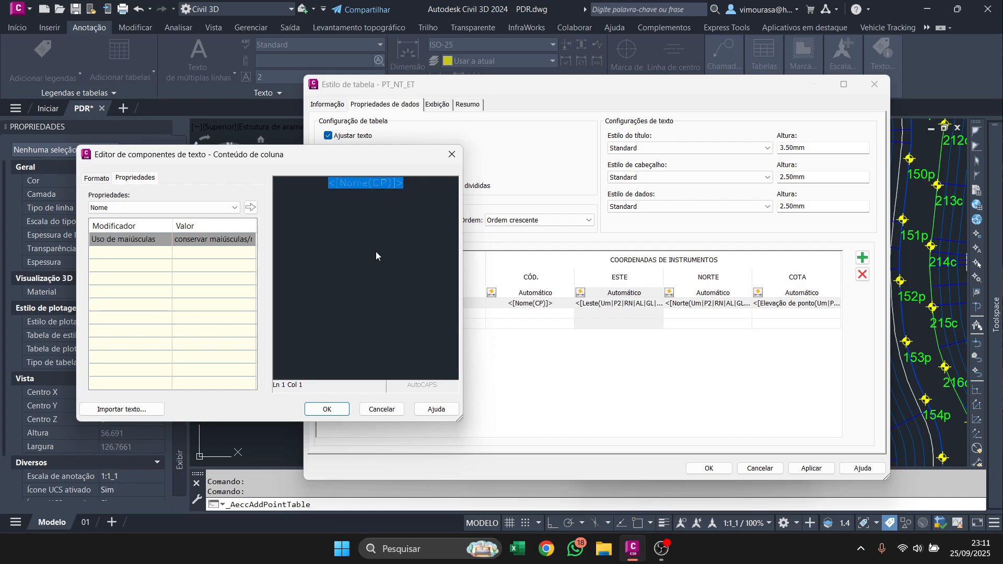
{"action": "left_click", "coordinate": [382, 409]}
Check the Nome property and its modifiers in the CÓD. column's value, then close the text component editor.
{"action": "left_click", "coordinate": [535, 309]}
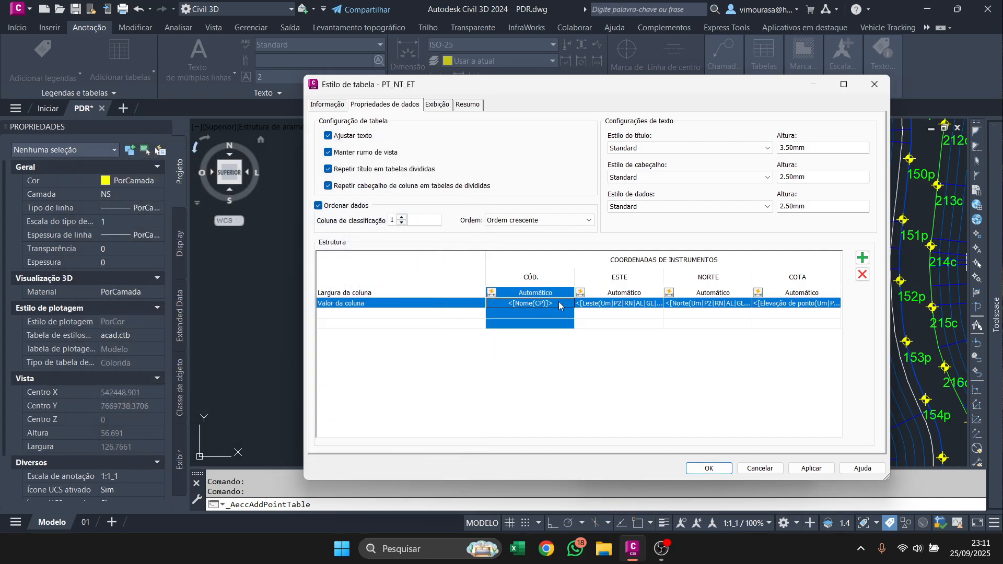
{"action": "double_click", "coordinate": [547, 303]}
{"action": "left_click", "coordinate": [369, 182]}
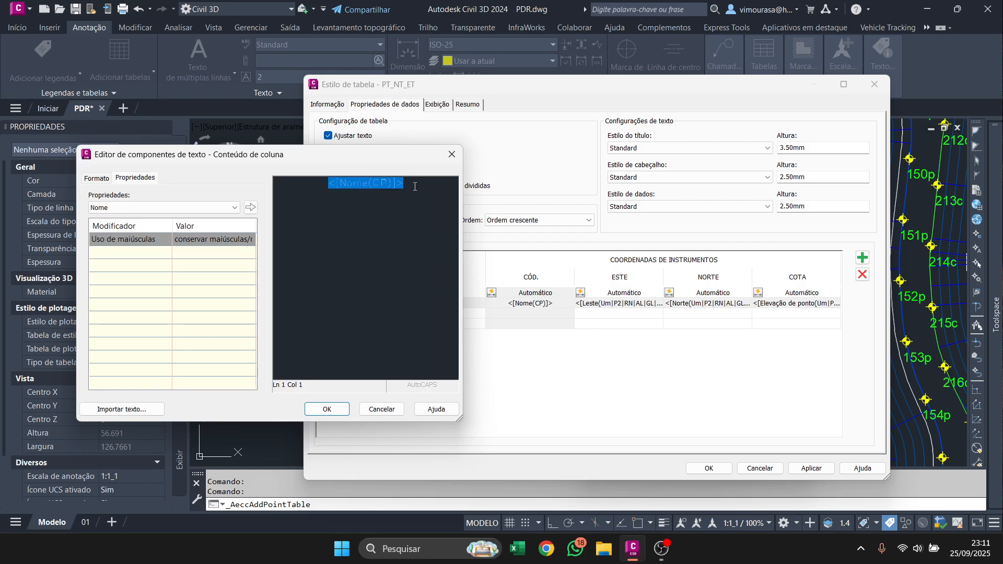
{"action": "left_click", "coordinate": [415, 188]}
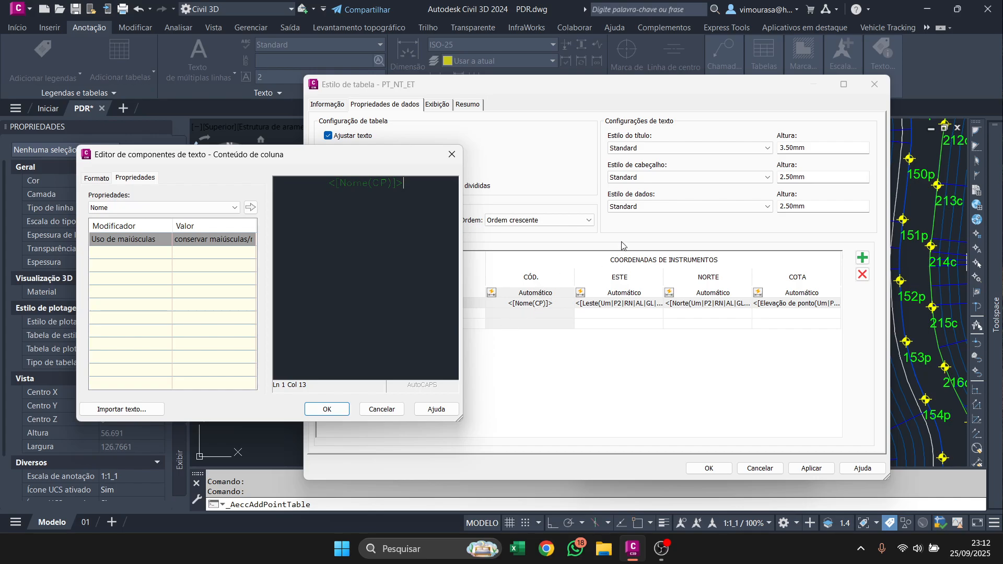
{"action": "left_click", "coordinate": [335, 409]}
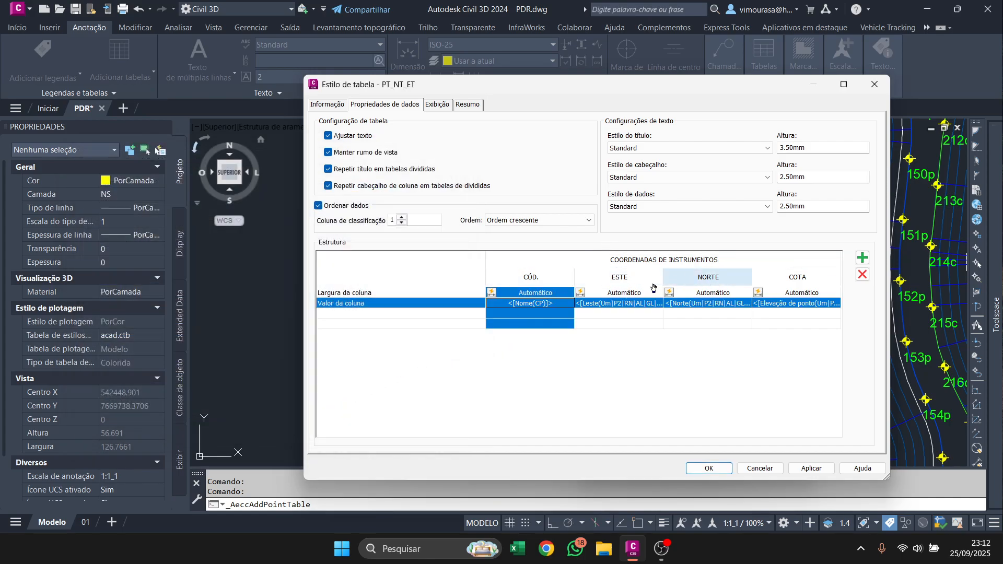
Add a new column to the table style and title it JBJB.
{"action": "left_click", "coordinate": [603, 279]}
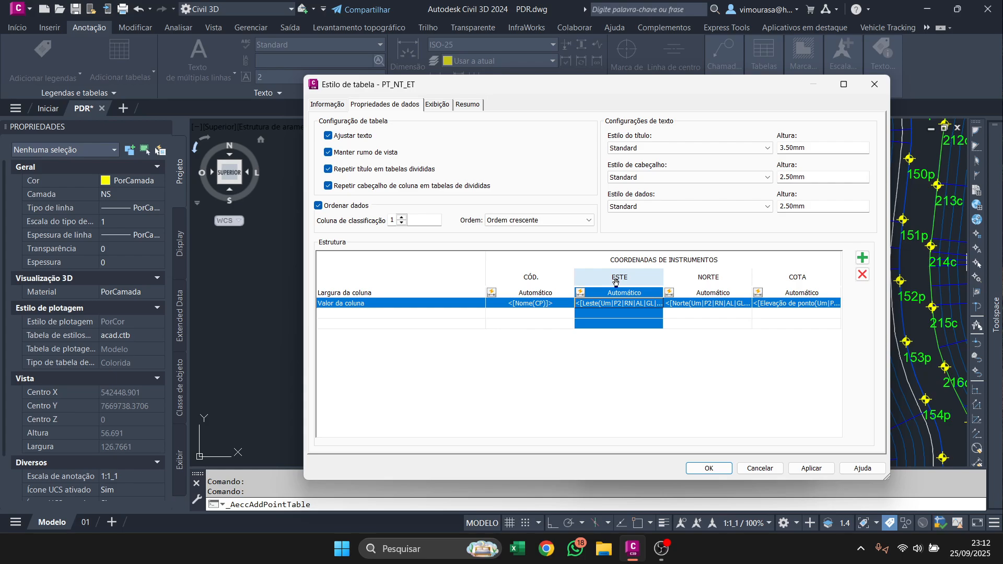
{"action": "left_click", "coordinate": [861, 259]}
{"action": "left_click_drag", "start_coordinate": [734, 435], "coordinate": [814, 417]}
{"action": "double_click", "coordinate": [818, 303]}
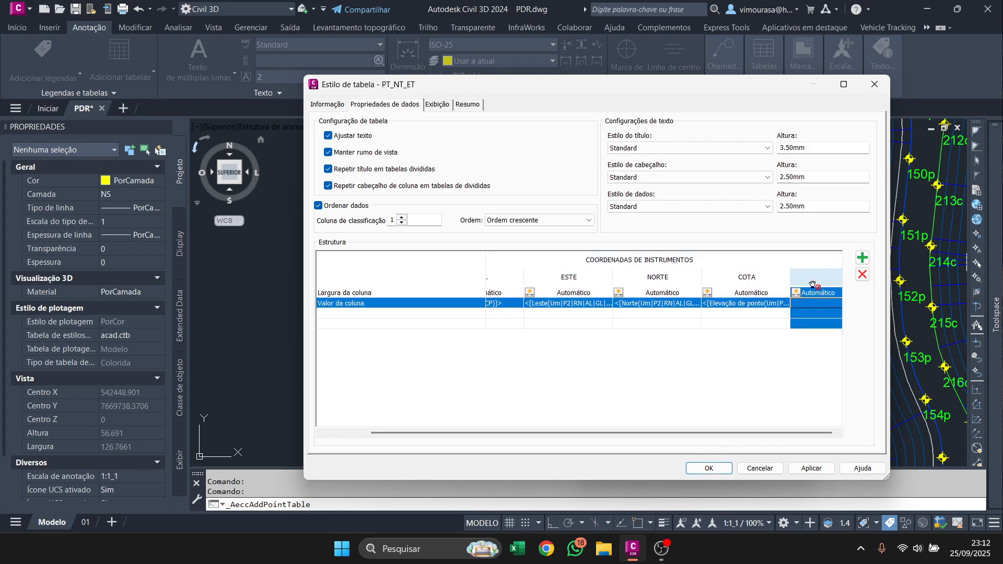
{"action": "type", "text": "JBJB"}
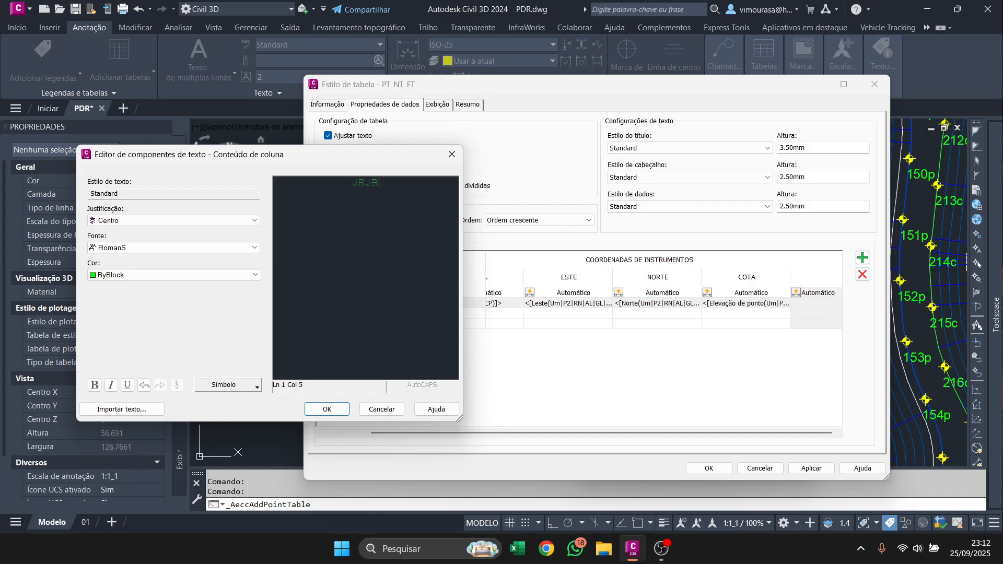
{"action": "left_click", "coordinate": [340, 407]}
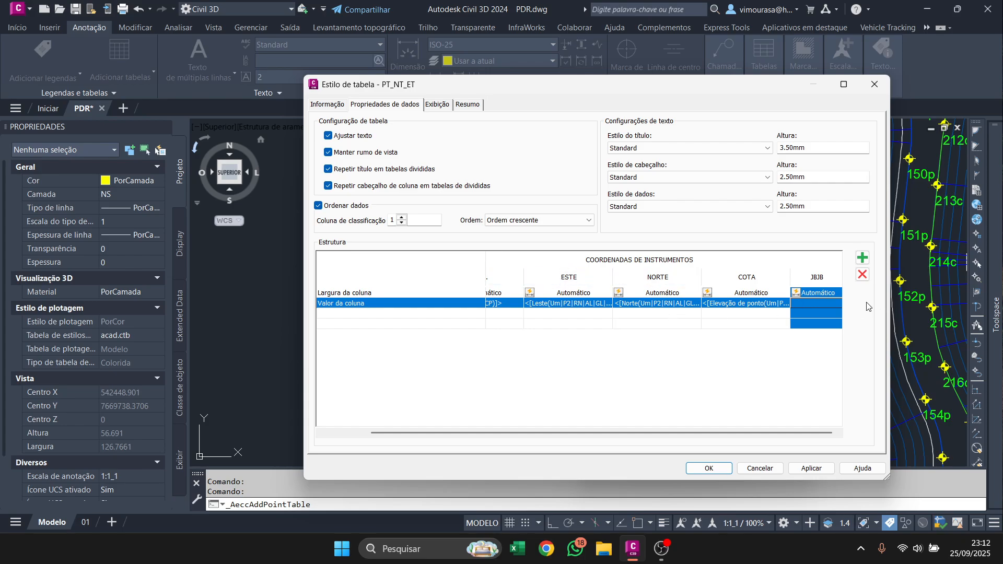
Try to insert the Leste da malha property as the JBJB column's value, then delete that column.
{"action": "double_click", "coordinate": [823, 303]}
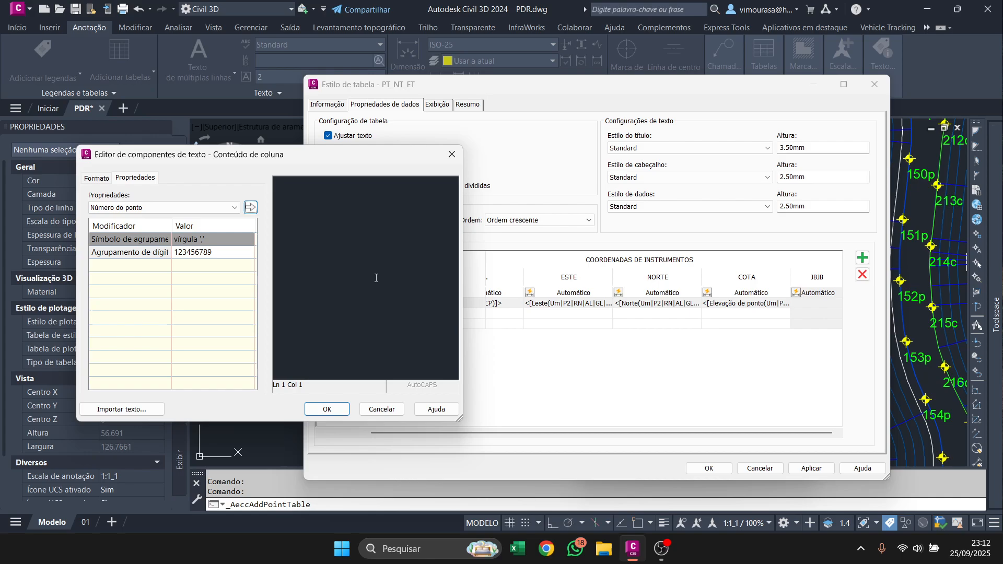
{"action": "left_click", "coordinate": [366, 217]}
{"action": "left_click", "coordinate": [142, 209]}
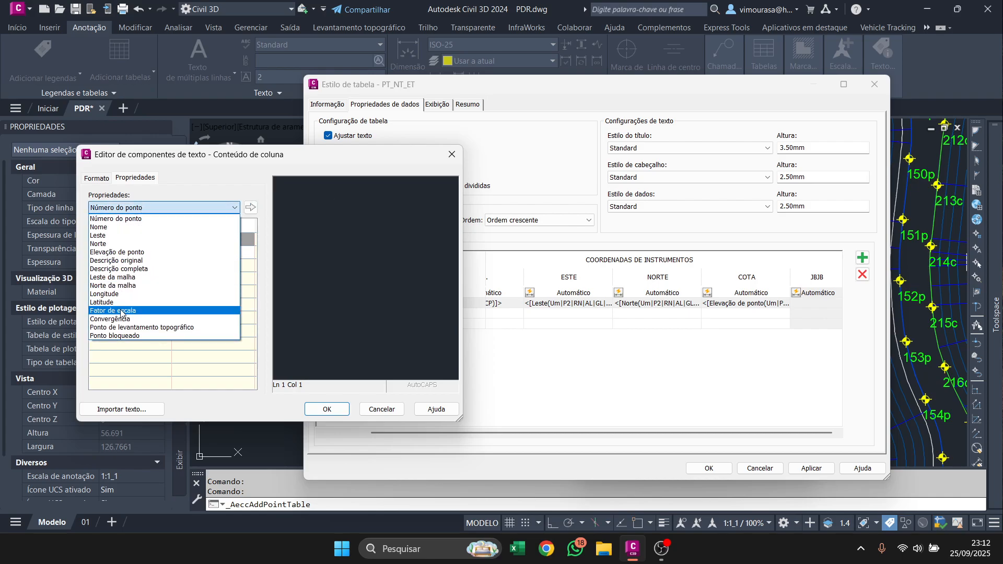
{"action": "left_click", "coordinate": [123, 277]}
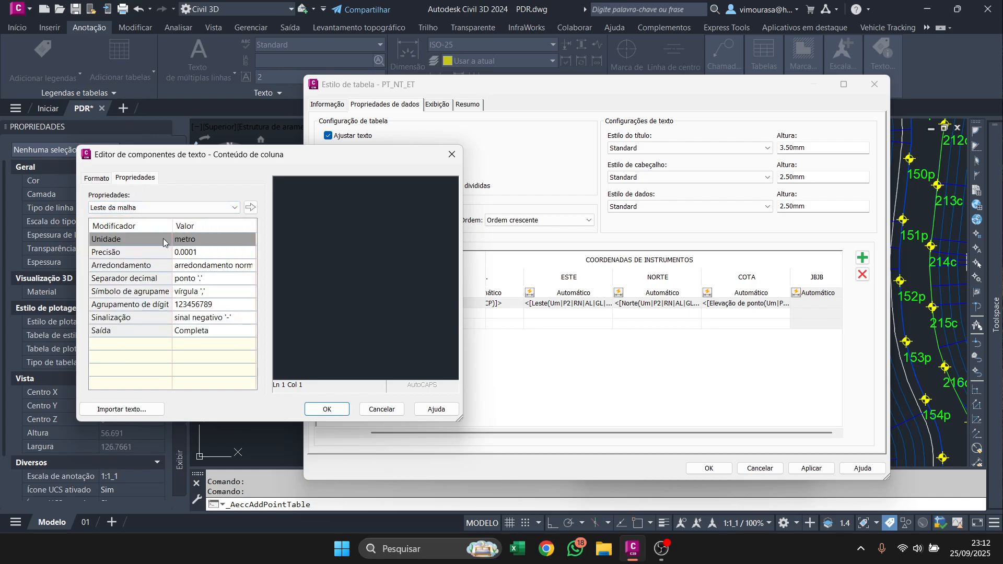
{"action": "left_click", "coordinate": [190, 251]}
{"action": "left_click", "coordinate": [251, 207]}
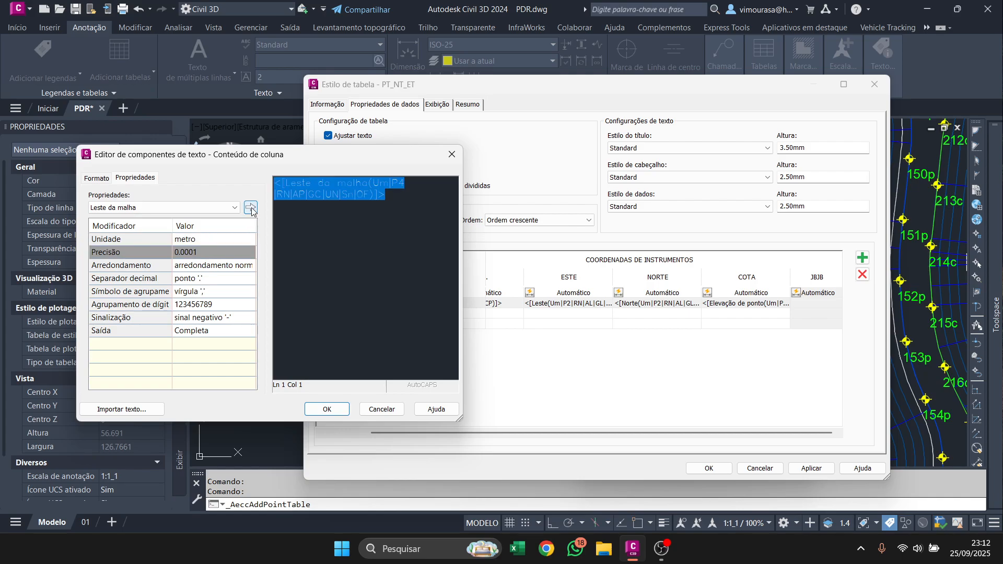
{"action": "left_click", "coordinate": [382, 409]}
{"action": "left_click", "coordinate": [863, 274]}
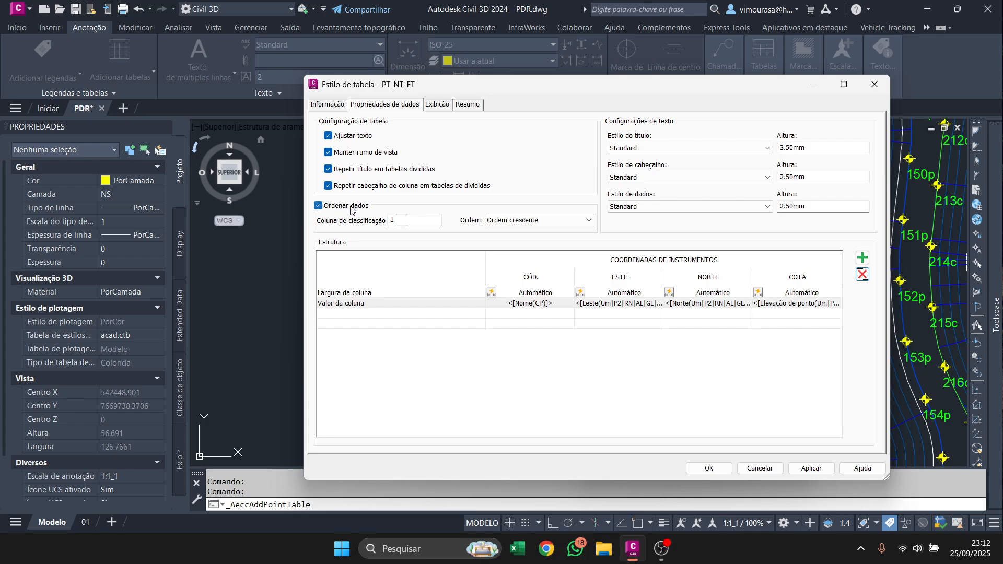
Keep data sorting (Ordenar dados) enabled and accept the PT_NT_ET table style.
{"action": "left_click", "coordinate": [335, 209]}
{"action": "left_click", "coordinate": [332, 209]}
{"action": "left_click", "coordinate": [709, 468]}
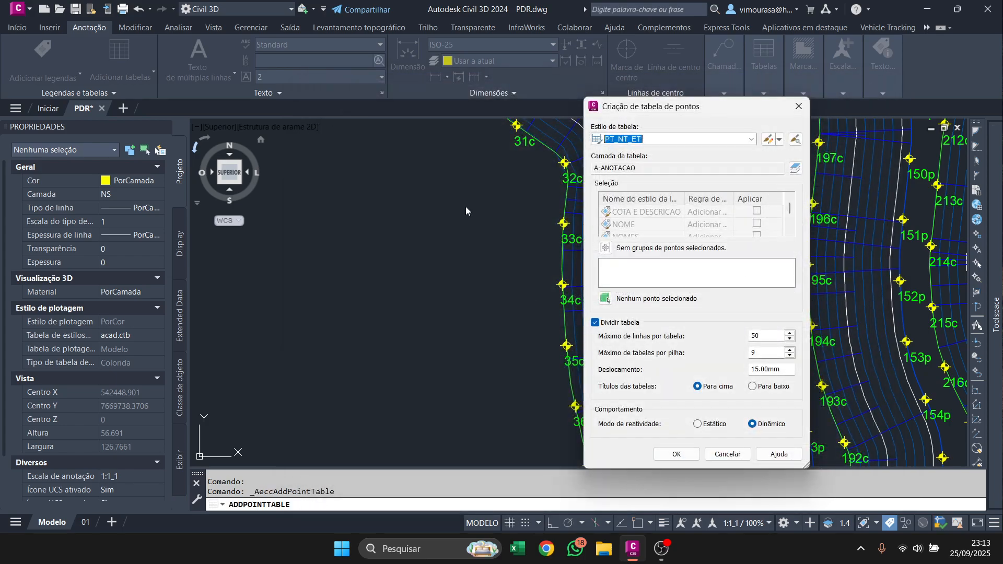
Choose PERÍMETRO as the point group for the point table.
{"action": "left_click", "coordinate": [606, 248]}
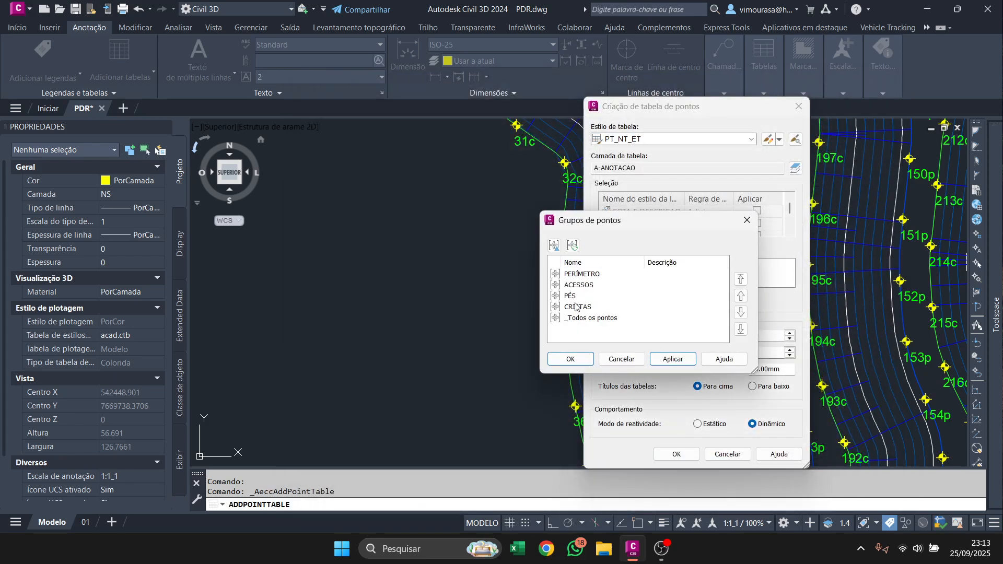
{"action": "left_click", "coordinate": [579, 280]}
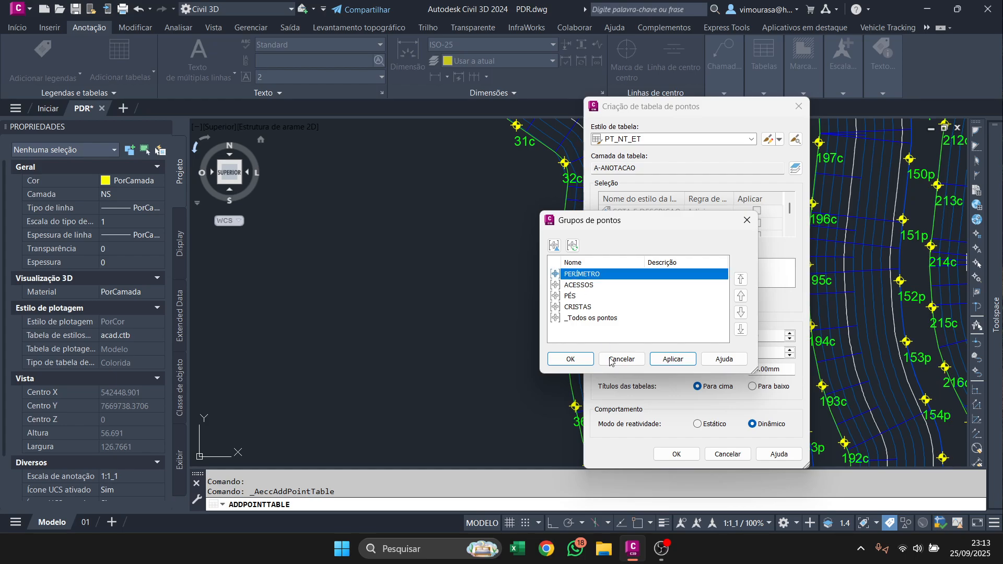
{"action": "left_click", "coordinate": [679, 363]}
{"action": "double_click", "coordinate": [588, 274]}
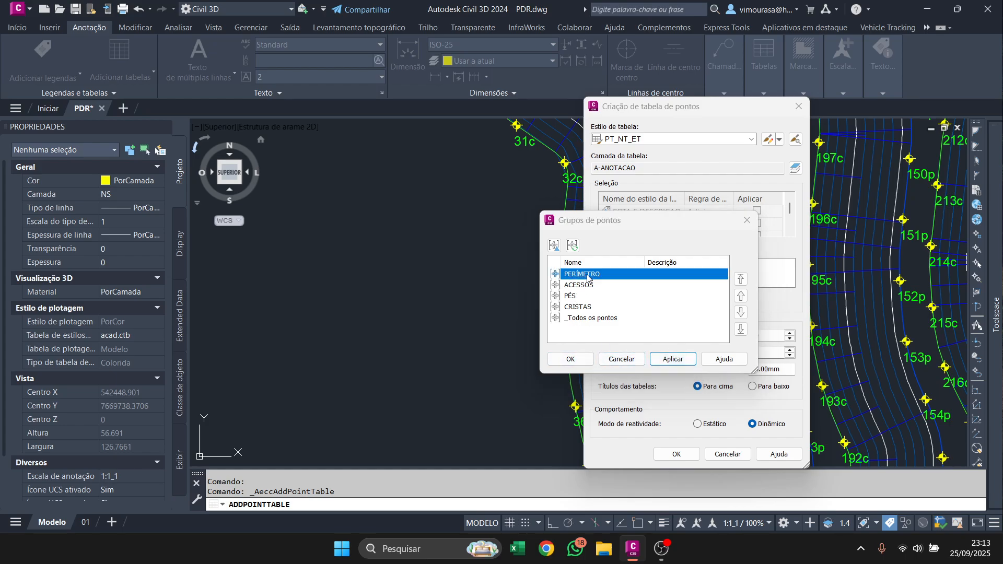
{"action": "left_click", "coordinate": [732, 497]}
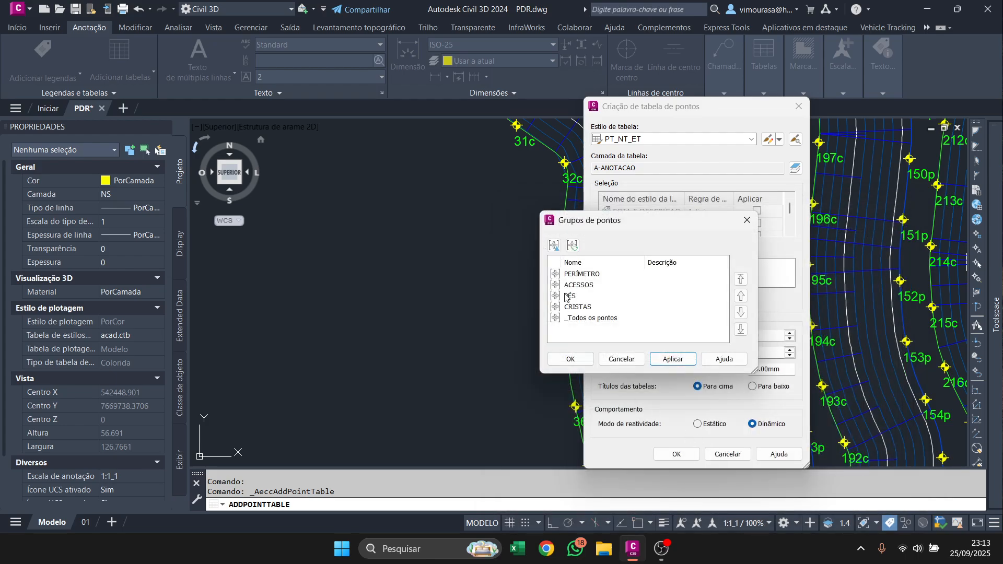
{"action": "left_click", "coordinate": [575, 359]}
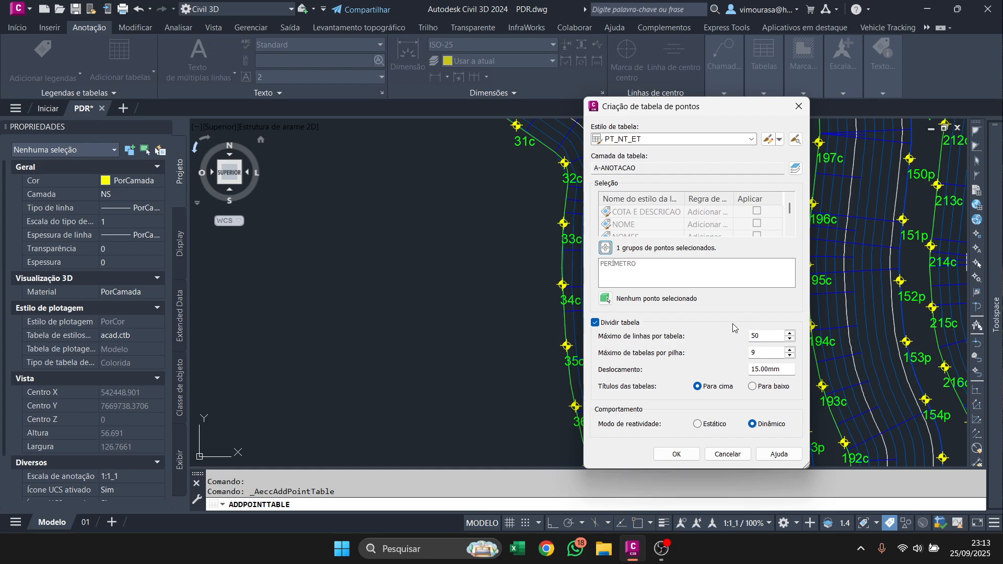
Turn off table splitting (Dividir tabela) and accept the point table's creation settings.
{"action": "left_click", "coordinate": [622, 324]}
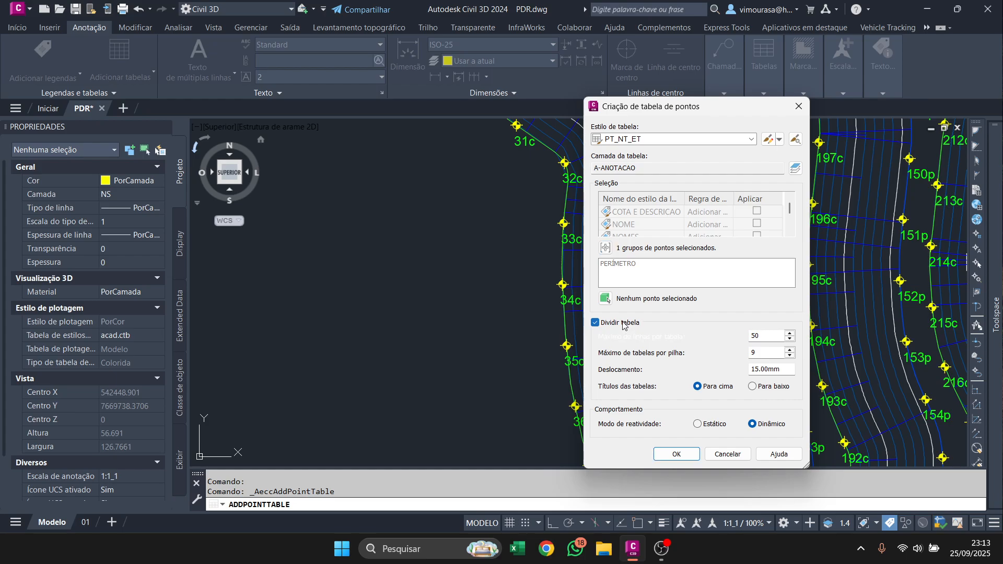
{"action": "left_click", "coordinate": [627, 328]}
{"action": "left_click", "coordinate": [607, 326]}
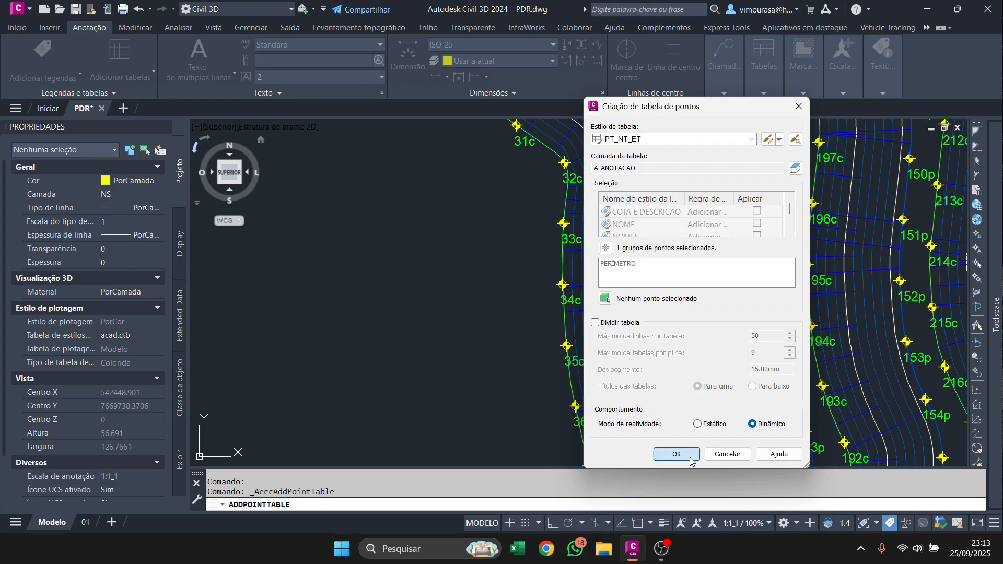
{"action": "left_click", "coordinate": [676, 454]}
Place the PERÍMETRO point table in the empty area west of the pile.
{"action": "scroll", "coordinate": [559, 284], "scroll_direction": "down", "scroll_amount": 5}
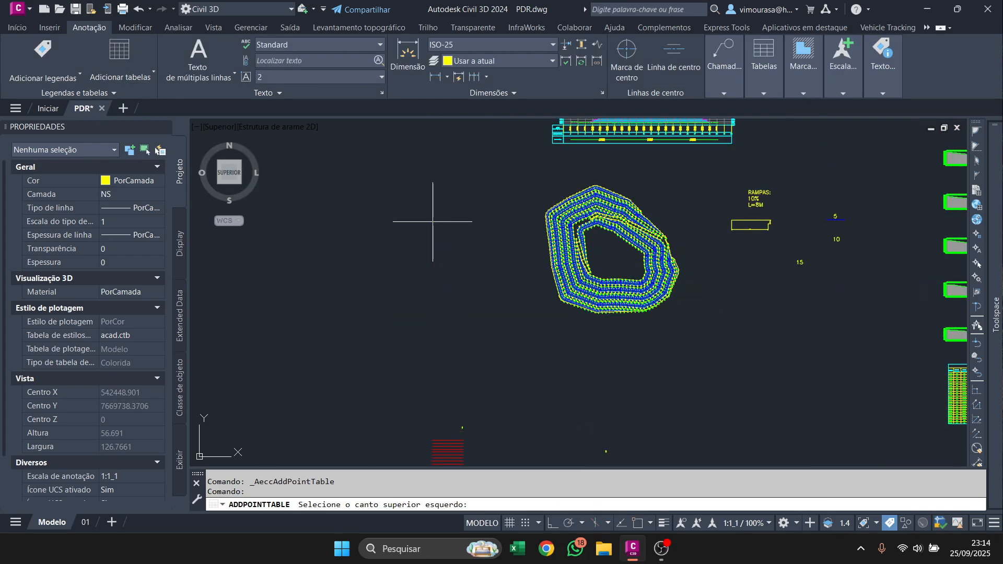
{"action": "left_click", "coordinate": [364, 161]}
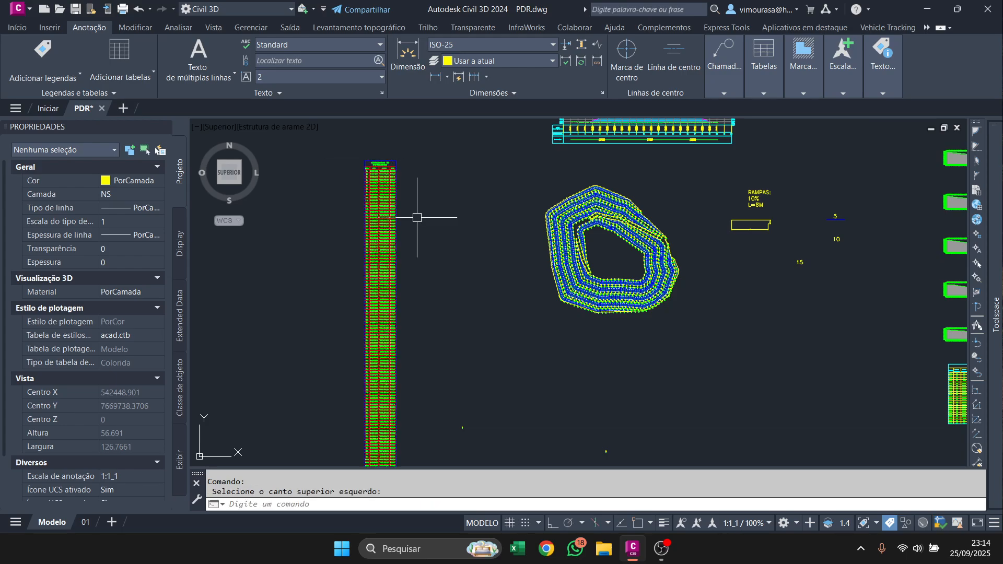
{"action": "scroll", "coordinate": [390, 181], "scroll_direction": "down", "scroll_amount": 4}
{"action": "scroll", "coordinate": [391, 184], "scroll_direction": "up", "scroll_amount": 6}
{"action": "scroll", "coordinate": [370, 148], "scroll_direction": "up", "scroll_amount": 6}
{"action": "scroll", "coordinate": [467, 224], "scroll_direction": "down", "scroll_amount": 8}
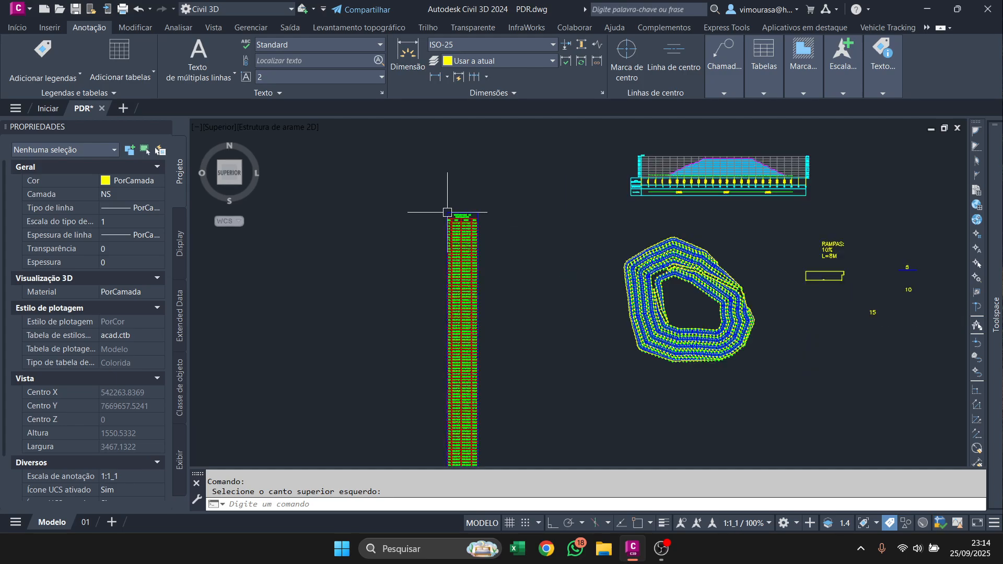
Enable table splitting (Dividir tabela) in the PERÍMETRO table's properties, with at most 50 rows per table and 3 tables per stack.
{"action": "scroll", "coordinate": [467, 222], "scroll_direction": "up", "scroll_amount": 5}
{"action": "left_click", "coordinate": [445, 210]}
{"action": "right_click", "coordinate": [445, 210]}
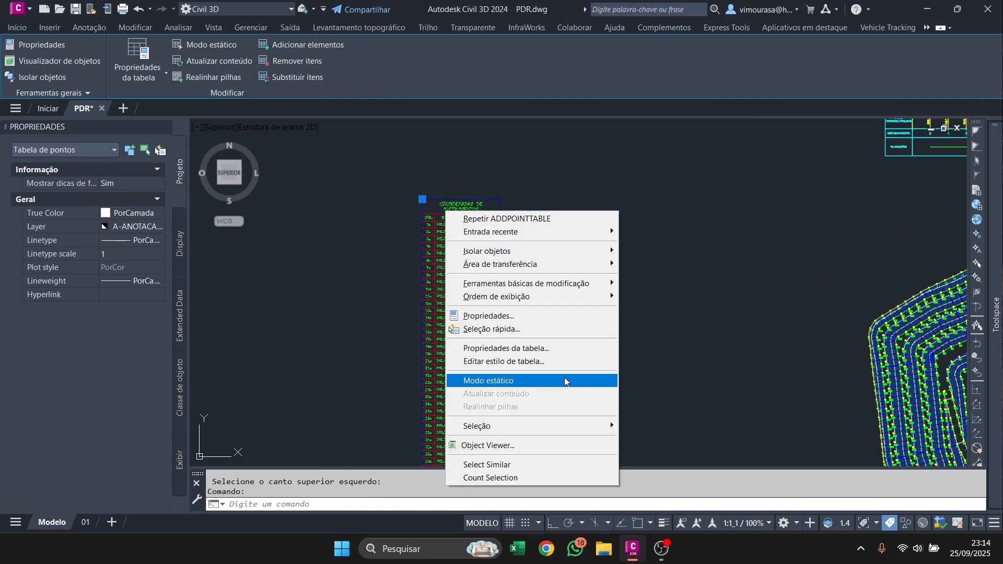
{"action": "left_click", "coordinate": [555, 349]}
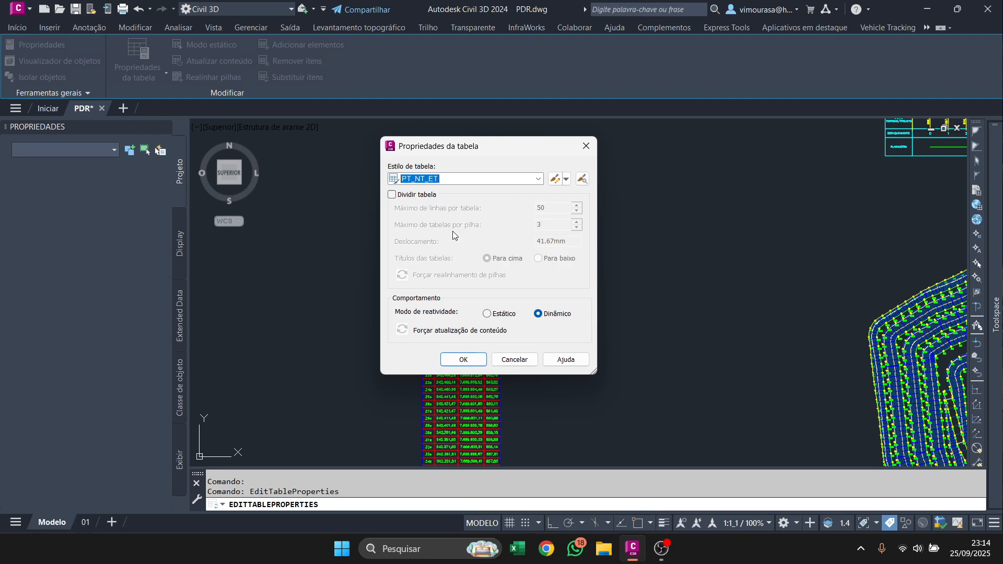
{"action": "left_click", "coordinate": [392, 194]}
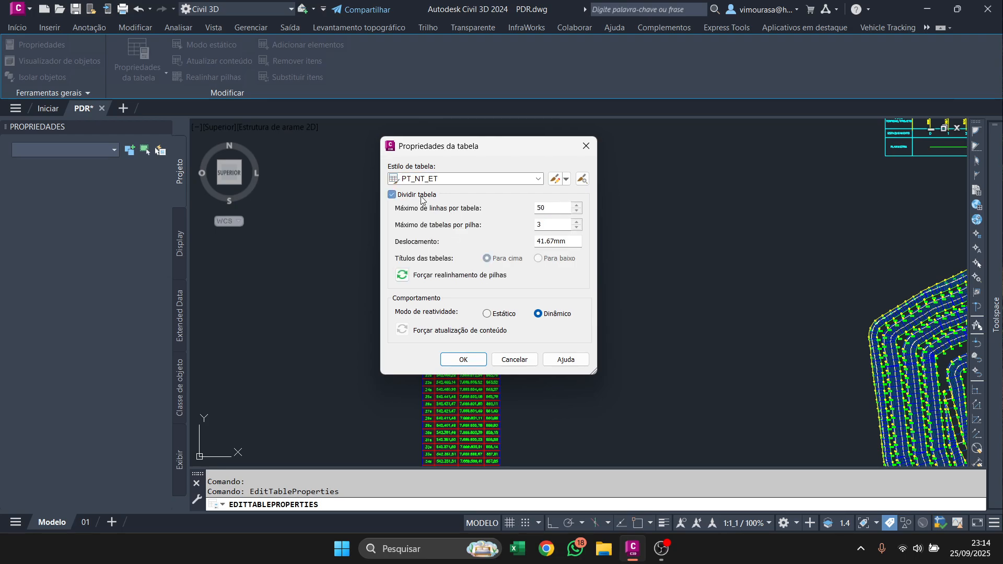
{"action": "left_click", "coordinate": [457, 359]}
{"action": "scroll", "coordinate": [515, 280], "scroll_direction": "down", "scroll_amount": 3}
{"action": "scroll", "coordinate": [515, 287], "scroll_direction": "up", "scroll_amount": 3}
{"action": "scroll", "coordinate": [536, 222], "scroll_direction": "down", "scroll_amount": 1}
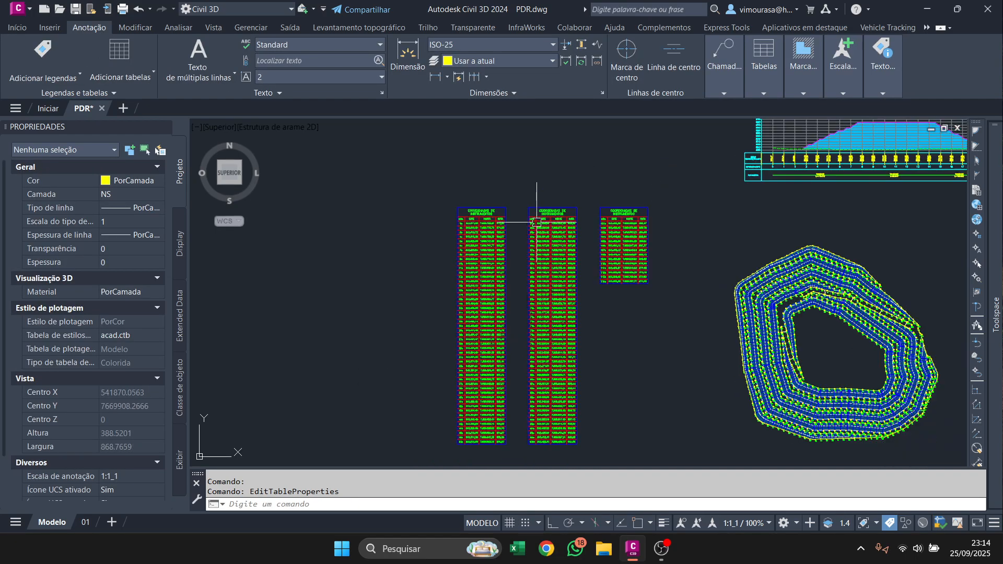
Open the PT_NT_ET table style for editing from the first PERÍMETRO table, showing its data properties.
{"action": "scroll", "coordinate": [601, 238], "scroll_direction": "up", "scroll_amount": 4}
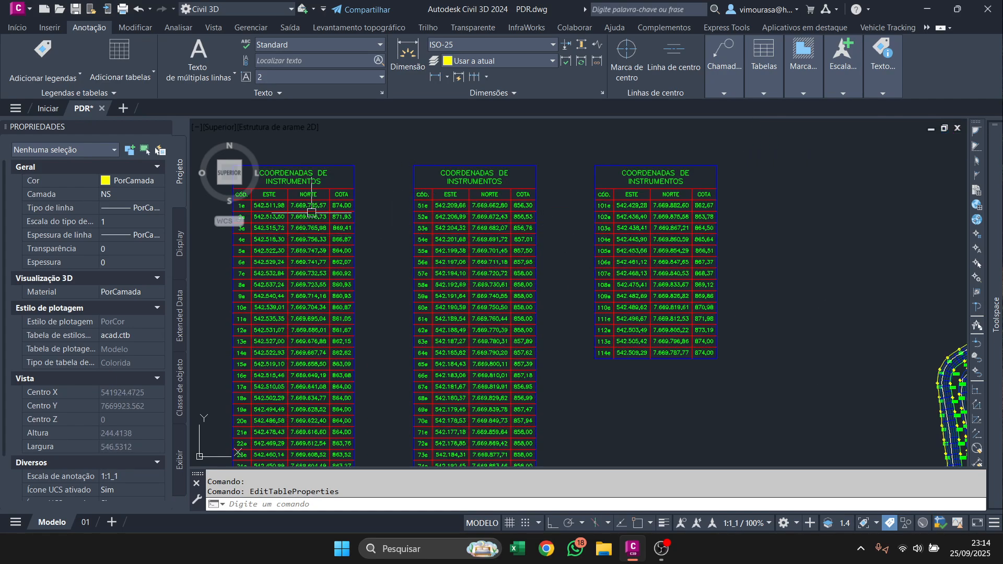
{"action": "scroll", "coordinate": [209, 182], "scroll_direction": "up", "scroll_amount": 4}
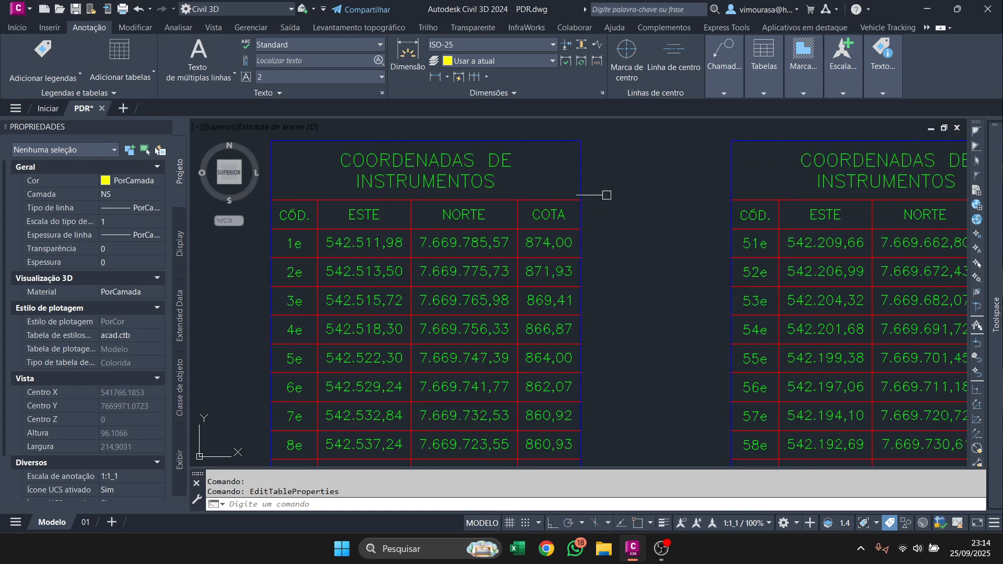
{"action": "middle_click_drag", "start_coordinate": [612, 241], "coordinate": [708, 318]}
{"action": "scroll", "coordinate": [575, 250], "scroll_direction": "down", "scroll_amount": 4}
{"action": "scroll", "coordinate": [565, 251], "scroll_direction": "up", "scroll_amount": 6}
{"action": "left_click", "coordinate": [564, 250]}
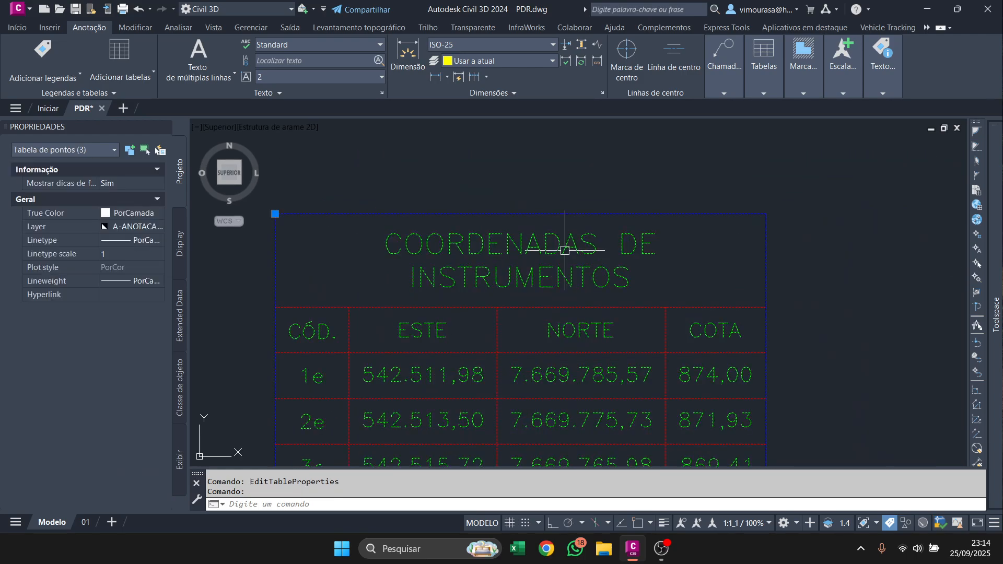
{"action": "right_click", "coordinate": [564, 250]}
{"action": "left_click", "coordinate": [633, 401]}
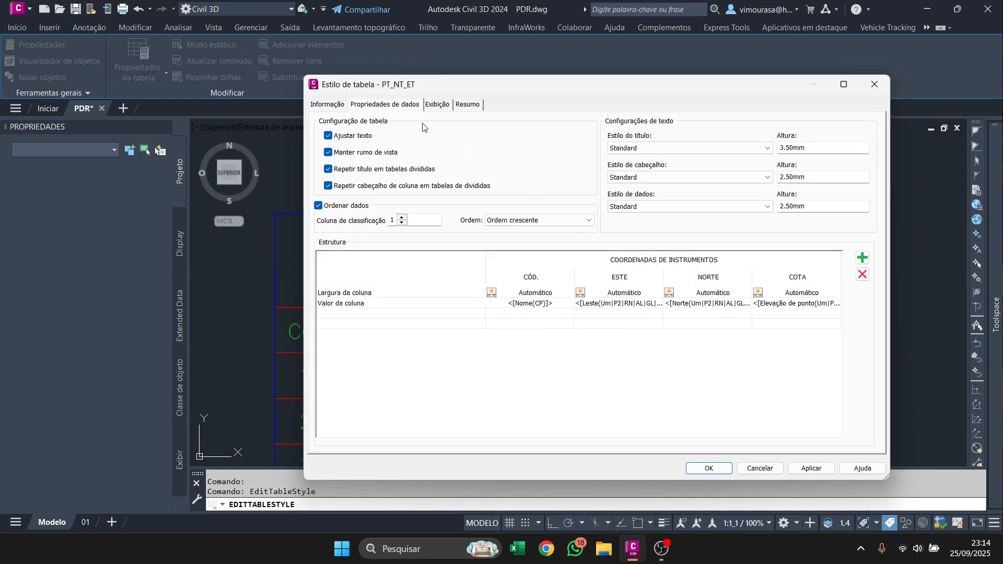
{"action": "left_click_drag", "start_coordinate": [391, 84], "coordinate": [547, 91]}
{"action": "left_click", "coordinate": [546, 130]}
{"action": "left_click", "coordinate": [605, 127]}
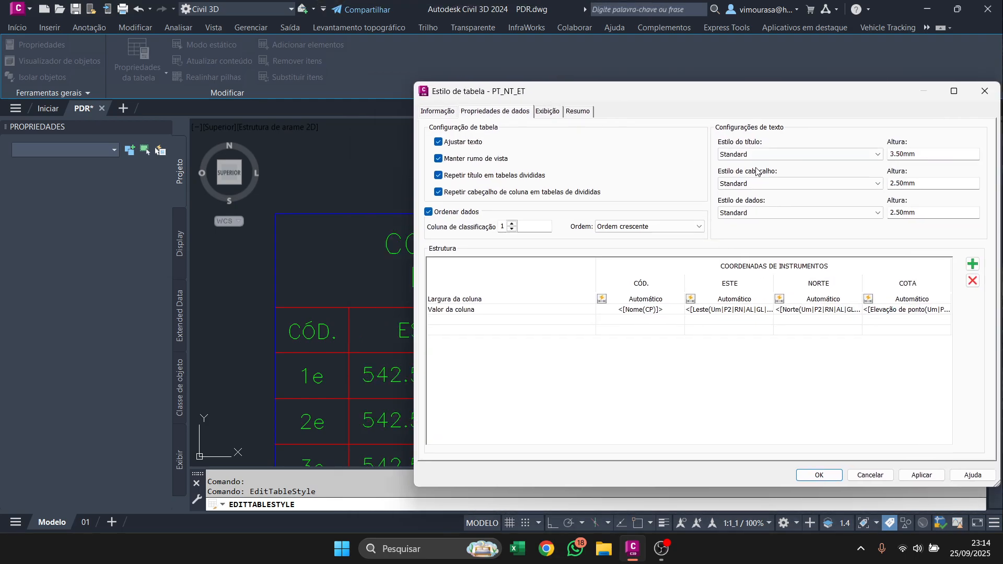
Replace the table title COORDENADAS DE INSTRUMENTOS with NOTAS DE SERVIÇO and accept the table style.
{"action": "double_click", "coordinate": [746, 267]}
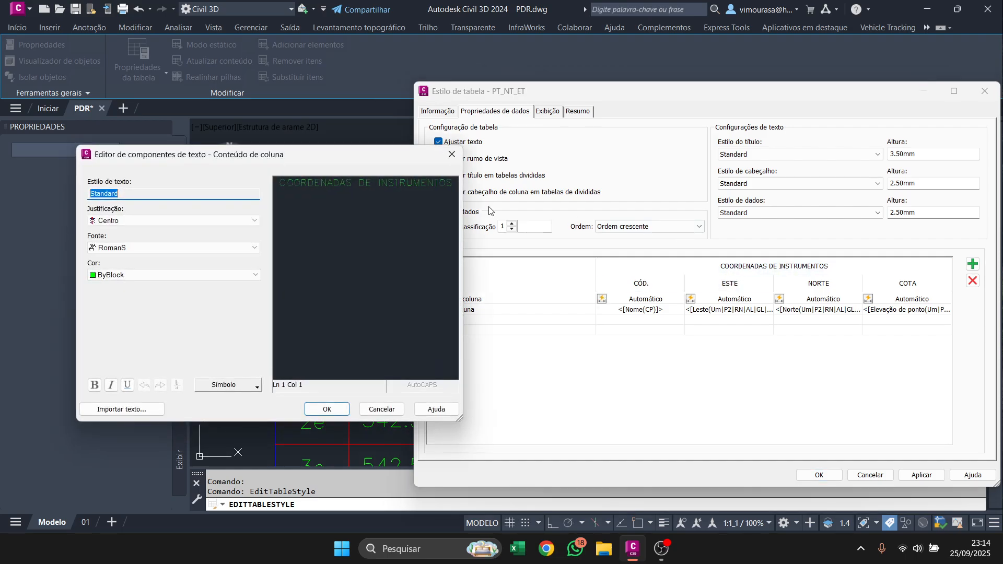
{"action": "double_click", "coordinate": [323, 183]}
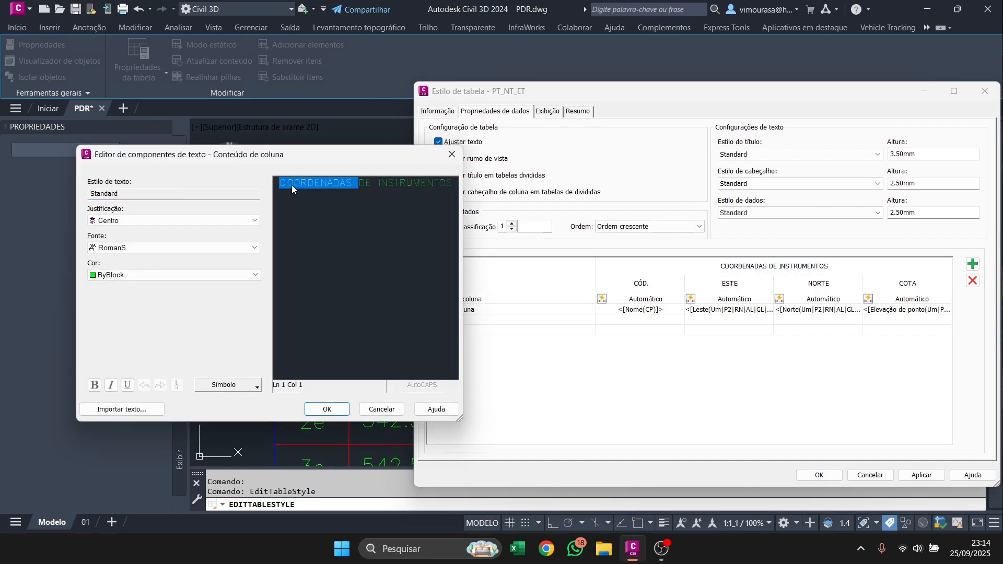
{"action": "left_click", "coordinate": [326, 184]}
{"action": "left_click_drag", "start_coordinate": [282, 181], "coordinate": [487, 184]}
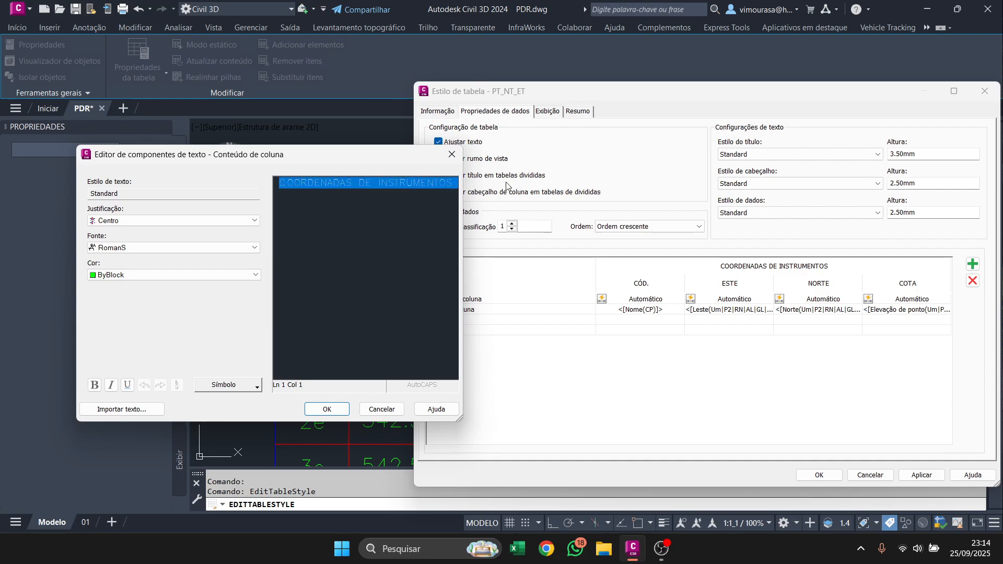
{"action": "type", "text": "NOTAS DE SERVIÇO"}
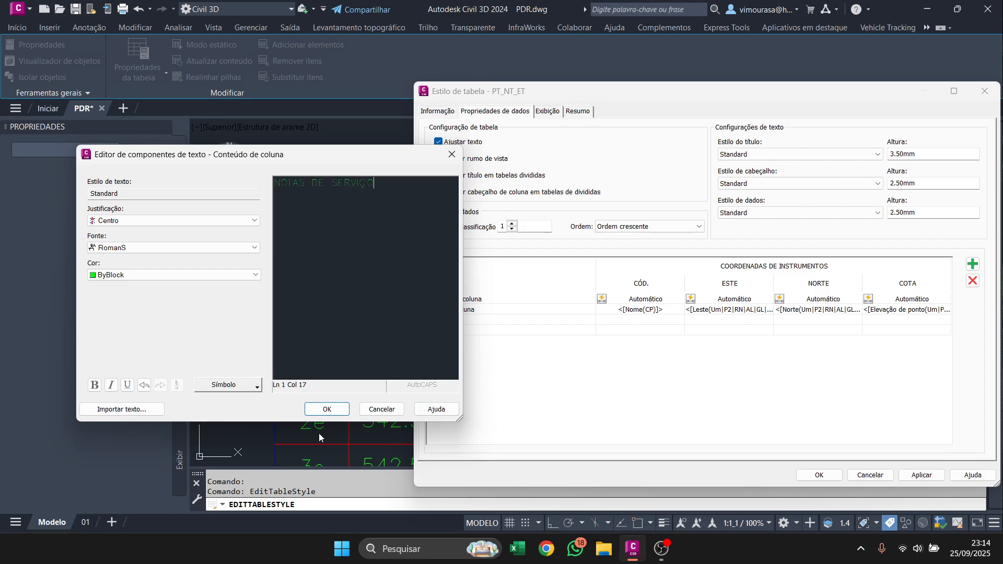
{"action": "left_click", "coordinate": [327, 408]}
{"action": "left_click", "coordinate": [819, 475]}
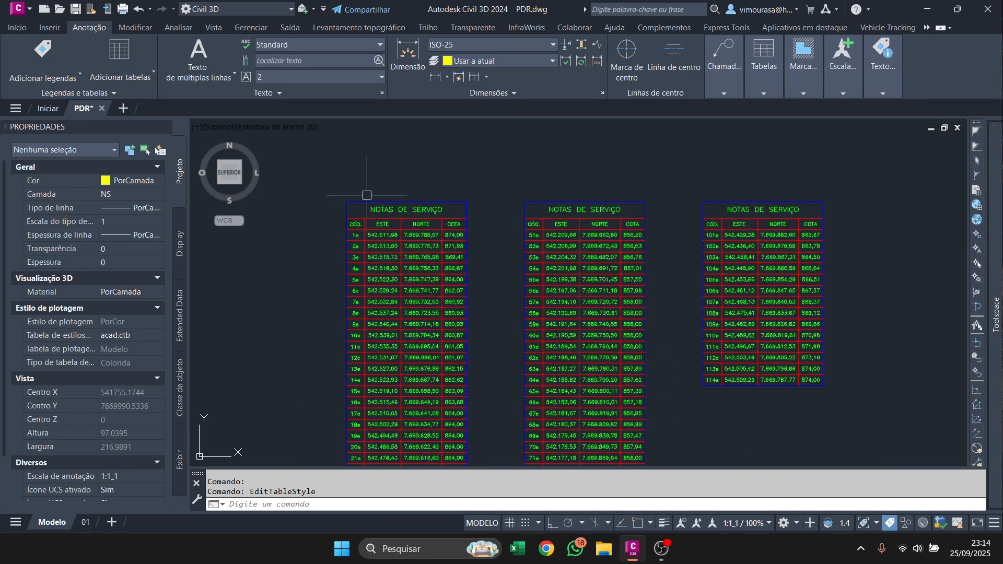
Start a new point table in the PT_NT_ET style and choose ACESSOS as its point group.
{"action": "scroll", "coordinate": [564, 207], "scroll_direction": "down", "scroll_amount": 4}
{"action": "middle_click_drag", "start_coordinate": [676, 287], "coordinate": [452, 231]}
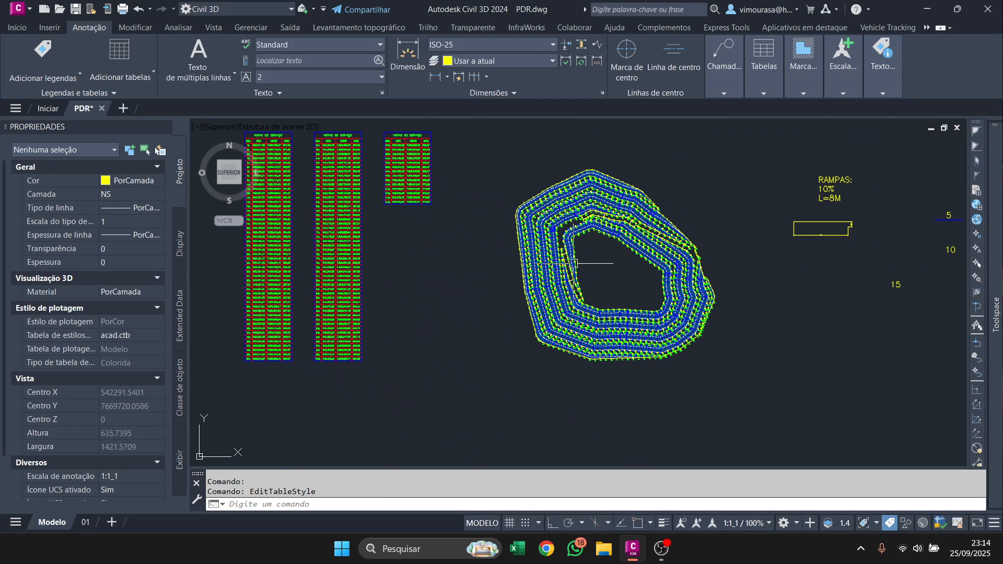
{"action": "left_click", "coordinate": [120, 71]}
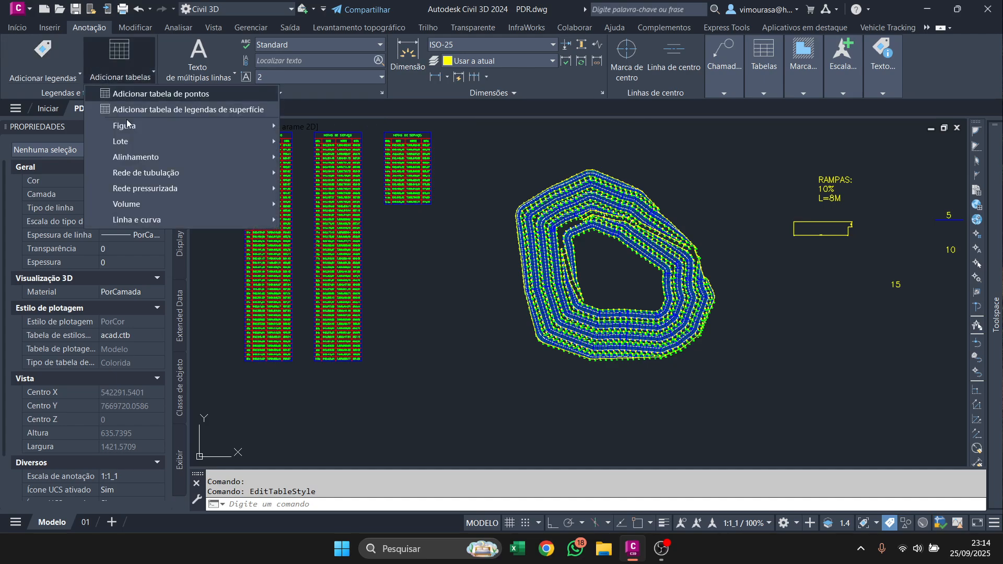
{"action": "left_click", "coordinate": [157, 94]}
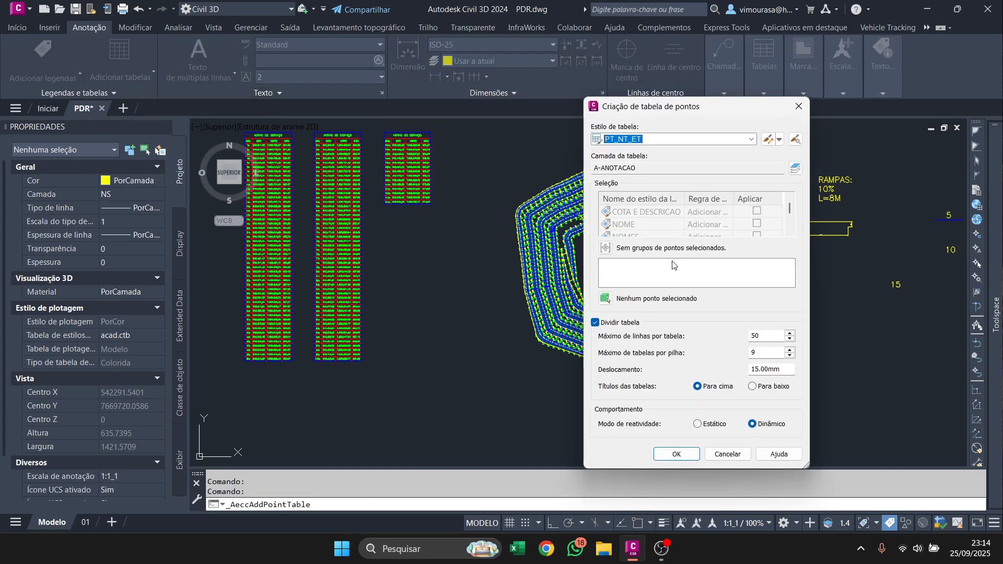
{"action": "left_click", "coordinate": [605, 248]}
{"action": "left_click", "coordinate": [579, 284]}
{"action": "left_click", "coordinate": [574, 357]}
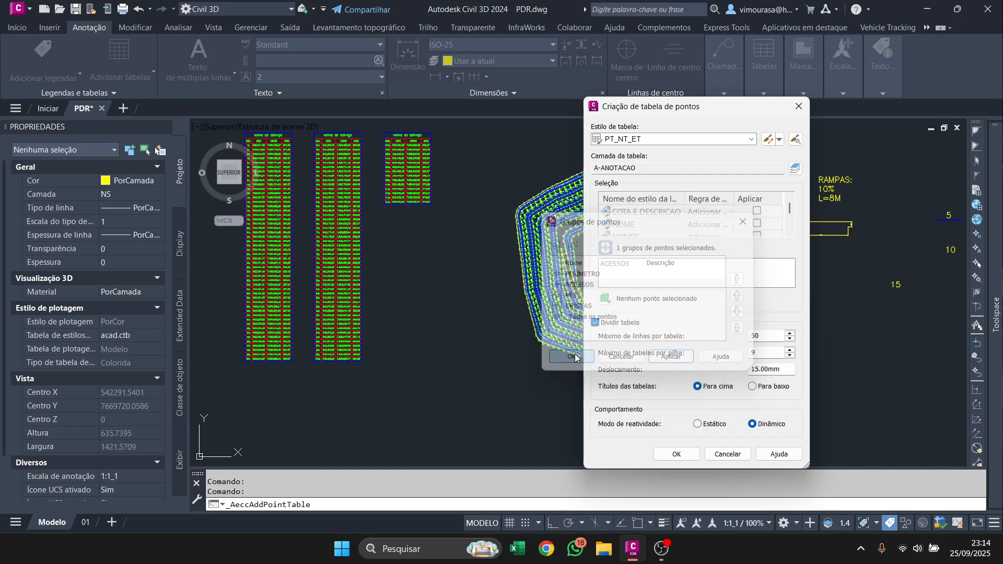
Accept the ACESSOS table's creation settings and place it below the PERÍMETRO tables.
{"action": "left_click", "coordinate": [673, 450]}
{"action": "scroll", "coordinate": [459, 168], "scroll_direction": "down", "scroll_amount": 2}
{"action": "middle_click_drag", "start_coordinate": [346, 327], "coordinate": [387, 260]}
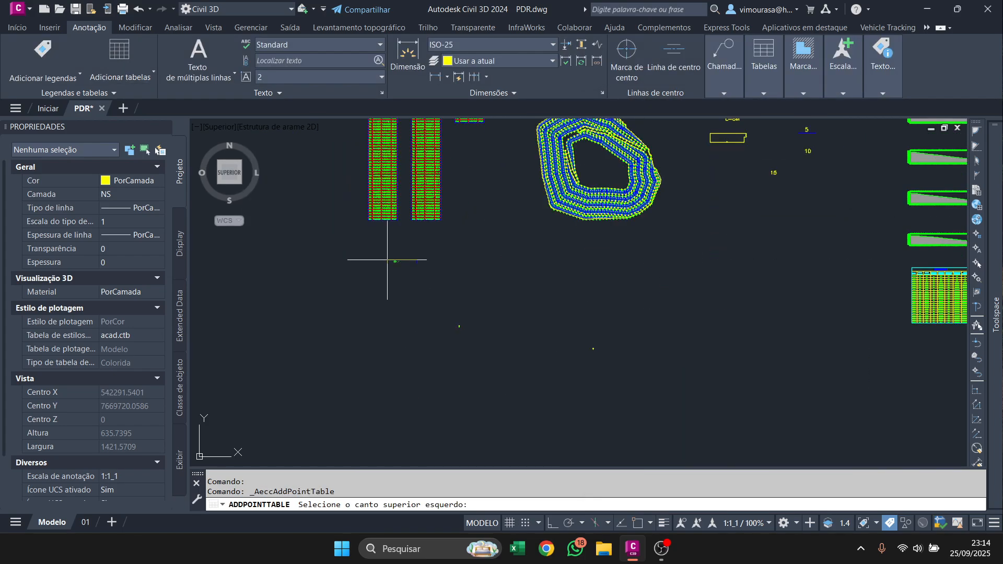
{"action": "left_click", "coordinate": [367, 241]}
{"action": "scroll", "coordinate": [390, 255], "scroll_direction": "up", "scroll_amount": 6}
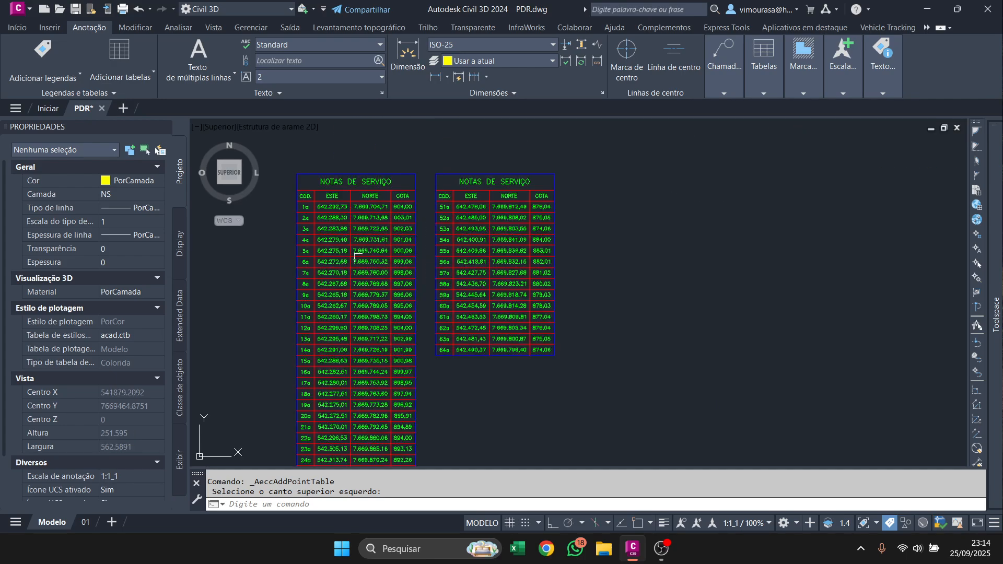
{"action": "scroll", "coordinate": [303, 219], "scroll_direction": "down", "scroll_amount": 2}
{"action": "scroll", "coordinate": [298, 241], "scroll_direction": "down", "scroll_amount": 4}
{"action": "scroll", "coordinate": [339, 235], "scroll_direction": "up", "scroll_amount": 5}
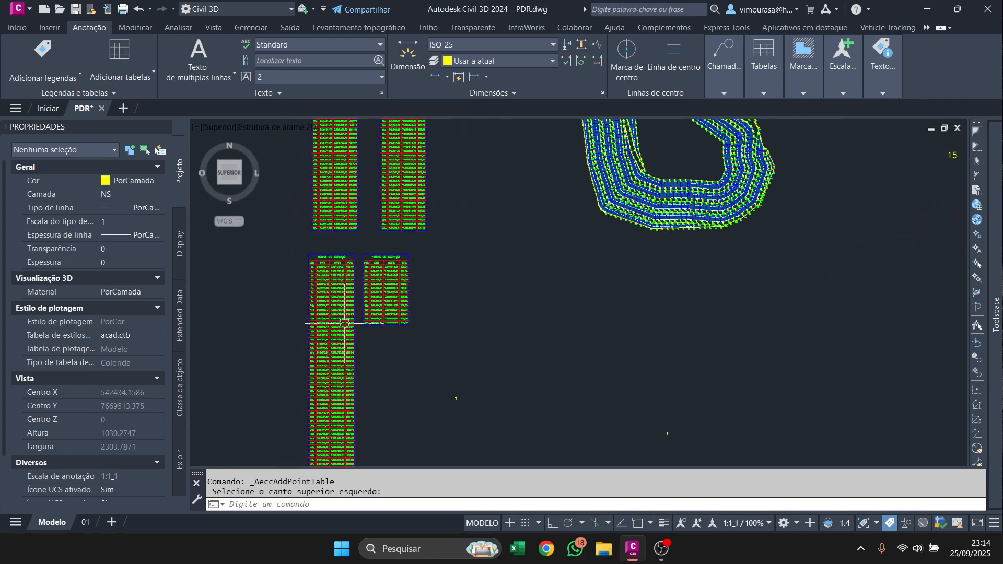
Add a point table for the PÉS point group and place it to the right of the ACESSOS tables.
{"action": "scroll", "coordinate": [369, 232], "scroll_direction": "down", "scroll_amount": 1}
{"action": "scroll", "coordinate": [377, 224], "scroll_direction": "down", "scroll_amount": 2}
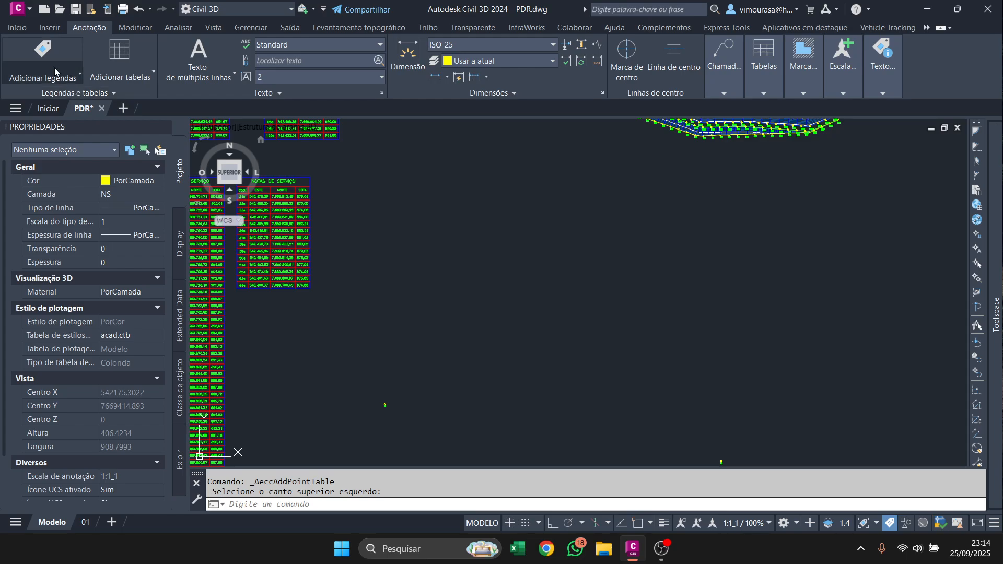
{"action": "left_click", "coordinate": [134, 81]}
{"action": "left_click", "coordinate": [158, 95]}
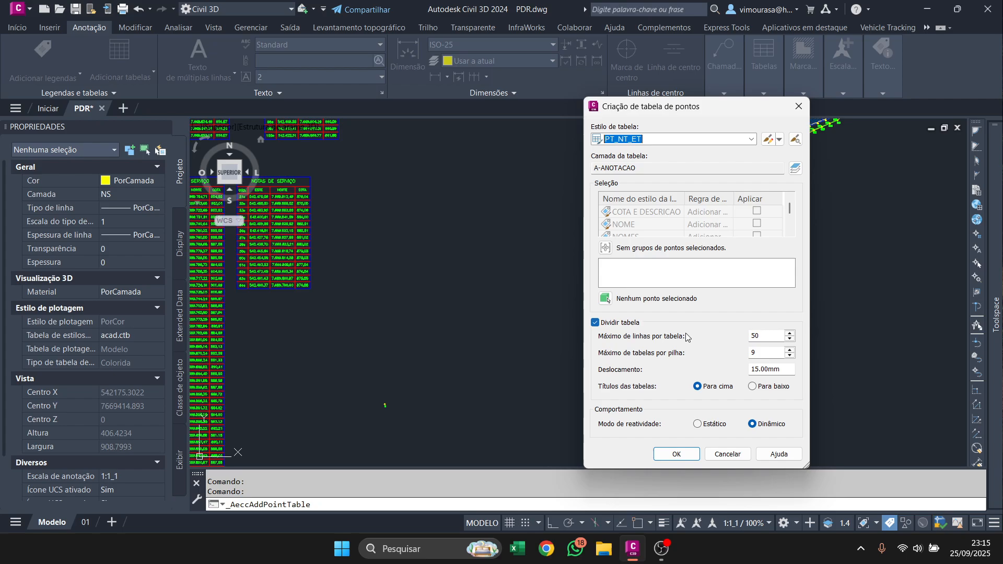
{"action": "left_click", "coordinate": [606, 248]}
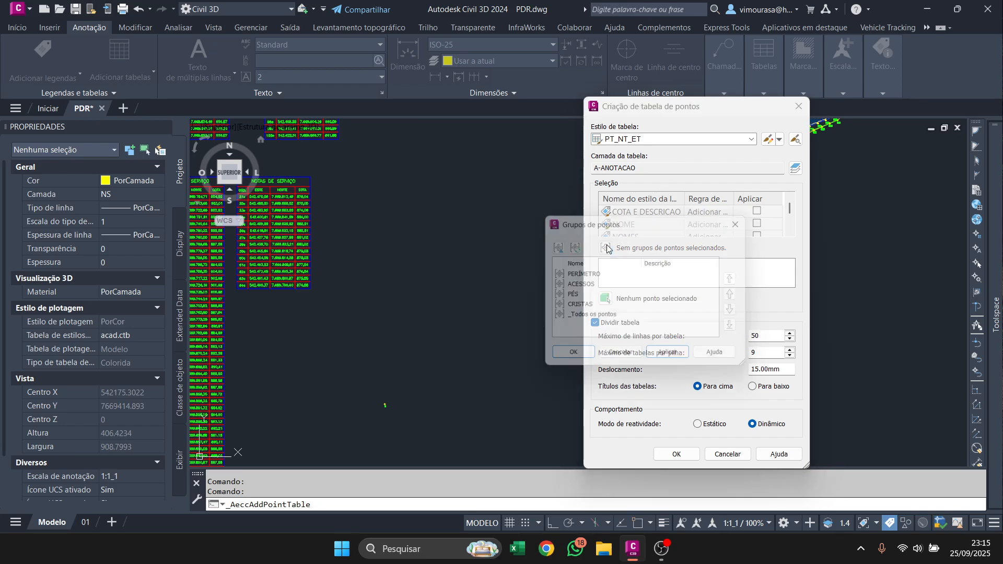
{"action": "left_click", "coordinate": [576, 297]}
{"action": "left_click", "coordinate": [570, 358]}
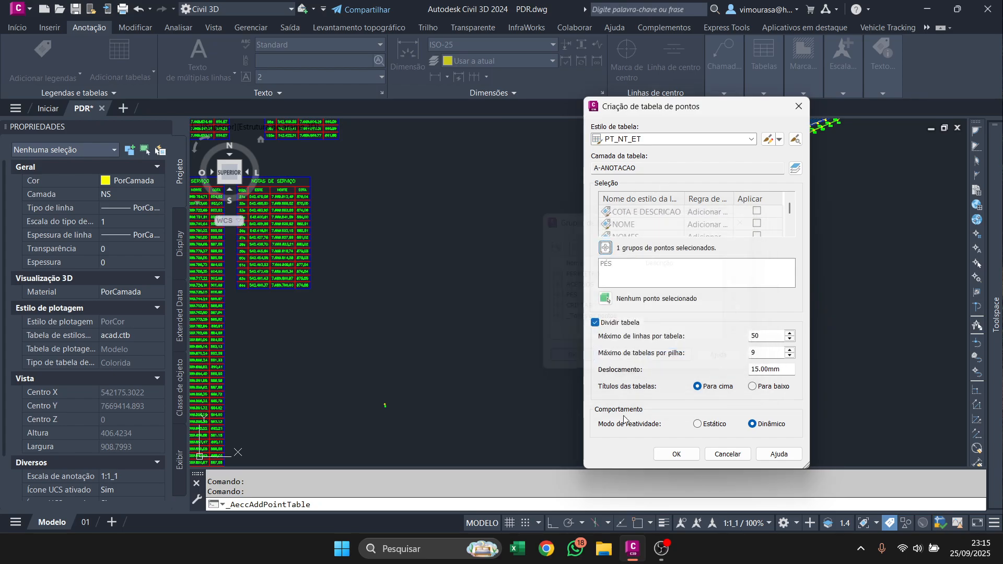
{"action": "left_click", "coordinate": [676, 453]}
{"action": "left_click", "coordinate": [495, 174]}
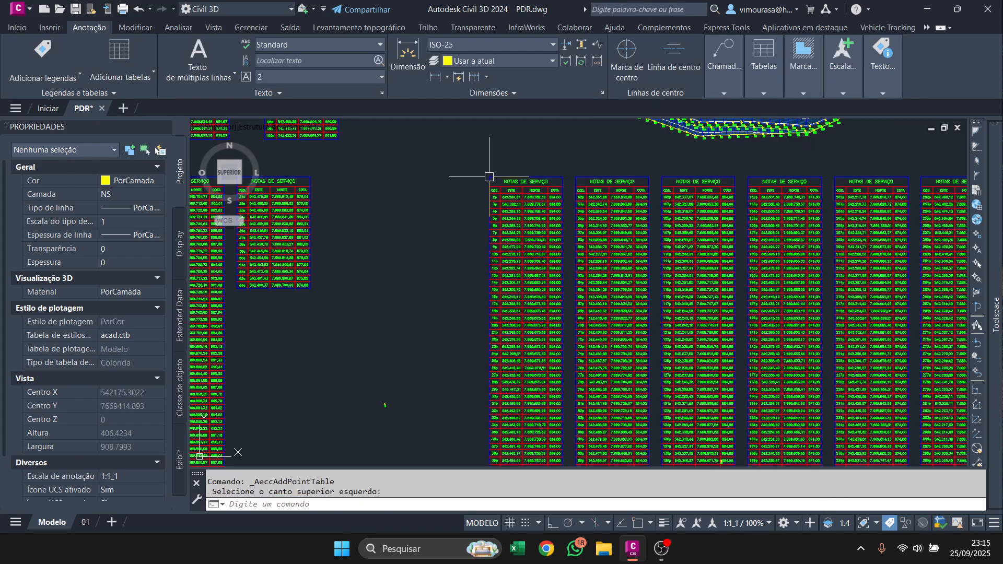
Try to move the PÉS tables by the first table's grip, then undo the move.
{"action": "scroll", "coordinate": [514, 185], "scroll_direction": "down", "scroll_amount": 3}
{"action": "left_click", "coordinate": [498, 172]}
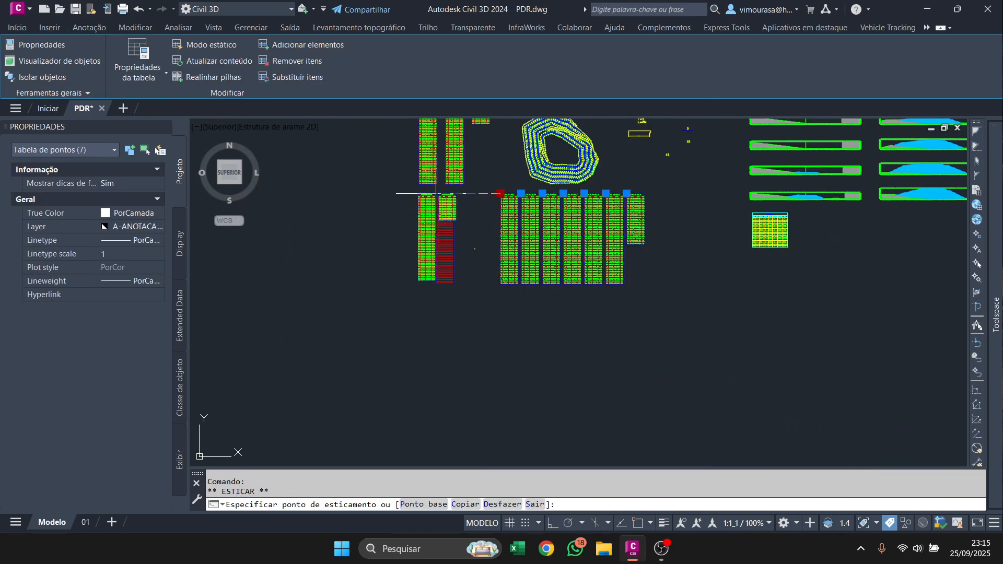
{"action": "scroll", "coordinate": [537, 347], "scroll_direction": "down", "scroll_amount": 3}
{"action": "left_click", "coordinate": [421, 155]}
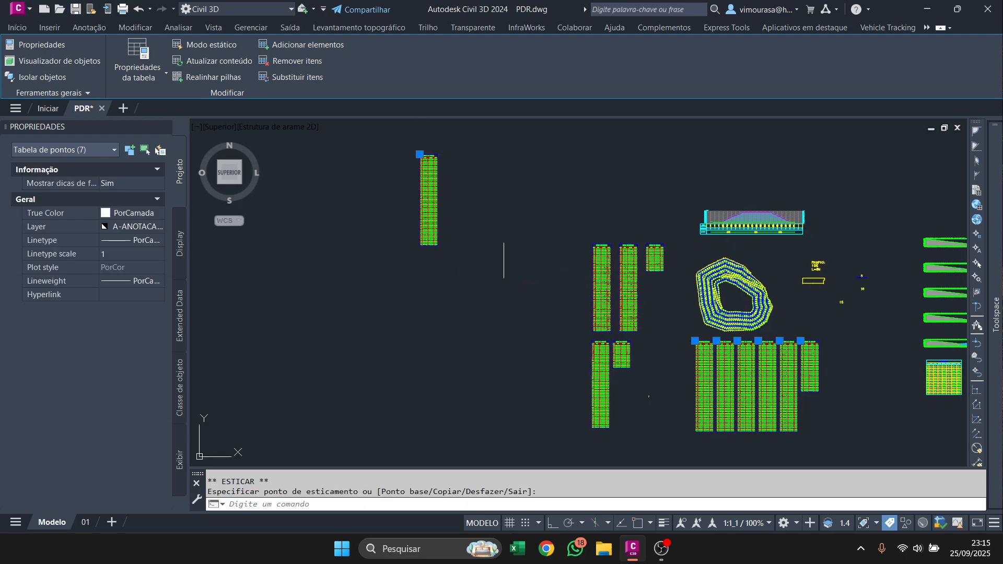
{"action": "key", "text": "Escape"}
{"action": "key", "text": "ctrl+z"}
{"action": "key", "text": "ctrl+z"}
{"action": "scroll", "coordinate": [733, 393], "scroll_direction": "up", "scroll_amount": 3}
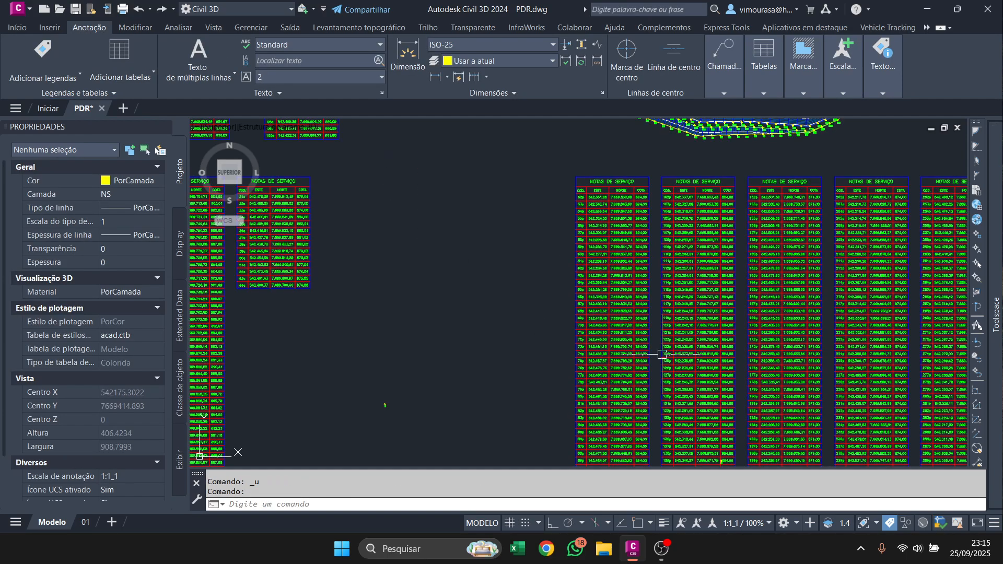
{"action": "scroll", "coordinate": [604, 285], "scroll_direction": "down", "scroll_amount": 2}
{"action": "left_click", "coordinate": [799, 388]}
{"action": "left_click", "coordinate": [537, 261]}
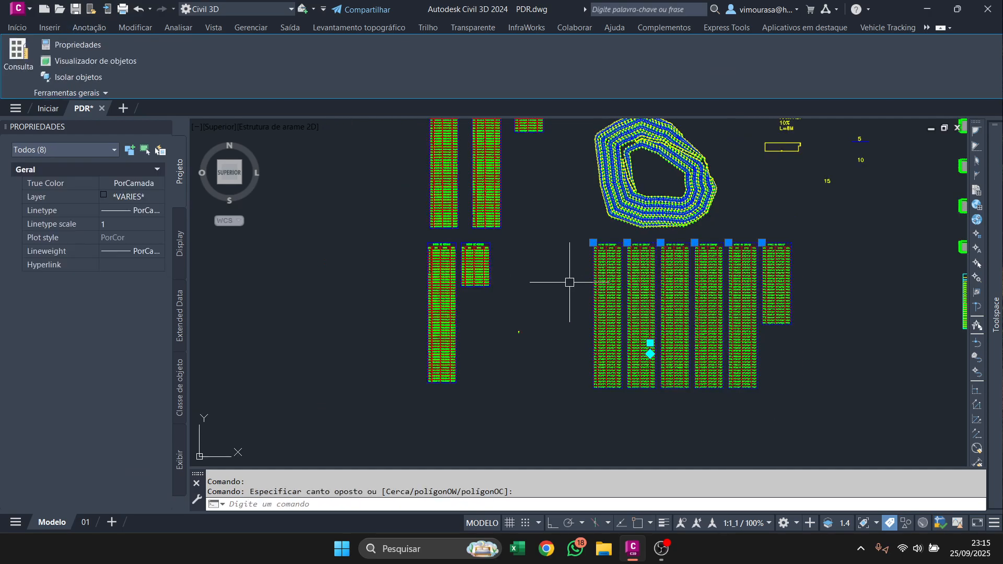
{"action": "key", "text": "Escape"}
Delete the two stray COGO points lying among the tables below the pile.
{"action": "left_click", "coordinate": [510, 314]}
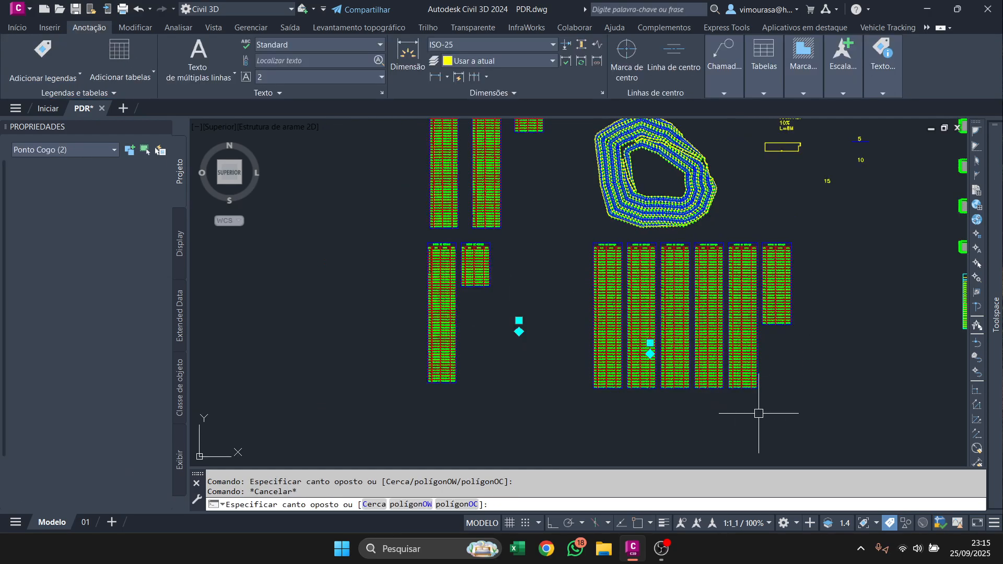
{"action": "left_click", "coordinate": [799, 384]}
{"action": "key", "text": "Delete"}
Try to move all the PÉS tables below the pile to the left of the ACESSOS tables.
{"action": "left_click", "coordinate": [829, 404]}
{"action": "left_click", "coordinate": [557, 287]}
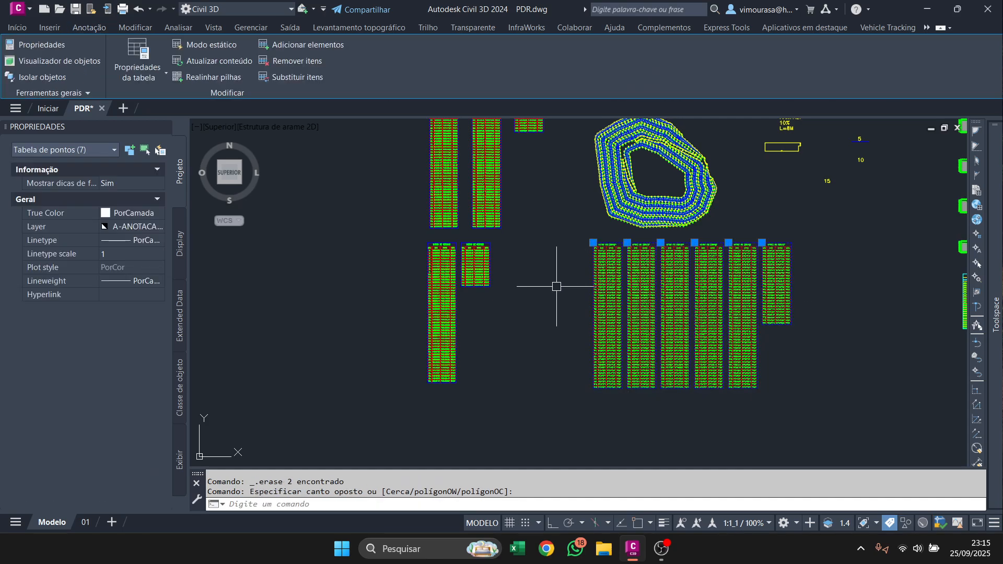
{"action": "type", "text": "m"}
{"action": "key", "text": "space"}
{"action": "left_click", "coordinate": [781, 370]}
{"action": "scroll", "coordinate": [778, 379], "scroll_direction": "down", "scroll_amount": 4}
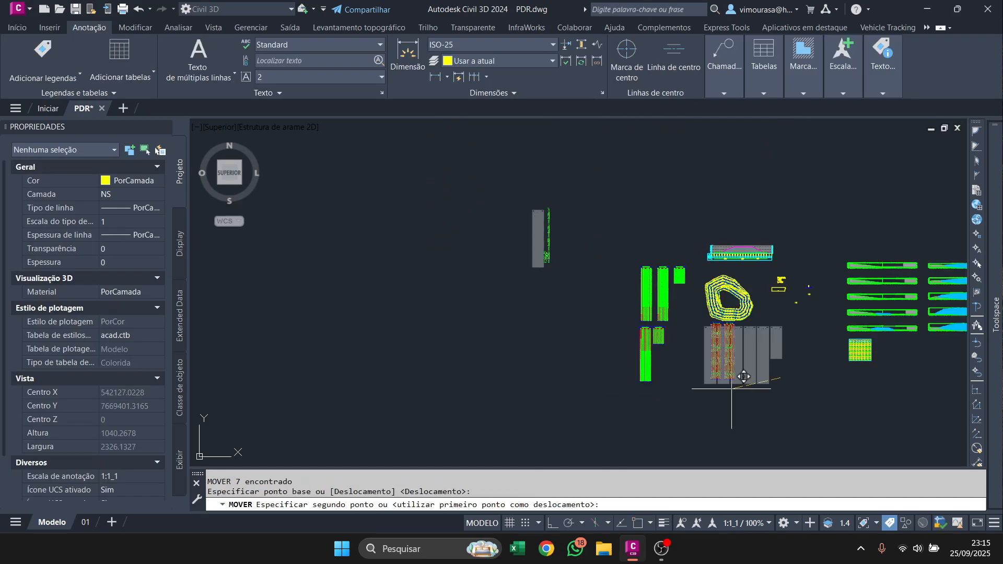
{"action": "left_click", "coordinate": [596, 367]}
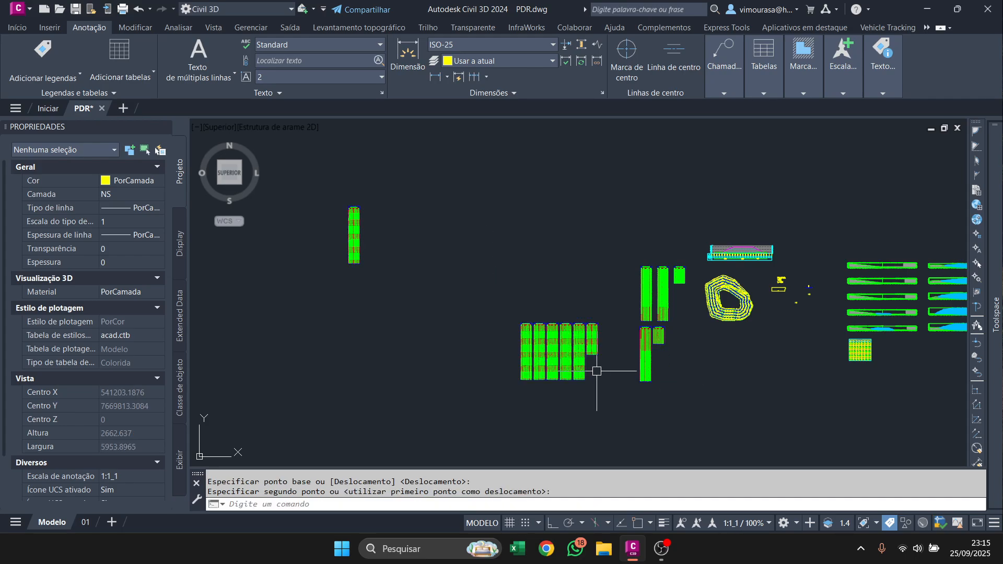
Undo the table move, the deletion of the two COGO points and the creation of the PÉS tables.
{"action": "key", "text": "Escape"}
{"action": "key", "text": "ctrl+z"}
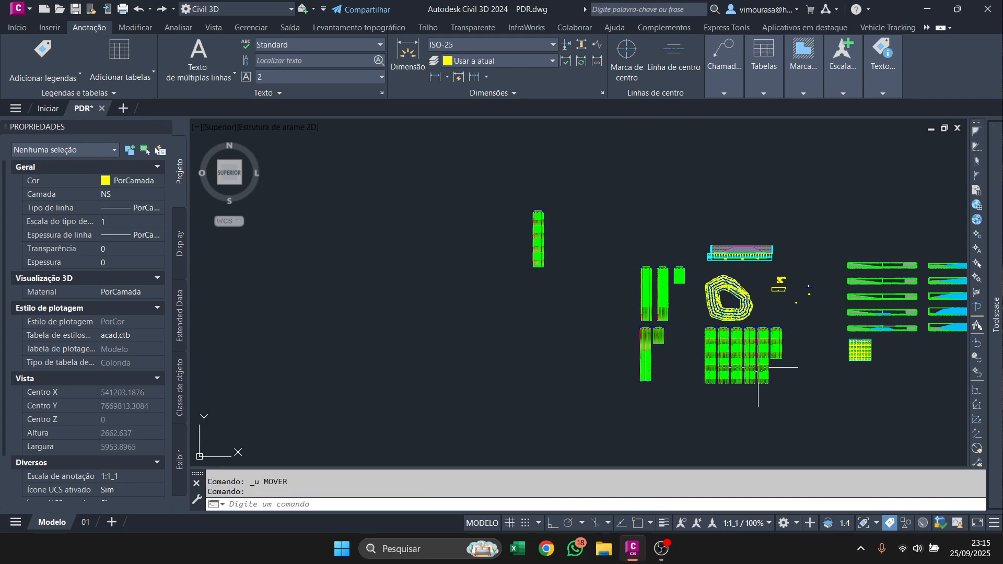
{"action": "key", "text": "ctrl+z"}
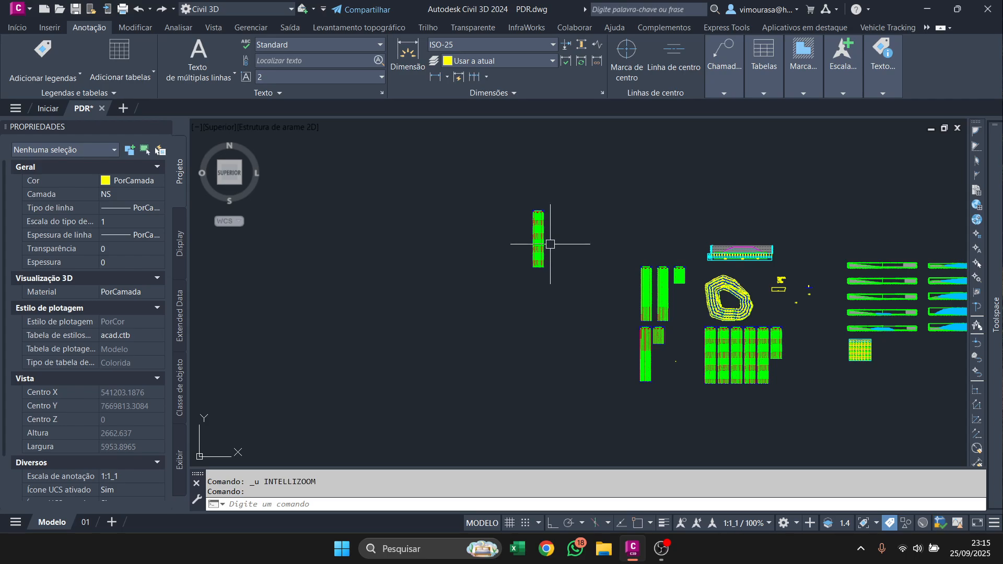
{"action": "scroll", "coordinate": [550, 244], "scroll_direction": "down", "scroll_amount": 3}
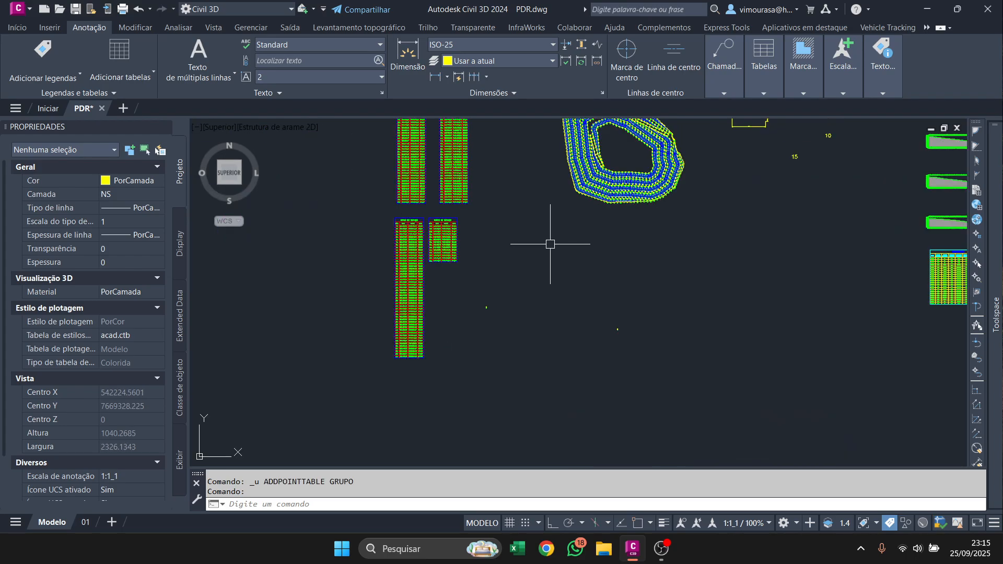
Delete the two stray COGO points to the right of the ACESSOS tables.
{"action": "left_click", "coordinate": [683, 403]}
{"action": "left_click", "coordinate": [468, 286]}
{"action": "right_click", "coordinate": [626, 269]}
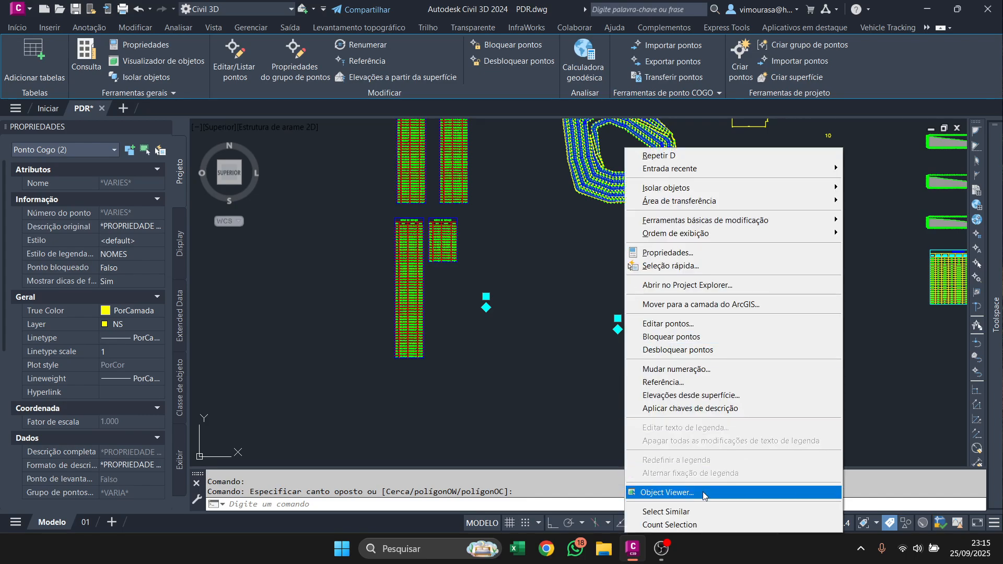
{"action": "key", "text": "Escape"}
{"action": "key", "text": "Delete"}
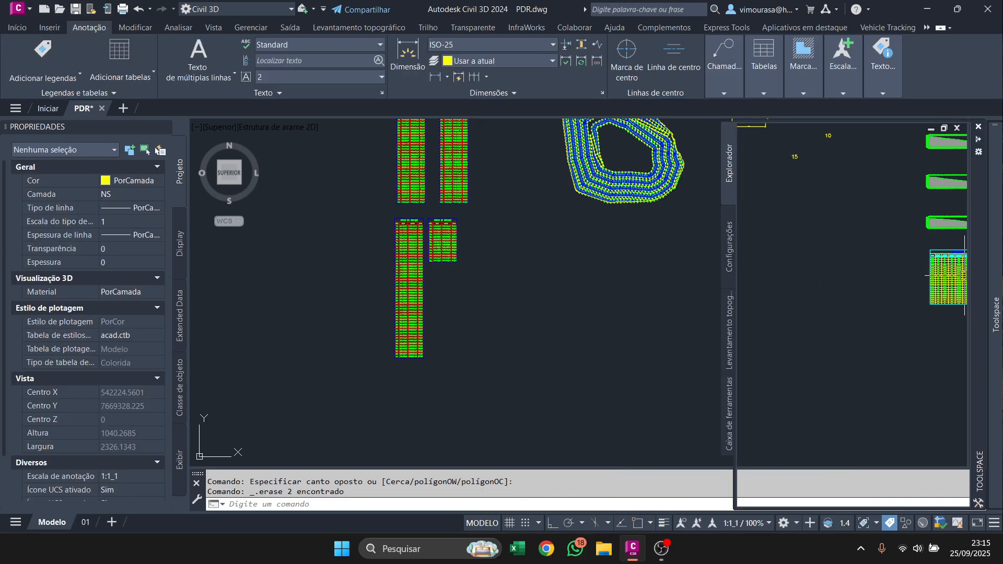
{"action": "left_click", "coordinate": [118, 75]}
{"action": "left_click", "coordinate": [156, 93]}
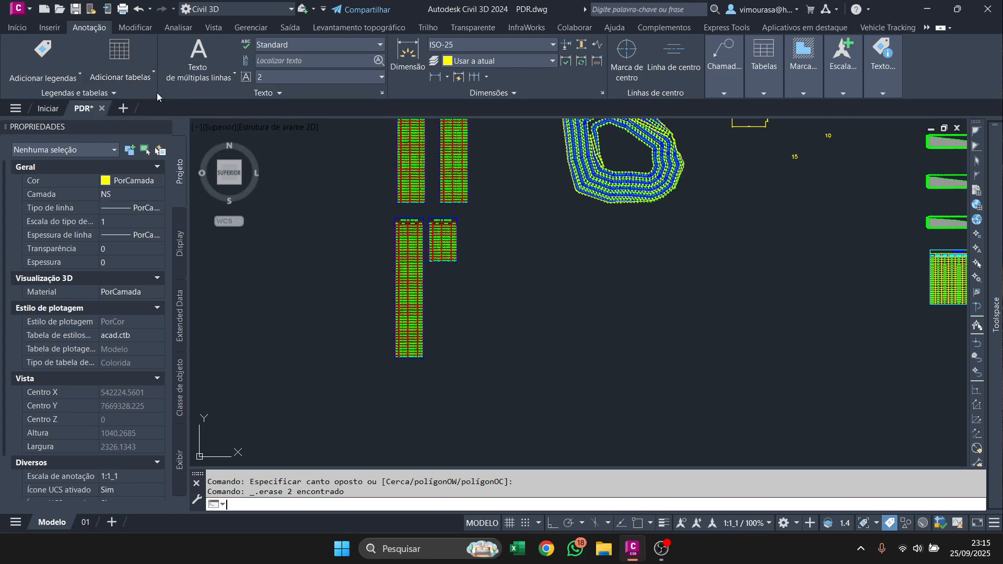
{"action": "left_click", "coordinate": [605, 249]}
{"action": "left_click", "coordinate": [576, 300]}
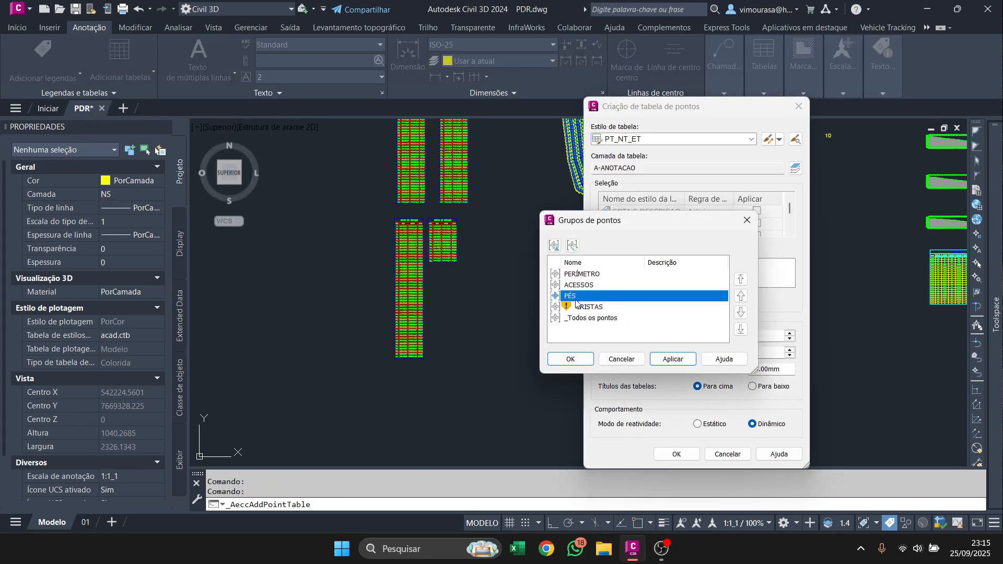
{"action": "left_click", "coordinate": [622, 359]}
{"action": "key", "text": "Escape"}
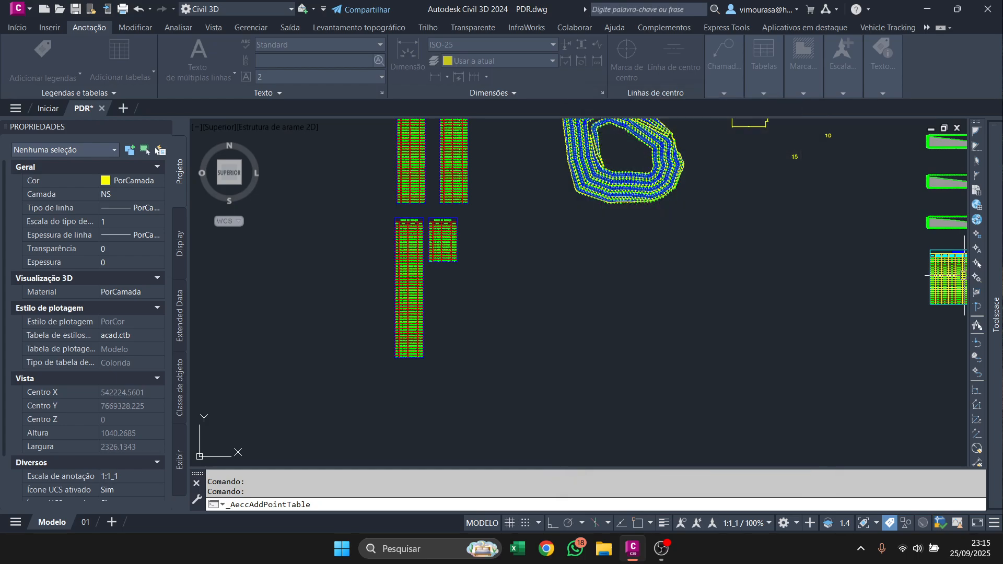
{"action": "key", "text": "ctrl+z"}
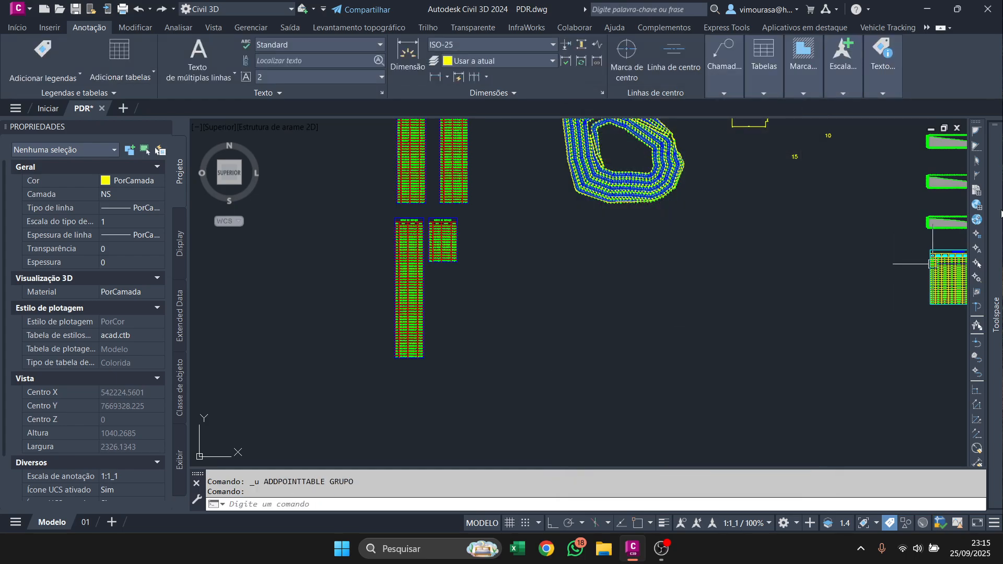
Update the drawing's point groups so the out-of-date CRISTAS group is refreshed.
{"action": "mouse_move", "coordinate": [1001, 213]}
{"action": "right_click", "coordinate": [813, 190]}
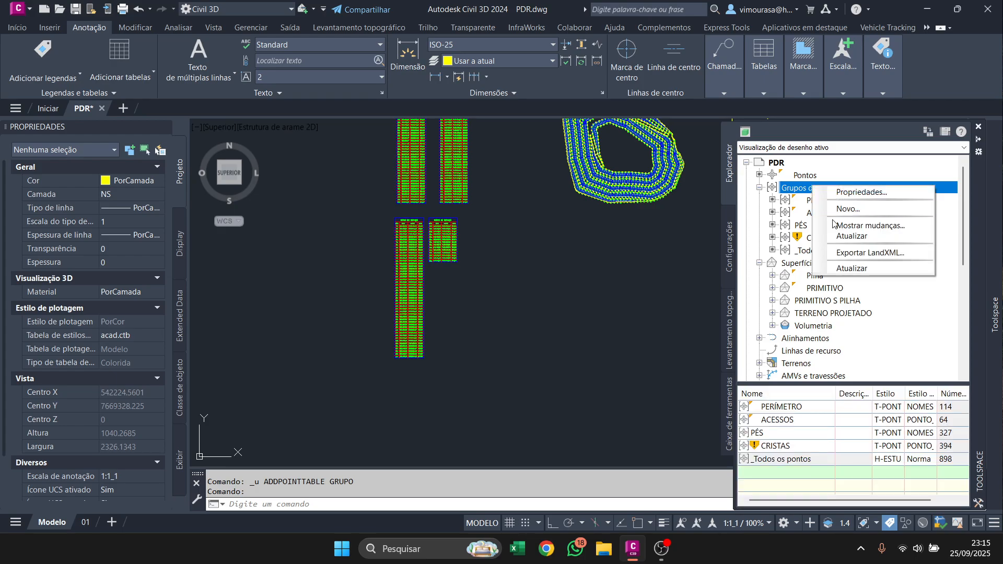
{"action": "left_click", "coordinate": [836, 225]}
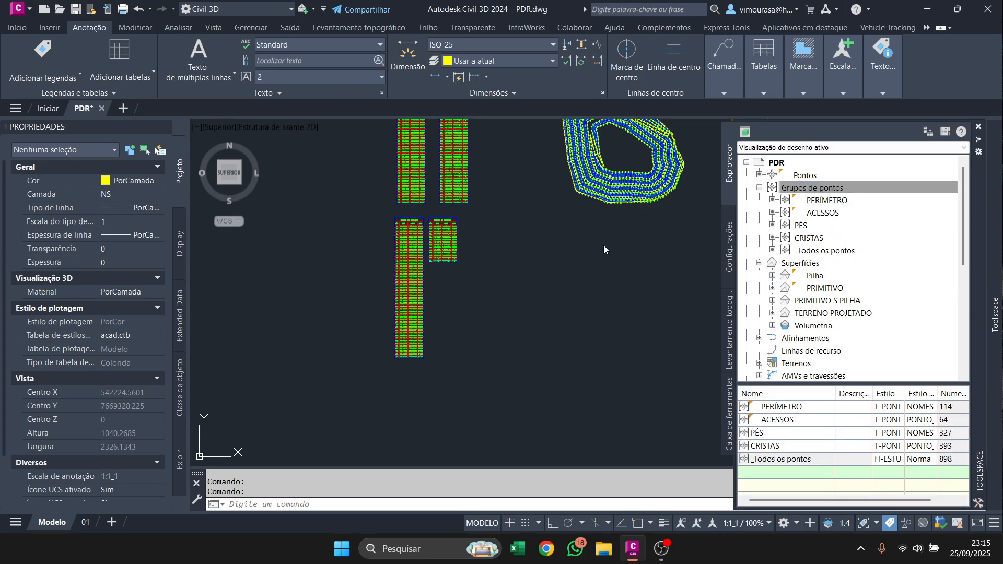
{"action": "scroll", "coordinate": [634, 172], "scroll_direction": "up", "scroll_amount": 5}
{"action": "scroll", "coordinate": [599, 190], "scroll_direction": "down", "scroll_amount": 2}
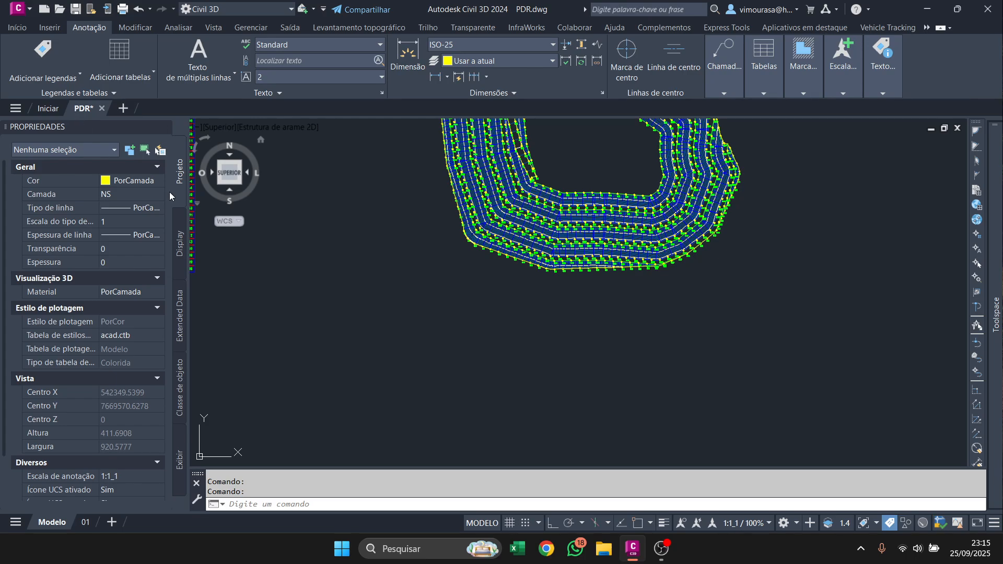
Add a PT_NT_ET point table for the PÉS group and place it below the pile, to the right of the ACESSOS tables.
{"action": "left_click", "coordinate": [119, 76]}
{"action": "left_click", "coordinate": [117, 105]}
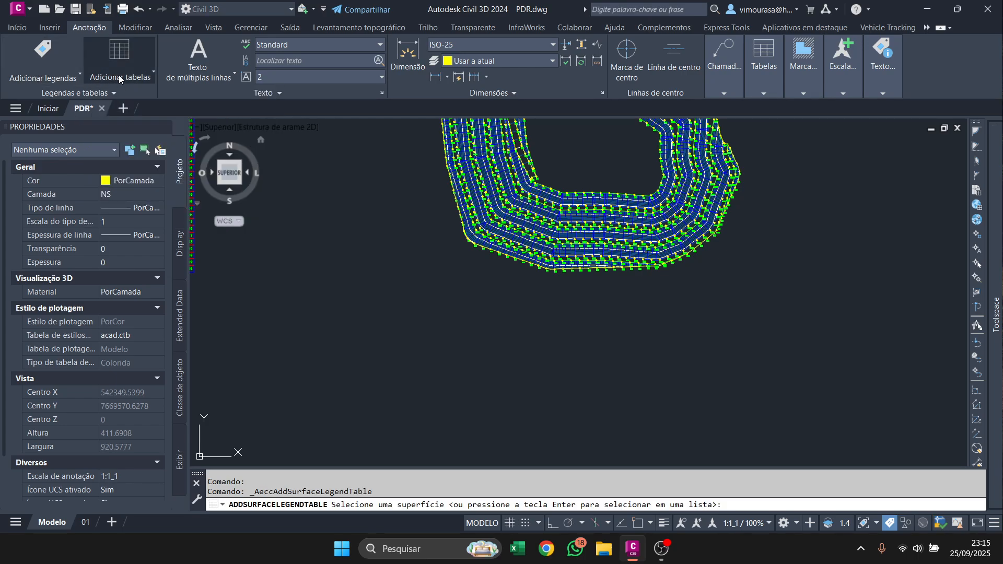
{"action": "left_click", "coordinate": [121, 78]}
{"action": "left_click", "coordinate": [200, 95]}
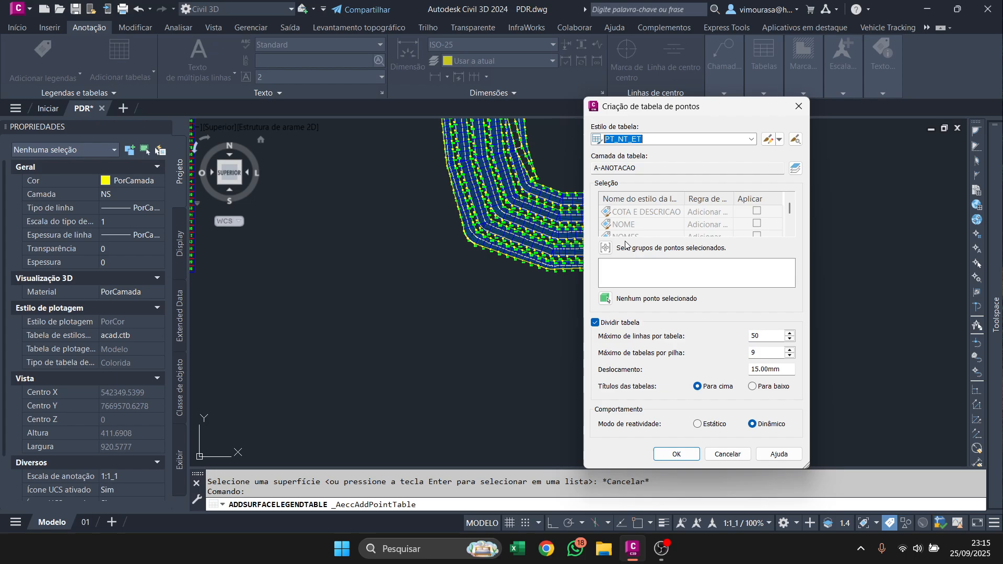
{"action": "left_click", "coordinate": [605, 248]}
{"action": "left_click", "coordinate": [570, 296]}
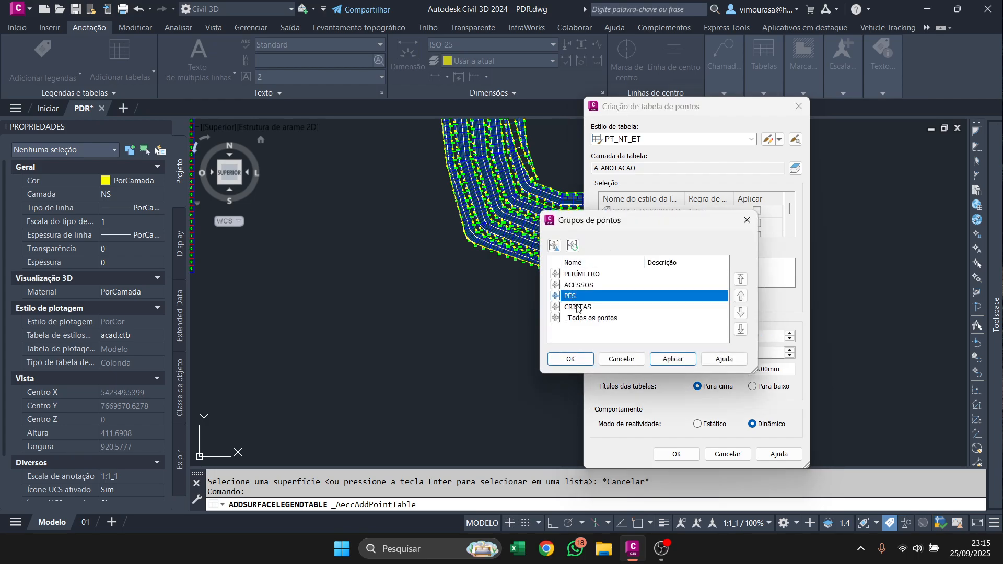
{"action": "left_click", "coordinate": [568, 359]}
{"action": "left_click", "coordinate": [674, 454]}
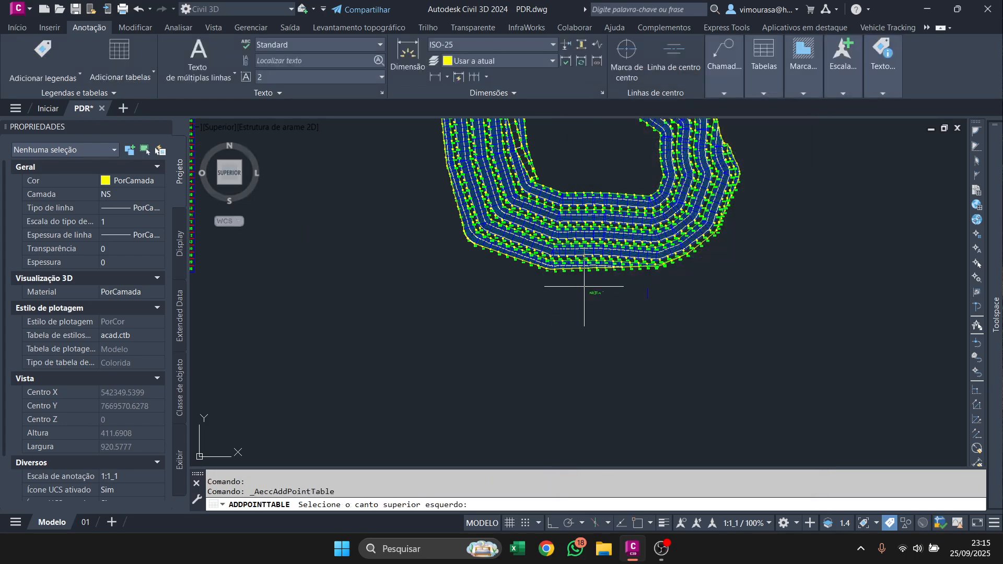
{"action": "scroll", "coordinate": [574, 337], "scroll_direction": "down", "scroll_amount": 3}
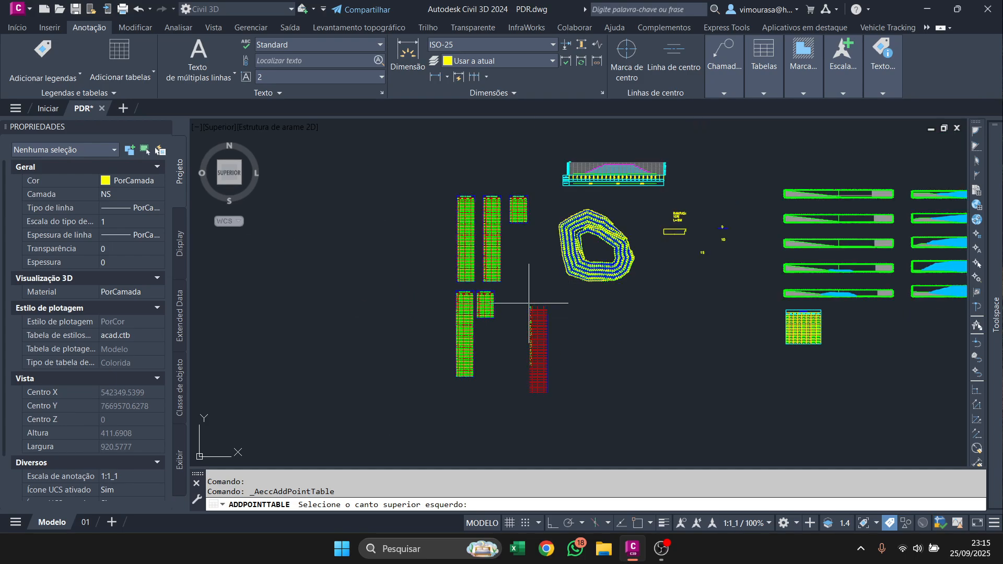
{"action": "left_click", "coordinate": [525, 298]}
{"action": "middle_click_drag", "start_coordinate": [580, 357], "coordinate": [592, 306]}
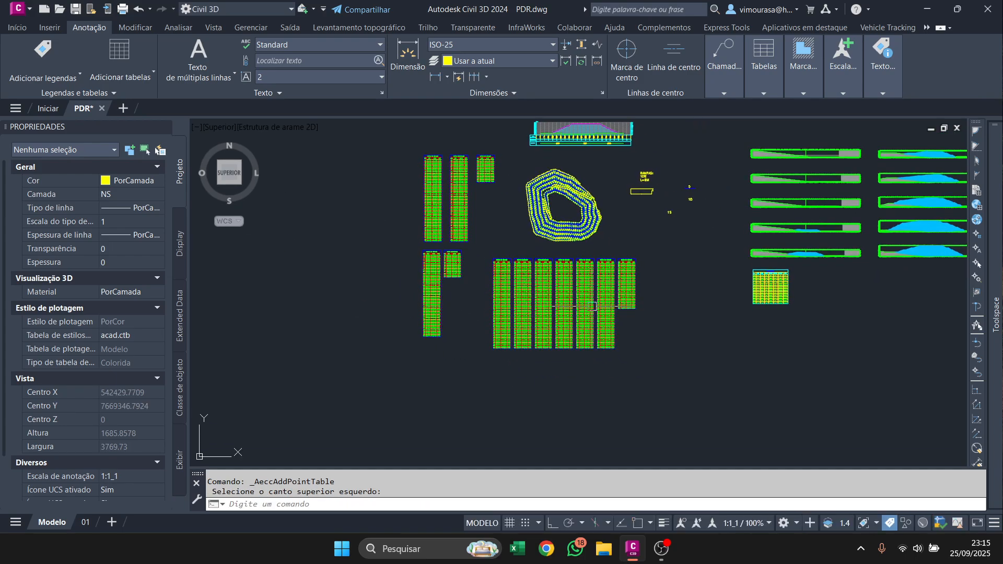
Examine the point codes and coordinates across the PÉS tables and their placement below the pile.
{"action": "scroll", "coordinate": [553, 241], "scroll_direction": "up", "scroll_amount": 6}
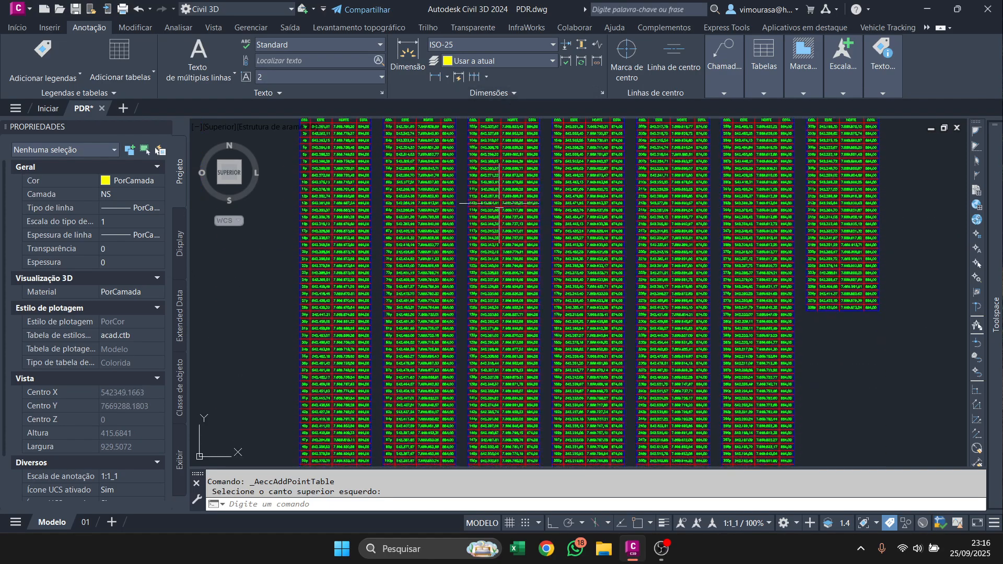
{"action": "scroll", "coordinate": [475, 355], "scroll_direction": "up", "scroll_amount": 6}
{"action": "middle_click_drag", "start_coordinate": [553, 369], "coordinate": [416, 219]}
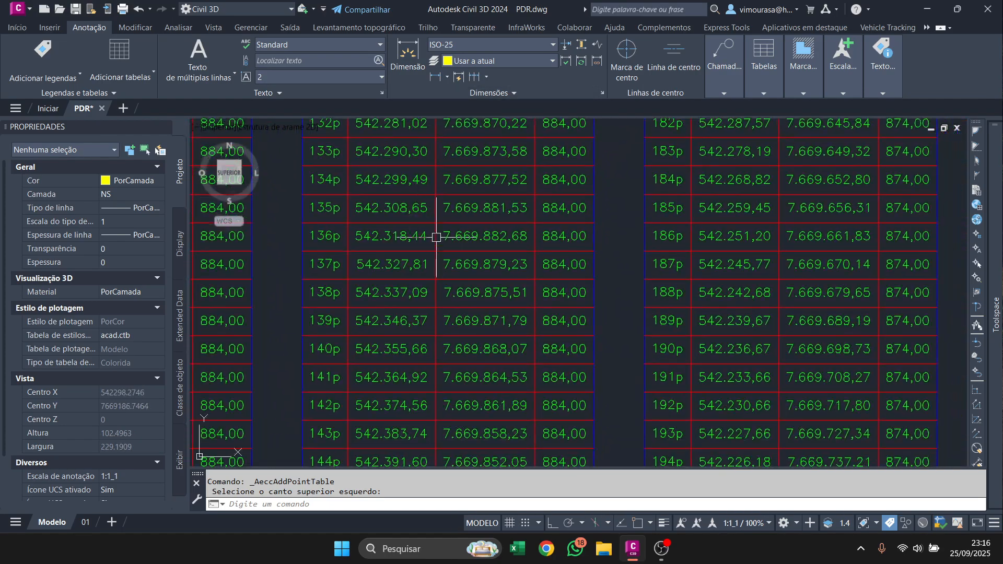
{"action": "scroll", "coordinate": [600, 293], "scroll_direction": "down", "scroll_amount": 4}
{"action": "mouse_move", "coordinate": [628, 368]}
{"action": "middle_mouse_down"}
{"action": "mouse_move", "coordinate": [452, 316]}
{"action": "mouse_move", "coordinate": [415, 339]}
{"action": "mouse_move", "coordinate": [392, 335]}
{"action": "middle_mouse_up"}
{"action": "scroll", "coordinate": [566, 336], "scroll_direction": "up", "scroll_amount": 4}
{"action": "scroll", "coordinate": [456, 366], "scroll_direction": "down", "scroll_amount": 4}
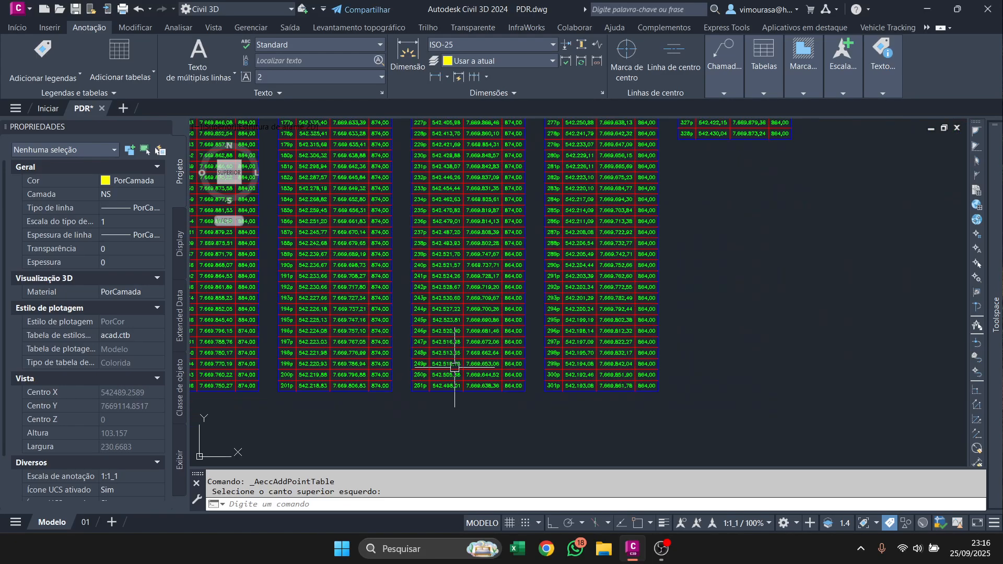
{"action": "middle_click_drag", "start_coordinate": [566, 275], "coordinate": [583, 410]}
{"action": "middle_click_drag", "start_coordinate": [542, 232], "coordinate": [536, 356]}
{"action": "middle_click_drag", "start_coordinate": [505, 198], "coordinate": [516, 334]}
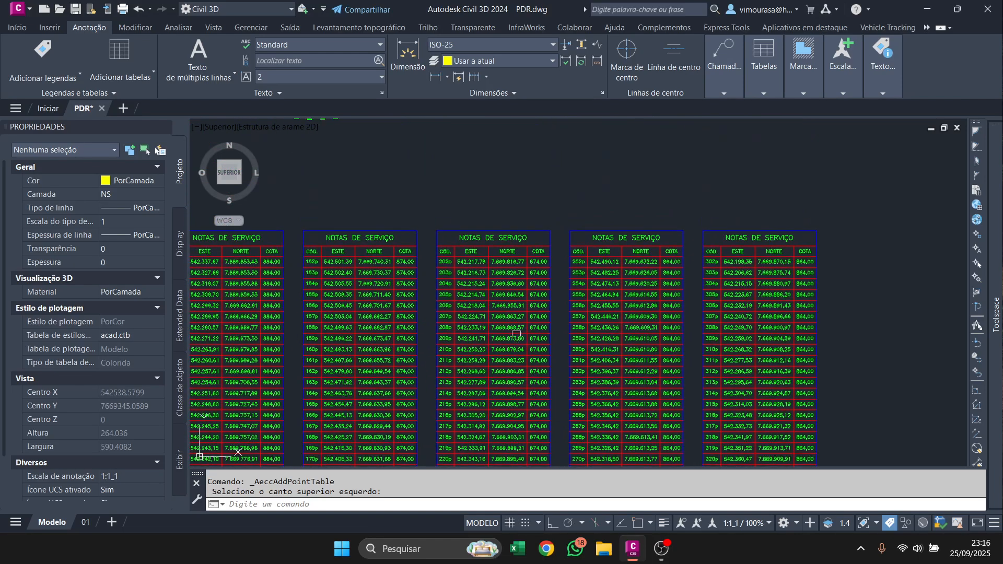
{"action": "scroll", "coordinate": [466, 265], "scroll_direction": "up", "scroll_amount": 4}
{"action": "scroll", "coordinate": [496, 410], "scroll_direction": "down", "scroll_amount": 9}
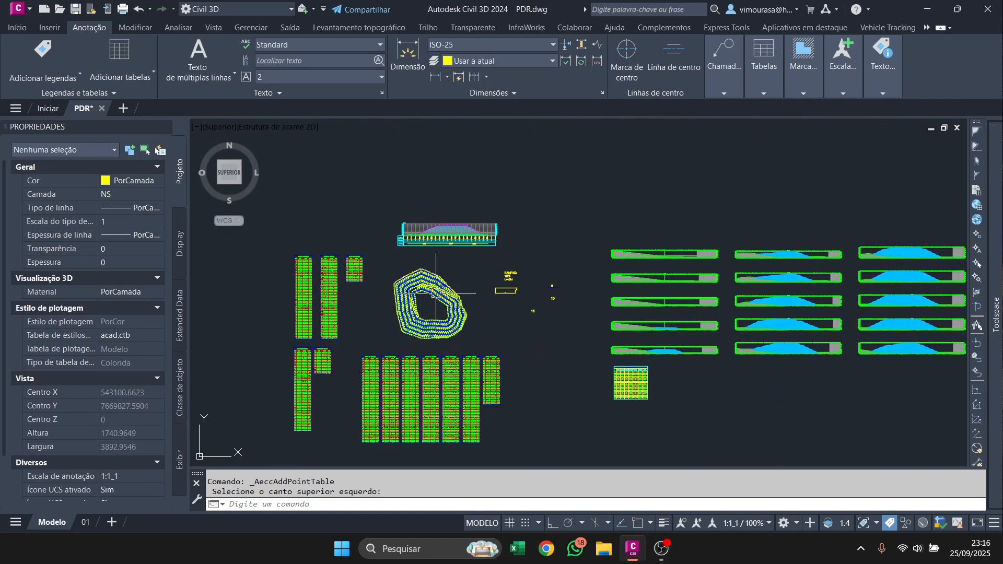
{"action": "scroll", "coordinate": [434, 265], "scroll_direction": "up", "scroll_amount": 4}
{"action": "scroll", "coordinate": [566, 258], "scroll_direction": "down", "scroll_amount": 6}
{"action": "scroll", "coordinate": [554, 308], "scroll_direction": "up", "scroll_amount": 5}
{"action": "scroll", "coordinate": [569, 345], "scroll_direction": "down", "scroll_amount": 3}
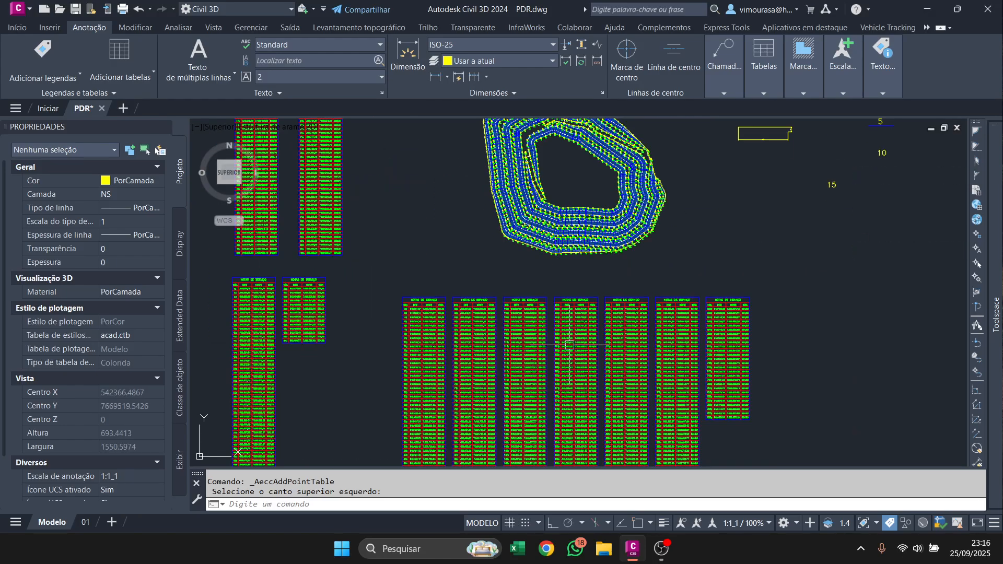
Add a PT_NT_ET point table for the CRISTAS group and place it below the PÉS tables.
{"action": "mouse_move", "coordinate": [996, 326]}
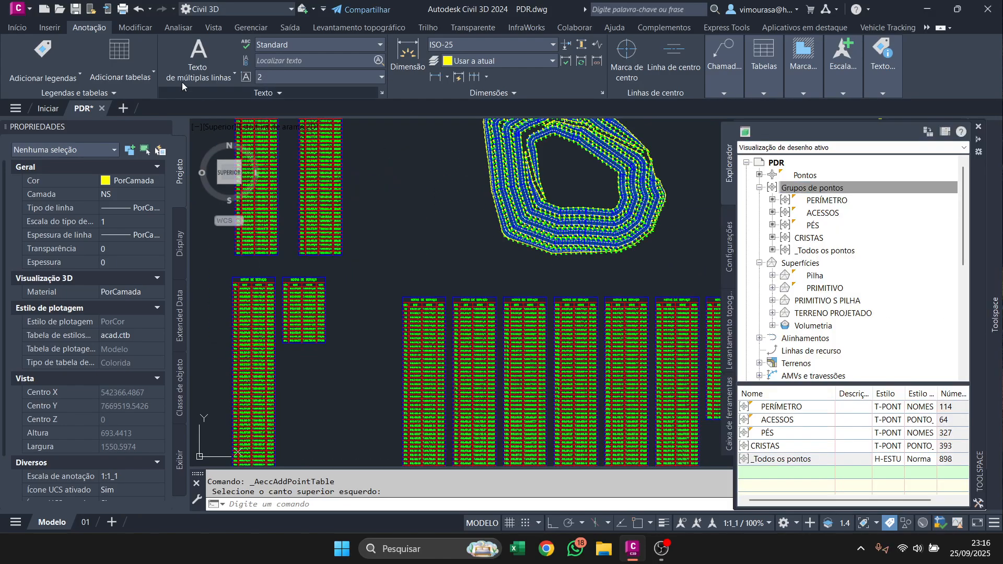
{"action": "left_click", "coordinate": [120, 76]}
{"action": "left_click", "coordinate": [140, 94]}
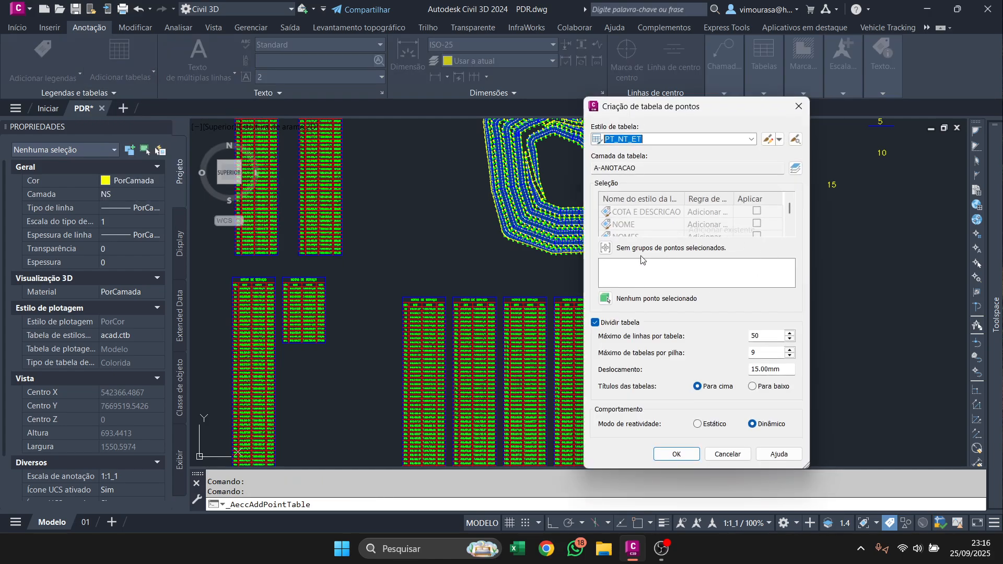
{"action": "left_click", "coordinate": [605, 248]}
{"action": "left_click", "coordinate": [578, 307]}
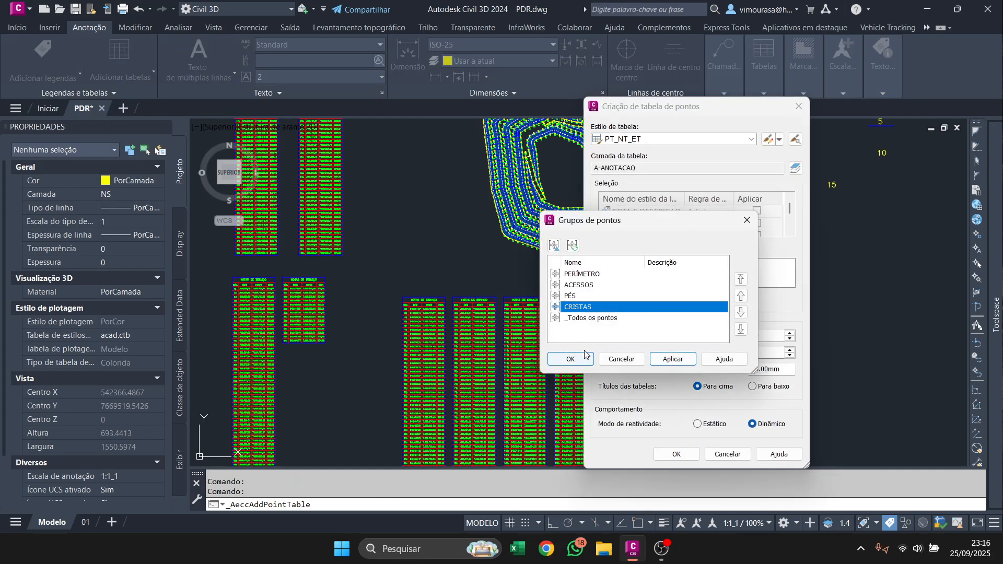
{"action": "left_click", "coordinate": [584, 362]}
{"action": "left_click", "coordinate": [674, 454]}
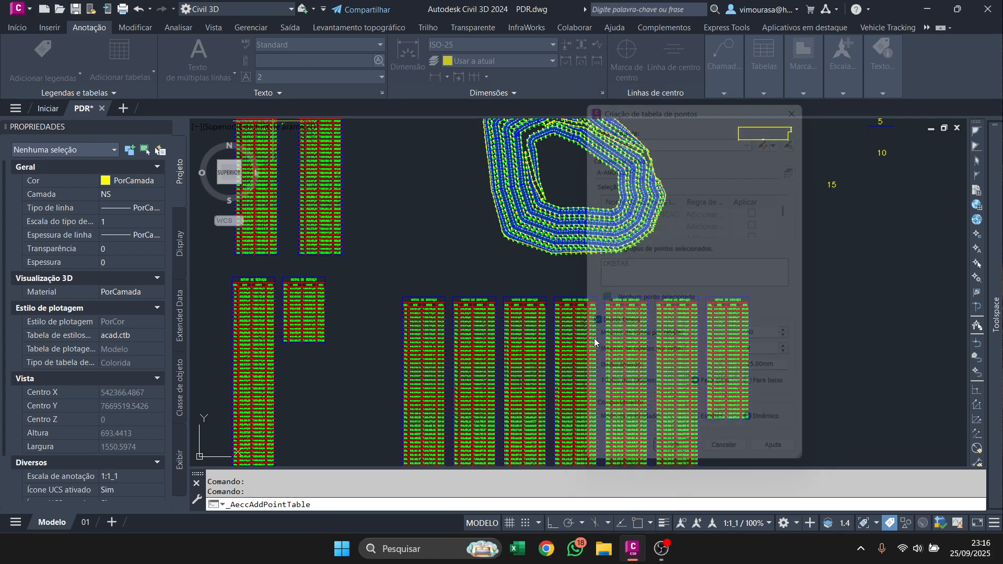
{"action": "scroll", "coordinate": [594, 204], "scroll_direction": "down", "scroll_amount": 5}
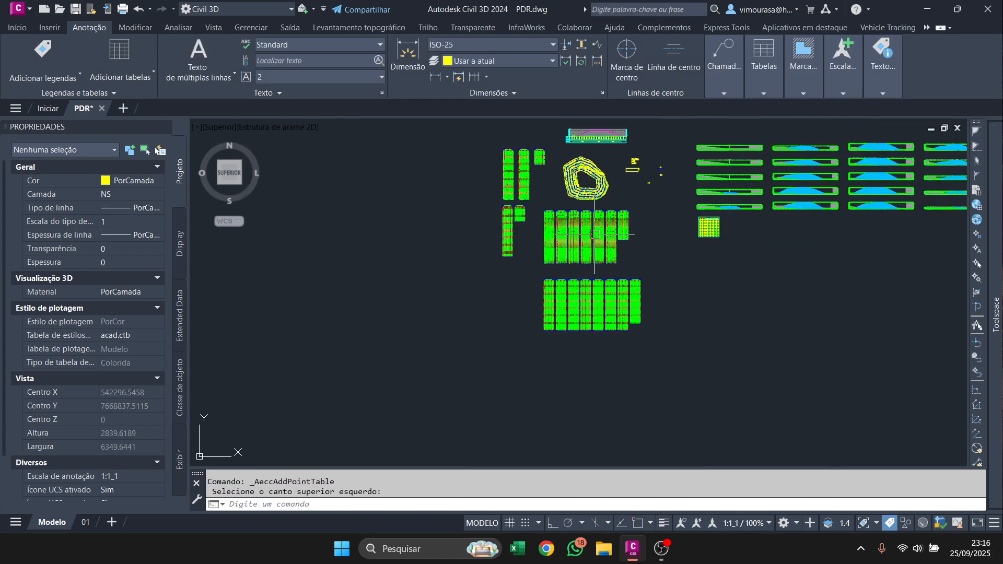
Examine the pile's point labels and the coordinate rows of the CRISTAS tables.
{"action": "scroll", "coordinate": [594, 233], "scroll_direction": "up", "scroll_amount": 6}
{"action": "scroll", "coordinate": [560, 269], "scroll_direction": "down", "scroll_amount": 4}
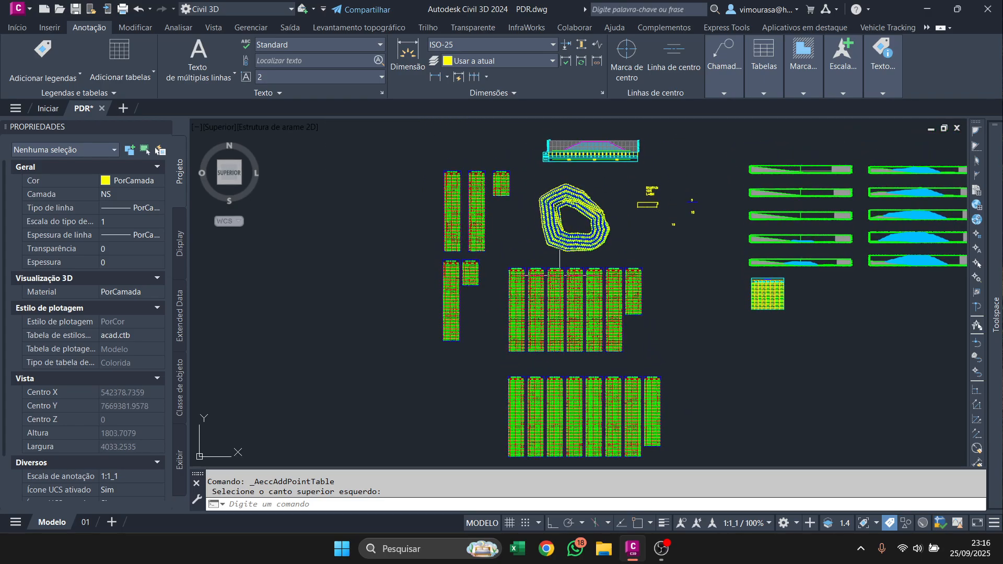
{"action": "scroll", "coordinate": [637, 235], "scroll_direction": "up", "scroll_amount": 8}
{"action": "scroll", "coordinate": [491, 230], "scroll_direction": "down", "scroll_amount": 3}
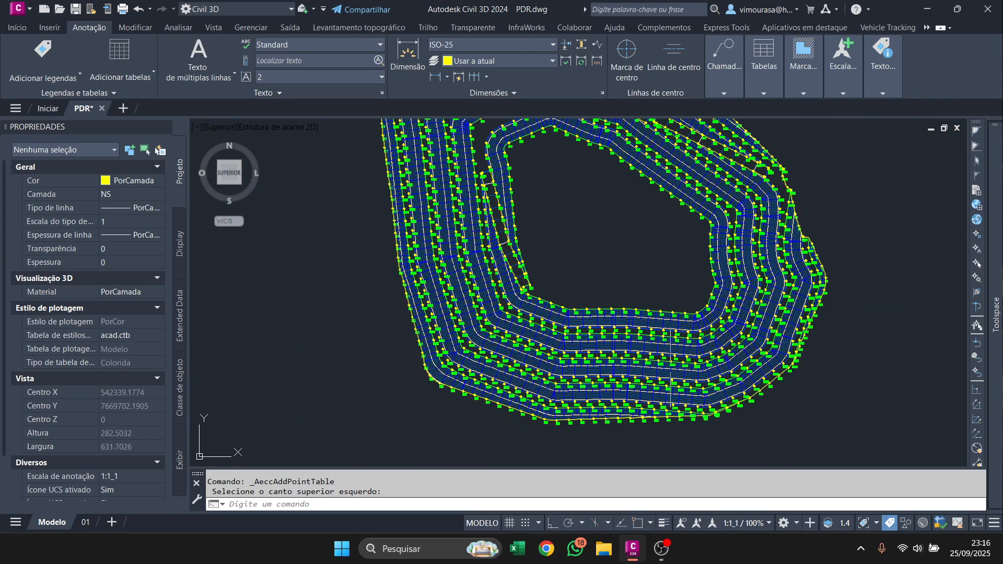
{"action": "middle_click_drag", "start_coordinate": [670, 367], "coordinate": [612, 219]}
{"action": "scroll", "coordinate": [612, 219], "scroll_direction": "down", "scroll_amount": 4}
{"action": "middle_click_drag", "start_coordinate": [690, 349], "coordinate": [655, 205]}
{"action": "middle_click_drag", "start_coordinate": [679, 363], "coordinate": [661, 208]}
{"action": "scroll", "coordinate": [697, 361], "scroll_direction": "up", "scroll_amount": 4}
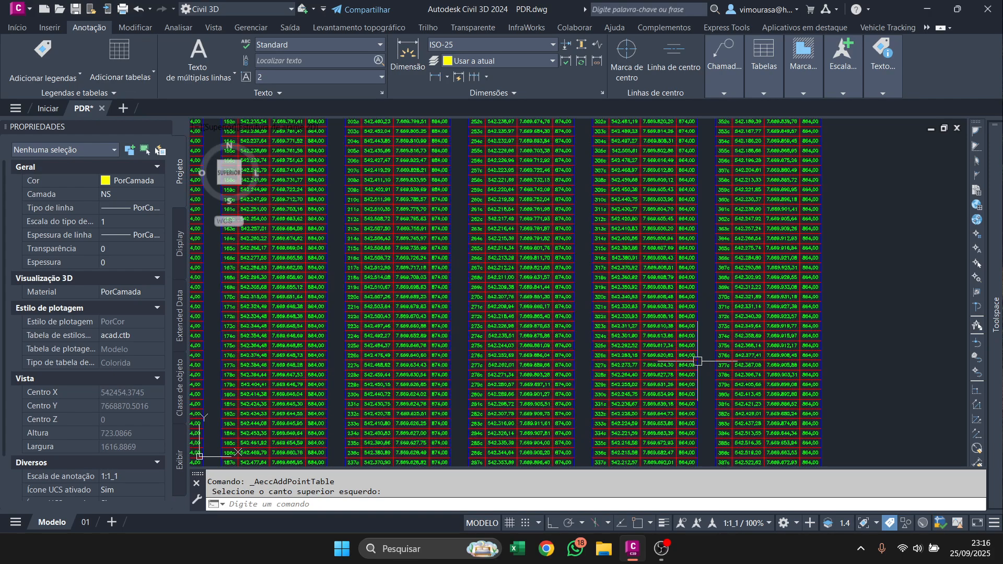
Compare the coordinate rows of the CRISTAS tables with the point labels along the pile's southern and eastern benches.
{"action": "scroll", "coordinate": [697, 361], "scroll_direction": "up", "scroll_amount": 8}
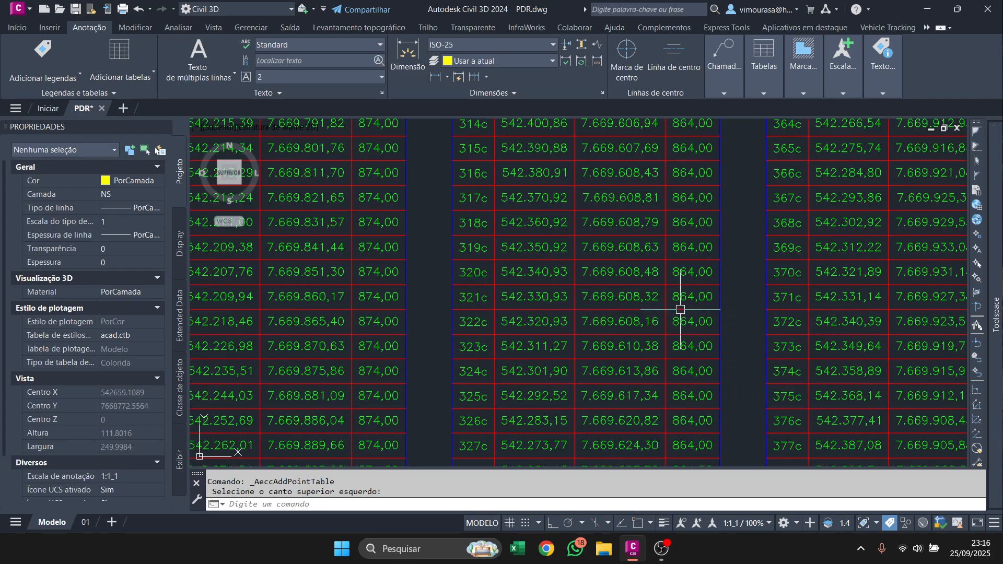
{"action": "scroll", "coordinate": [658, 267], "scroll_direction": "down", "scroll_amount": 8}
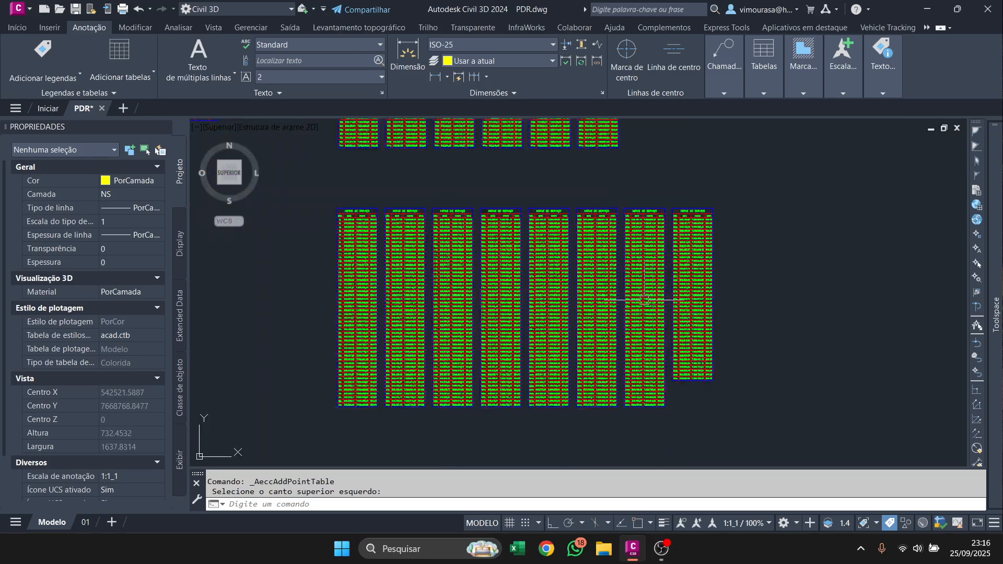
{"action": "middle_click_drag", "start_coordinate": [537, 152], "coordinate": [626, 465]}
{"action": "middle_click_drag", "start_coordinate": [568, 282], "coordinate": [524, 452]}
{"action": "scroll", "coordinate": [518, 394], "scroll_direction": "up", "scroll_amount": 4}
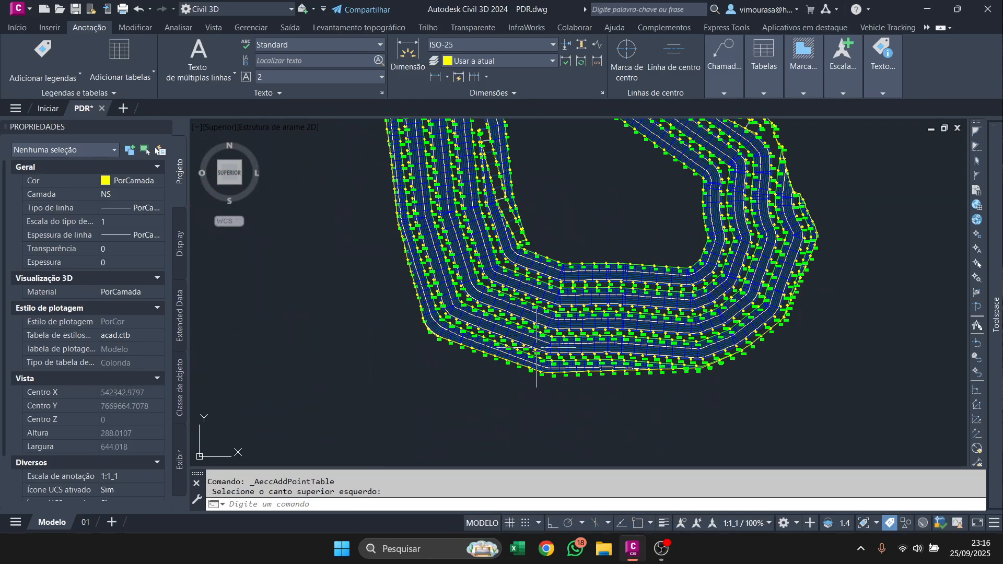
{"action": "scroll", "coordinate": [536, 343], "scroll_direction": "up", "scroll_amount": 6}
{"action": "mouse_move", "coordinate": [577, 253]}
{"action": "middle_mouse_down"}
{"action": "mouse_move", "coordinate": [496, 352]}
{"action": "mouse_move", "coordinate": [464, 352]}
{"action": "middle_mouse_up"}
{"action": "scroll", "coordinate": [464, 352], "scroll_direction": "down", "scroll_amount": 4}
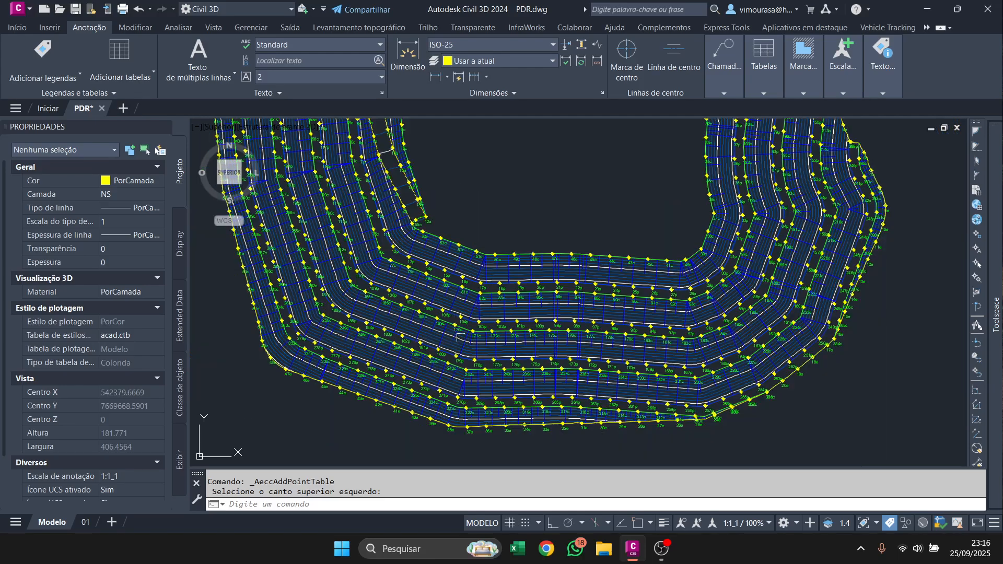
{"action": "mouse_move", "coordinate": [653, 286]}
{"action": "middle_mouse_down"}
{"action": "mouse_move", "coordinate": [593, 322]}
{"action": "mouse_move", "coordinate": [367, 399]}
{"action": "middle_mouse_up"}
{"action": "middle_click_drag", "start_coordinate": [412, 327], "coordinate": [546, 396]}
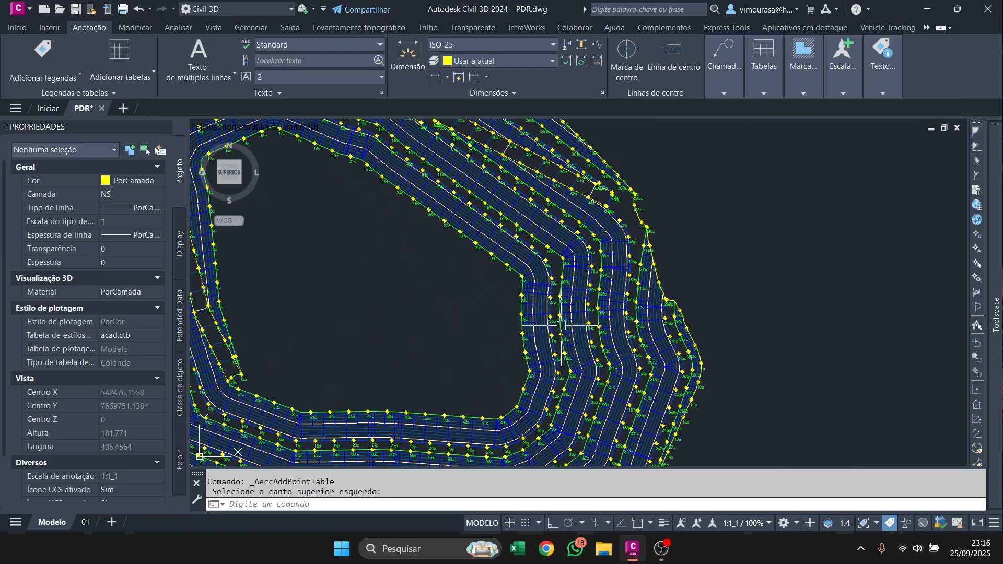
Inspect the crest, toe and access point labels along the pile's northeastern benches.
{"action": "mouse_move", "coordinate": [558, 314]}
{"action": "middle_mouse_down"}
{"action": "mouse_move", "coordinate": [662, 404]}
{"action": "mouse_move", "coordinate": [655, 415]}
{"action": "middle_mouse_up"}
{"action": "scroll", "coordinate": [678, 361], "scroll_direction": "up", "scroll_amount": 4}
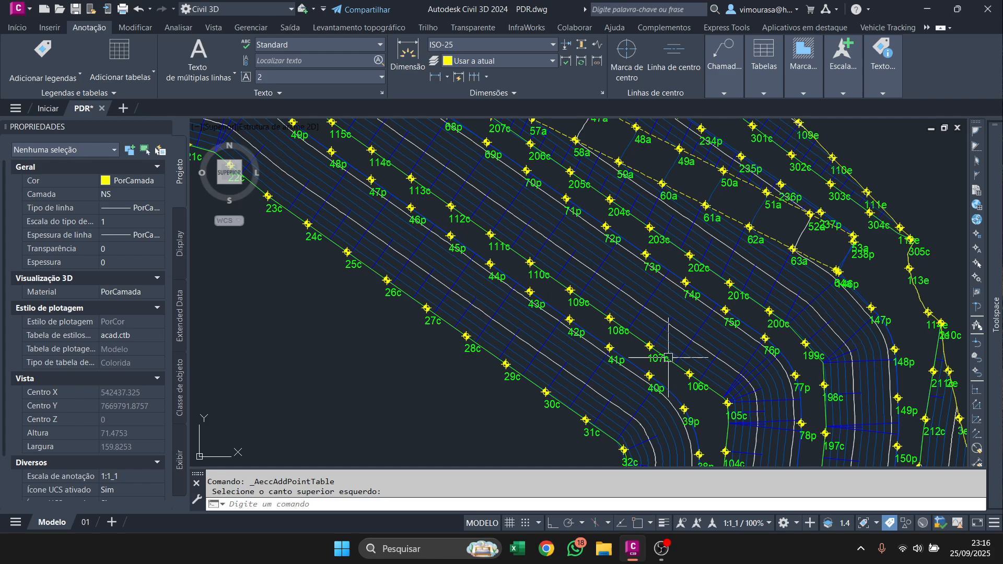
{"action": "middle_click_drag", "start_coordinate": [586, 269], "coordinate": [727, 327]}
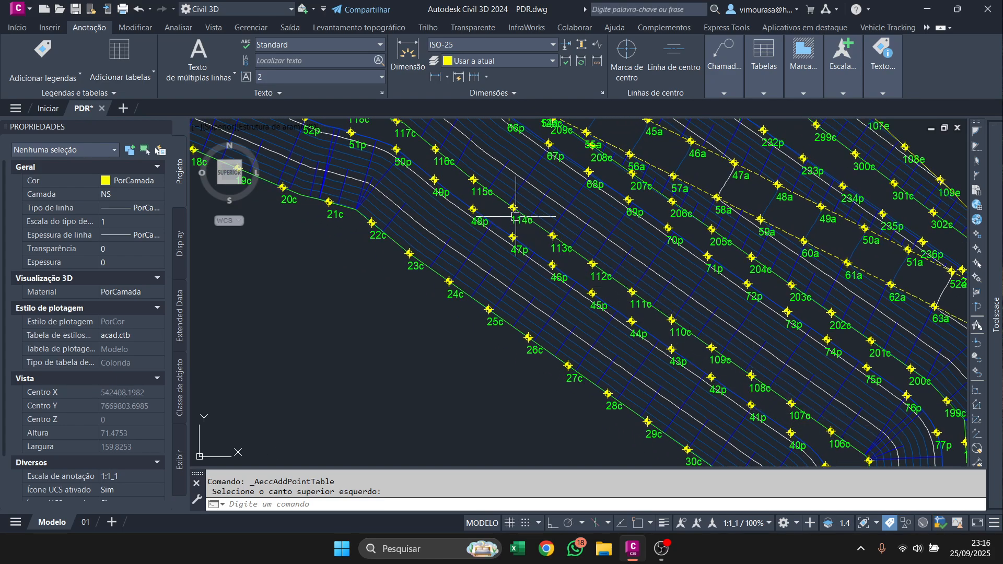
{"action": "scroll", "coordinate": [495, 198], "scroll_direction": "down", "scroll_amount": 2}
{"action": "middle_click_drag", "start_coordinate": [505, 208], "coordinate": [602, 313]}
{"action": "scroll", "coordinate": [602, 313], "scroll_direction": "up", "scroll_amount": 4}
{"action": "middle_click_drag", "start_coordinate": [446, 195], "coordinate": [372, 141]}
{"action": "middle_click_drag", "start_coordinate": [703, 400], "coordinate": [434, 209]}
{"action": "middle_click_drag", "start_coordinate": [639, 350], "coordinate": [647, 358]}
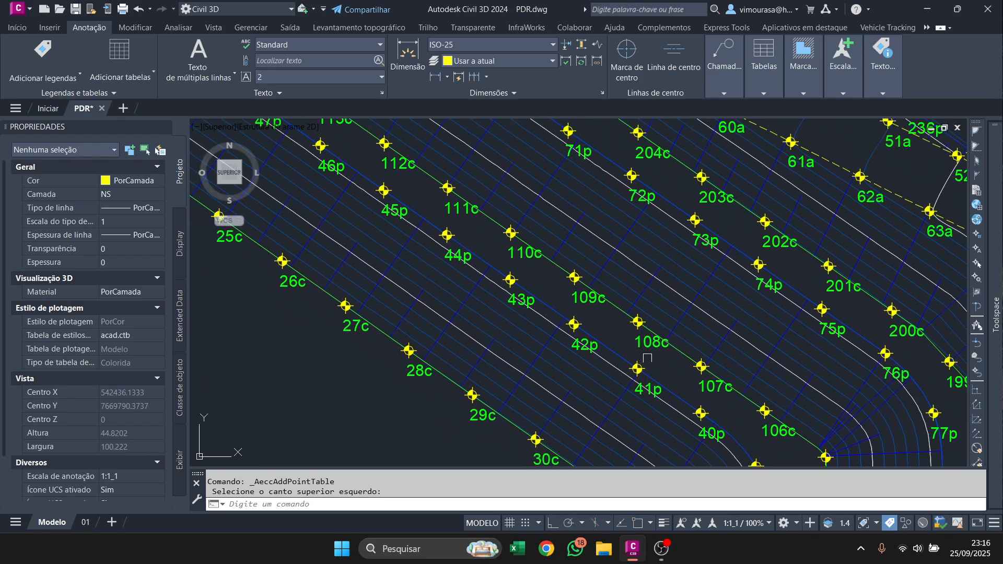
{"action": "scroll", "coordinate": [647, 358], "scroll_direction": "down", "scroll_amount": 4}
{"action": "middle_click_drag", "start_coordinate": [673, 394], "coordinate": [592, 301]}
Review the overall arrangement of the point tables around the pile.
{"action": "scroll", "coordinate": [606, 291], "scroll_direction": "down", "scroll_amount": 4}
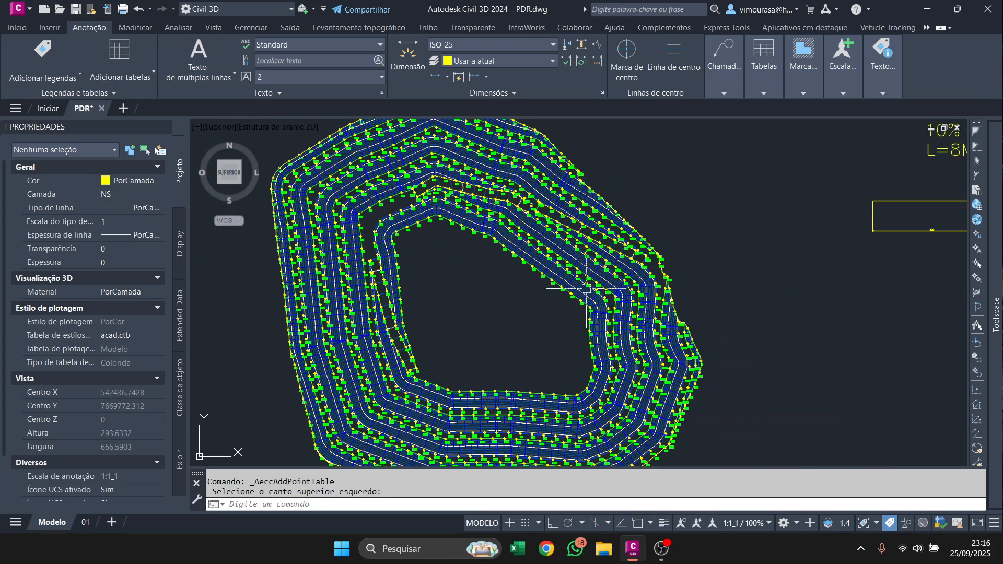
{"action": "scroll", "coordinate": [544, 272], "scroll_direction": "down", "scroll_amount": 3}
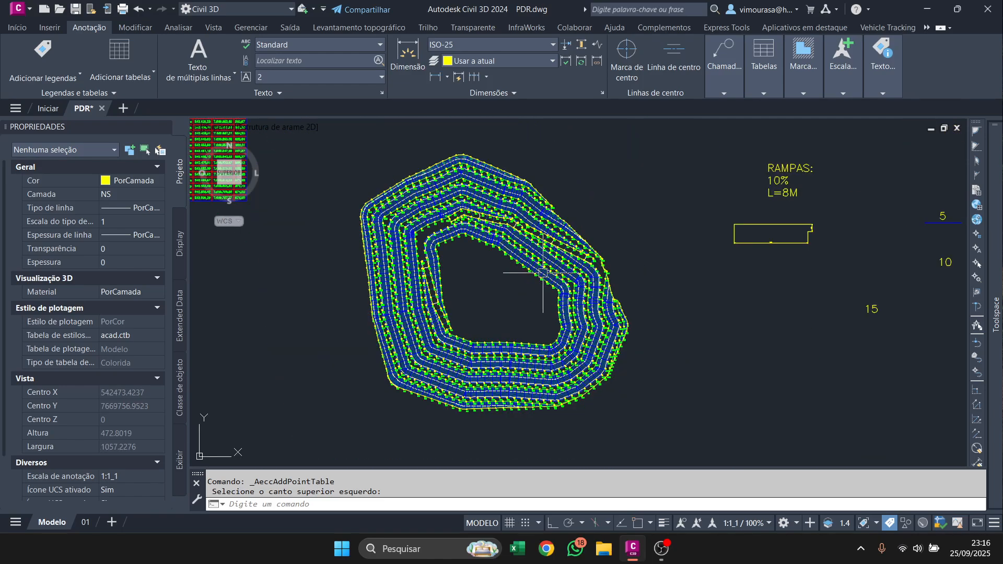
{"action": "scroll", "coordinate": [546, 263], "scroll_direction": "down", "scroll_amount": 10}
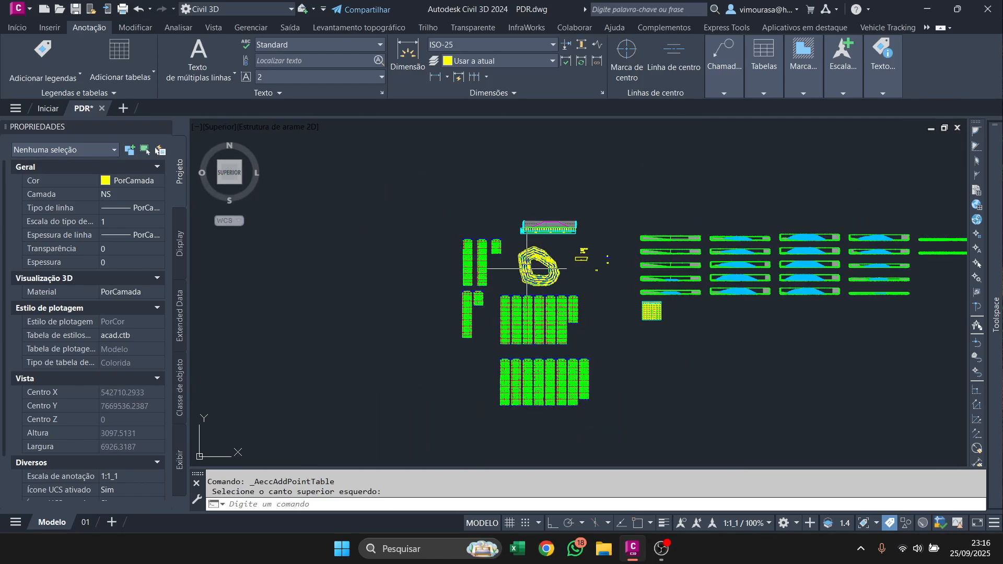
{"action": "scroll", "coordinate": [527, 268], "scroll_direction": "up", "scroll_amount": 9}
{"action": "scroll", "coordinate": [550, 239], "scroll_direction": "up", "scroll_amount": 5}
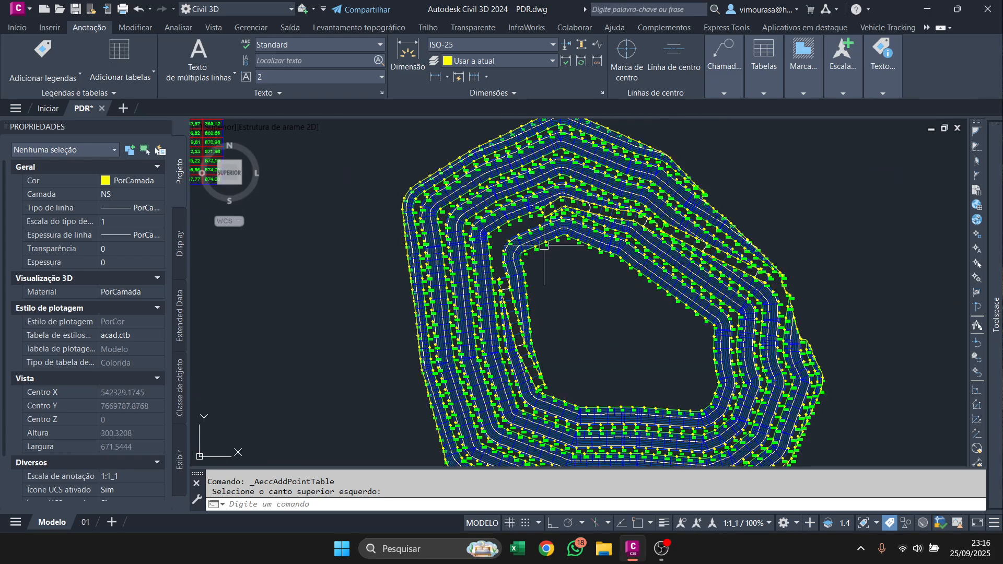
{"action": "mouse_move", "coordinate": [995, 300]}
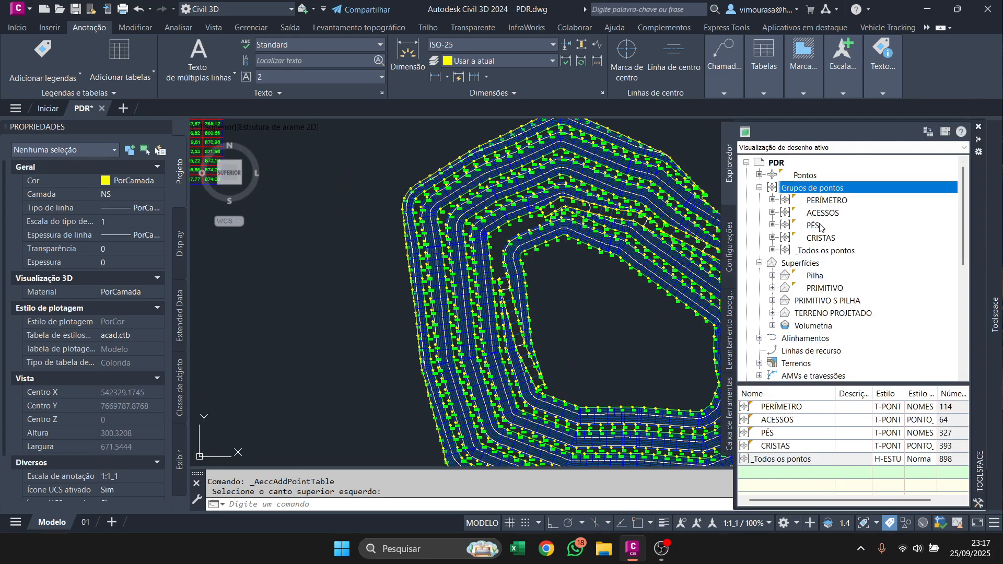
{"action": "right_click", "coordinate": [808, 291]}
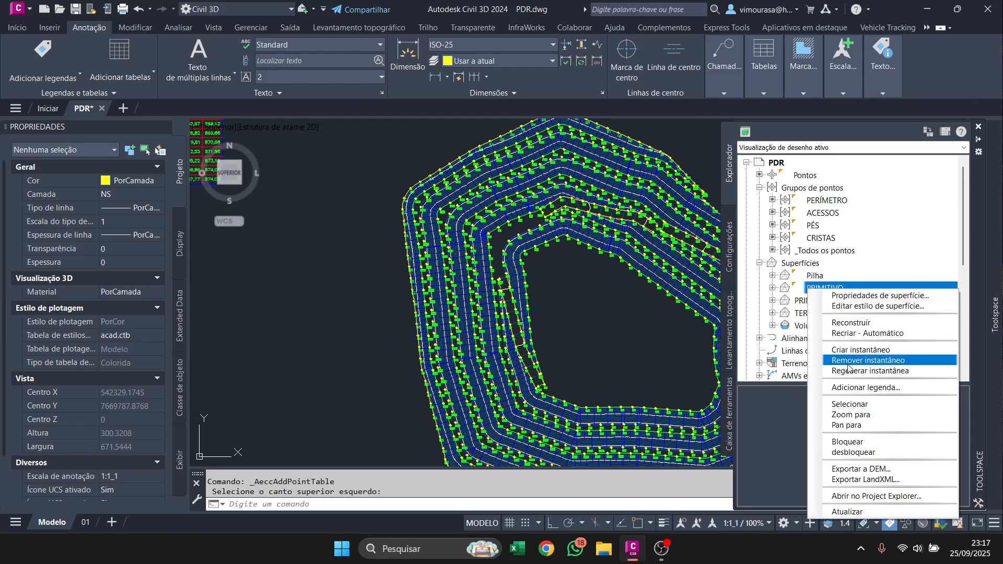
{"action": "left_click", "coordinate": [849, 406]}
{"action": "key", "text": "Escape"}
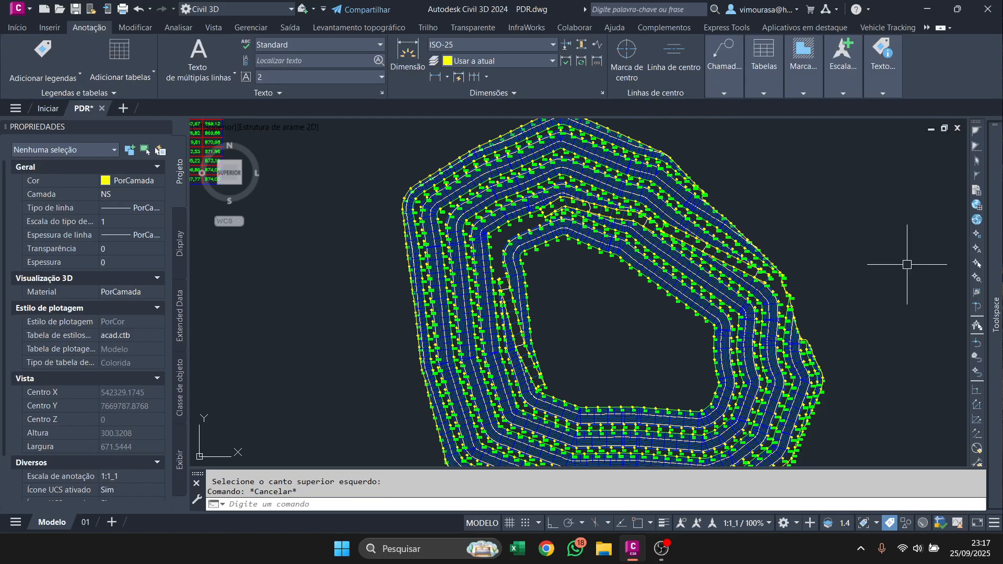
Select the PRIMITIVO surface and set its style to CURVAS-1&5 (GEOMETRIA) to display its contours.
{"action": "mouse_move", "coordinate": [995, 300]}
{"action": "right_click", "coordinate": [851, 289]}
{"action": "left_click", "coordinate": [909, 402]}
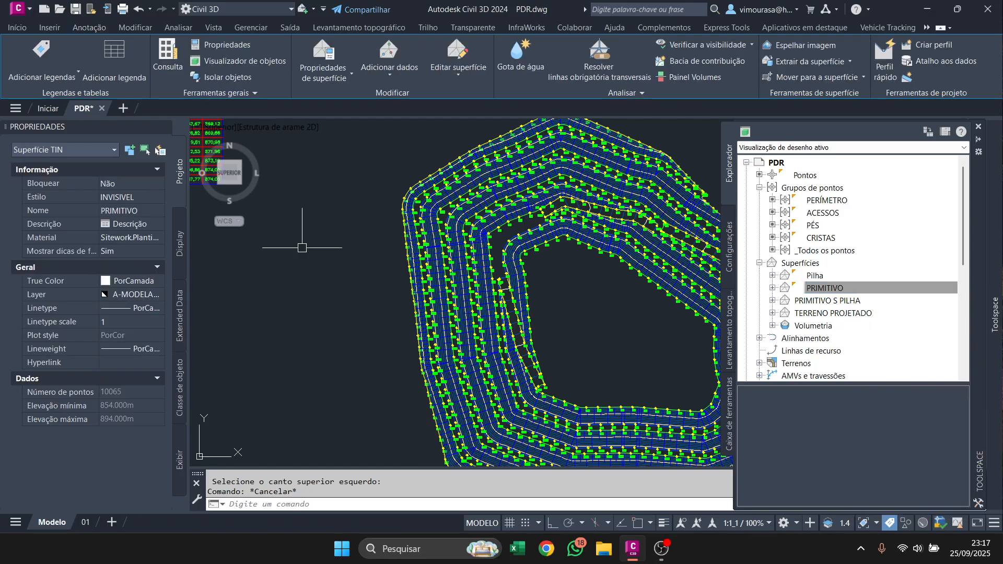
{"action": "left_click", "coordinate": [147, 198]}
{"action": "left_click", "coordinate": [197, 335]}
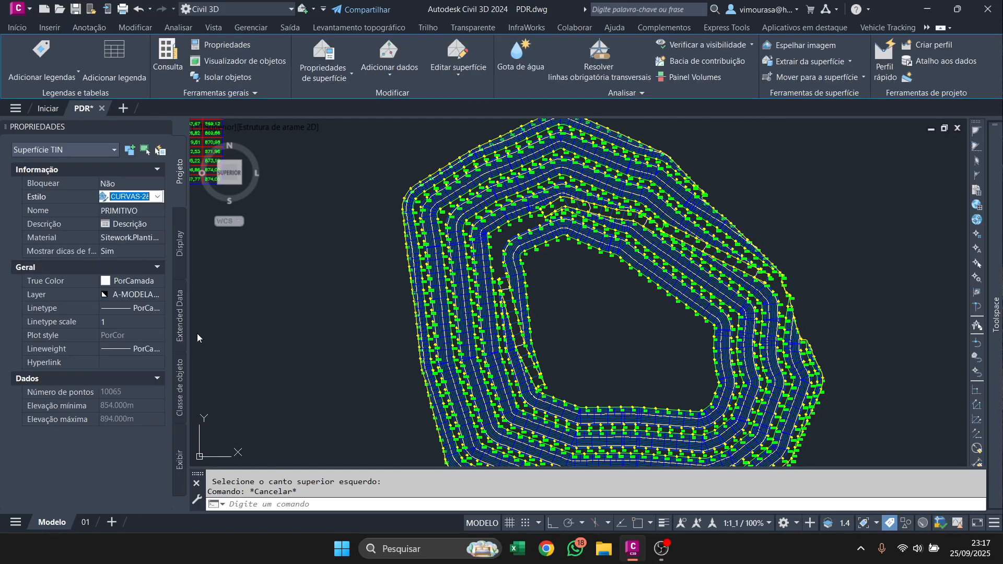
{"action": "left_click", "coordinate": [151, 197]}
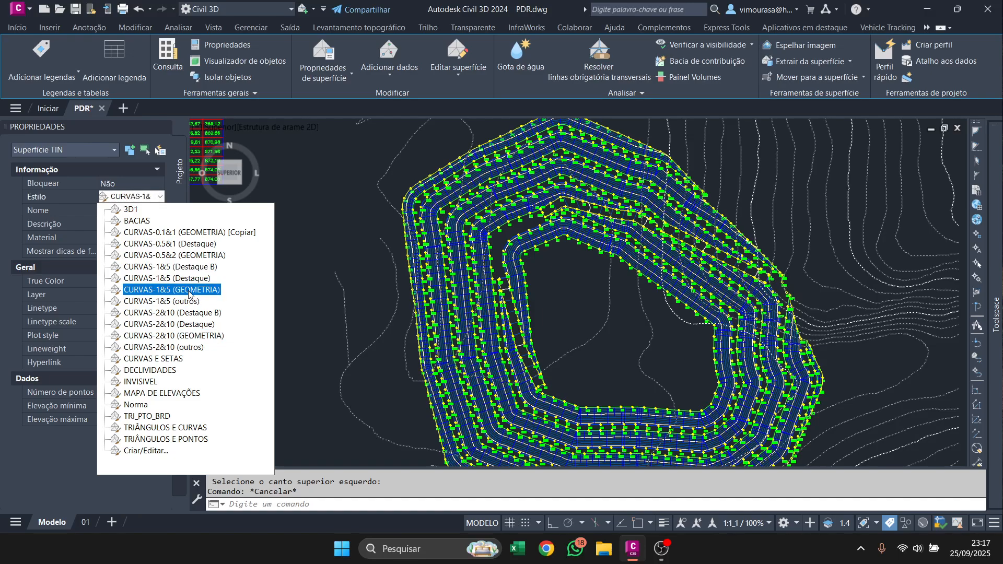
{"action": "left_click", "coordinate": [189, 290]}
{"action": "key", "text": "Escape"}
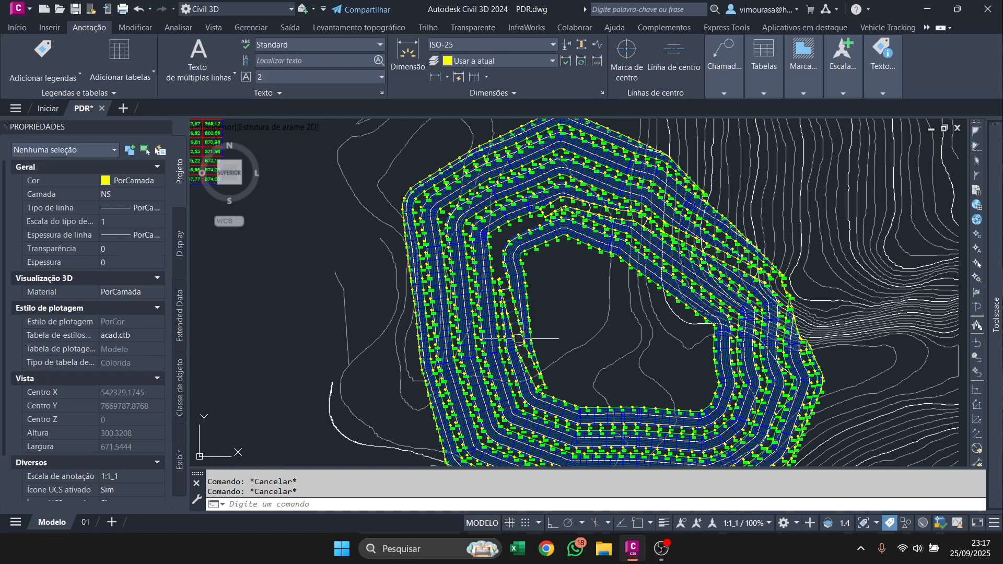
Examine how the PRIMITIVO contours run beneath the pile and meet the perimeter points on its eastern edge.
{"action": "mouse_move", "coordinate": [624, 323]}
{"action": "middle_mouse_down"}
{"action": "mouse_move", "coordinate": [528, 282]}
{"action": "mouse_move", "coordinate": [497, 250]}
{"action": "middle_mouse_up"}
{"action": "scroll", "coordinate": [709, 315], "scroll_direction": "up", "scroll_amount": 4}
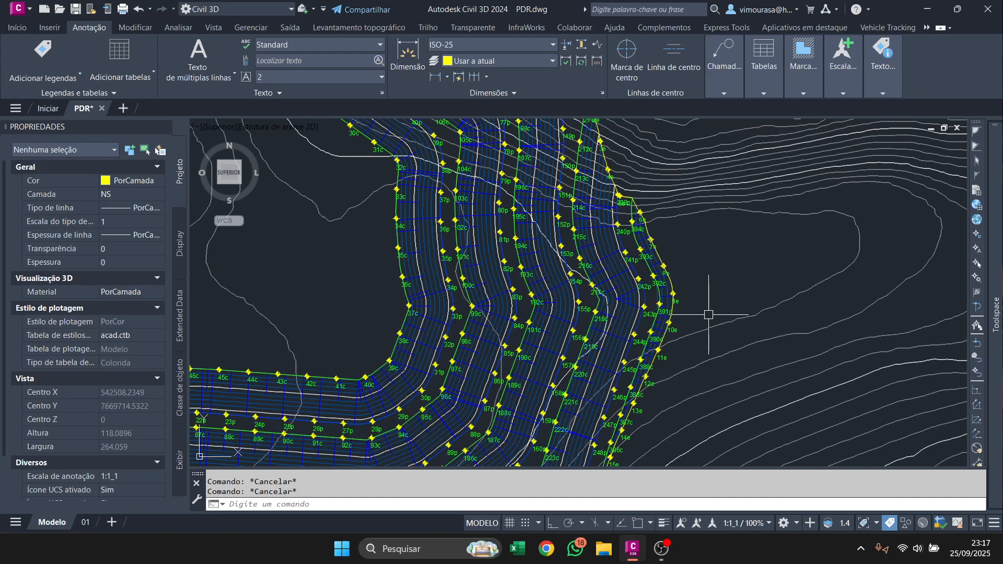
{"action": "scroll", "coordinate": [663, 282], "scroll_direction": "up", "scroll_amount": 3}
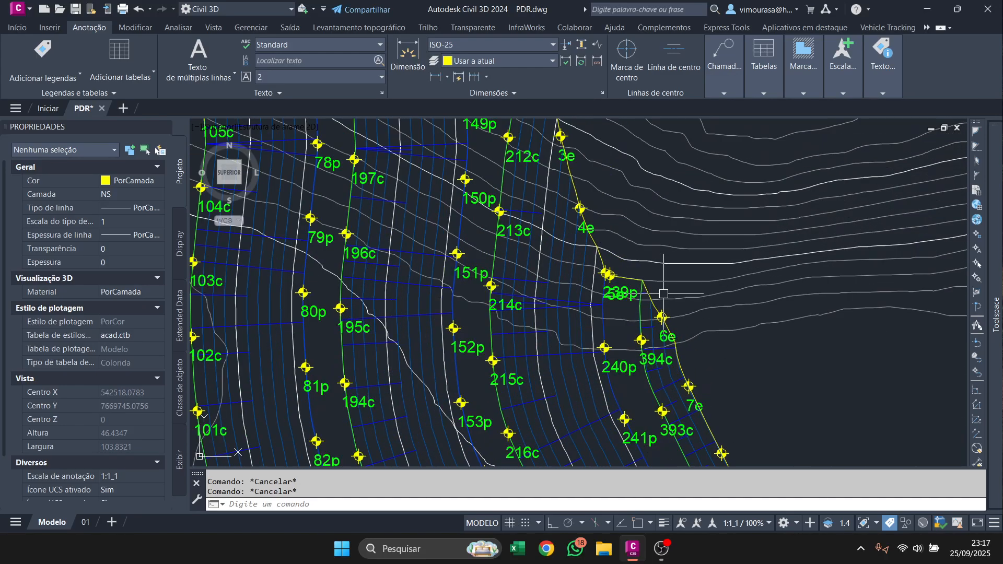
{"action": "scroll", "coordinate": [634, 285], "scroll_direction": "down", "scroll_amount": 6}
{"action": "middle_click_drag", "start_coordinate": [491, 281], "coordinate": [585, 300]}
{"action": "scroll", "coordinate": [559, 268], "scroll_direction": "down", "scroll_amount": 4}
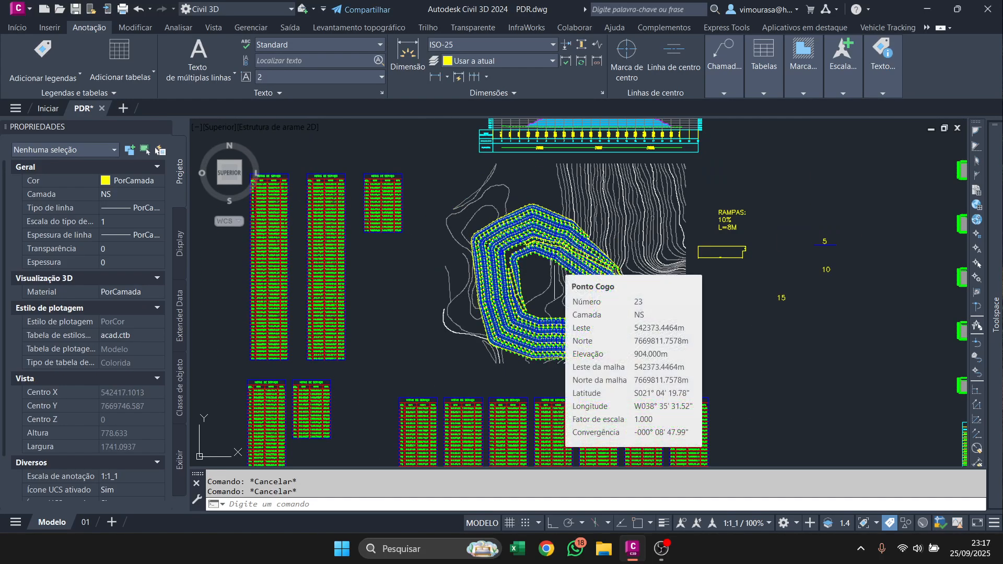
{"action": "scroll", "coordinate": [551, 260], "scroll_direction": "up", "scroll_amount": 5}
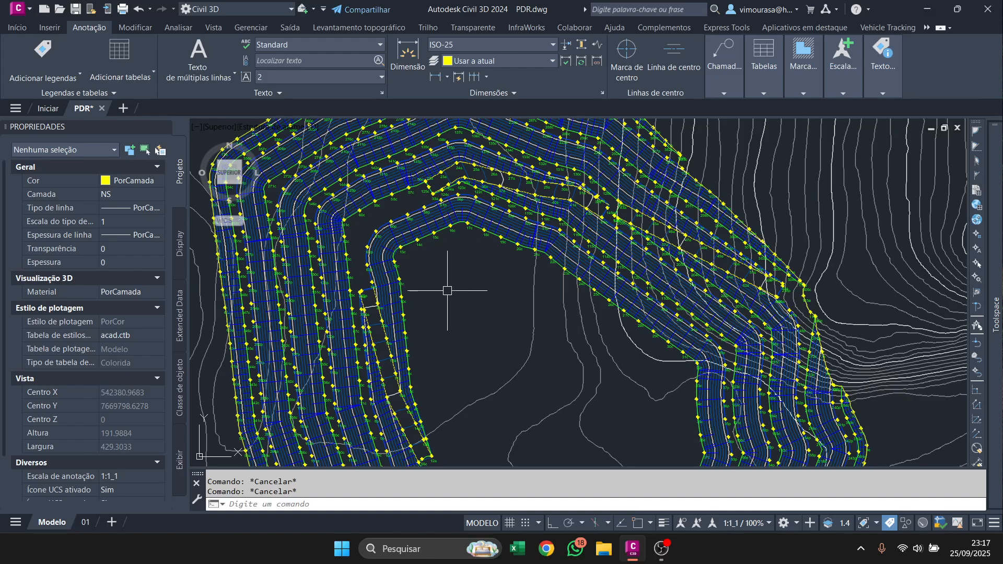
{"action": "middle_click_drag", "start_coordinate": [508, 340], "coordinate": [473, 239]}
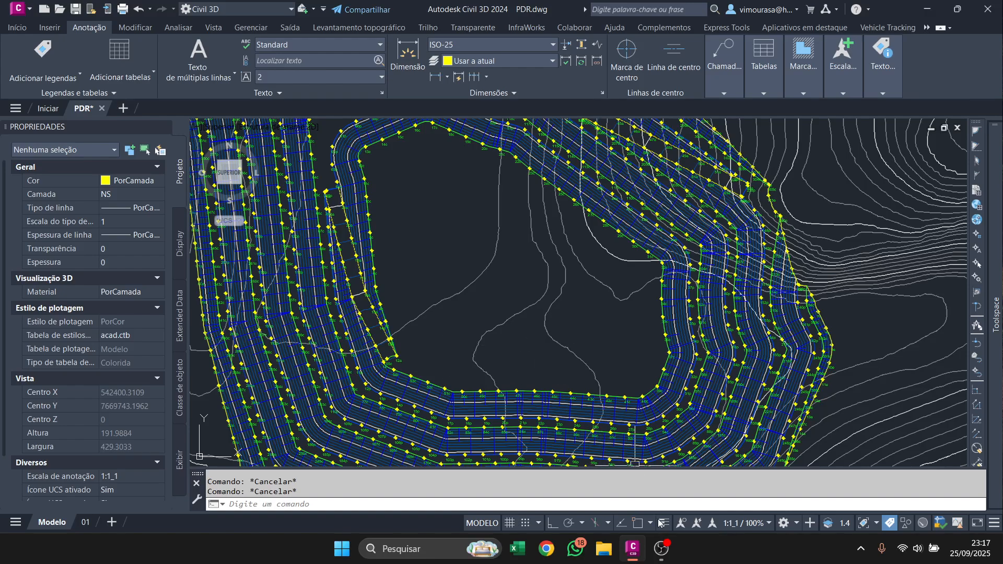
{"action": "left_click", "coordinate": [665, 556]}
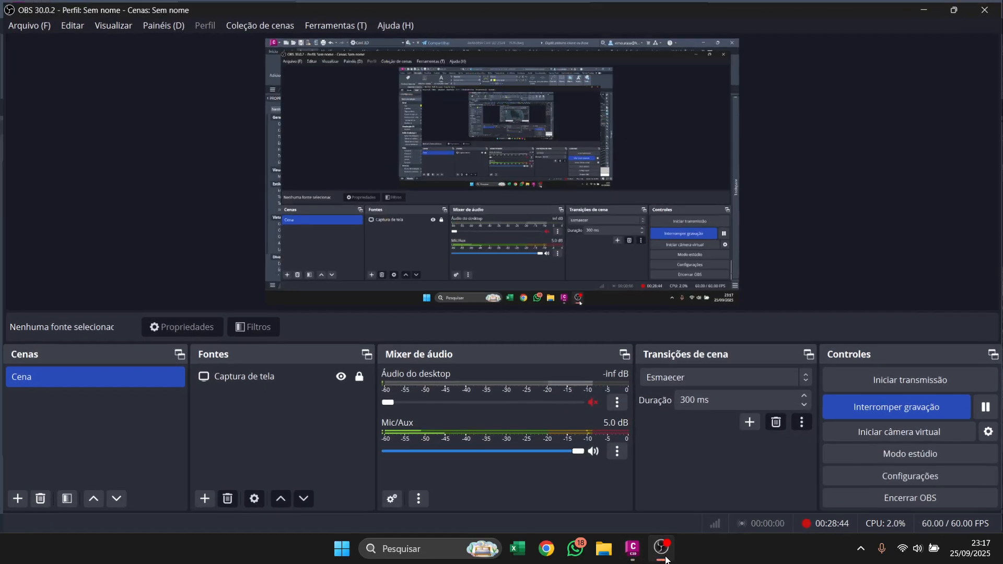